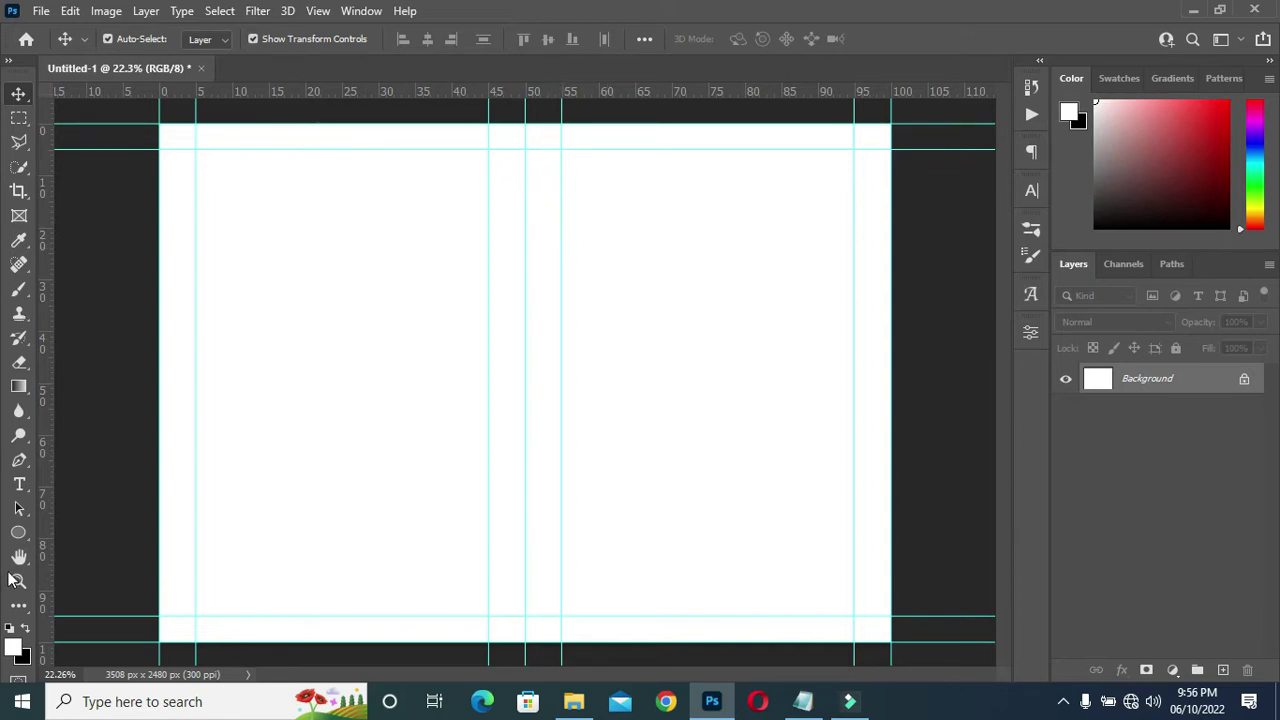
Draw a 1754 × 2480 px rectangle from the centre guide to the bottom-right bleed corner.
left_click(19, 535)
left_click_drag(28, 538, 64, 535)
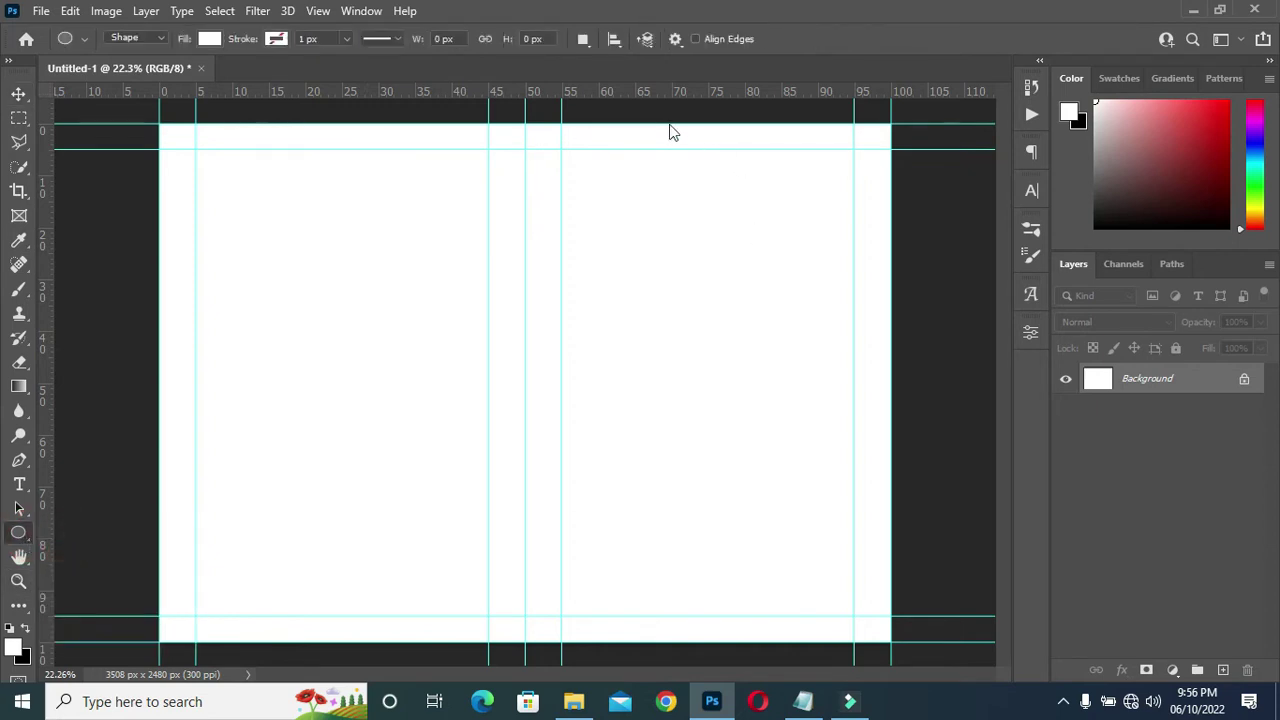
key("shift+u")
left_click_drag(525, 124, 891, 637)
Copy 1c374f from the Notepad notes and fill the right-half rectangle with that dark navy.
left_click(803, 701)
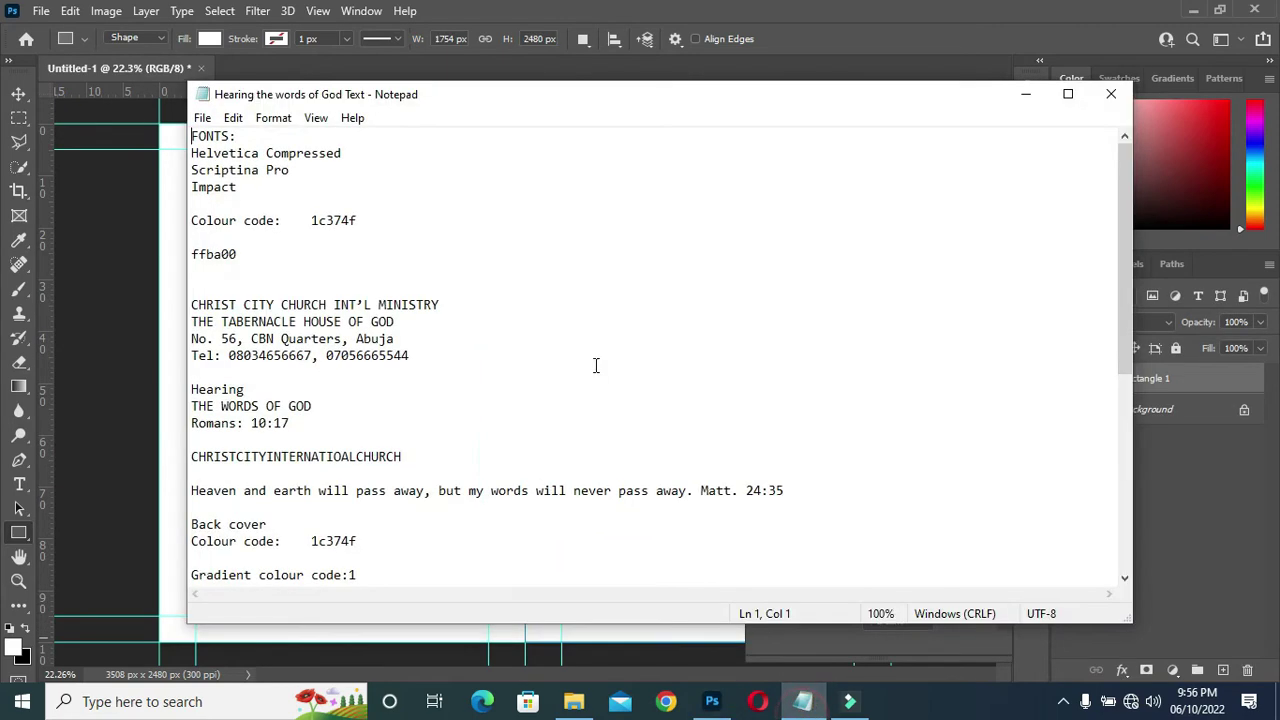
double_click(333, 220)
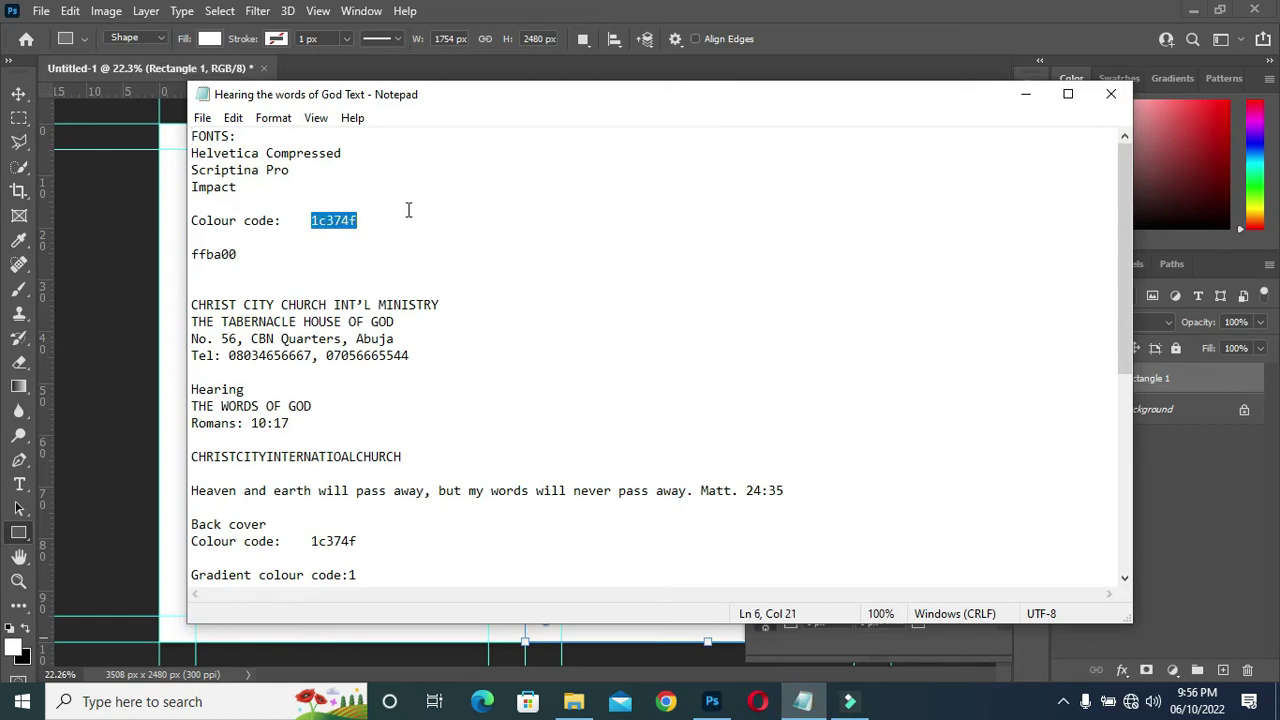
left_click(1025, 94)
left_click(821, 519)
left_click(857, 462)
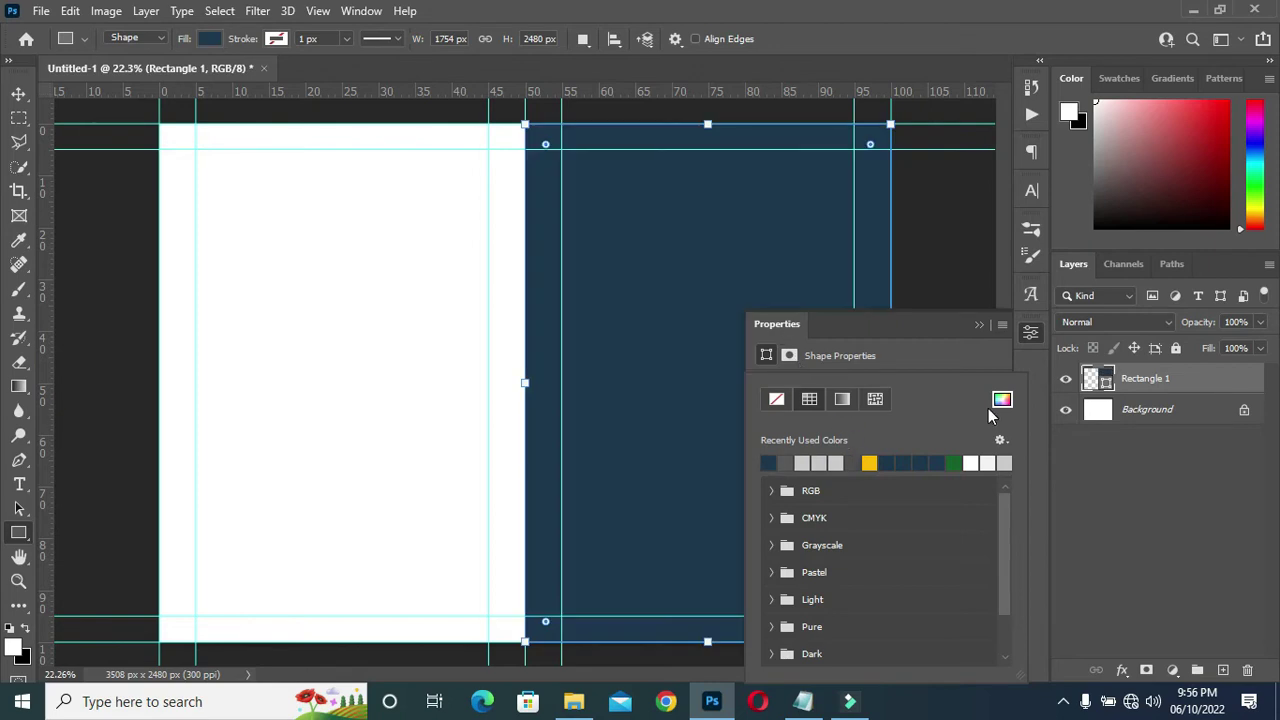
left_click(979, 320)
left_click(19, 93)
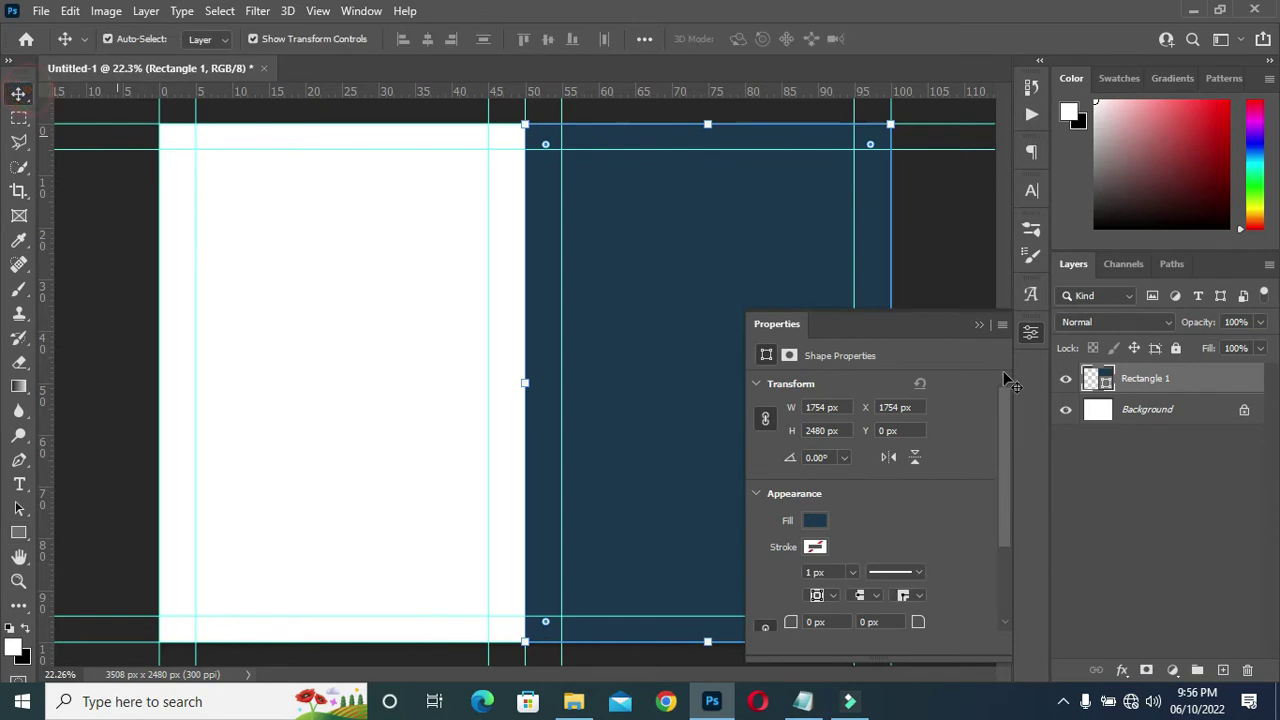
left_click(979, 324)
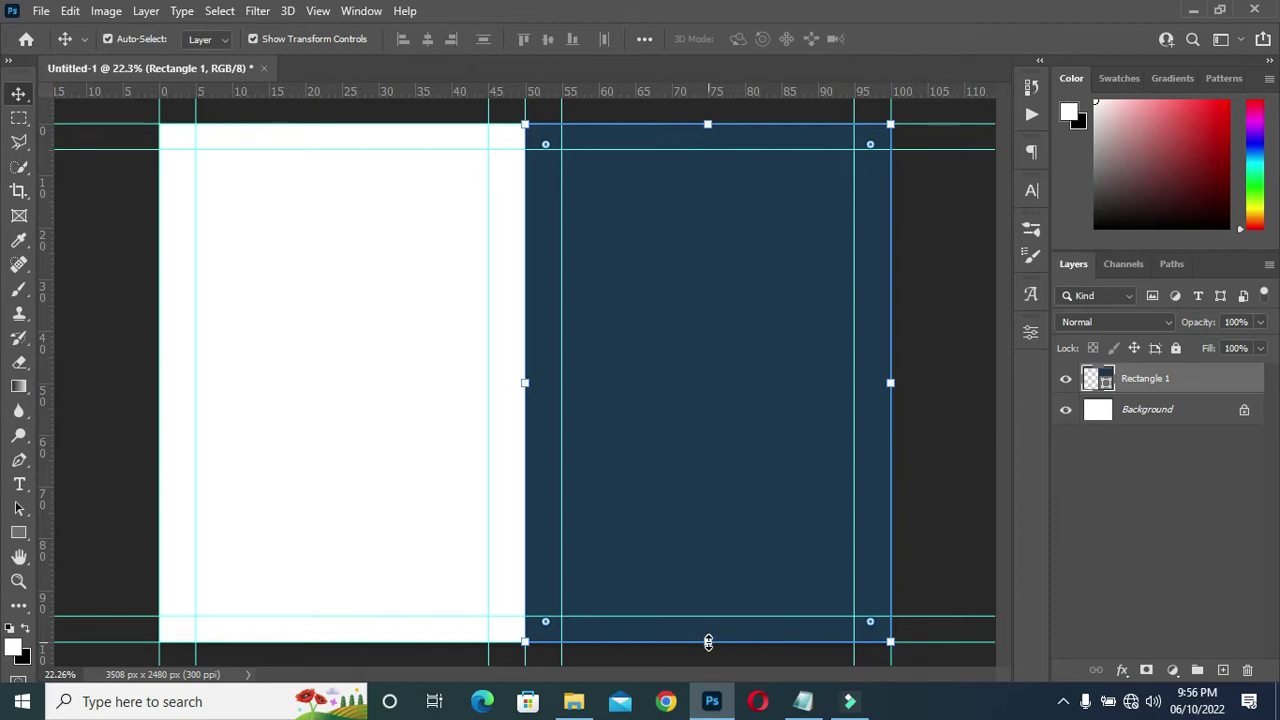
Shrink the navy rectangle from its bottom edge to about 47% of the page height.
left_click_drag(707, 642, 703, 368)
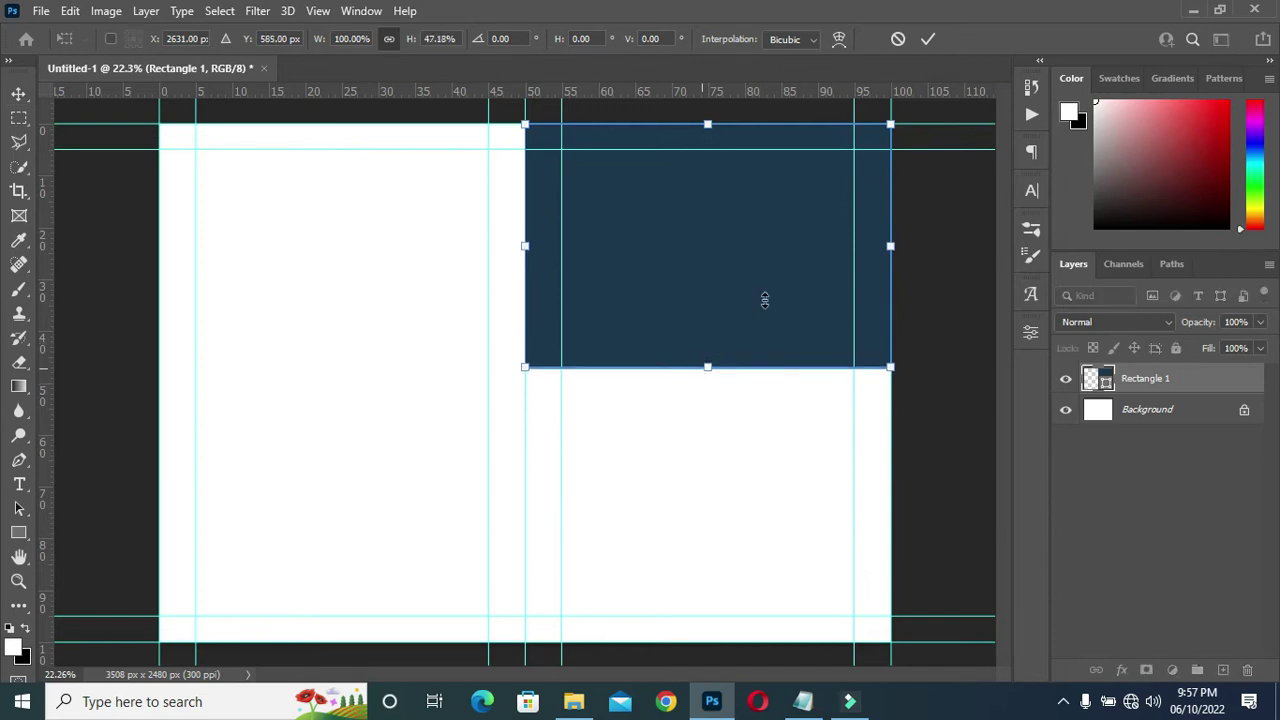
left_click(921, 38)
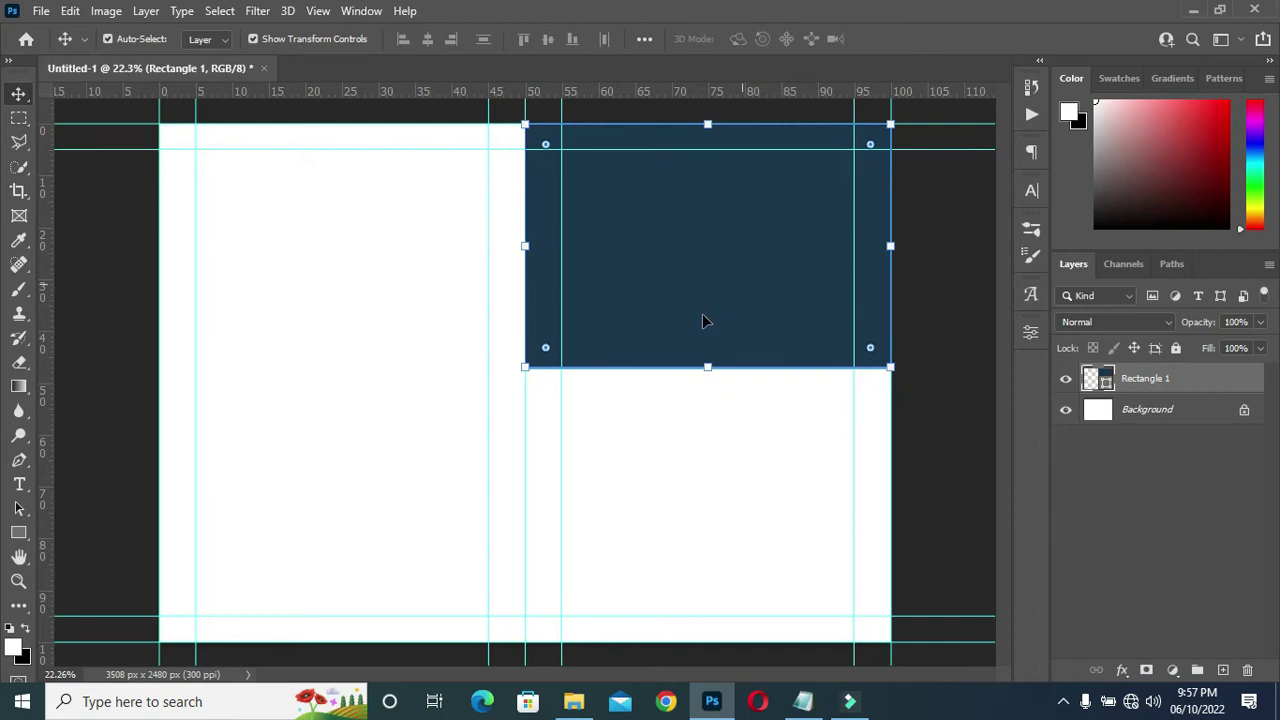
Duplicate the navy rectangle, move the copy below it and shorten it into a band.
left_click_drag(1232, 387, 1222, 670)
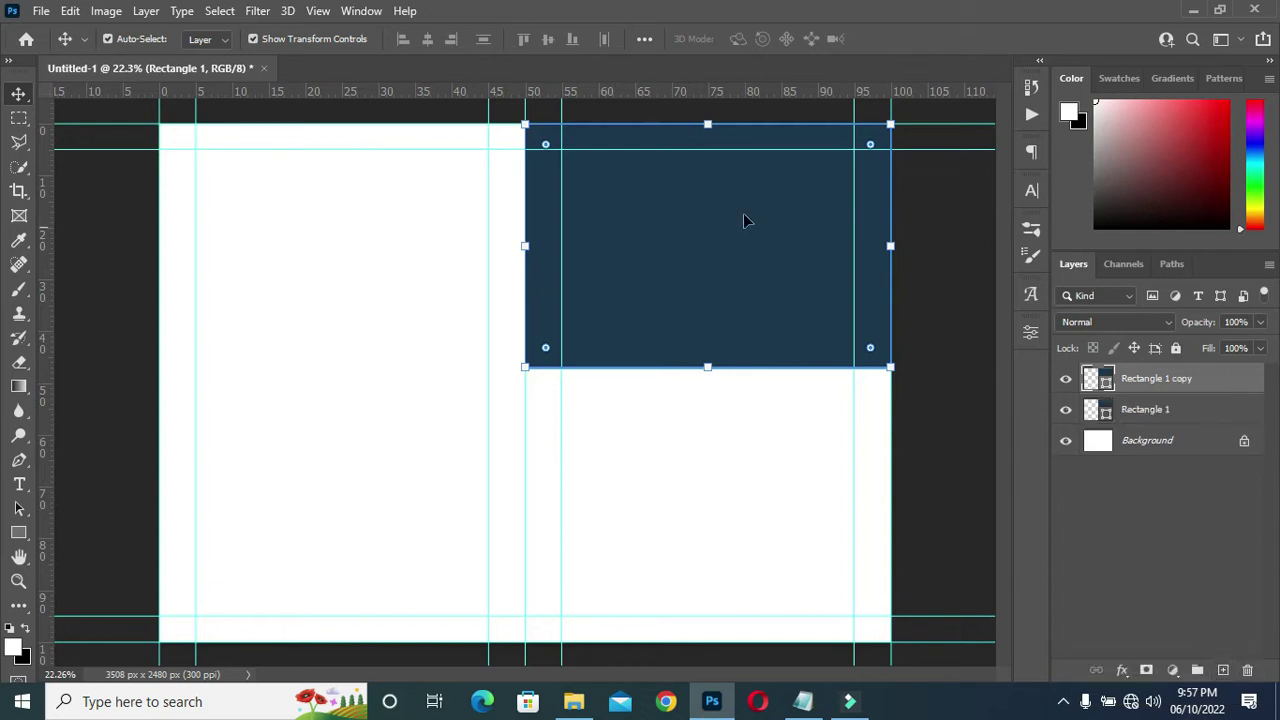
left_click_drag(720, 223, 728, 476)
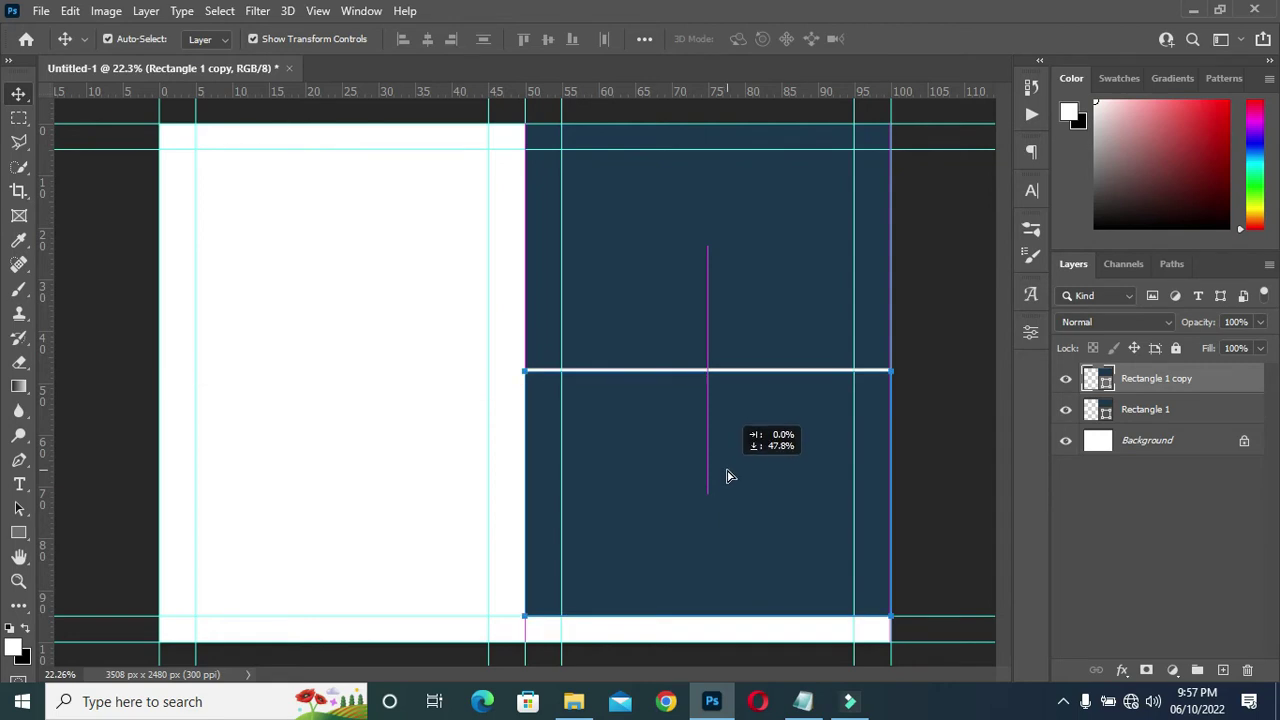
left_click_drag(728, 476, 728, 476)
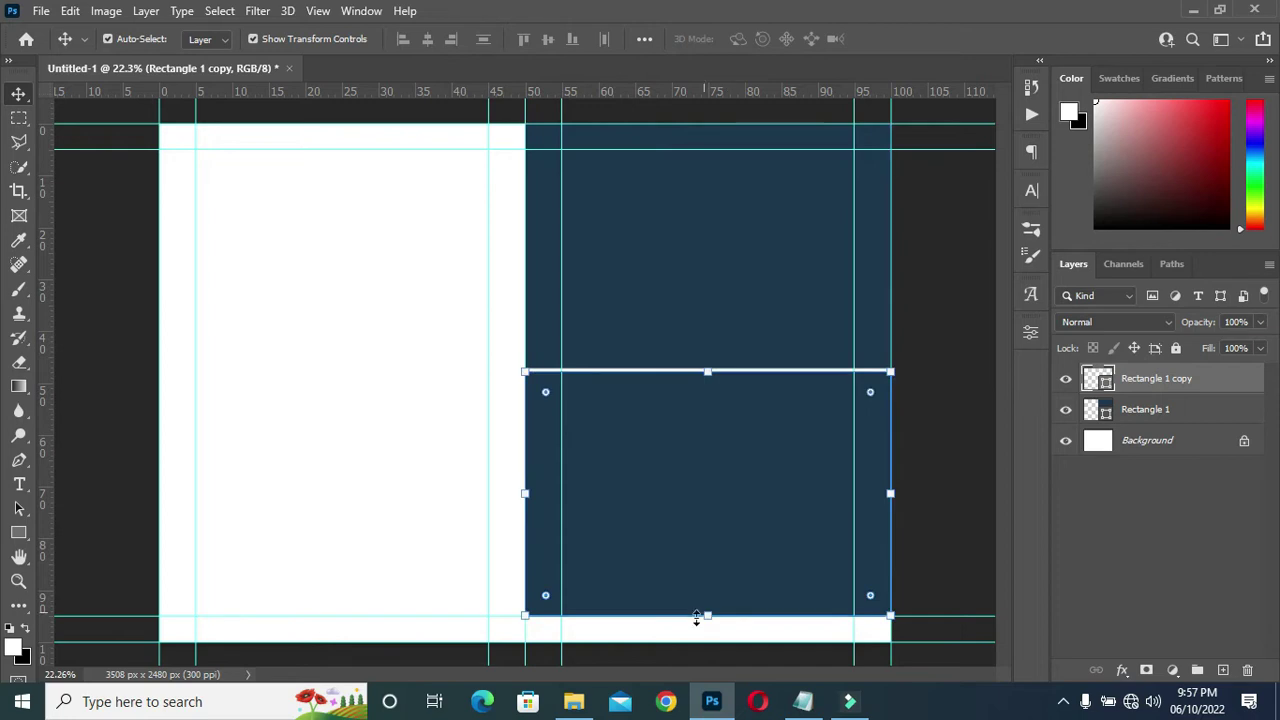
left_click_drag(708, 617, 703, 505)
left_click(930, 39)
Reselect the navy bands and drag the lower band's layer in the Layers panel.
left_click(713, 364)
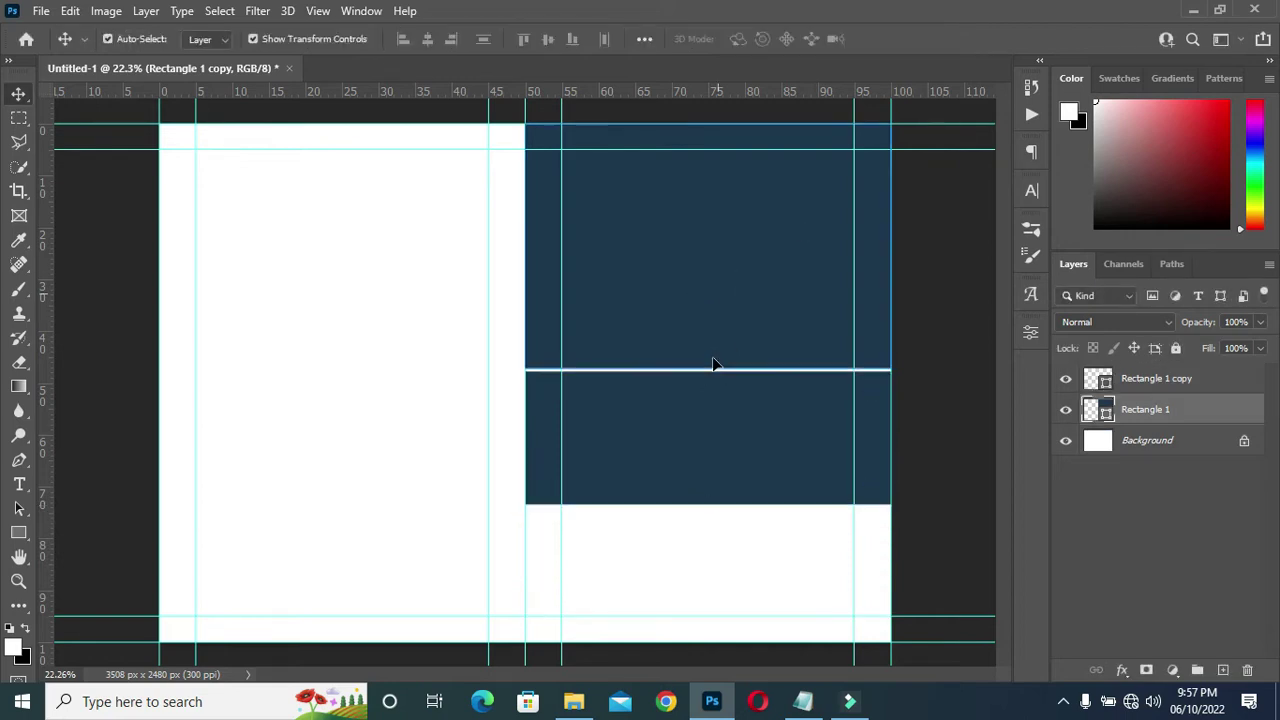
left_click(917, 334)
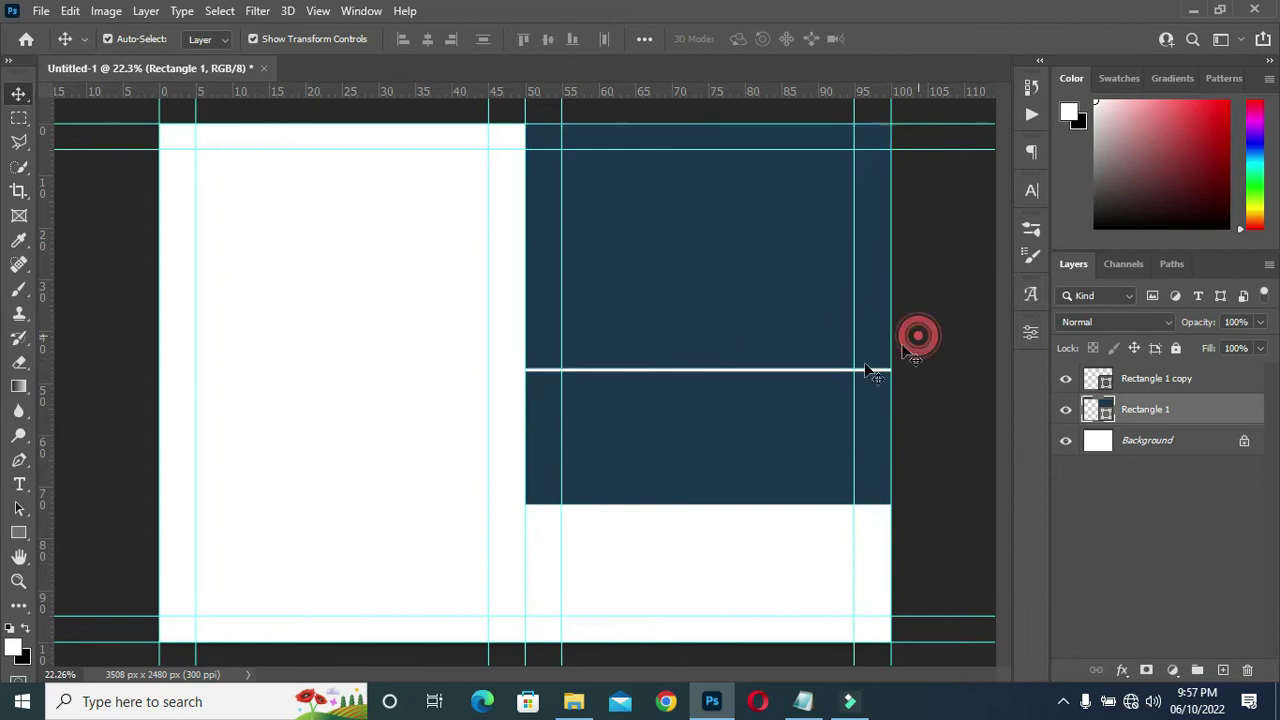
left_click(708, 430)
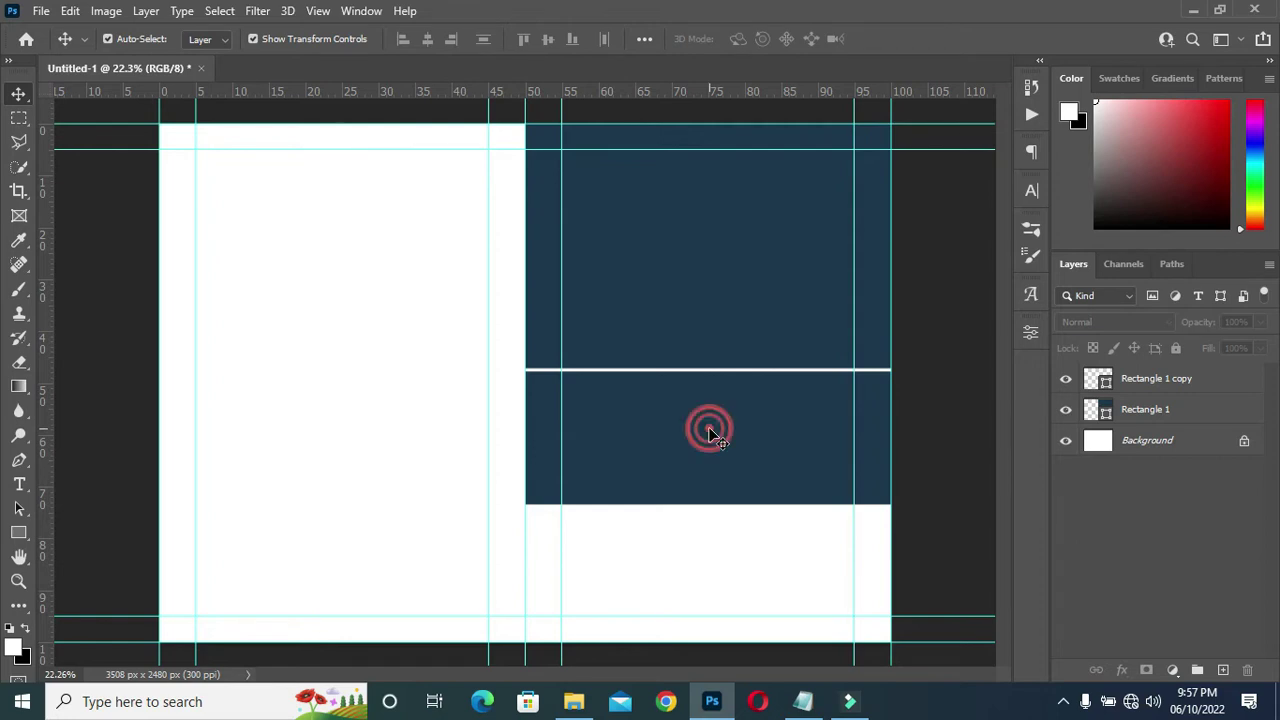
left_click_drag(1170, 380, 1159, 589)
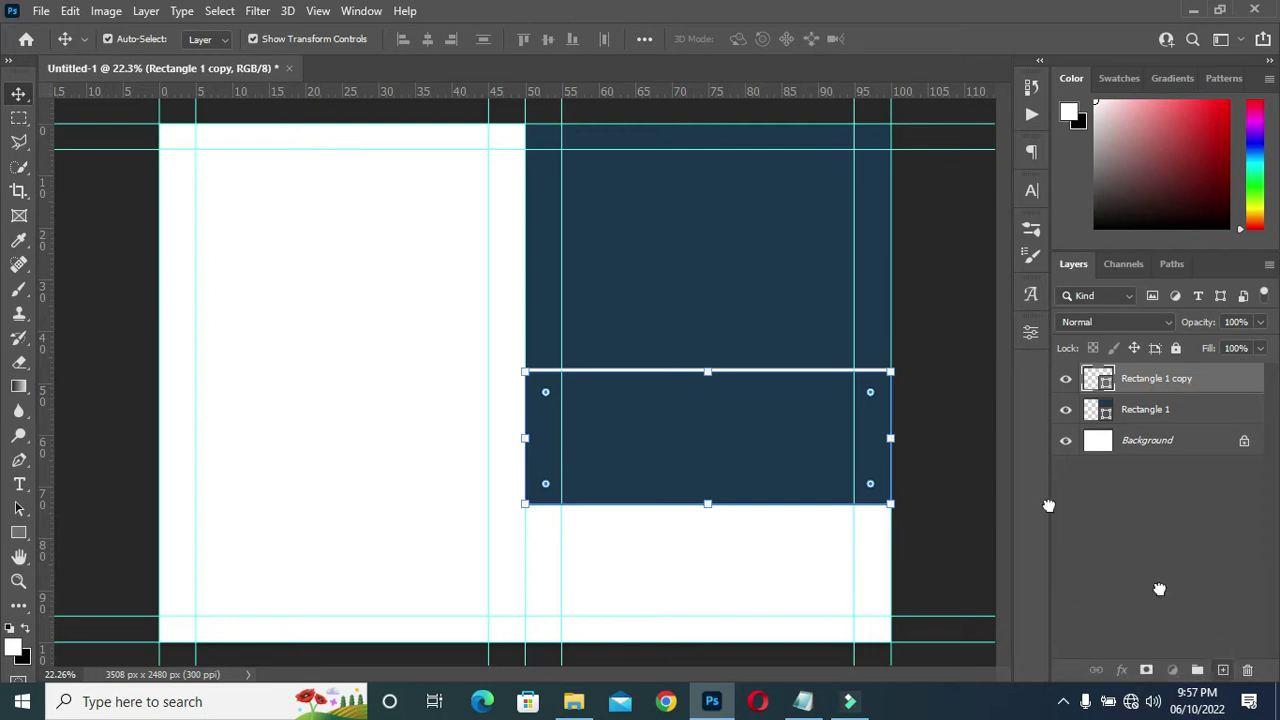
Duplicate the lower band with Ctrl+J and move the copy down to the bottom edge.
key("ctrl+j")
left_click(708, 415)
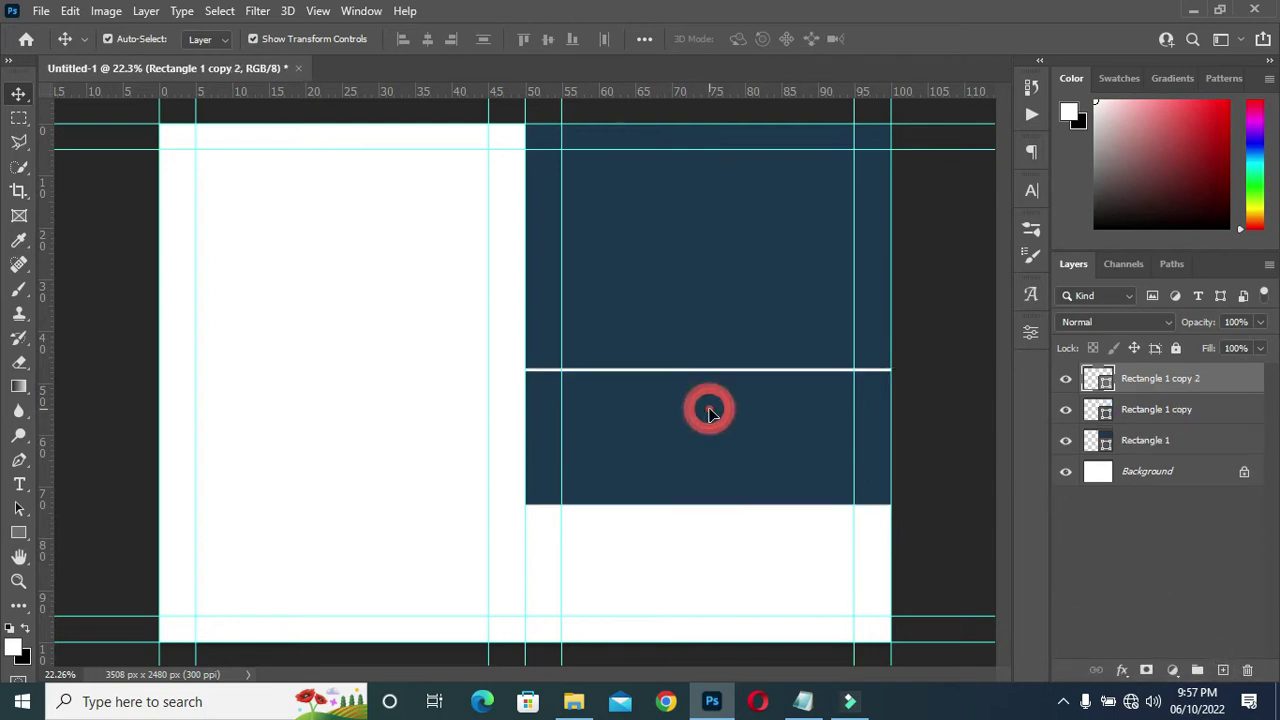
left_click_drag(708, 415, 711, 603)
left_click(928, 39)
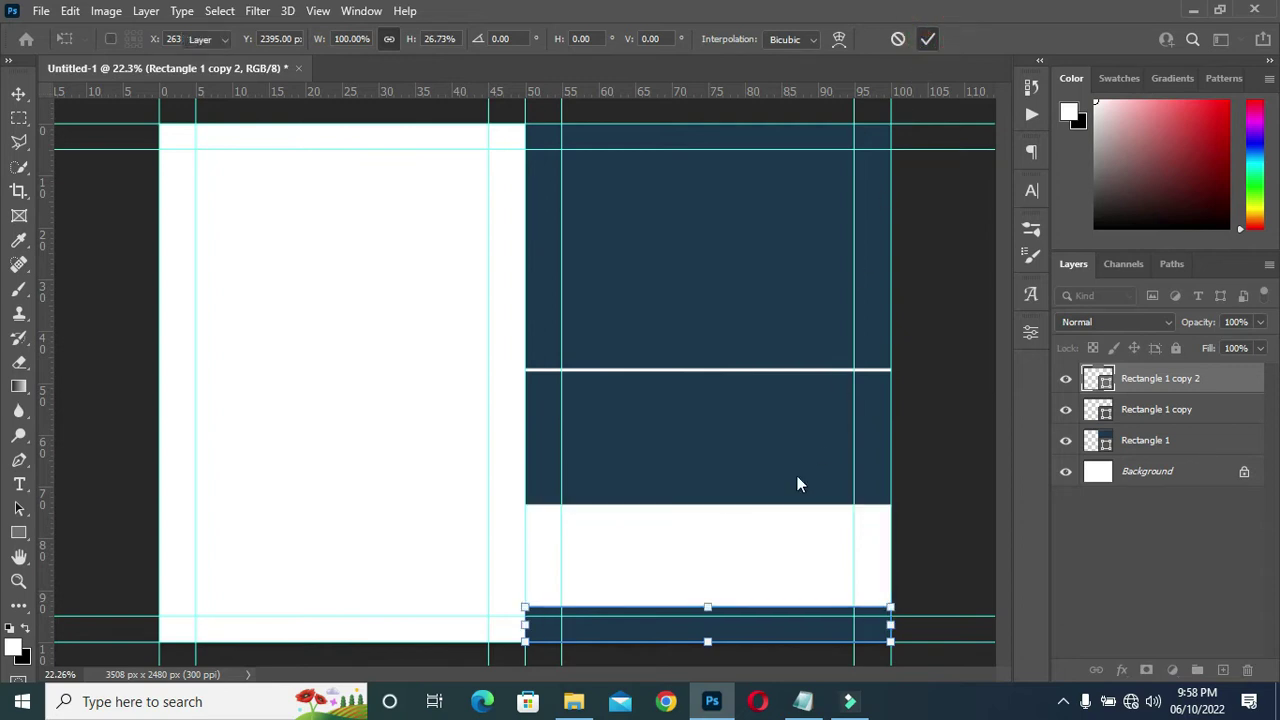
Shorten the middle navy band (Rectangle 1 copy) to 86.64% height.
left_click(773, 522)
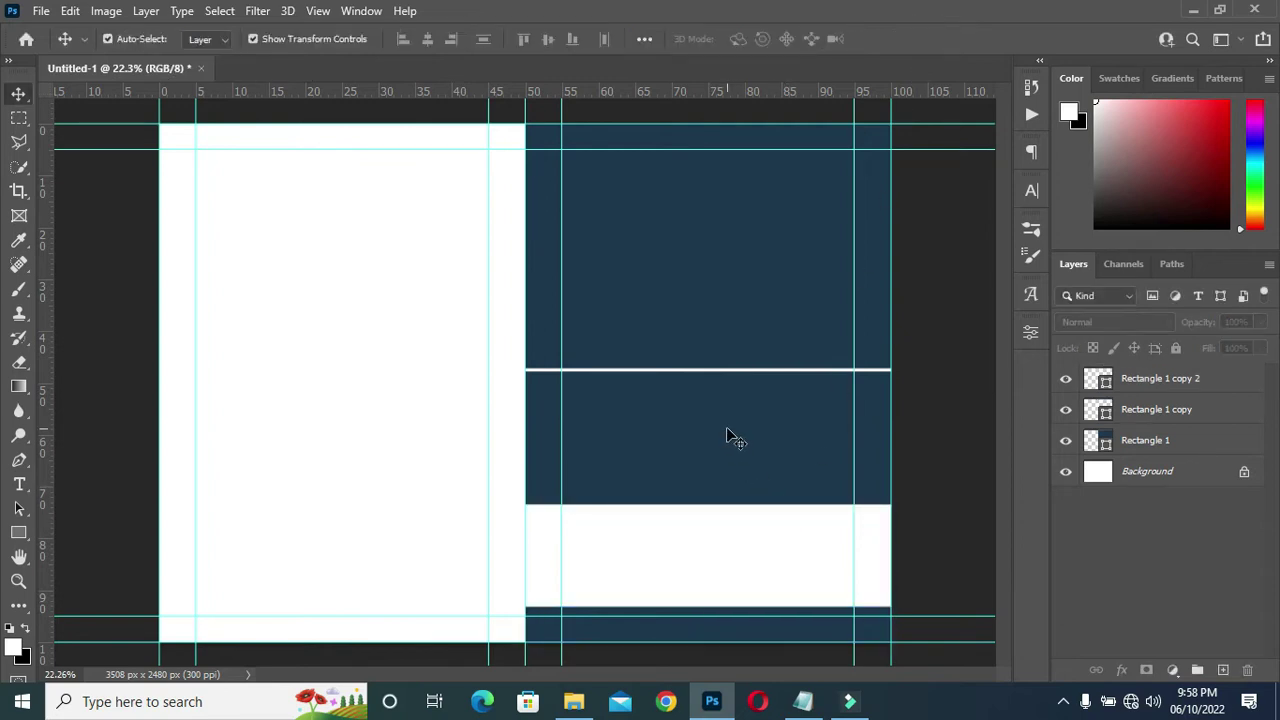
left_click(728, 437)
left_click_drag(708, 502, 709, 486)
left_click(928, 39)
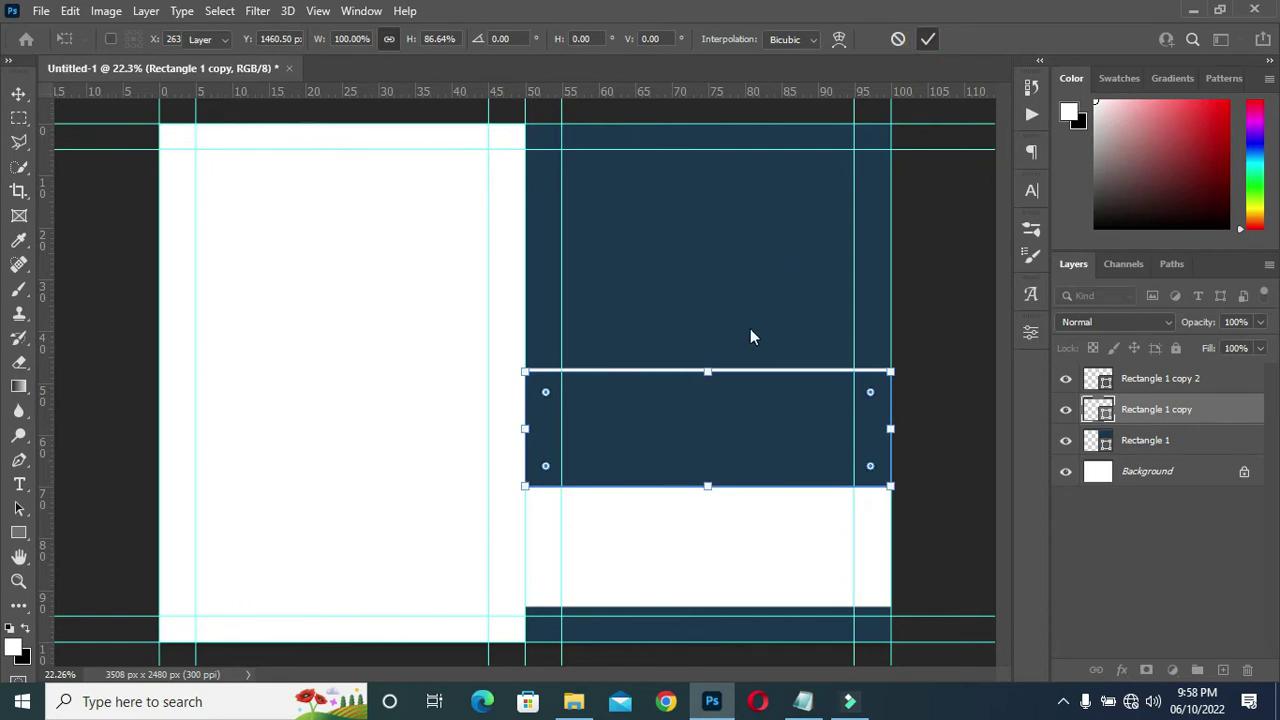
Shorten the top navy rectangle slightly from its bottom edge.
left_click(1127, 443)
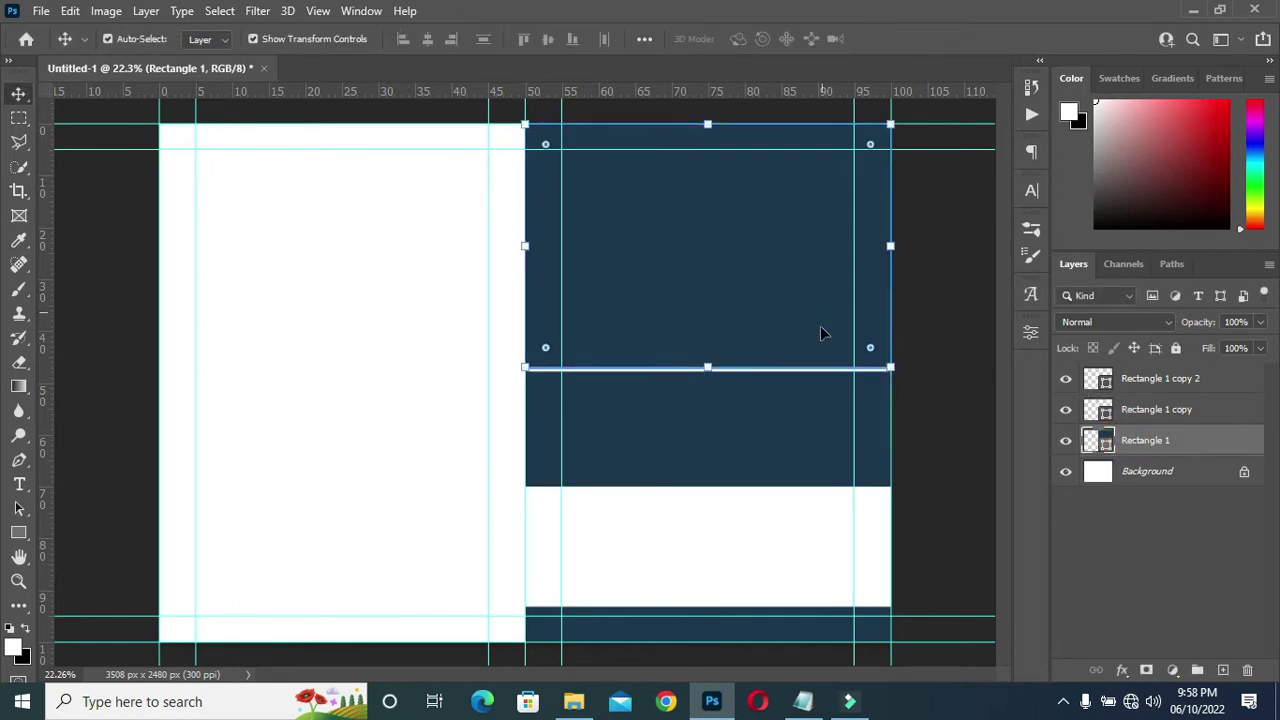
mouse_move(708, 367)
left_mouse_down()
mouse_move(708, 340)
mouse_move(708, 354)
left_mouse_up()
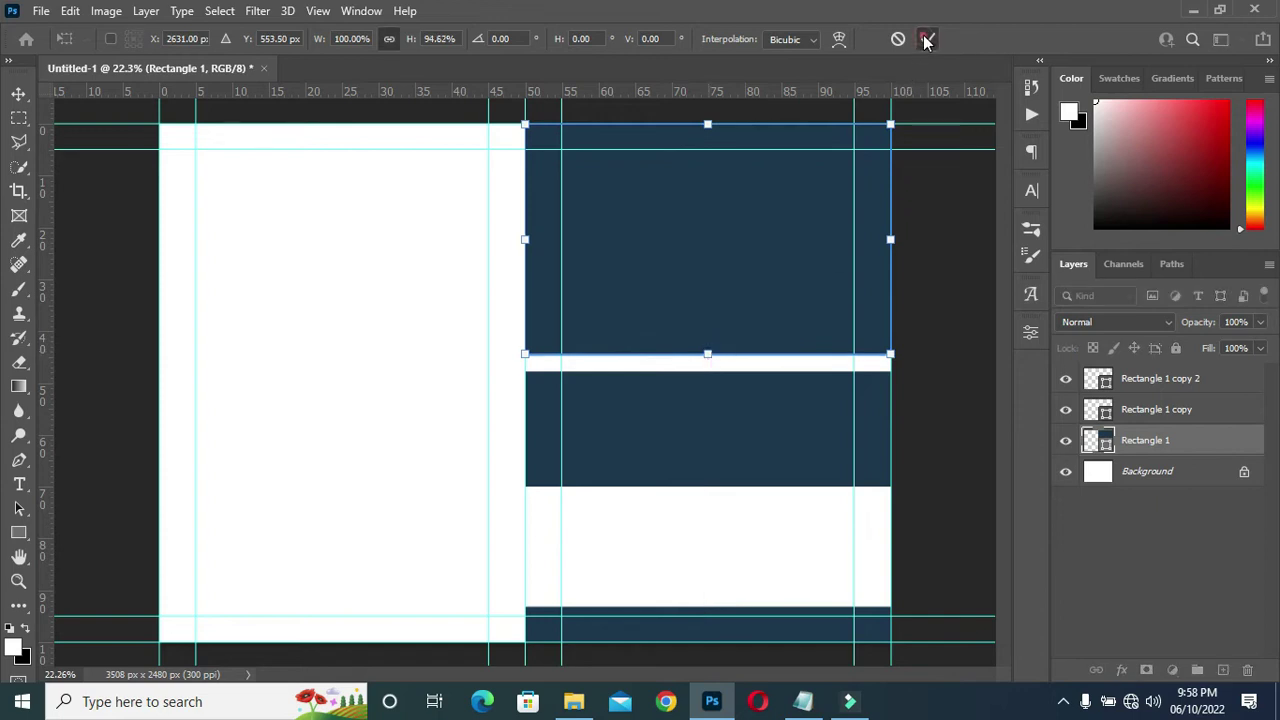
left_click(697, 406)
Move the middle band up beneath the top block, leaving a thin white gap.
left_click_drag(694, 401, 701, 399)
key("Up")
key("Up")
key("Up")
key("Up")
key("Down")
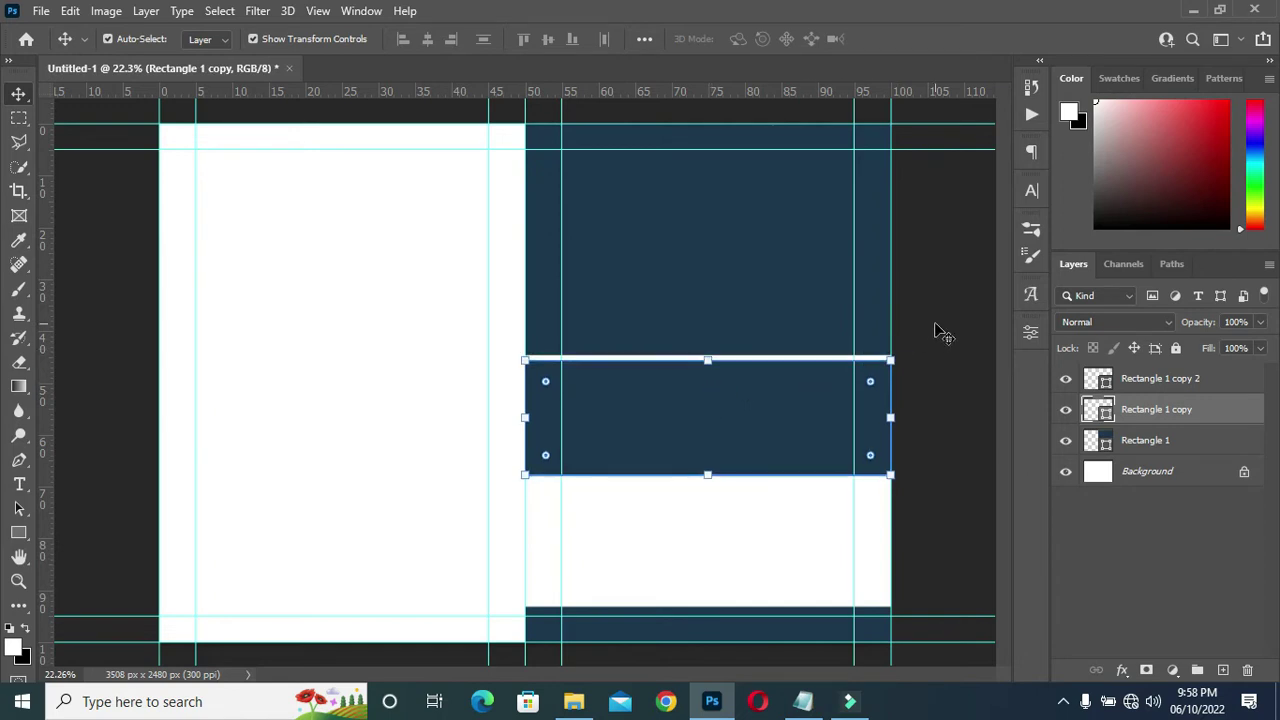
left_click(940, 332)
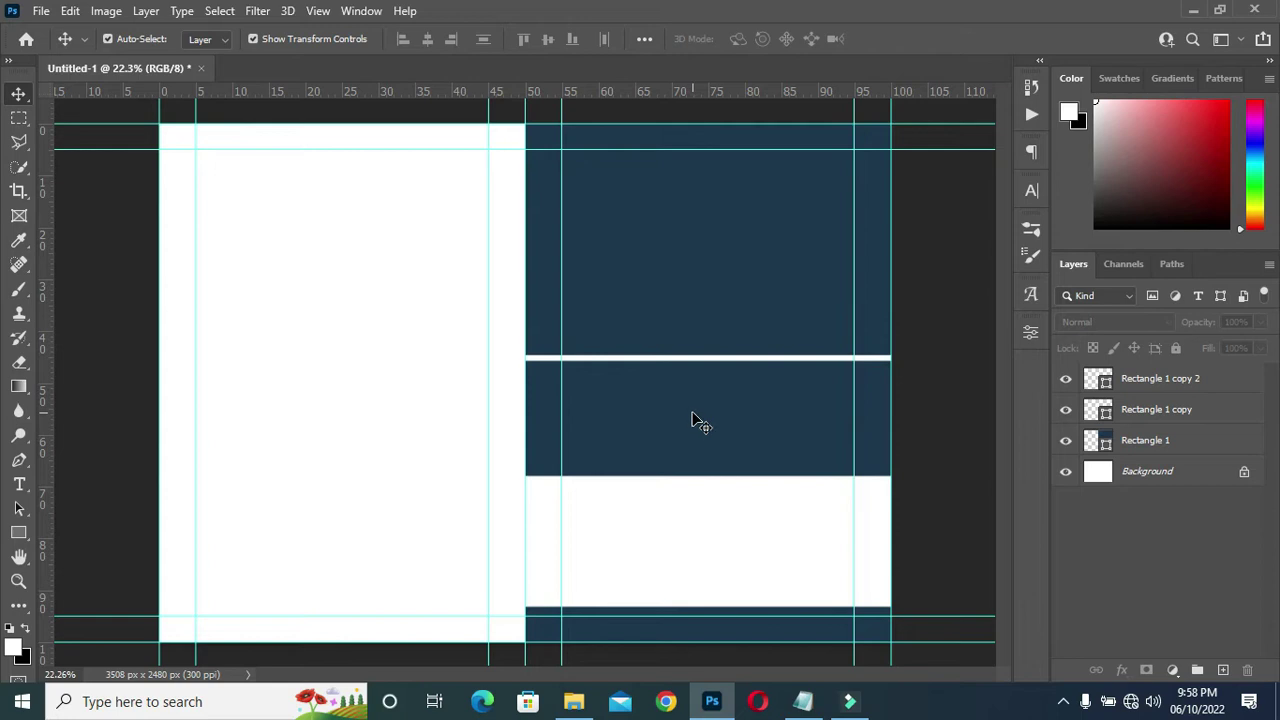
Duplicate the top navy rectangle into a new layer, Rectangle 1 copy 3.
left_click(691, 415)
left_click(741, 251)
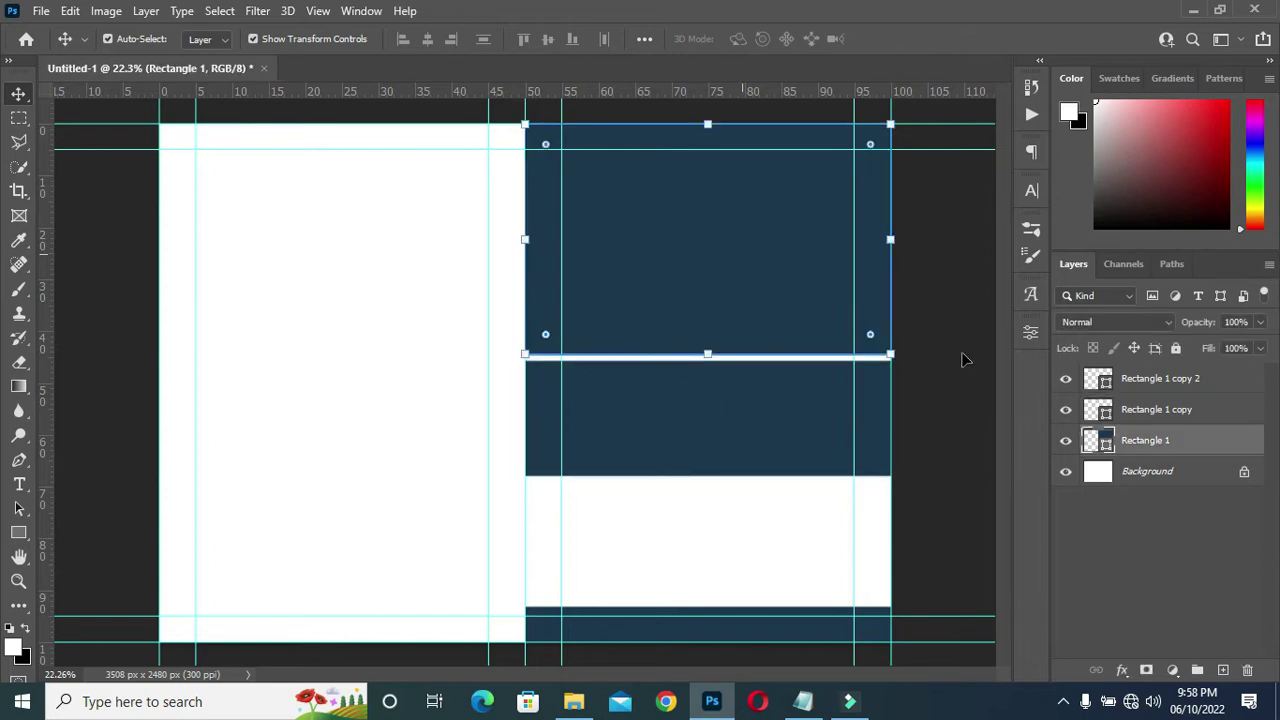
left_click_drag(1181, 445, 1221, 666)
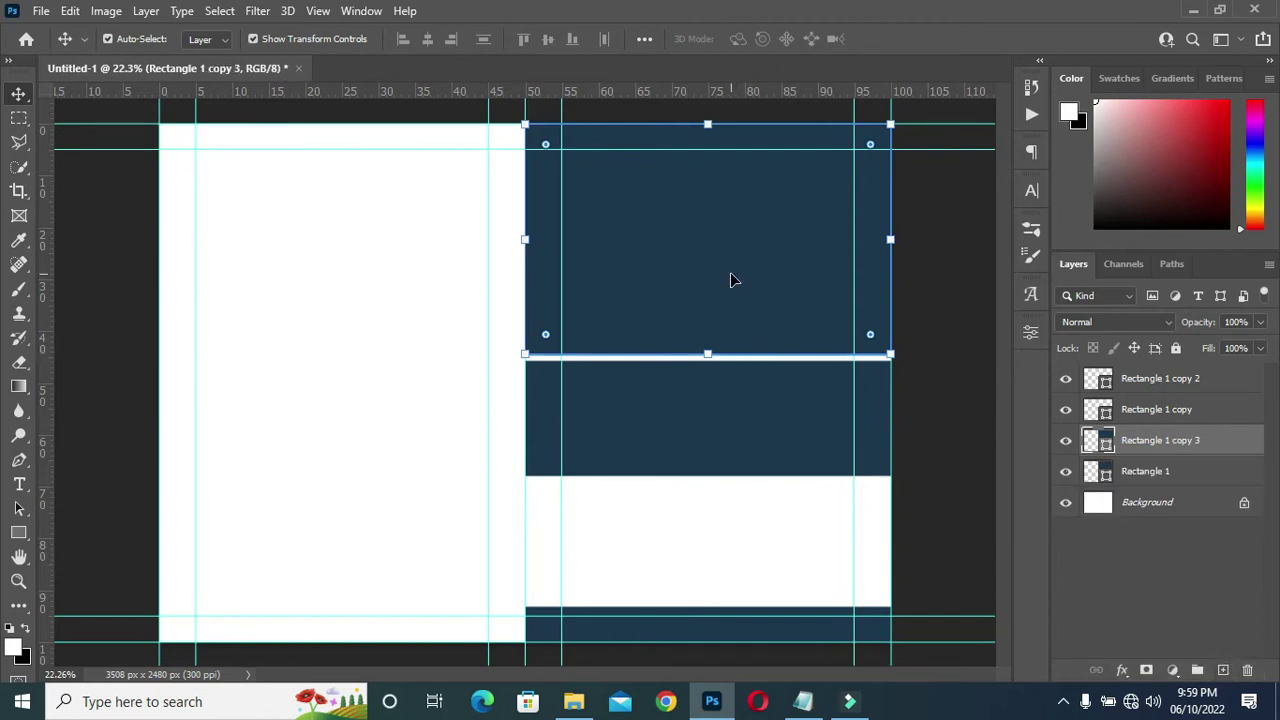
Move Rectangle 1 copy 3 down the page and shorten it into a lower band.
left_click_drag(731, 280, 738, 529)
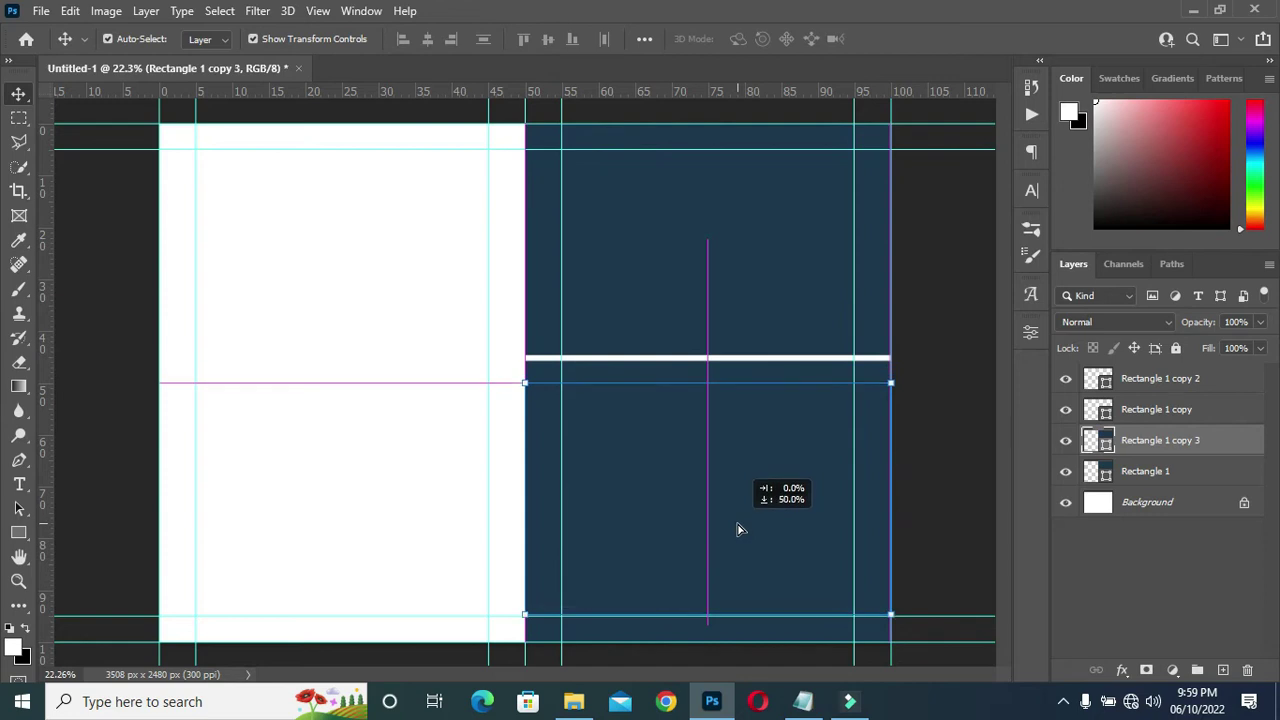
left_click_drag(737, 529, 740, 526)
key("ctrl+t")
left_click_drag(708, 382, 708, 462)
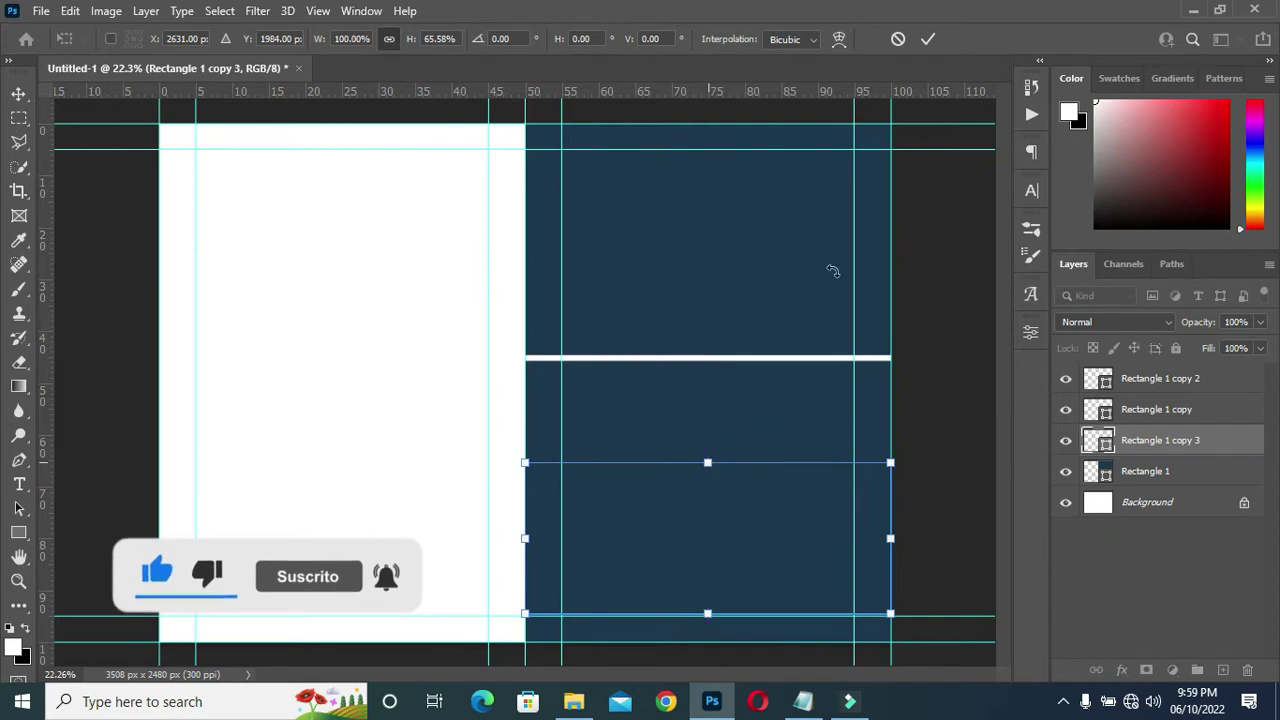
left_click(927, 38)
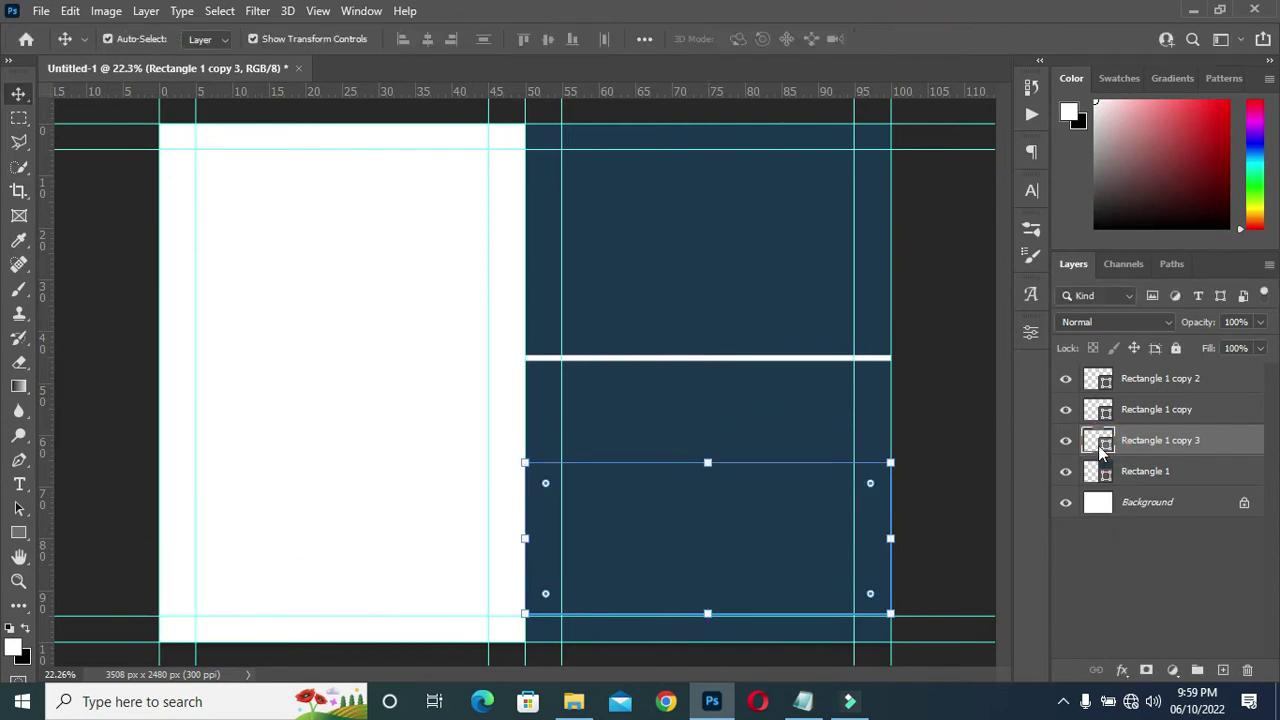
Recolour that lower band to the lighter blue 1b5b94.
double_click(1102, 442)
left_click(979, 276)
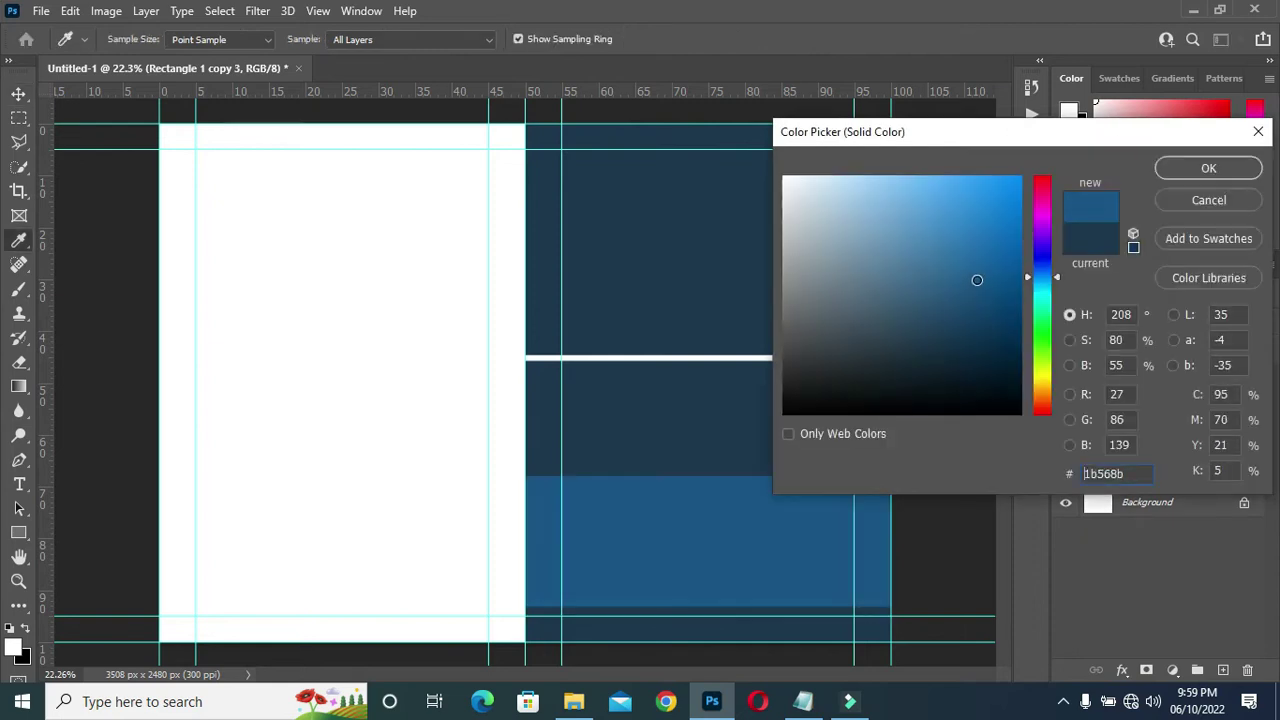
left_click_drag(979, 276, 978, 276)
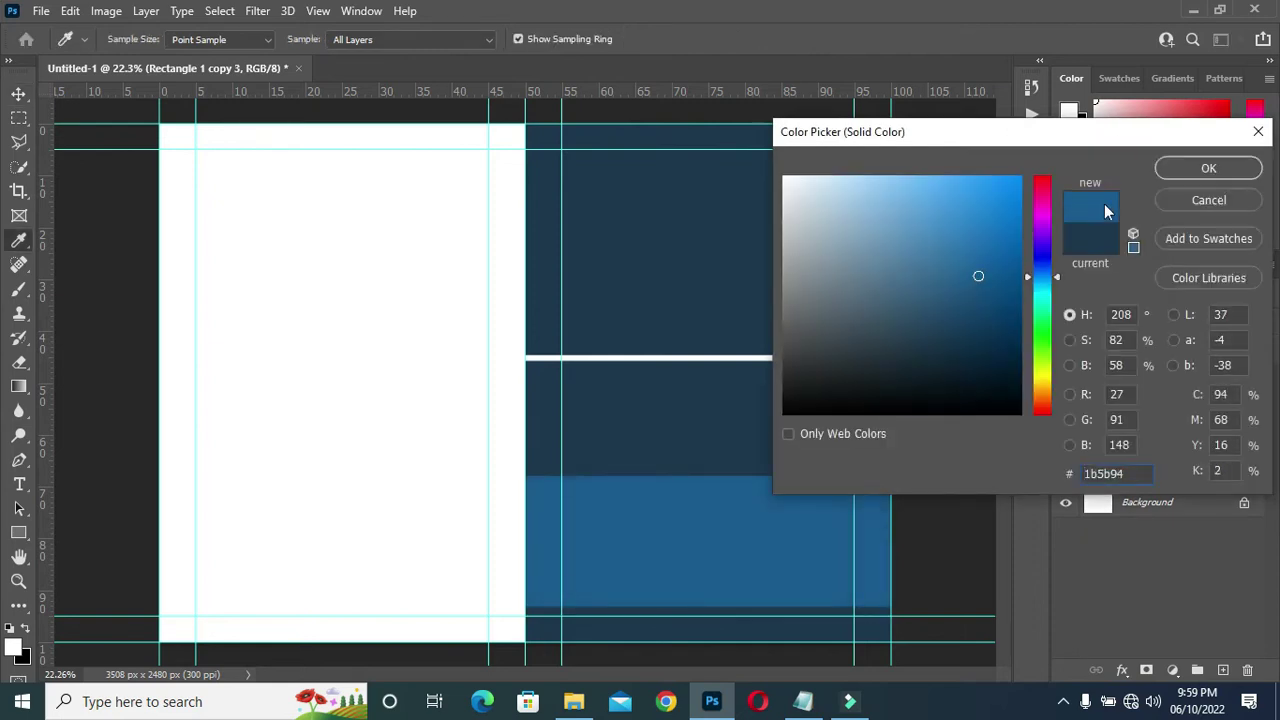
left_click(1210, 166)
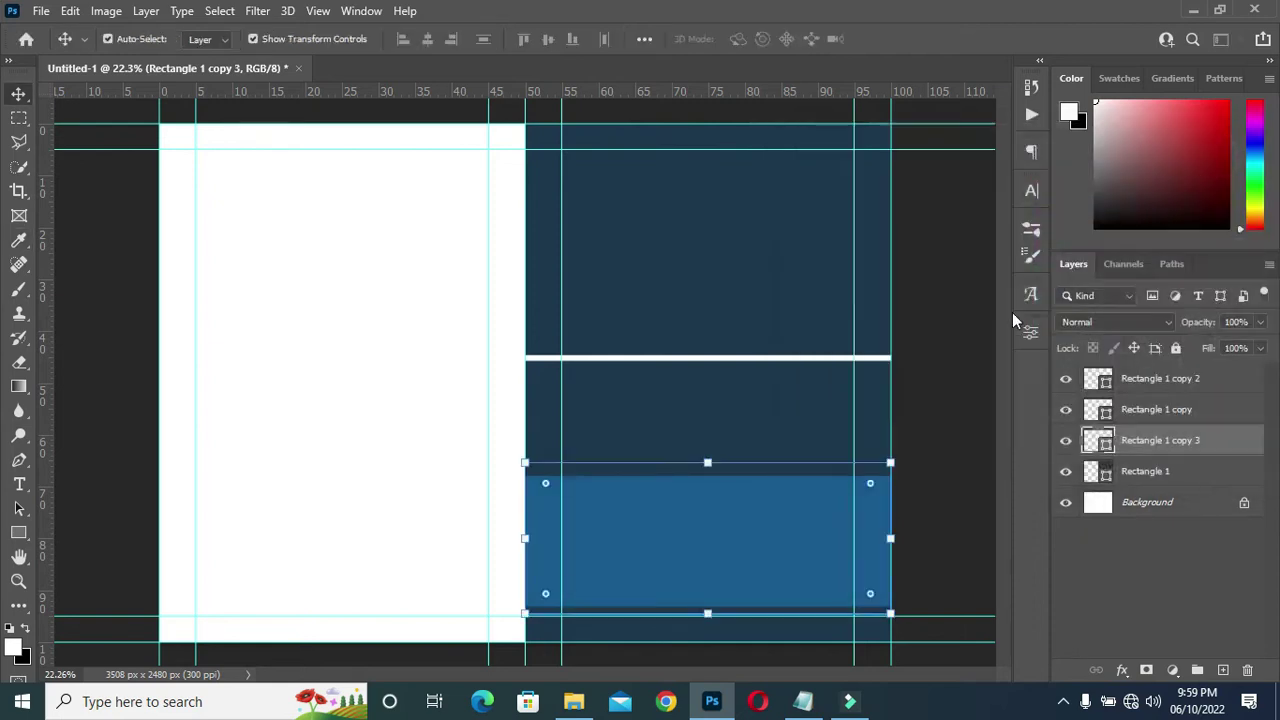
left_click(944, 324)
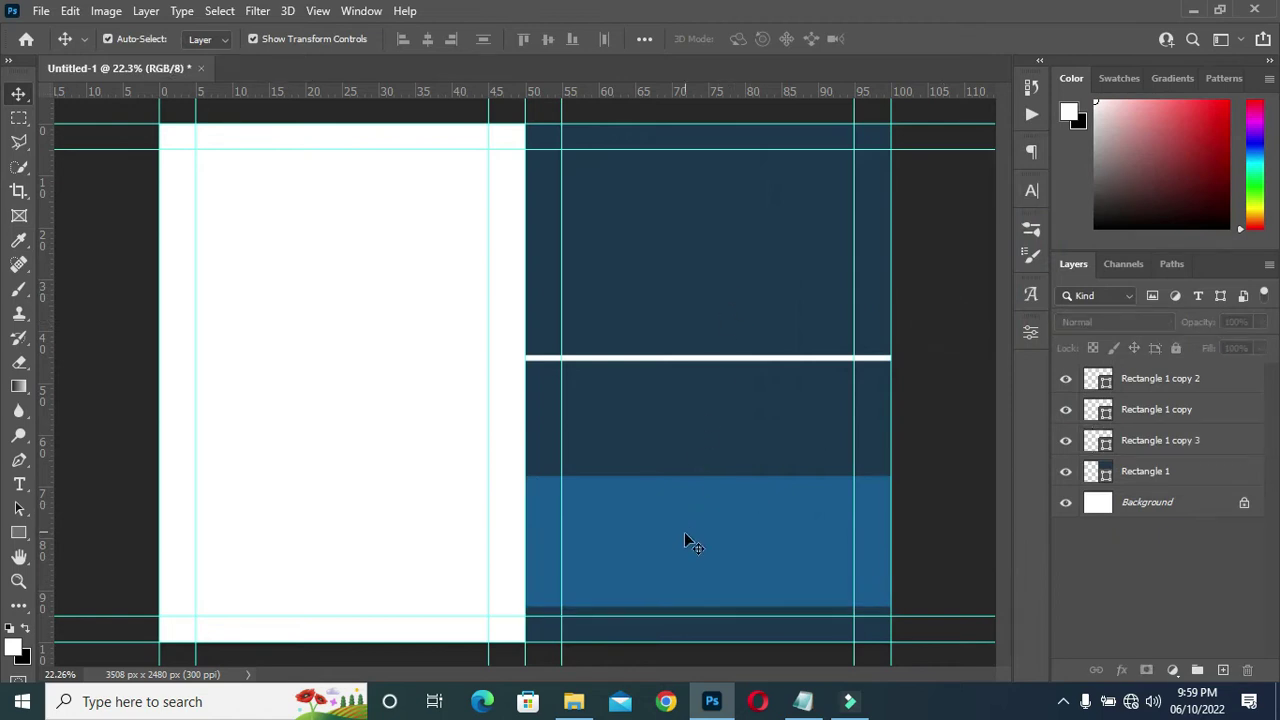
Place the golden dotted pattern image from File Explorer onto the top of the right half.
left_click(574, 701)
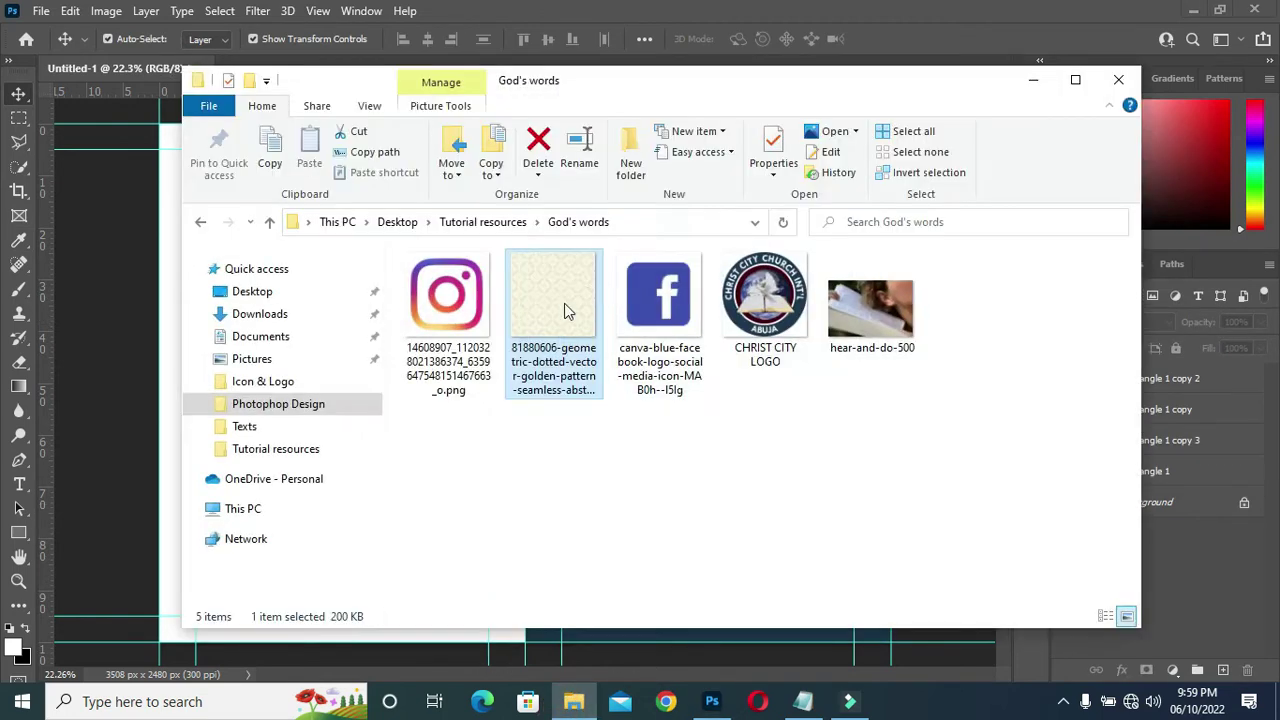
left_click(163, 477)
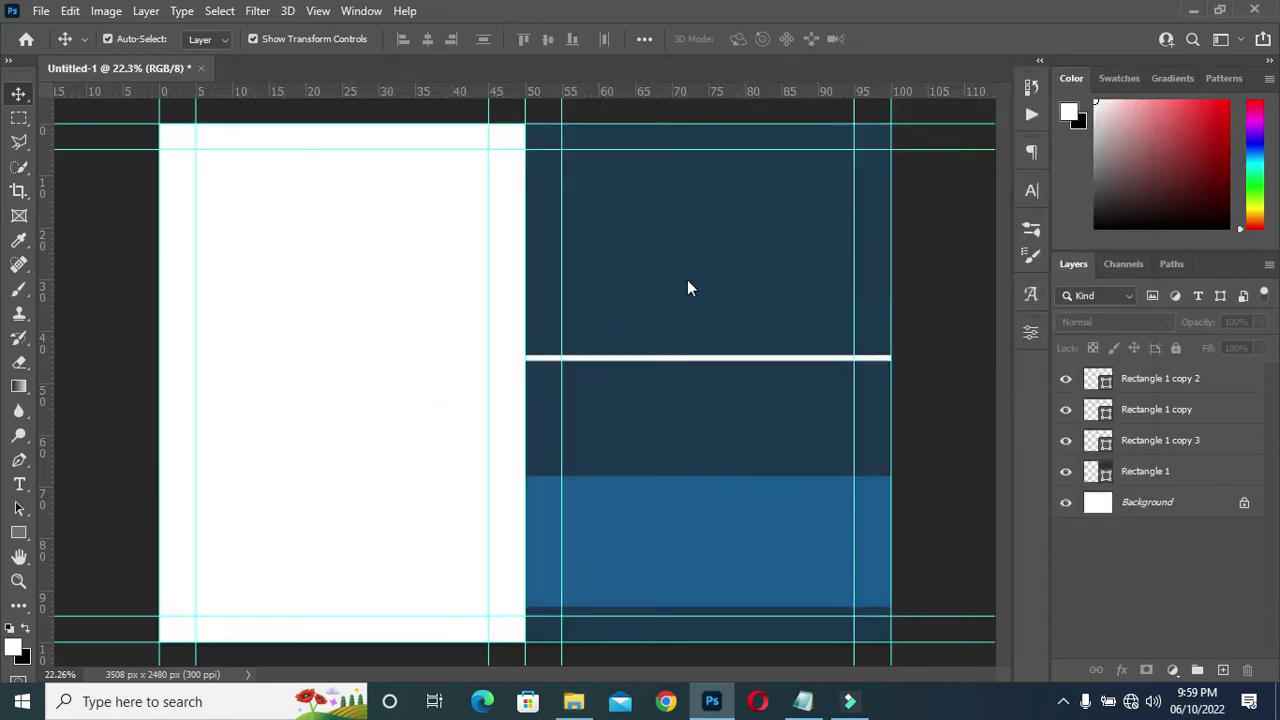
left_click_drag(689, 277, 689, 270)
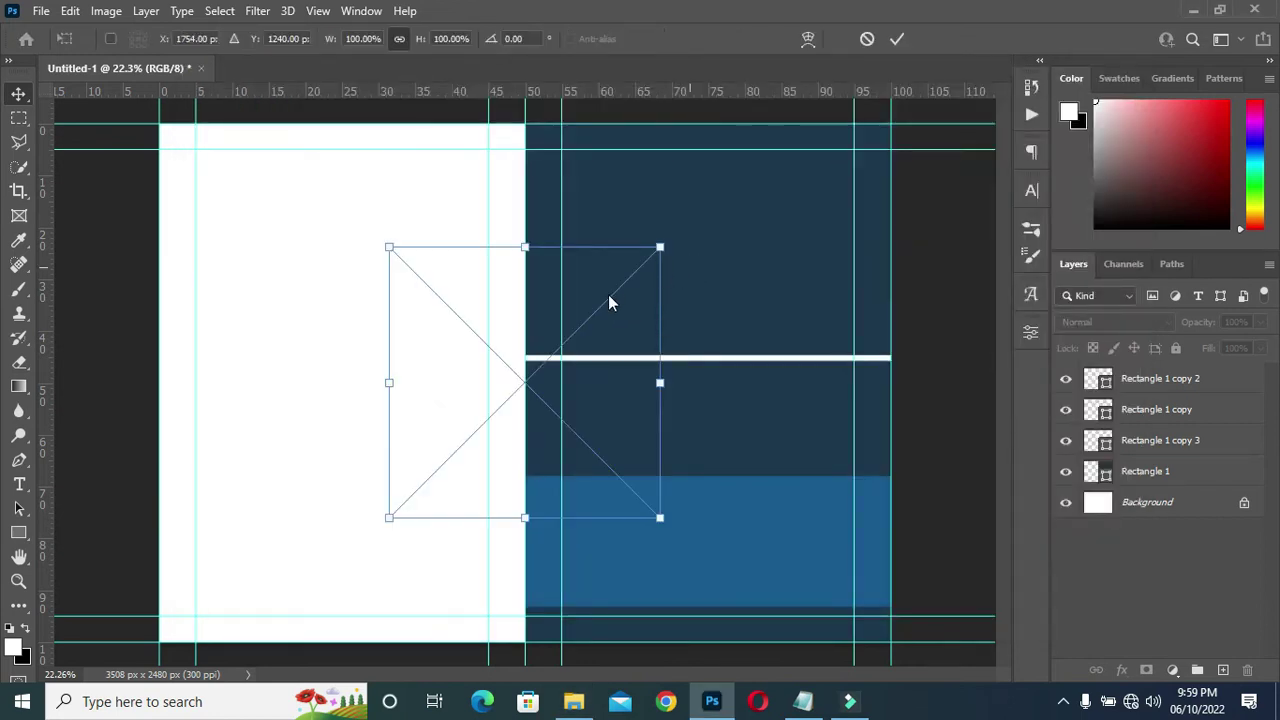
left_click_drag(595, 314, 771, 181)
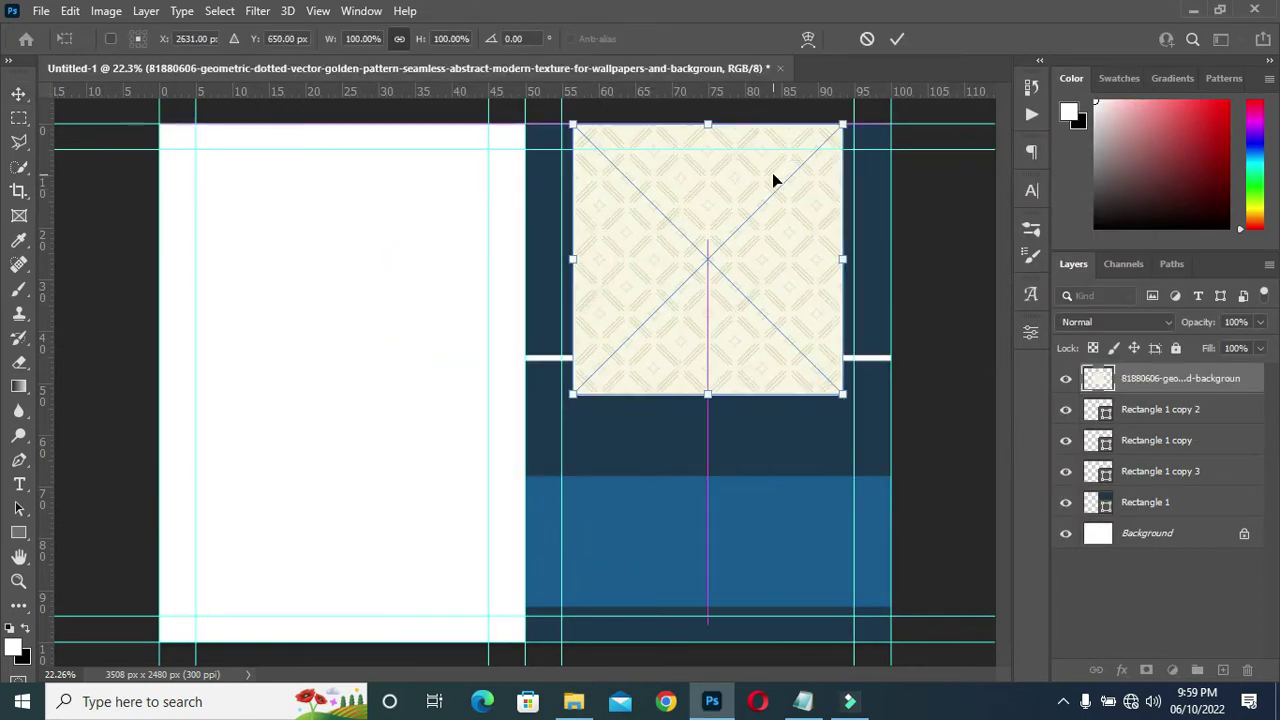
left_click(1200, 382)
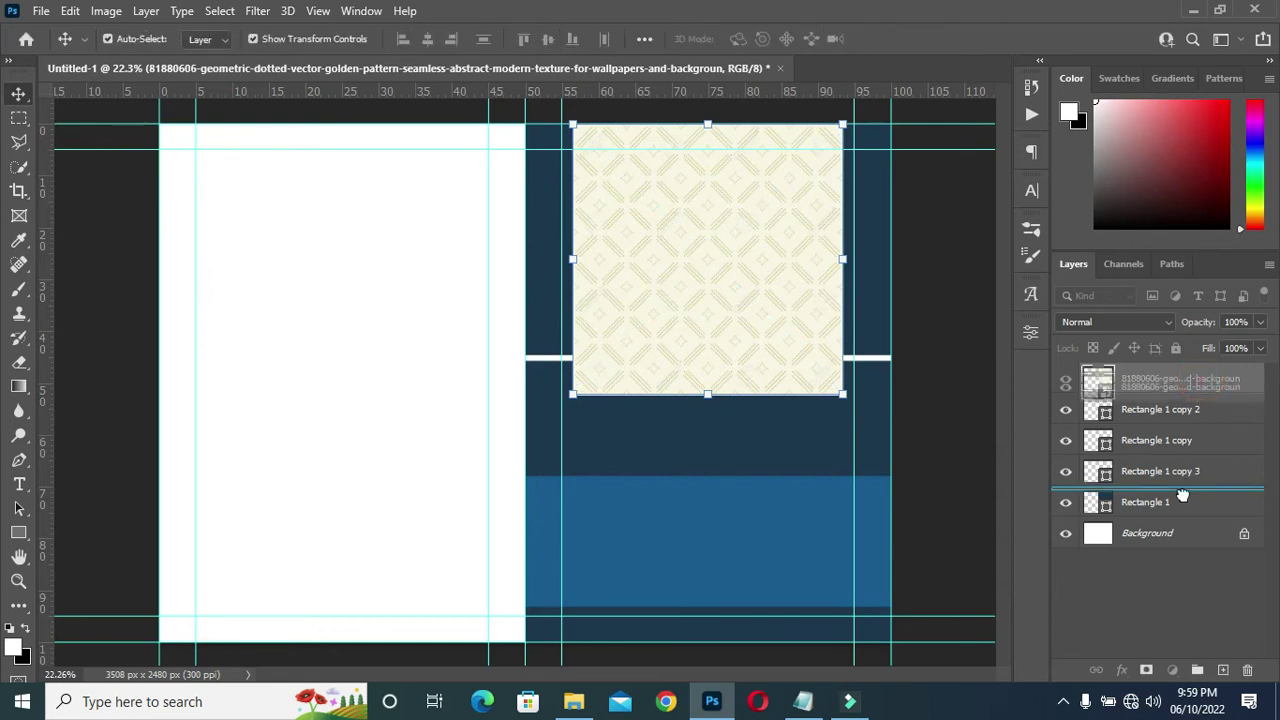
Stack the pattern above Rectangle 1 and enlarge it to 148.64% to cover the top band.
left_click_drag(1182, 496, 1180, 496)
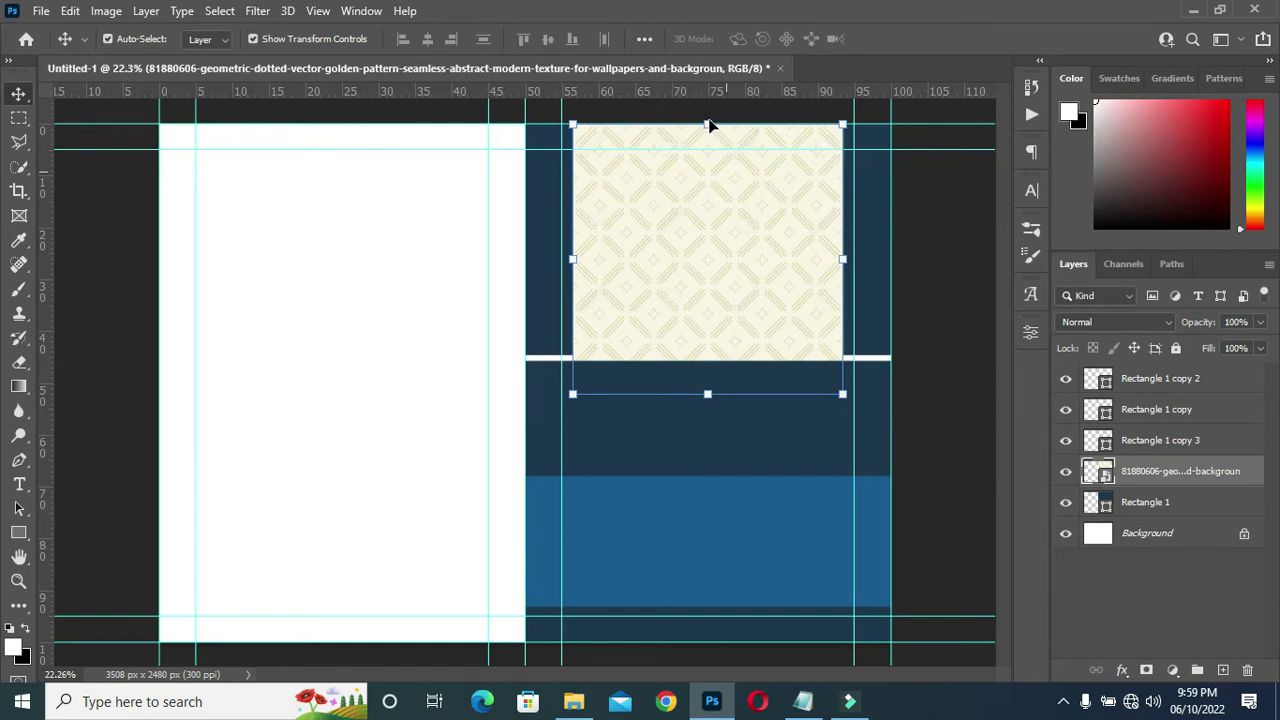
left_click_drag(707, 128, 708, 38)
left_click_drag(707, 394, 708, 429)
left_click_drag(726, 268, 728, 288)
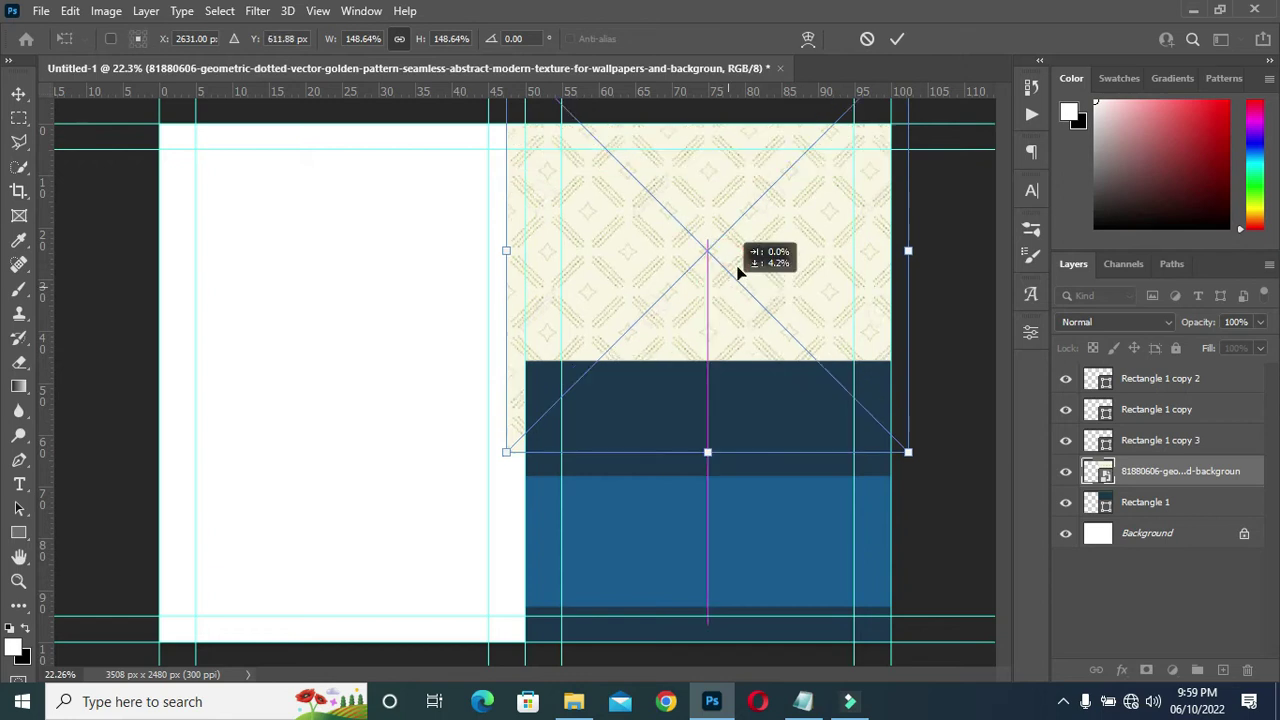
left_click(895, 45)
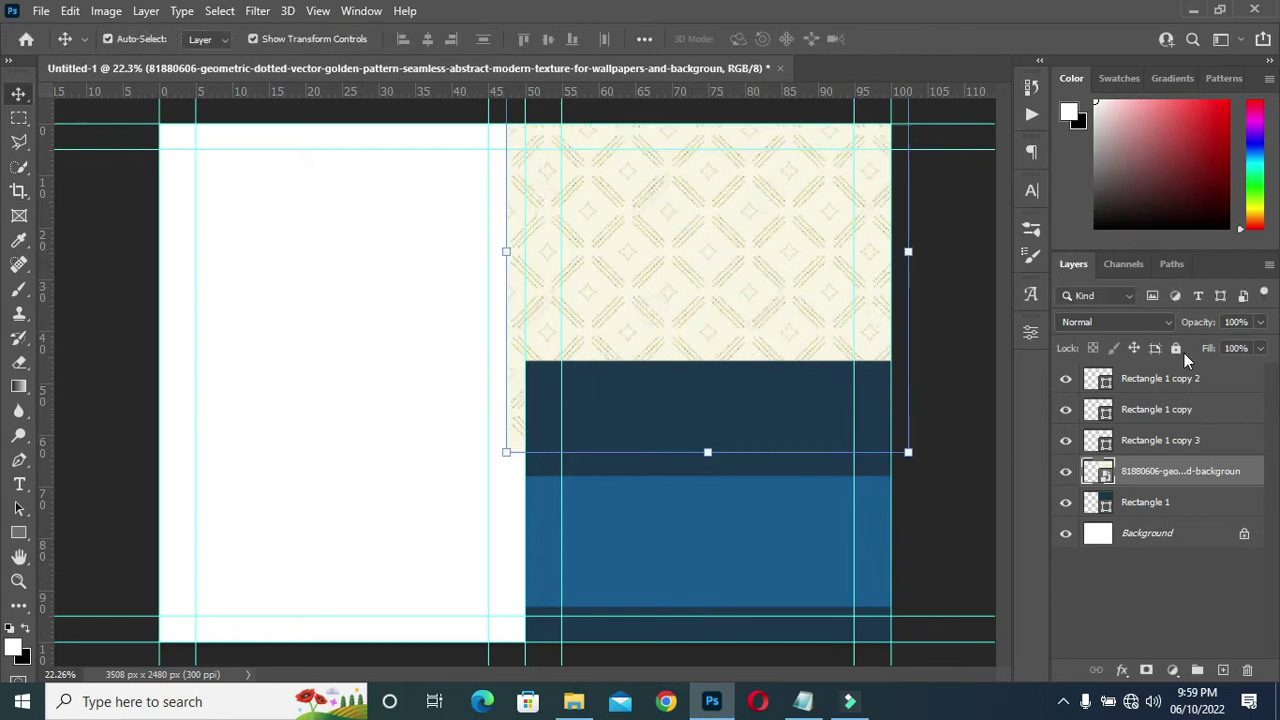
Set the pattern layer to Multiply blend mode at 40% opacity.
left_click(1132, 321)
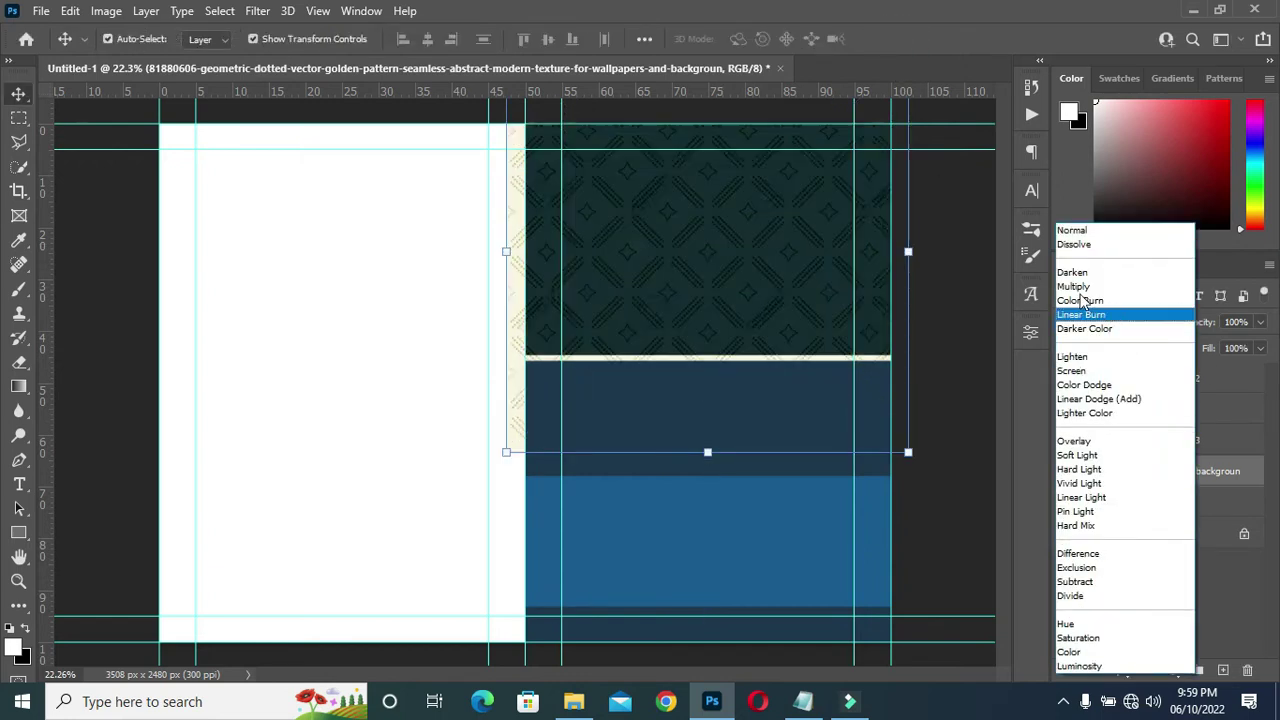
left_click(1078, 288)
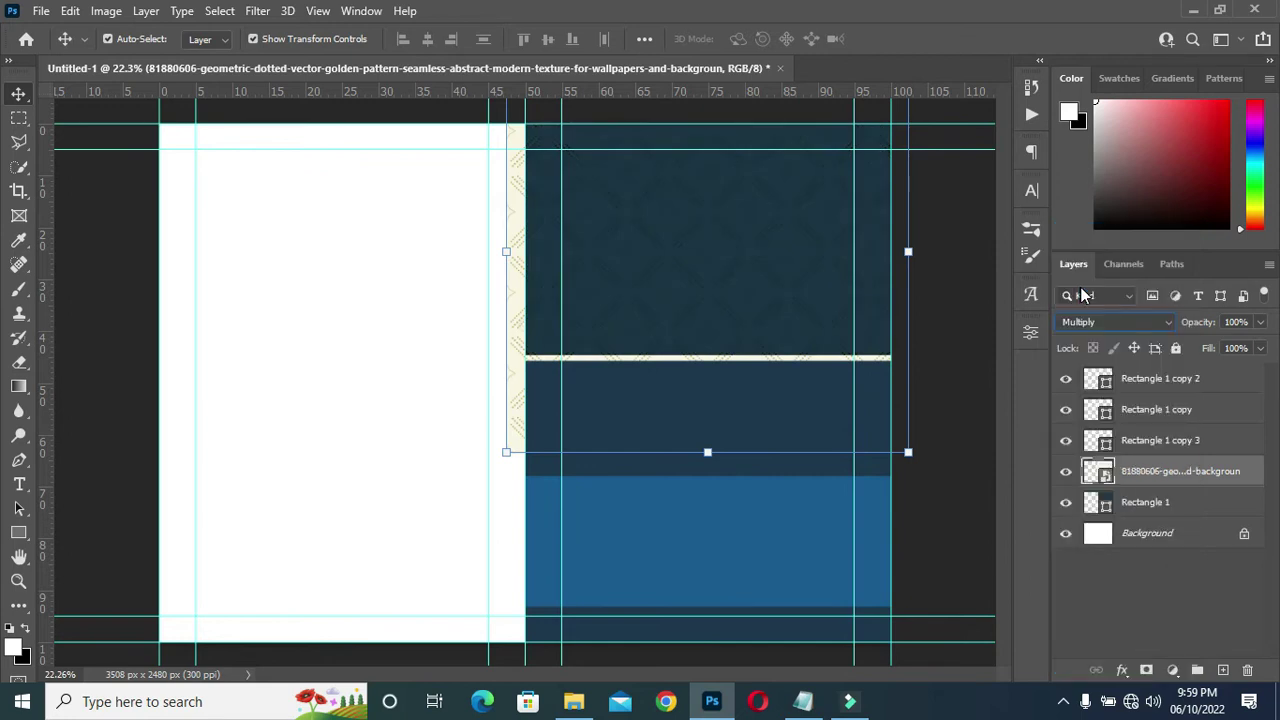
left_click_drag(1205, 330, 1155, 331)
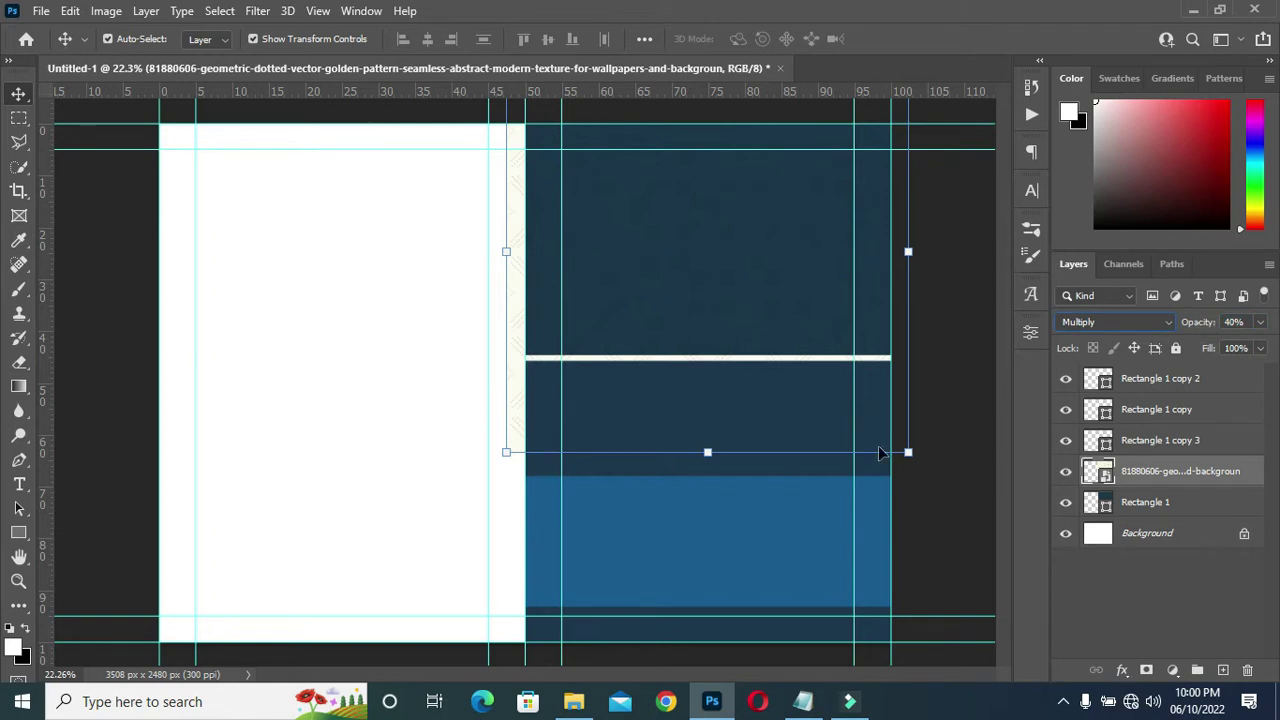
Clip the pattern layer to Rectangle 1 with Create Clipping Mask and check the layer stack.
right_click(1147, 471)
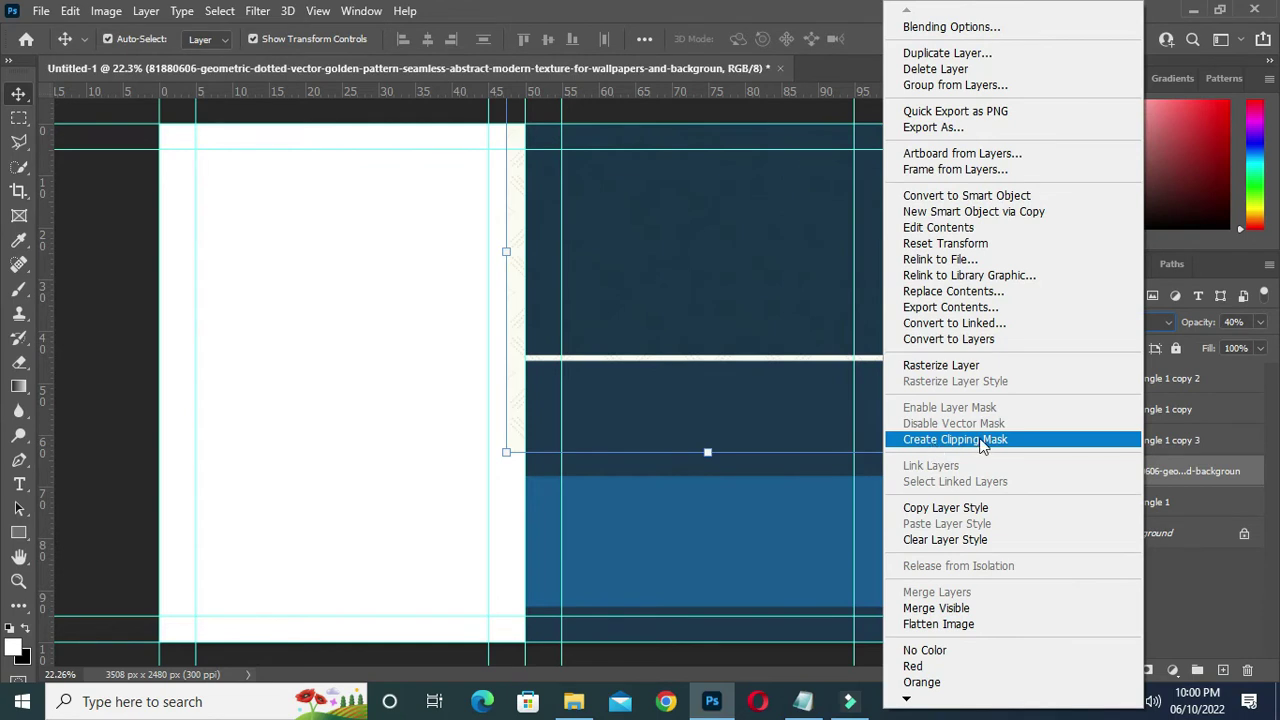
left_click(981, 446)
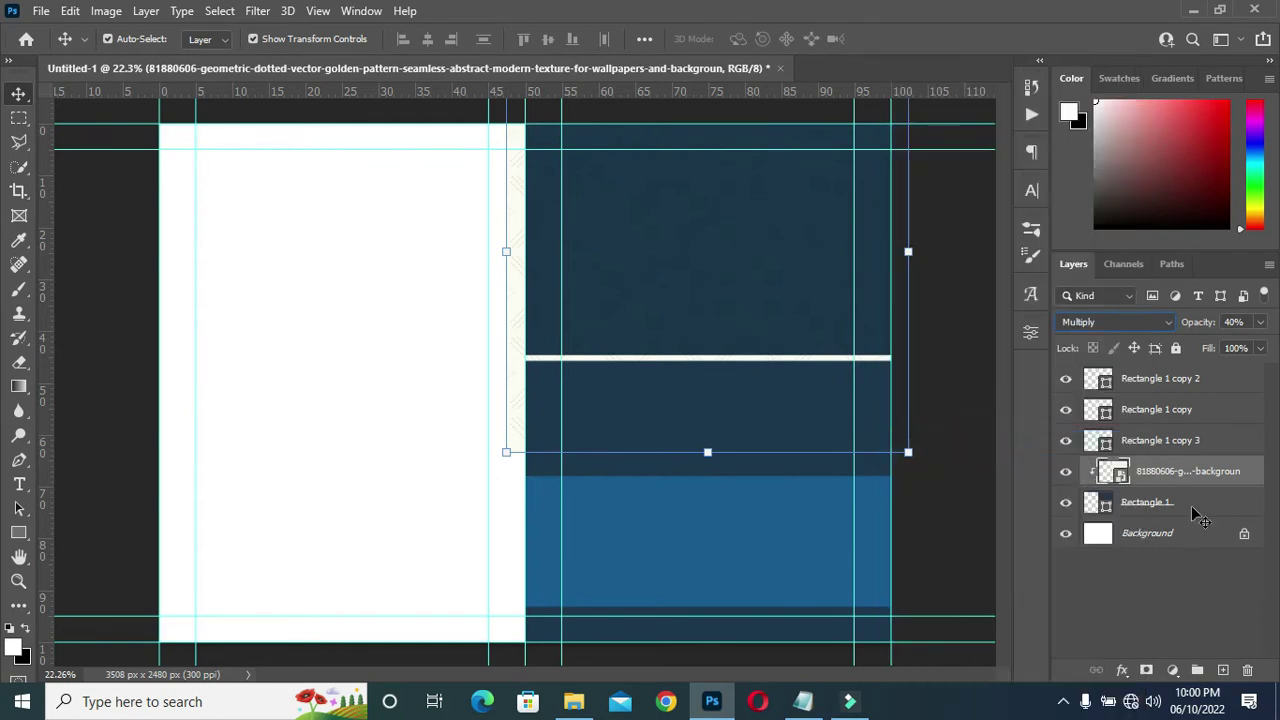
left_click(957, 331)
scroll(785, 243, "up", 2)
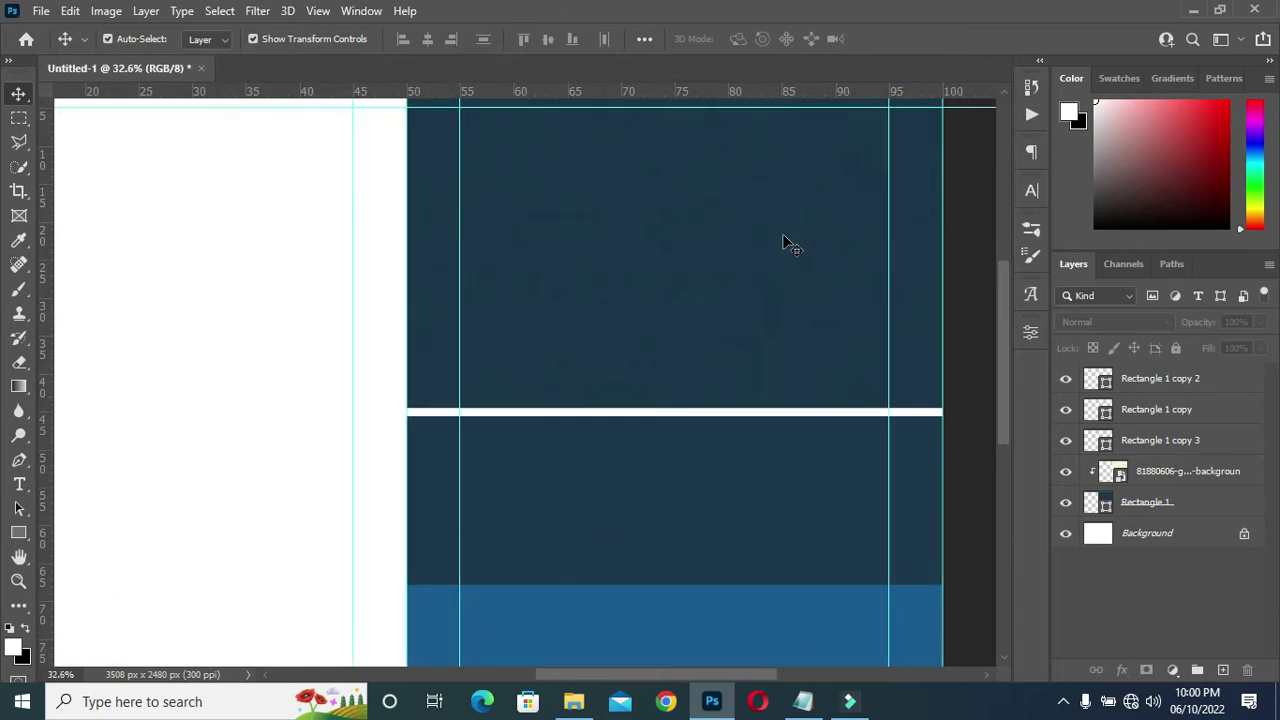
scroll(808, 254, "down", 1)
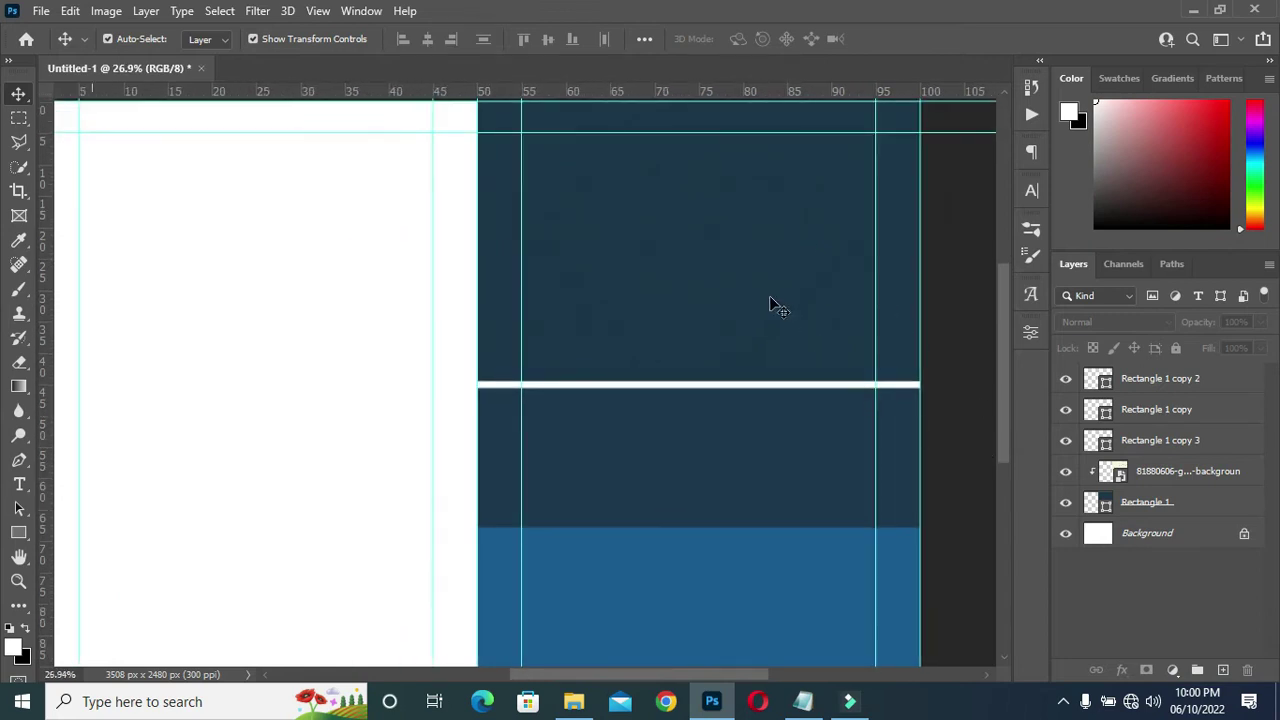
scroll(770, 300, "down", 1)
scroll(766, 331, "down", 1)
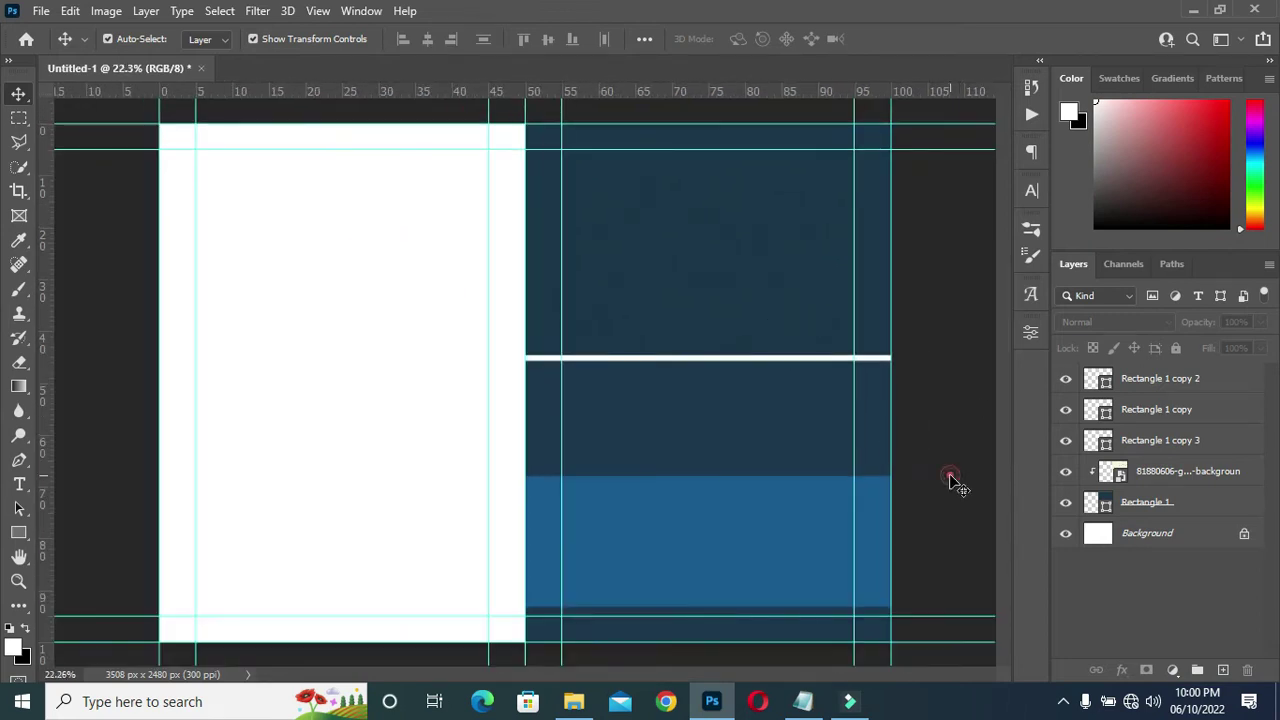
left_click(1197, 472)
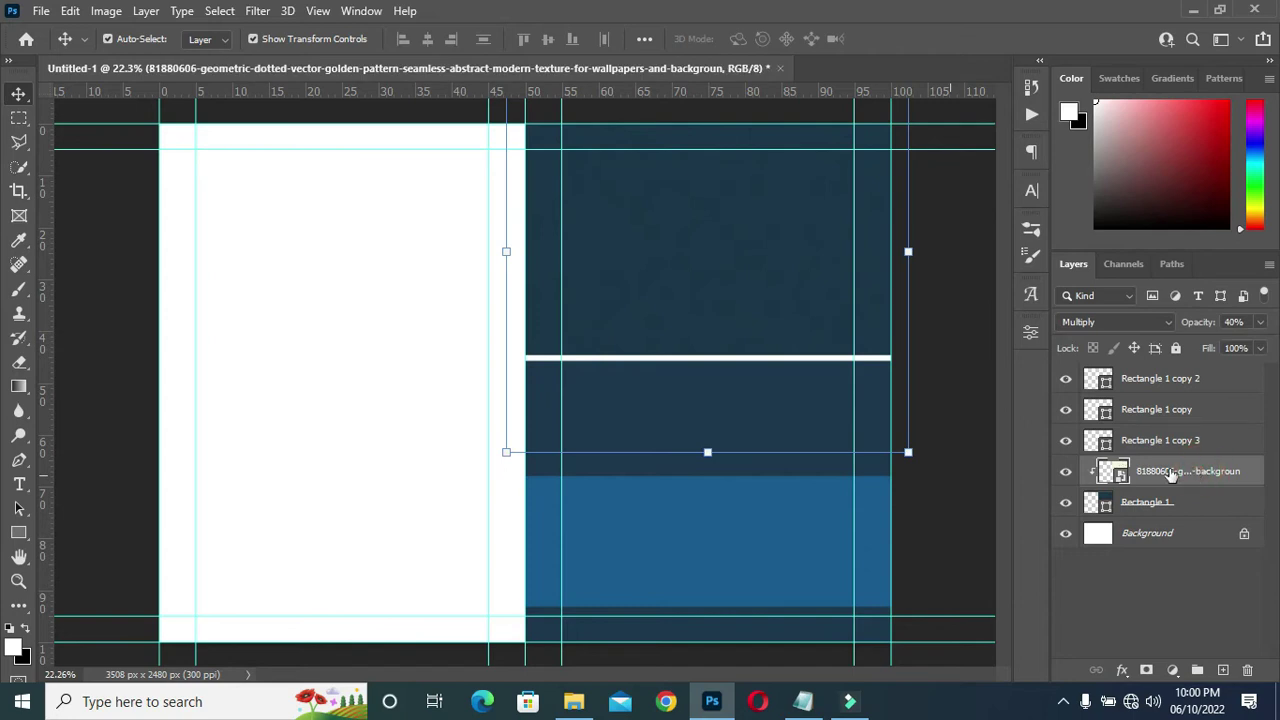
left_click(744, 580)
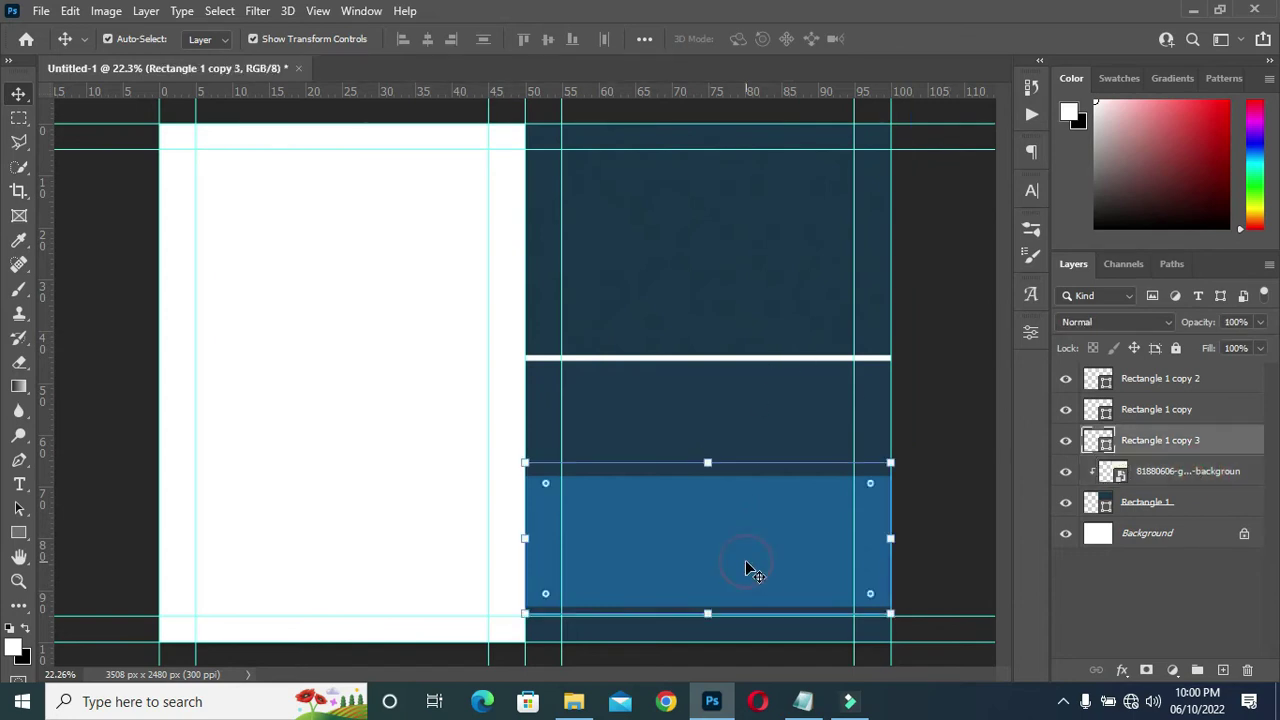
Place another copy of the pattern image and scale it over the lower bands.
left_click(573, 701)
left_click_drag(539, 295, 740, 520)
left_click_drag(446, 397, 636, 545)
left_click_drag(718, 401, 700, 290)
left_click_drag(715, 557, 703, 566)
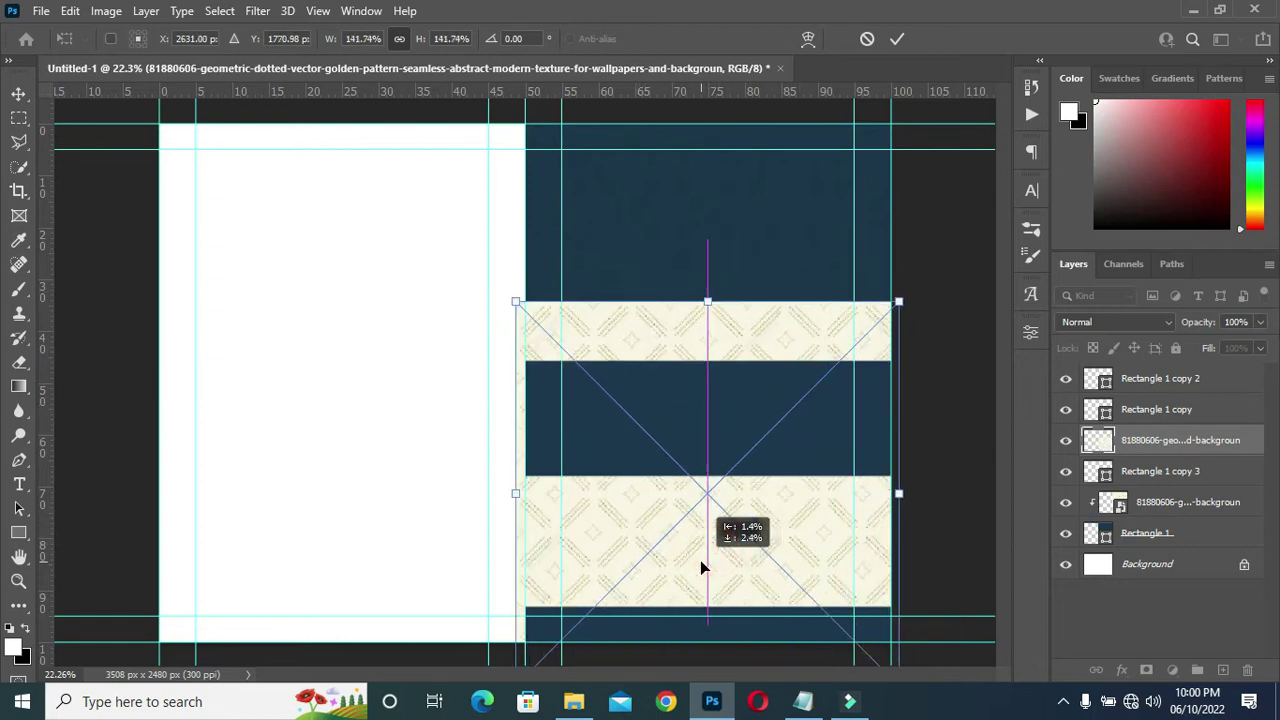
left_click_drag(708, 302, 708, 299)
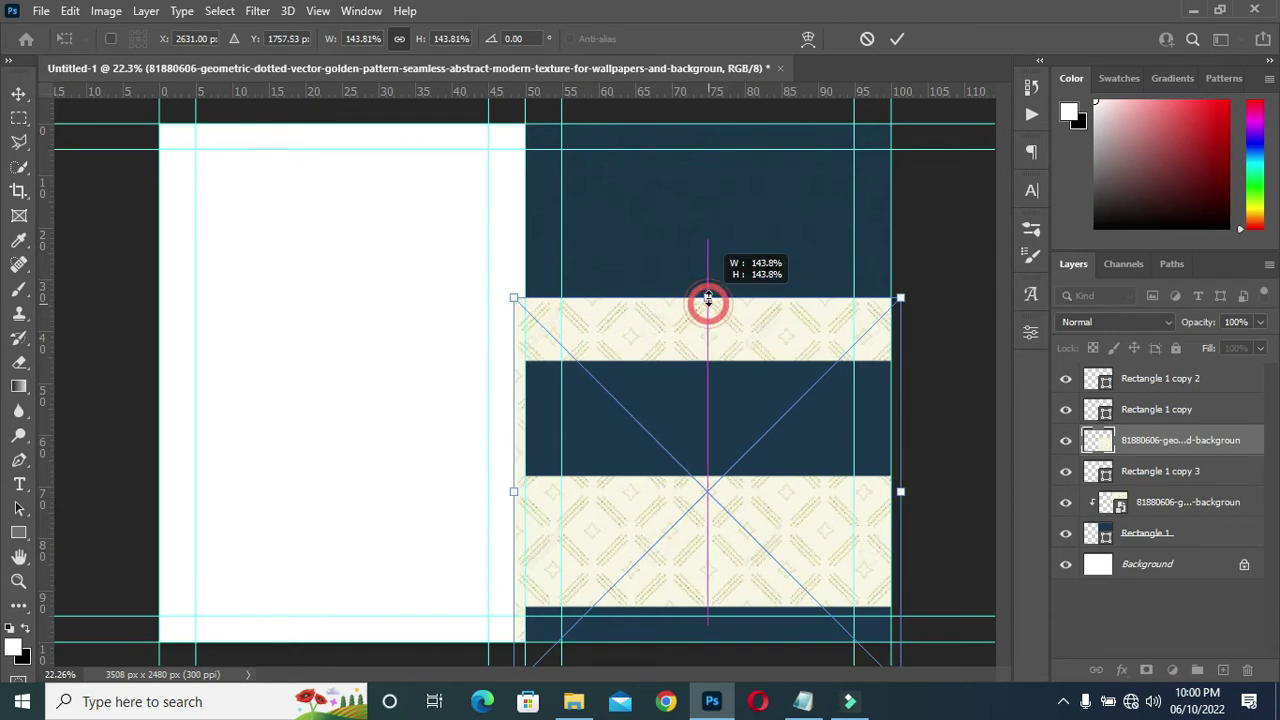
left_click_drag(708, 480, 726, 554)
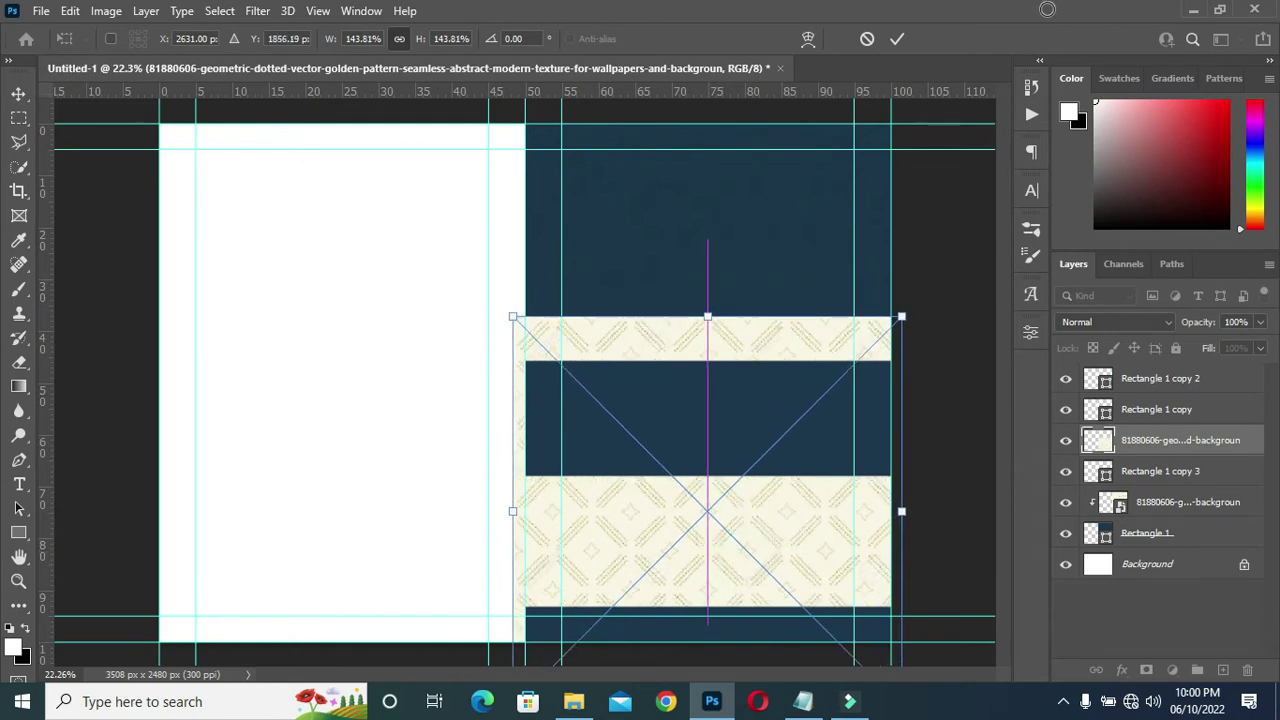
left_click(897, 39)
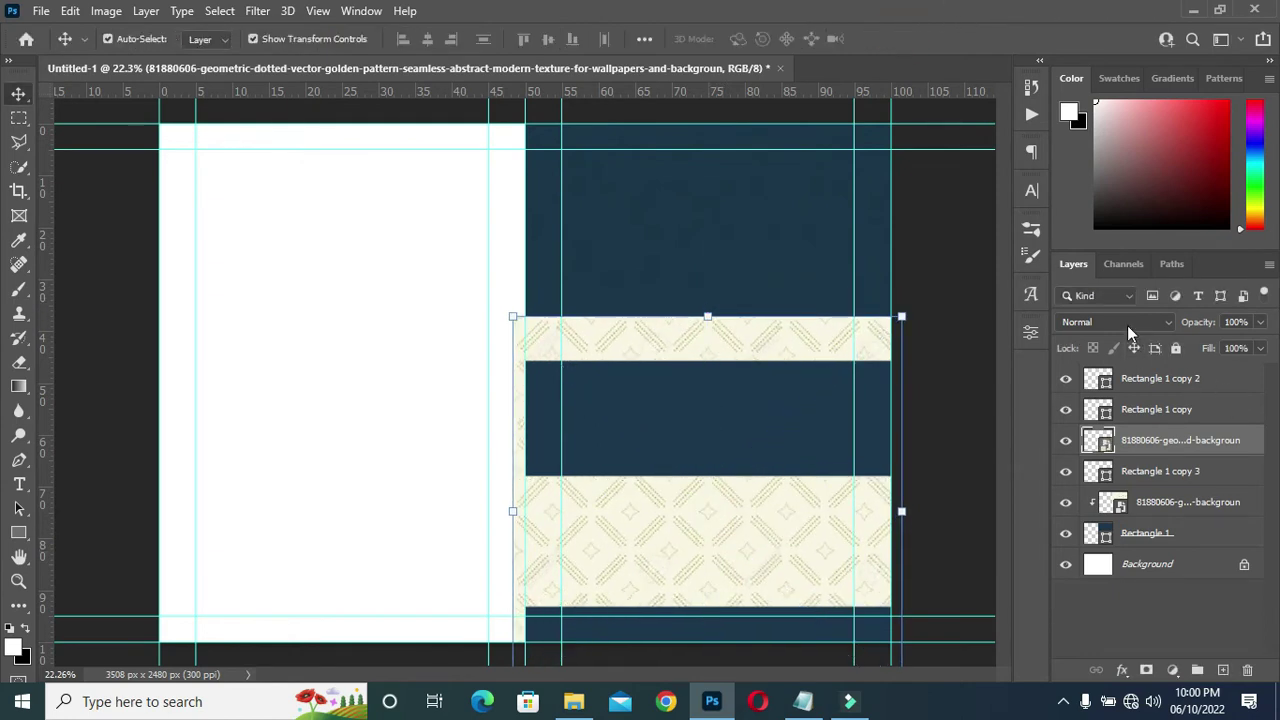
Set the second pattern layer to Multiply at 40% opacity.
left_click(1127, 323)
left_click(1082, 288)
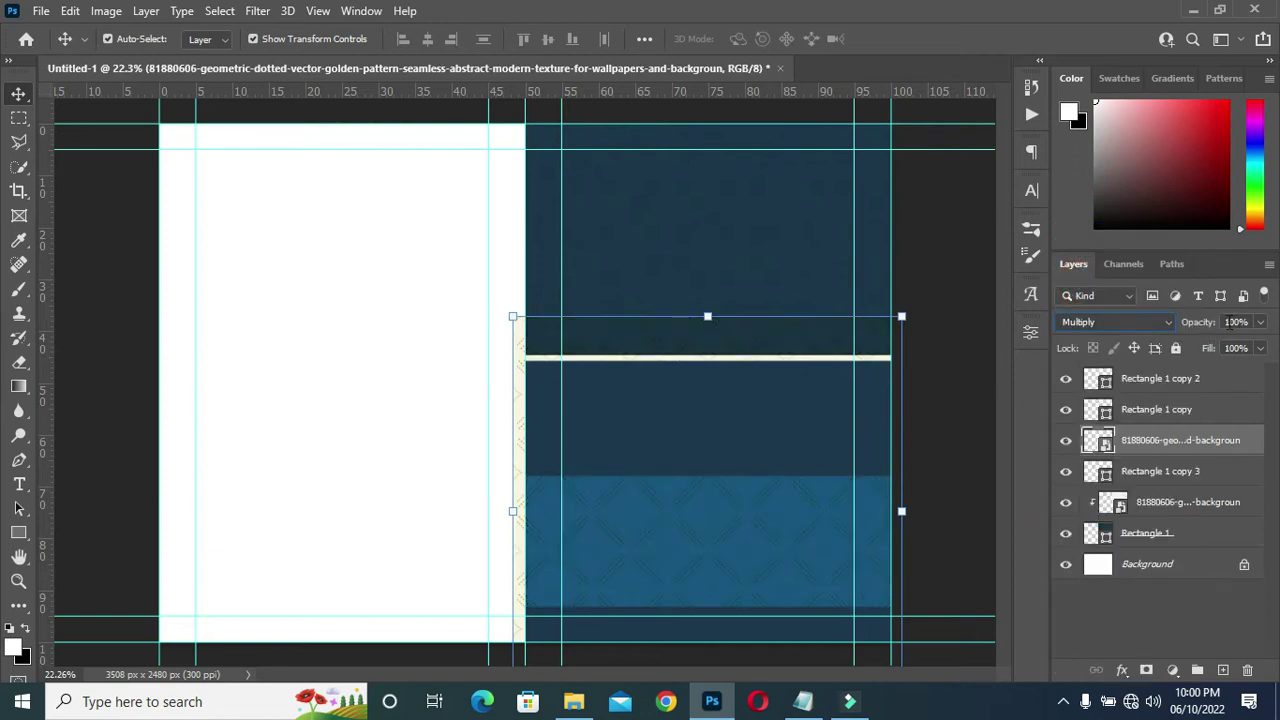
left_click_drag(1190, 328, 1141, 330)
key("Return")
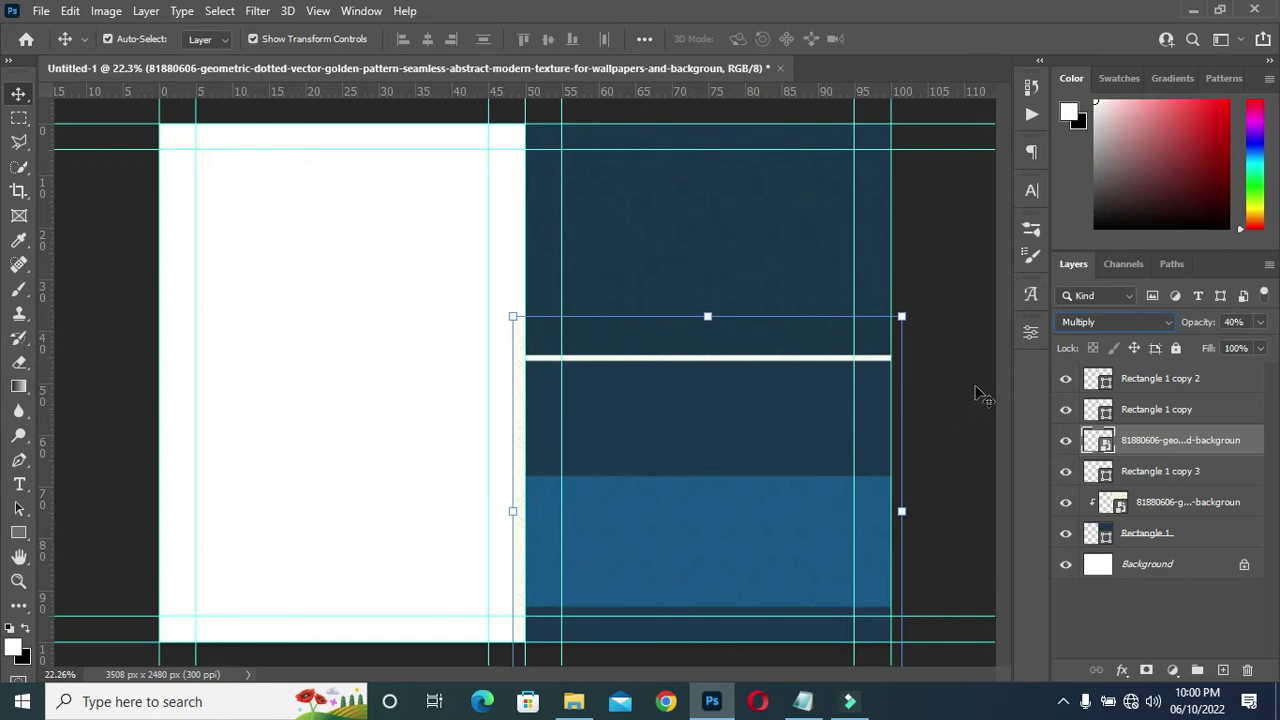
left_click(950, 405)
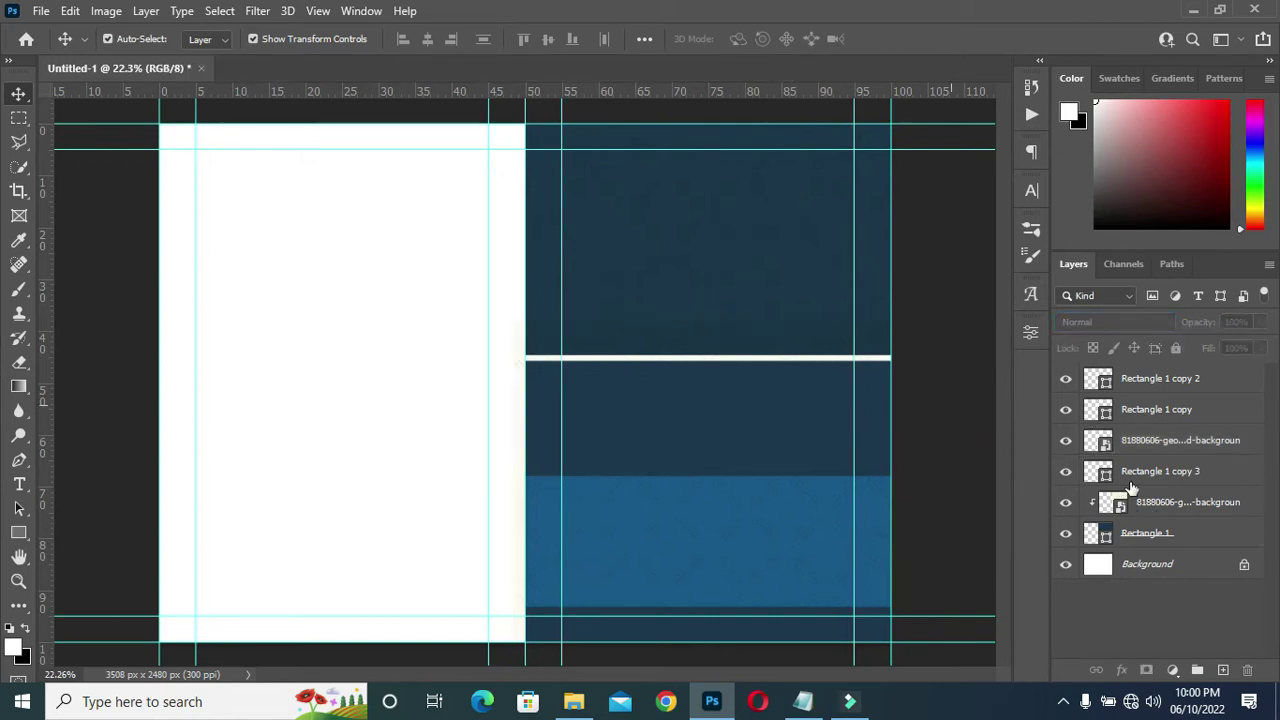
left_click(800, 533)
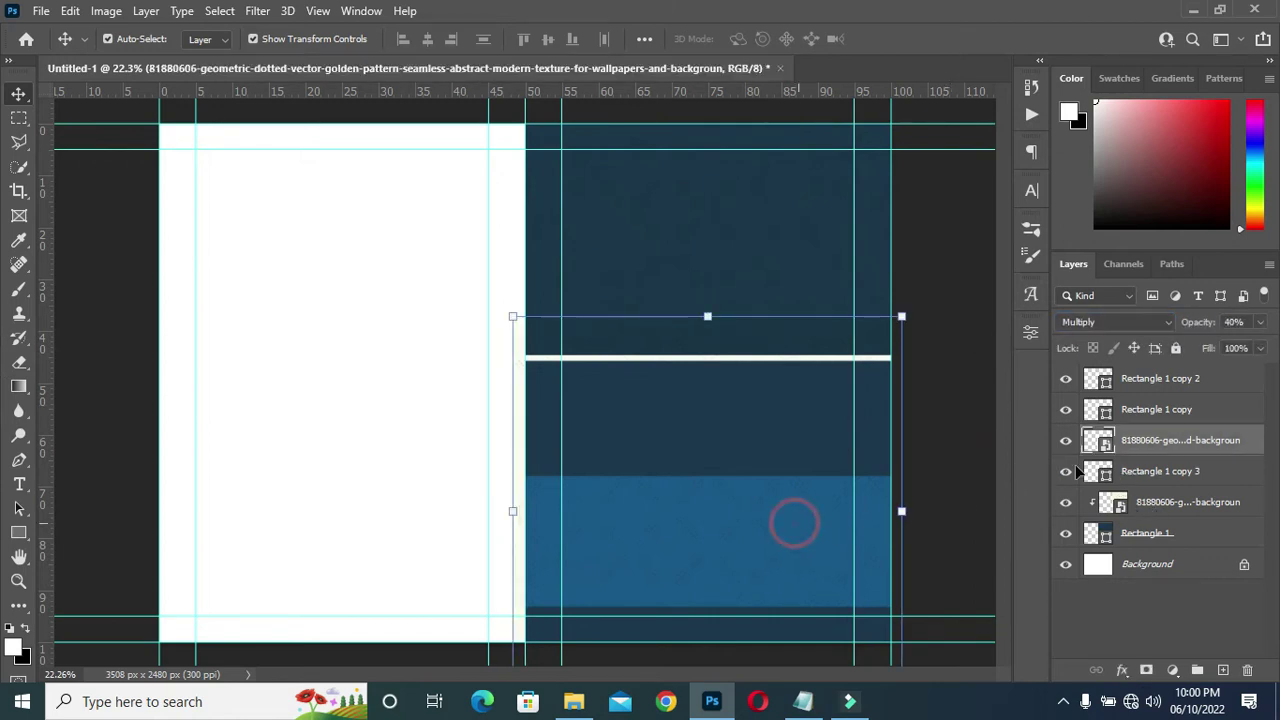
left_click(1128, 467)
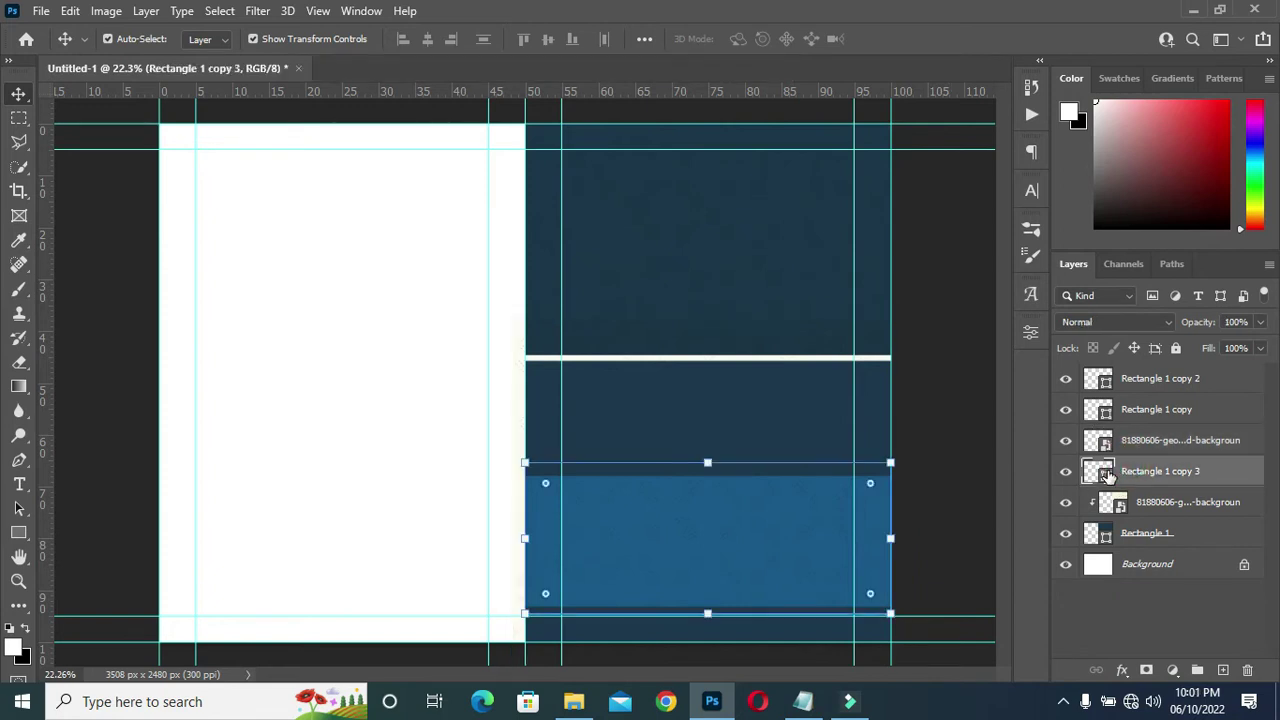
Change the lower band's fill to the off-white colour d0e1f1.
double_click(1104, 472)
type("d0e1f1")
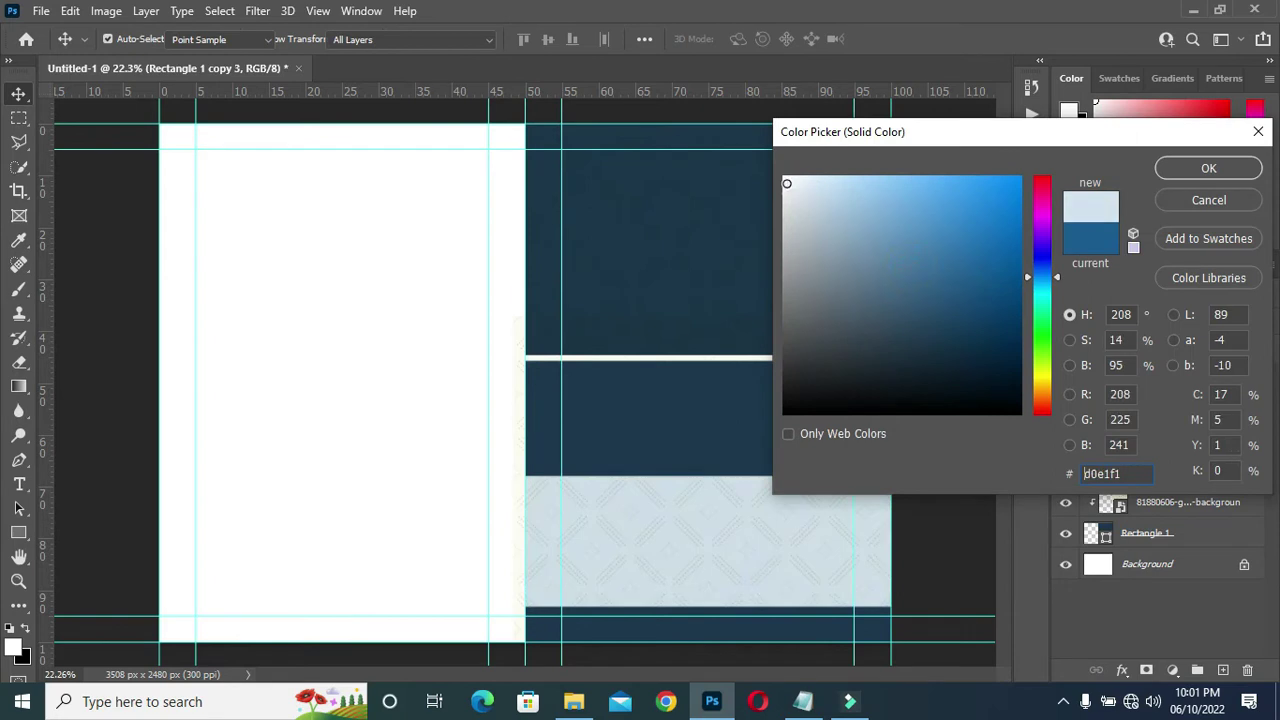
left_click_drag(786, 183, 781, 182)
left_click(1208, 170)
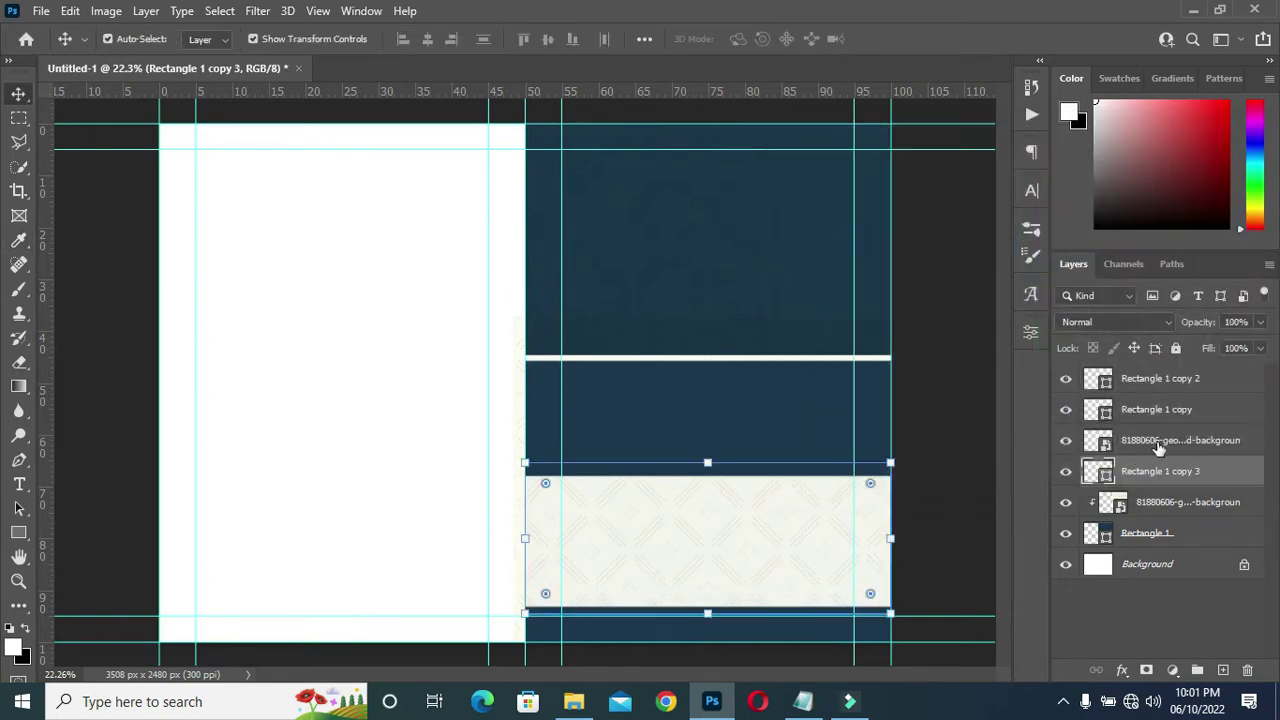
Clip the second pattern layer to the lower band with a clipping mask.
left_click(1158, 447)
right_click(1166, 447)
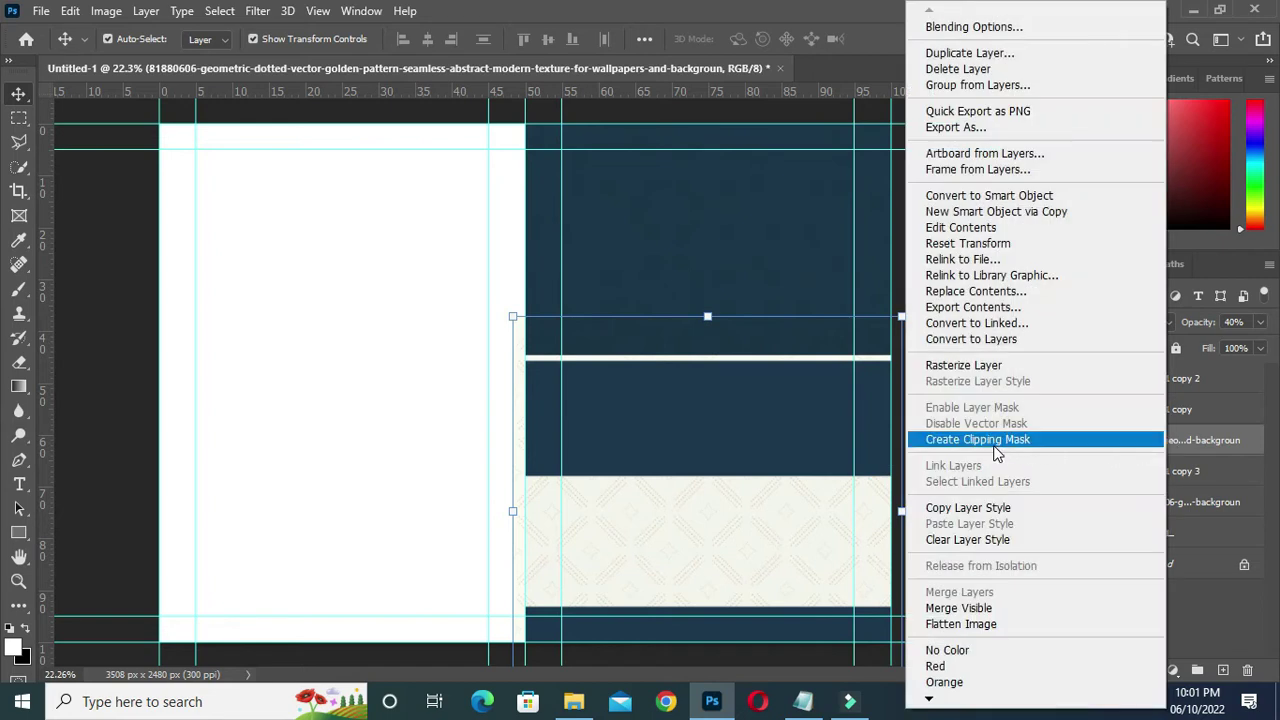
left_click(995, 442)
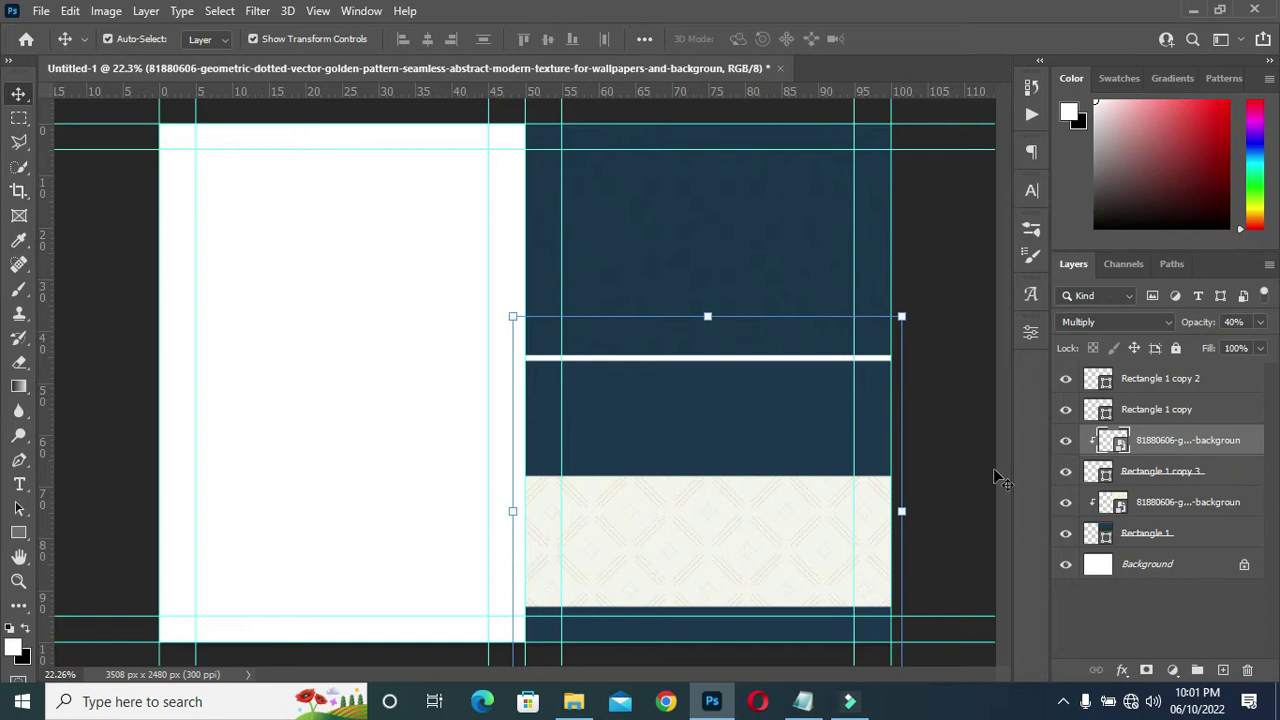
left_click(982, 428)
Lower the navy band's pattern overlay to 31% opacity.
left_click(800, 537)
left_click_drag(1207, 324, 1199, 326)
left_click(962, 462)
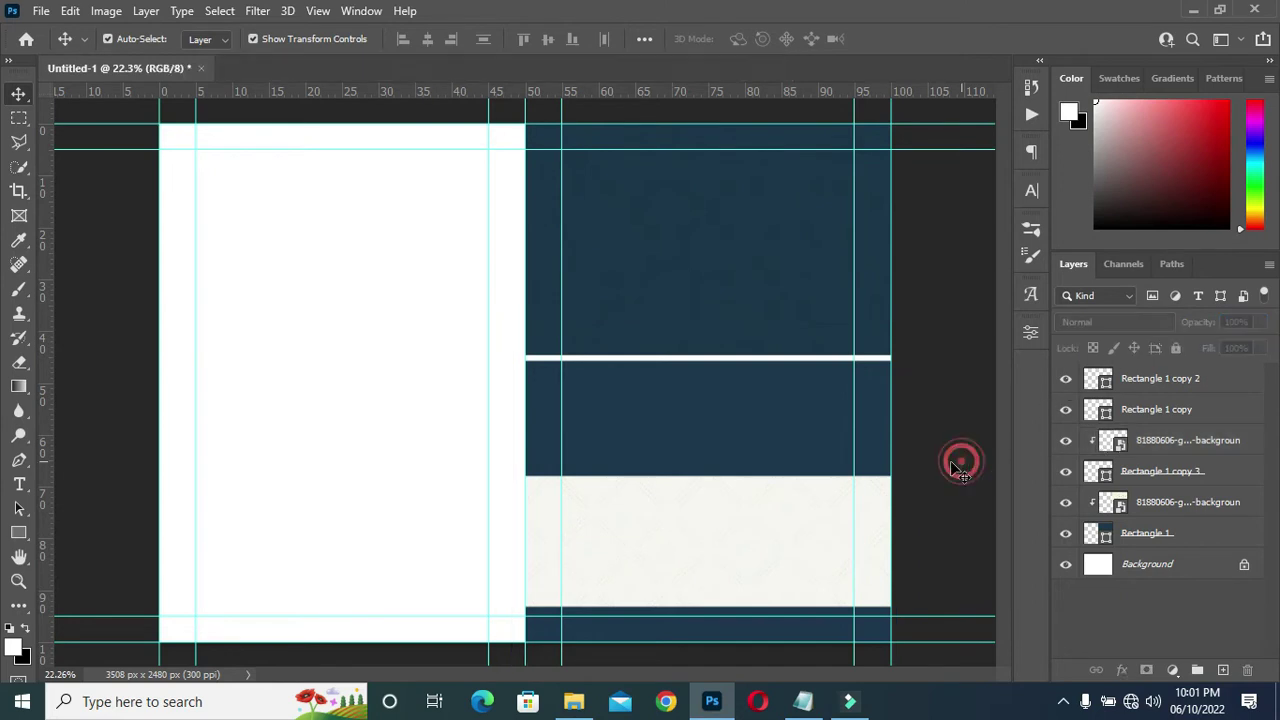
With Rectangle 1 copy selected, drag the hear-and-do-500 photo from File Explorer onto the canvas.
scroll(674, 605, "up", 1)
scroll(676, 598, "up", 3)
scroll(740, 550, "down", 5)
scroll(755, 550, "up", 6)
scroll(745, 550, "down", 4)
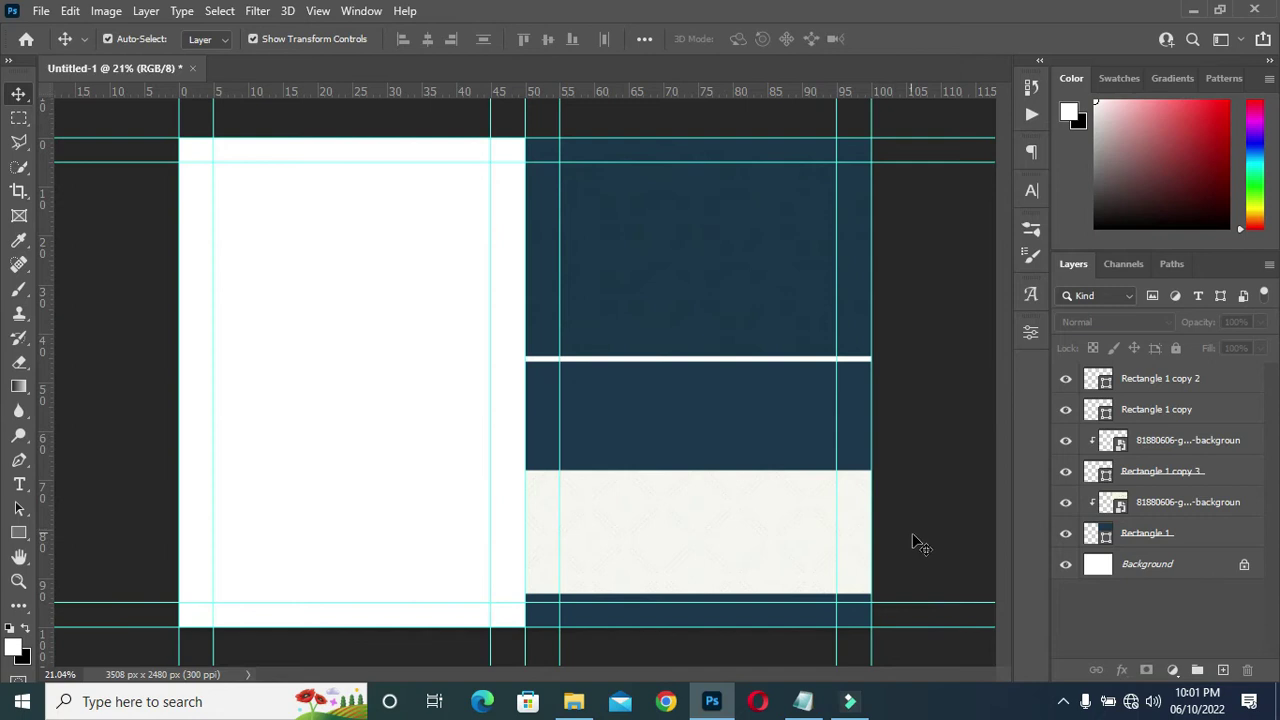
scroll(915, 537, "up", 3)
scroll(905, 520, "down", 2)
left_click(735, 425)
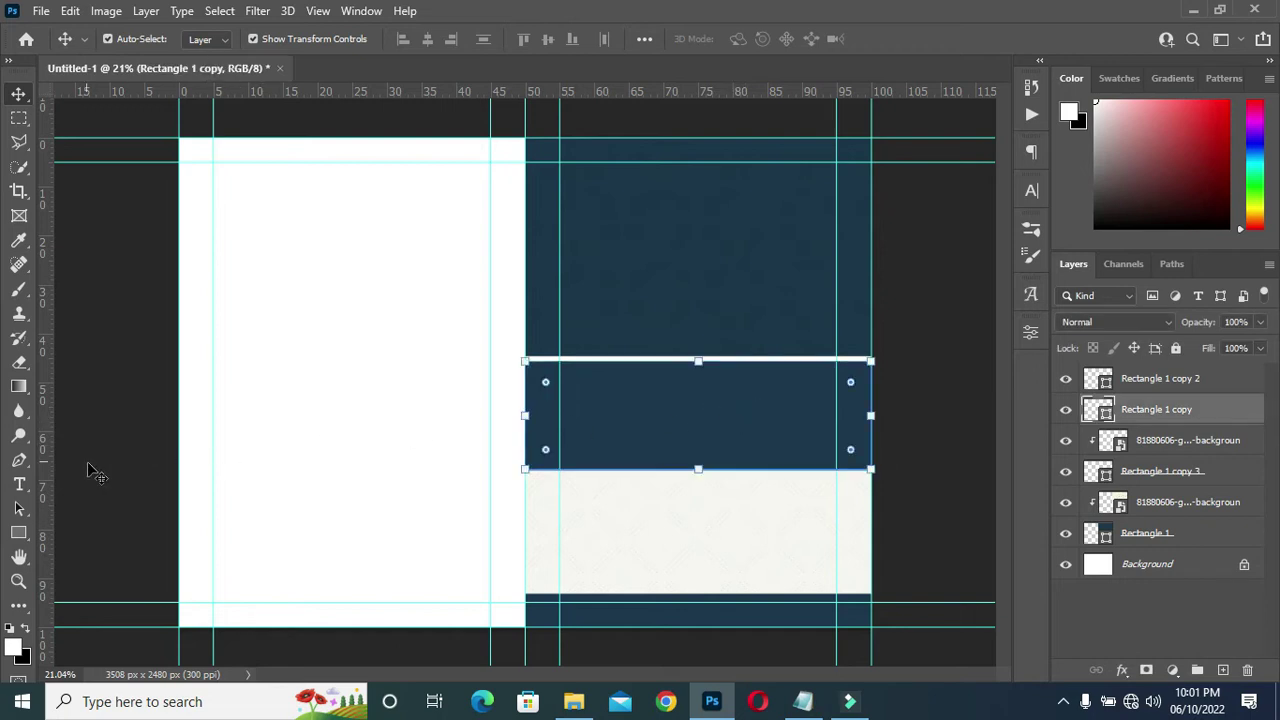
left_click(573, 701)
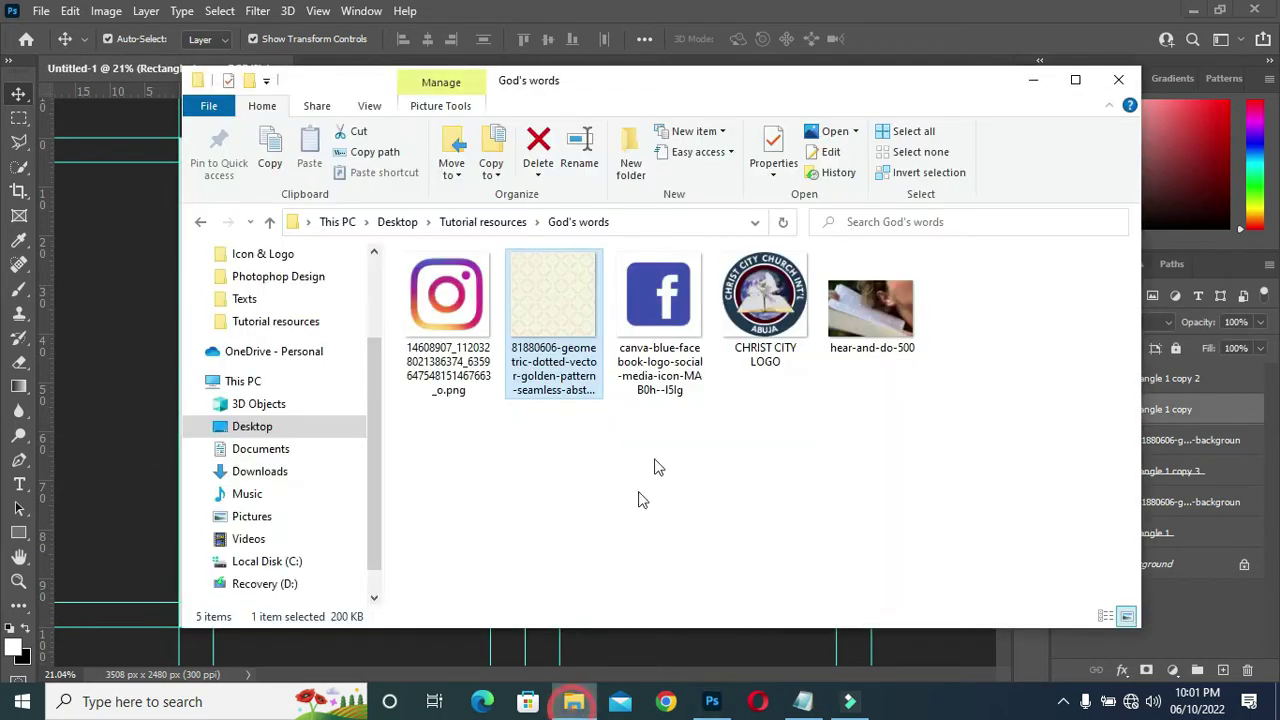
left_click(882, 322)
left_click(712, 701)
left_click_drag(360, 465, 797, 366)
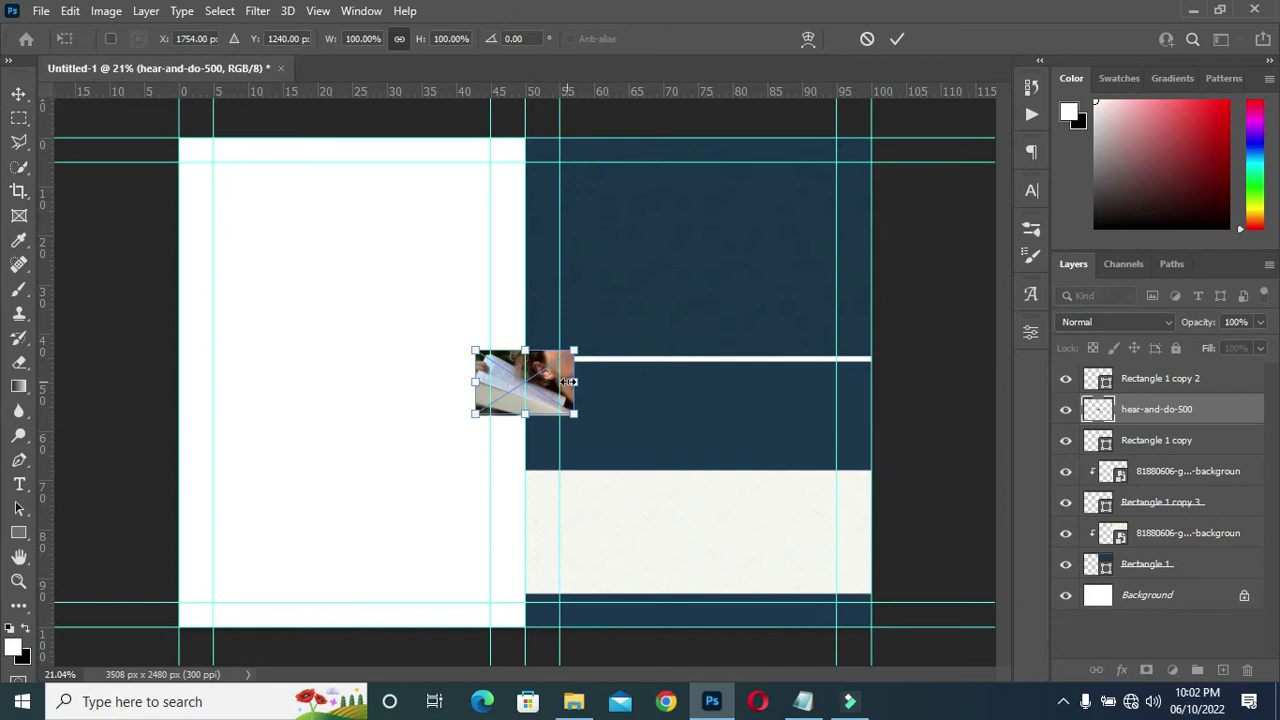
Scale the hear-and-do-500 photo to about 374% across the right half and nudge it down.
left_click_drag(910, 380, 865, 436)
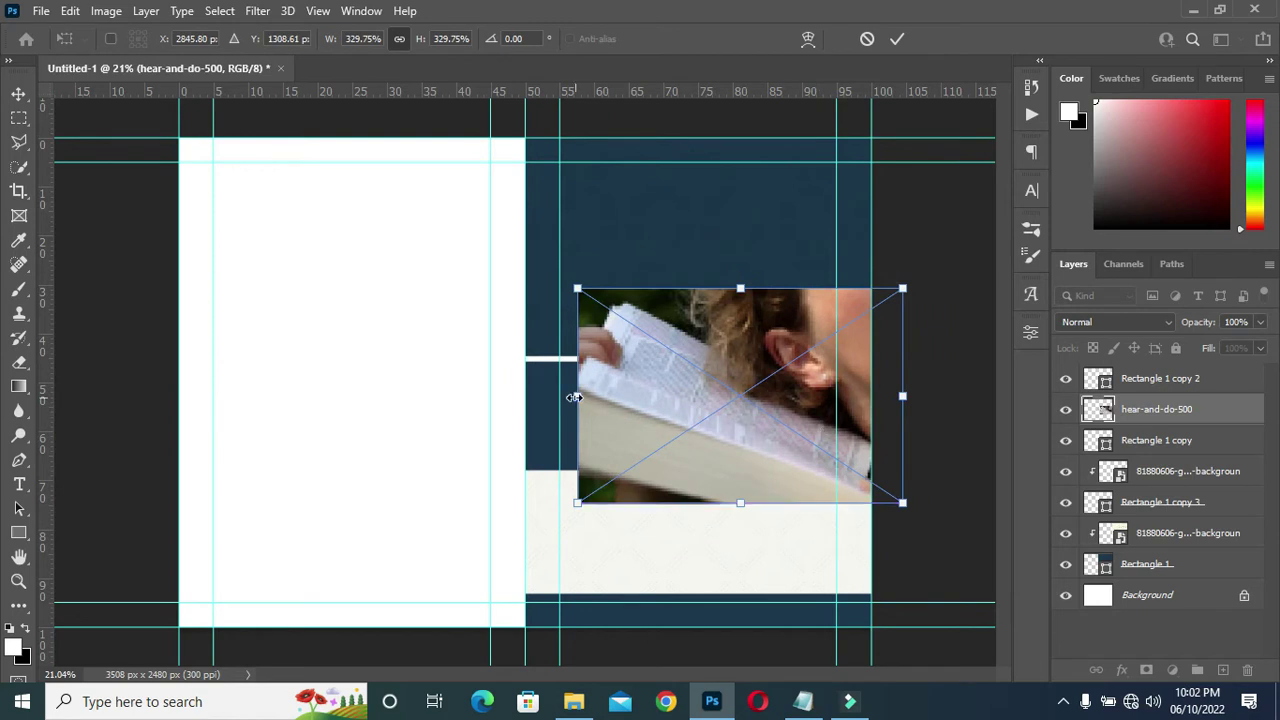
left_click_drag(572, 397, 510, 398)
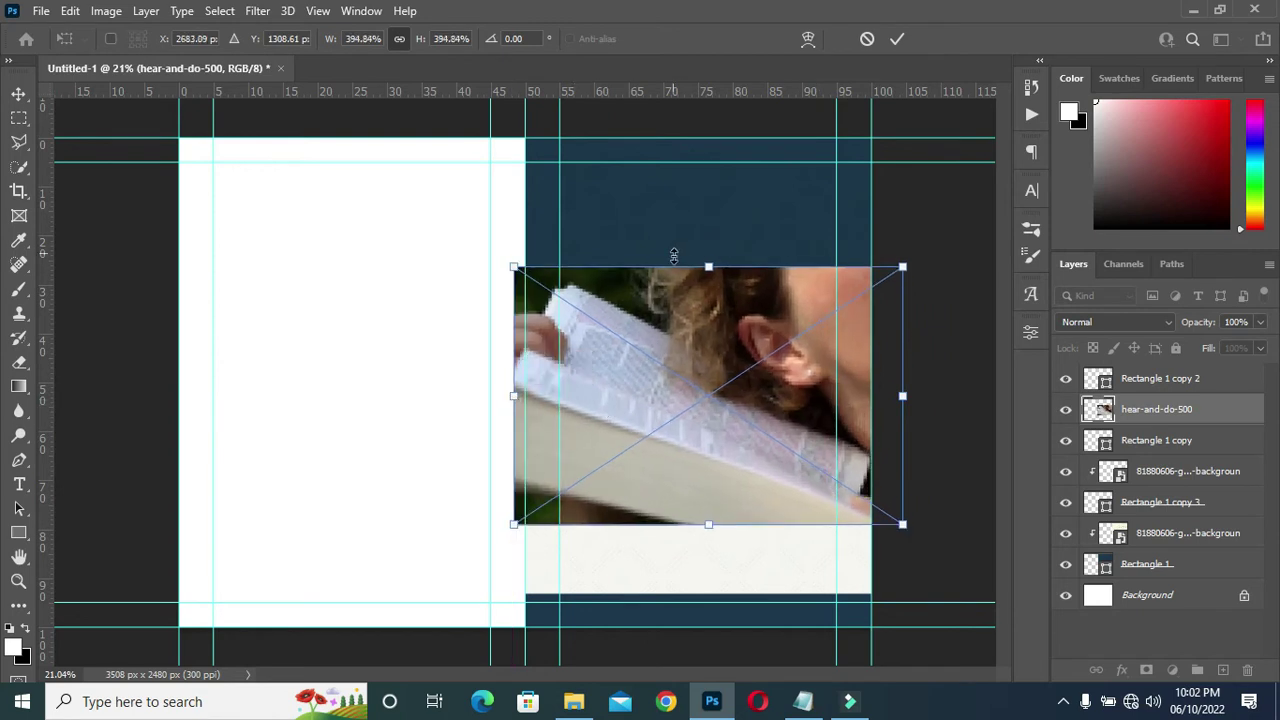
left_click_drag(902, 397, 881, 396)
left_click(897, 40)
left_click_drag(714, 412, 716, 424)
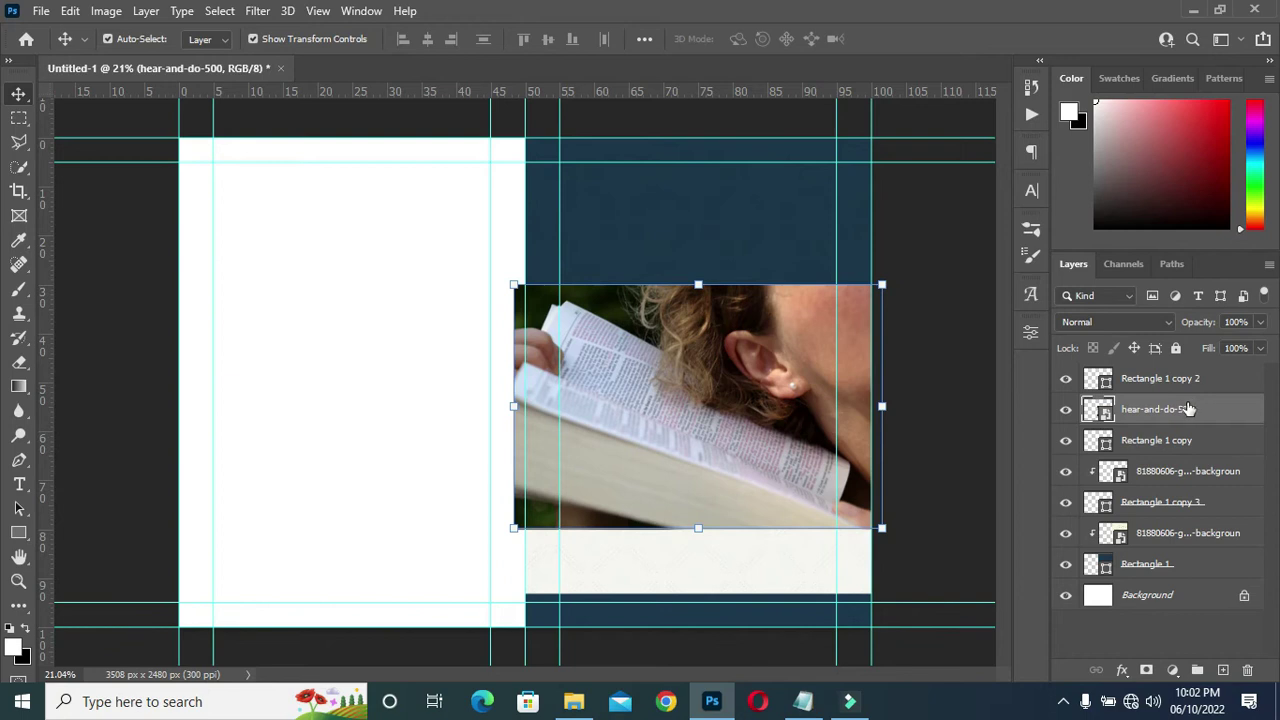
right_click(1184, 411)
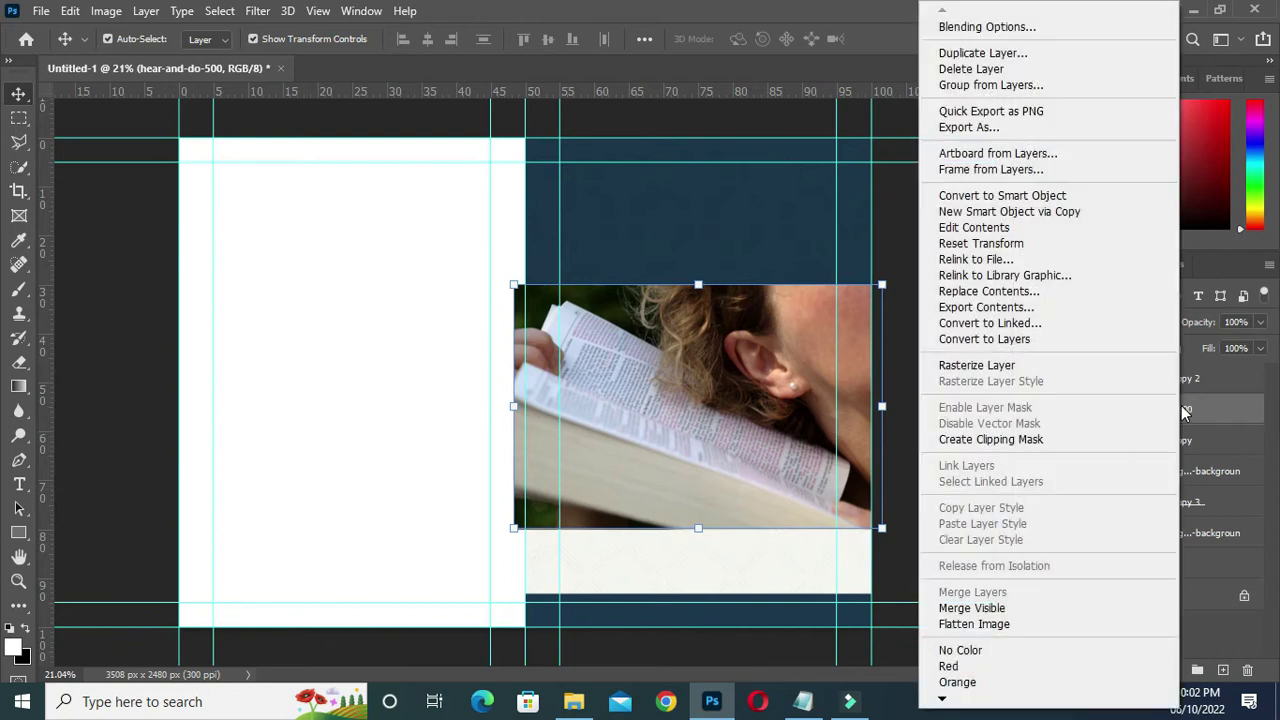
Clip the hear-and-do-500 photo to the middle navy strip and reposition it within the strip.
left_click(993, 446)
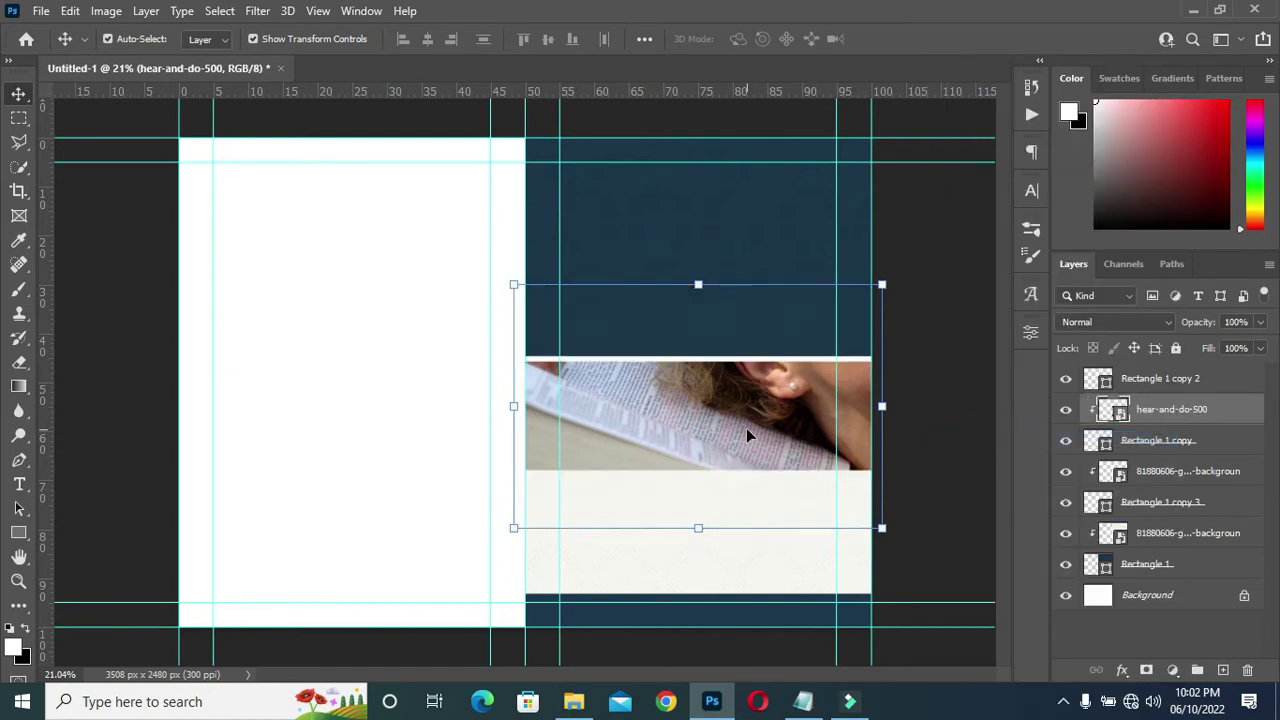
left_click_drag(704, 429, 704, 438)
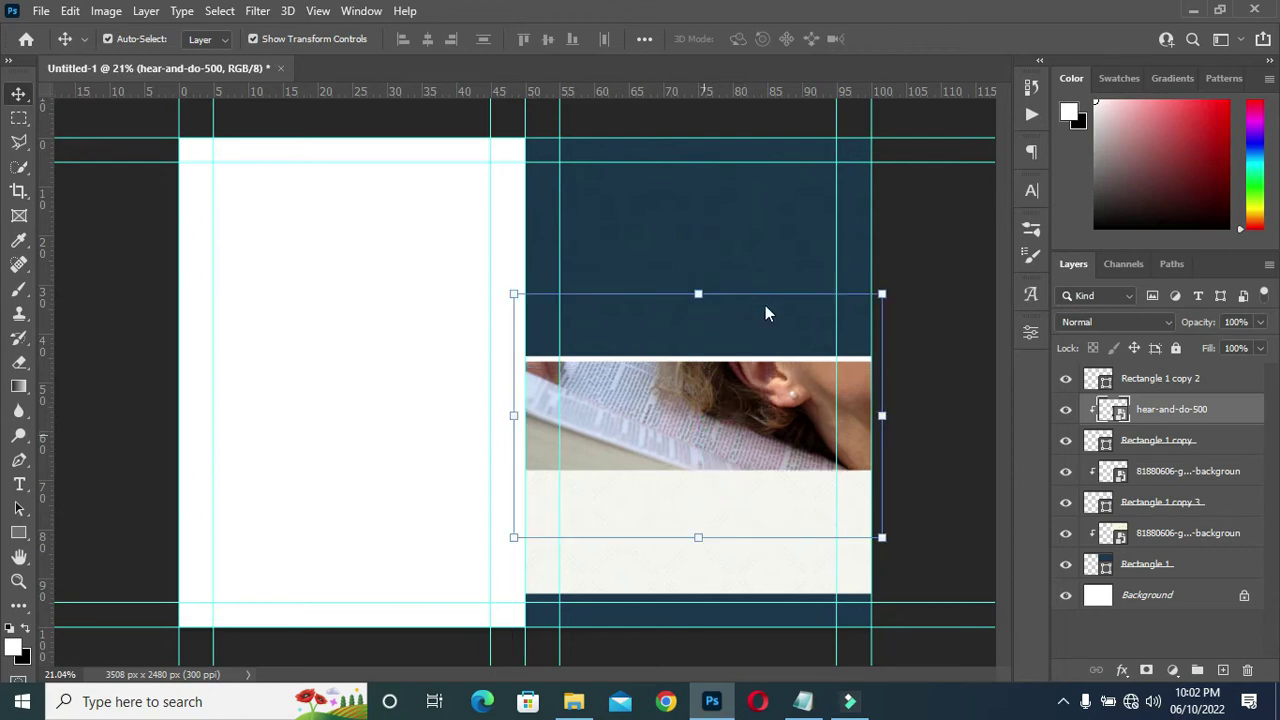
left_click_drag(516, 412, 526, 412)
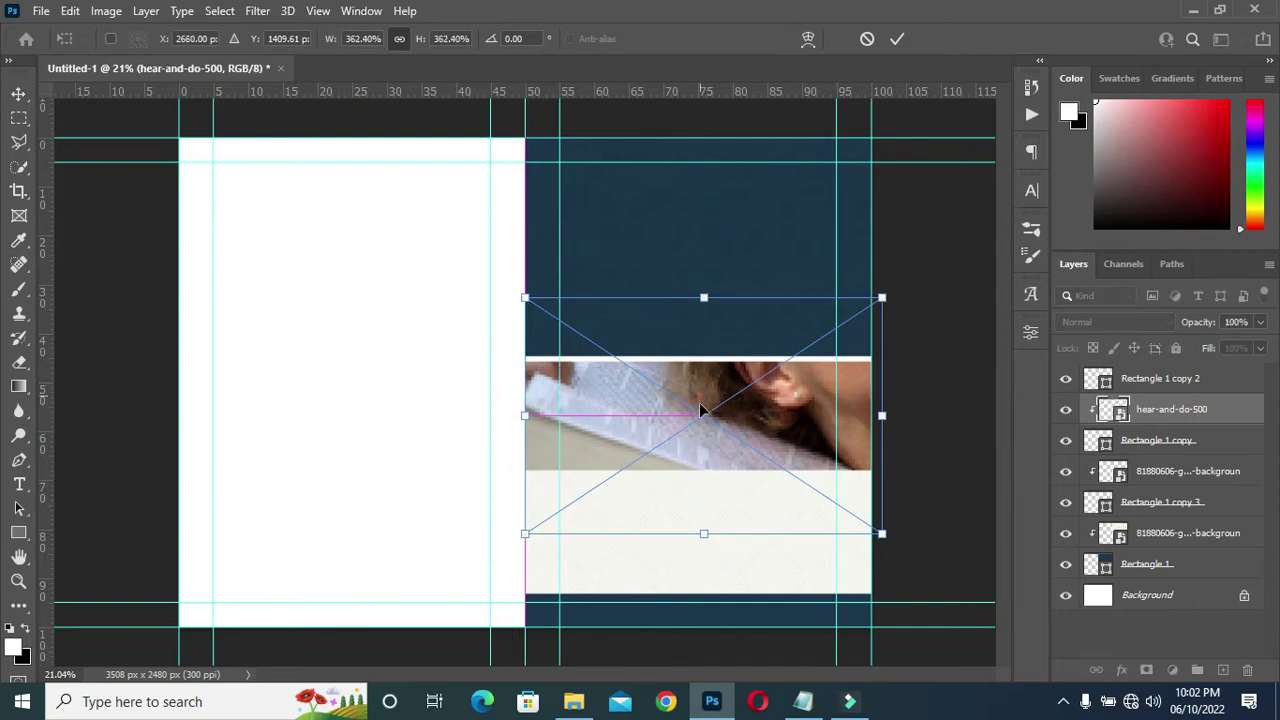
left_click_drag(700, 414, 700, 428)
left_click(897, 38)
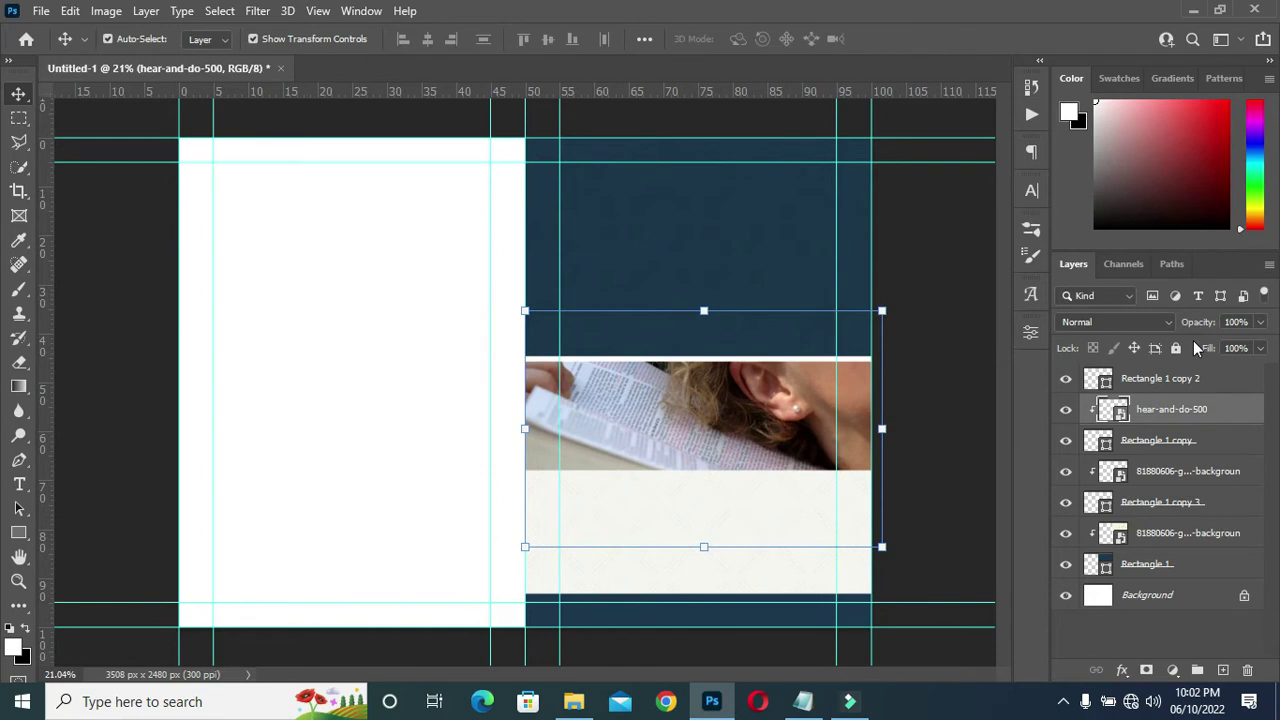
Fade the clipped photo to 35% opacity.
left_click_drag(1207, 329, 1146, 331)
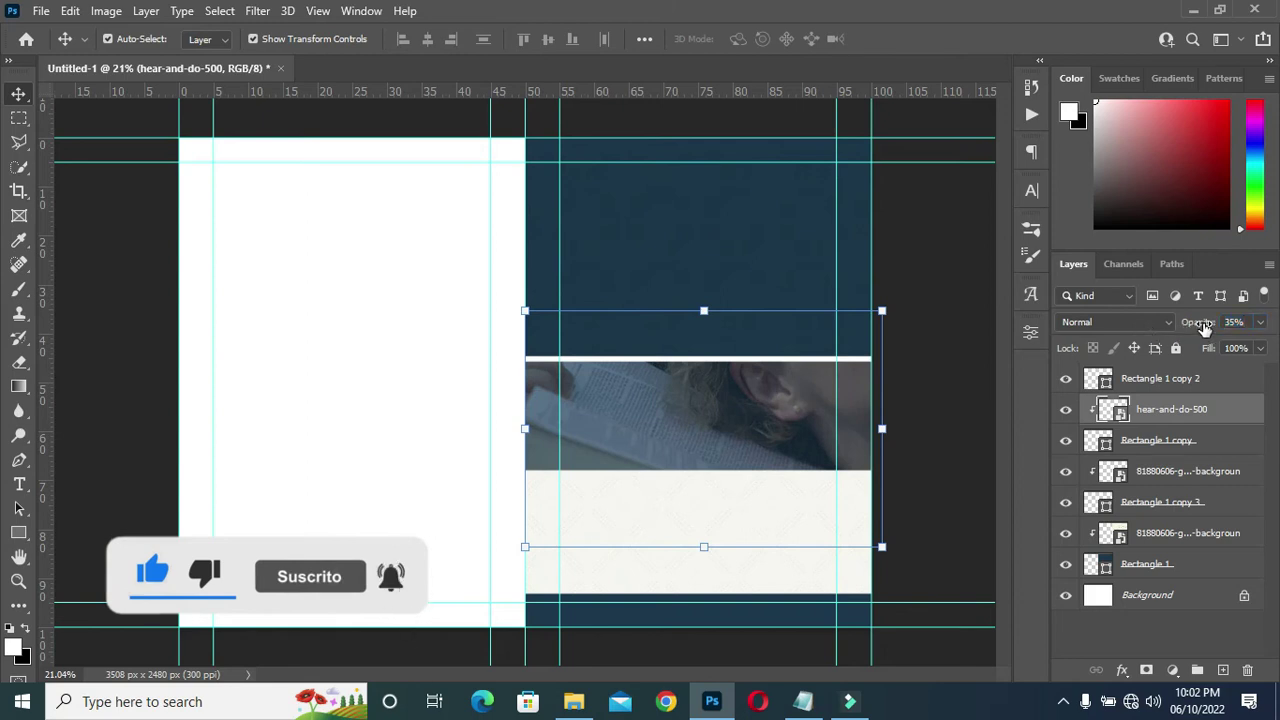
left_click(974, 383)
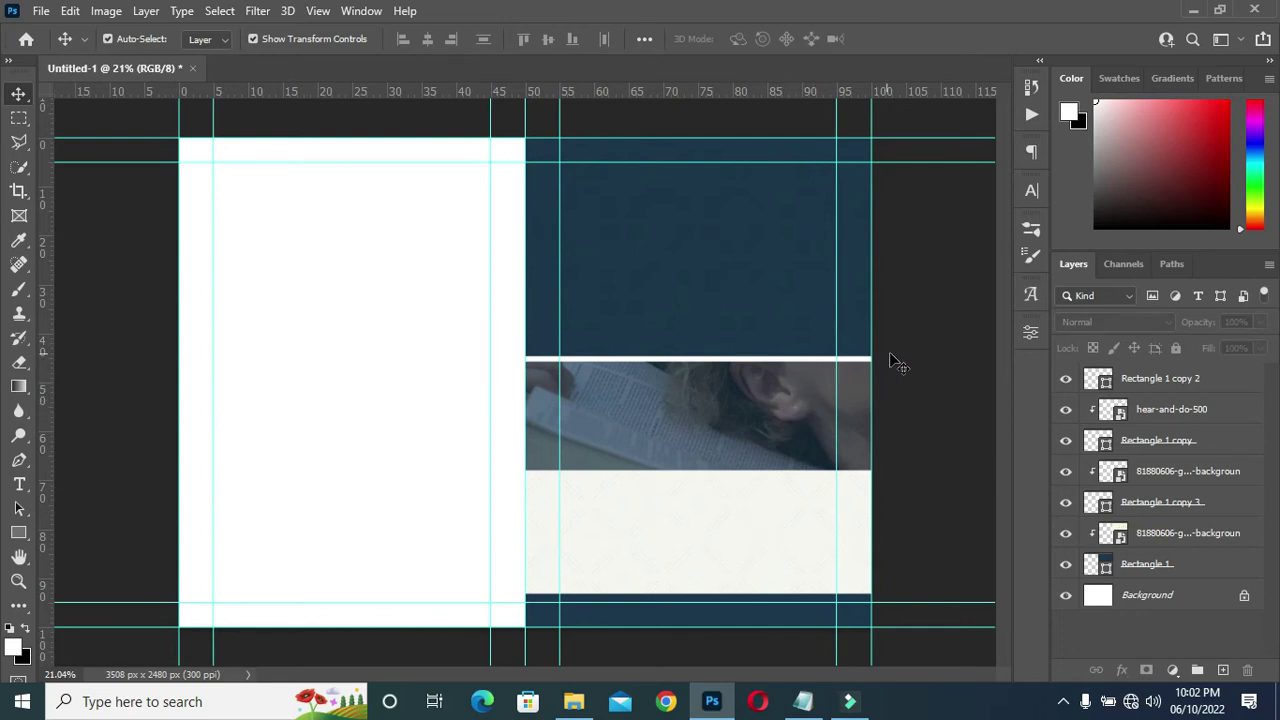
left_click(957, 367)
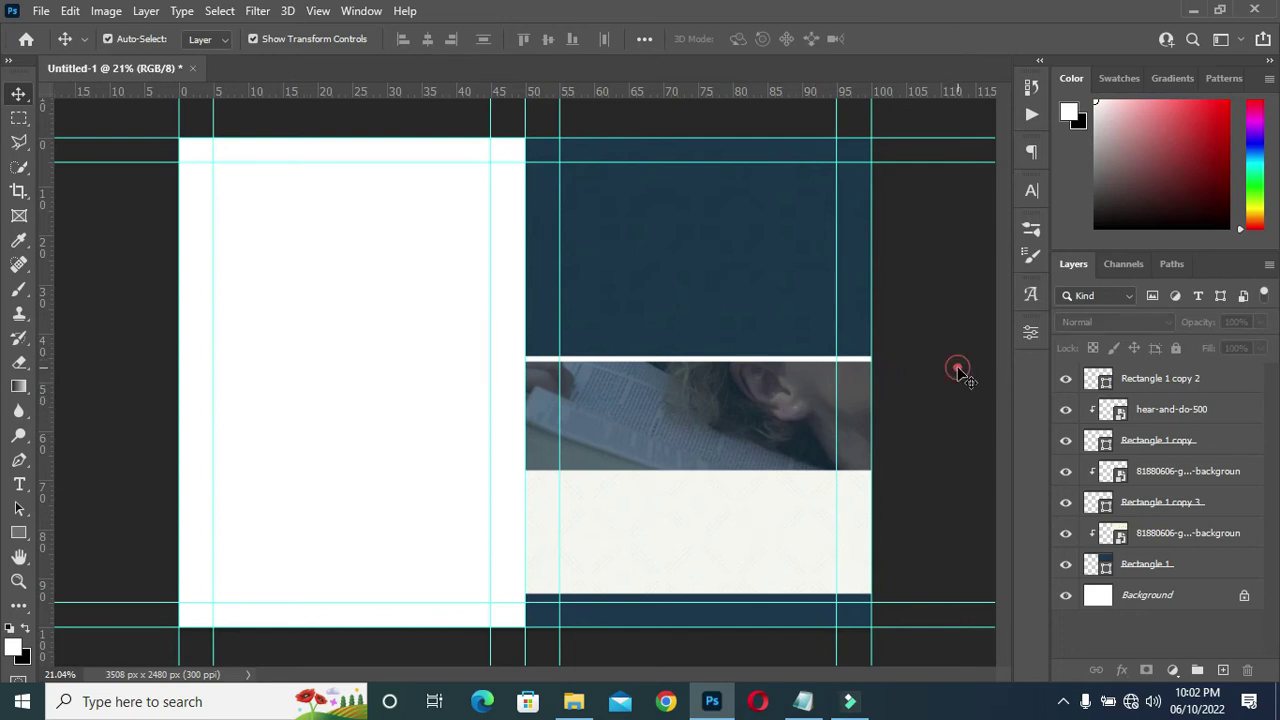
Stretch Rectangle 1 copy's top edge up to 104.9% height, closing the white gap.
left_click(728, 413)
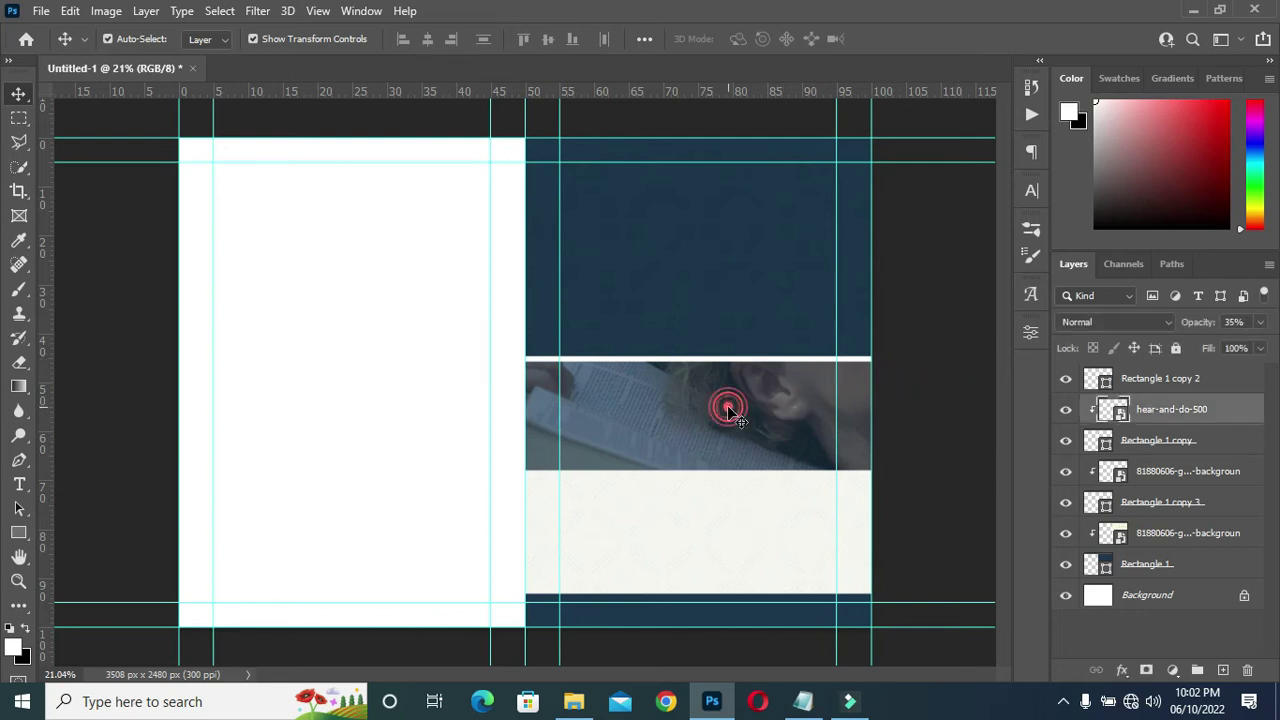
left_click(1157, 442)
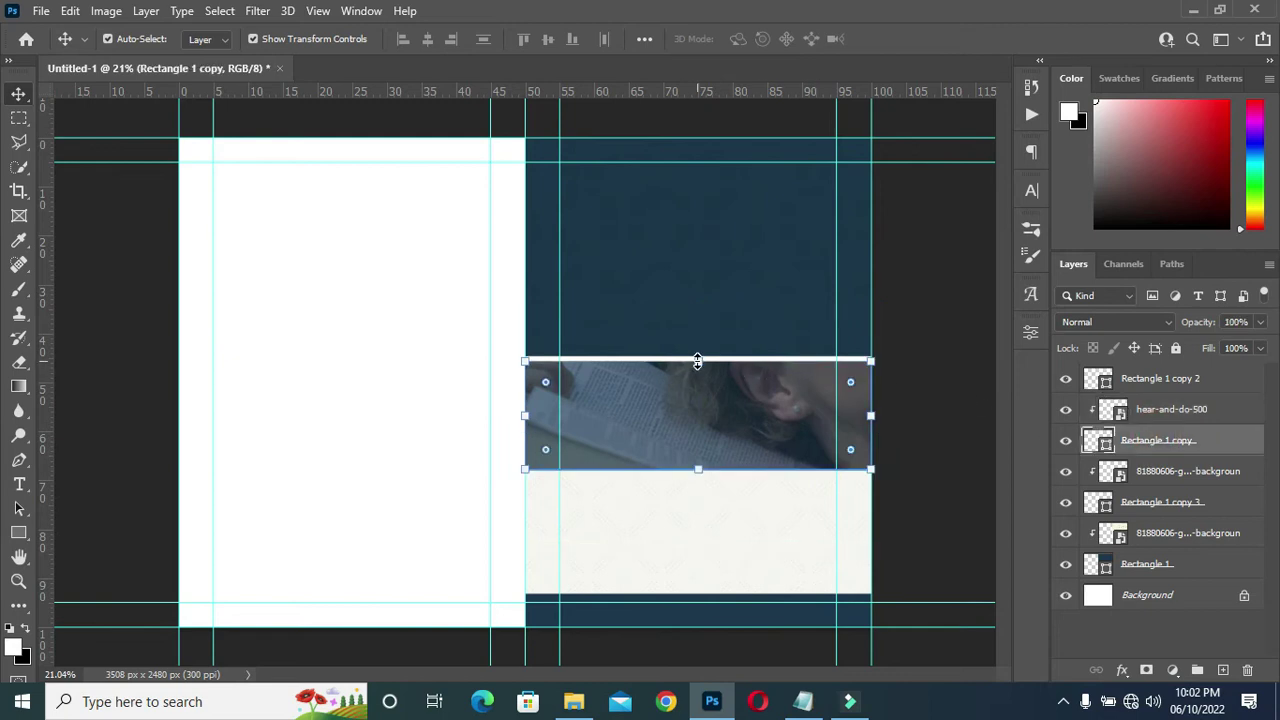
left_click_drag(697, 361, 698, 354)
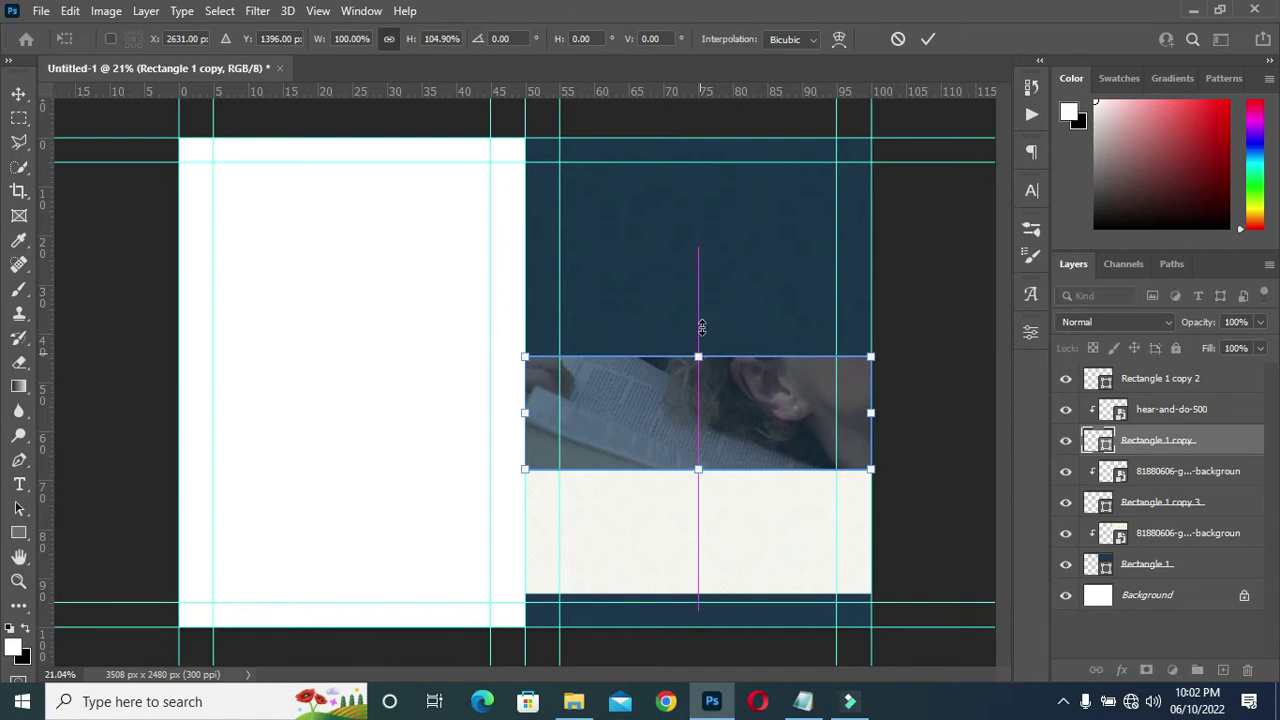
left_click(928, 38)
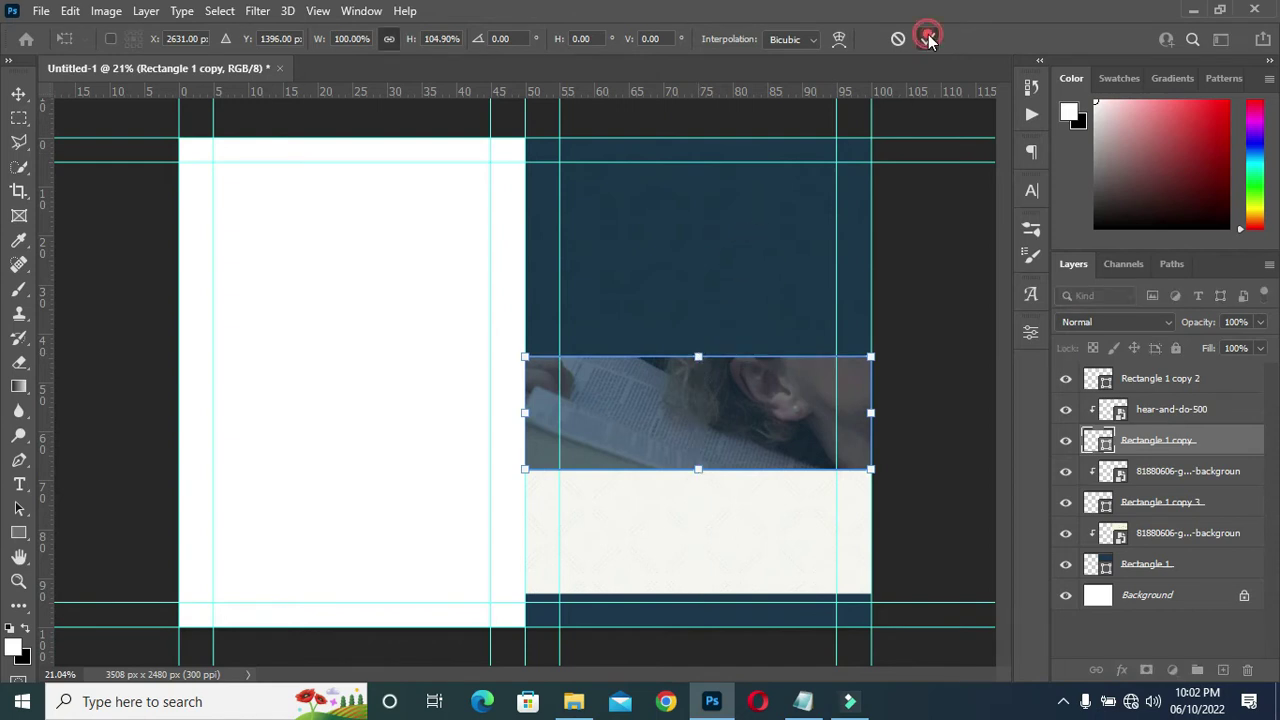
left_click(895, 250)
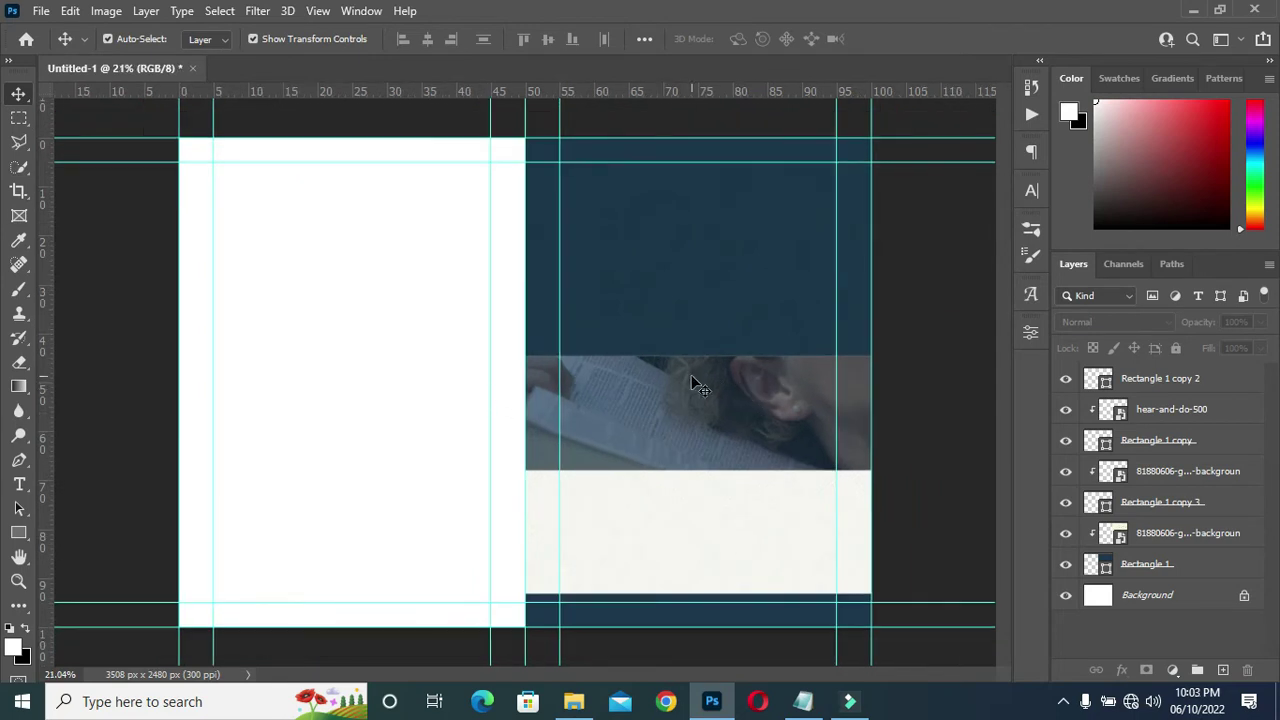
left_click(1160, 383)
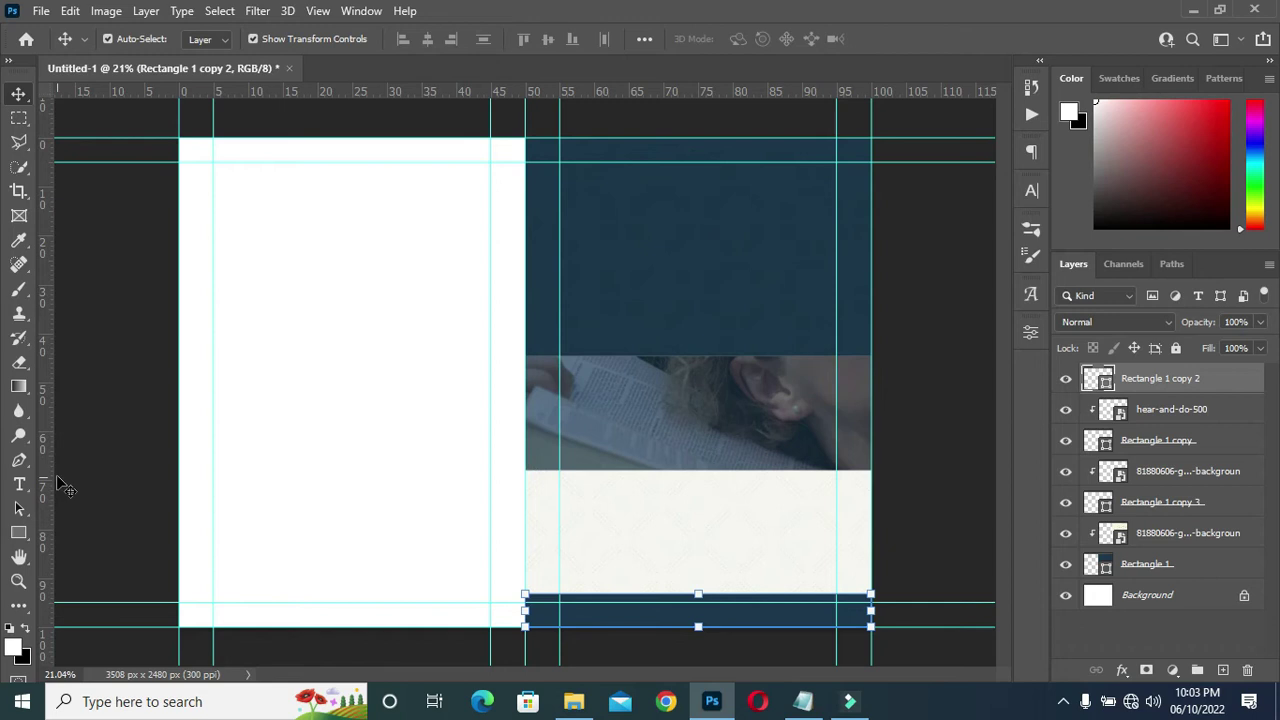
Draw Rectangle 2, a 1247 × 258 px navy box, on the off-white lower band.
scroll(735, 535, "up", 2)
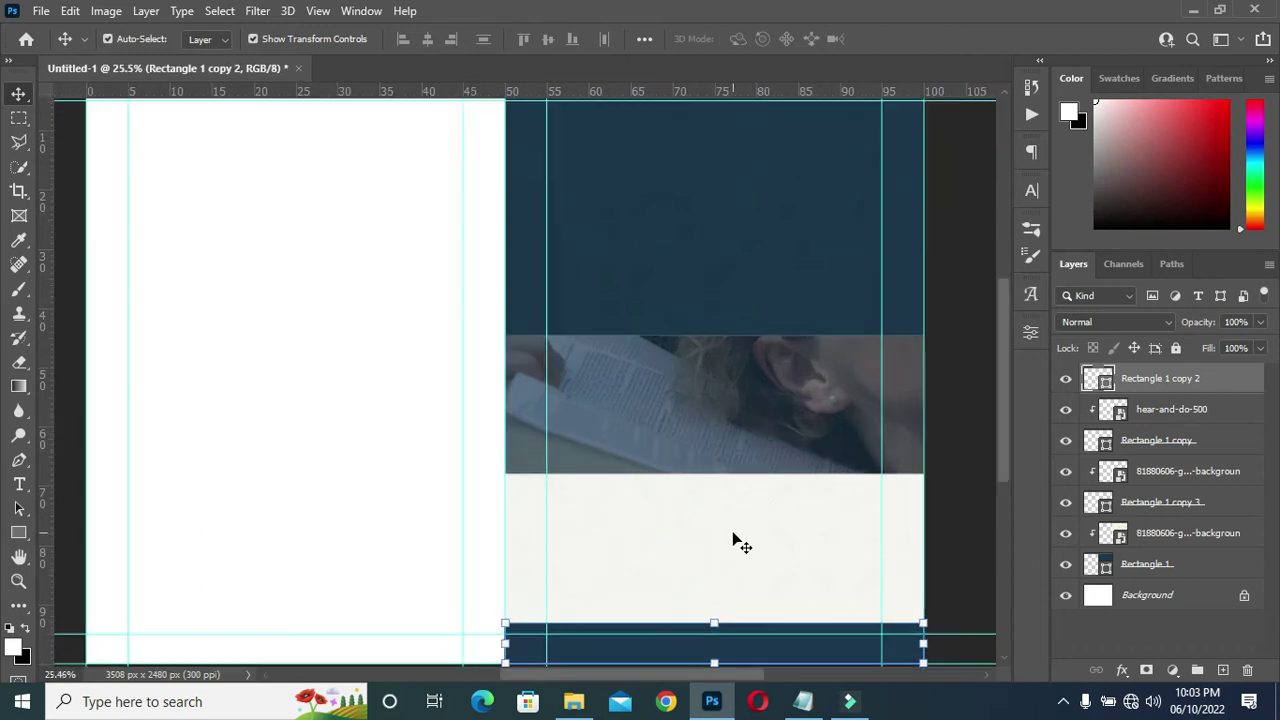
scroll(800, 566, "down", 1)
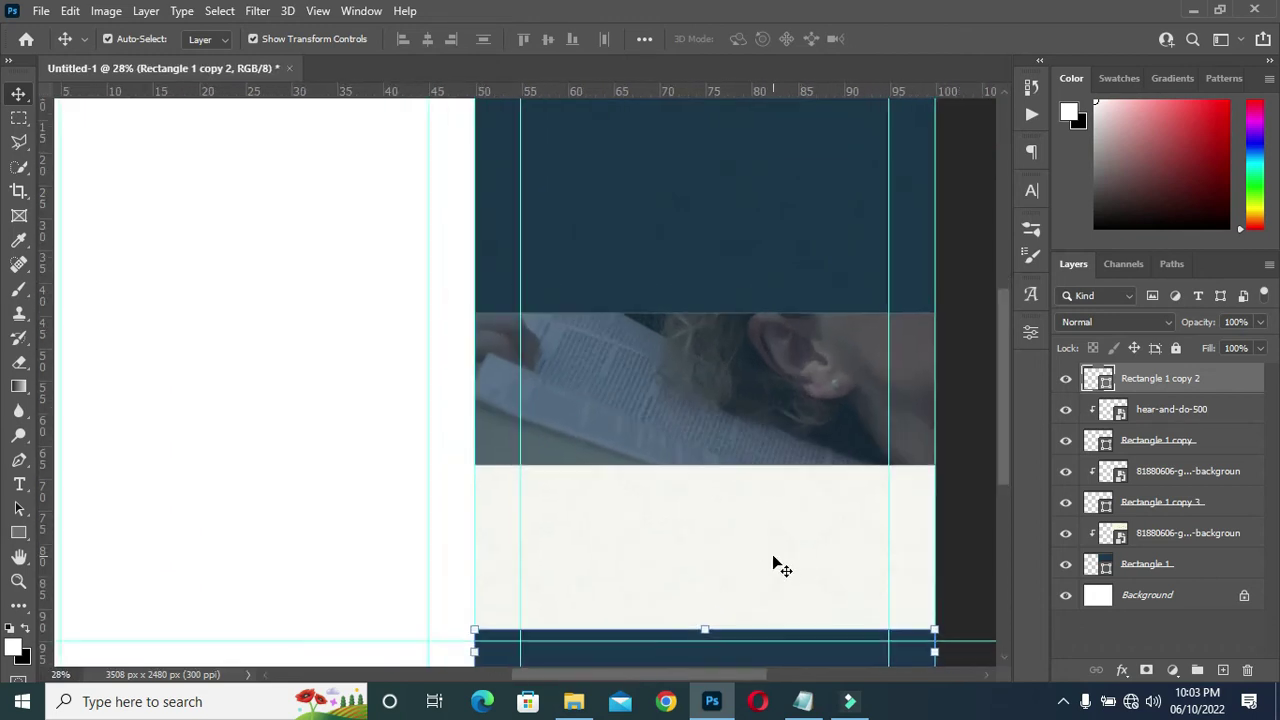
left_click(22, 535)
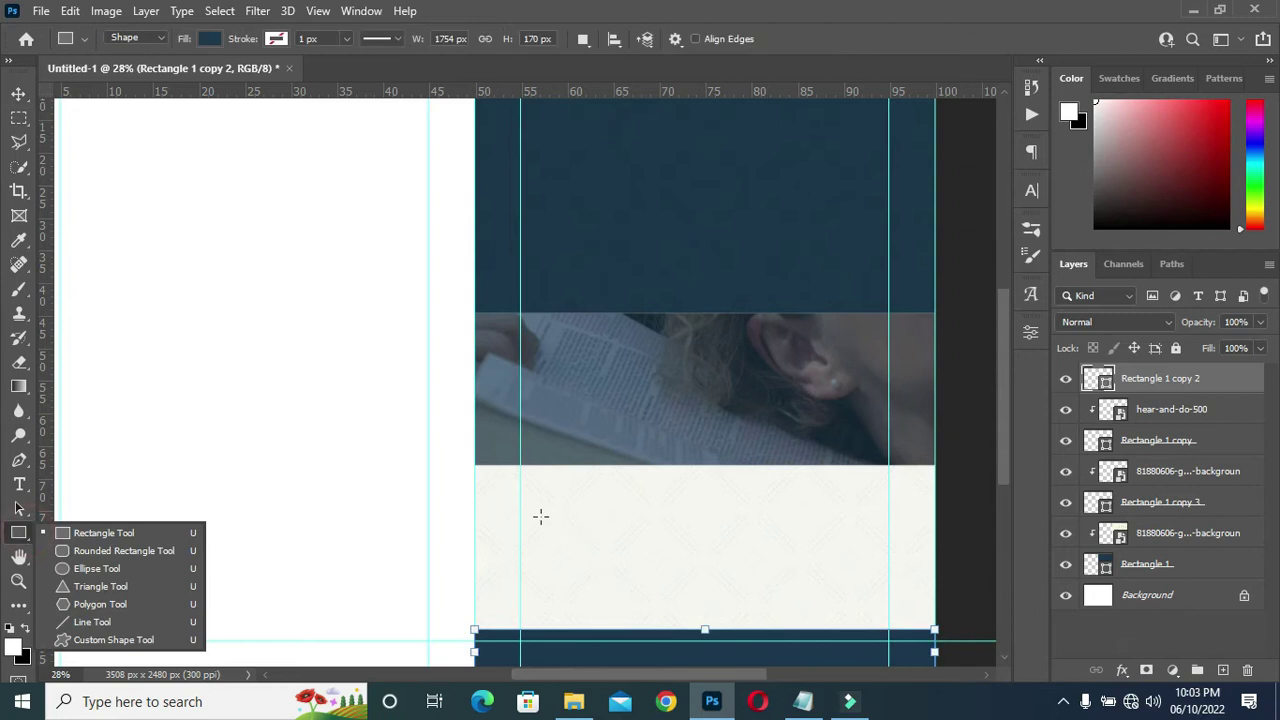
left_click_drag(537, 512, 863, 578)
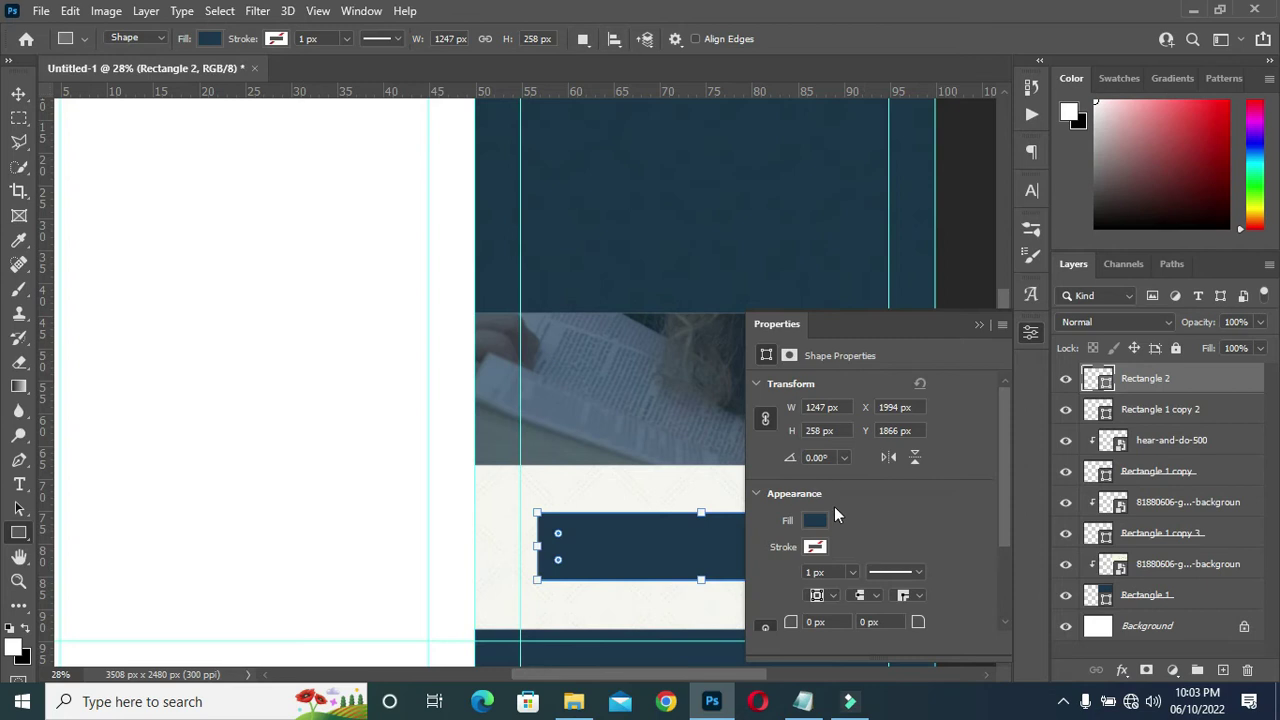
left_click(978, 324)
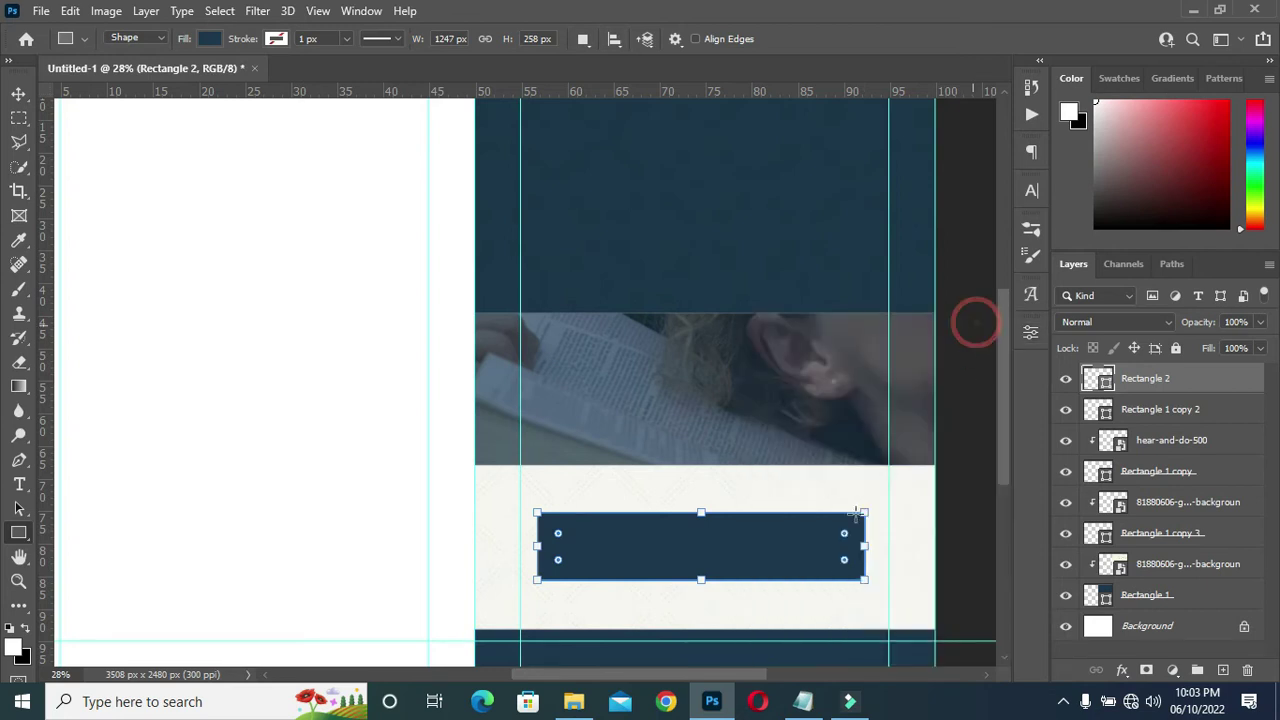
left_click(18, 93)
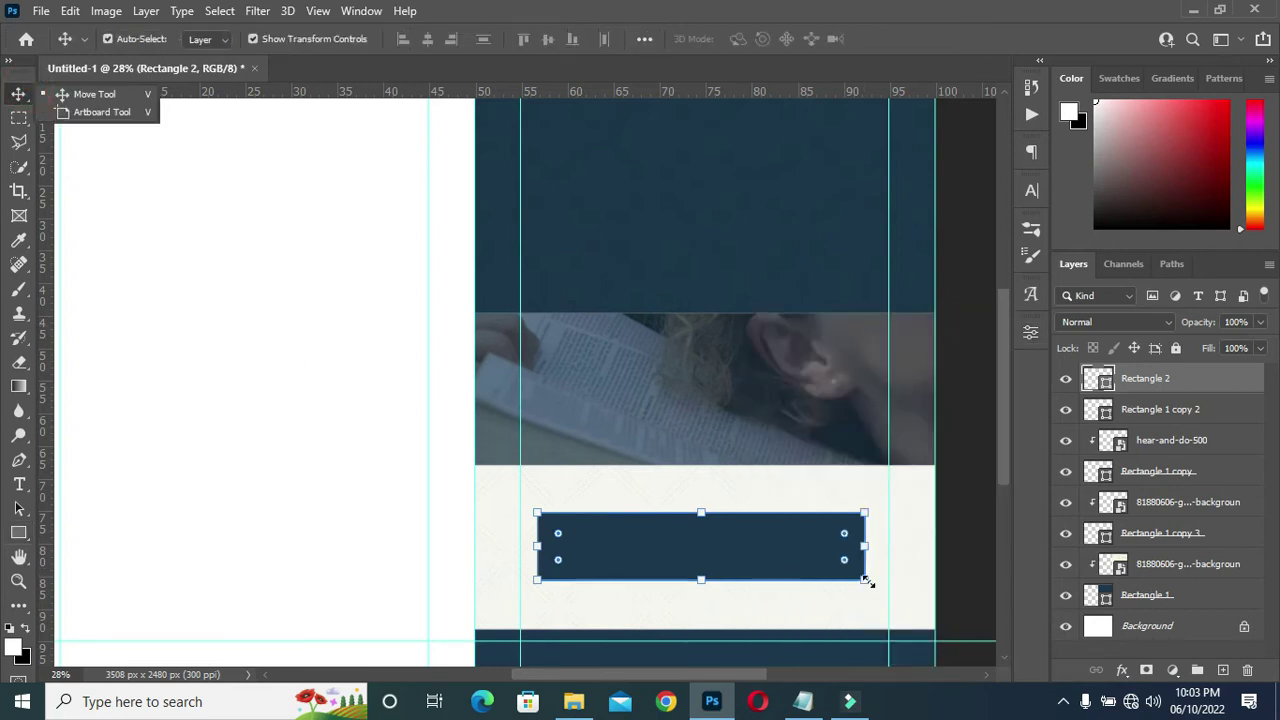
scroll(733, 546, "up", 1)
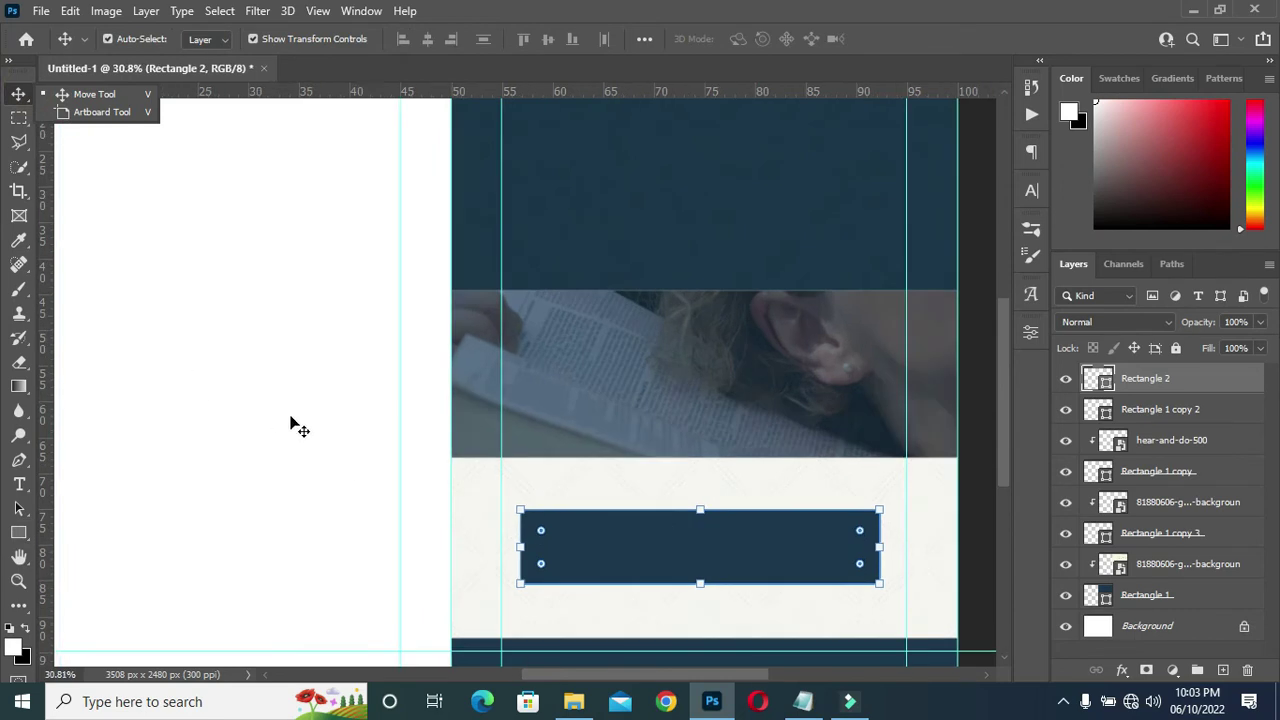
left_click(303, 472)
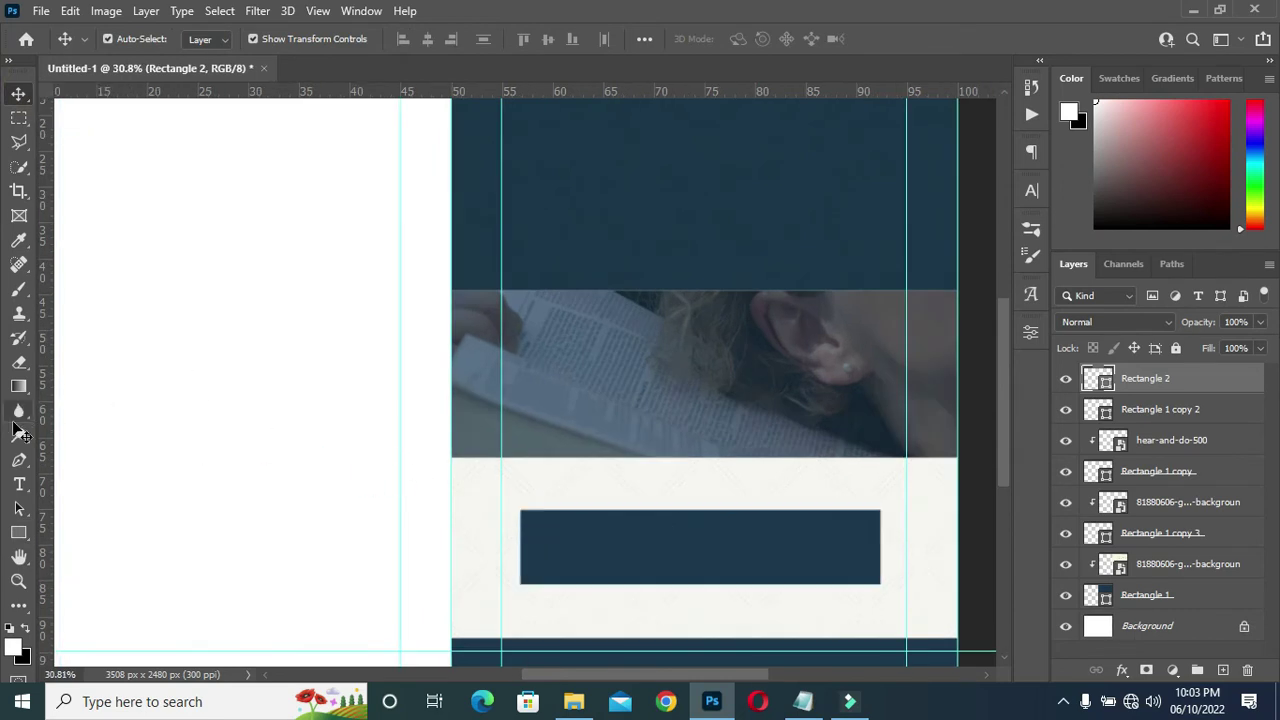
left_click(18, 532)
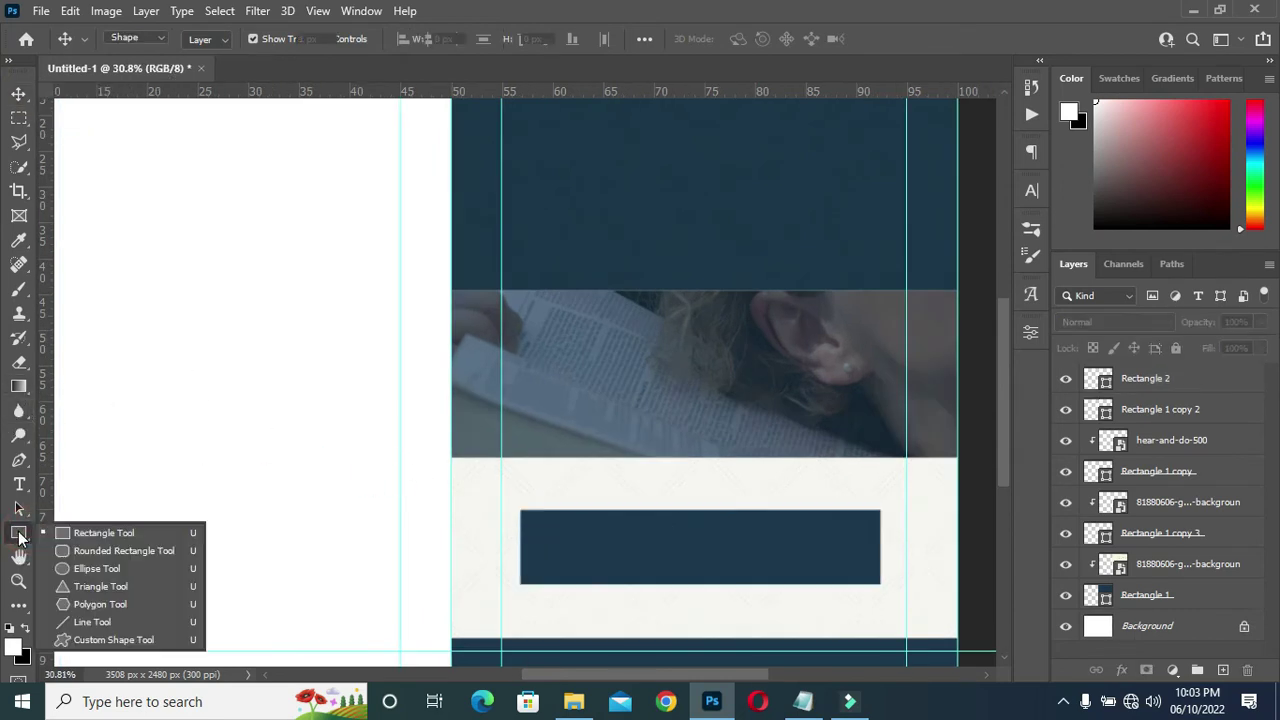
Draw a 1167 × 188 px rectangle inside the navy box with its fill set to 0%.
left_click(97, 533)
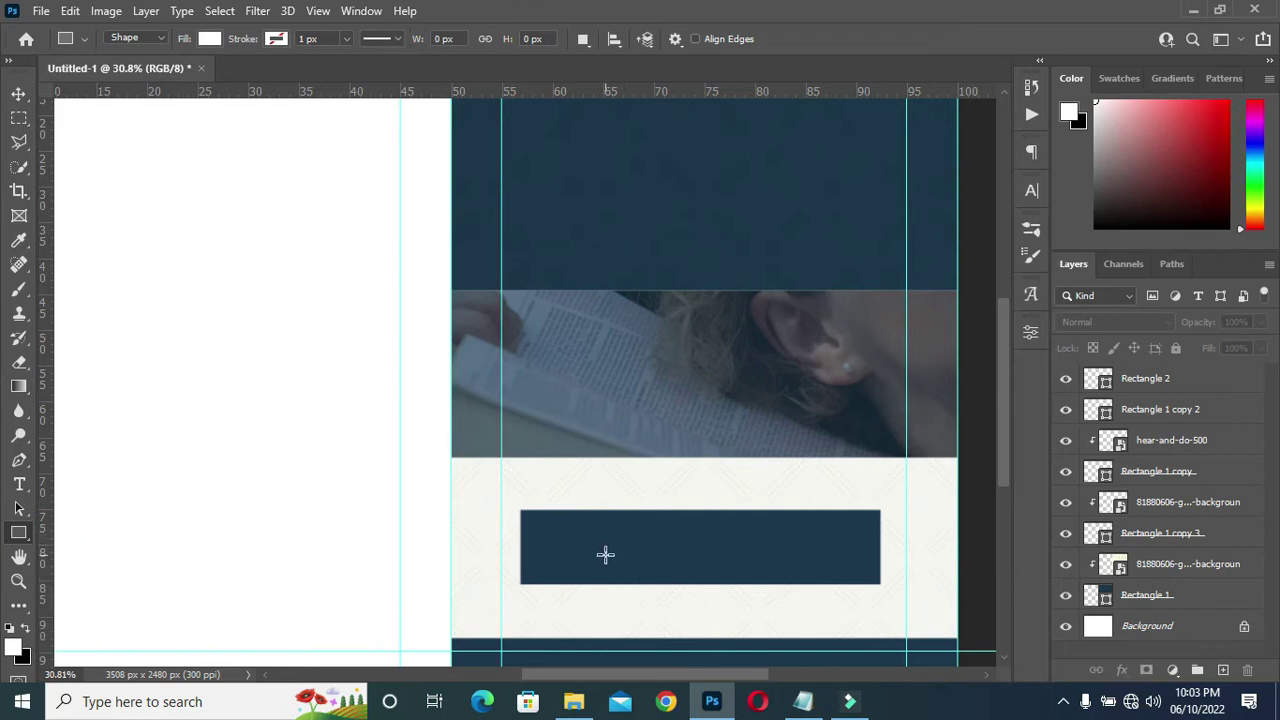
scroll(605, 555, "up", 2)
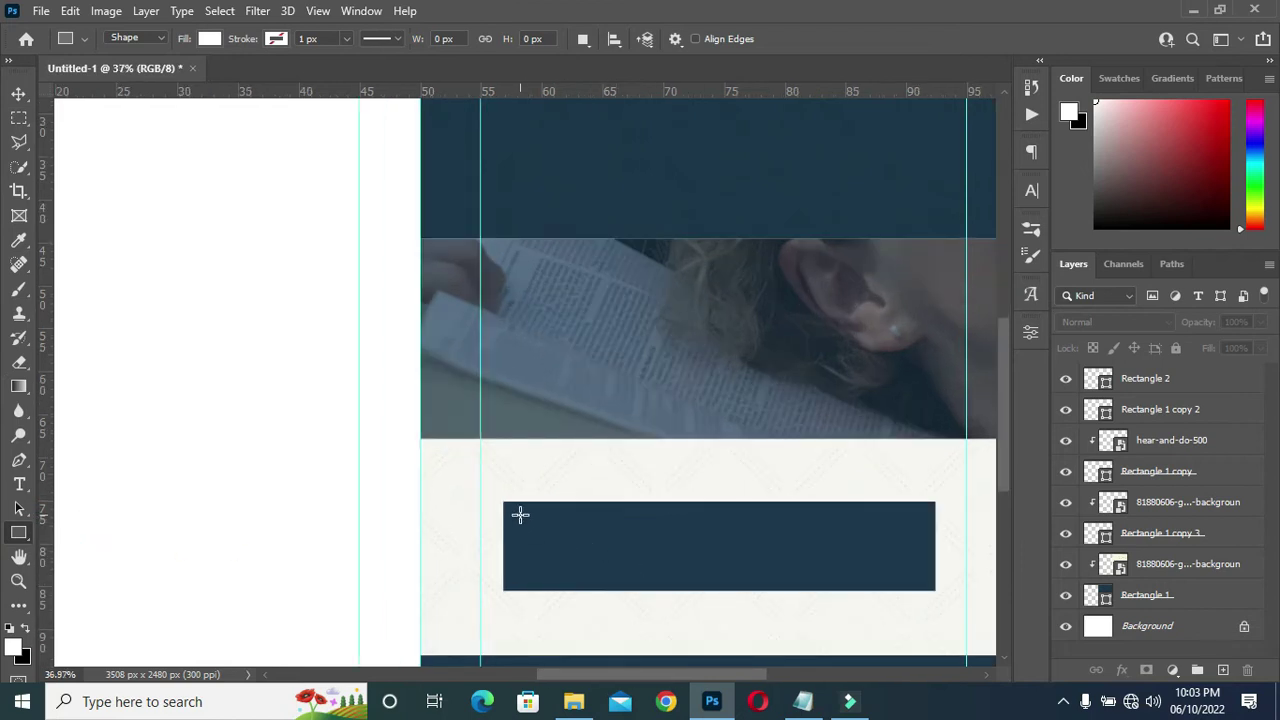
left_click_drag(518, 513, 922, 578)
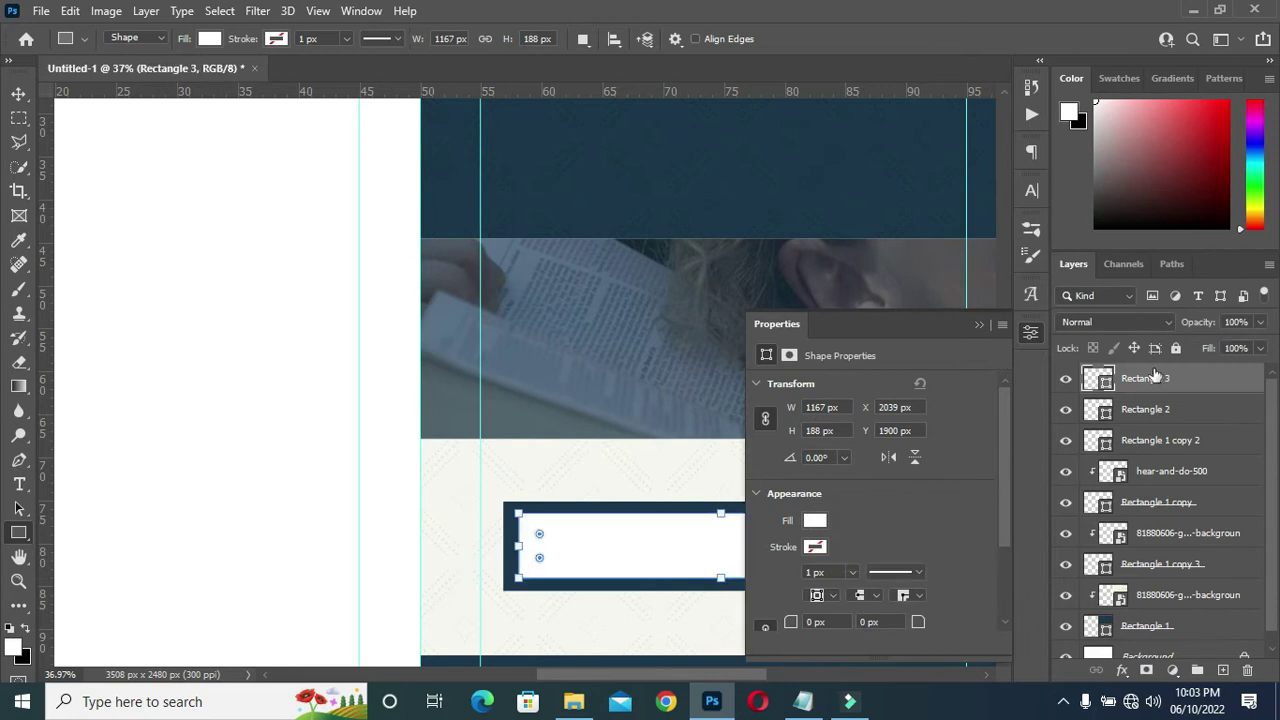
left_click_drag(1212, 350, 838, 393)
Give the new rectangle a yellow 6 px stroke.
left_click(820, 548)
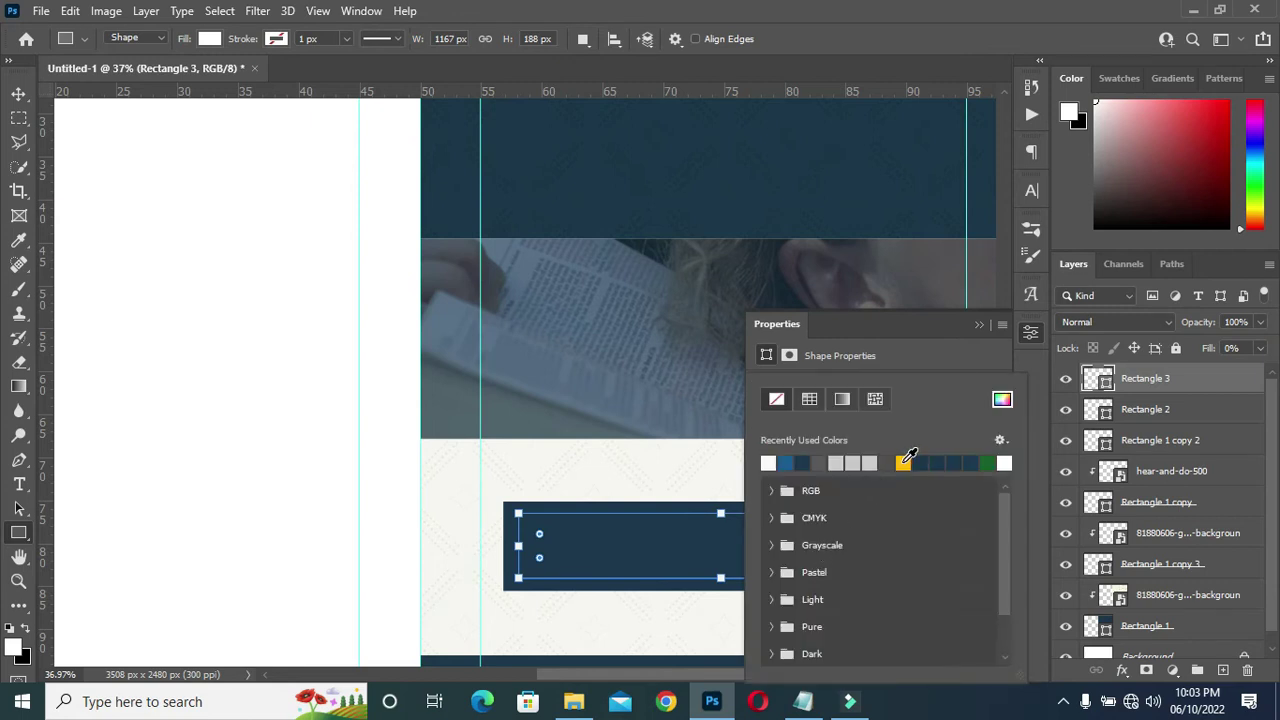
left_click(904, 460)
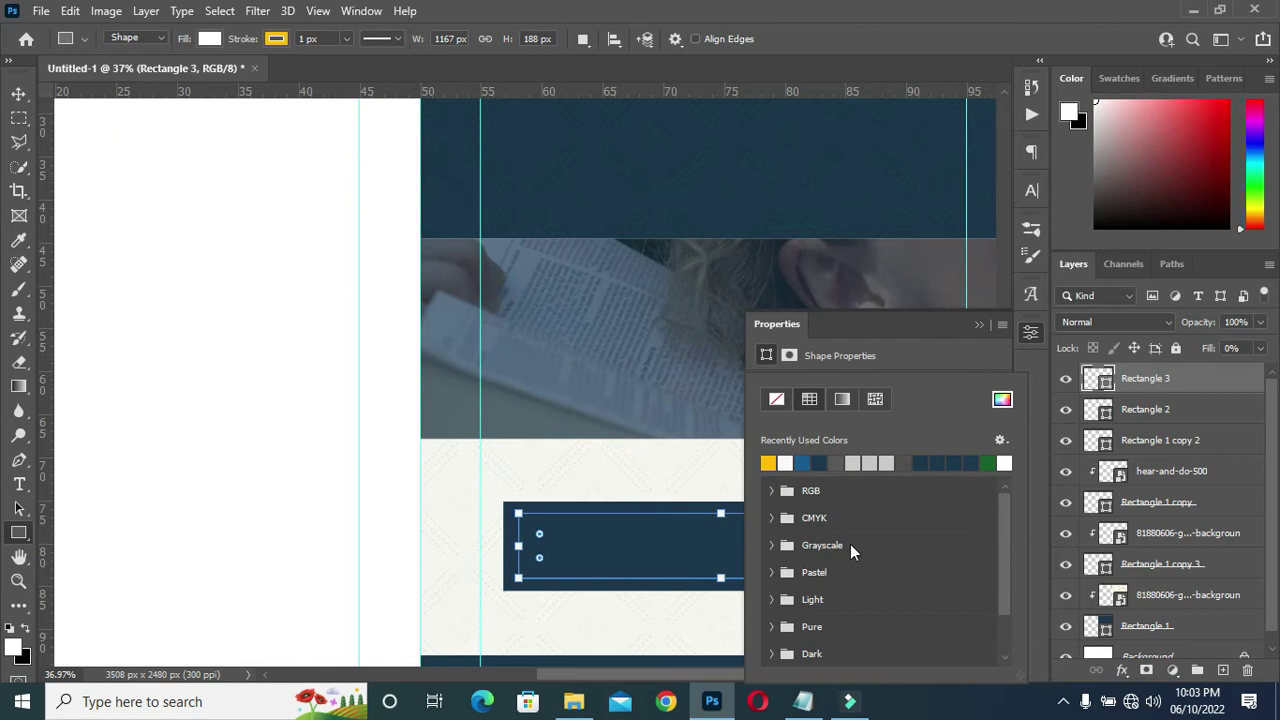
left_click(967, 357)
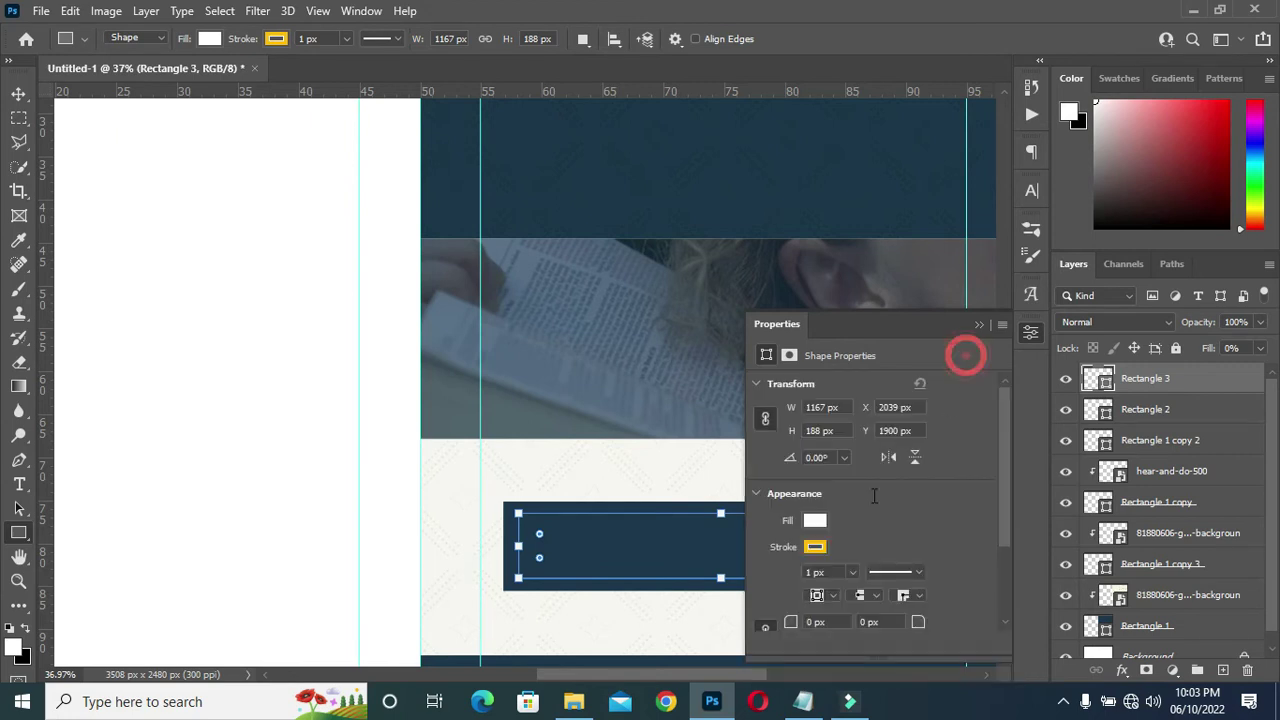
left_click(835, 571)
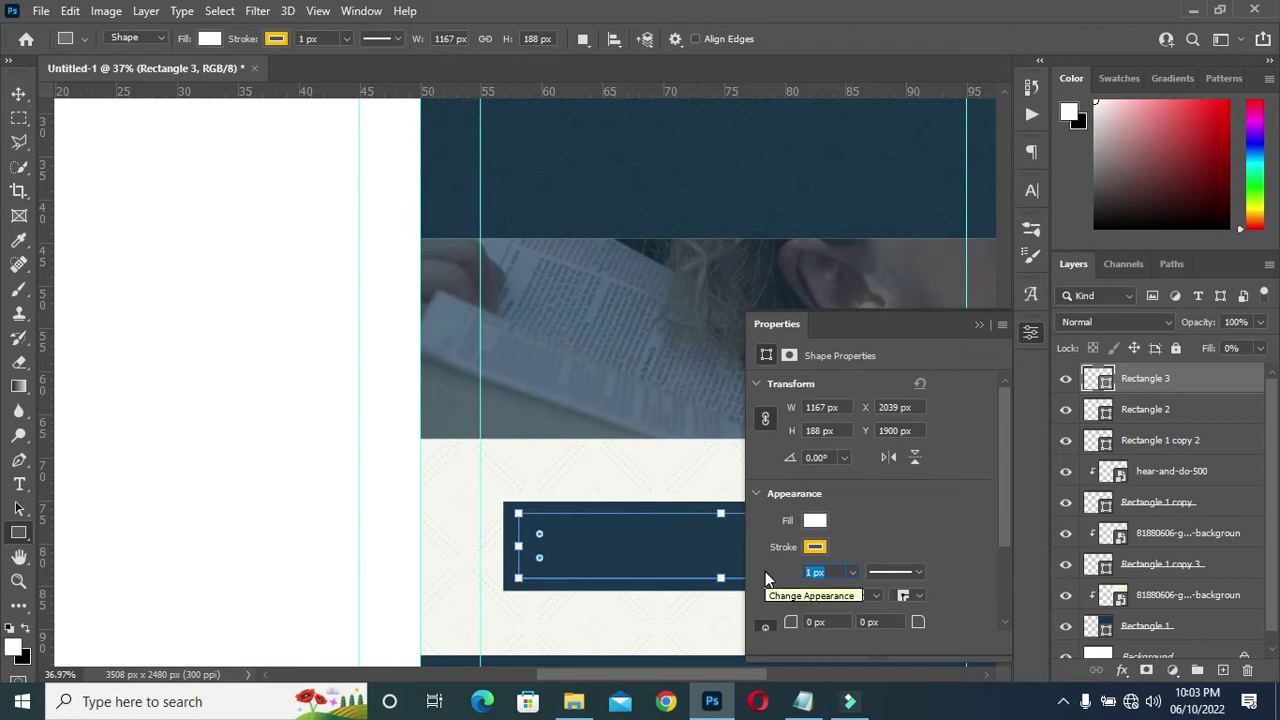
type("6")
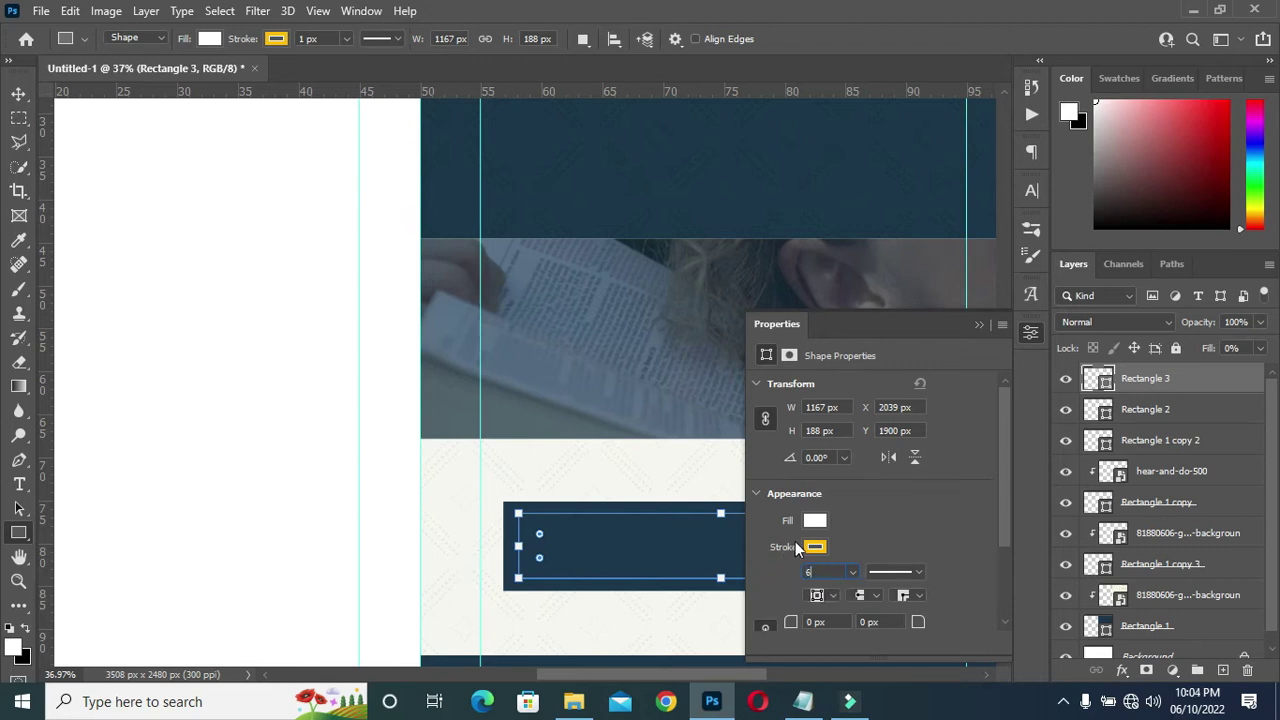
key("Return")
left_click(980, 325)
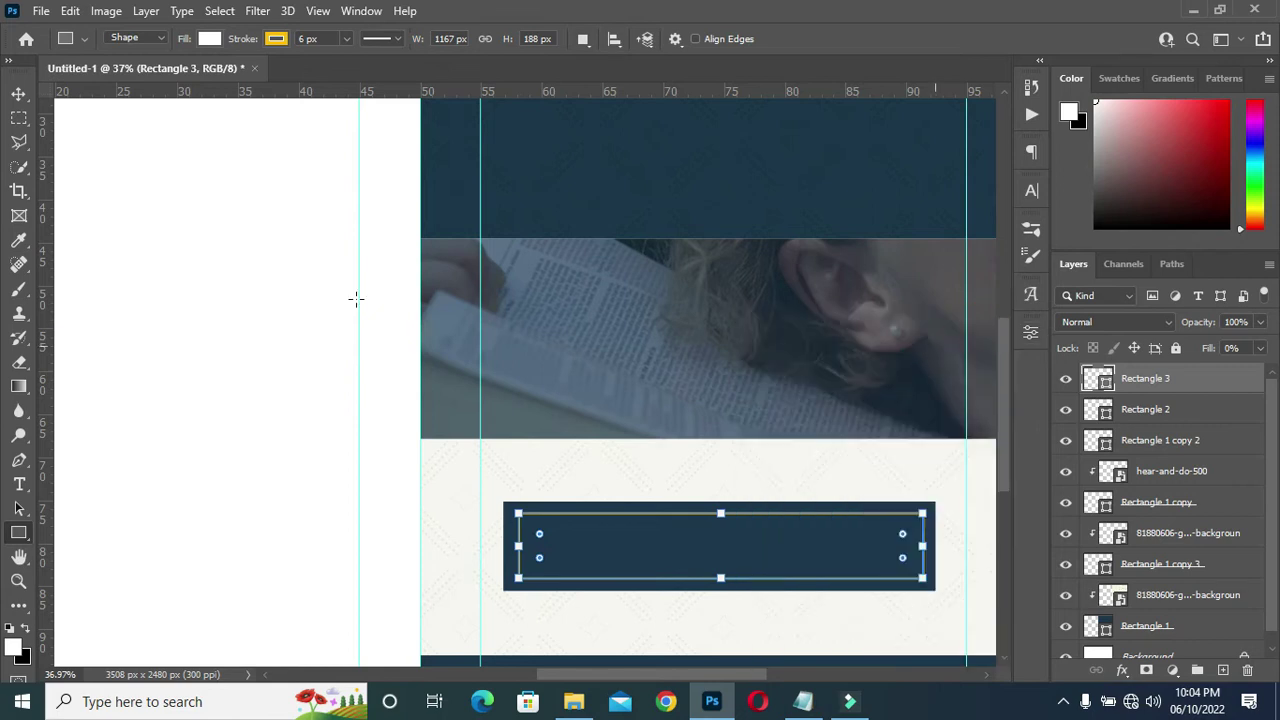
left_click(18, 93)
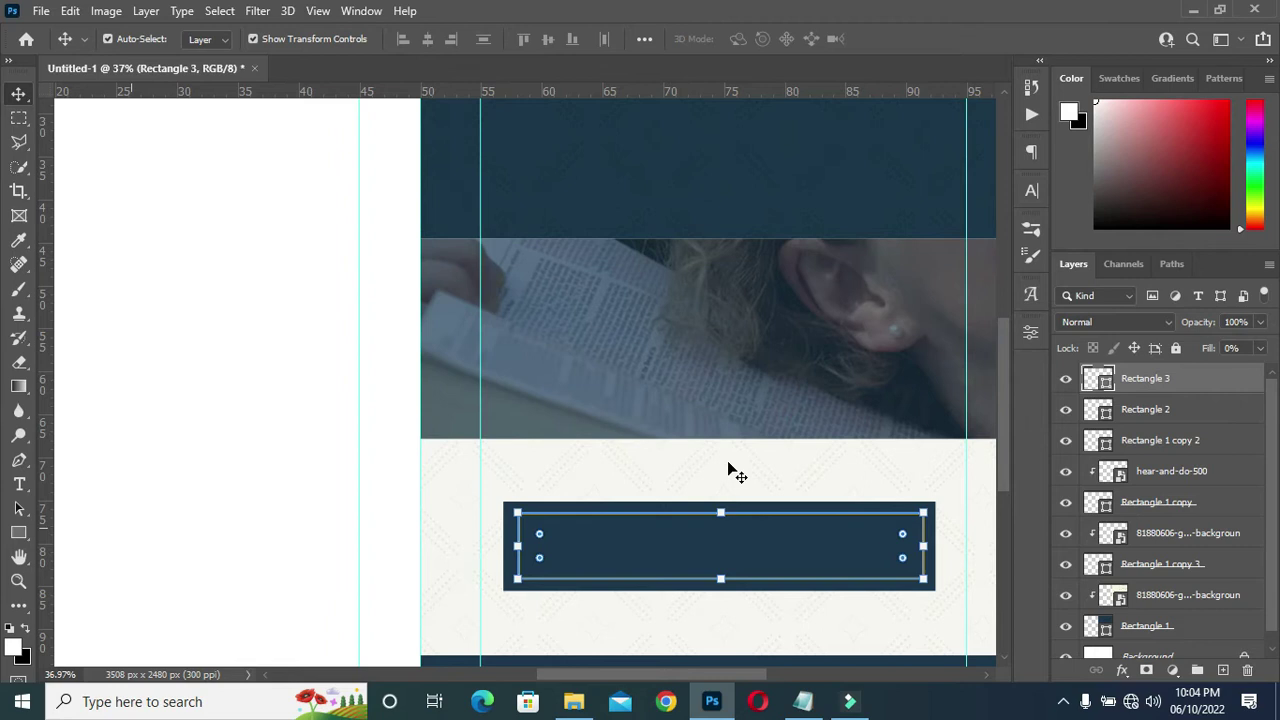
Select Rectangle 3 and Rectangle 2, then align their horizontal and vertical centres.
scroll(720, 420, "down", 3)
left_click(720, 409)
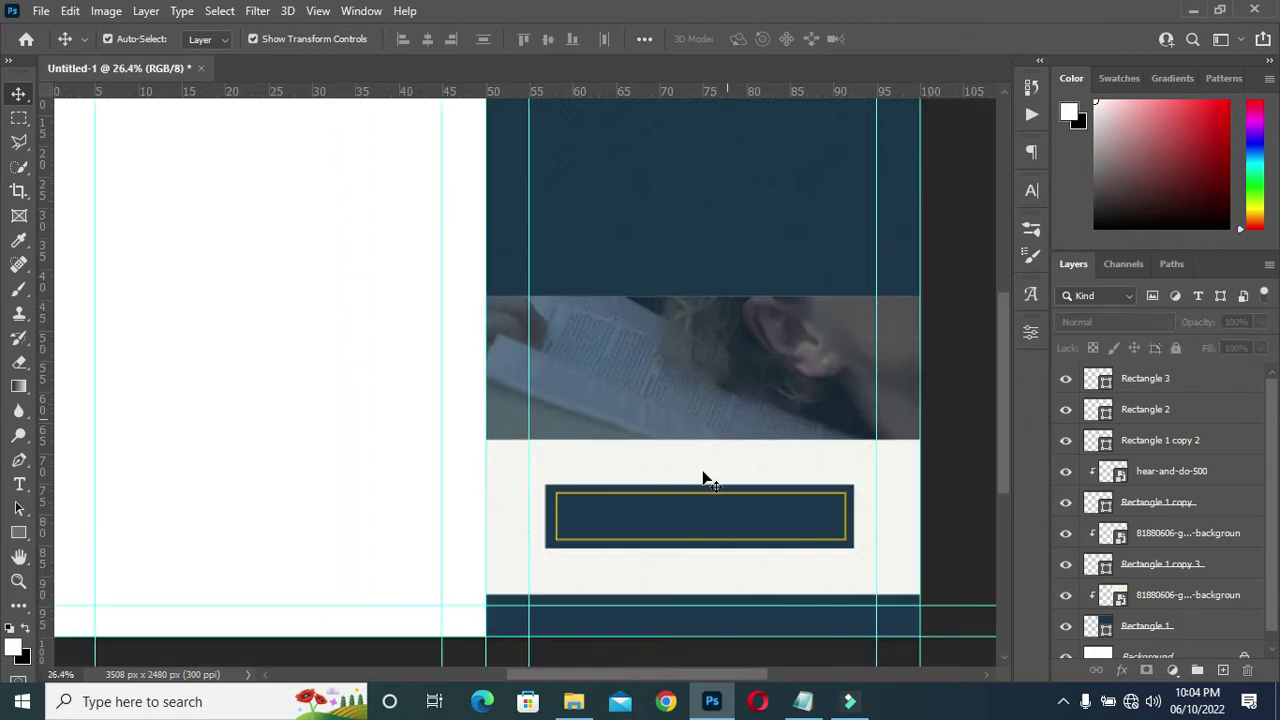
scroll(857, 525, "up", 1)
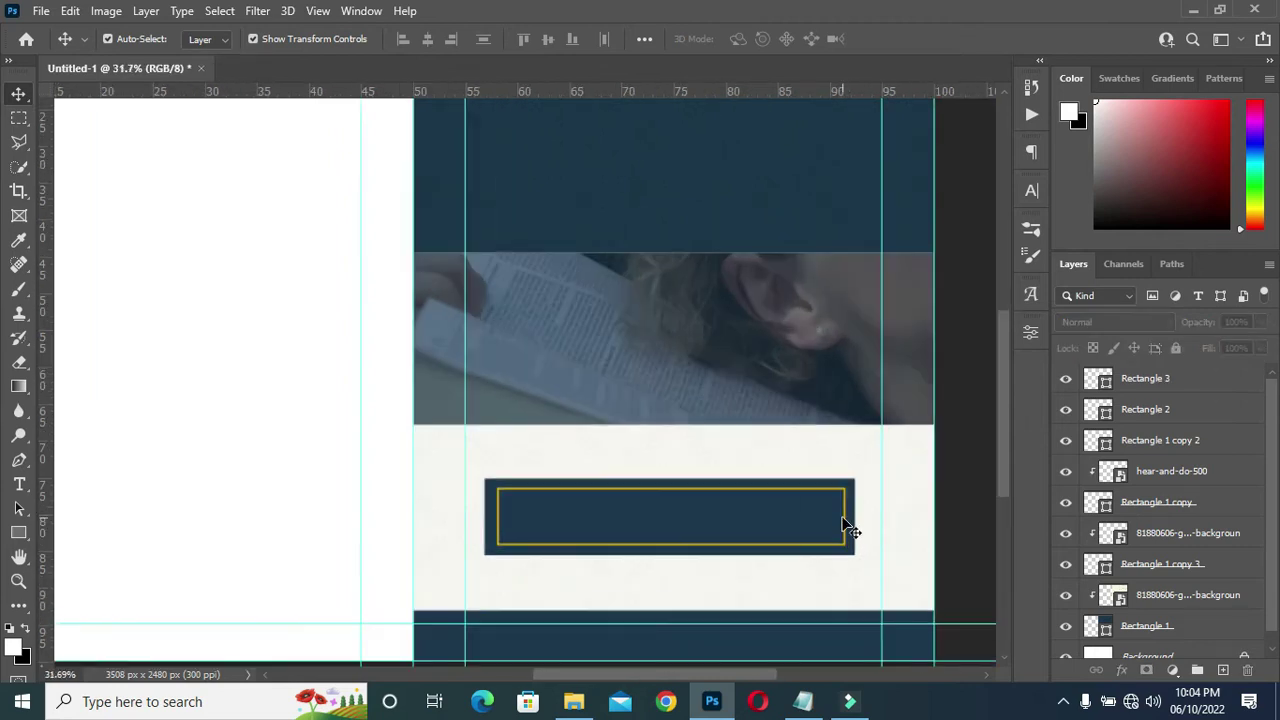
scroll(848, 527, "up", 1)
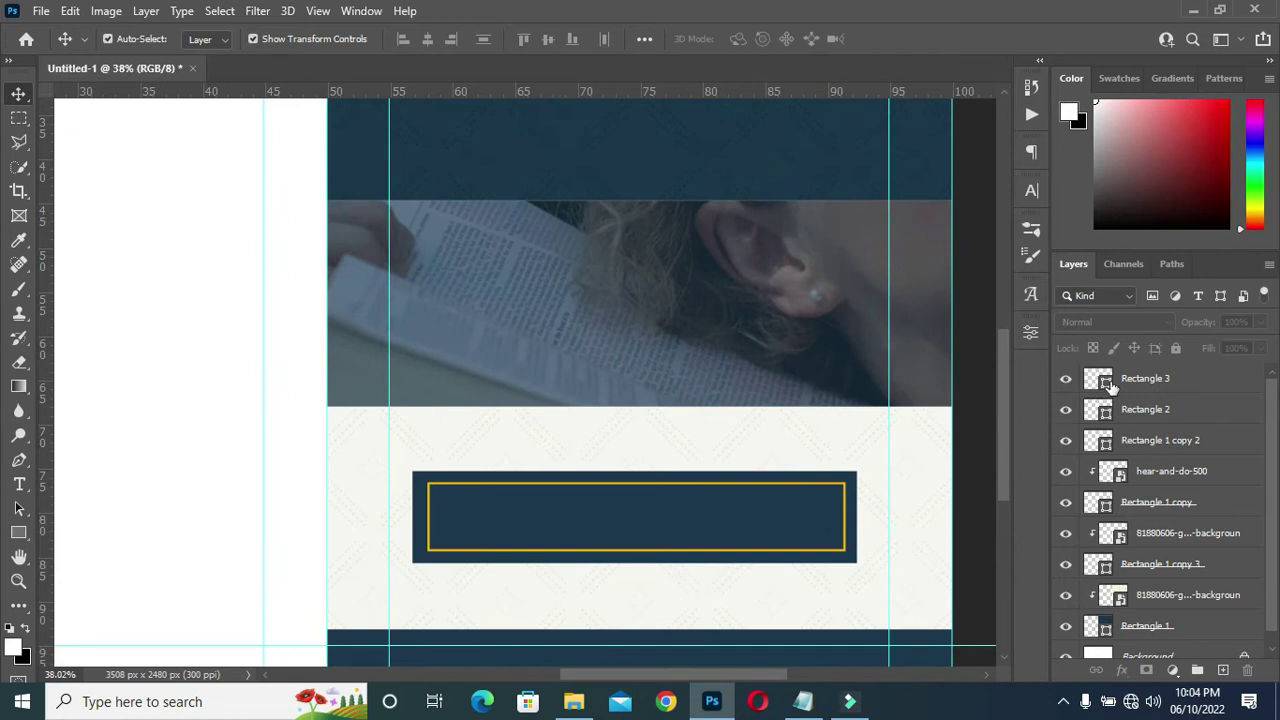
left_click(1130, 380)
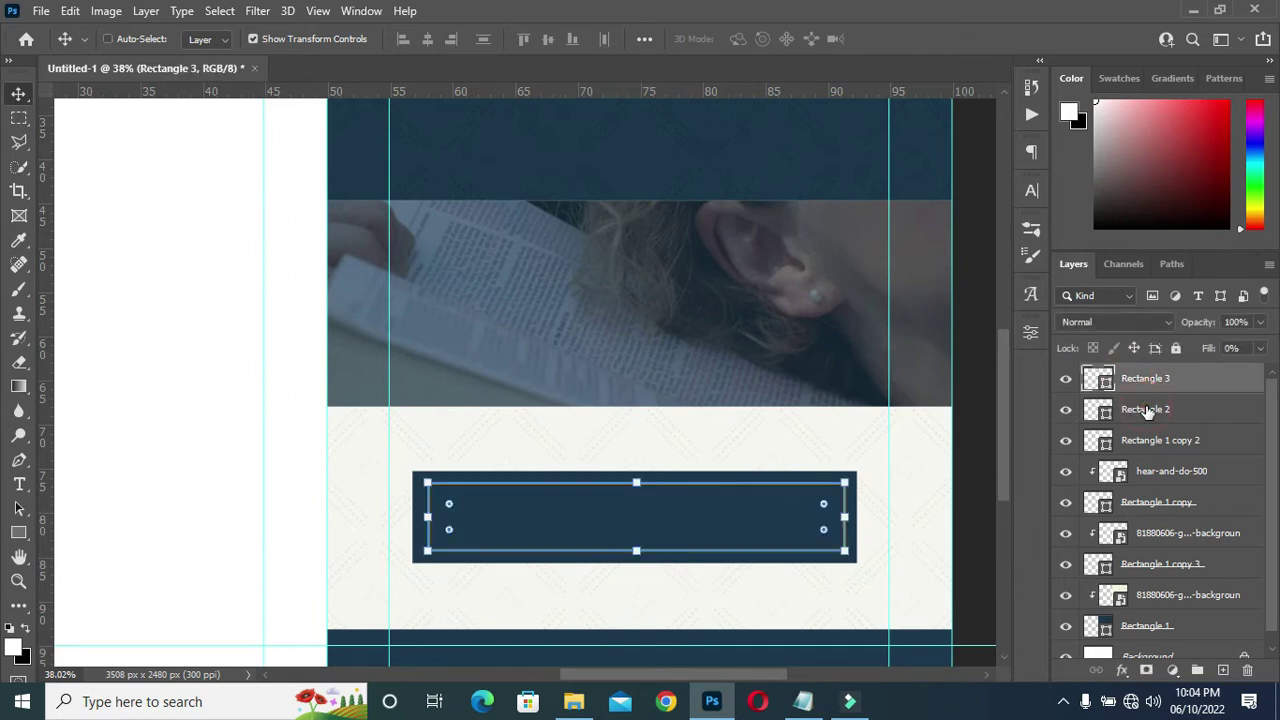
left_click(1147, 409, "shift")
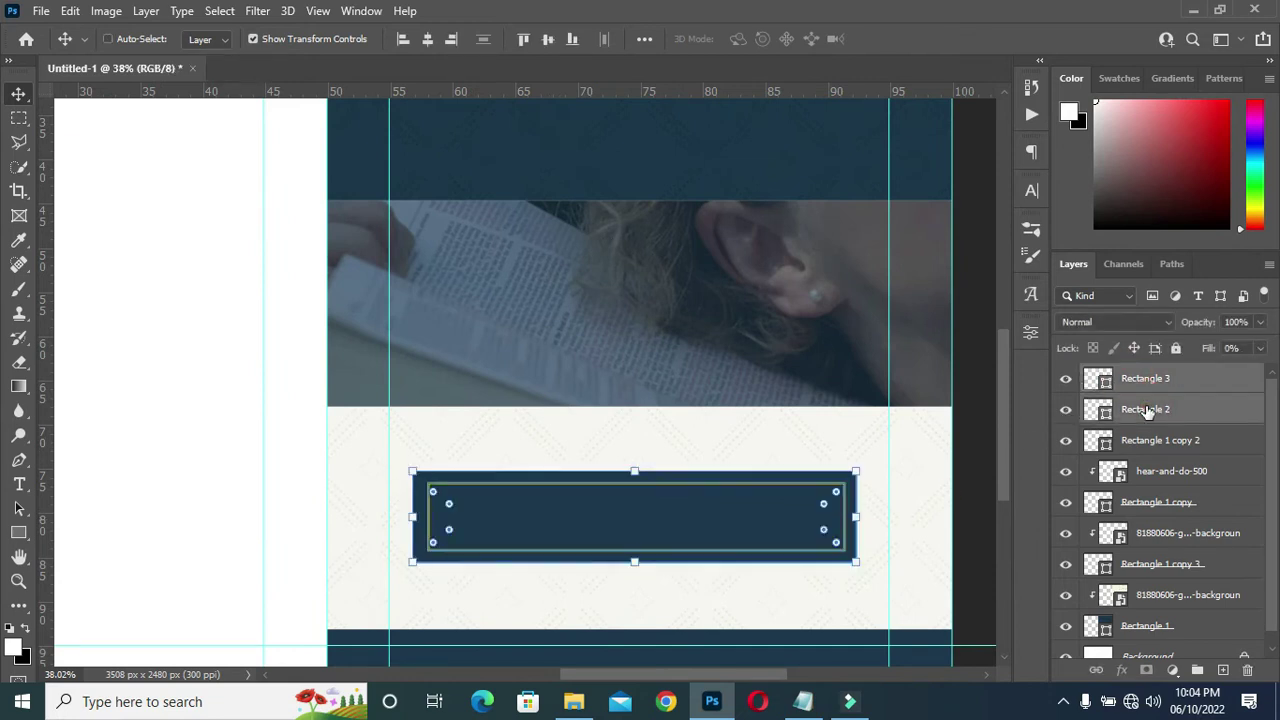
left_click(427, 39)
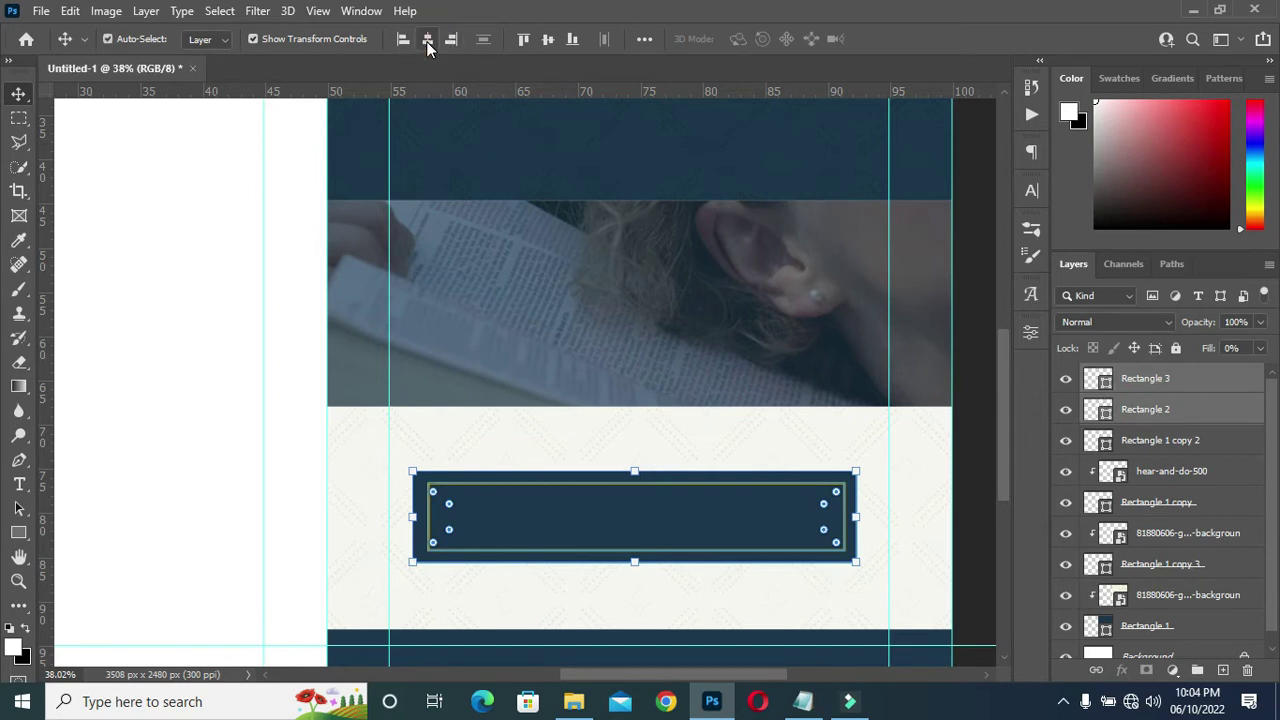
left_click(545, 42)
left_click(548, 42)
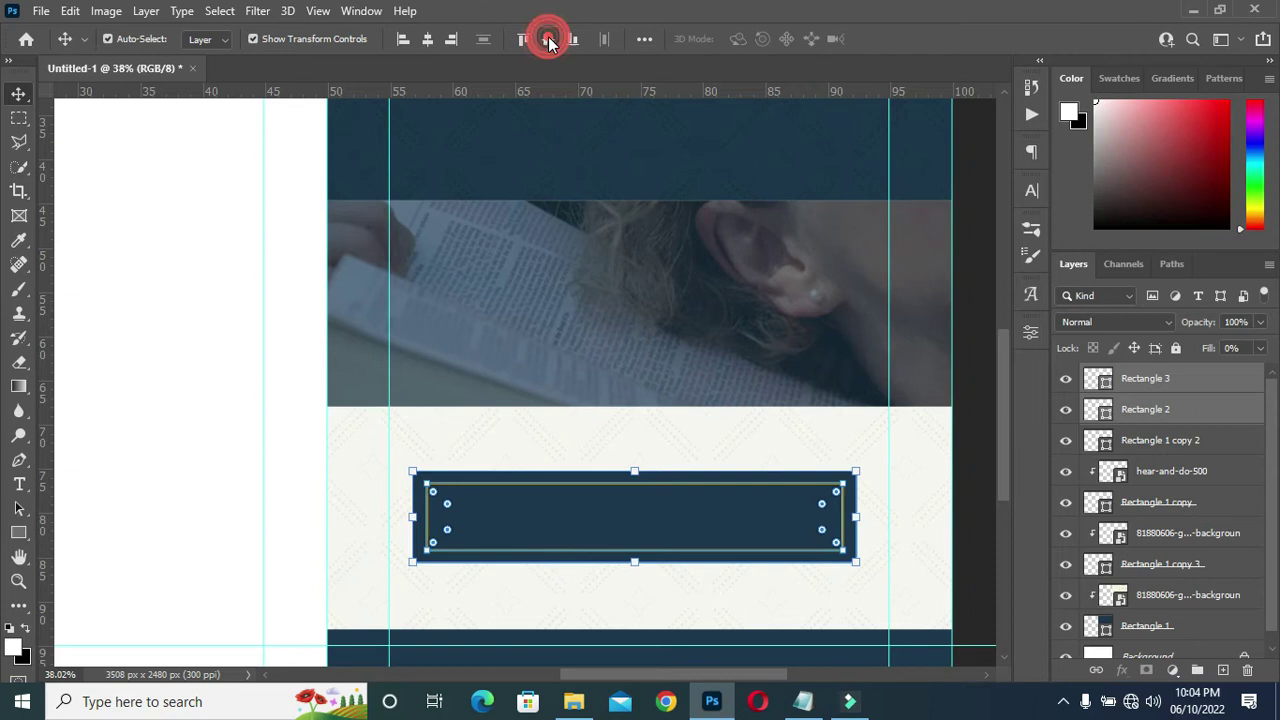
scroll(477, 317, "down", 2)
left_click(922, 306)
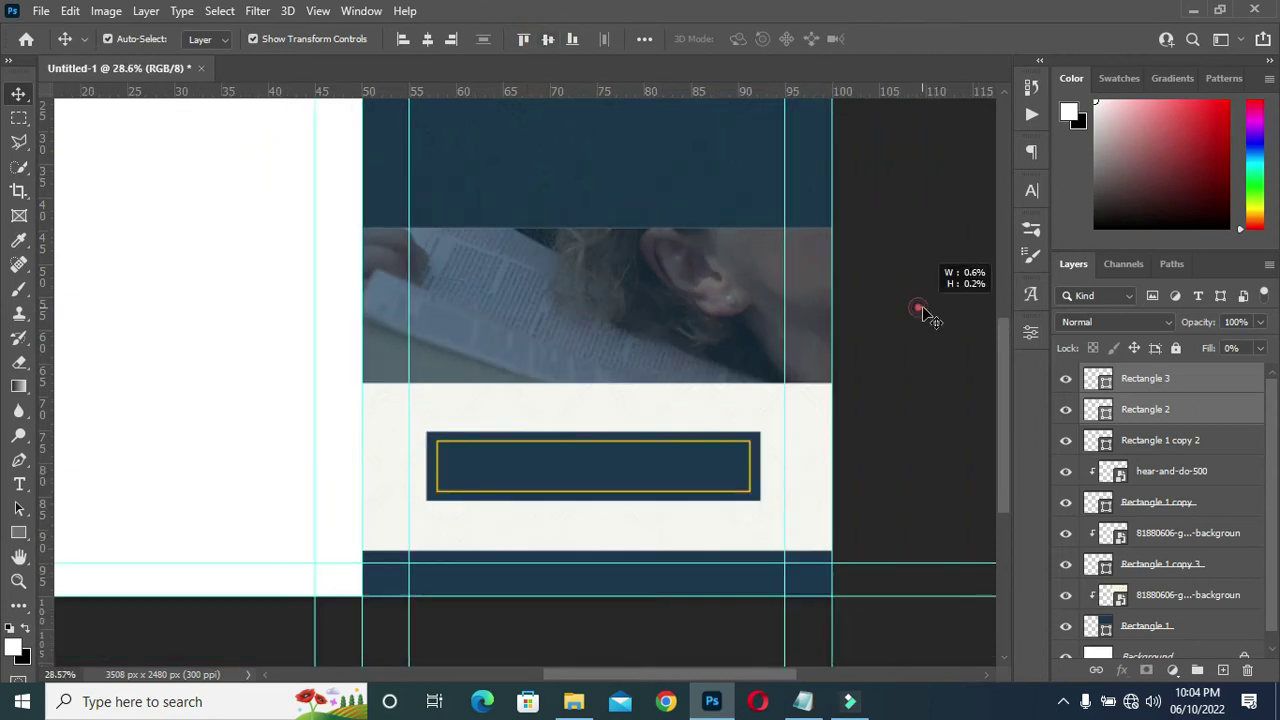
scroll(677, 434, "up", 2)
scroll(590, 425, "down", 2)
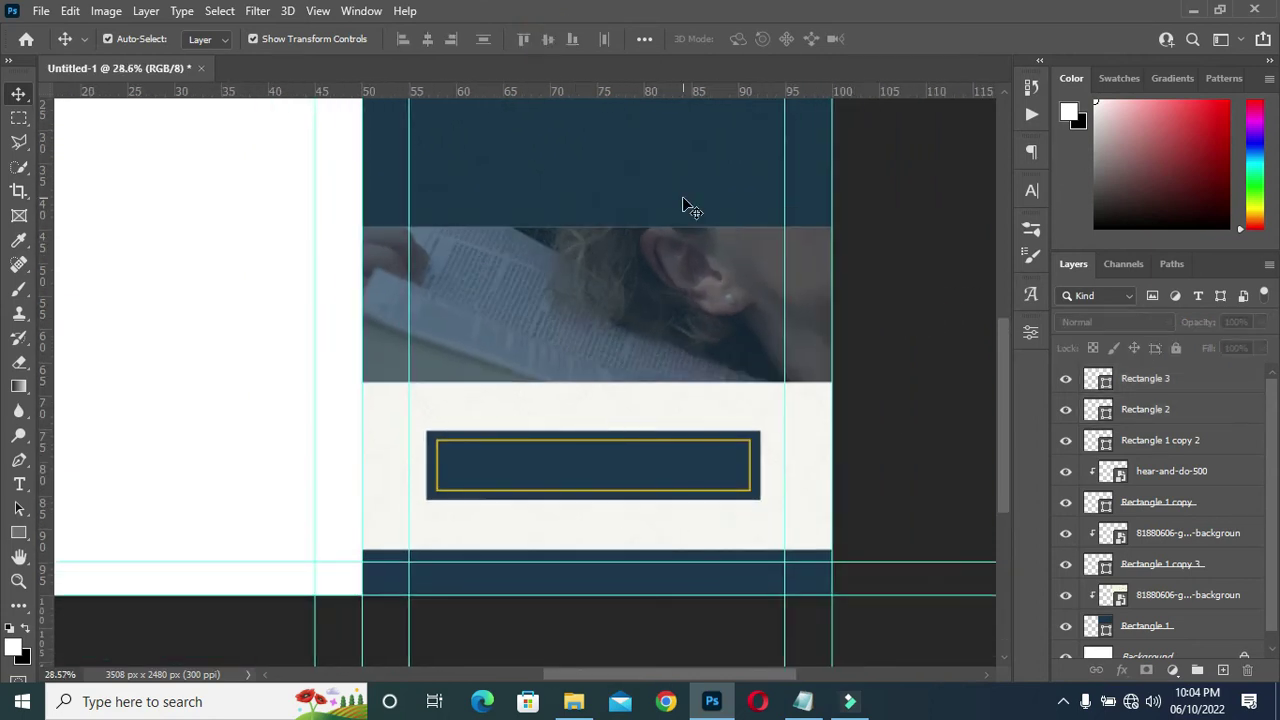
scroll(682, 191, "down", 2)
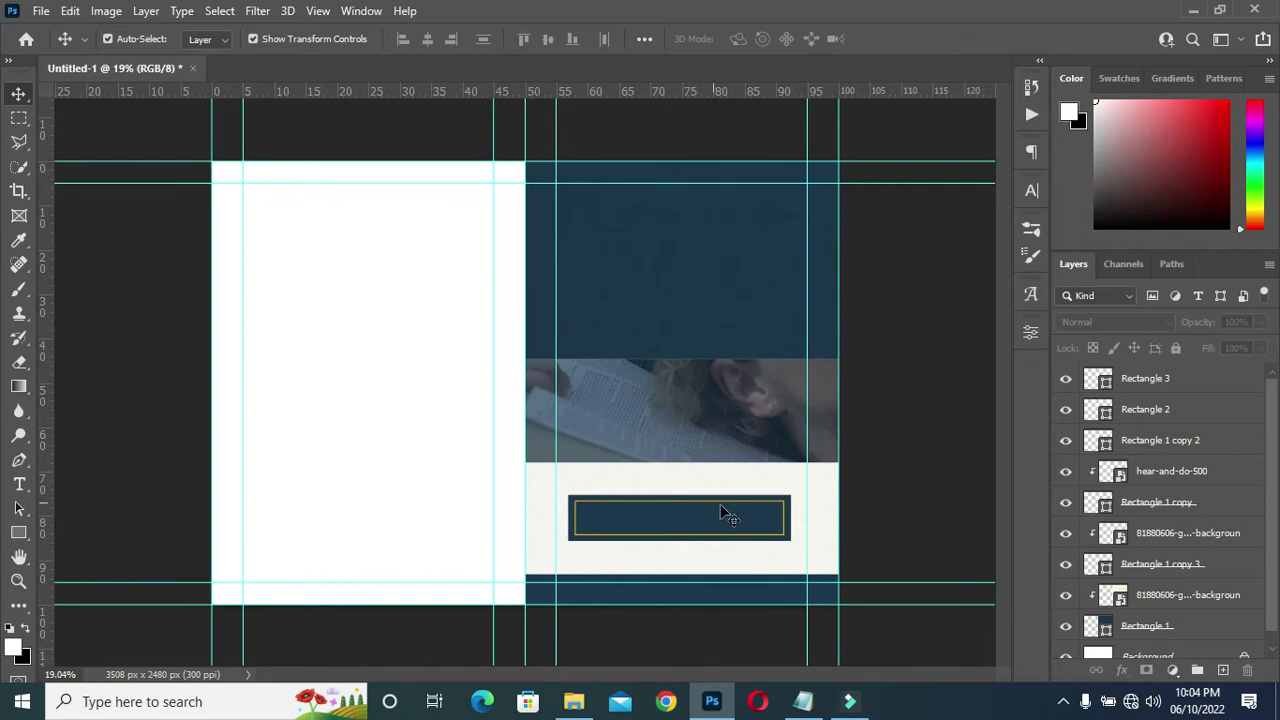
scroll(822, 535, "up", 2)
scroll(890, 540, "down", 2)
scroll(922, 236, "up", 2)
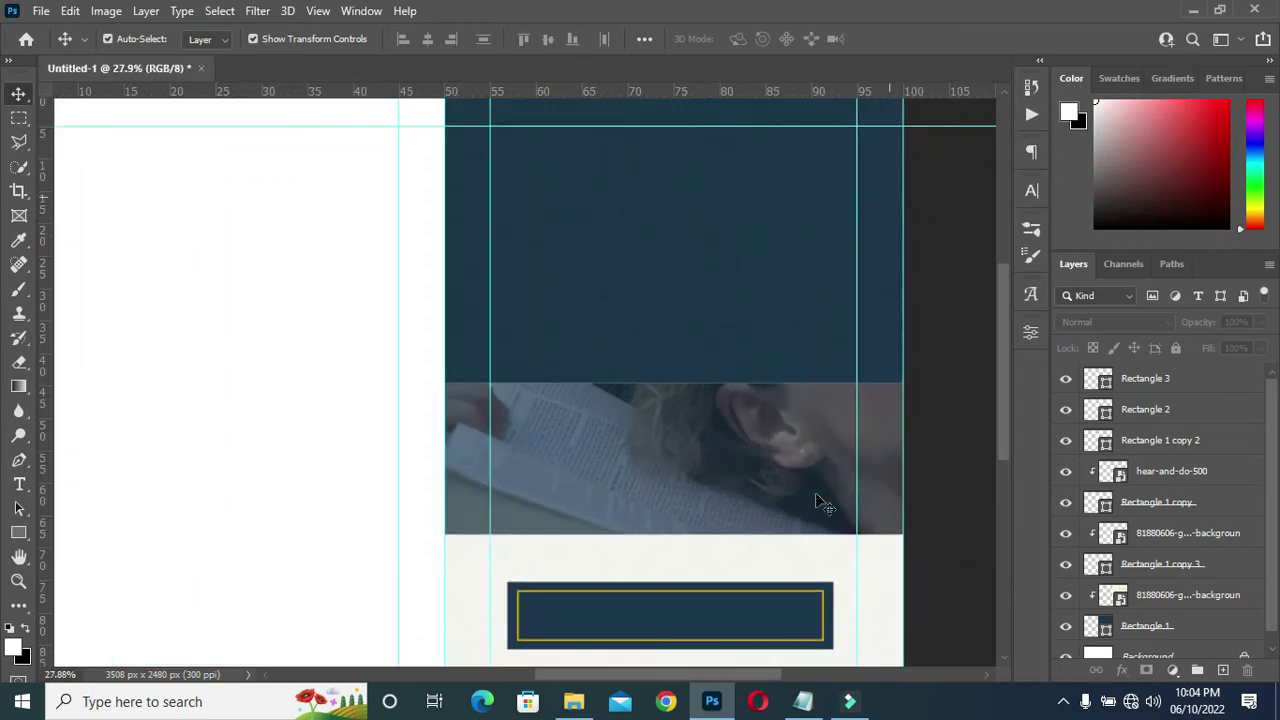
scroll(818, 502, "up", 1)
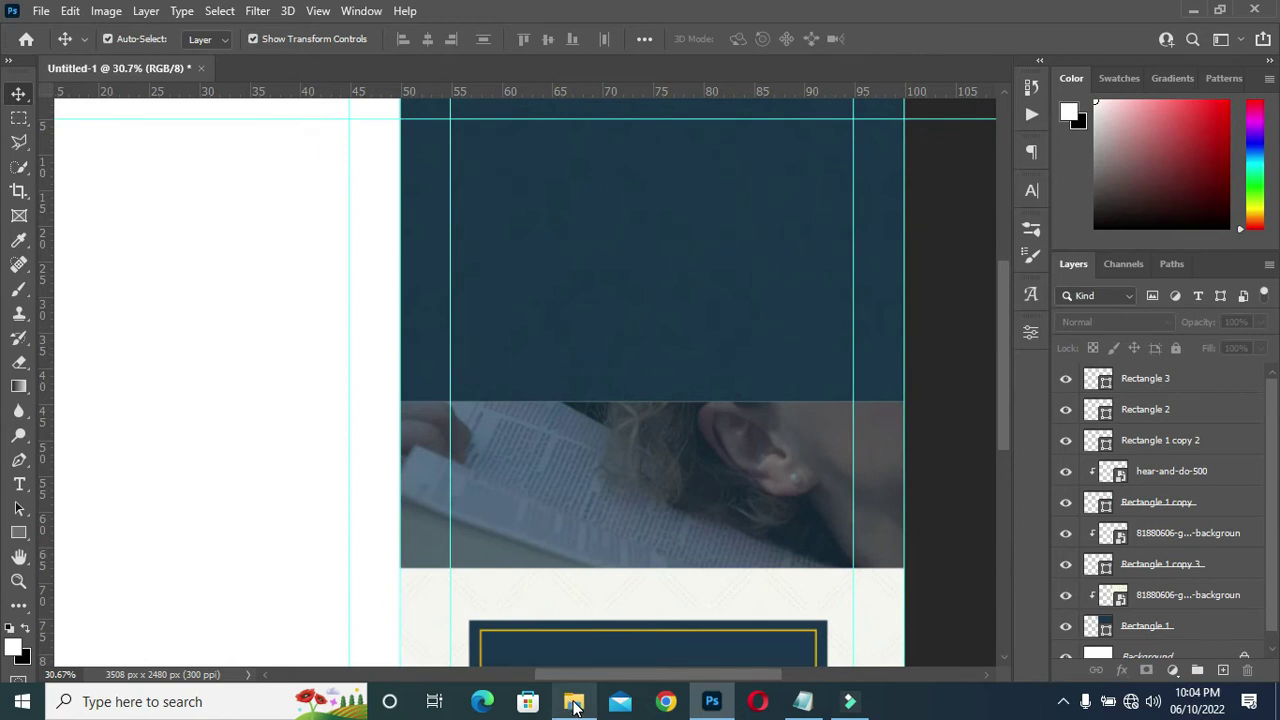
Drag CHRIST CITY LOGO from the God's words folder onto the cover's right half.
mouse_move(575, 706)
left_click(575, 704)
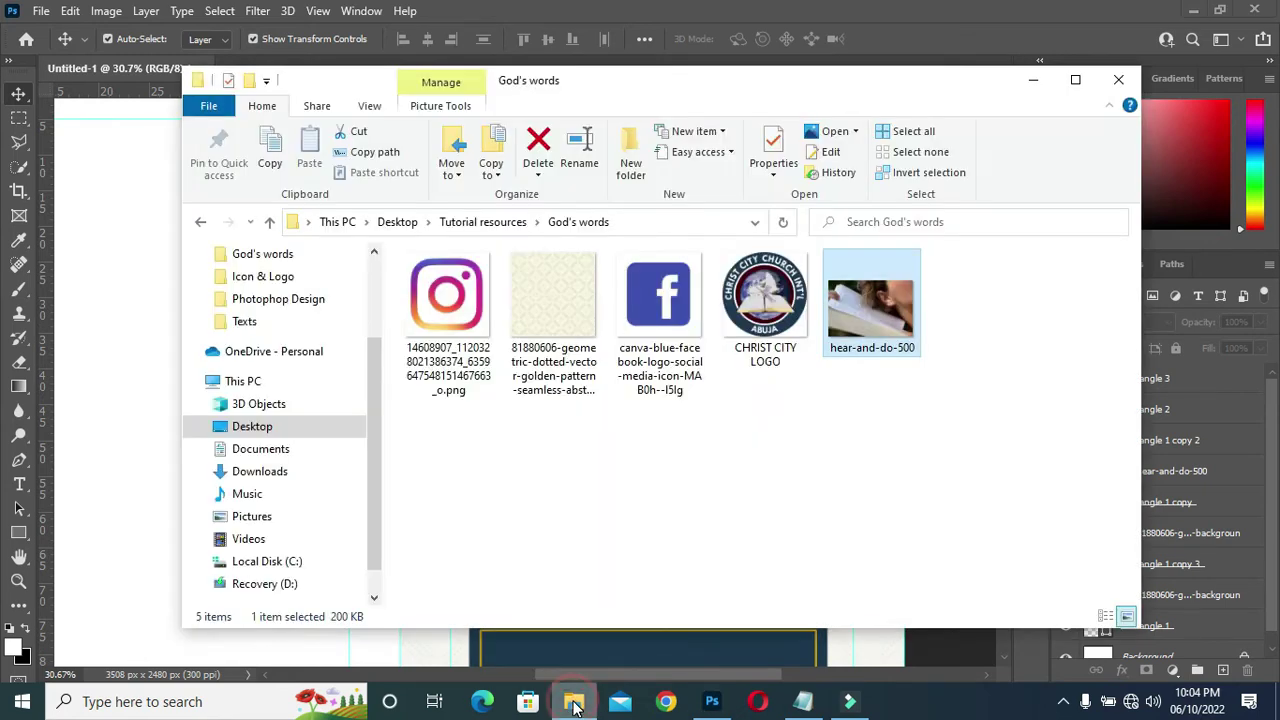
left_click(766, 318)
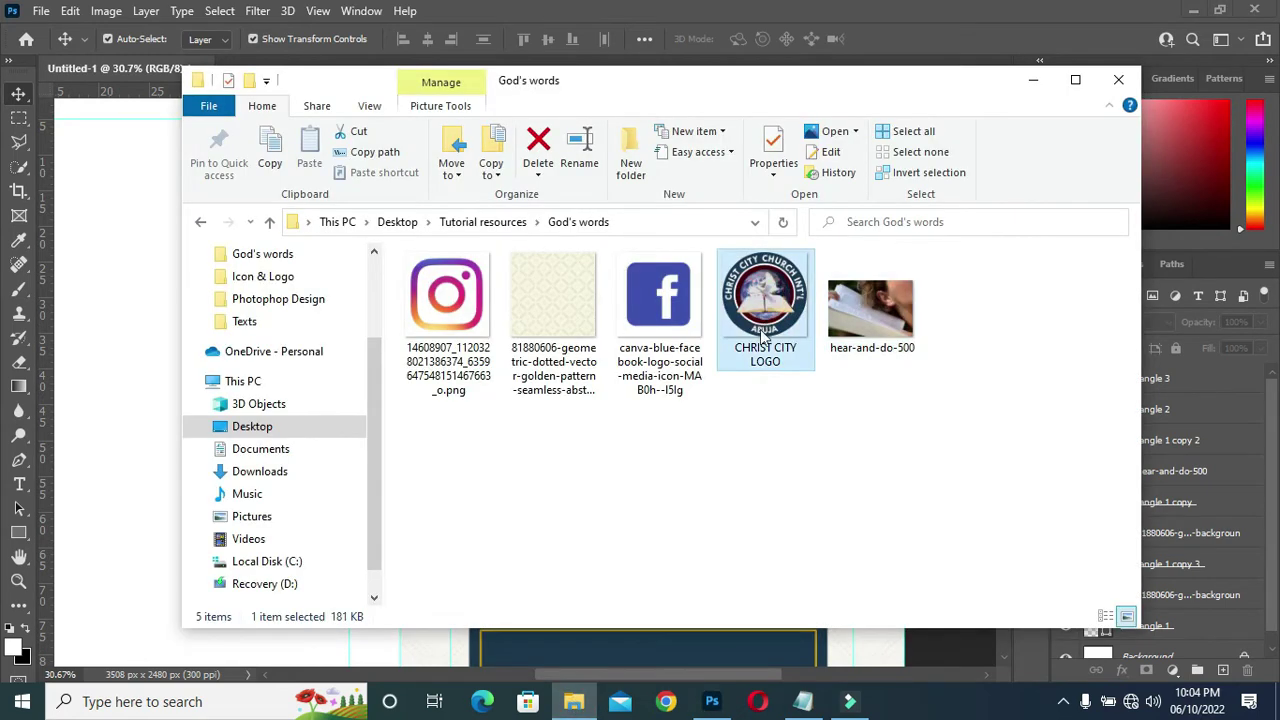
left_click_drag(770, 318, 139, 484)
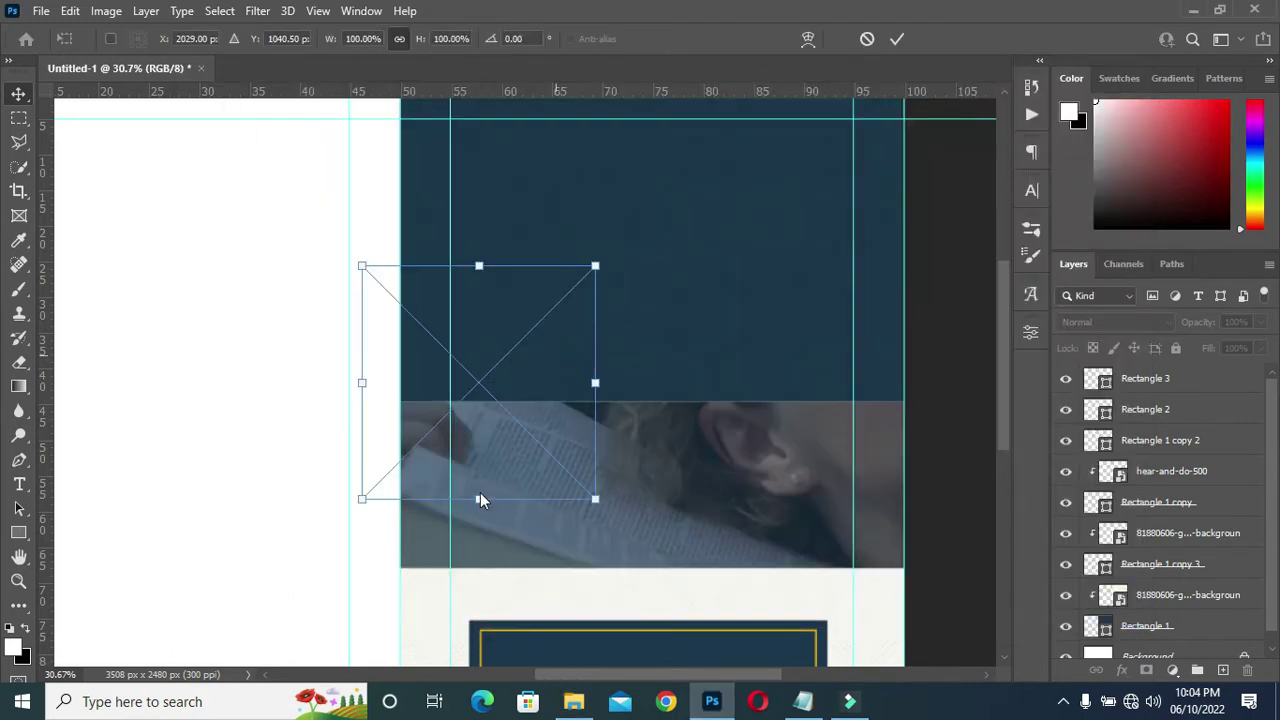
Scale the CHRIST CITY LOGO down to 37.47% near the top of the navy block.
left_click_drag(479, 498, 515, 177)
left_click_drag(517, 119, 516, 126)
left_click(897, 39)
left_click(1155, 410)
scroll(545, 165, "up", 5)
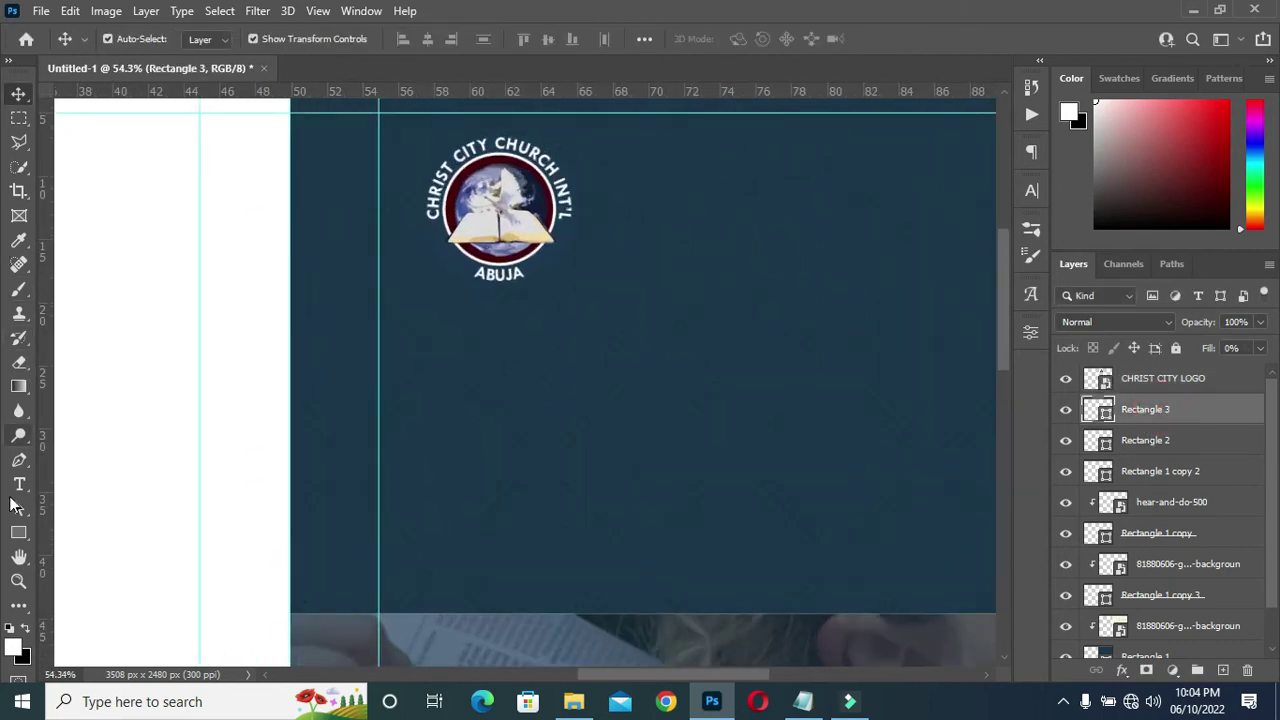
left_click(22, 533)
left_click_drag(22, 533, 71, 563)
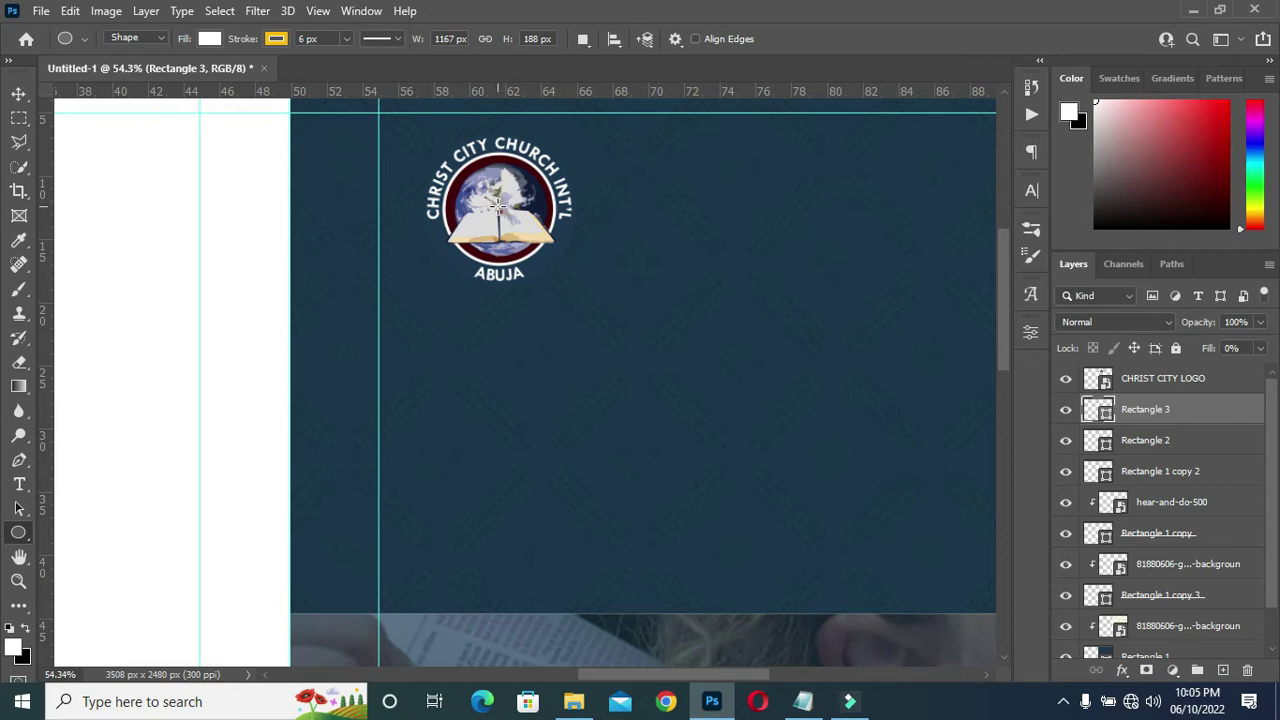
Draw a circle over the church logo and remove its outline.
left_click_drag(499, 208, 584, 342)
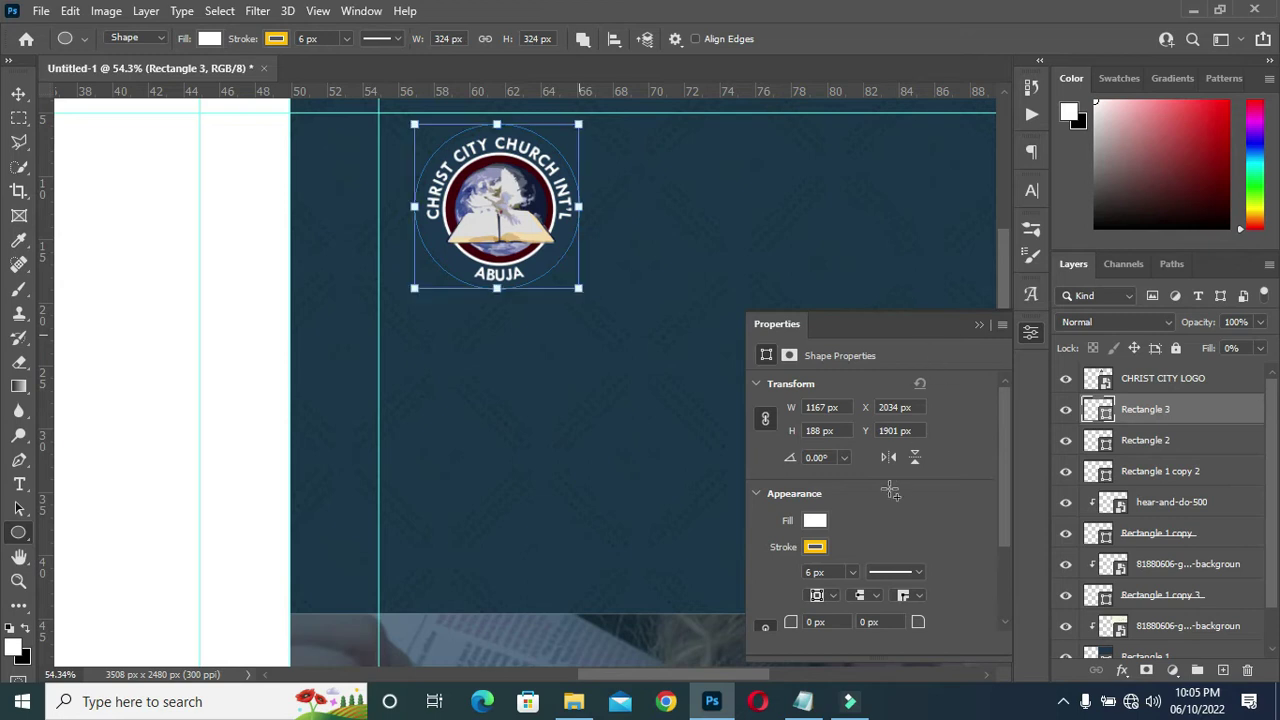
left_click(815, 547)
left_click(778, 400)
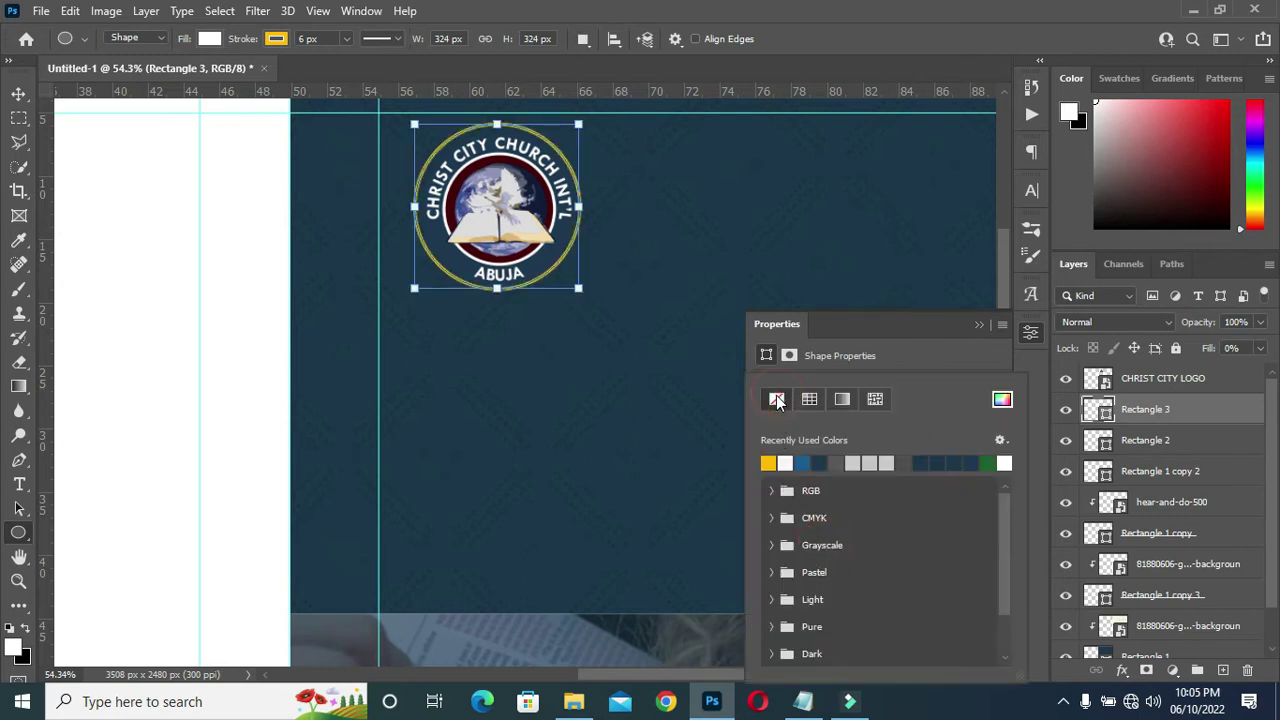
left_click(946, 349)
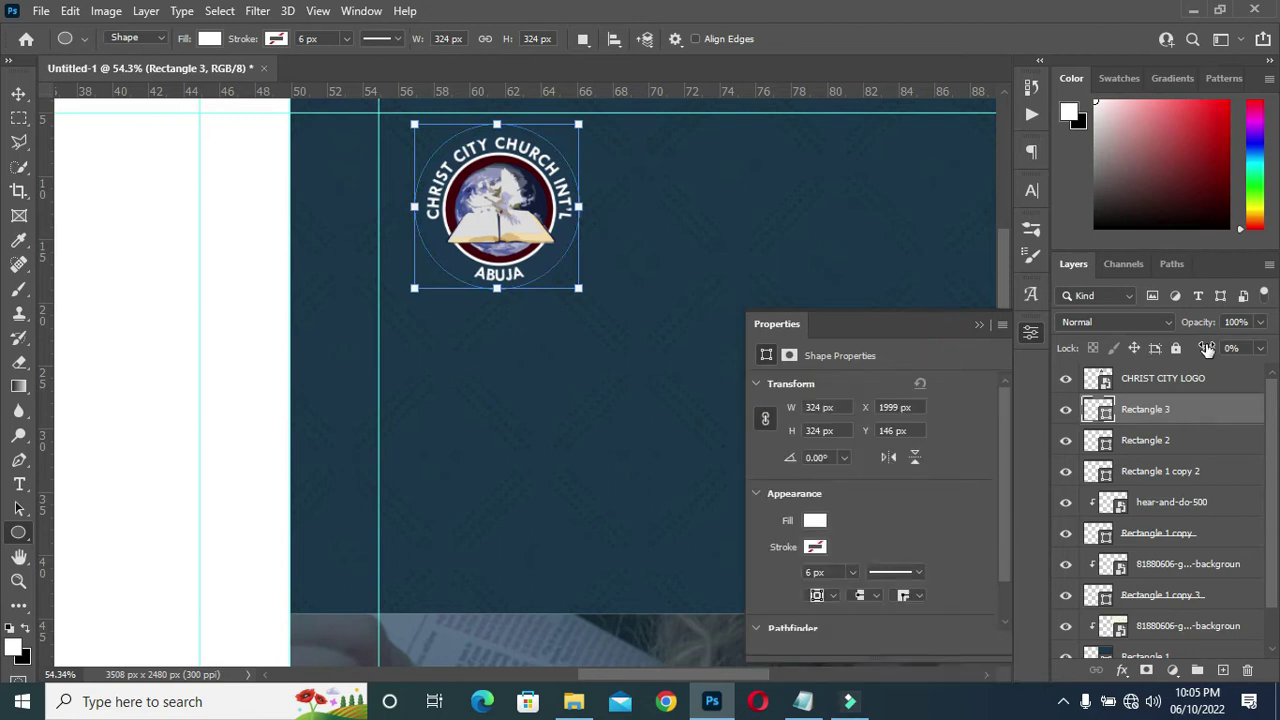
Set the circle's fill to 100% and commit the Ellipse 1 shape.
mouse_move(1207, 349)
left_mouse_down()
mouse_move(1275, 347)
mouse_move(5, 352)
mouse_move(1218, 365)
left_mouse_up()
type("100")
key("Return")
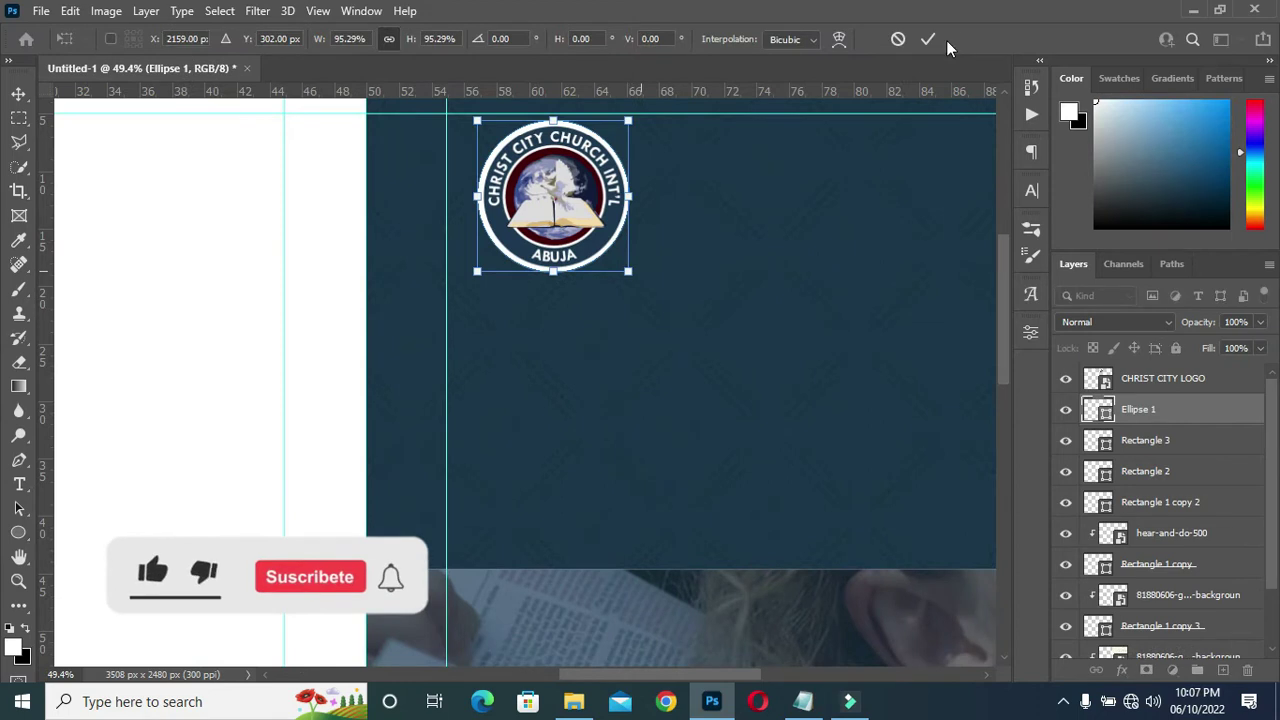
left_click(929, 39)
scroll(651, 220, "down", 3)
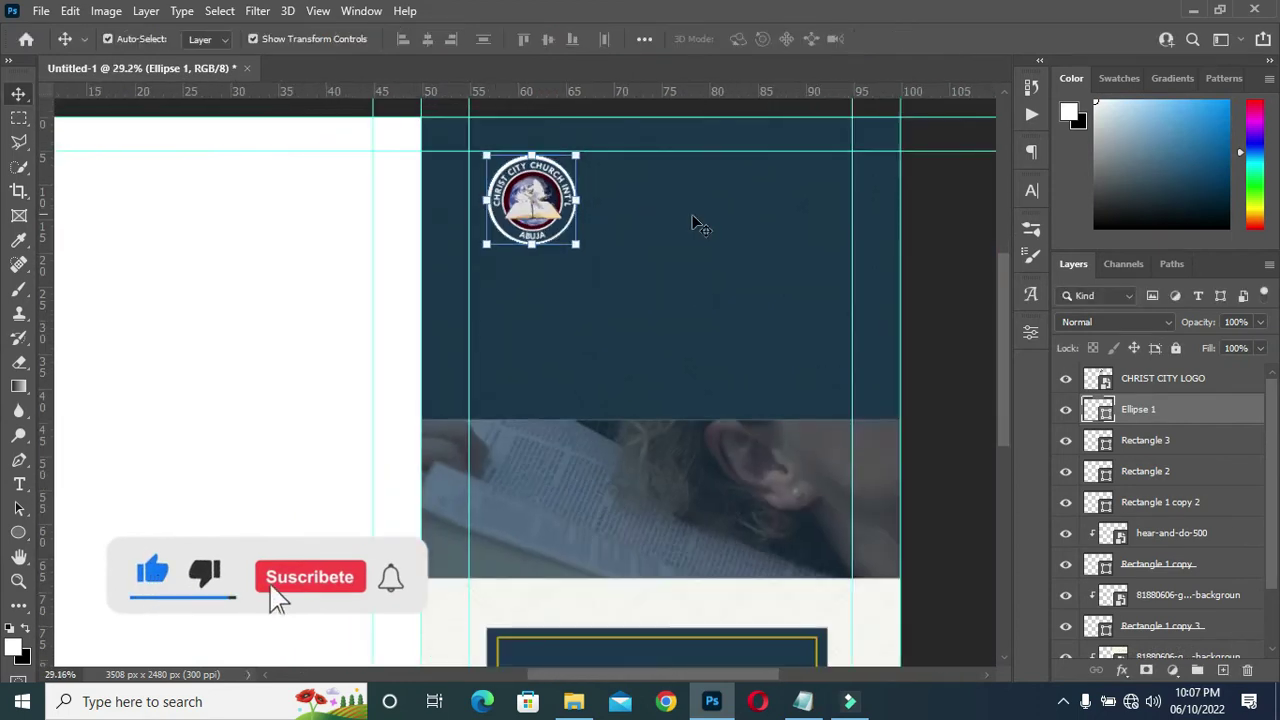
left_click(962, 287)
scroll(748, 148, "up", 3)
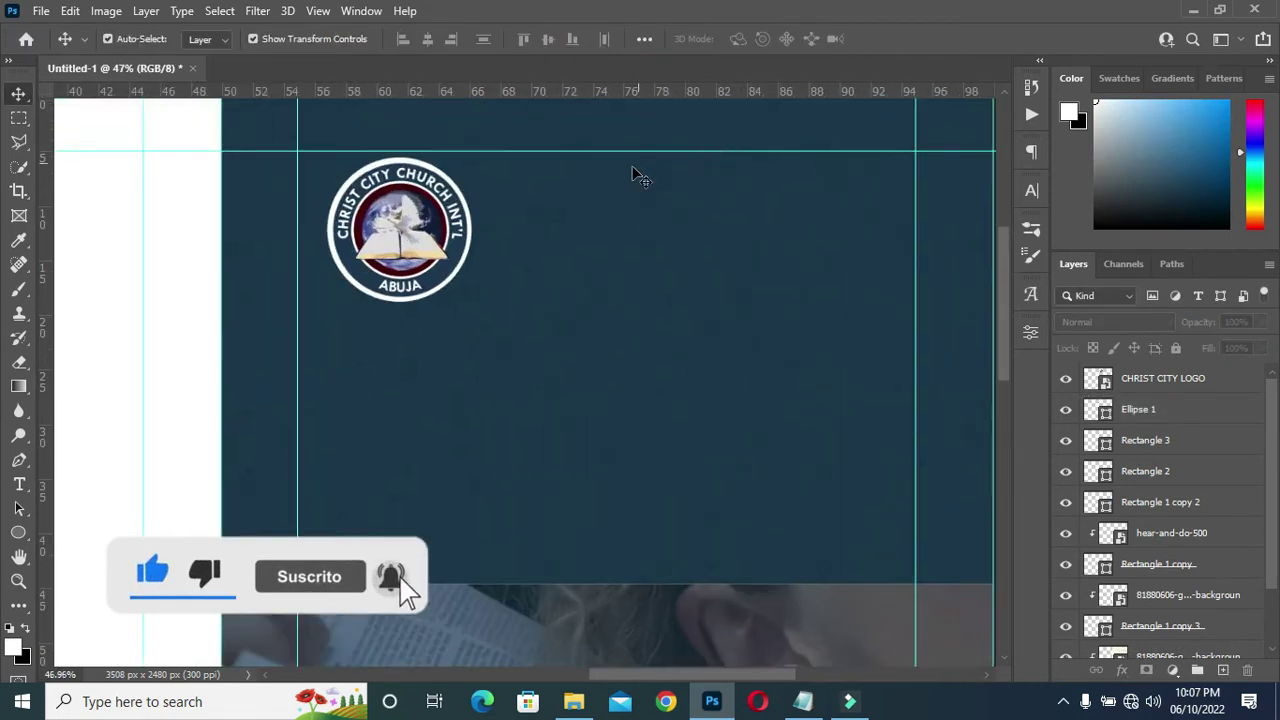
Copy the line CHRIST CITY CHURCH INT'L MINISTRY from the Notepad cover notes.
left_click(803, 701)
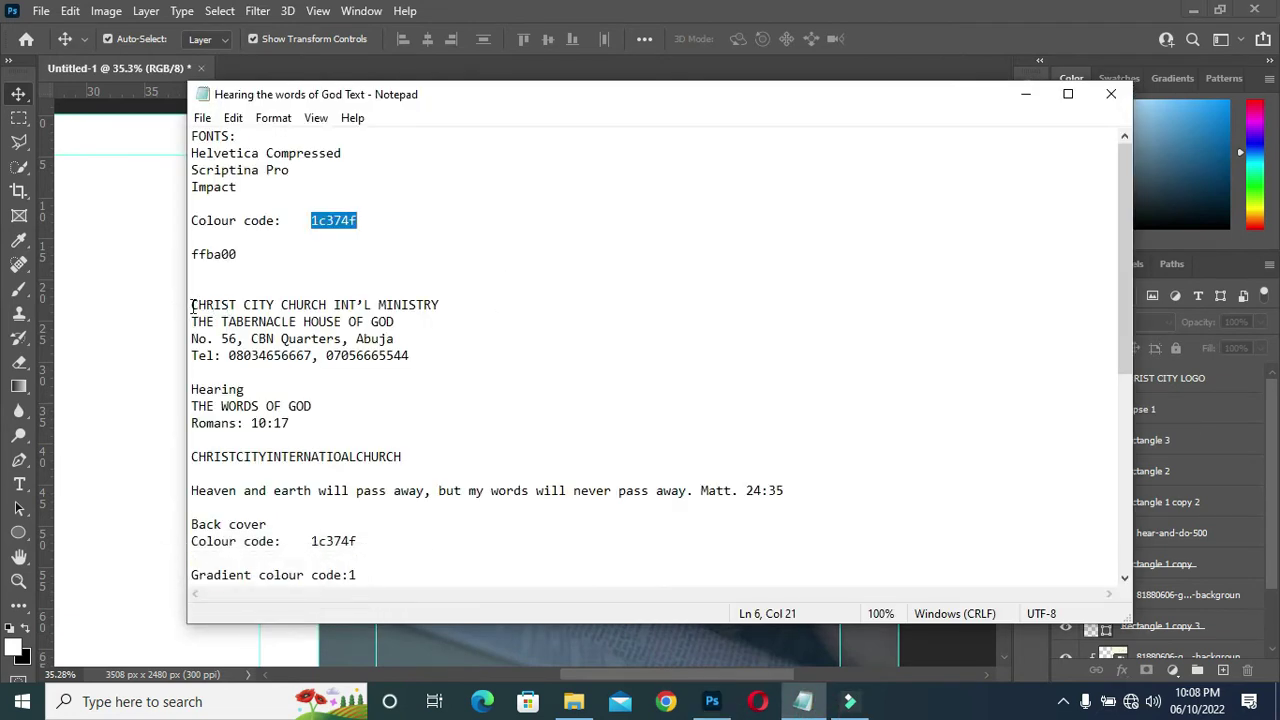
left_click(192, 304)
left_click(463, 309, "shift")
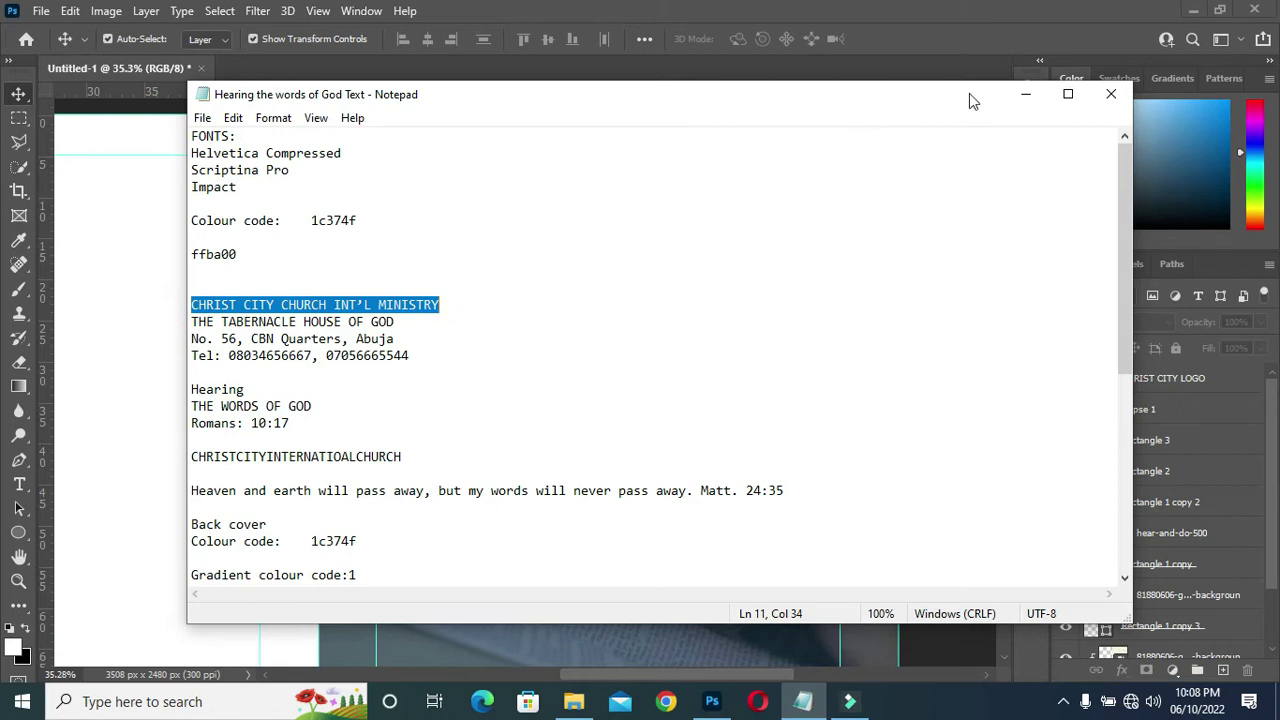
left_click(1025, 94)
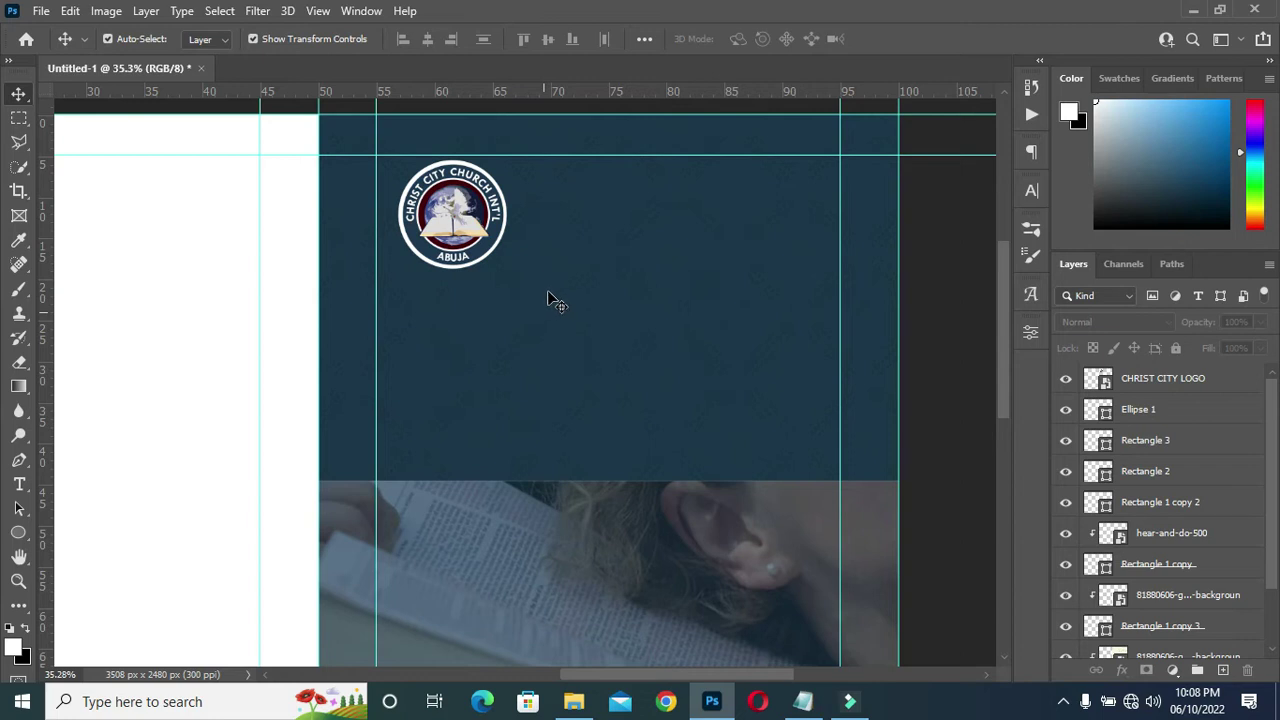
Paste CHRIST CITY CHURCH INT'L MINISTRY as a new text layer in Helvetica Compressed.
left_click(550, 186)
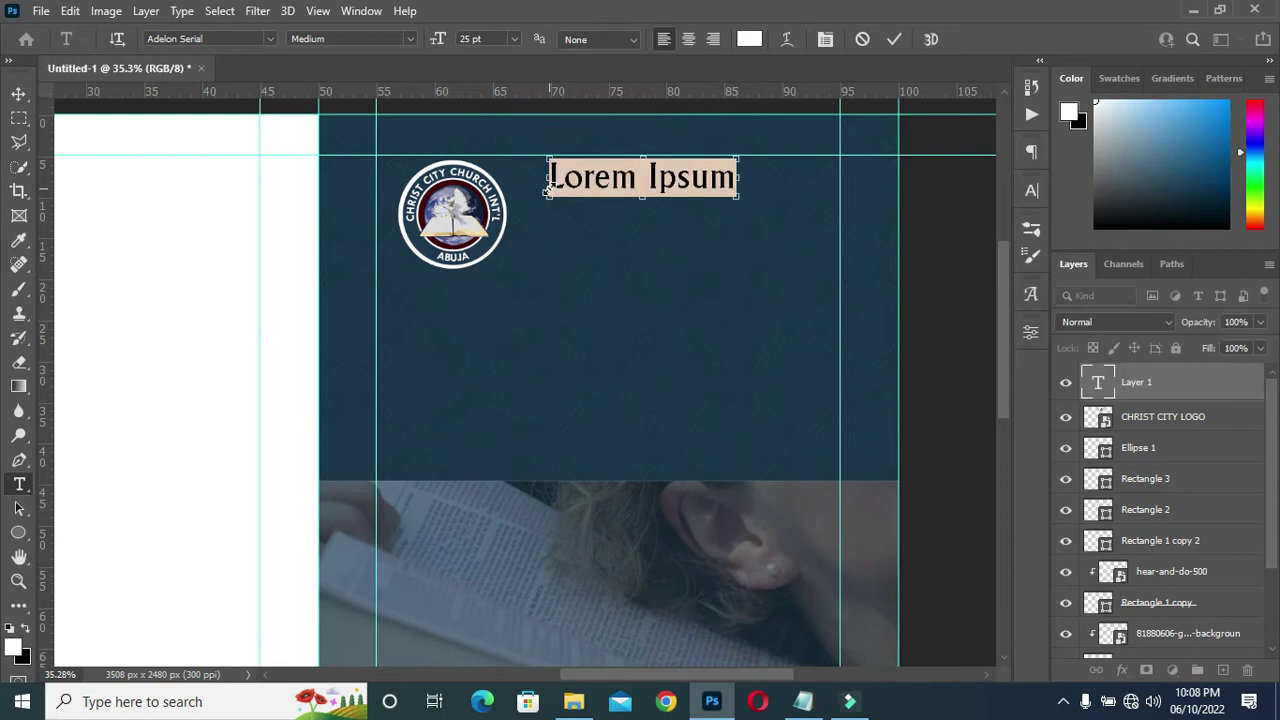
key("ctrl+v")
left_click(892, 39)
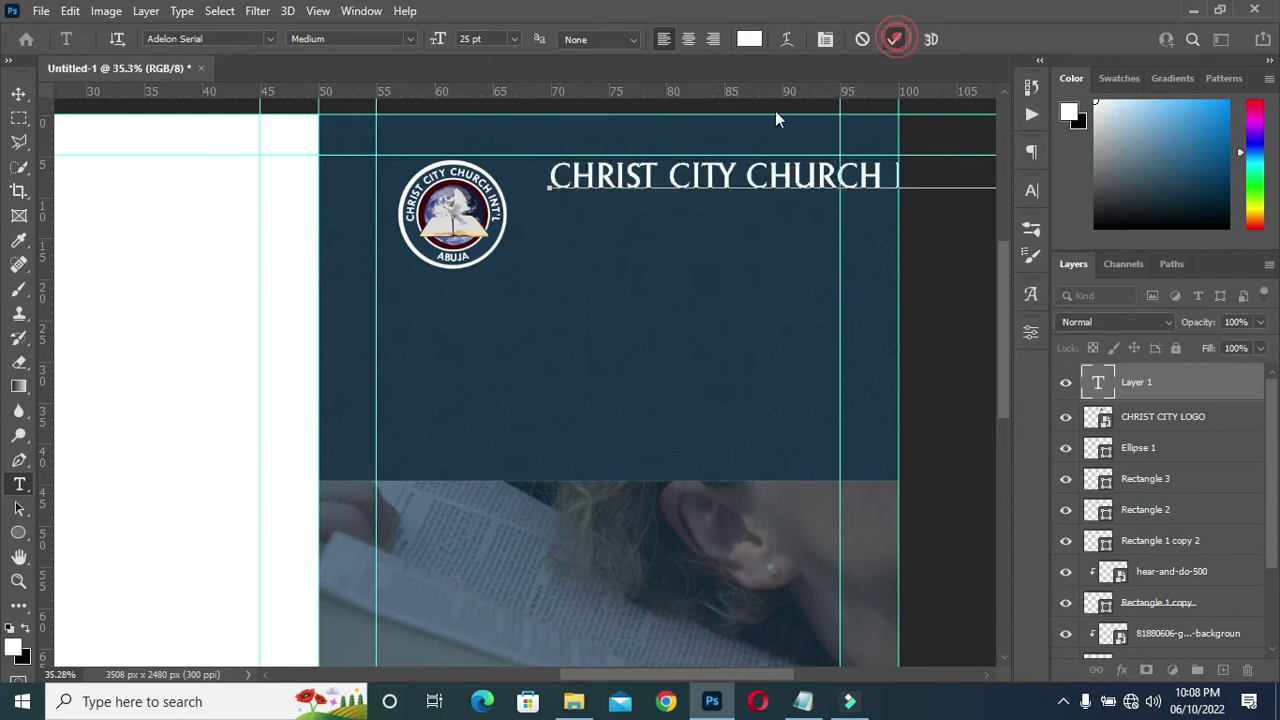
left_click(270, 38)
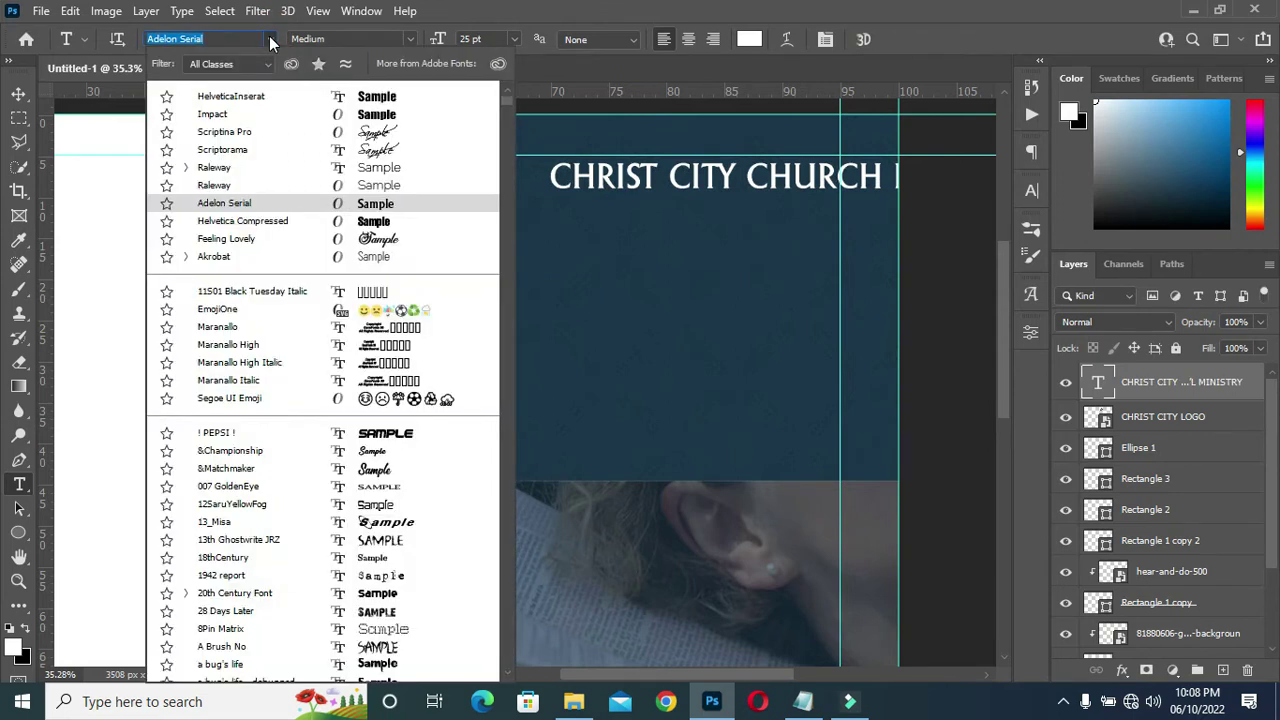
type("h")
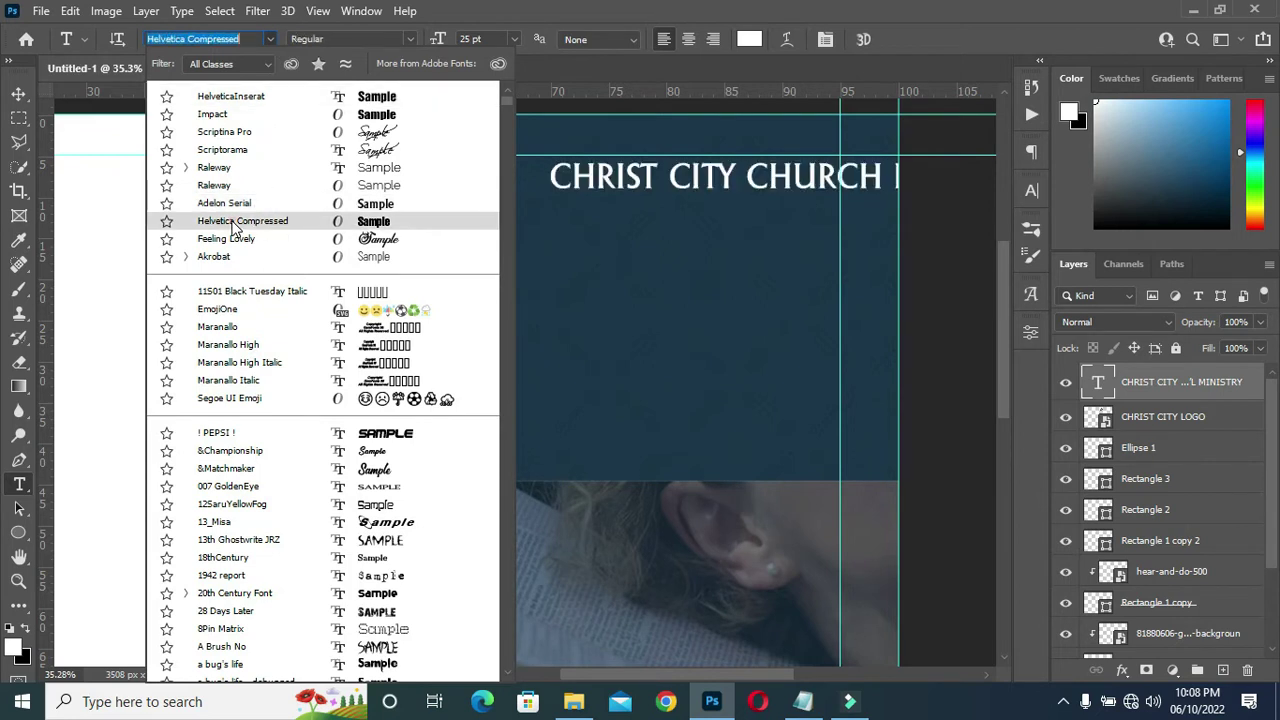
left_click(231, 222)
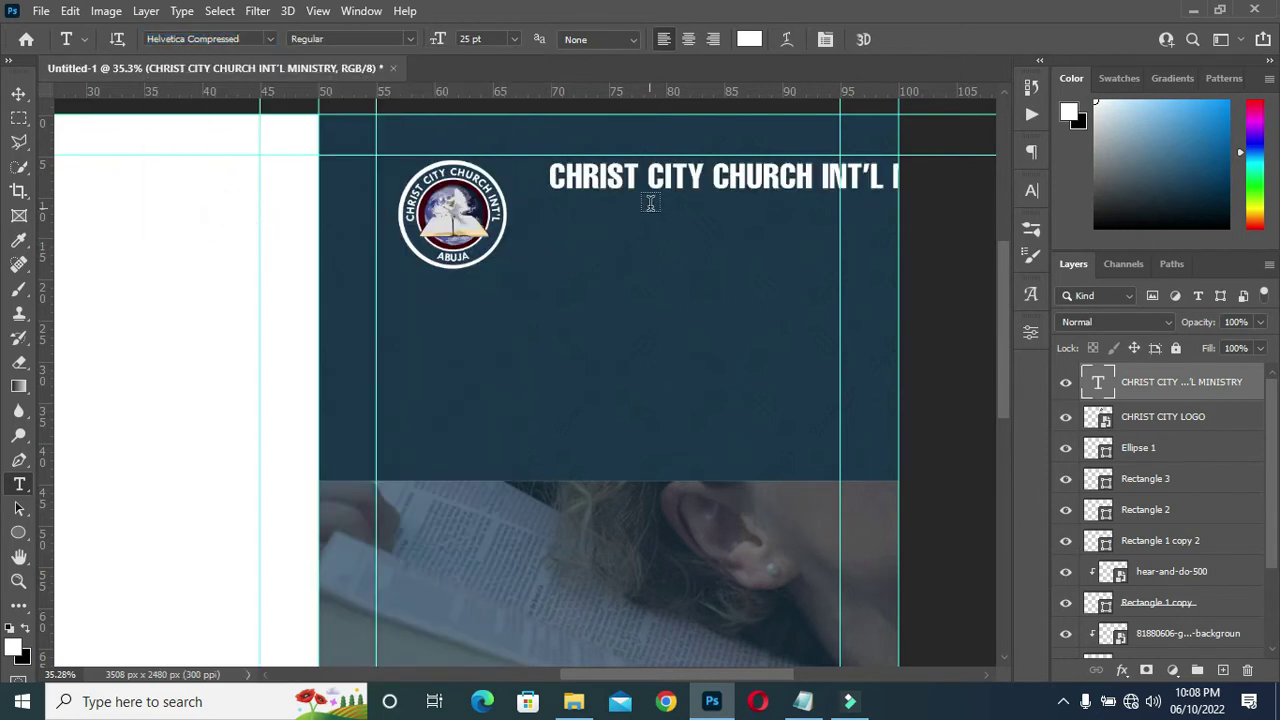
Scale the header to about 65% beside the logo, then select the logo and Ellipse 1 layers.
left_click(18, 93)
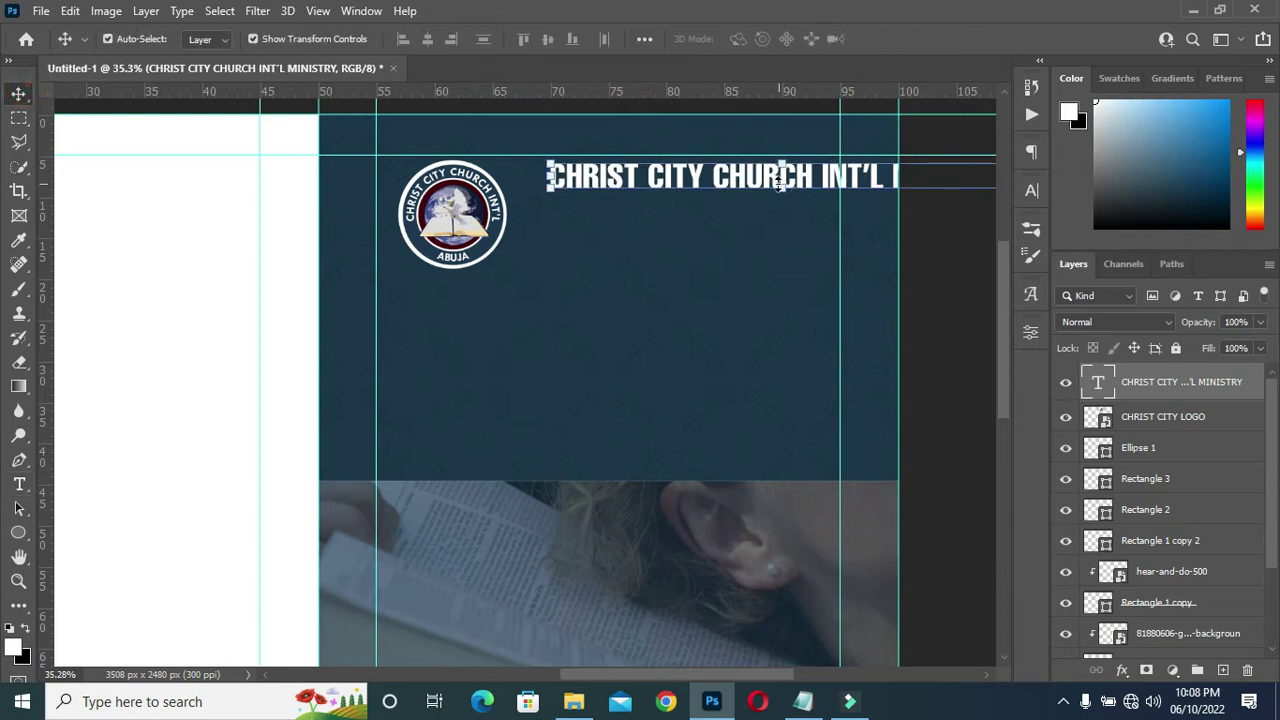
left_click_drag(768, 180, 616, 355)
left_click_drag(862, 350, 788, 351)
left_click_drag(648, 352, 777, 178)
left_click_drag(905, 178, 822, 180)
left_click_drag(714, 183, 705, 190)
left_click(928, 38)
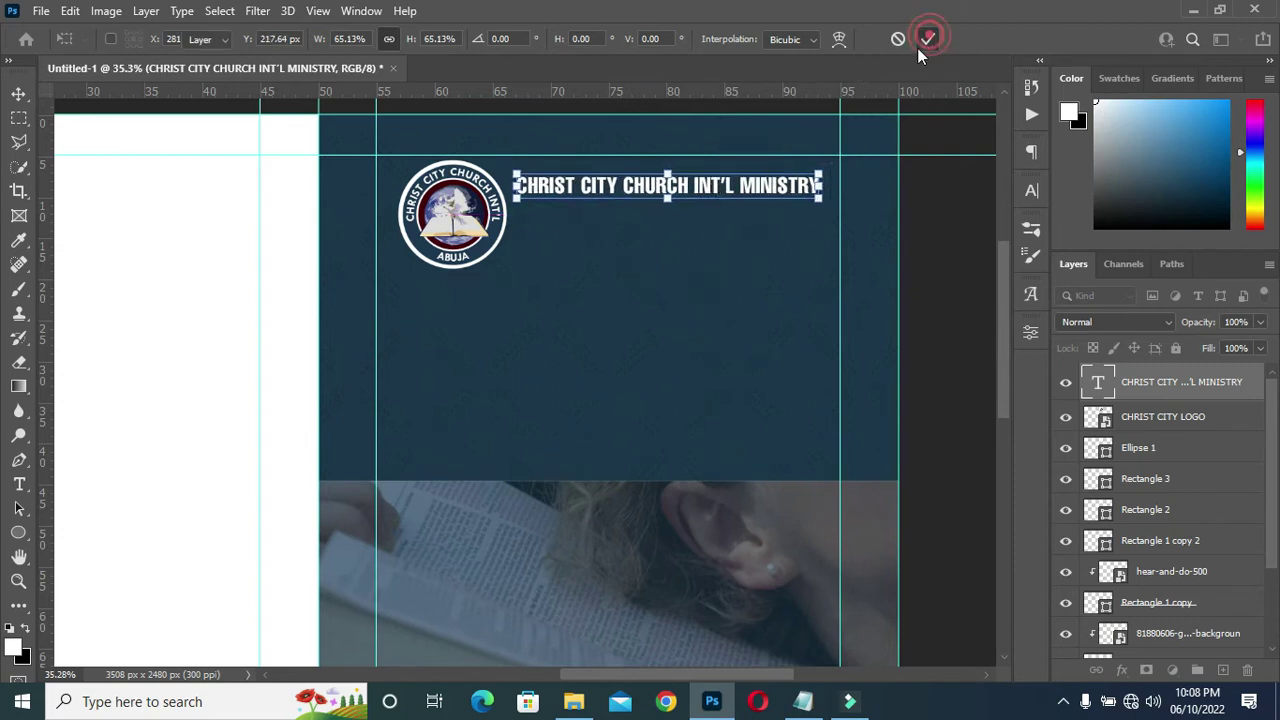
left_click(1147, 420)
left_click(1140, 450, "ctrl")
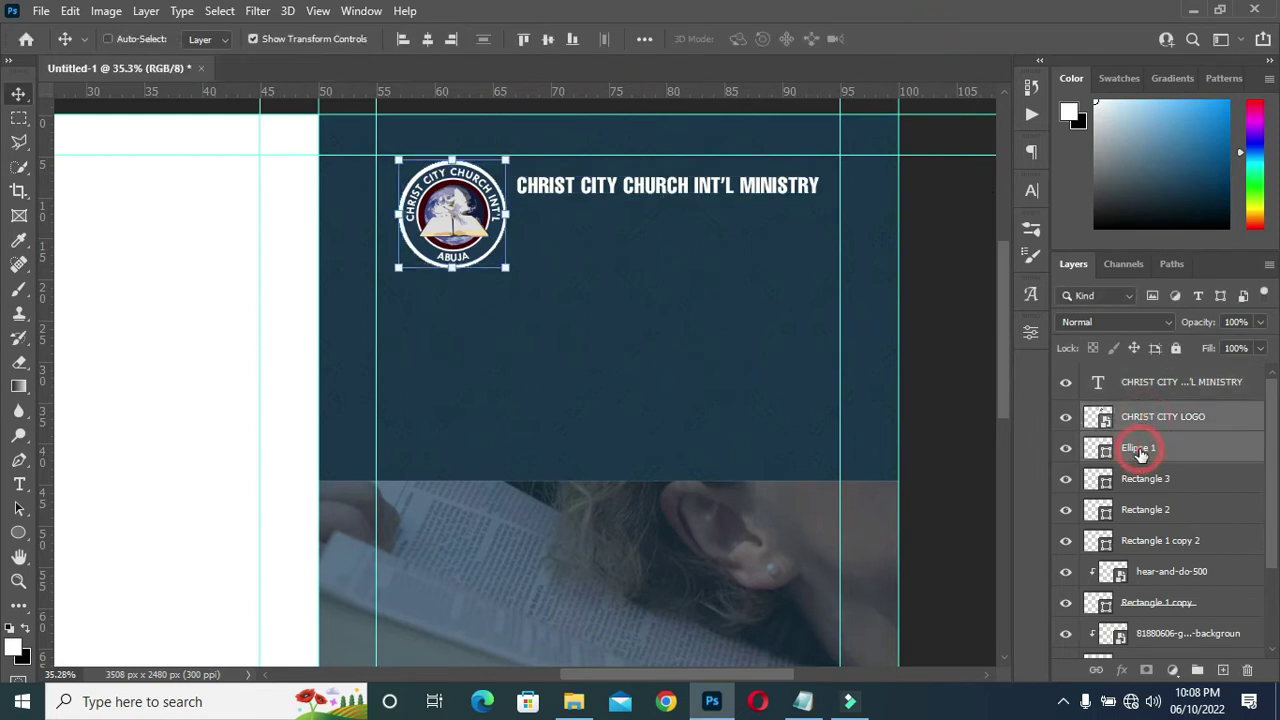
Shrink the logo and its white disc to about 80.56% and nudge the header left.
left_click_drag(506, 270, 493, 244)
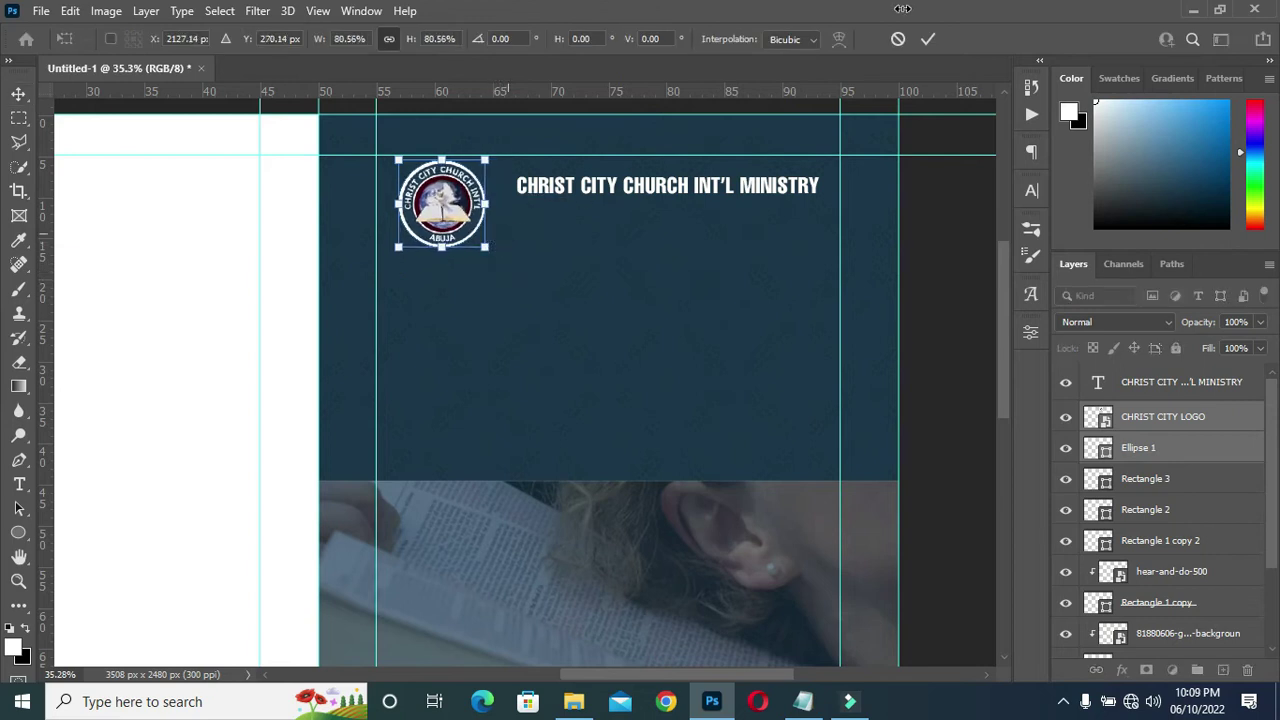
left_click(928, 40)
left_click_drag(659, 192, 637, 192)
left_click(925, 224)
scroll(618, 195, "up", 2)
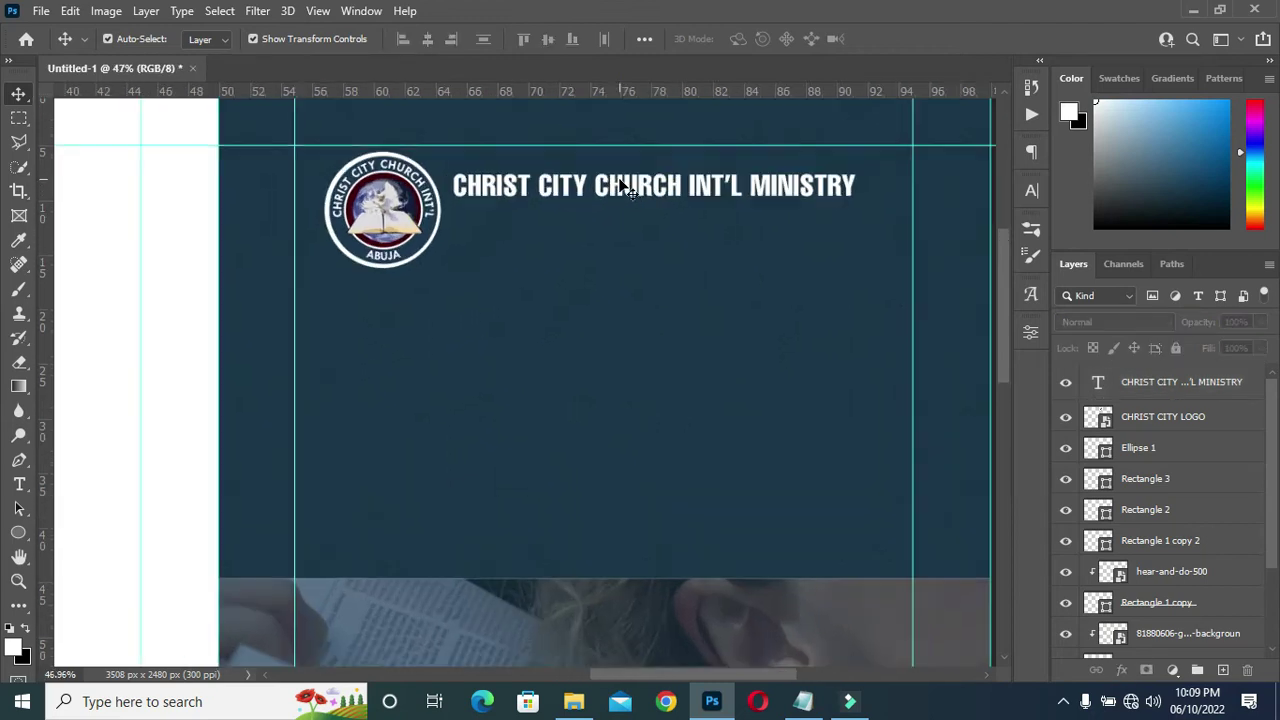
scroll(645, 196, "down", 1)
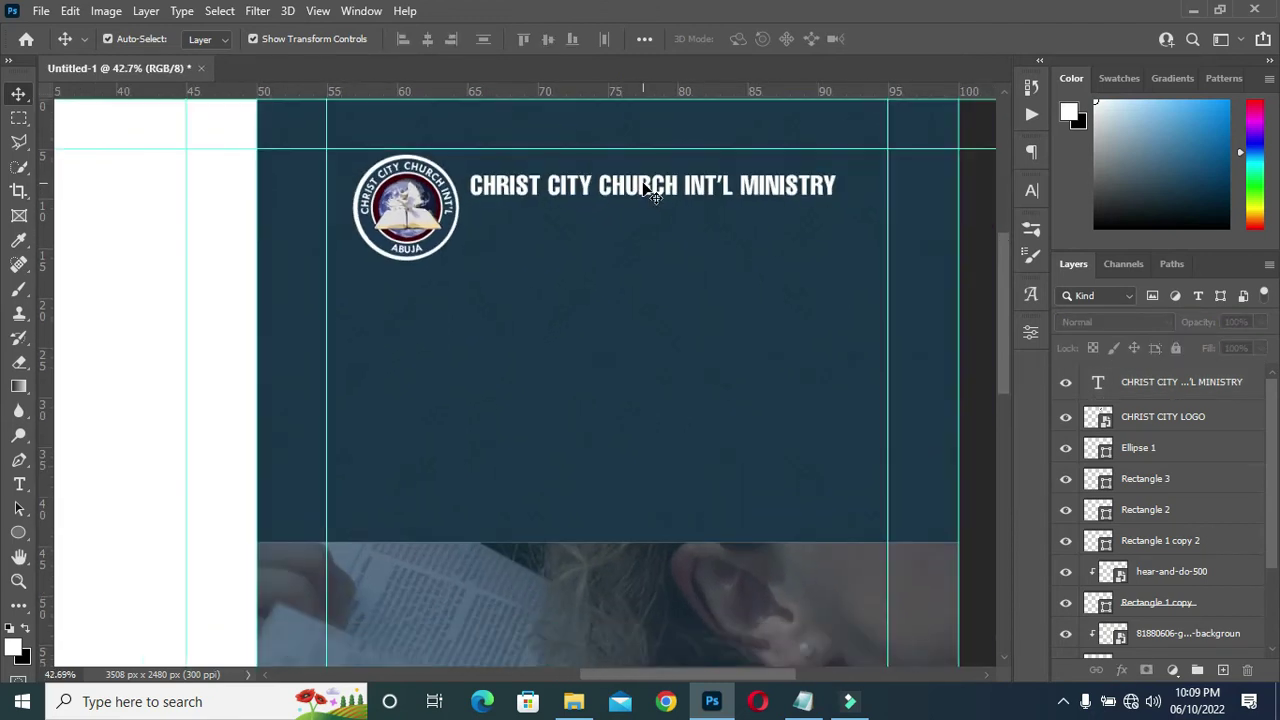
Duplicate the header below and replace its text with THE TABERNACLE HOUSE OF GOD.
left_click_drag(646, 188, 645, 221)
double_click(620, 222)
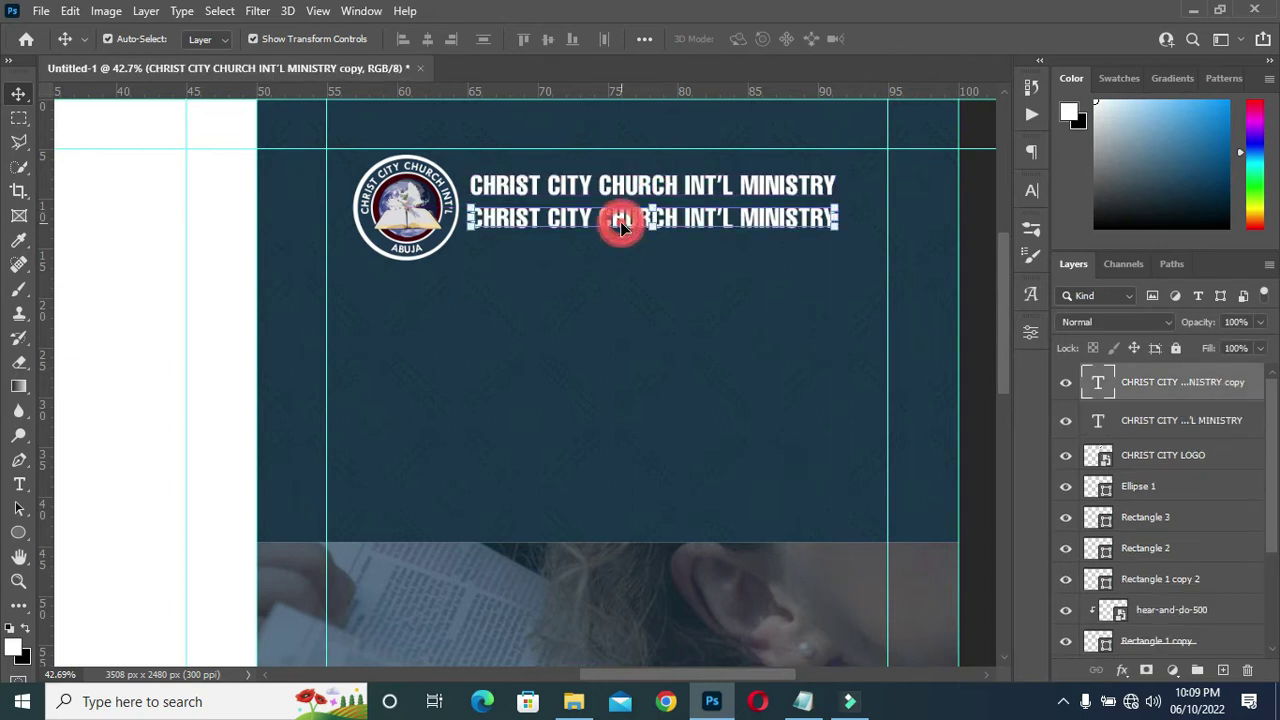
left_click(804, 697)
left_click_drag(405, 321, 194, 323)
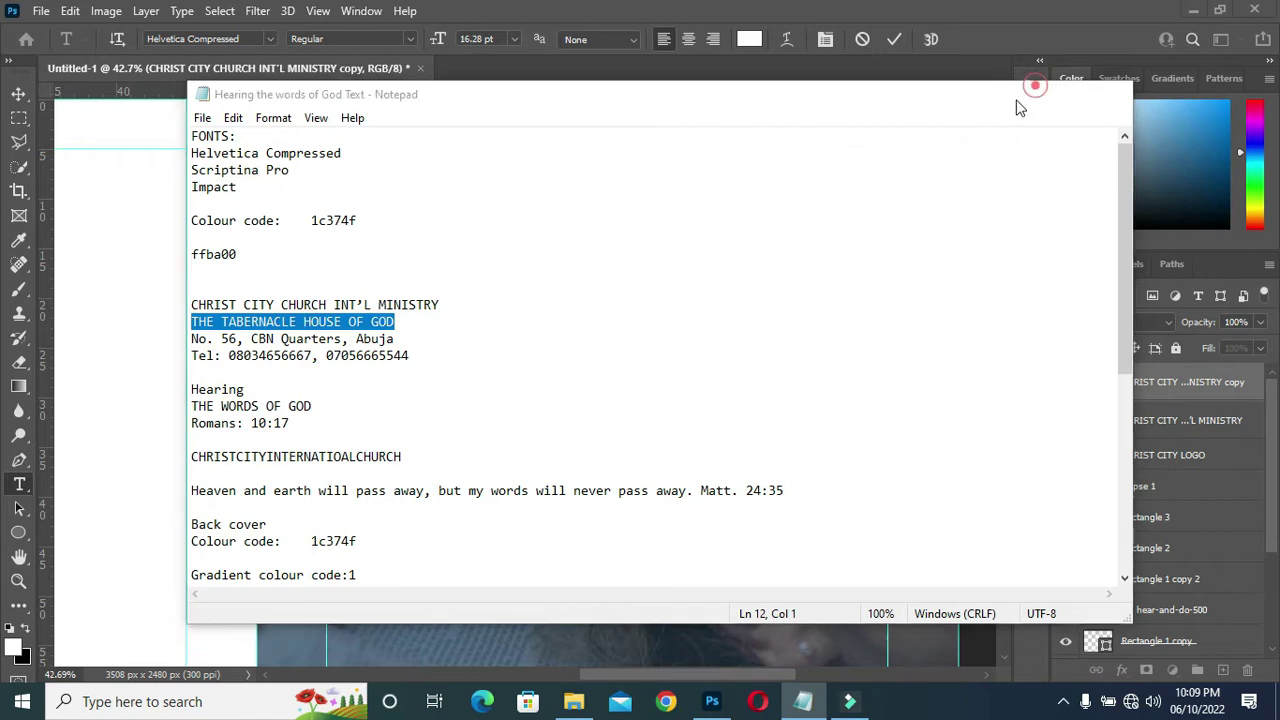
left_click(1028, 93)
type("THE TABERNACLE HOUSE OF GOD")
left_click(878, 44)
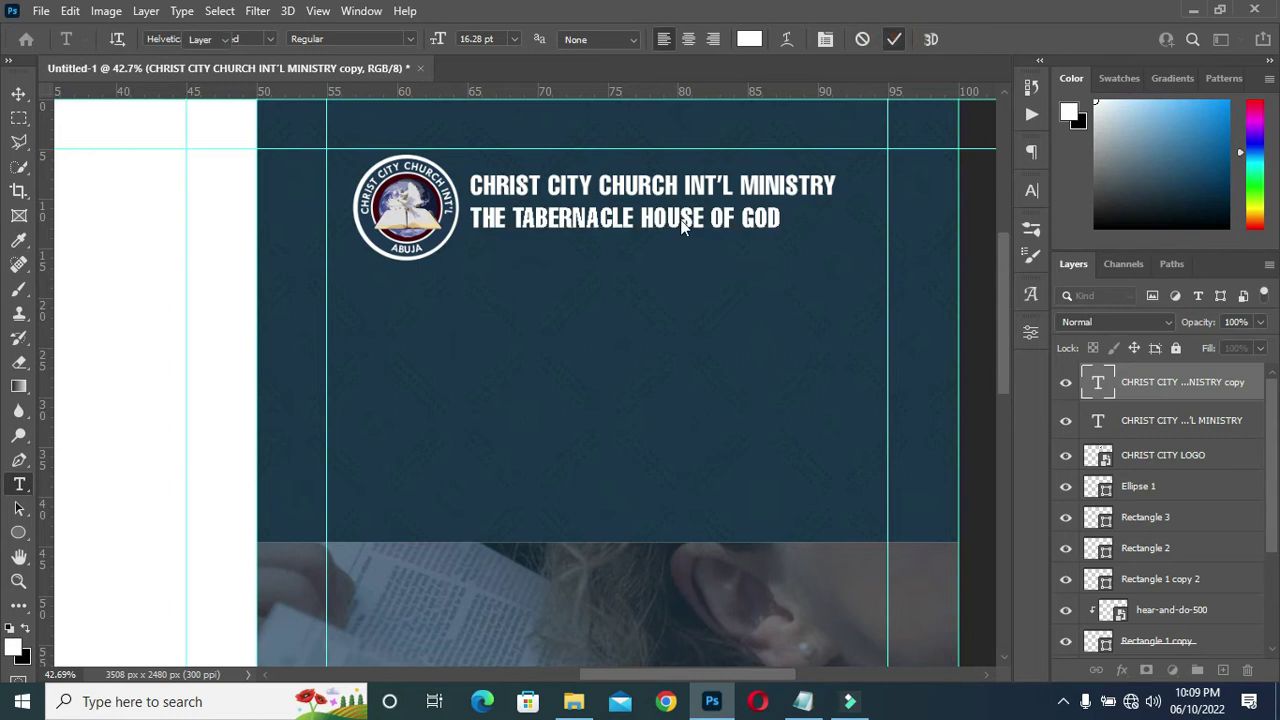
Nudge the second line with arrow keys so it sits just beneath the header.
key("v")
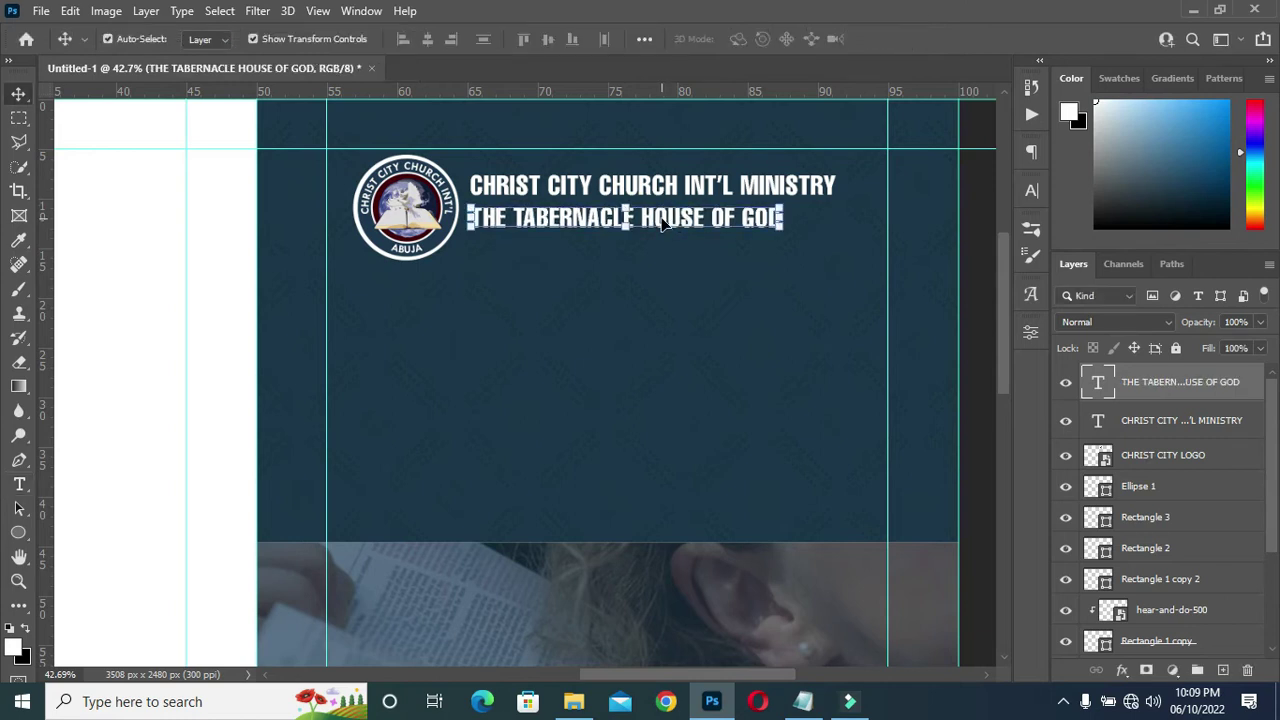
key("Up")
key("Up")
key("Up")
key("Up")
key("Up")
key("Up")
key("Up")
key("Up")
key("Up")
key("Up")
key("Up")
key("Up")
key("Up")
key("Up")
key("Up")
key("Up")
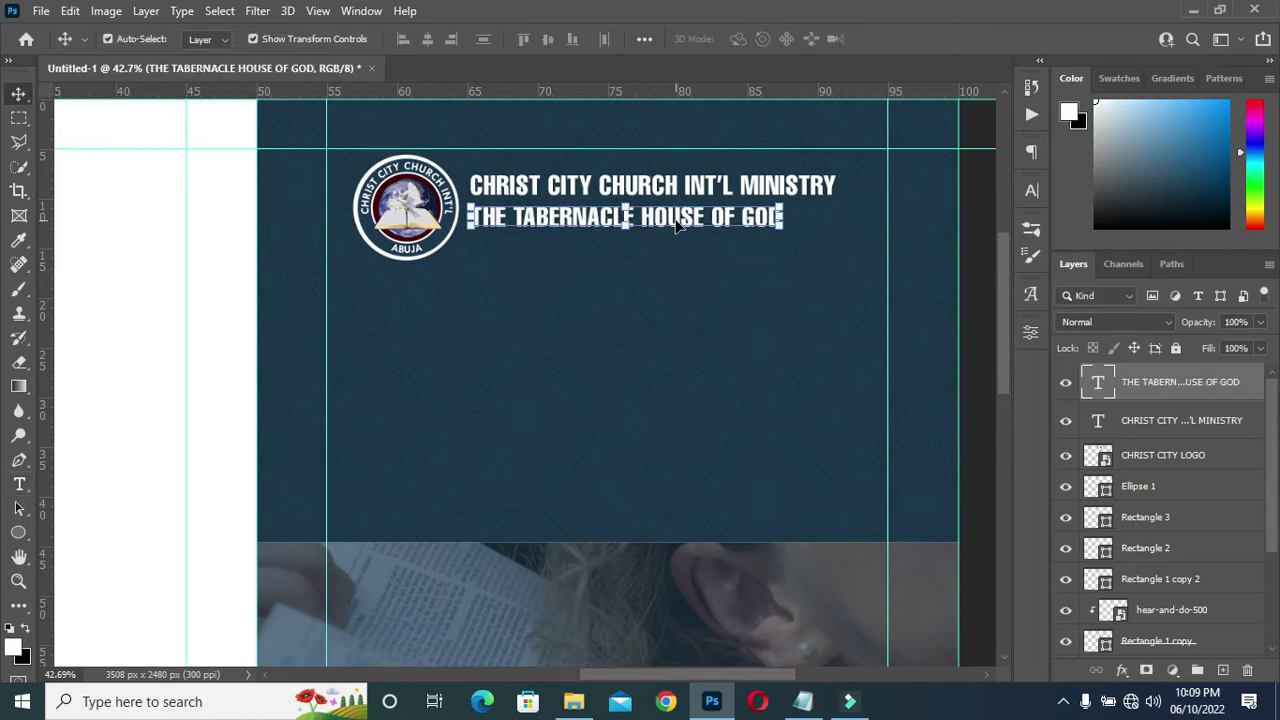
key("Up")
key("Up")
key("Up")
key("Up")
key("Up")
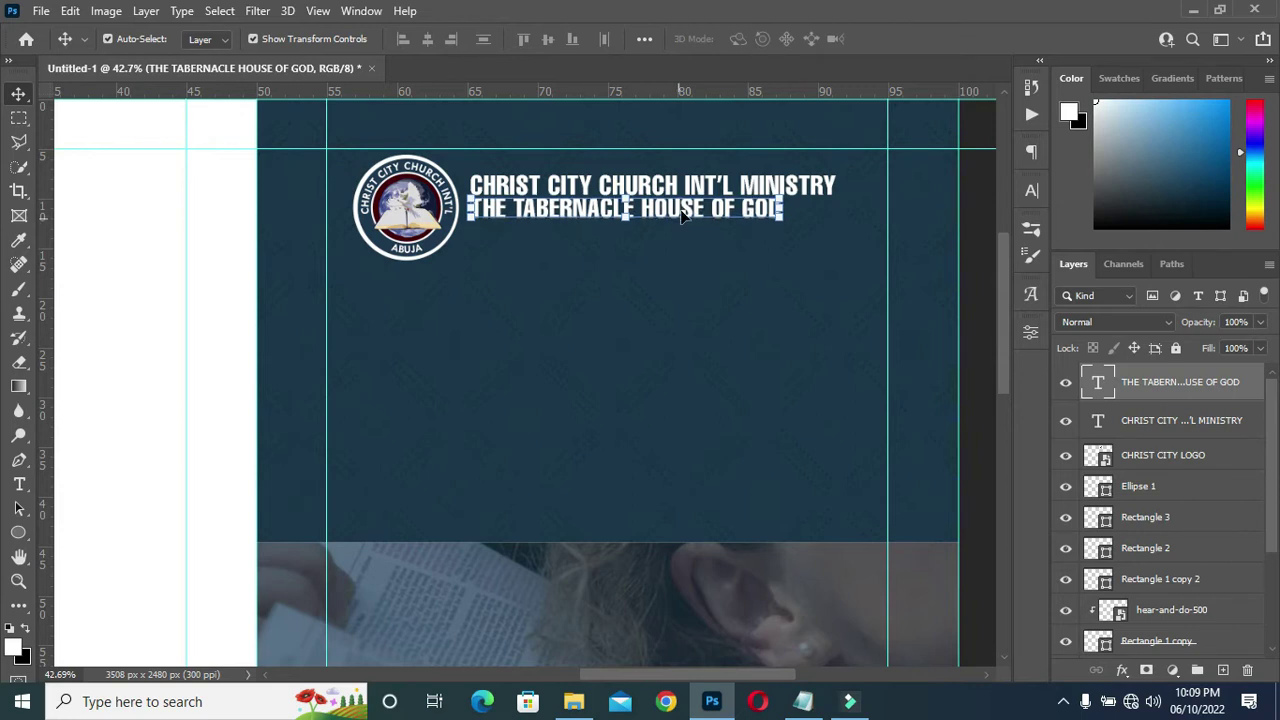
key("Down")
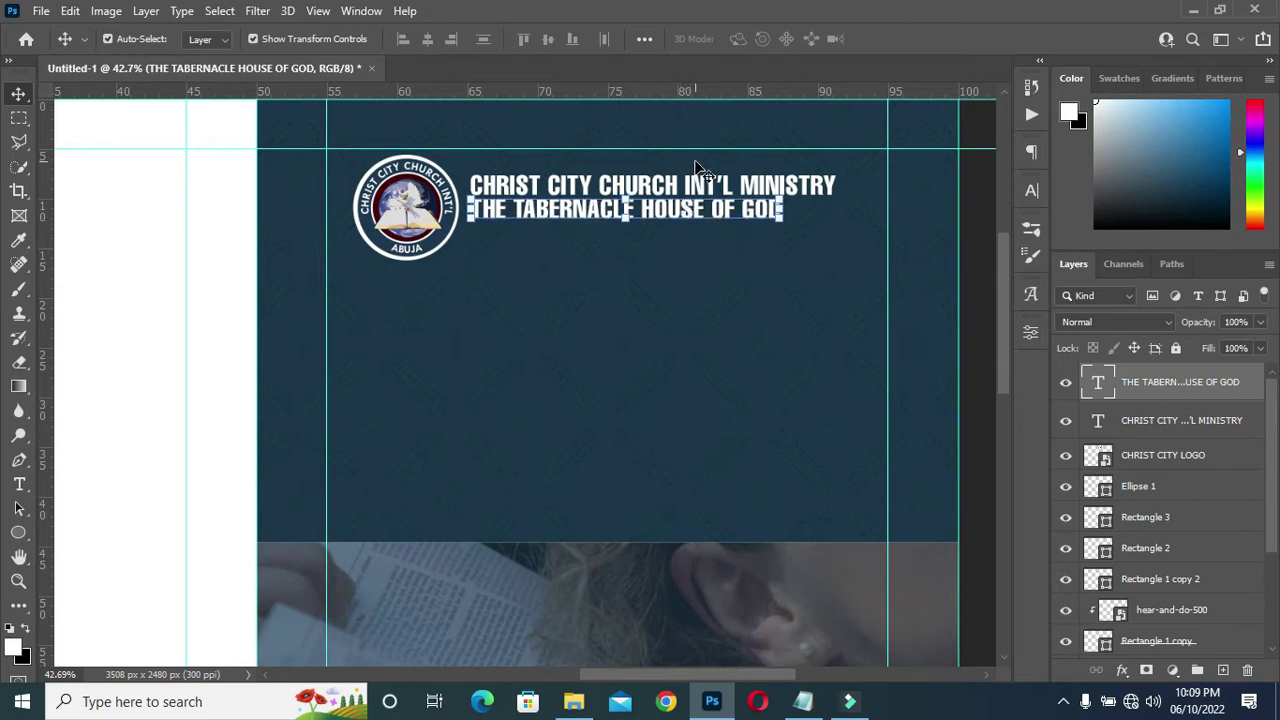
key("t")
left_click(749, 40)
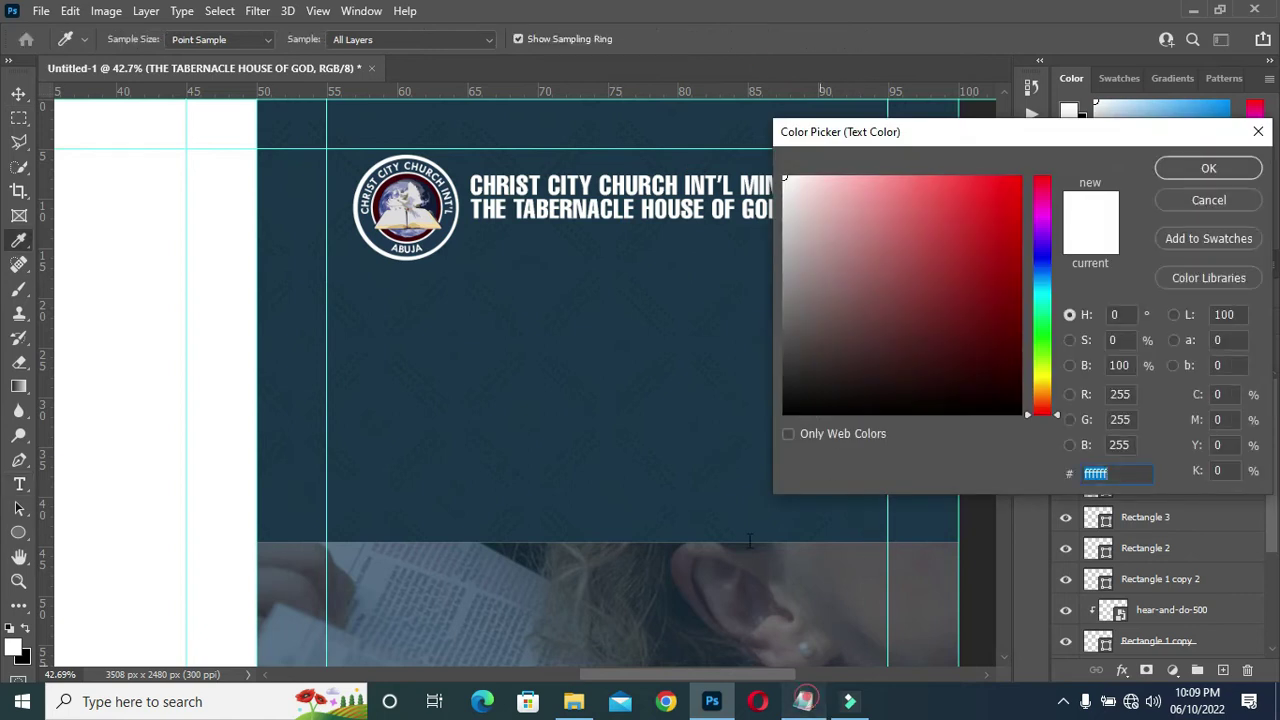
Copy ffba00 from the notes and apply it as the tagline's text colour.
left_click(805, 701)
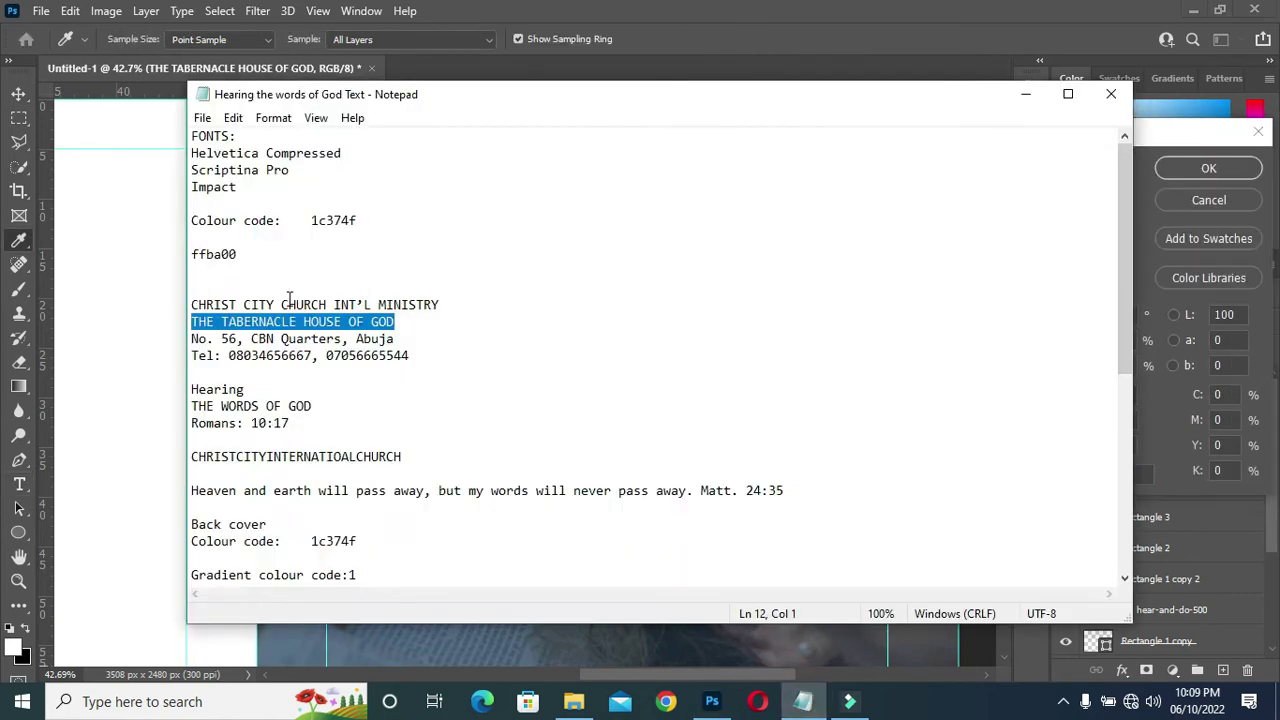
double_click(241, 253)
key("ctrl+c")
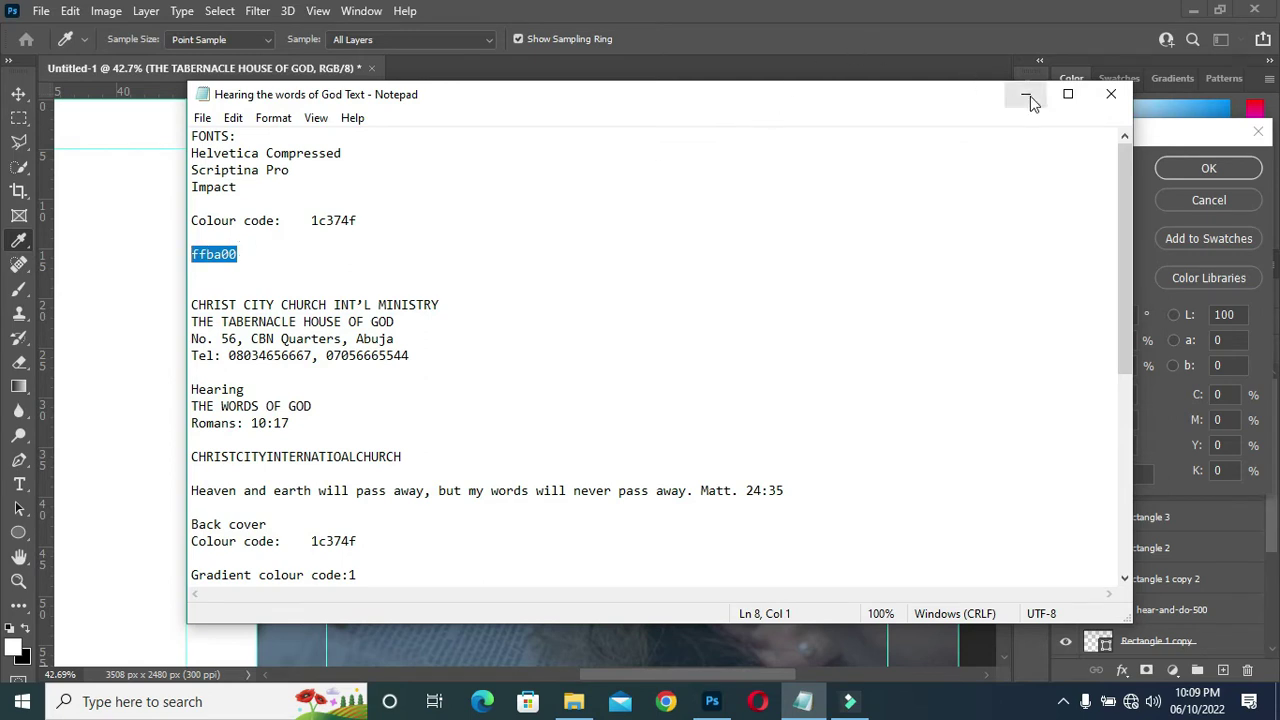
left_click(1025, 94)
left_click(1078, 472)
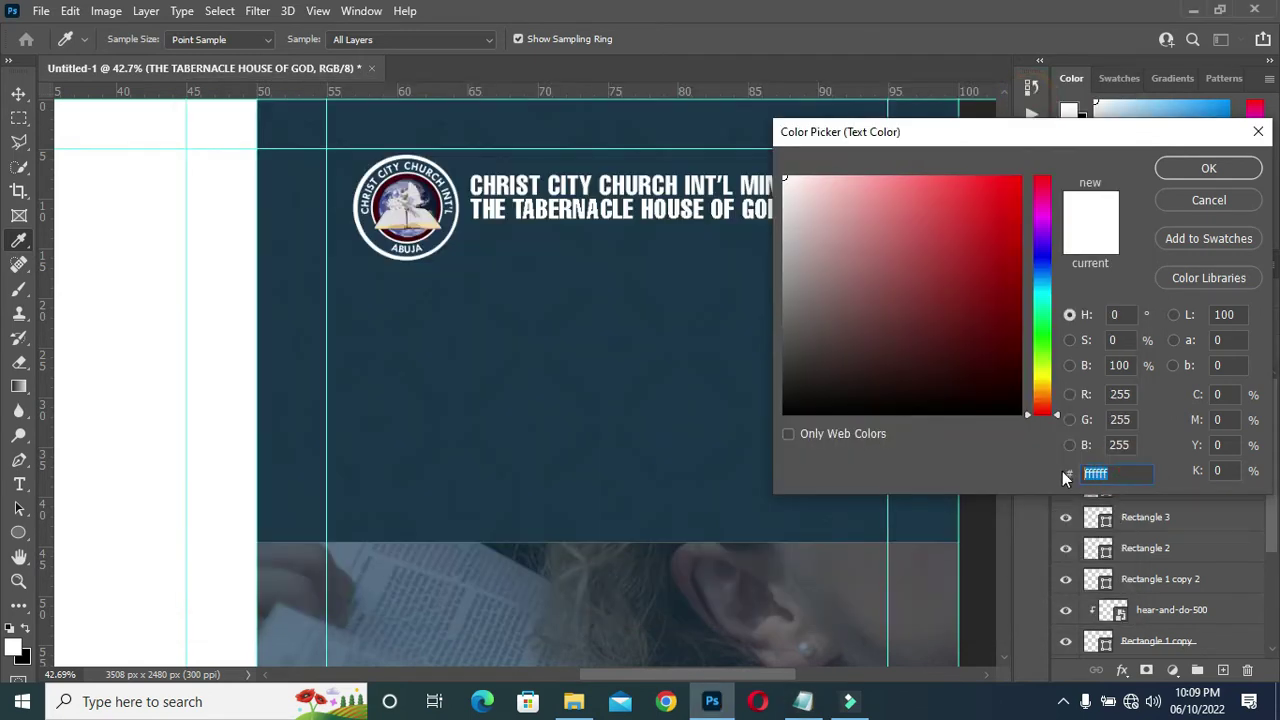
key("ctrl+v")
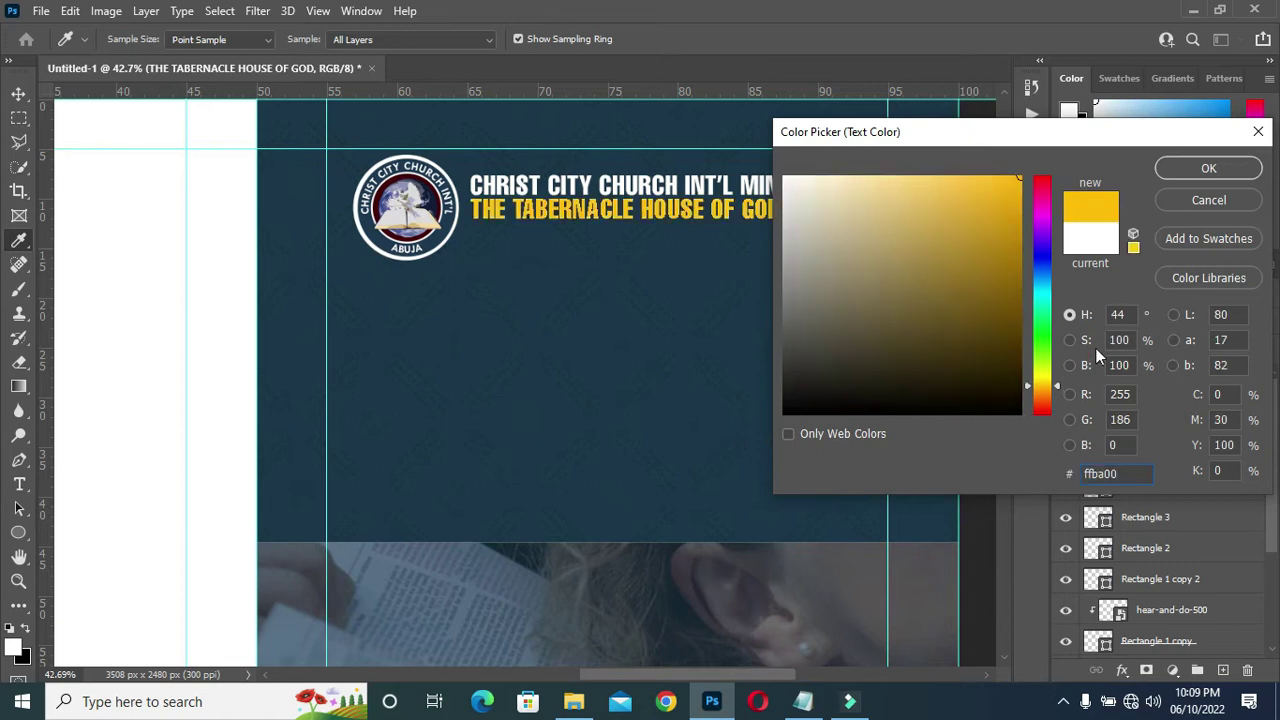
left_click(1230, 176)
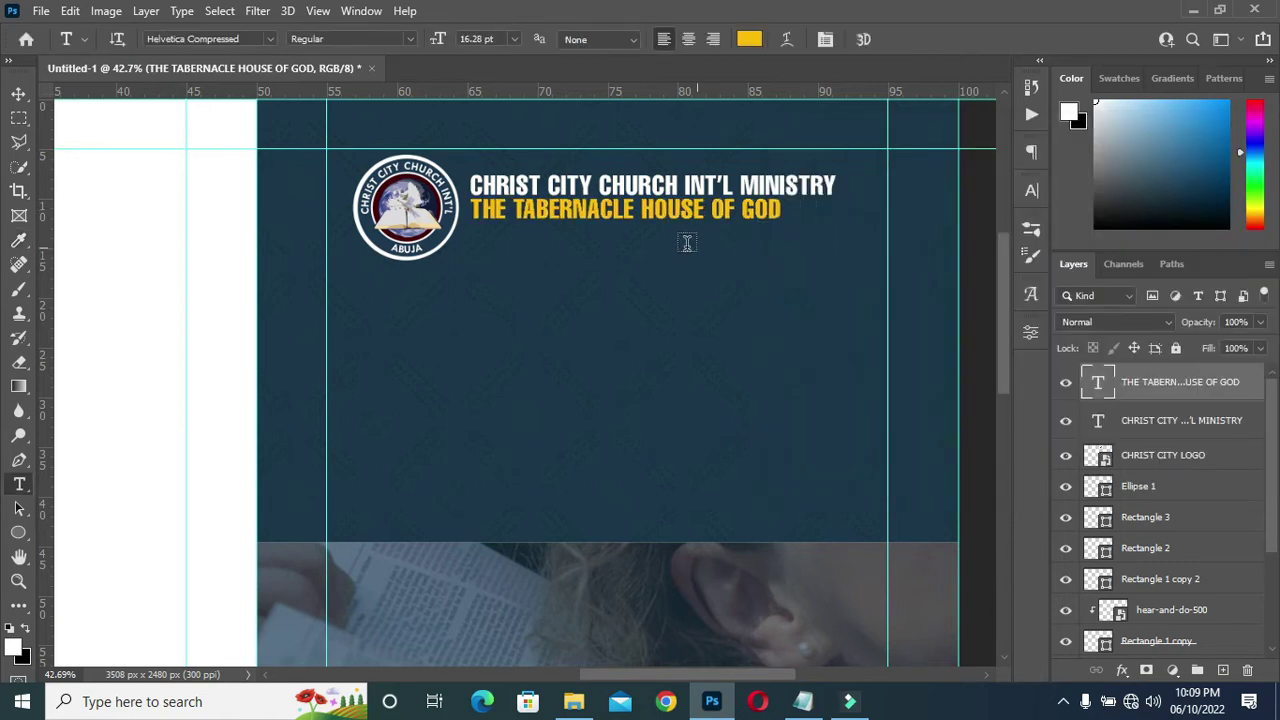
left_click(19, 93)
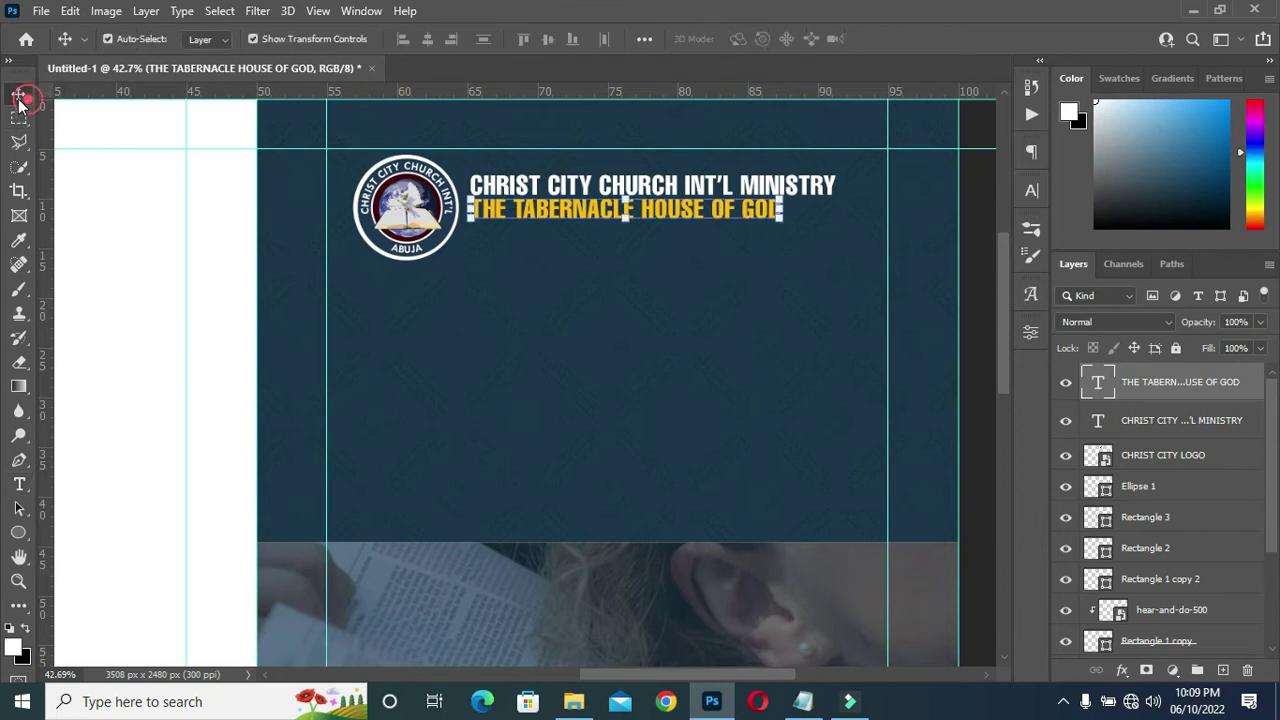
Copy the church's address line from the Notepad notes.
left_click(988, 356)
scroll(700, 262, "down", 1)
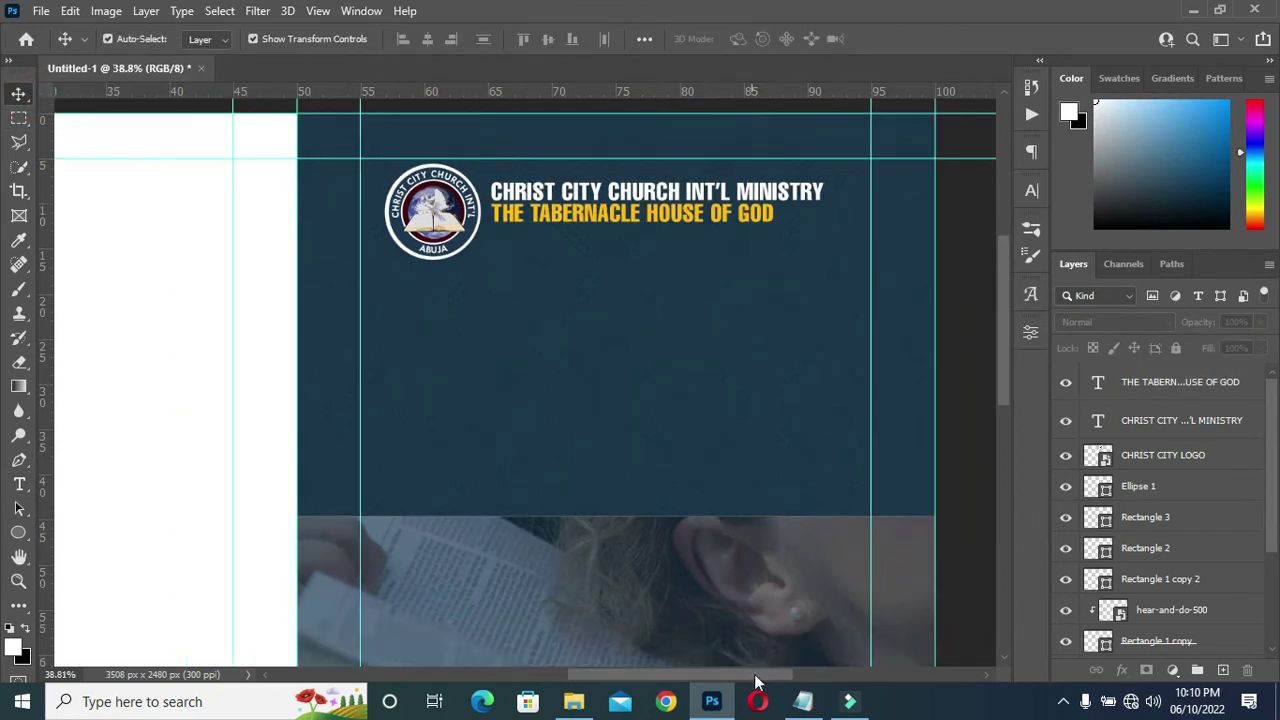
left_click(803, 701)
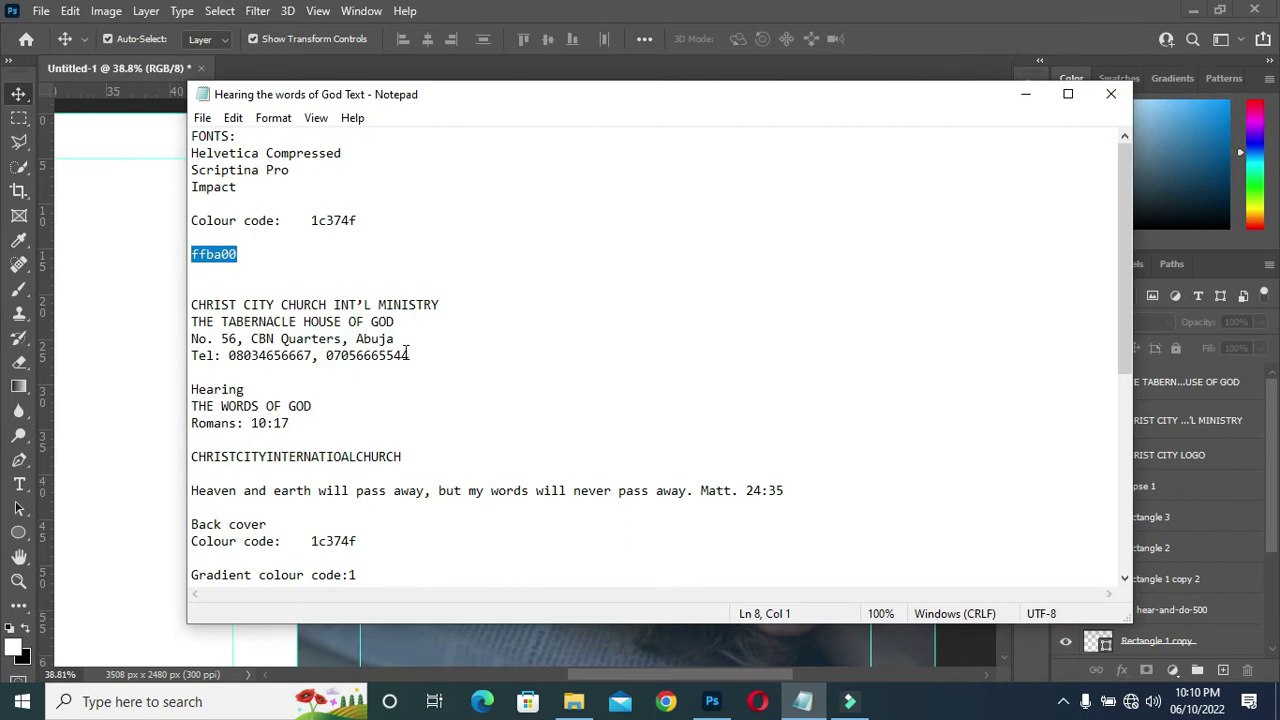
left_click_drag(413, 343, 262, 341)
left_click_drag(400, 343, 193, 340)
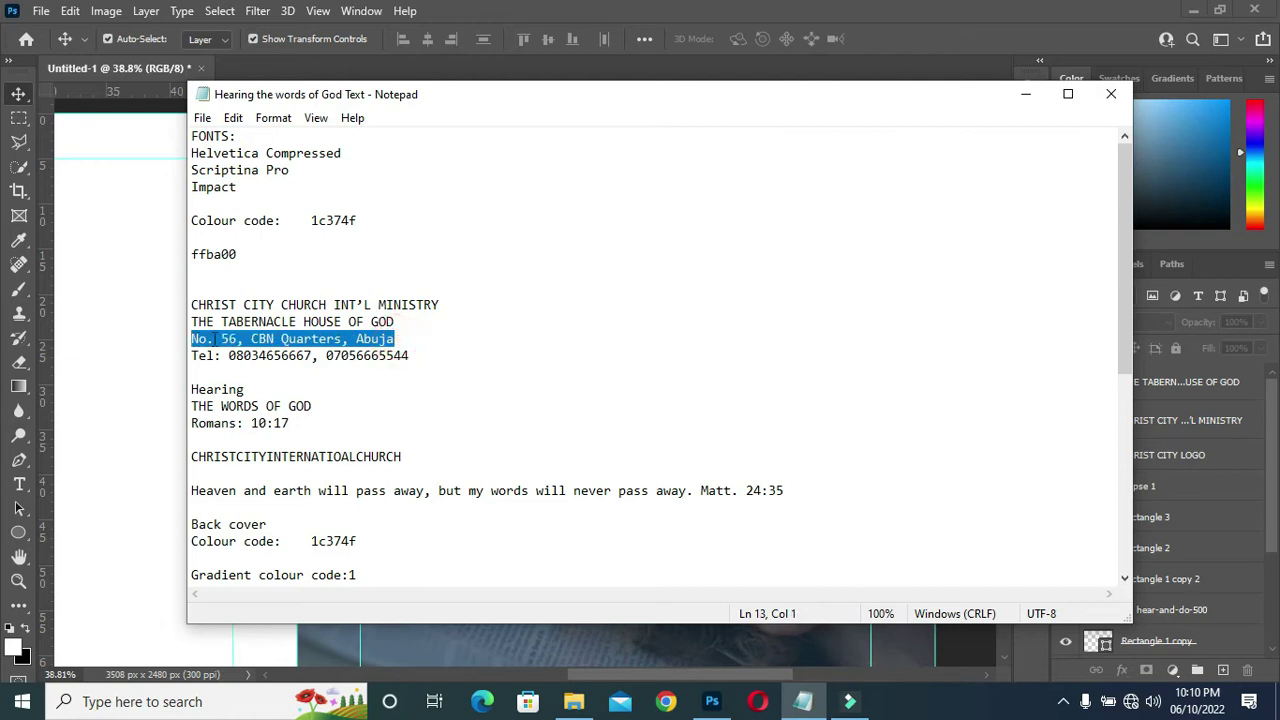
left_click(1025, 94)
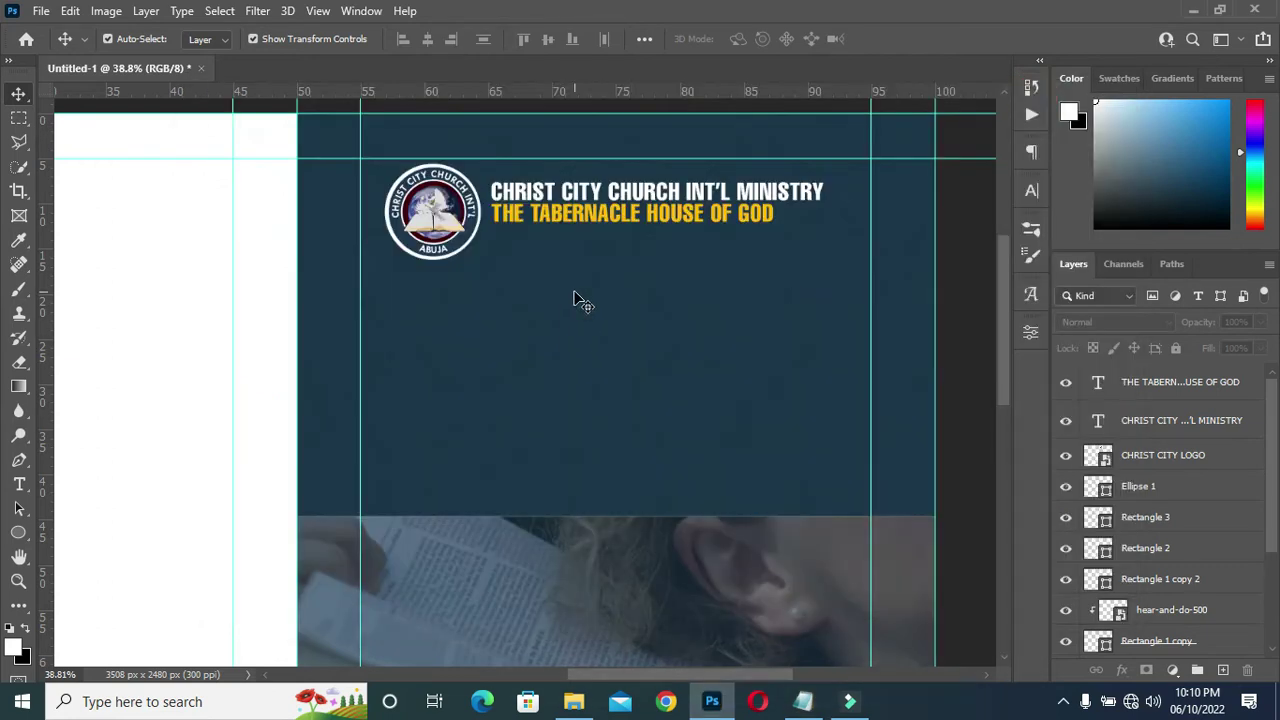
Paste the address as a new text line below the tagline in Adelon Serial.
key("t")
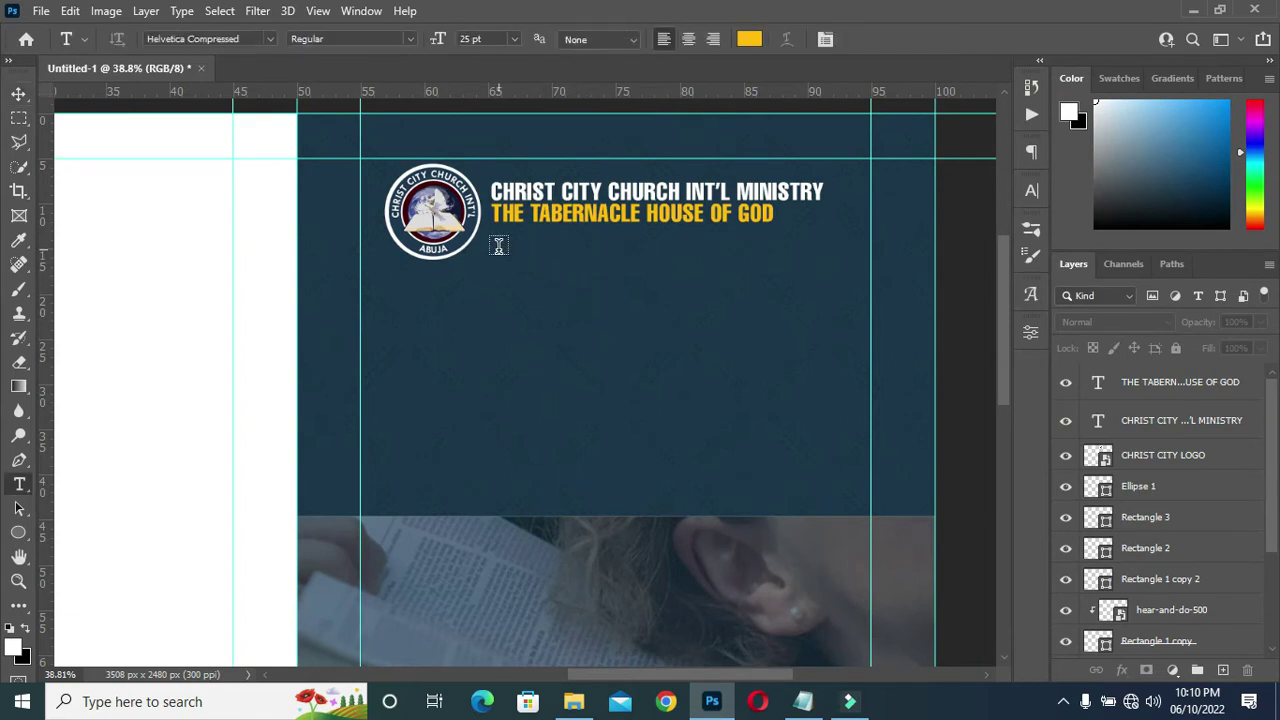
left_click(498, 240)
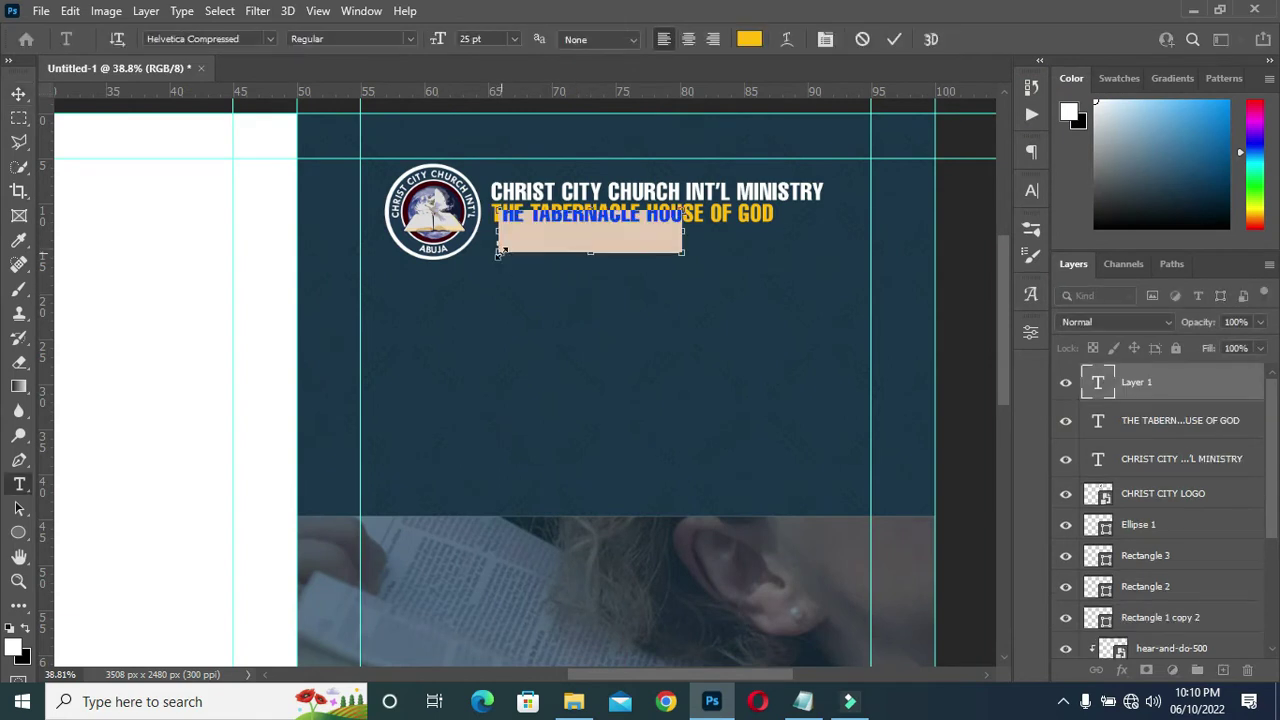
type("No. 56, CBN Quarters, Abuja")
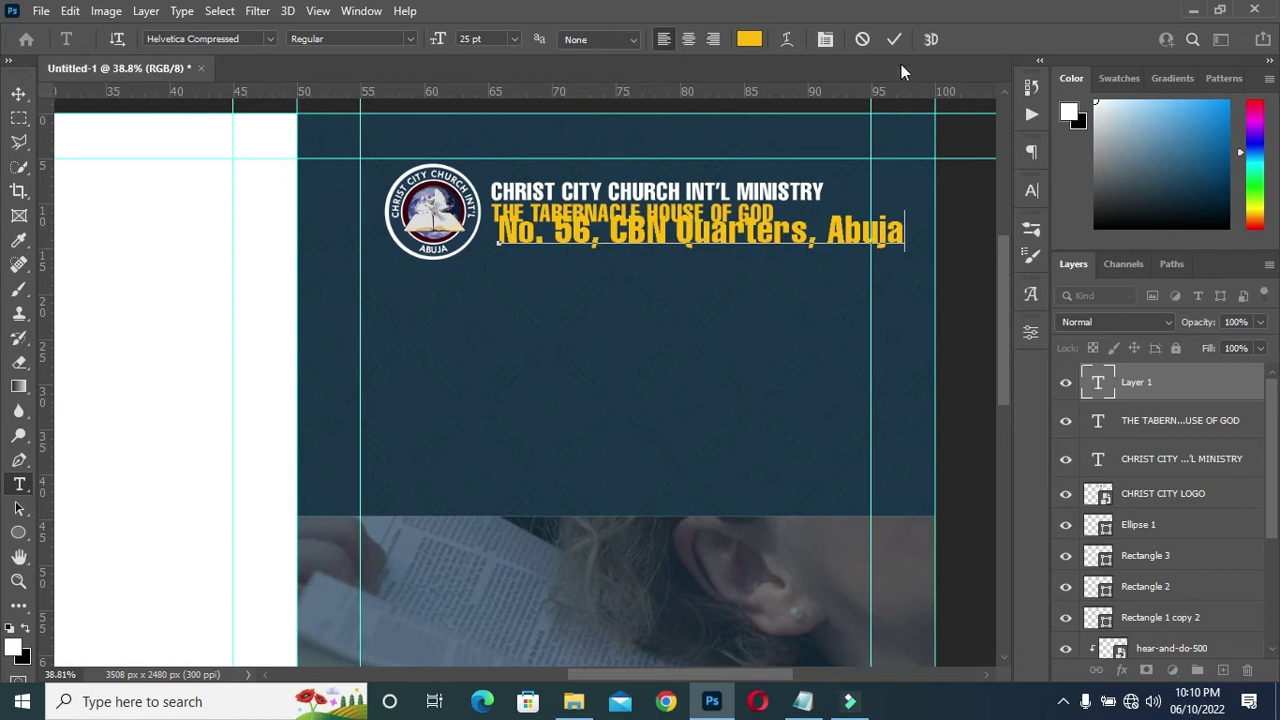
left_click(895, 40)
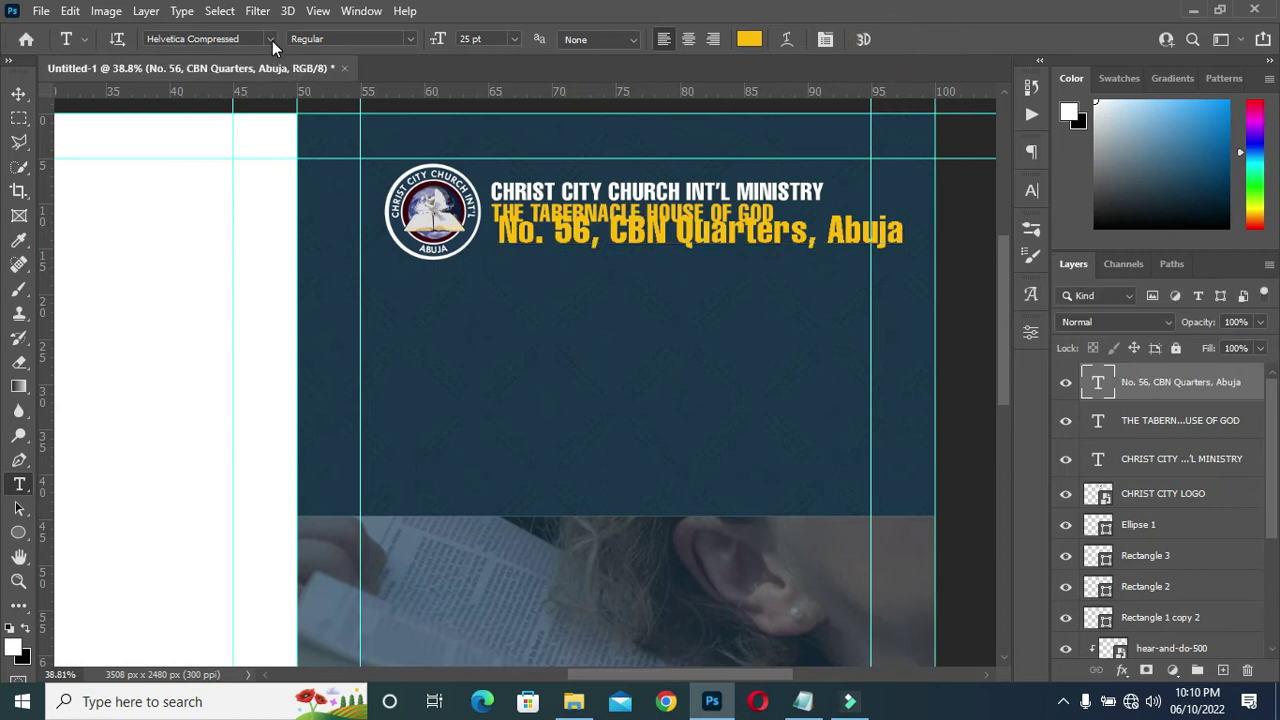
left_click(270, 39)
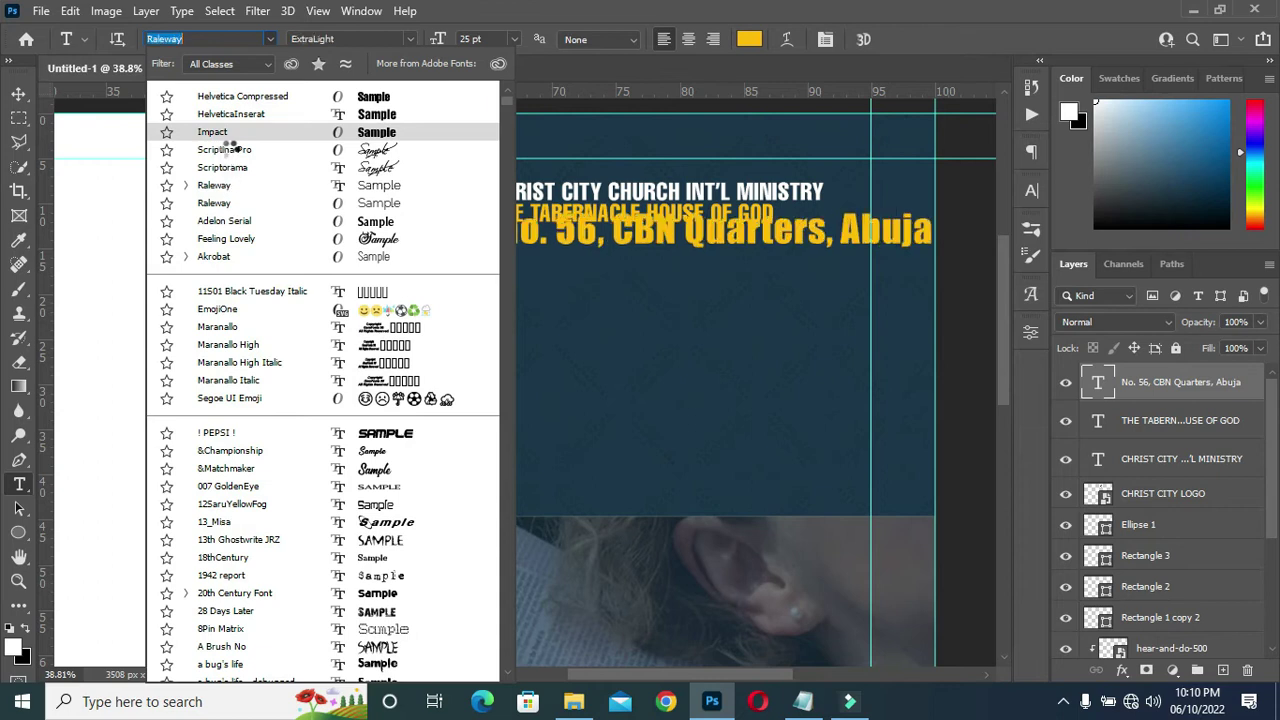
left_click(227, 222)
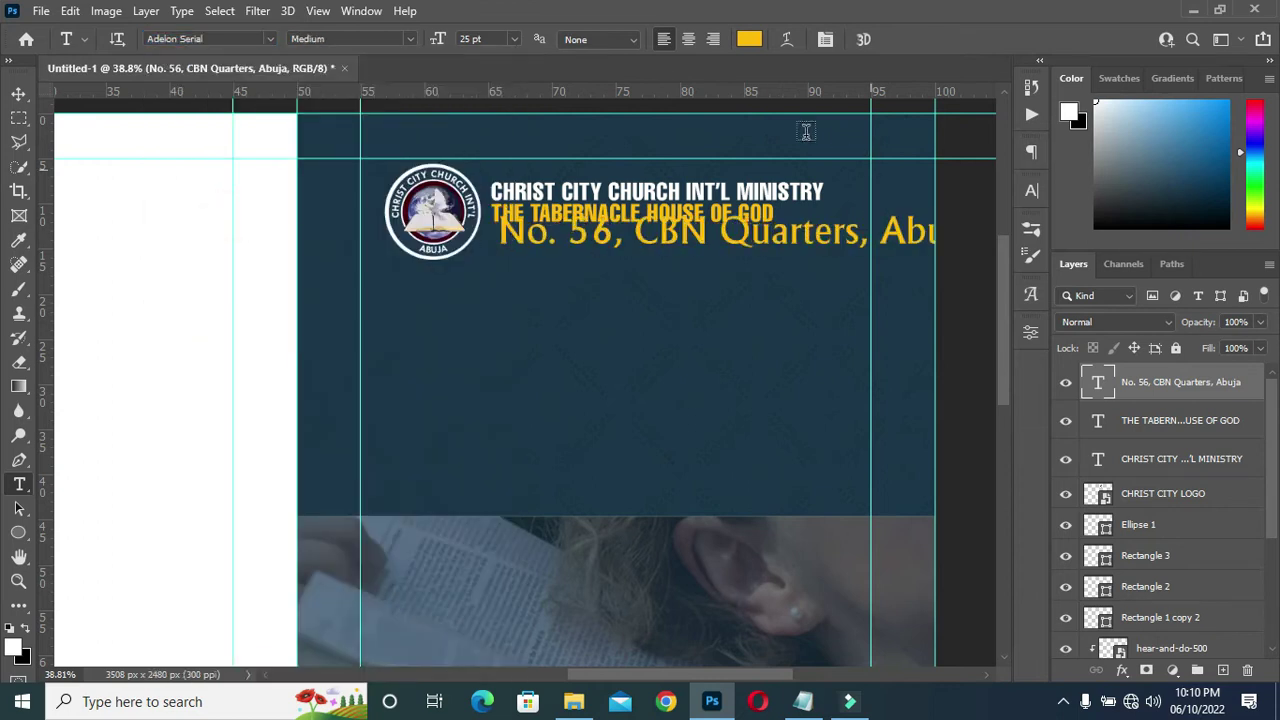
Scale the address line down to about 58% and nudge it slightly lower.
left_click(18, 93)
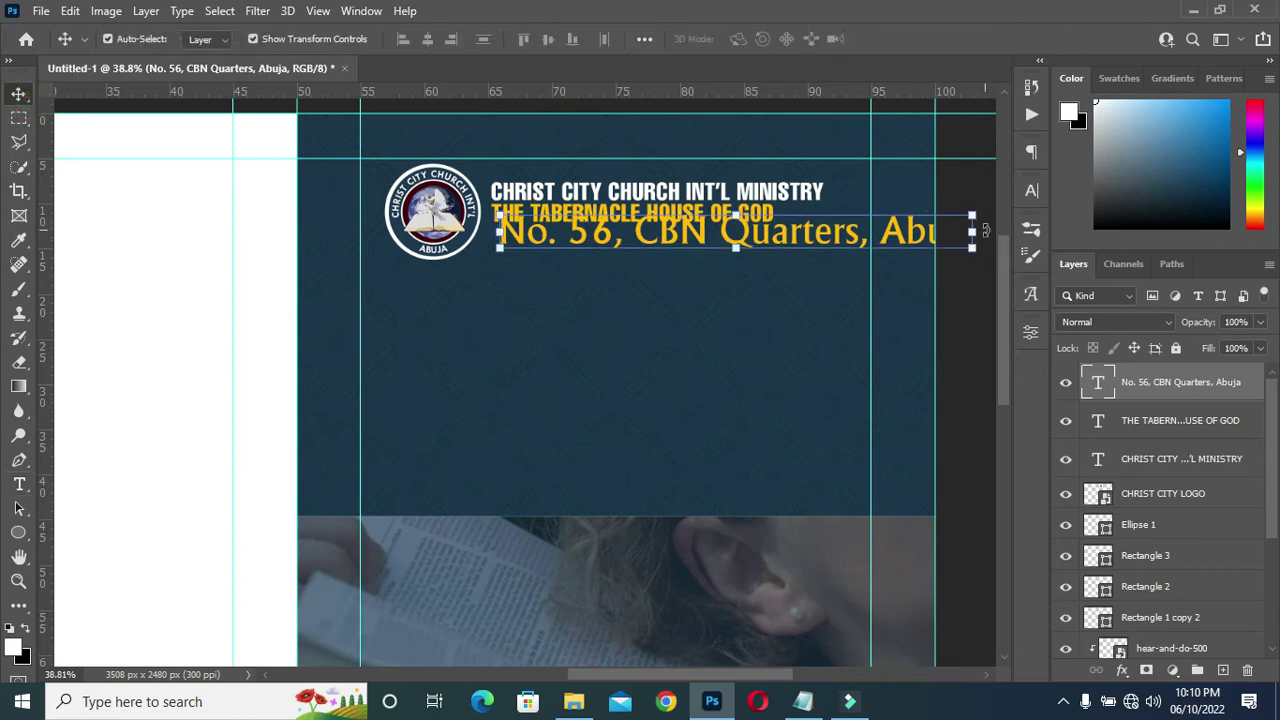
left_click_drag(970, 231, 773, 243)
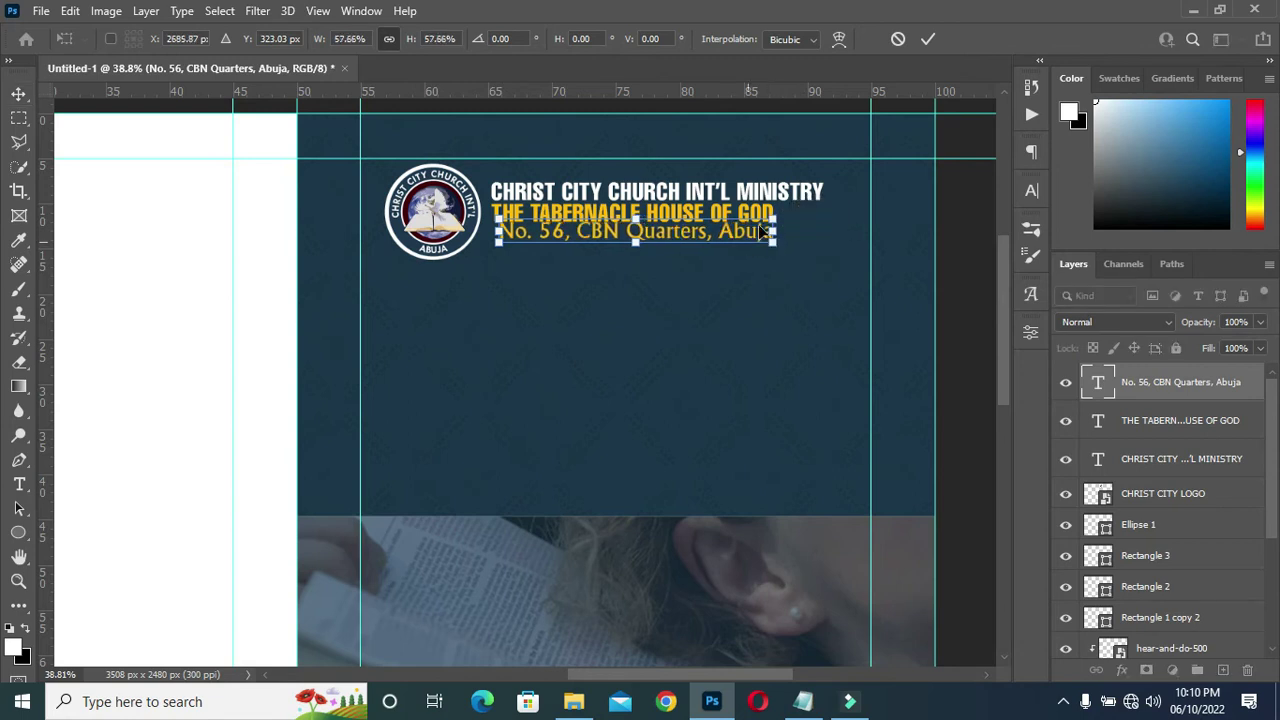
left_click(928, 40)
key("Down")
key("Down")
key("Down")
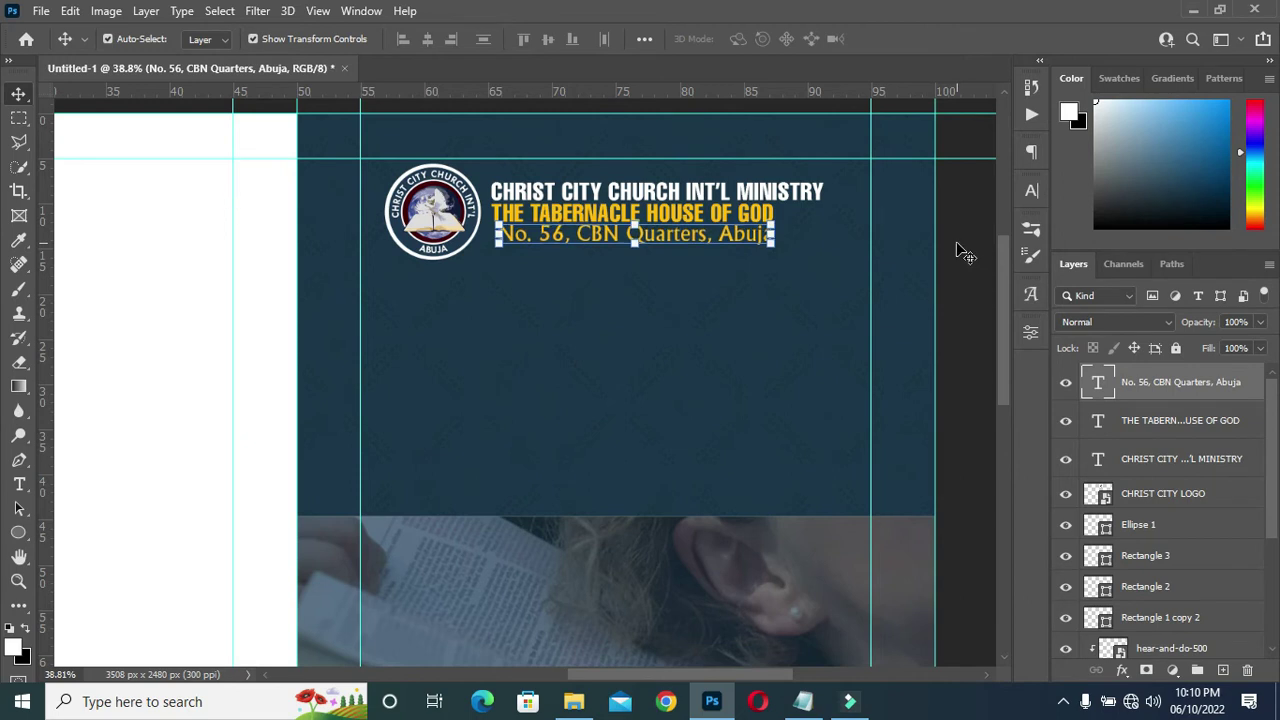
left_click(962, 252)
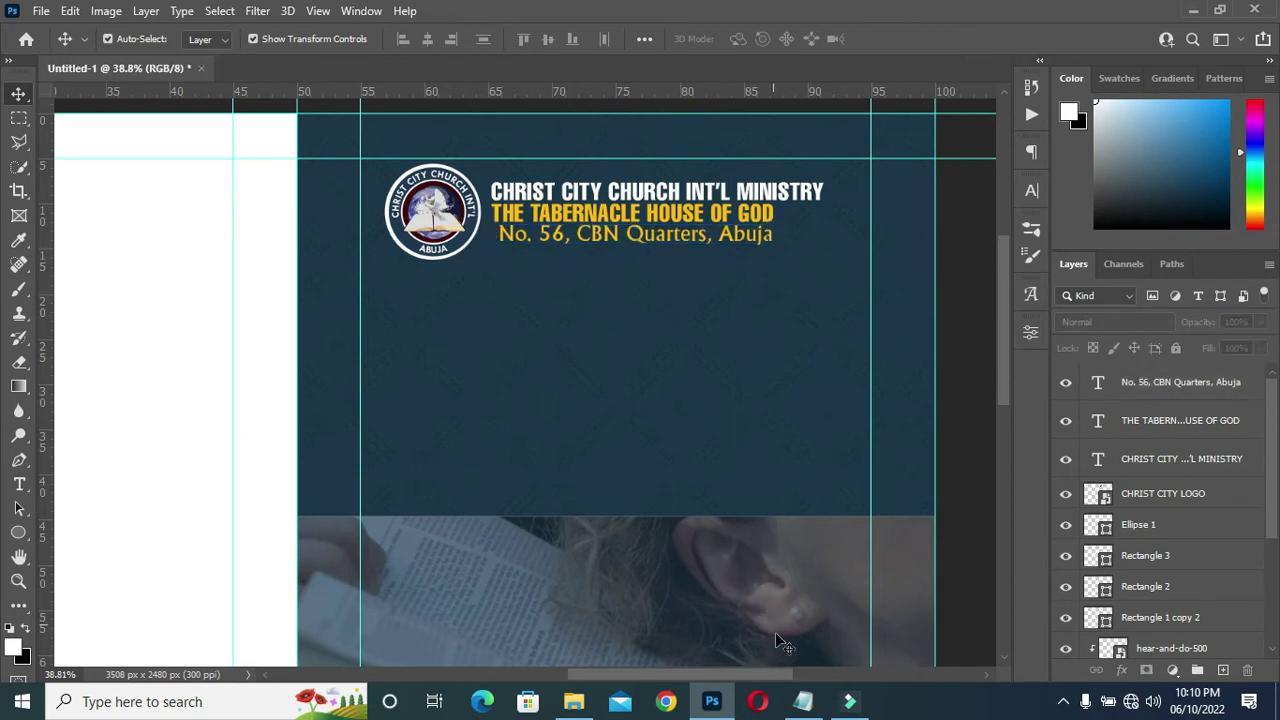
mouse_move(800, 701)
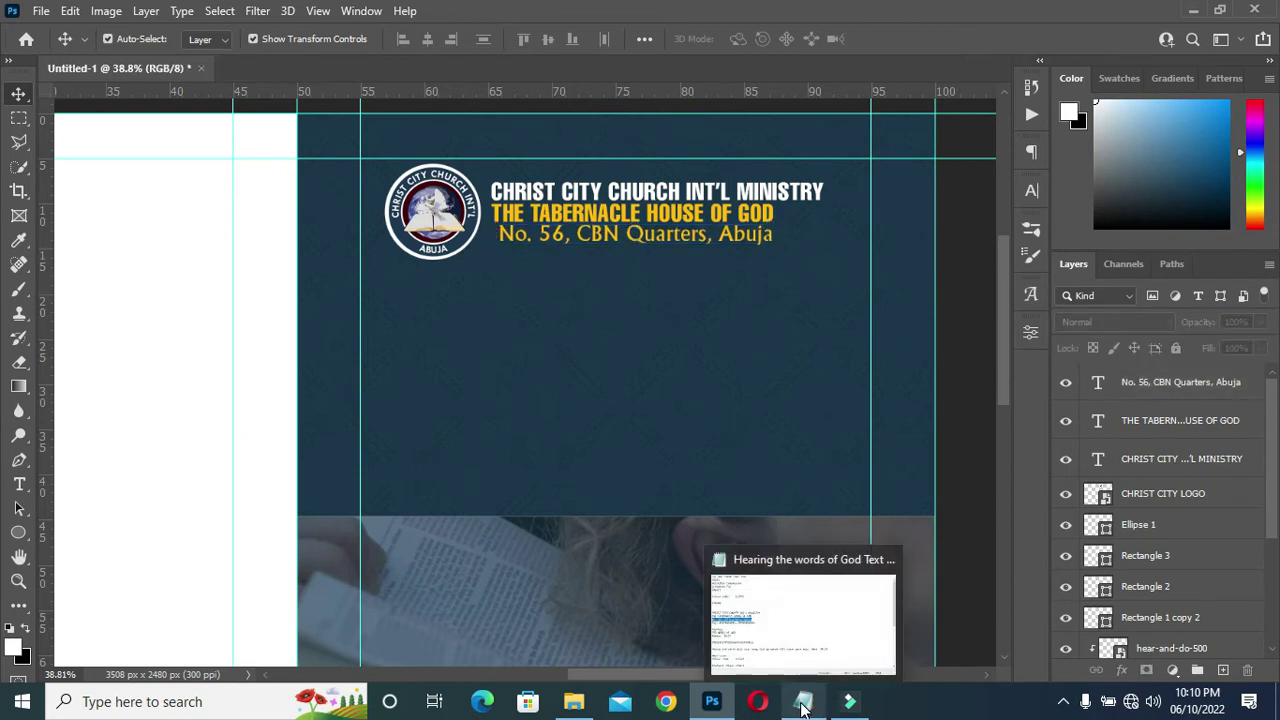
Duplicate the address line below it and replace the text with the copied telephone numbers.
left_click(803, 703)
left_click_drag(420, 355, 193, 350)
key("ctrl+c")
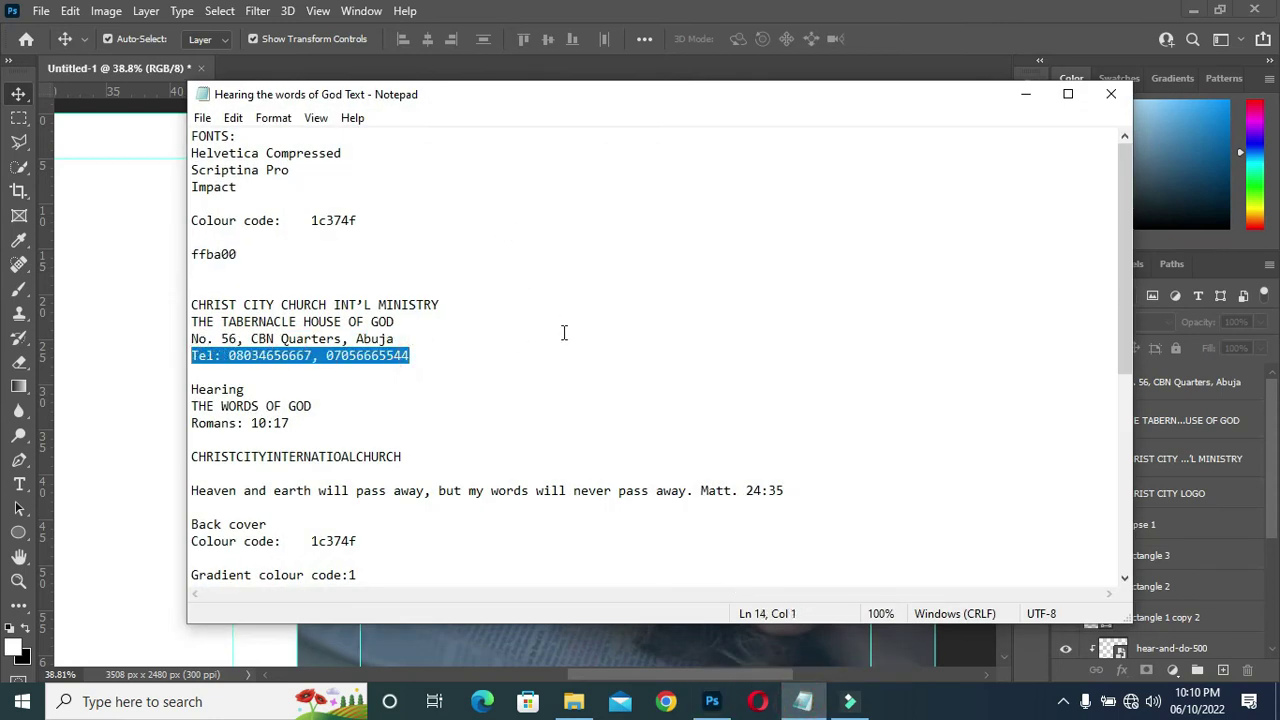
left_click(1025, 94)
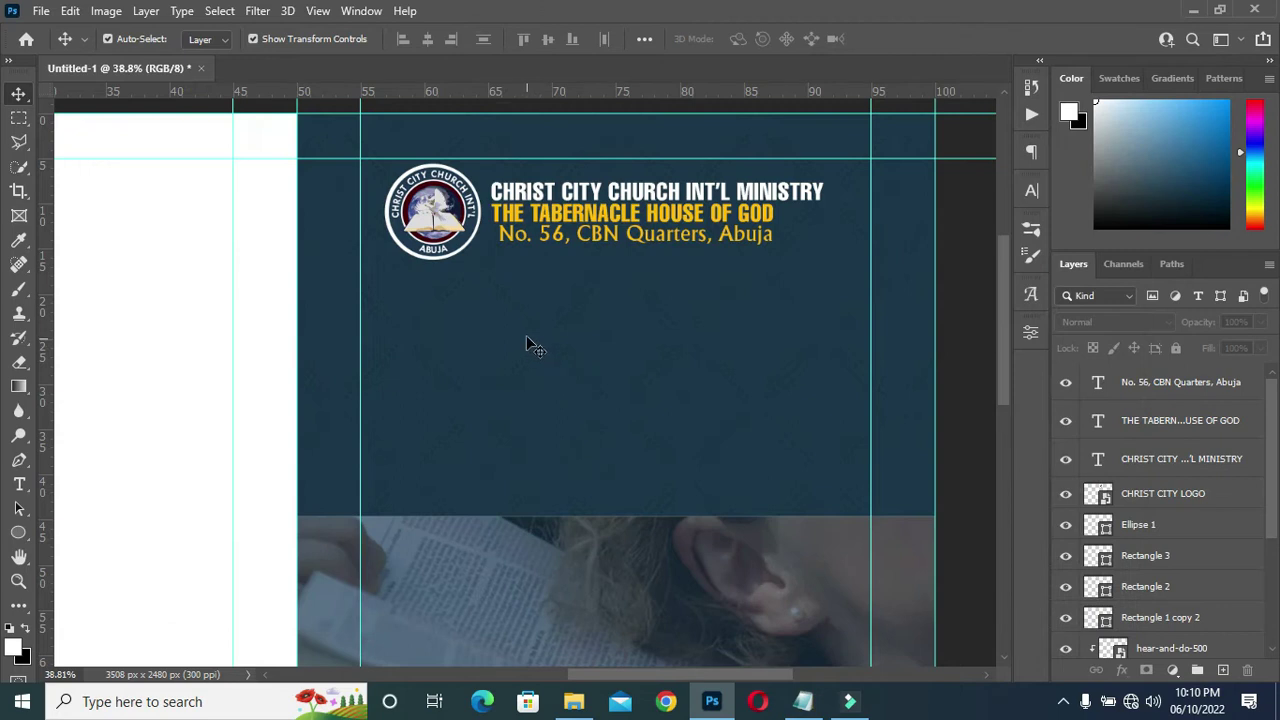
left_click(655, 243)
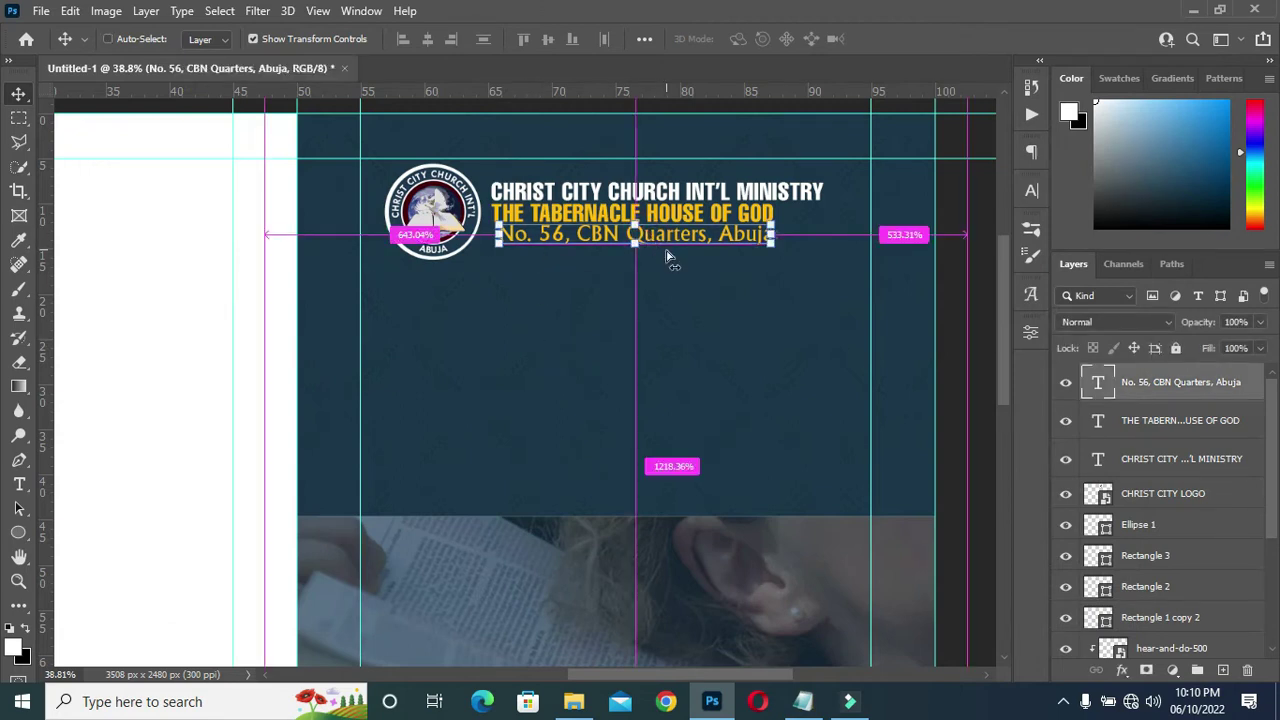
key("ctrl+j")
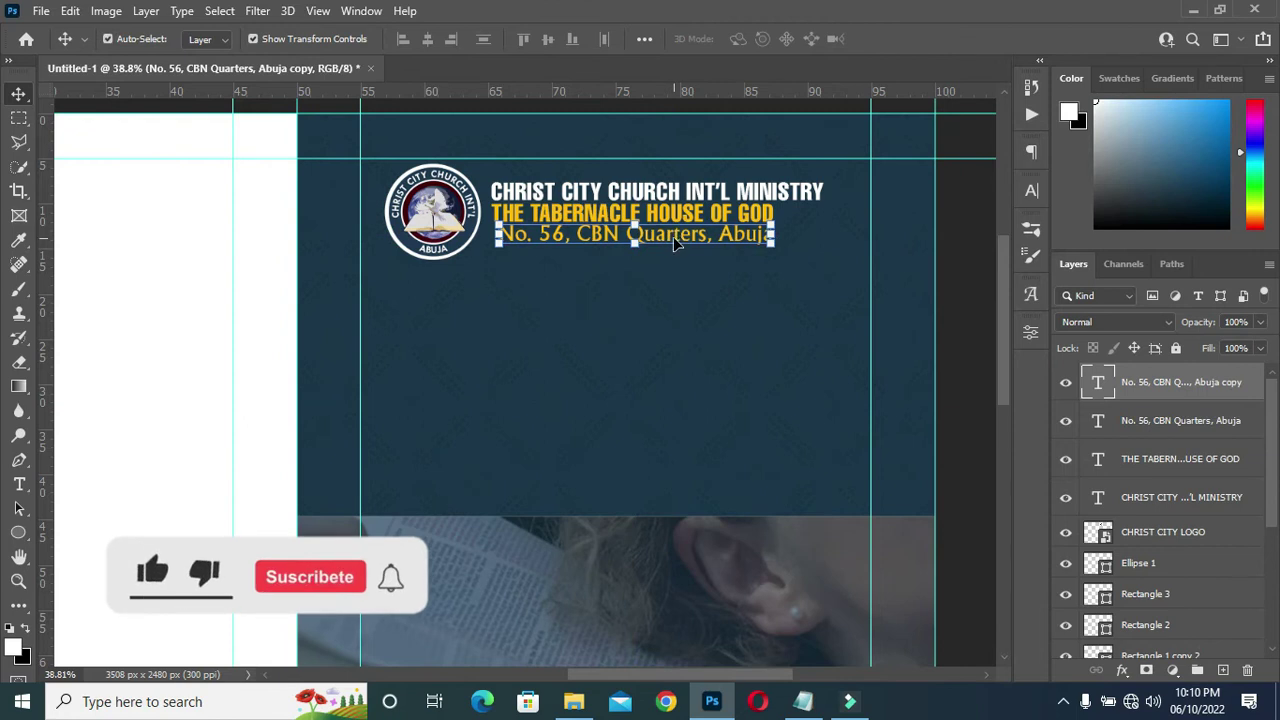
left_click_drag(675, 243, 675, 260)
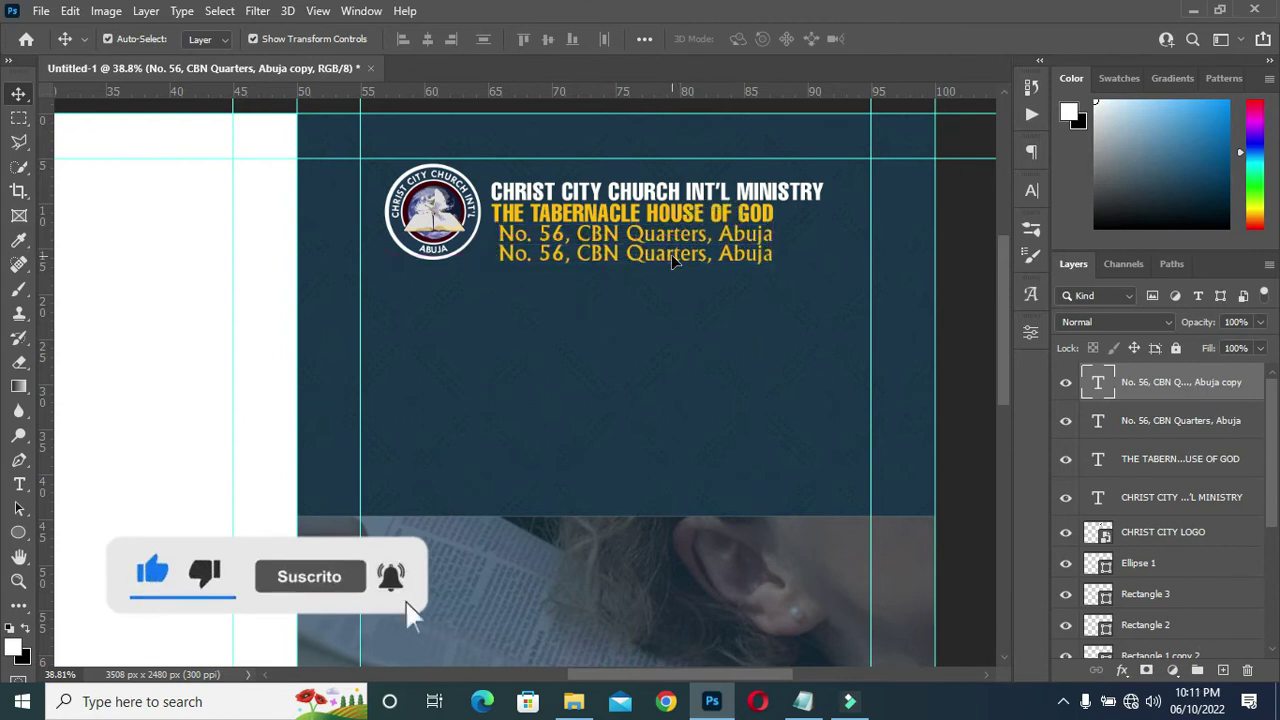
double_click(673, 257)
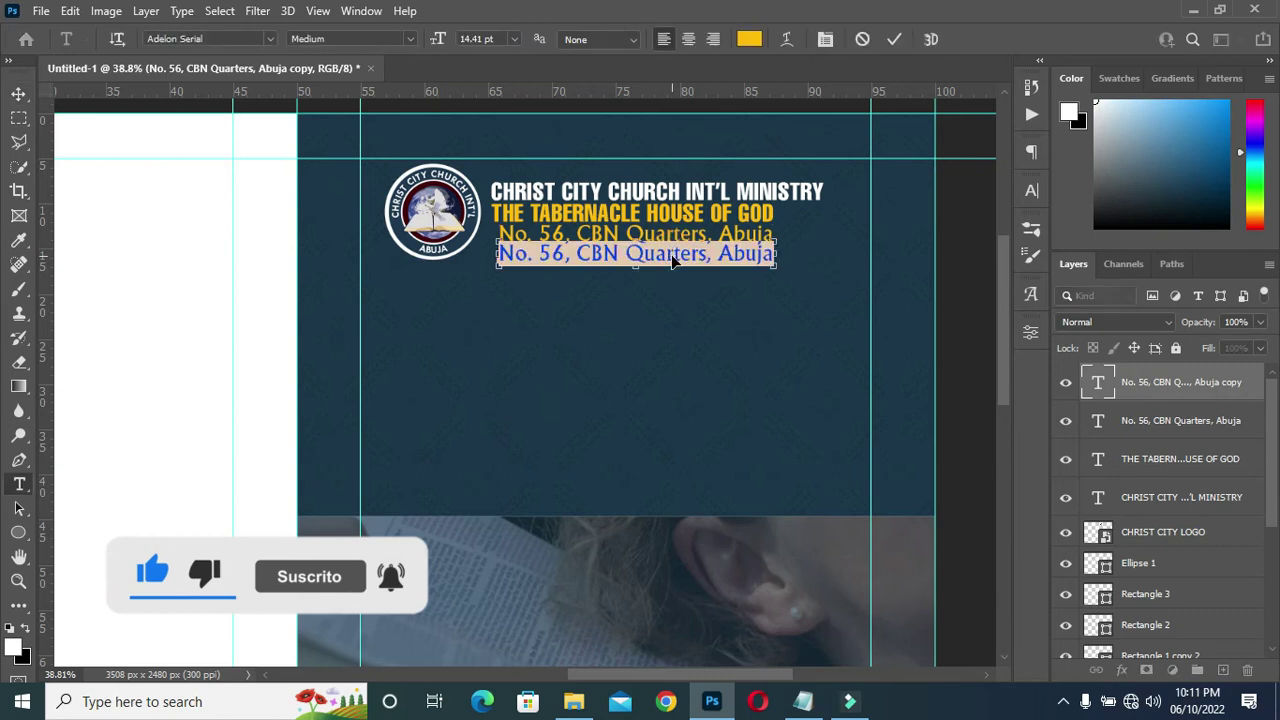
key("ctrl+v")
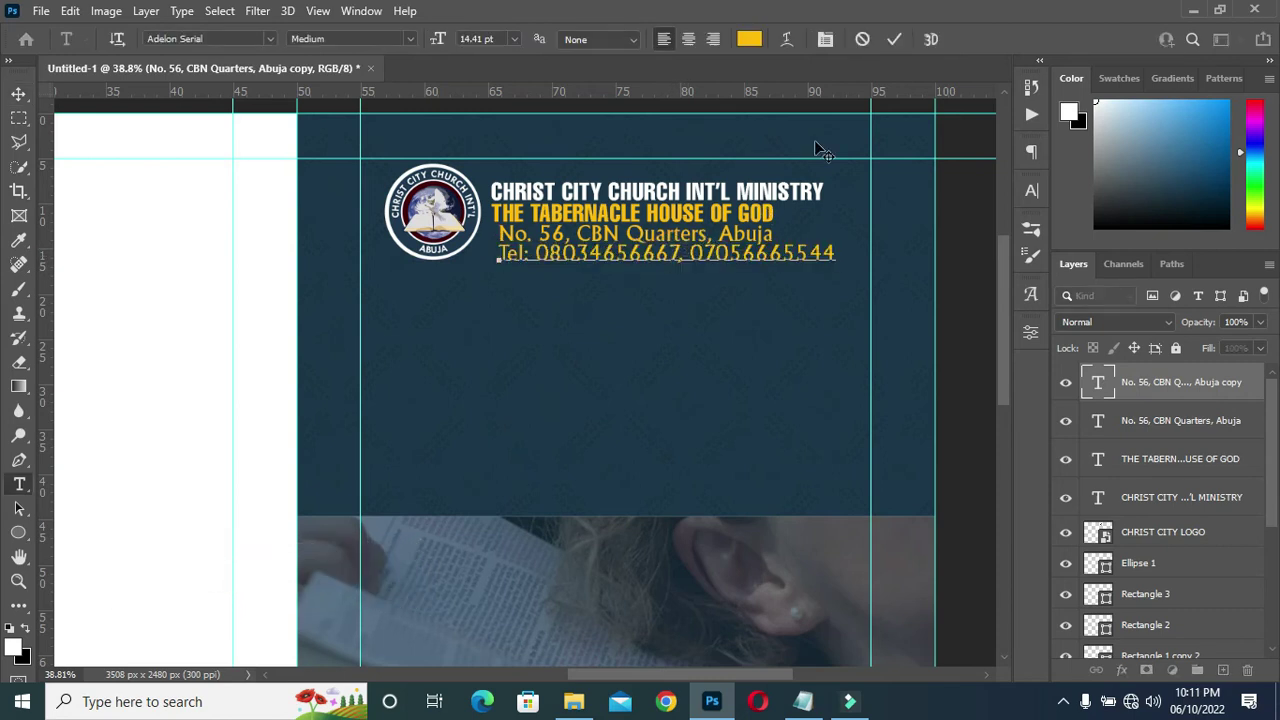
left_click(894, 39)
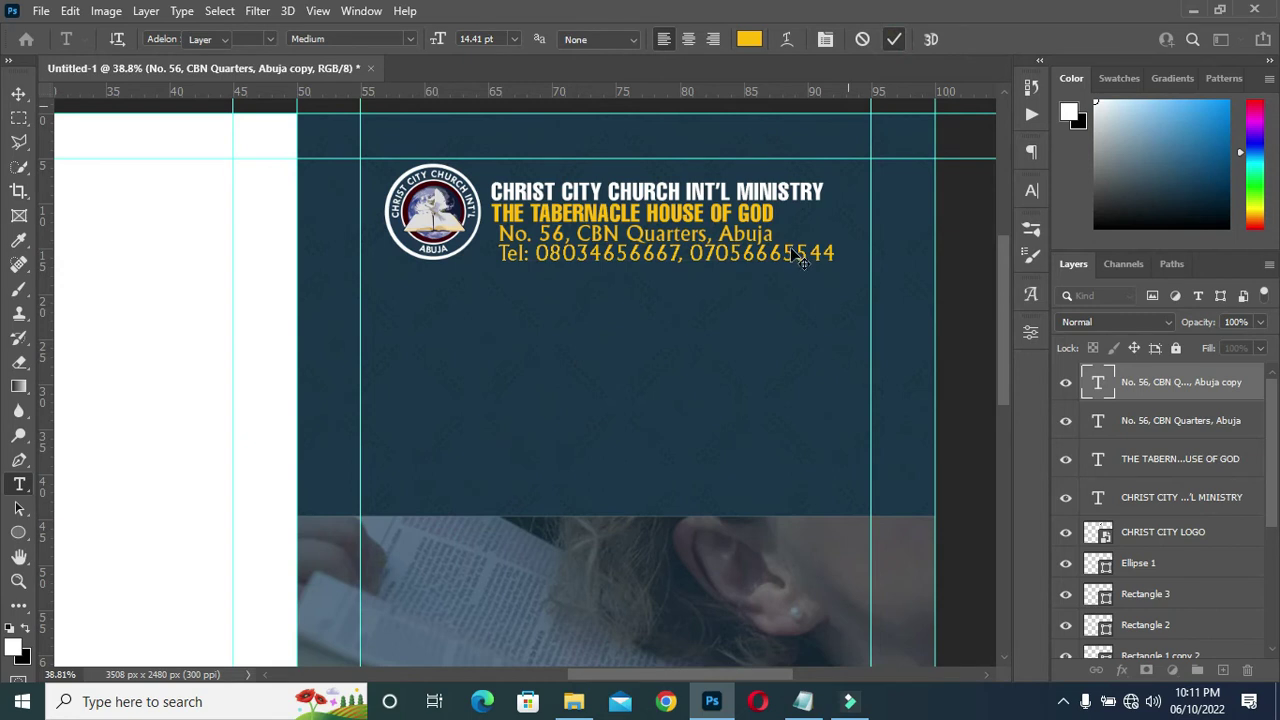
Scale the telephone line to about 81% to match the address width.
key("v")
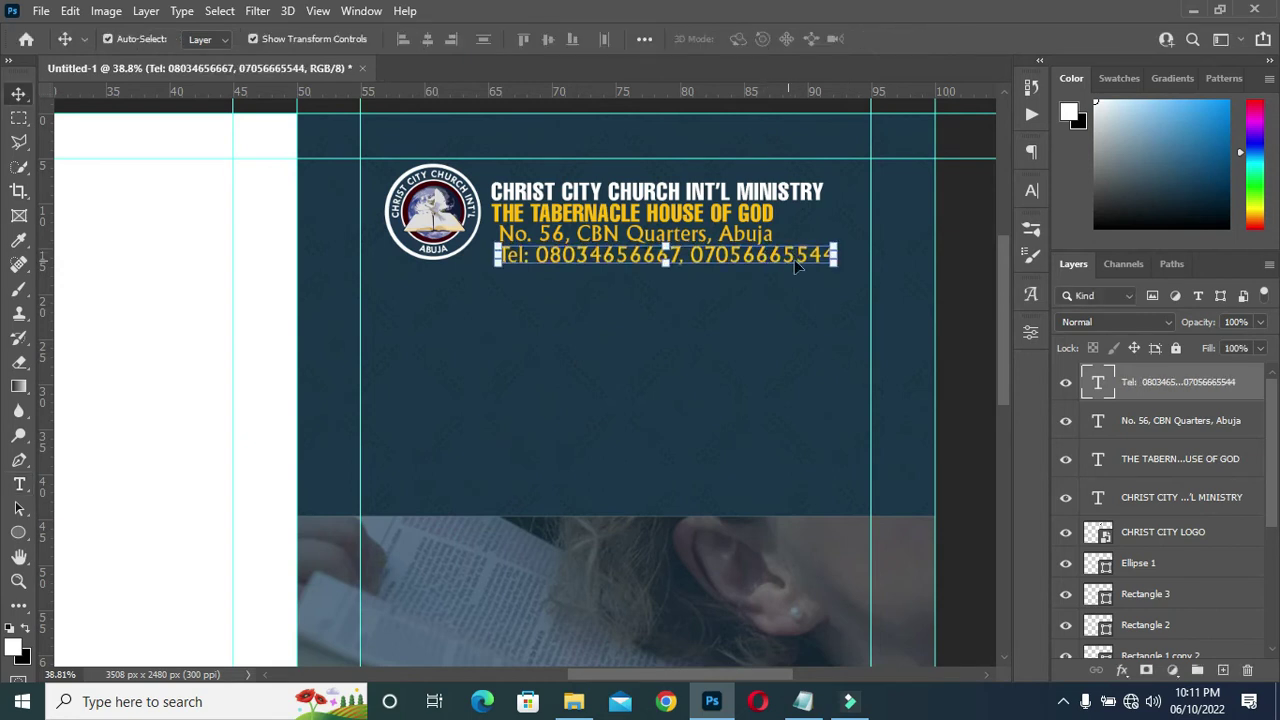
left_click_drag(835, 255, 768, 257)
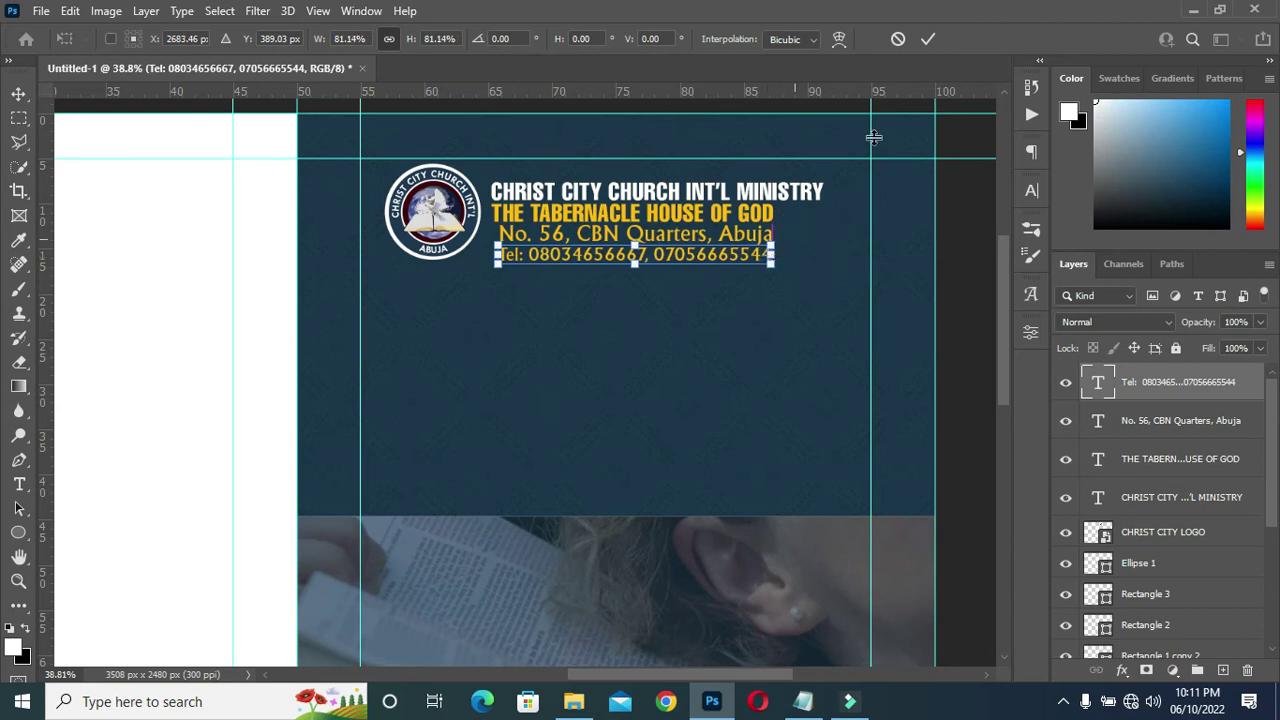
left_click(928, 39)
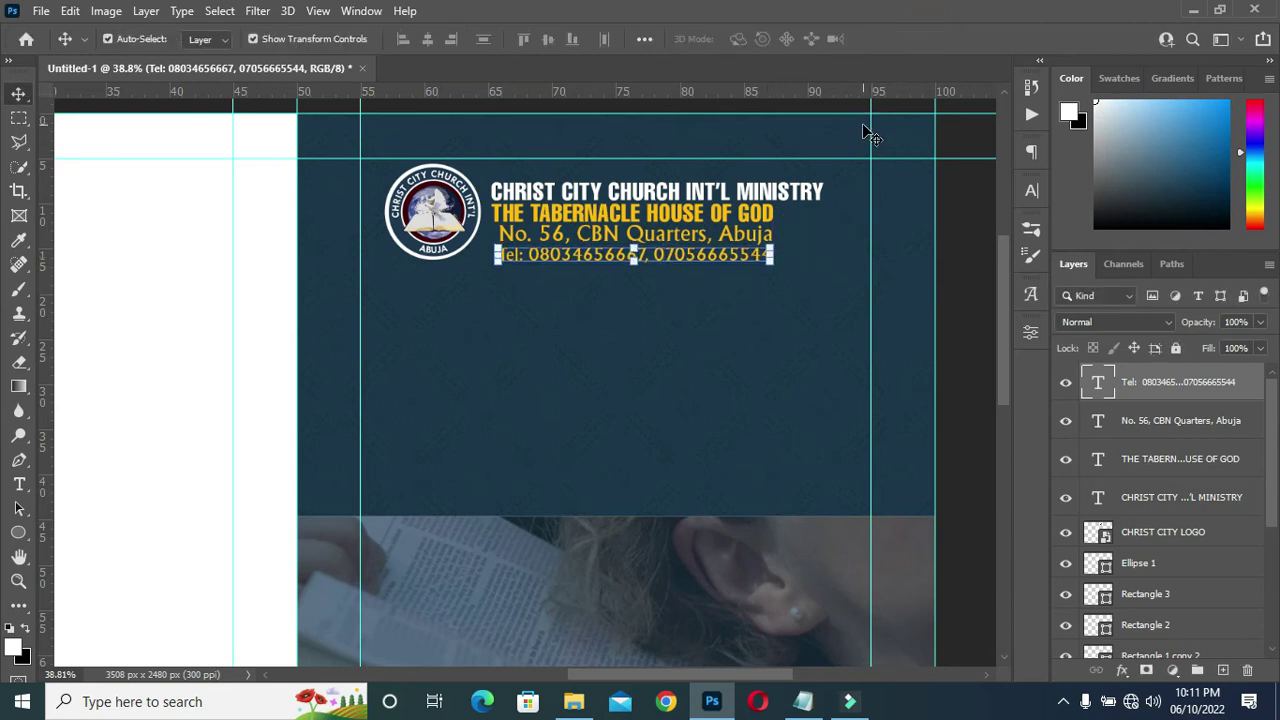
key("t")
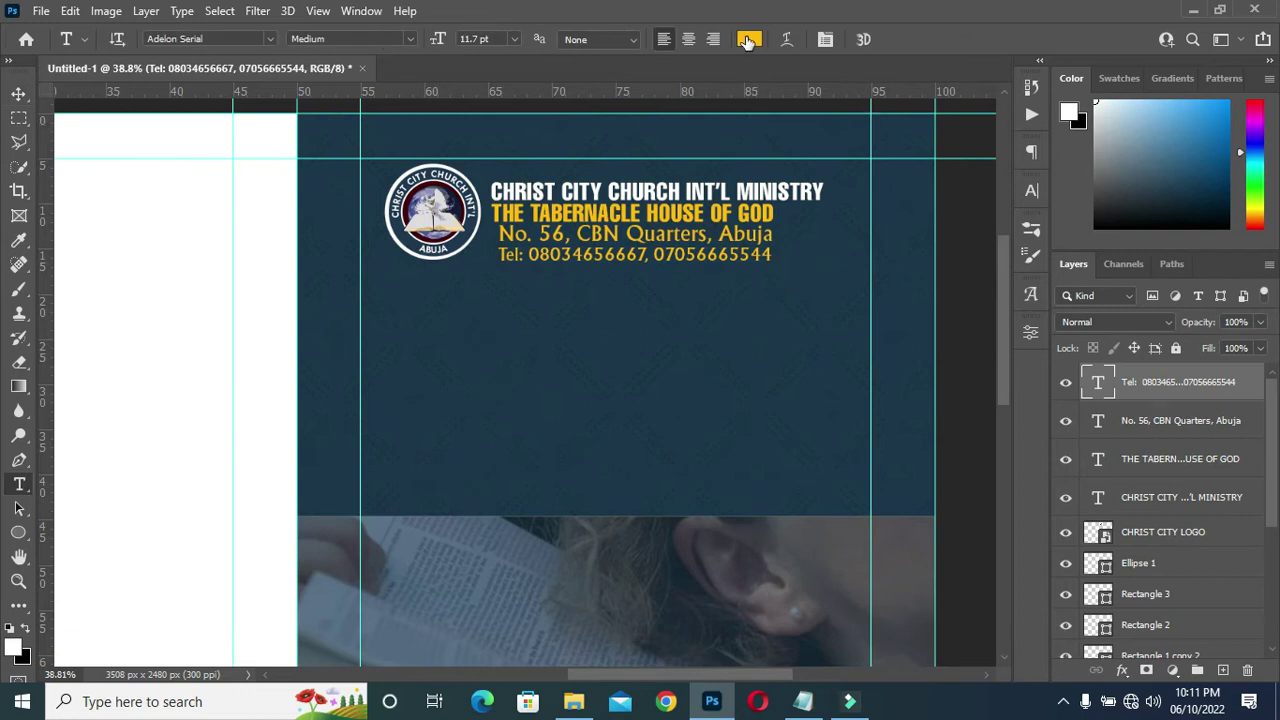
Recolour the telephone line, then the address line, to white (ffffff).
left_click(748, 39)
left_click_drag(851, 229, 780, 178)
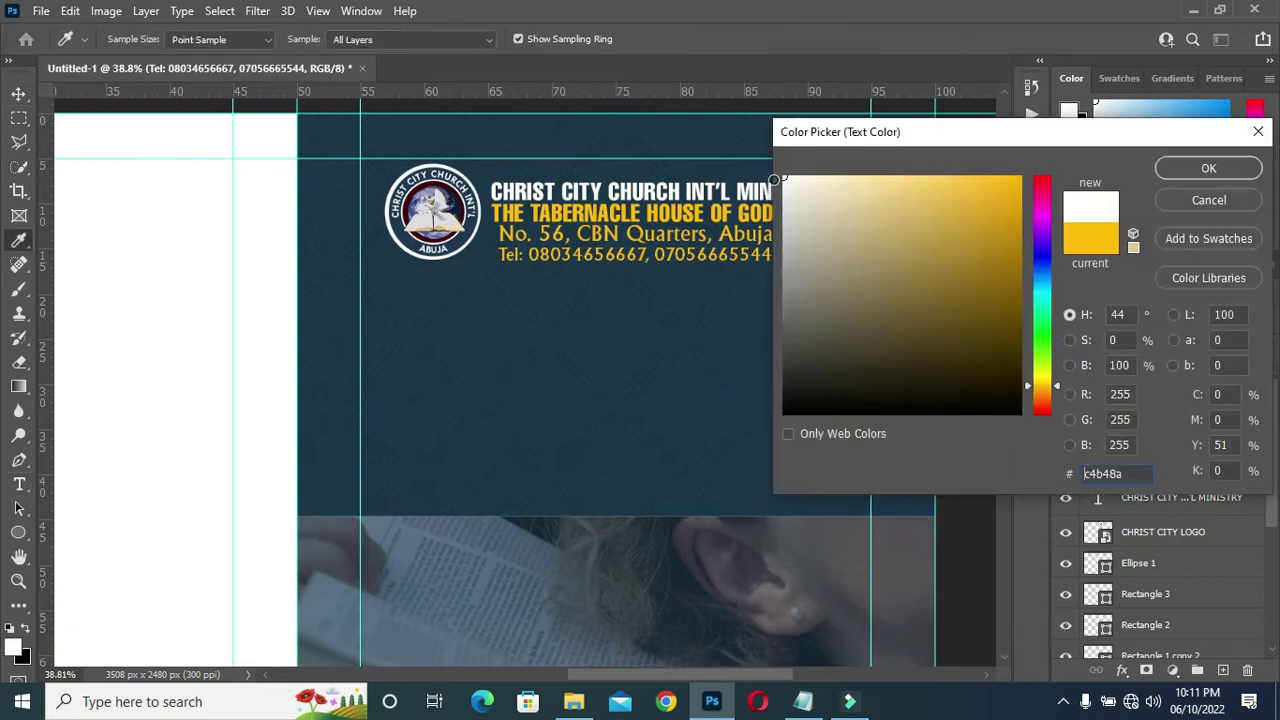
left_click(1208, 168)
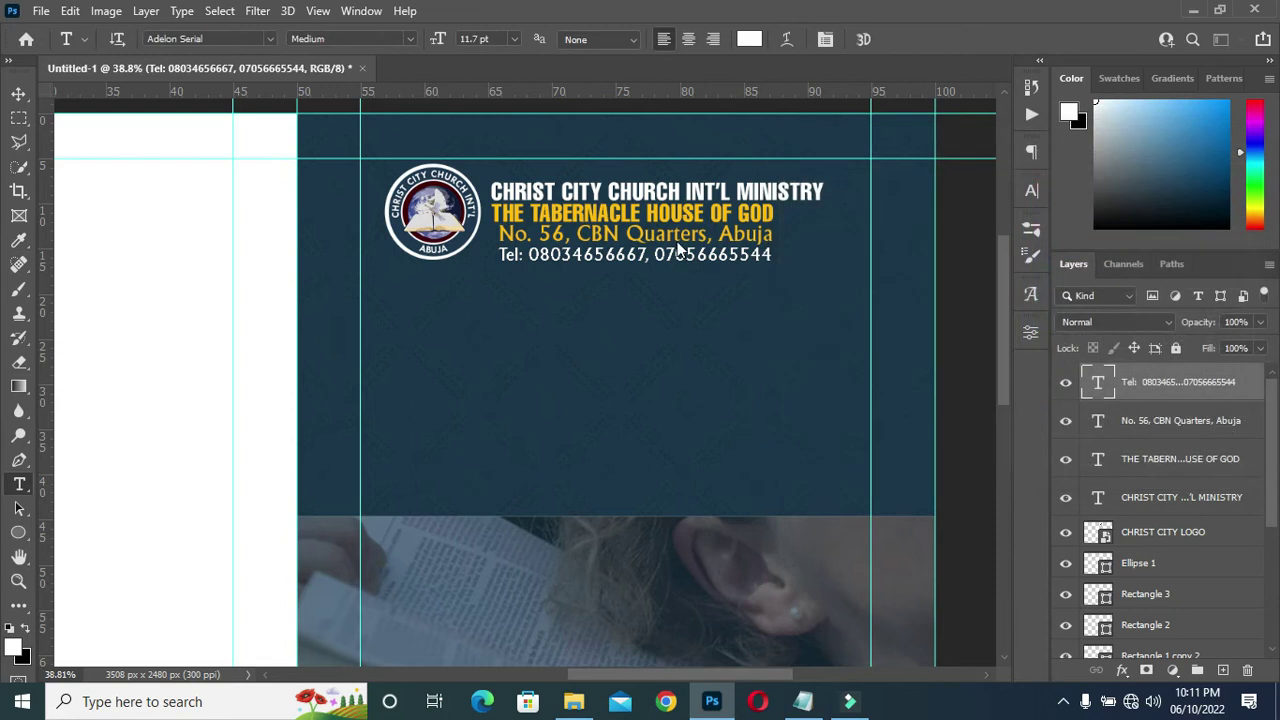
left_click(678, 232)
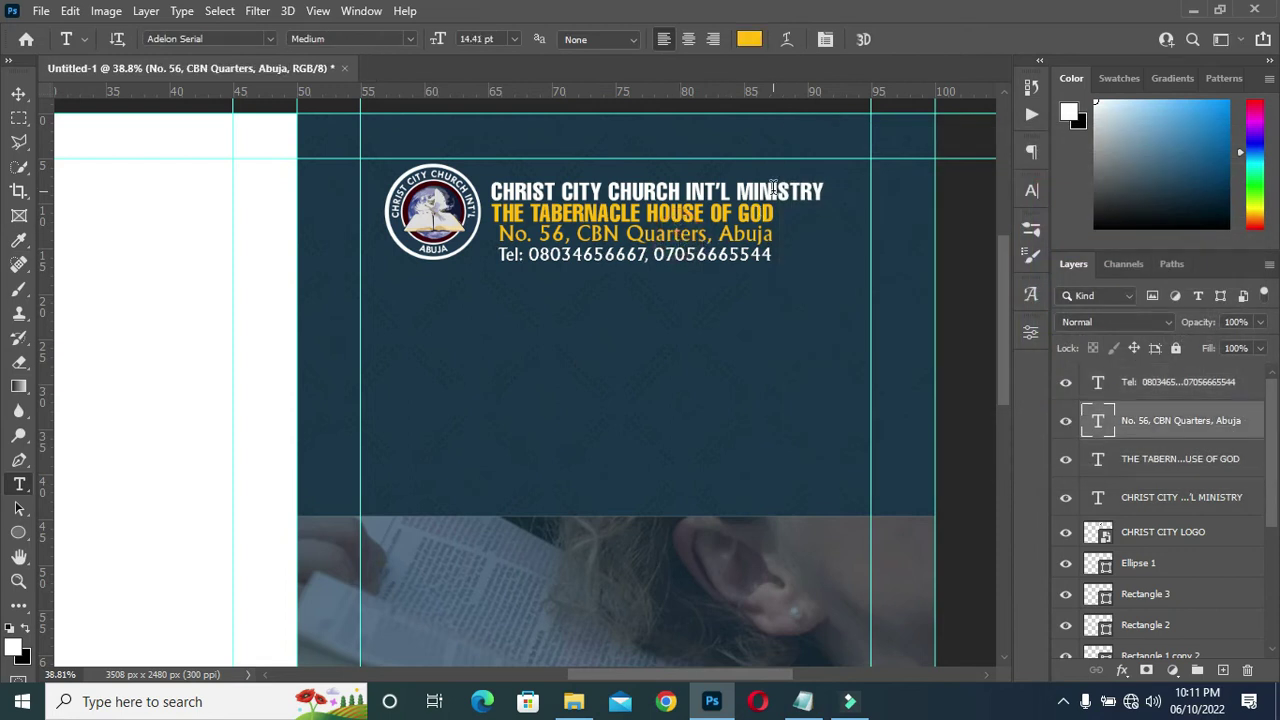
left_click(750, 39)
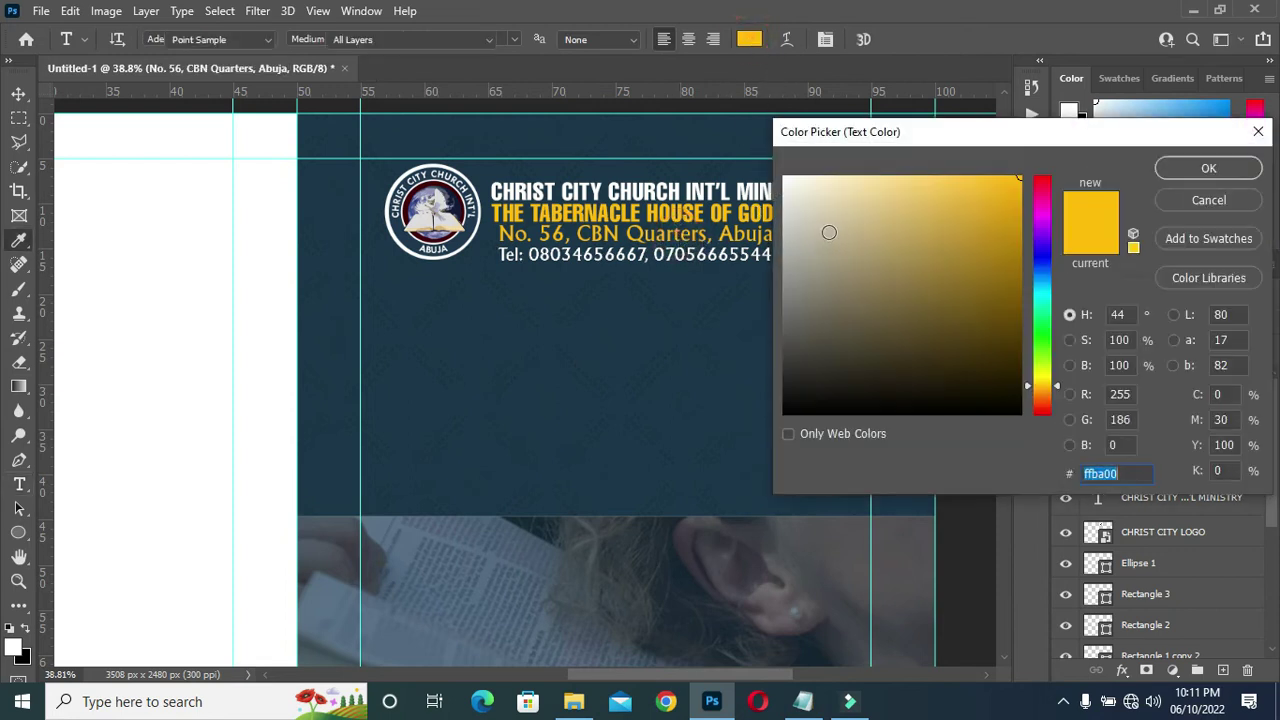
left_click_drag(829, 229, 784, 178)
left_click(1200, 170)
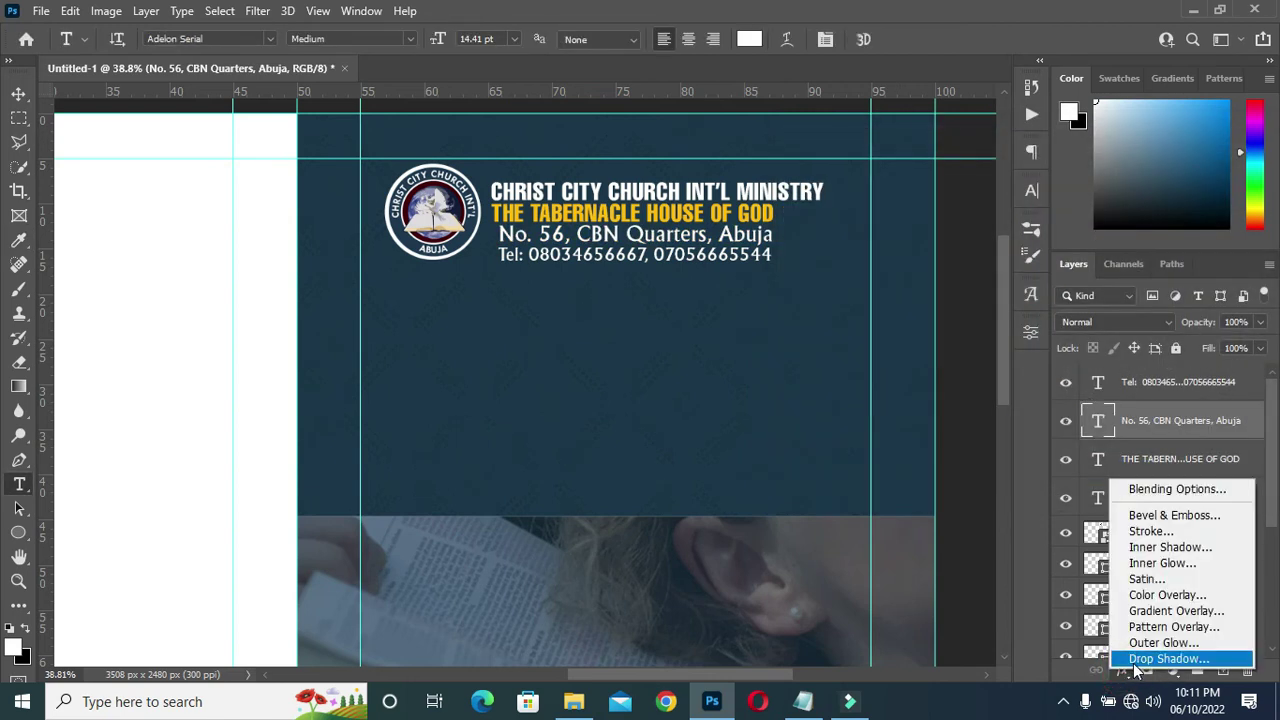
Add a drop shadow and a 6 px black outside stroke at 84% to the address line.
left_click(1150, 659)
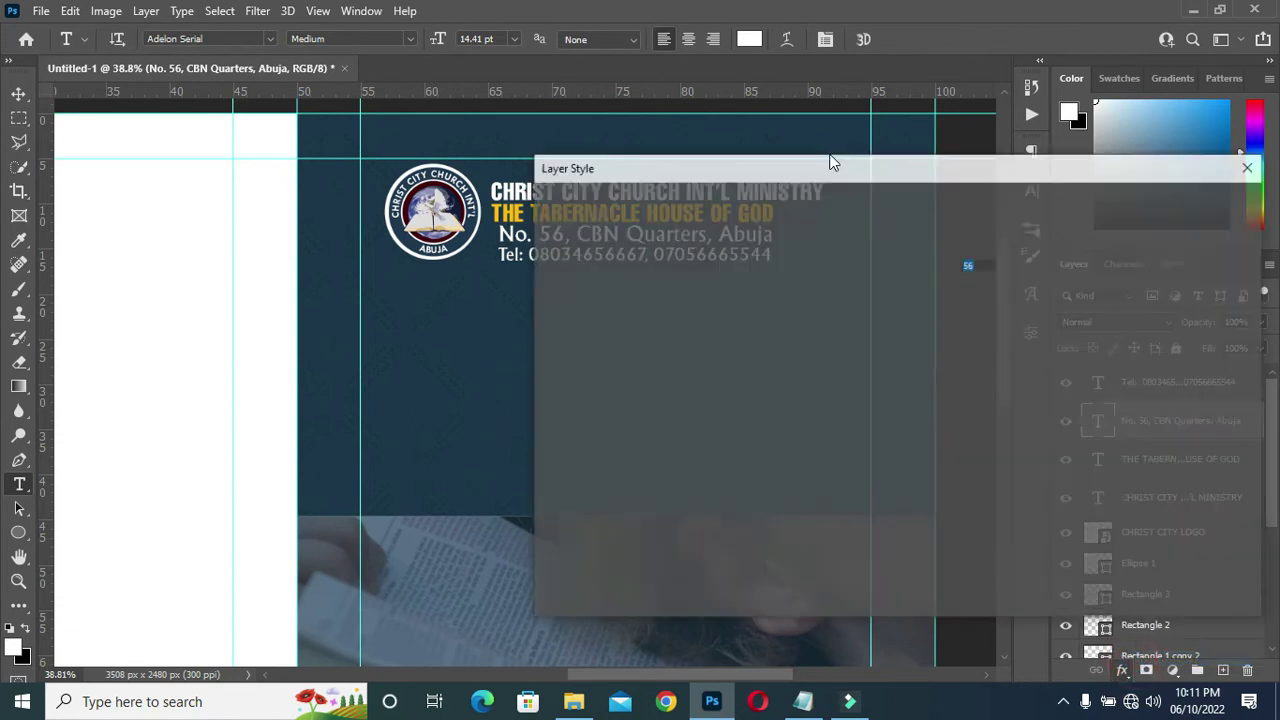
left_click_drag(772, 170, 1073, 203)
left_click(882, 359)
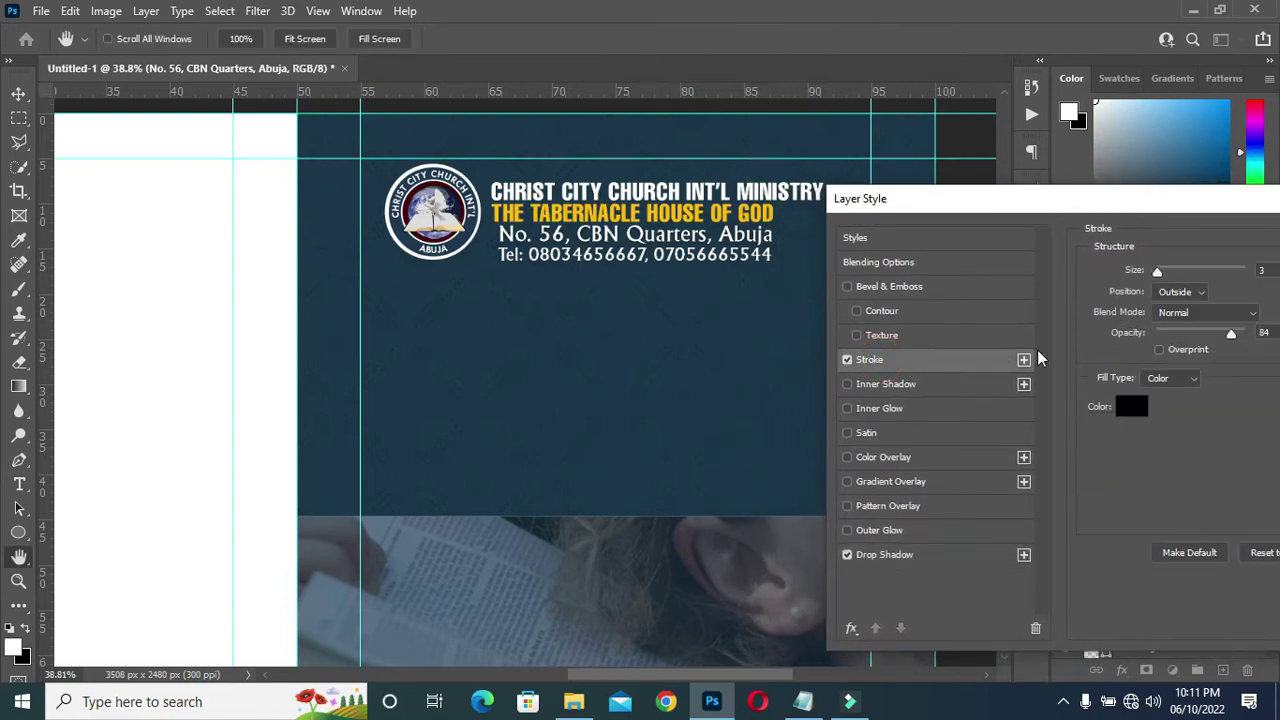
left_click_drag(1120, 194, 1089, 200)
left_click_drag(1120, 272, 1127, 273)
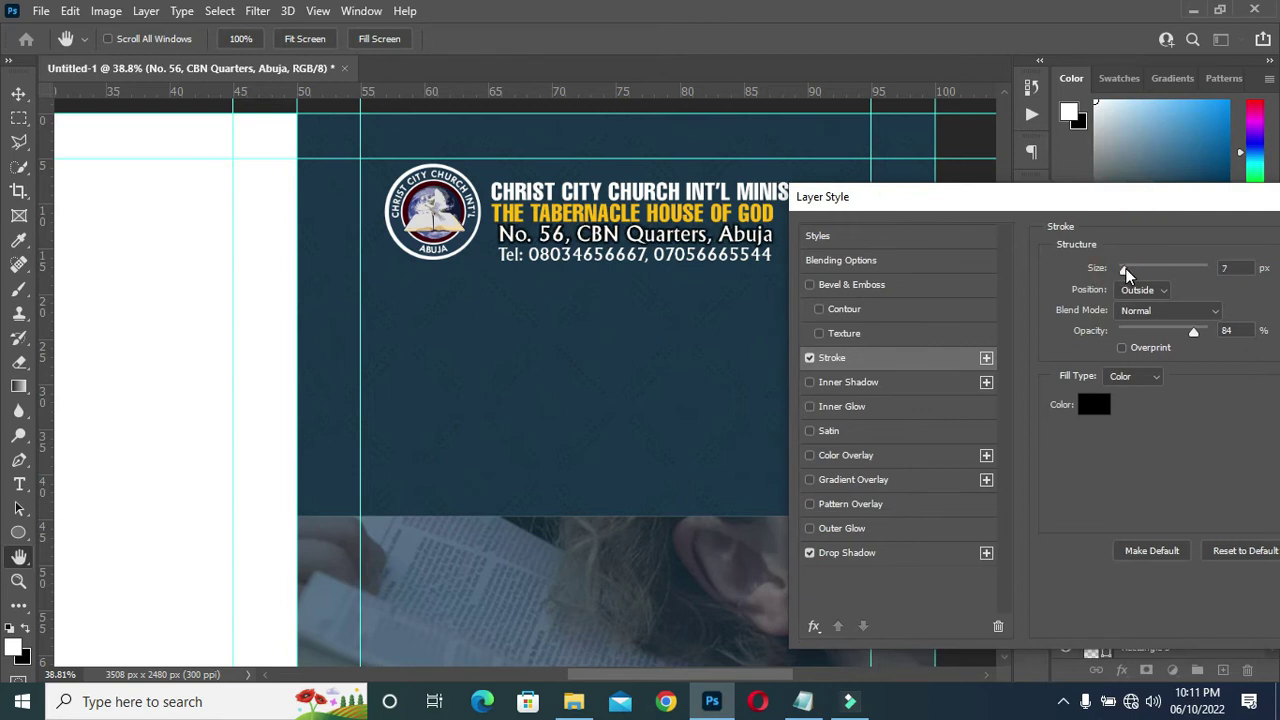
double_click(1228, 268)
type("6")
left_click_drag(1158, 201, 800, 304)
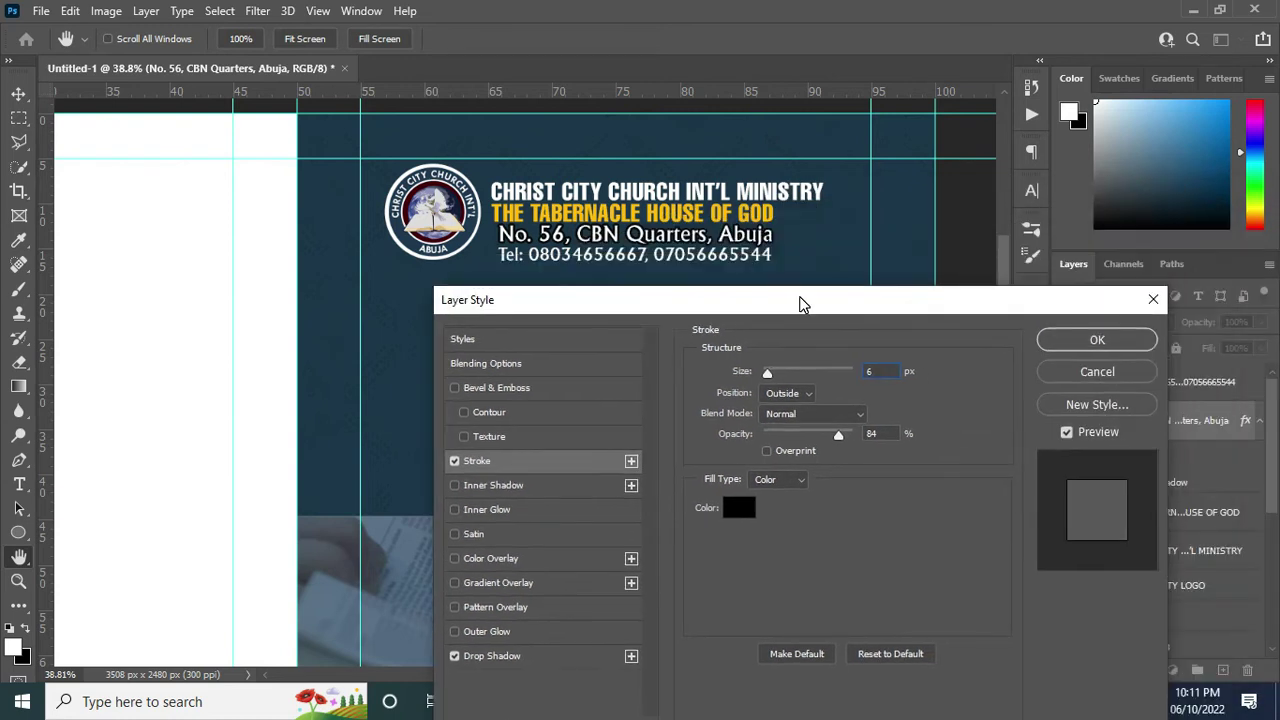
left_click(1097, 341)
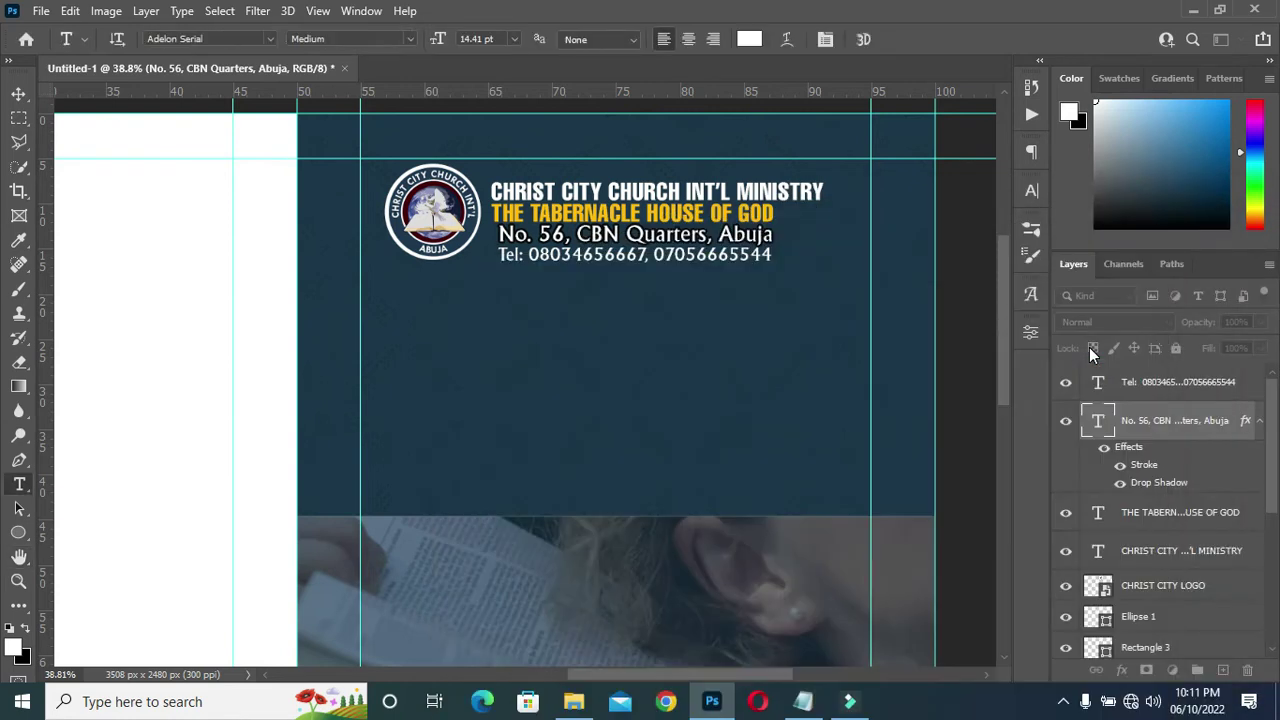
Copy the address line's stroke and drop shadow onto the Tel phone line.
left_click(1247, 422)
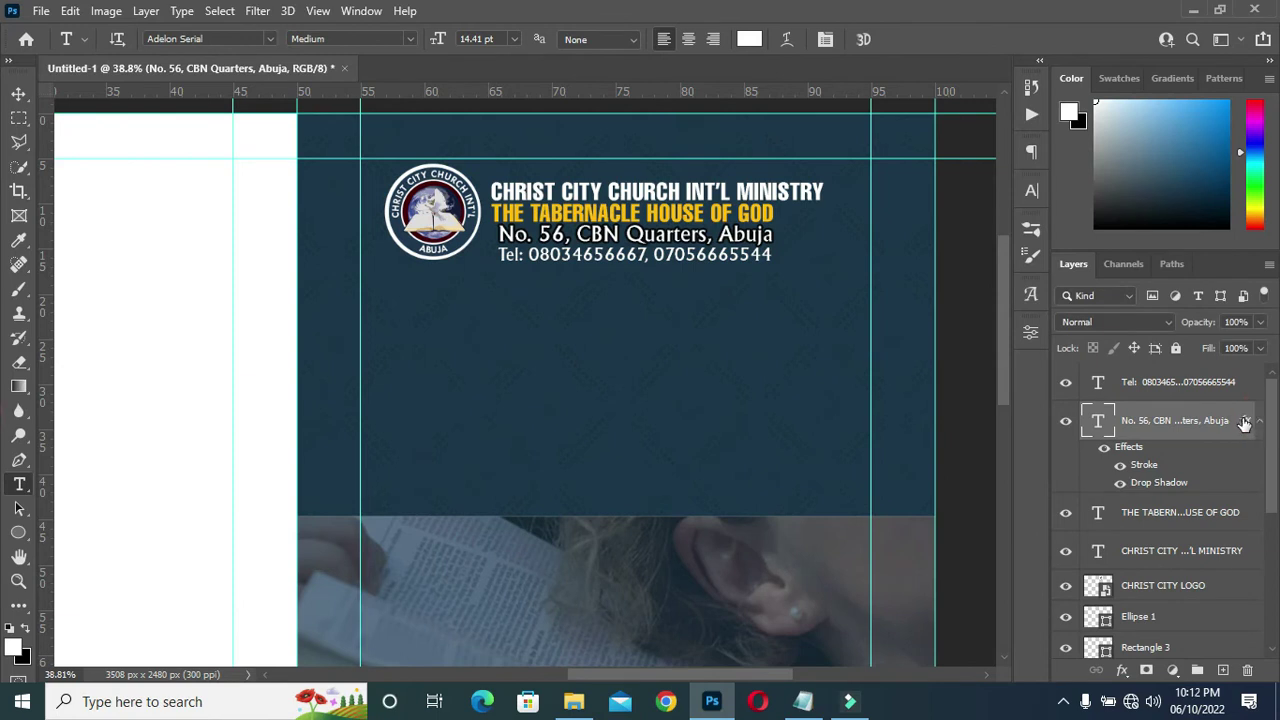
left_click(1245, 424)
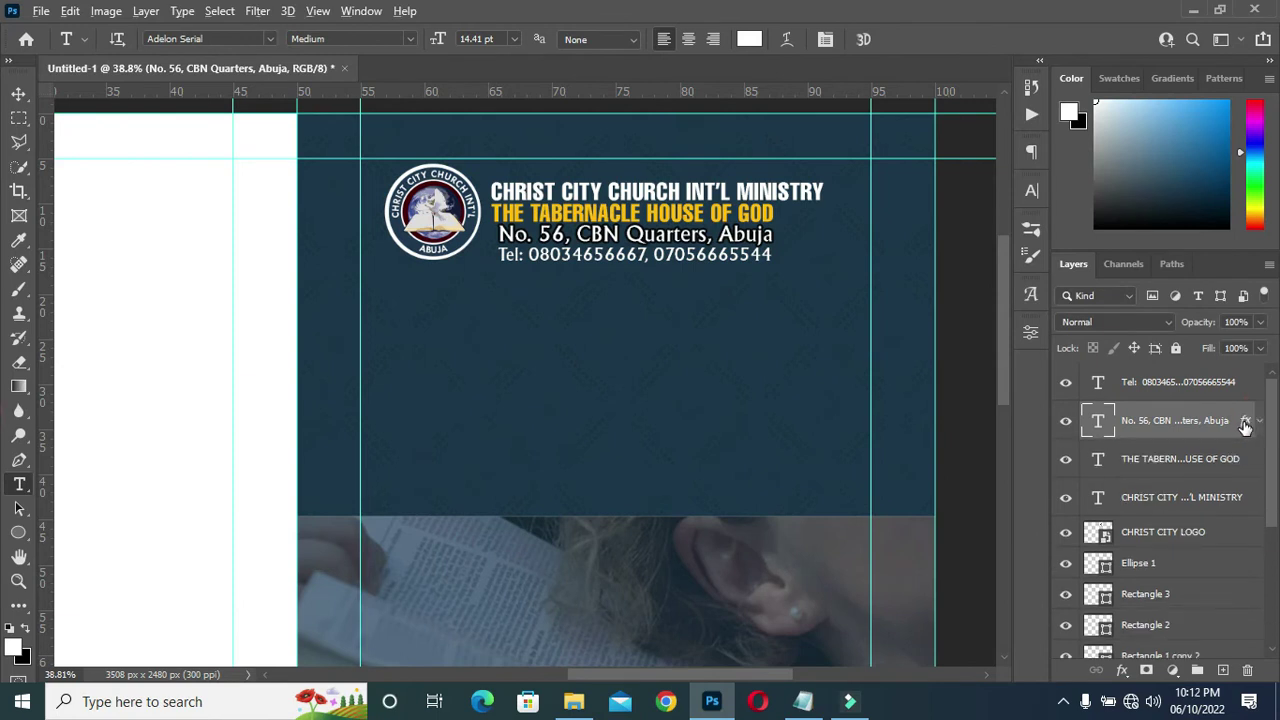
left_click(1245, 422)
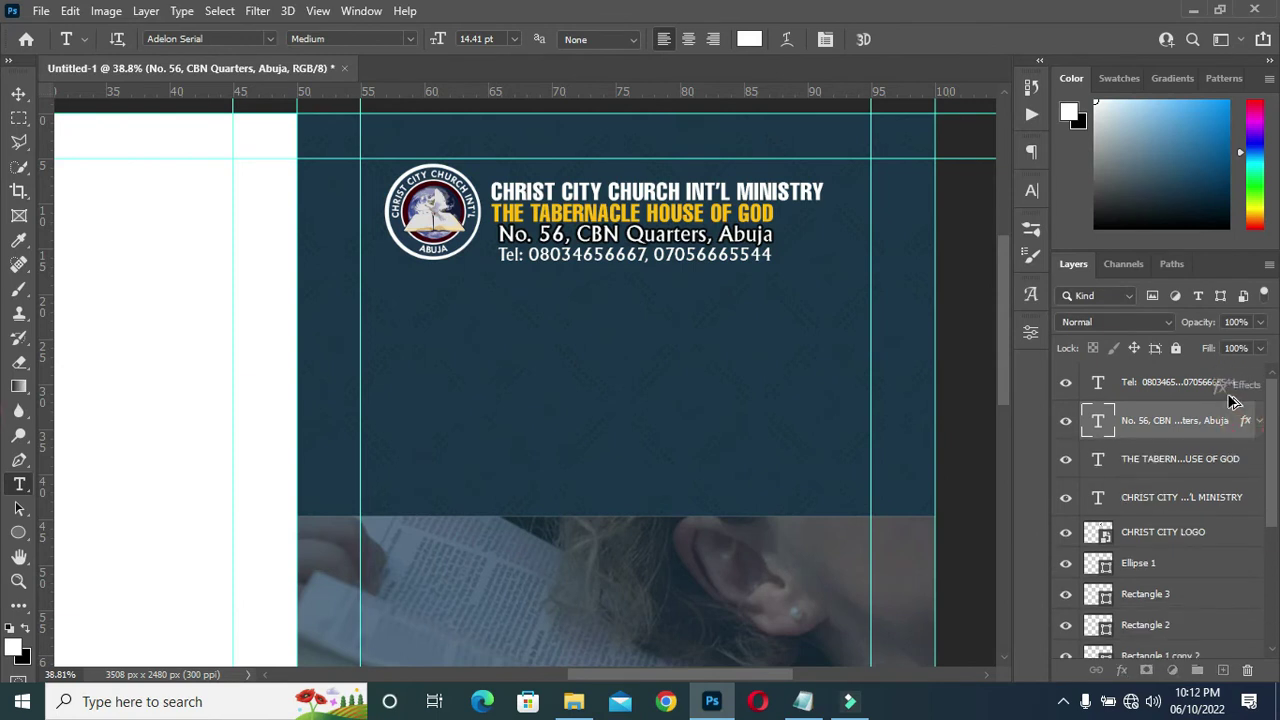
left_click_drag(1232, 396, 1240, 390)
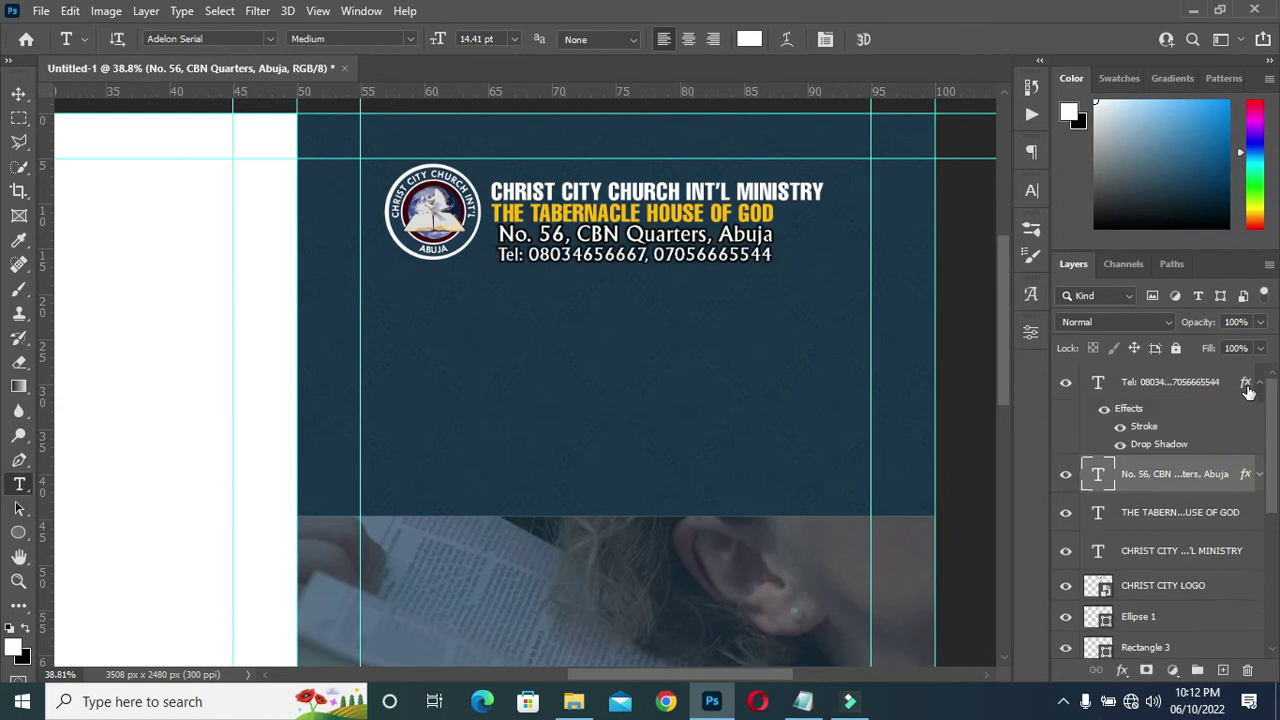
left_click(1260, 390)
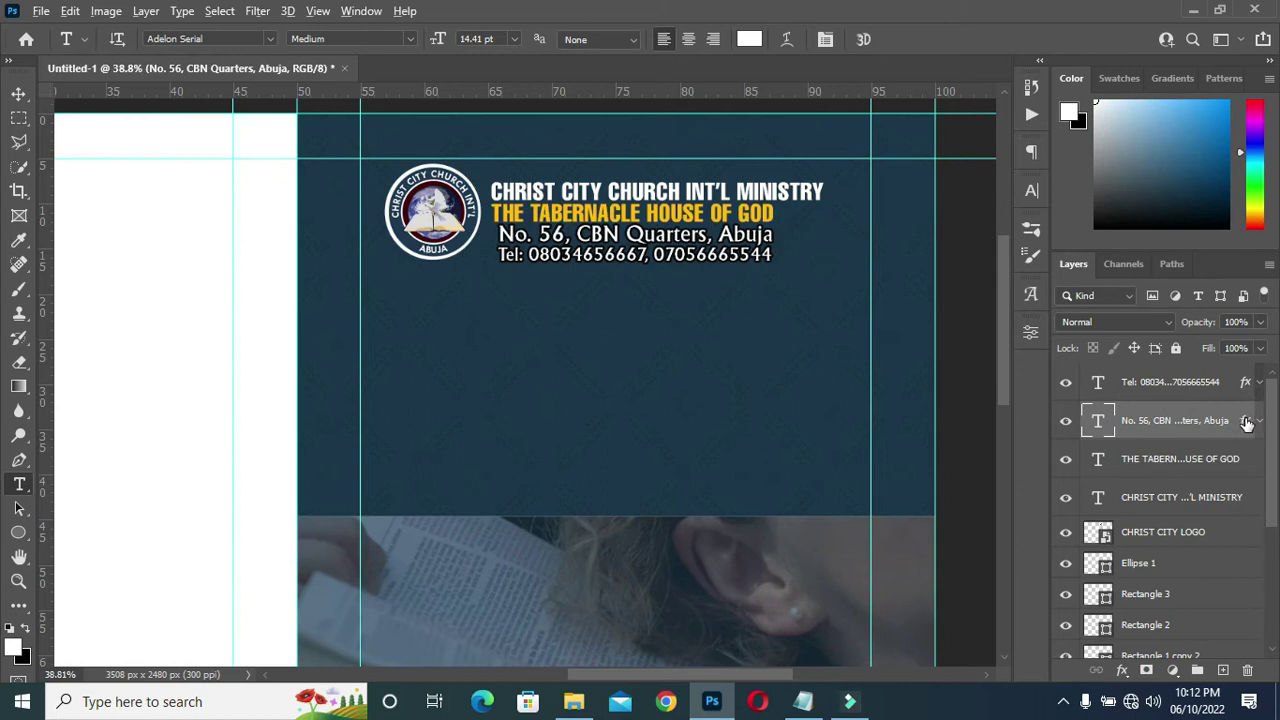
Copy the same effects onto THE TABERNACLE and CHRIST CITY lines, collapsing their effect lists.
mouse_move(1247, 423)
left_mouse_down()
mouse_move(1247, 478)
mouse_move(1246, 460)
left_mouse_up()
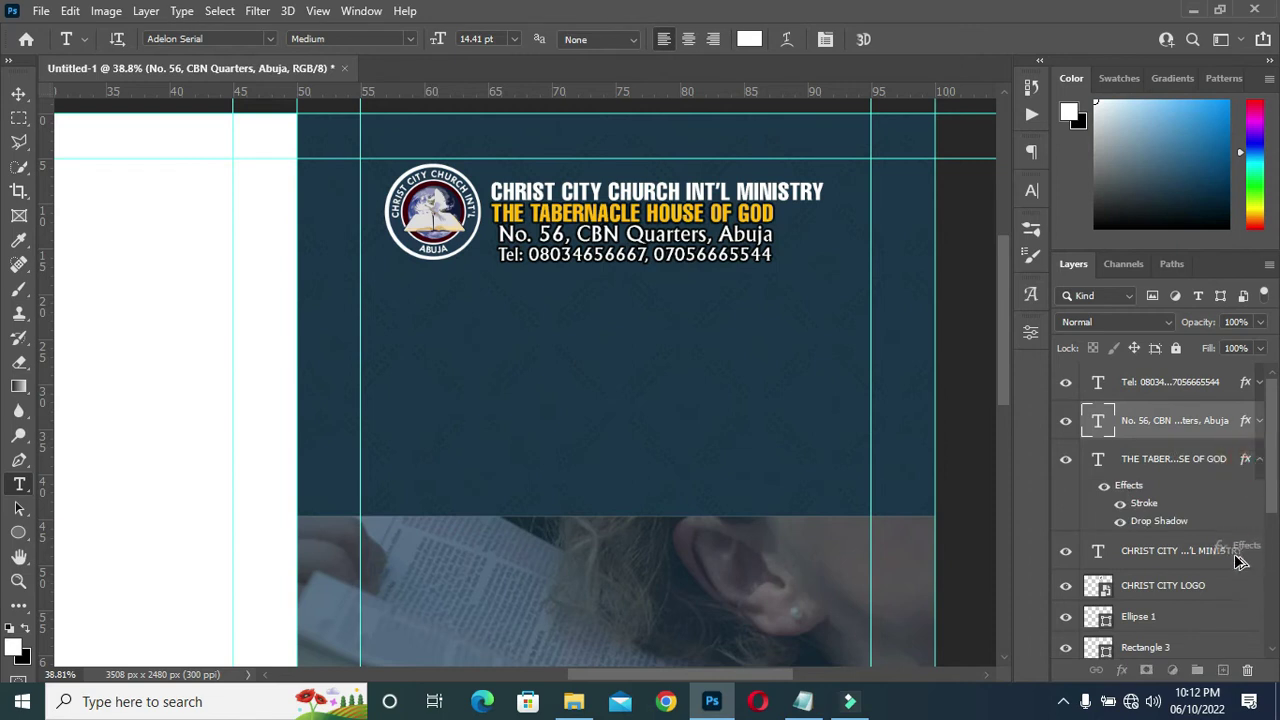
left_click_drag(1237, 569, 1235, 565)
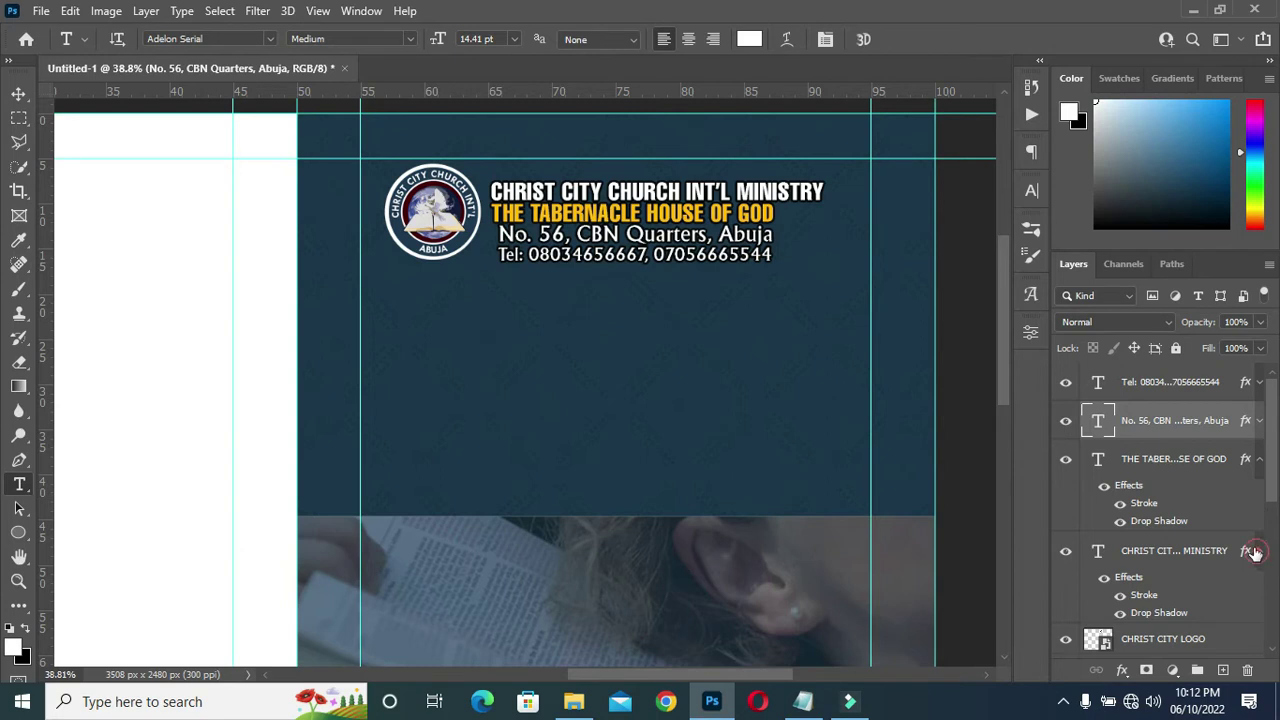
left_click(1258, 552)
left_click(1258, 460)
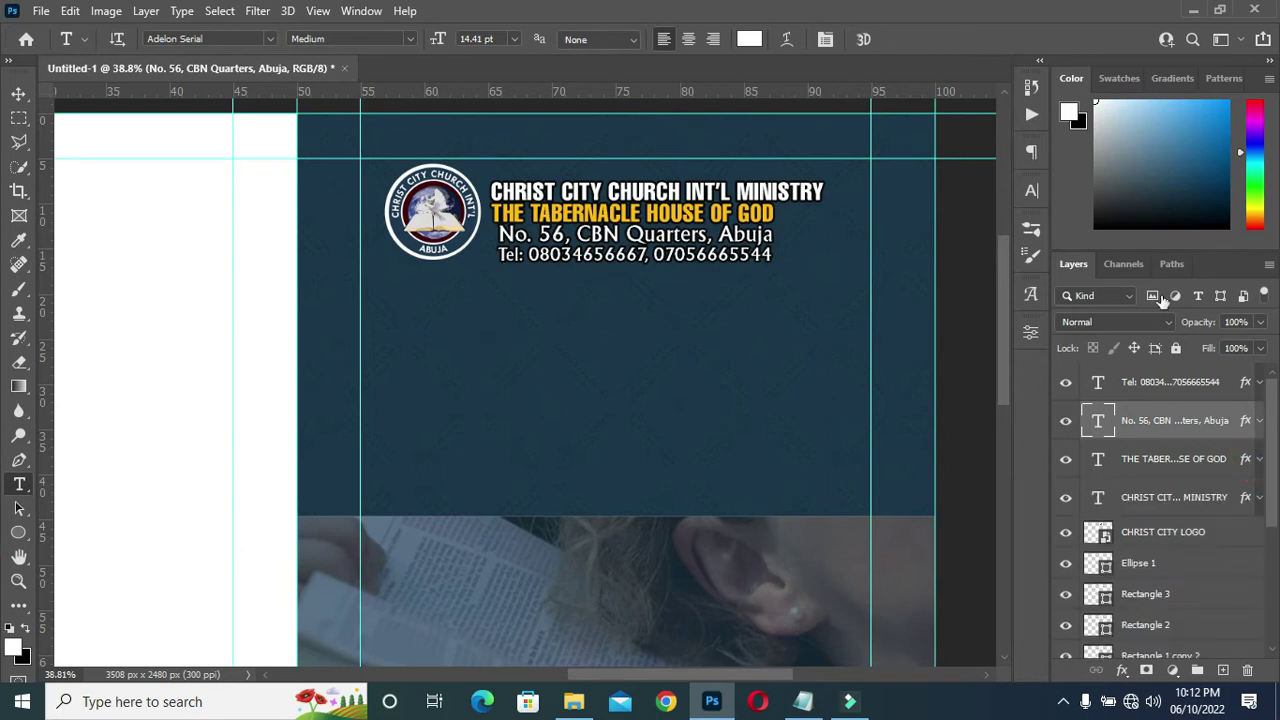
left_click(19, 93)
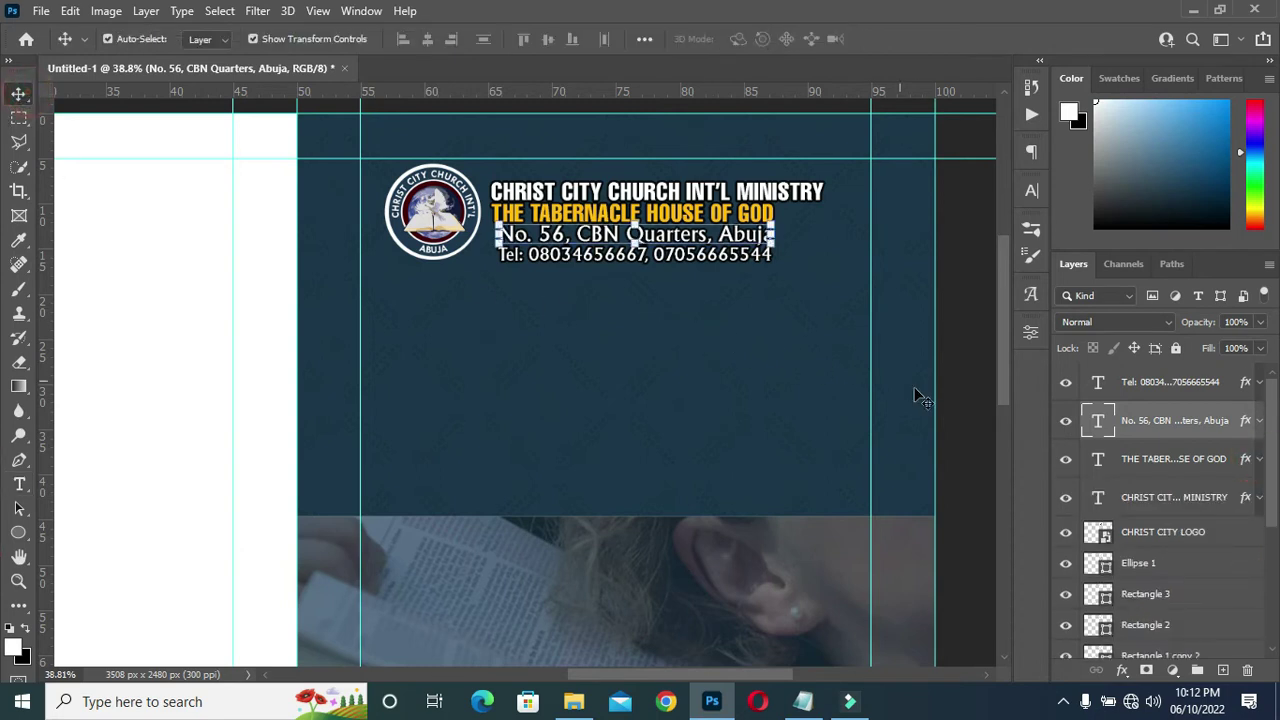
Find and select the phone and address text layers in the Layers panel.
left_click(970, 395)
scroll(641, 238, "down", 2)
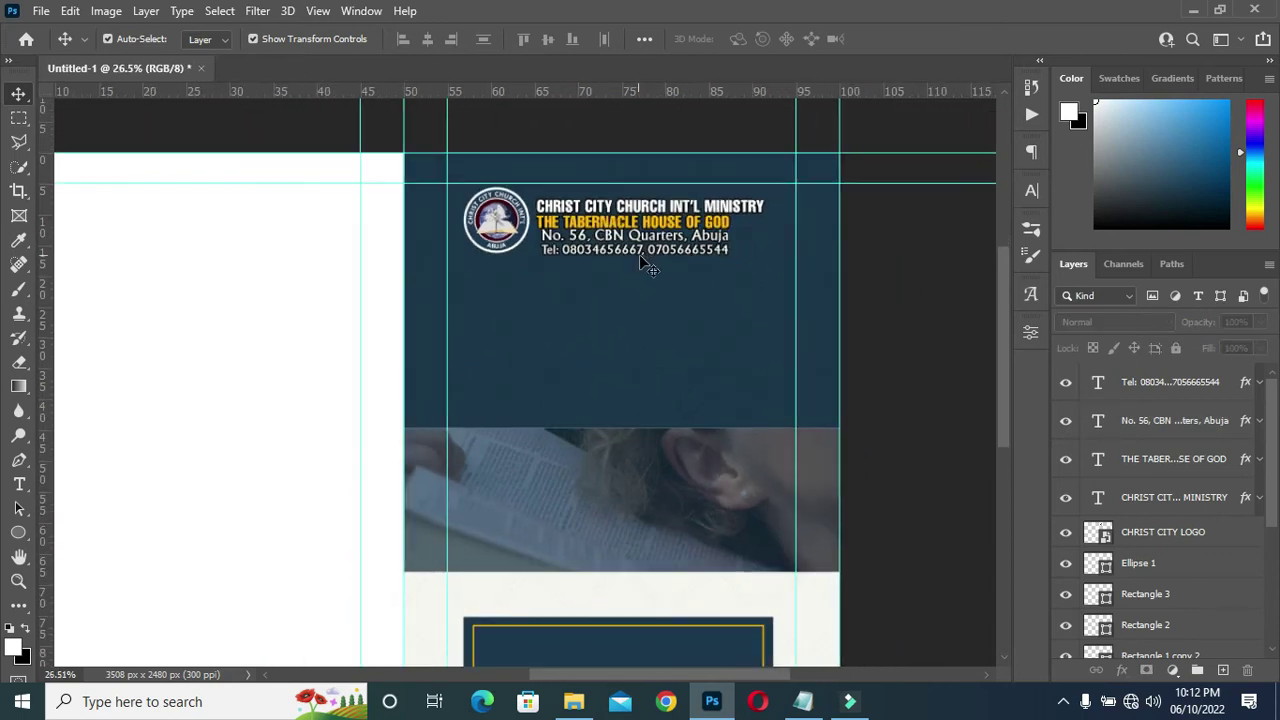
scroll(685, 262, "down", 1)
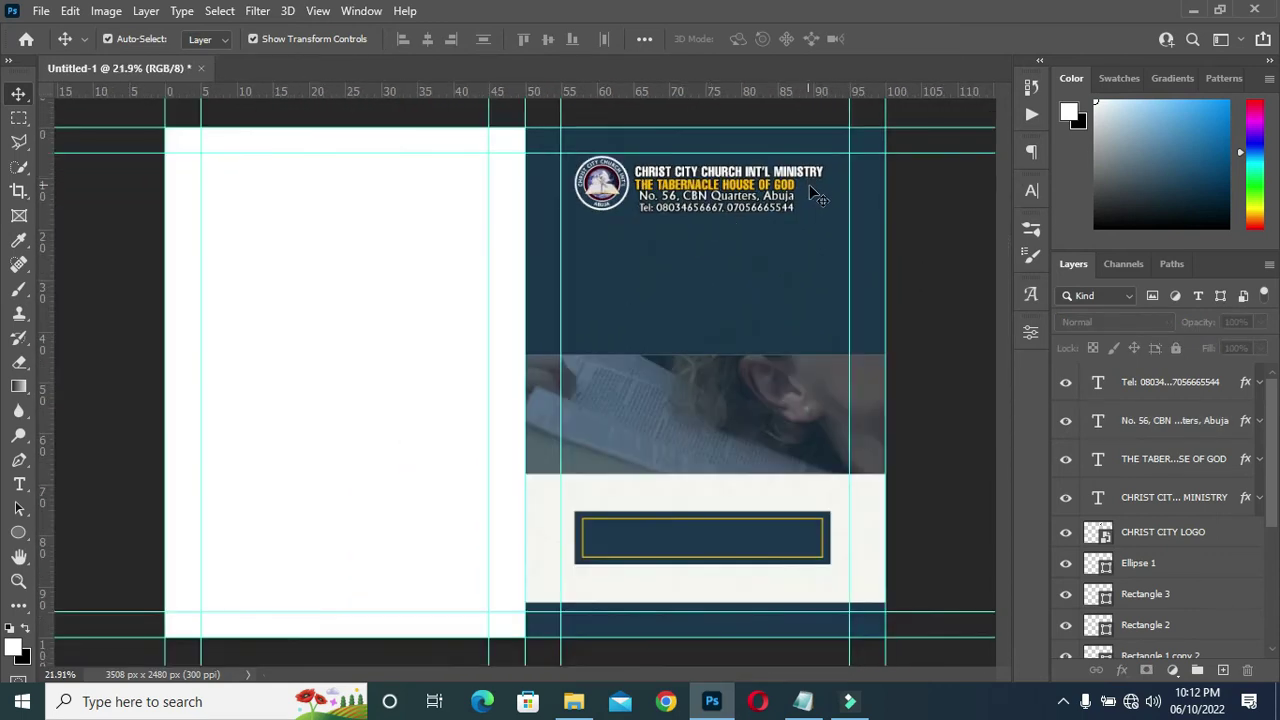
scroll(820, 195, "up", 1)
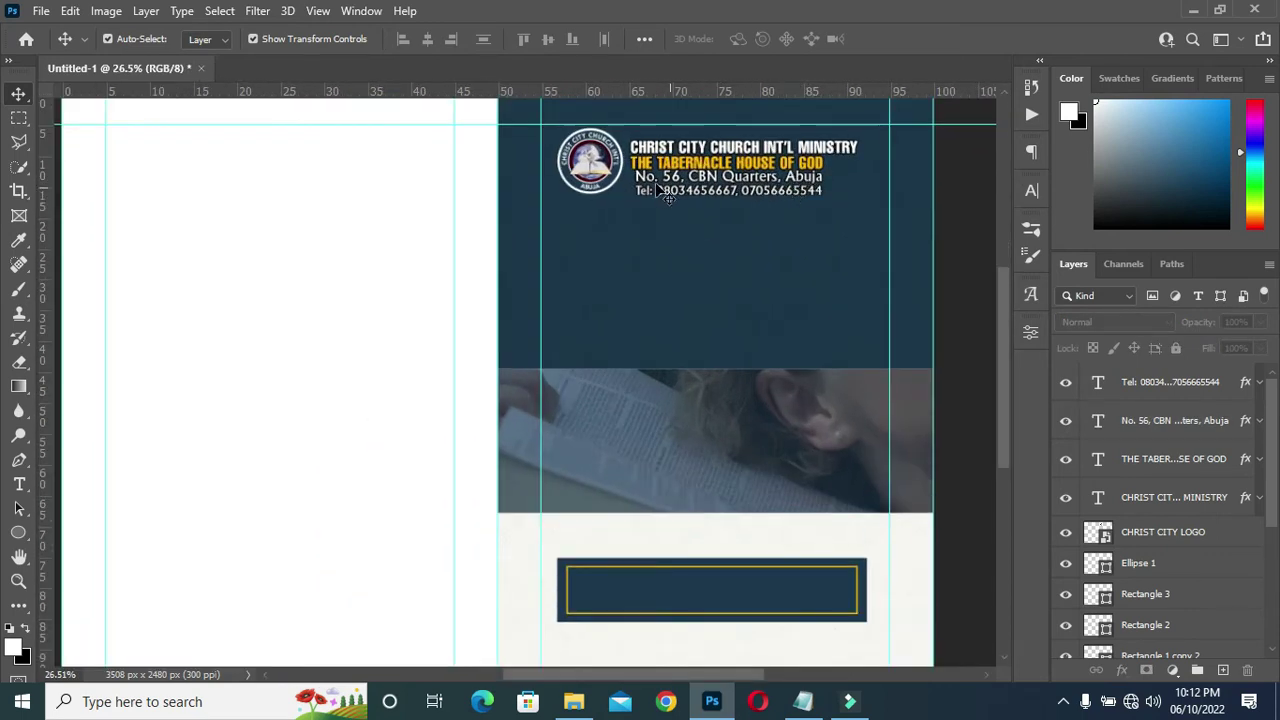
scroll(860, 180, "up", 1)
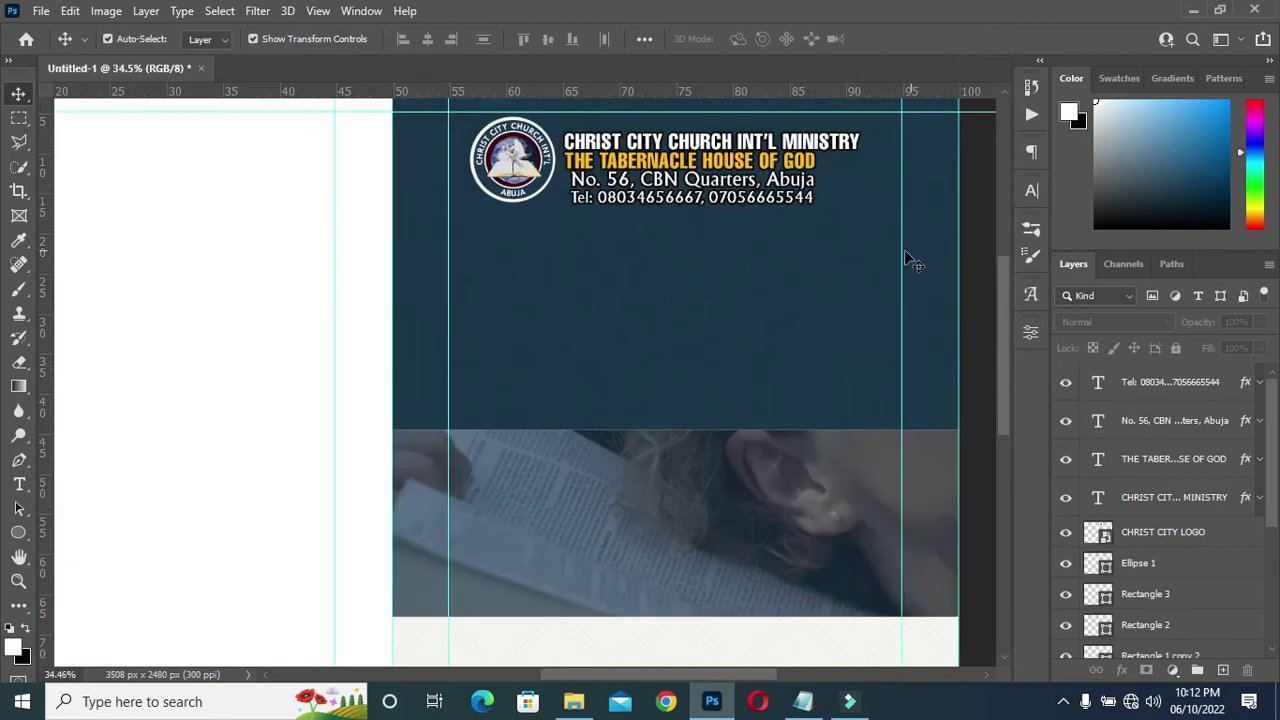
scroll(720, 185, "up", 1)
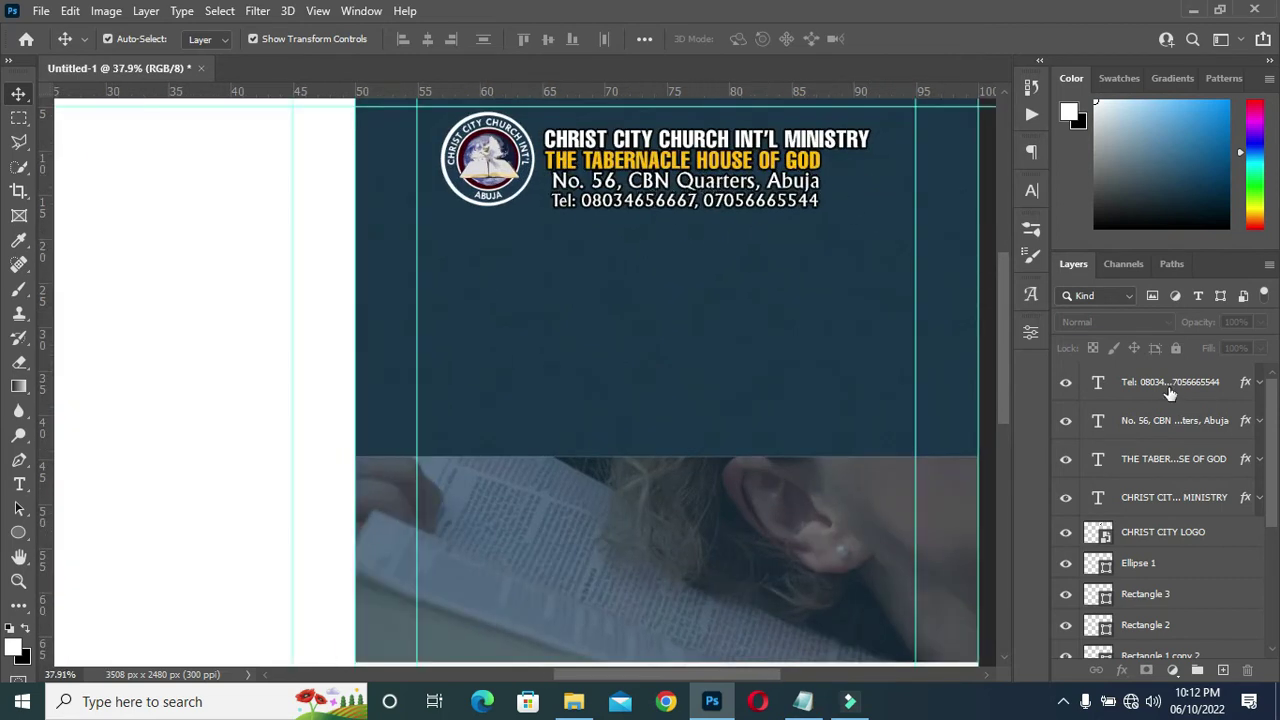
left_click(1160, 384)
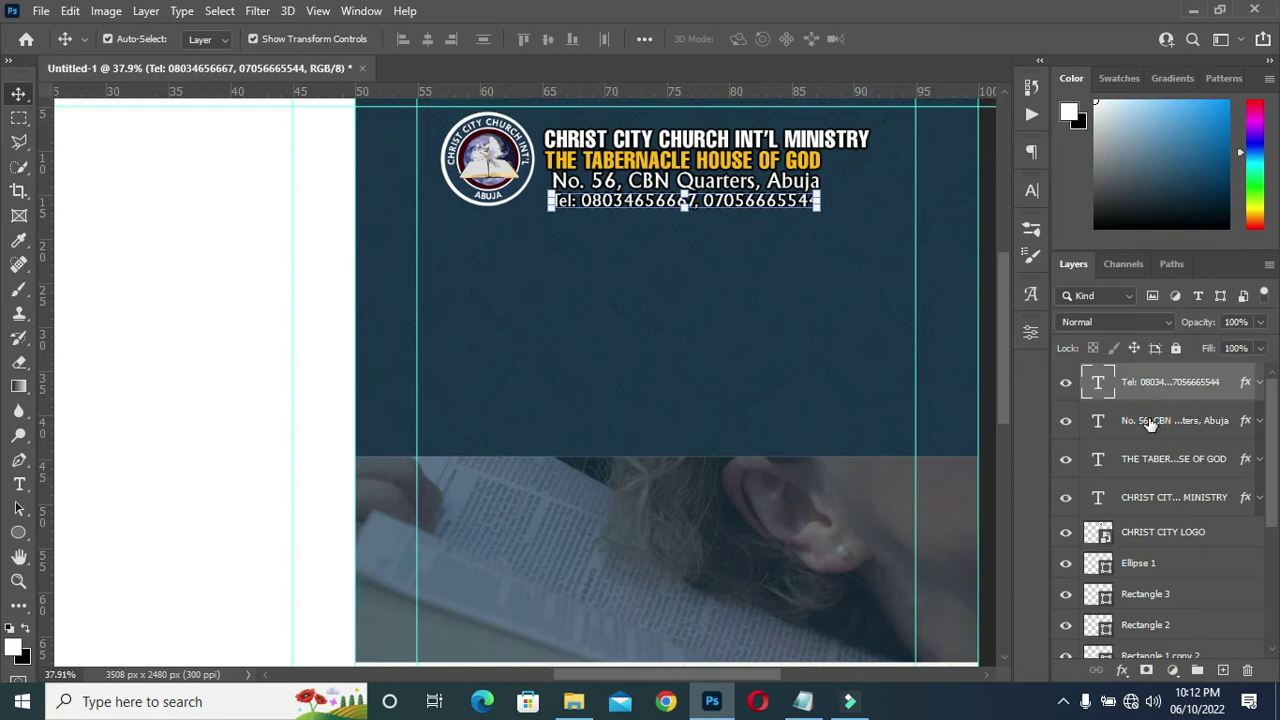
left_click(1140, 422)
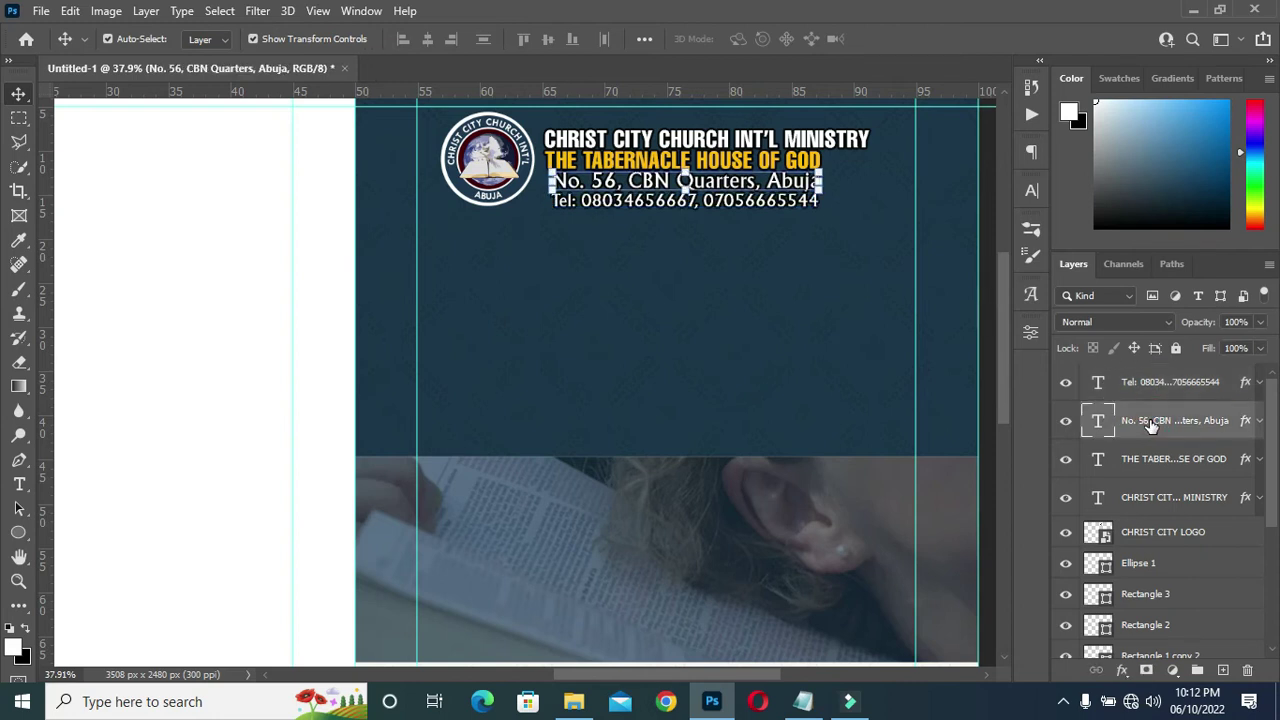
left_click(1153, 390, "shift")
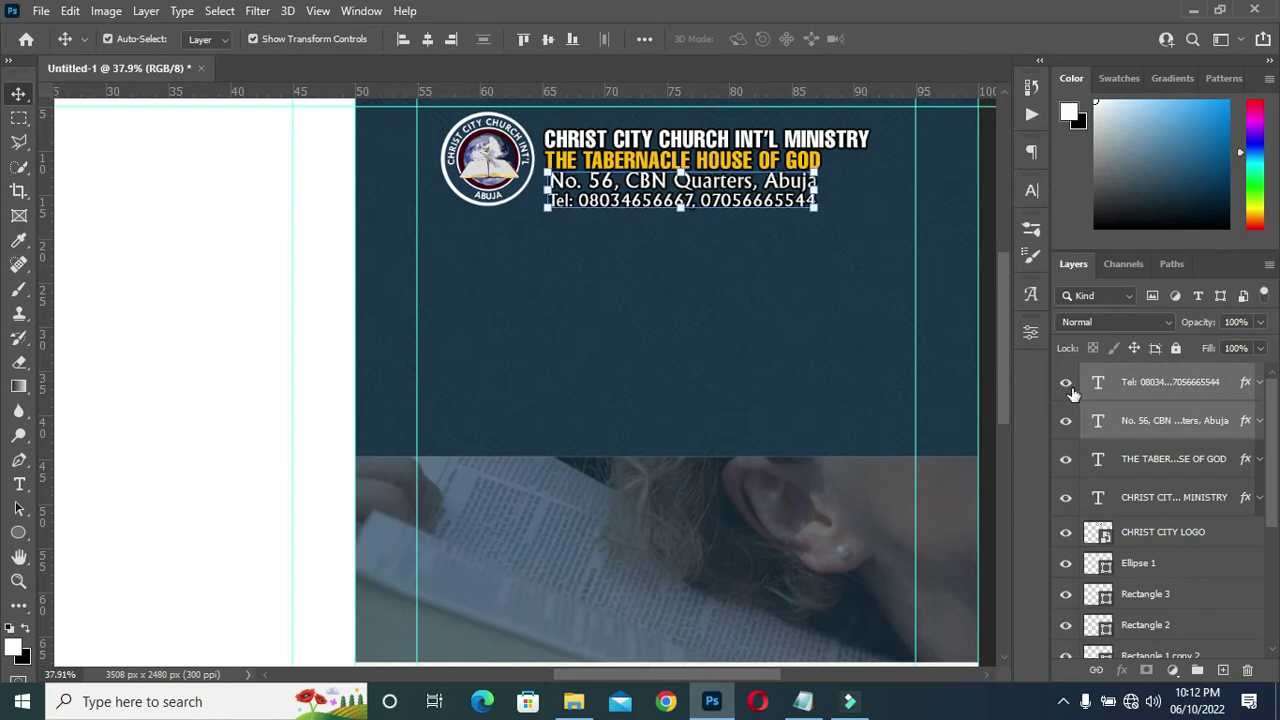
left_click(982, 395)
Select all four header text layers from CHRIST CITY to Tel and align their left edges.
scroll(638, 266, "down", 2)
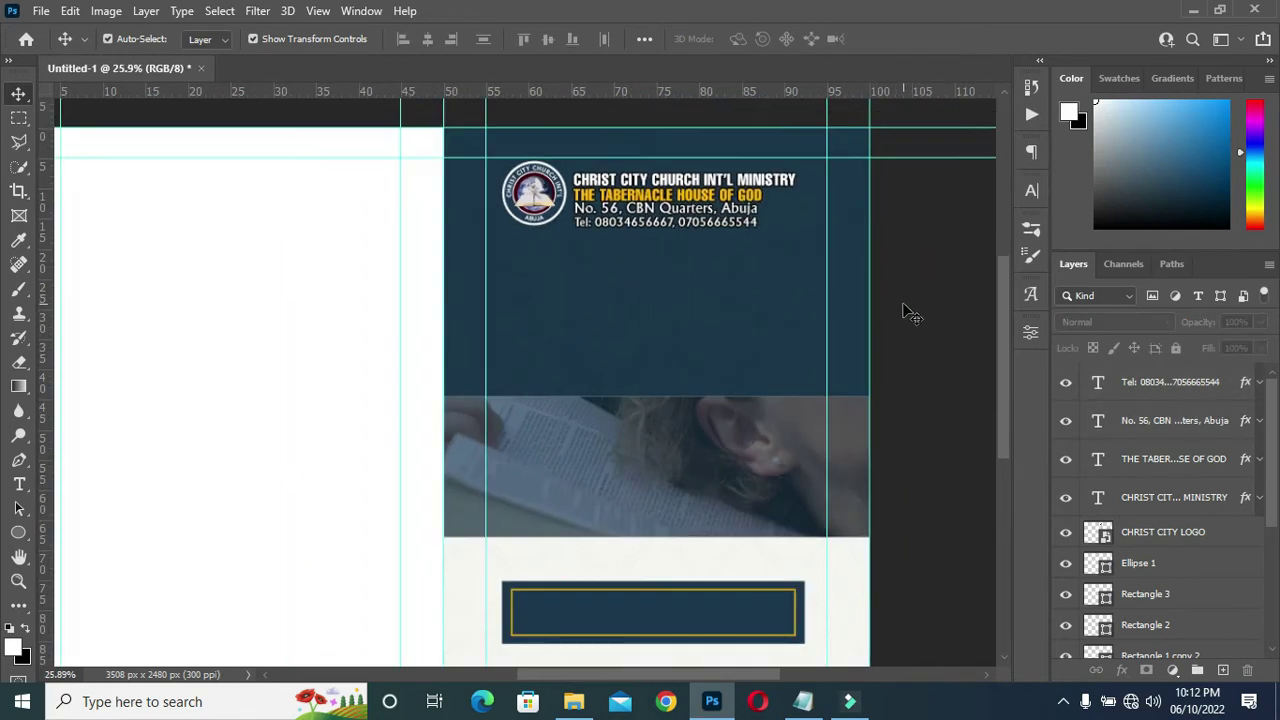
left_click(1140, 495)
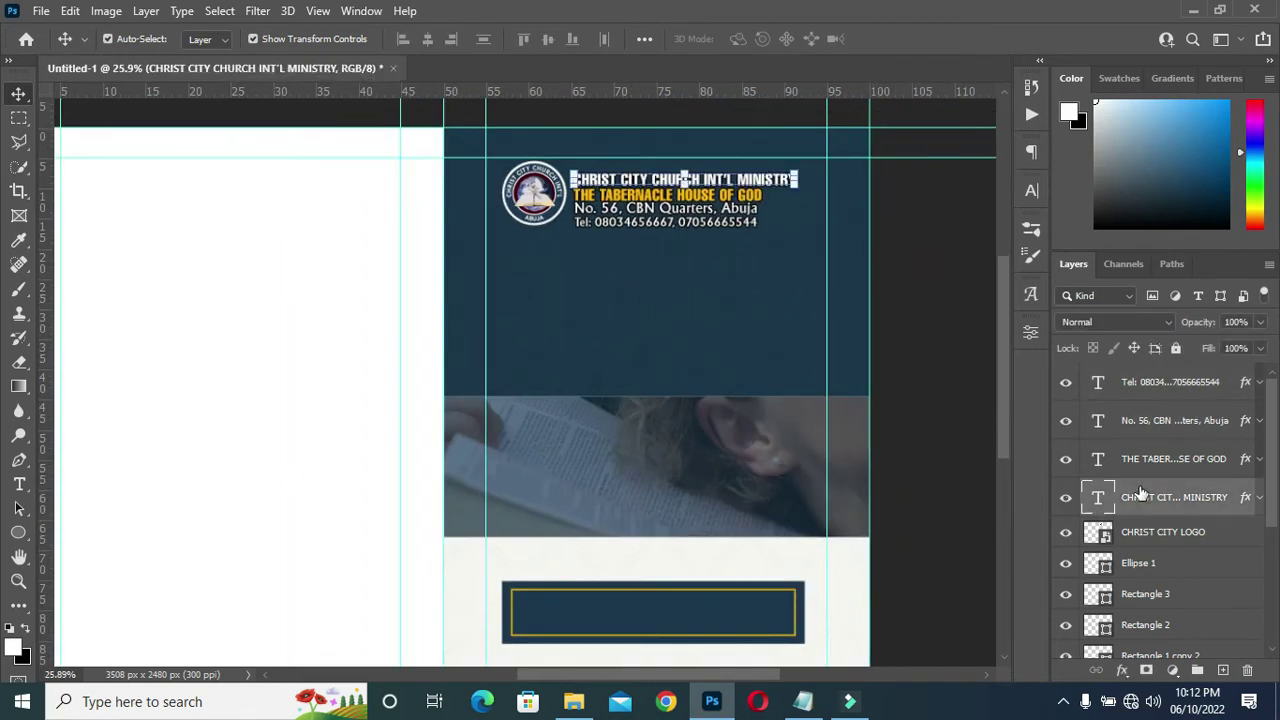
left_click(1153, 390, "shift")
left_click(401, 40)
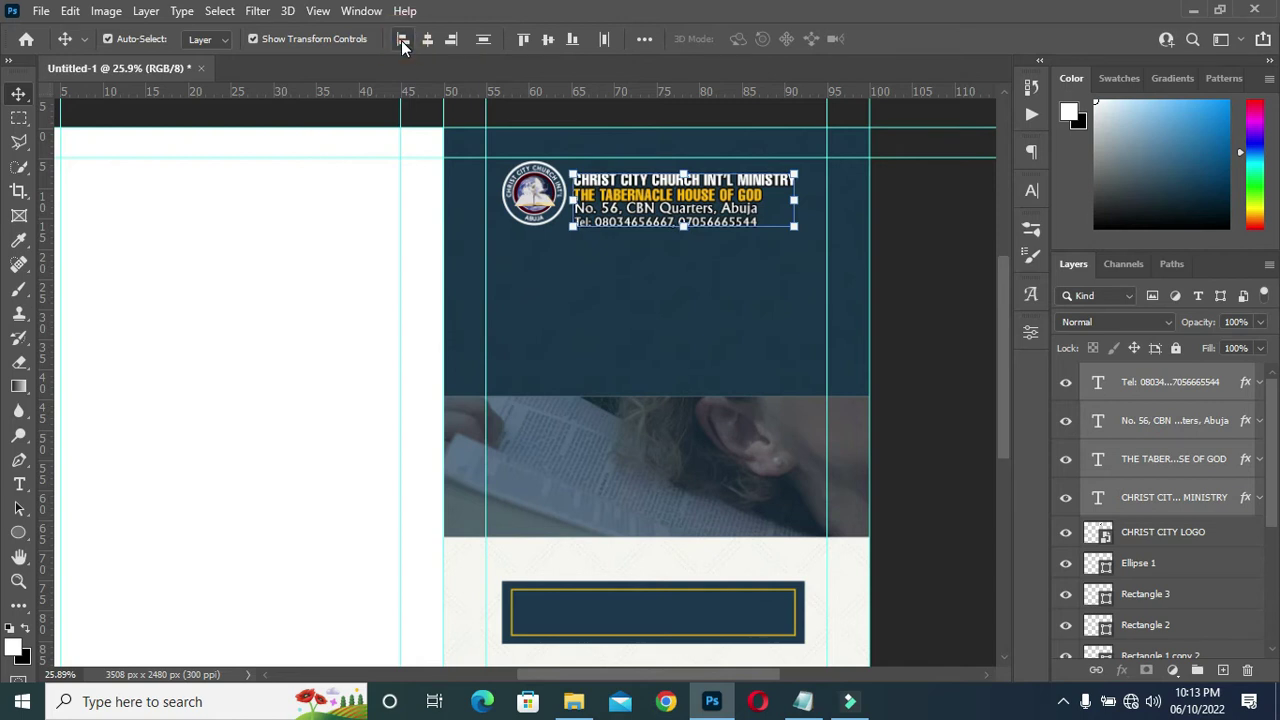
left_click(909, 200)
scroll(605, 178, "up", 2)
scroll(605, 178, "down", 2)
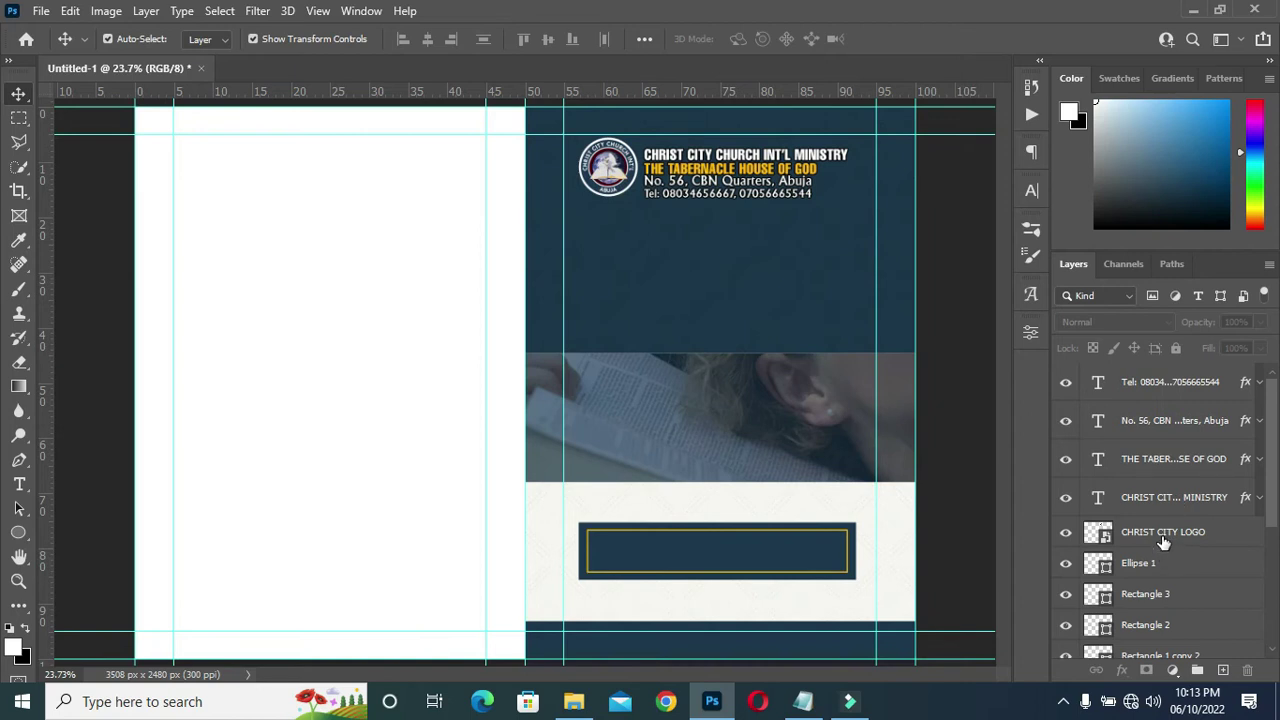
Group the logo, its white circle and the four header text layers into Group 1.
left_click(1160, 563)
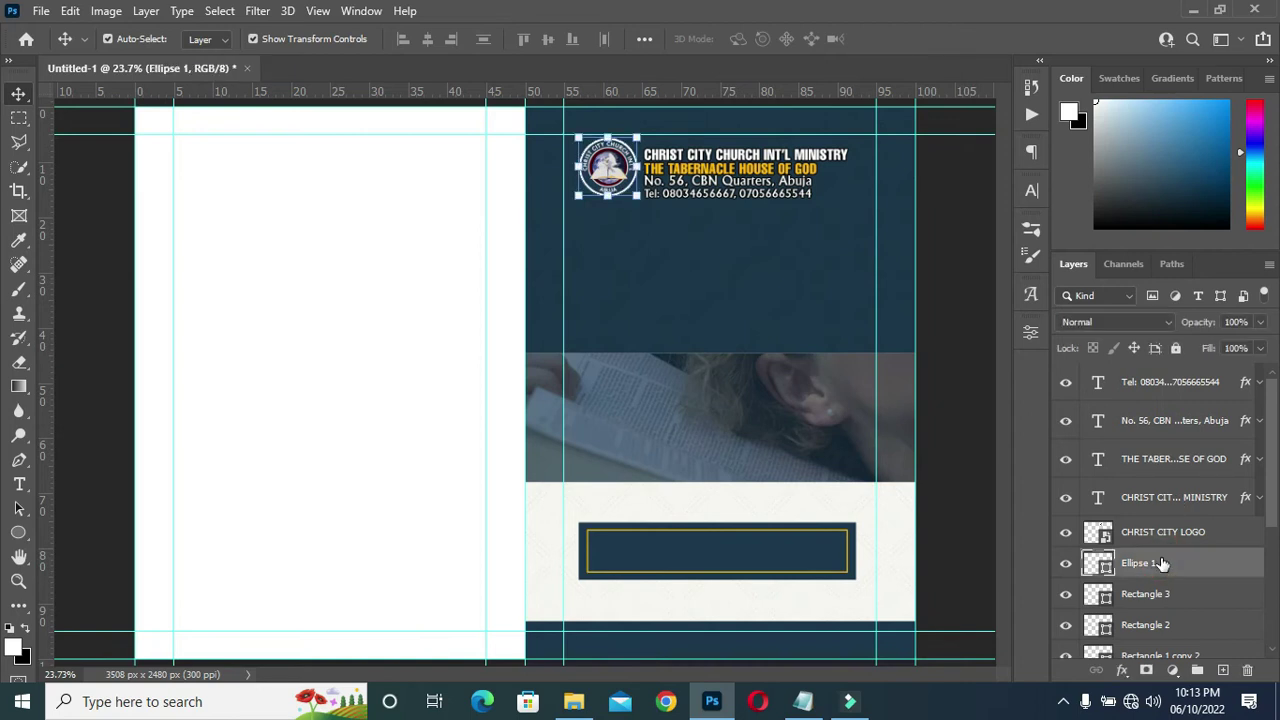
left_click(1155, 381, "shift")
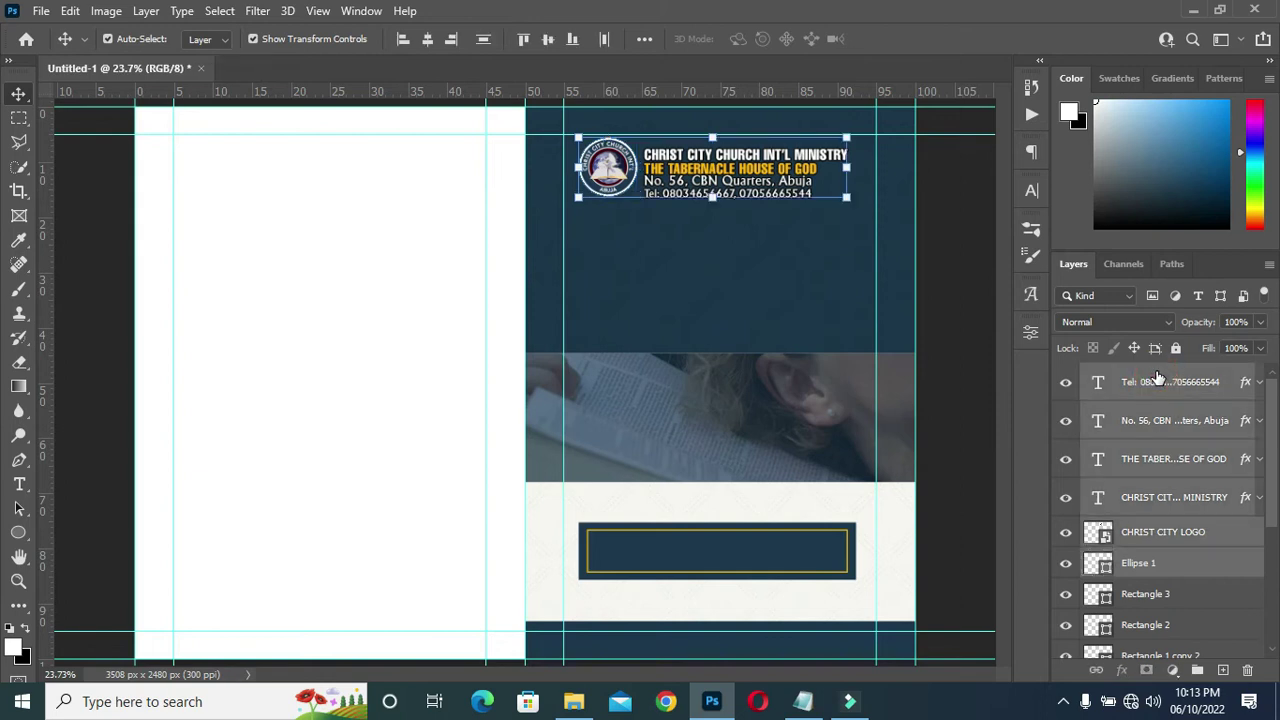
left_click(1197, 670)
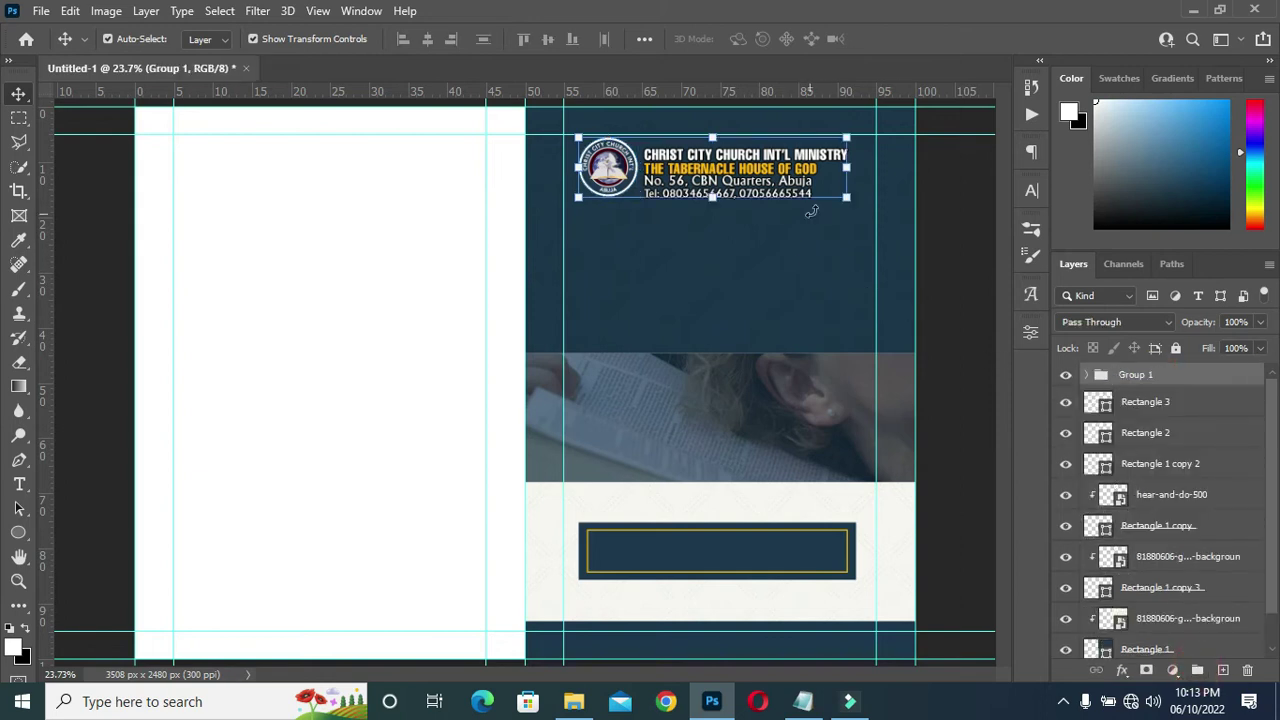
left_click(968, 372)
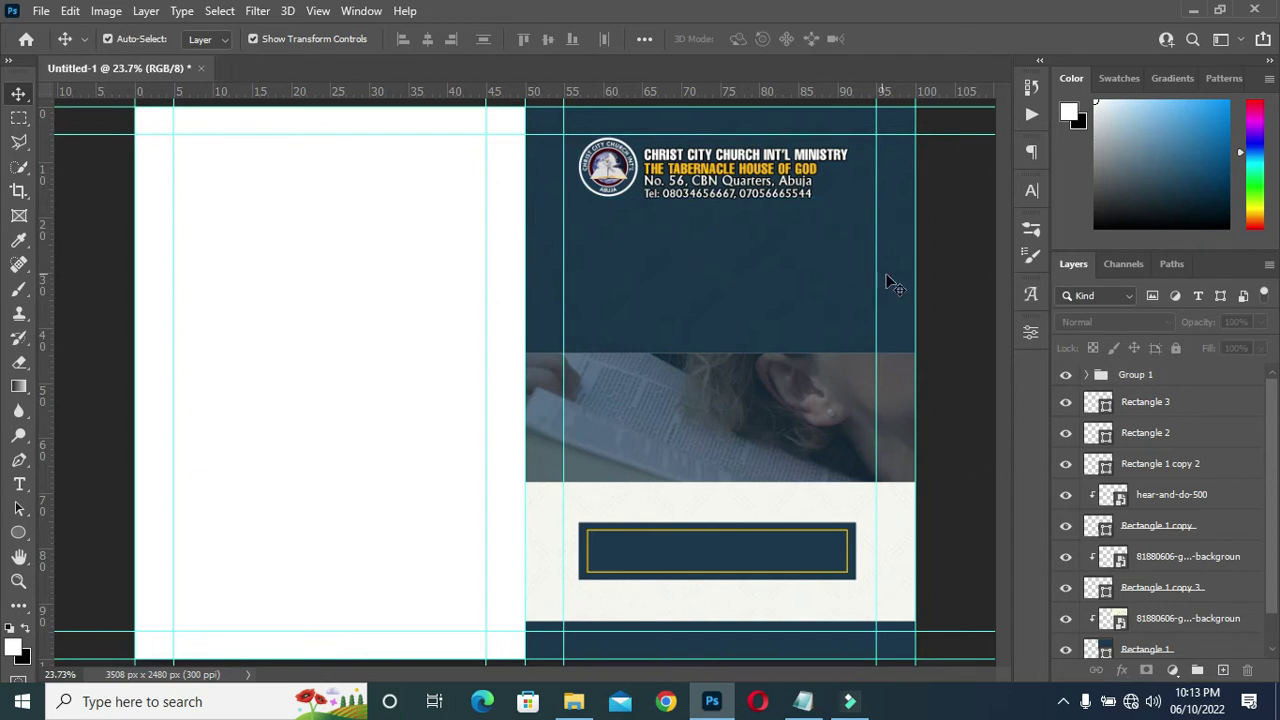
left_click(1086, 374)
Nudge the four header text lines upward into final position, then collapse Group 1.
left_click(1165, 404)
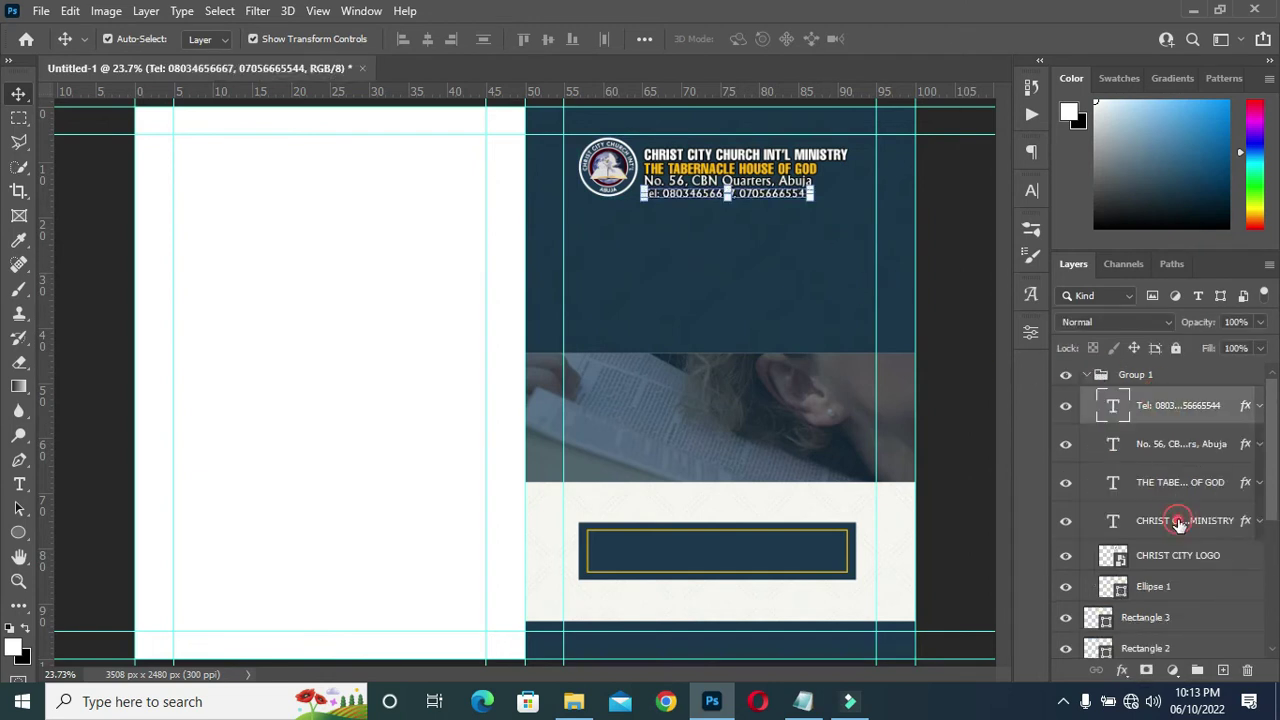
left_click(1180, 522, "shift")
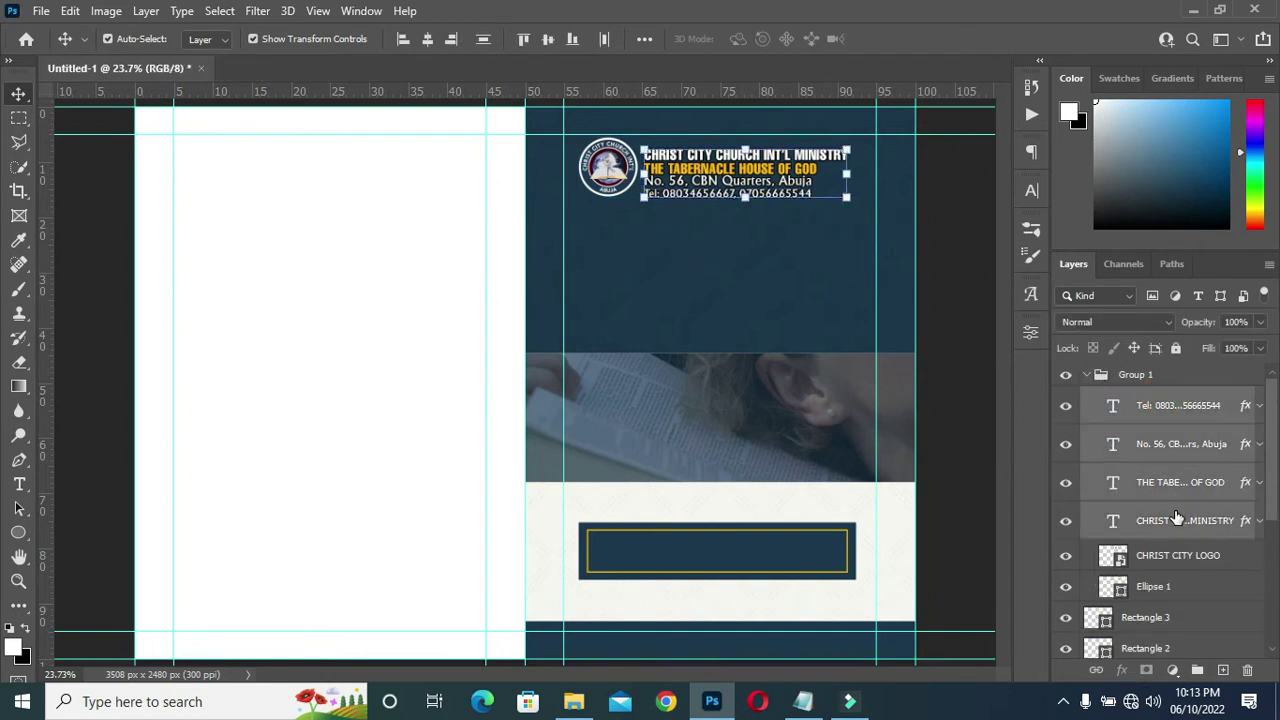
key("shift+Up")
key("shift+Up")
key("shift+Up")
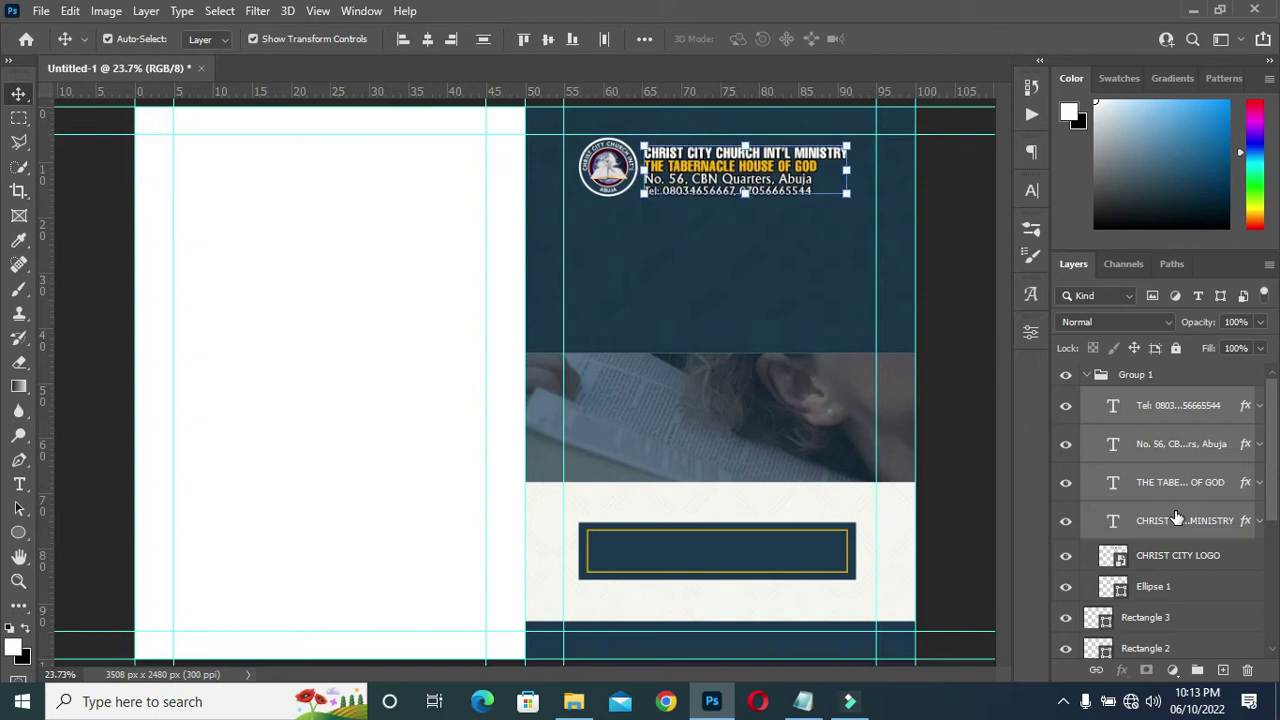
key("Up")
key("Up")
key("Up")
key("Up")
key("Up")
key("Up")
key("Up")
key("Up")
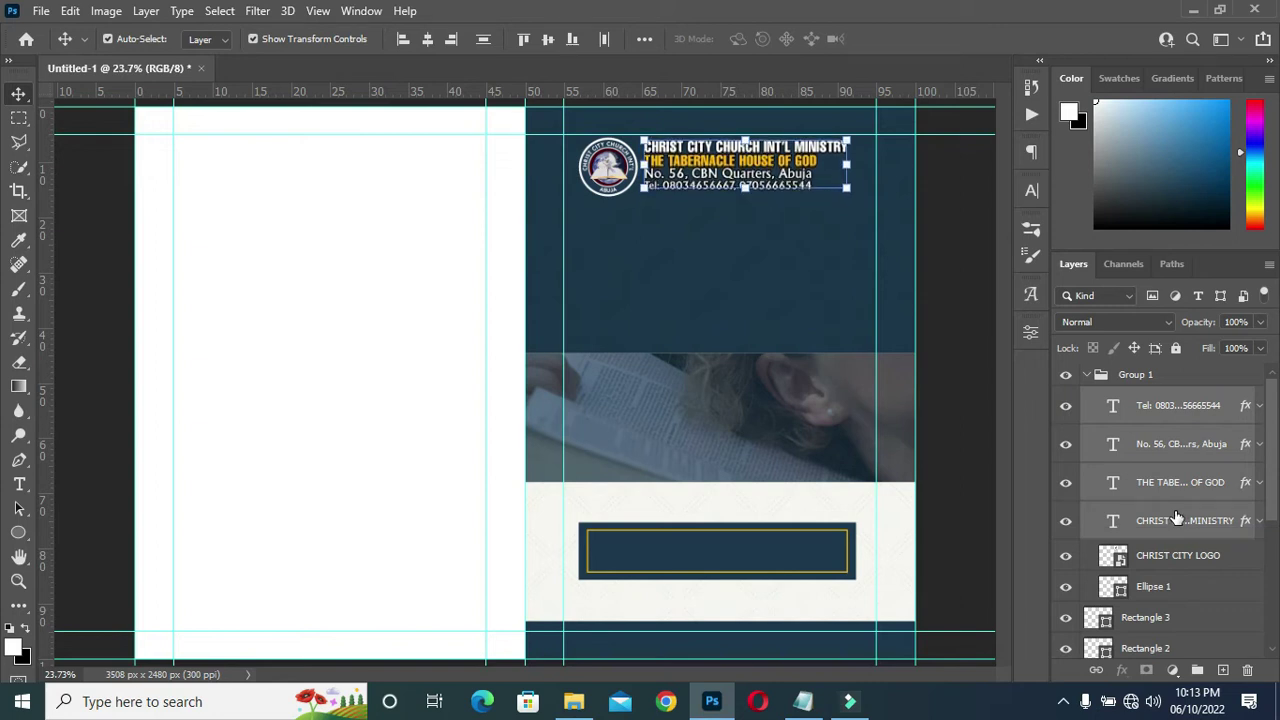
key("Down")
key("Down")
key("Down")
key("Down")
key("Down")
key("Down")
key("Down")
key("Down")
key("Down")
key("Down")
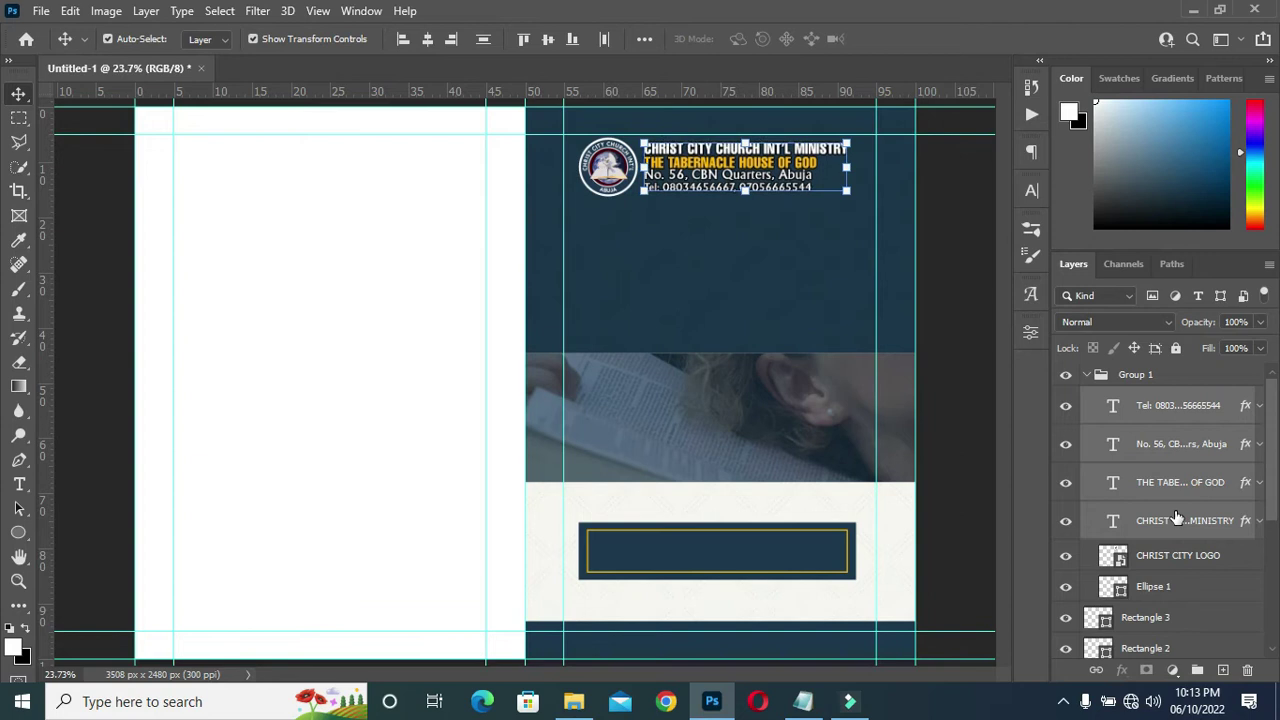
left_click(1088, 375)
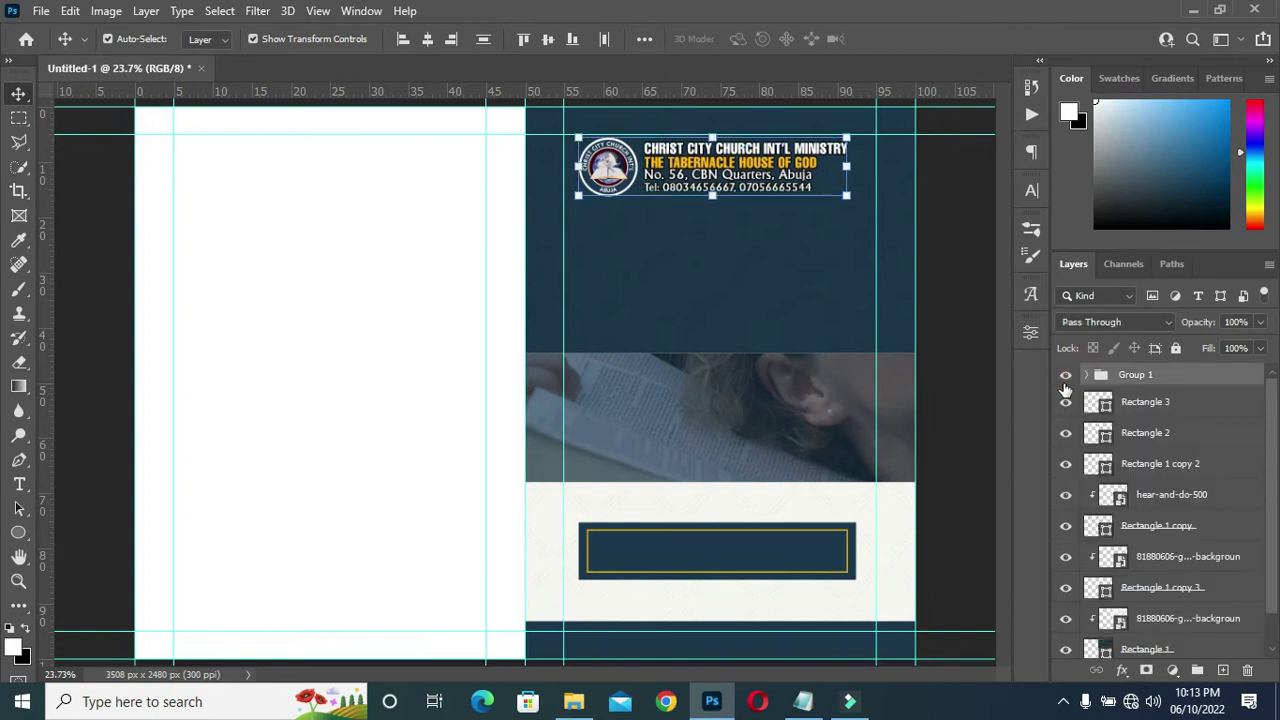
left_click(971, 380)
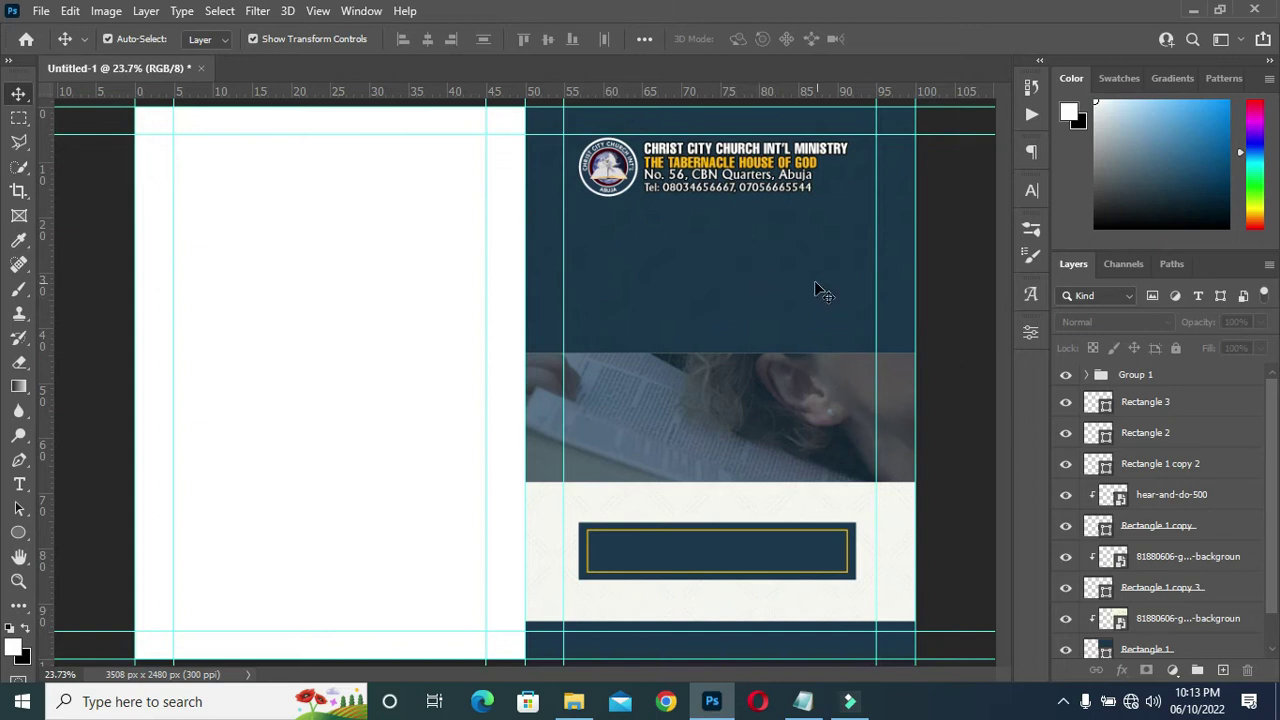
Copy the word 'Hearing' from the design notes in Notepad.
left_click(803, 701)
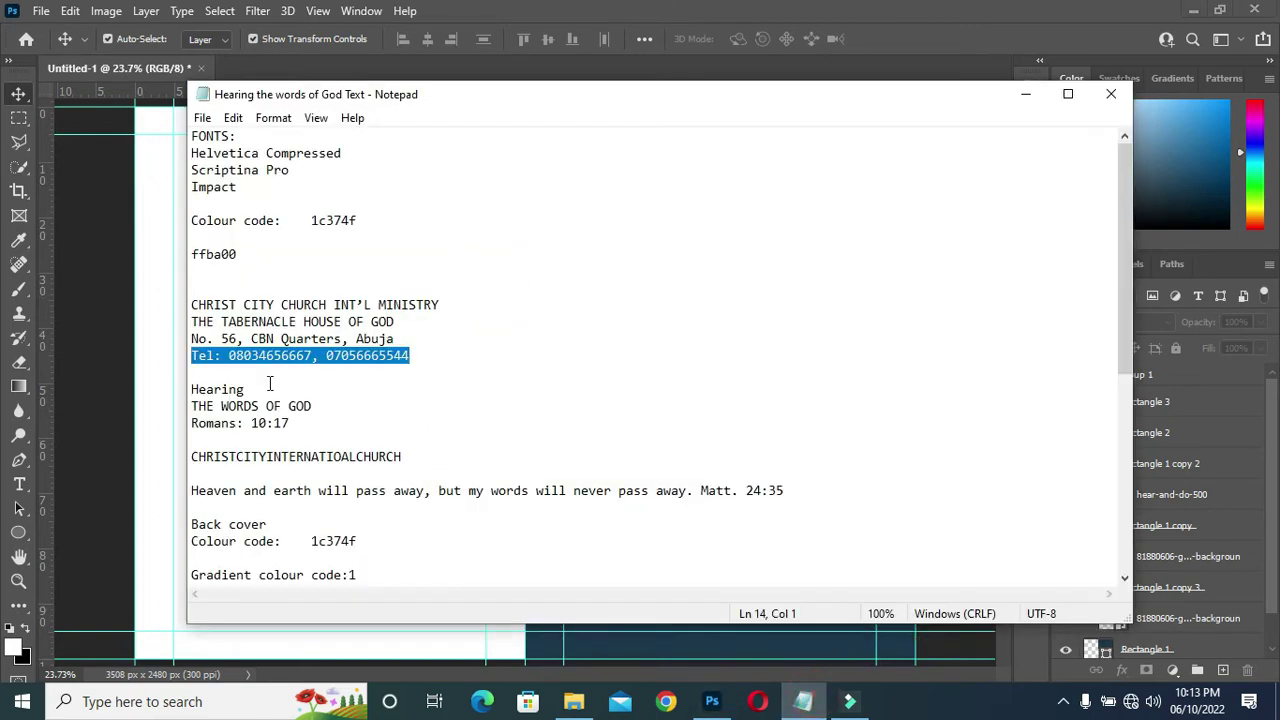
left_click_drag(247, 389, 190, 388)
key("ctrl+c")
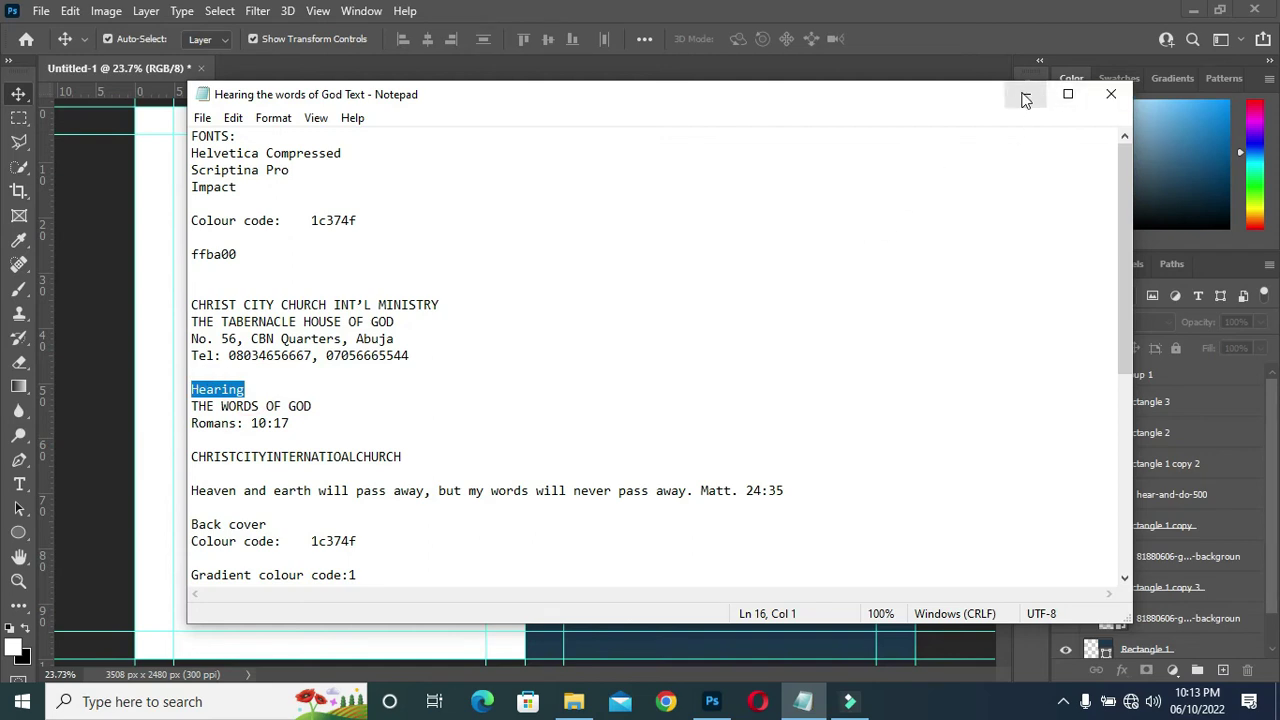
left_click(1025, 94)
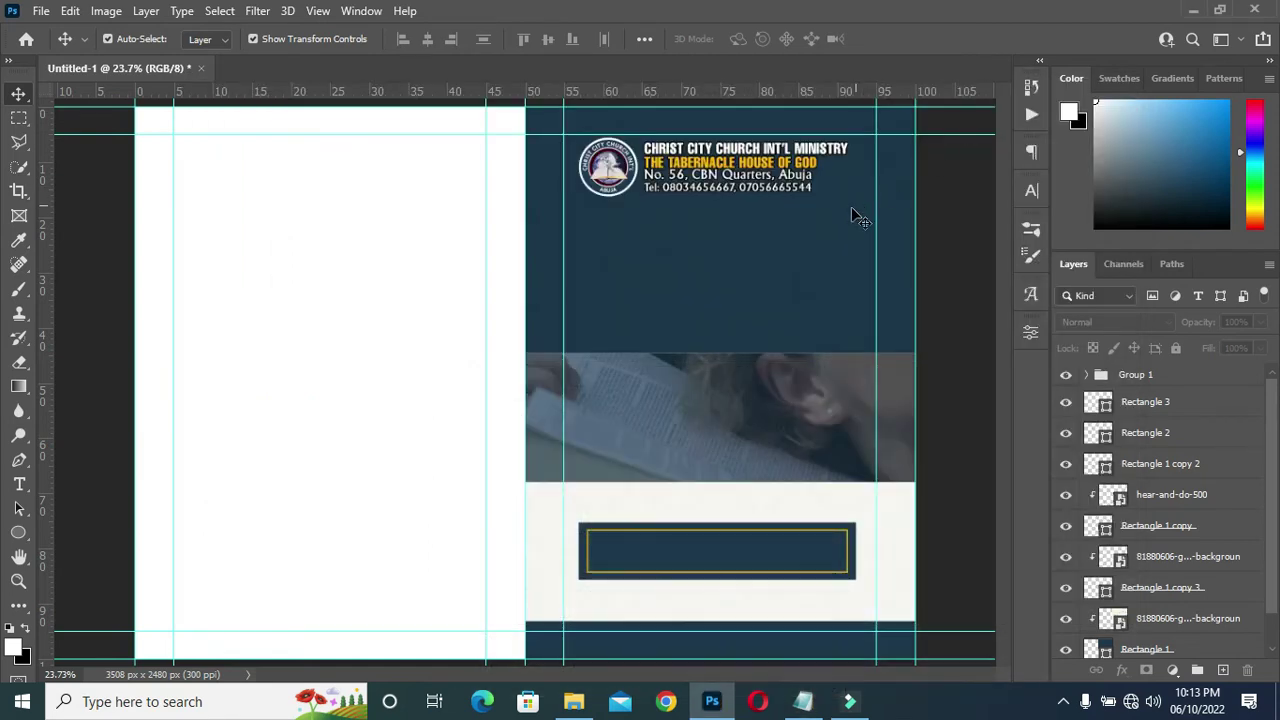
Paste 'Hearing' as a new text layer in the navy band, set in Scriptina Pro.
key("t")
left_click(608, 257)
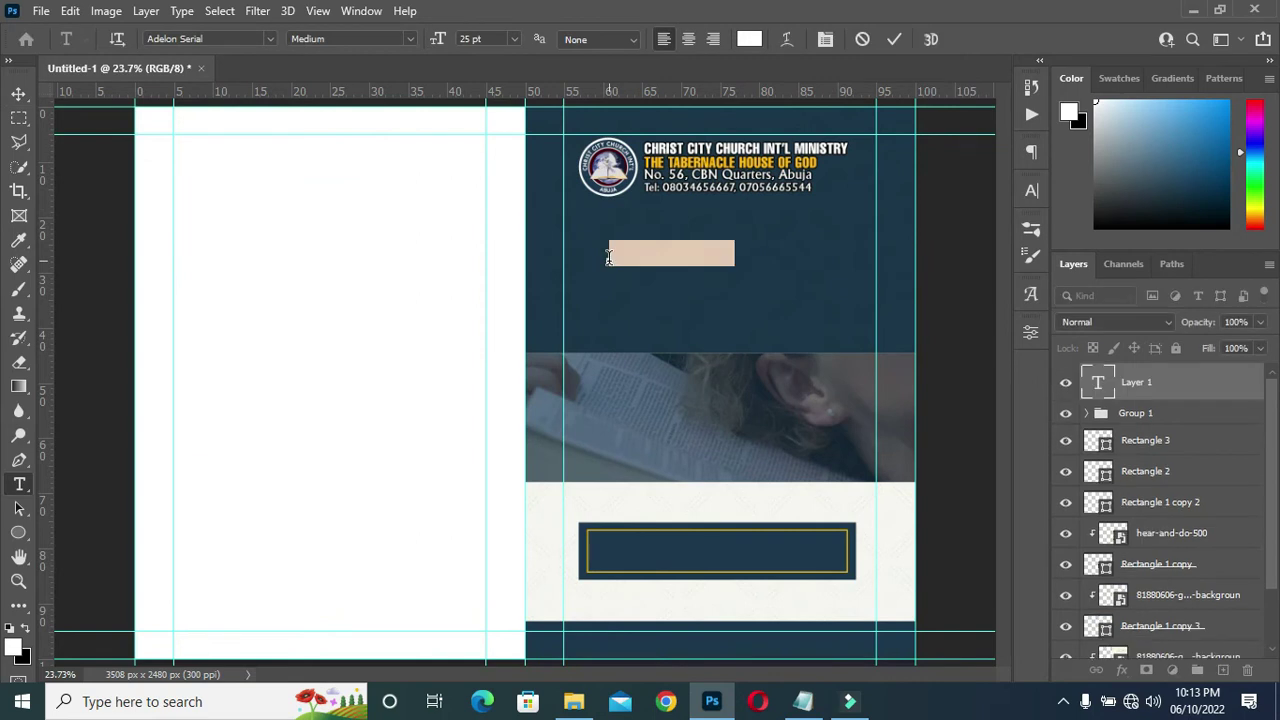
key("ctrl+v")
left_click(894, 39)
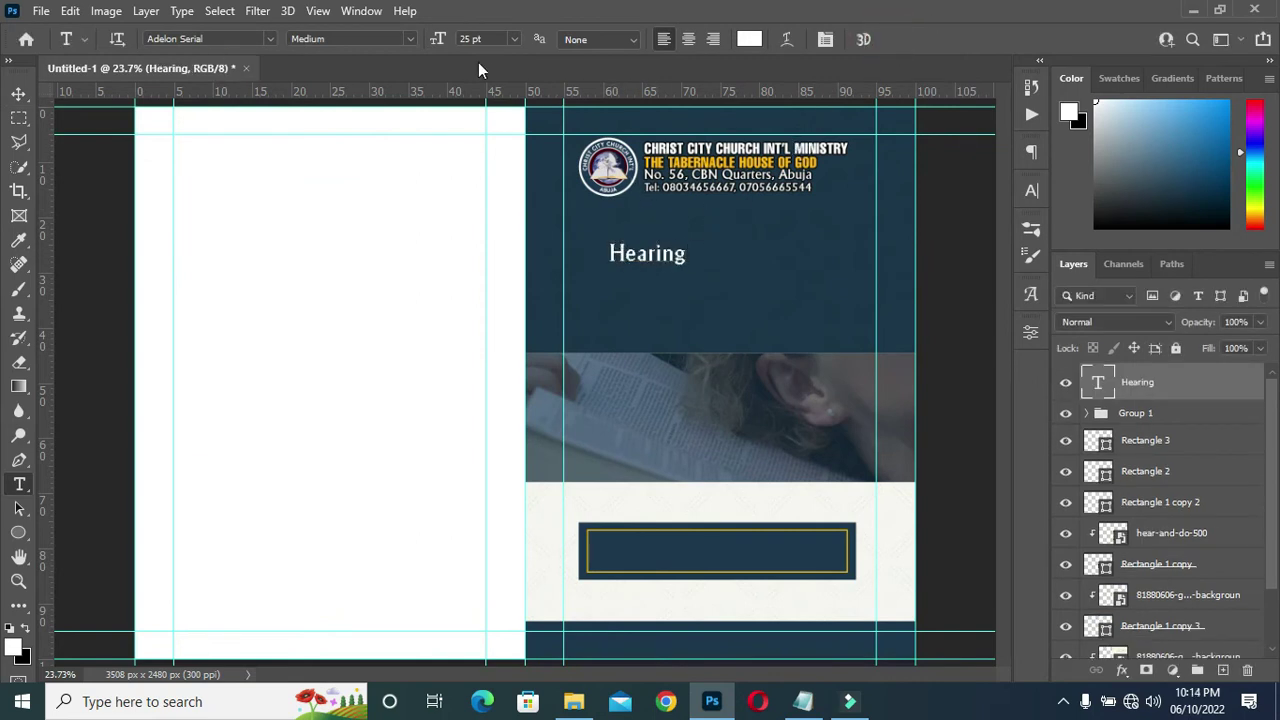
left_click(268, 38)
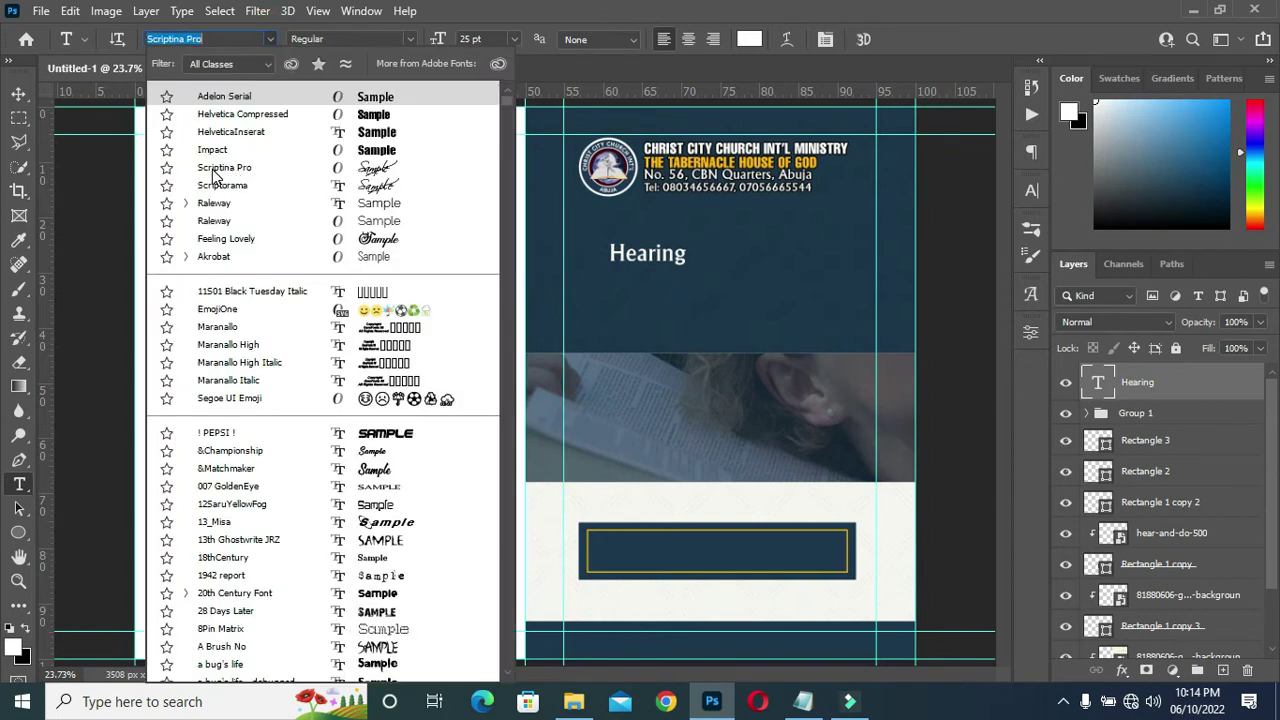
left_click(229, 170)
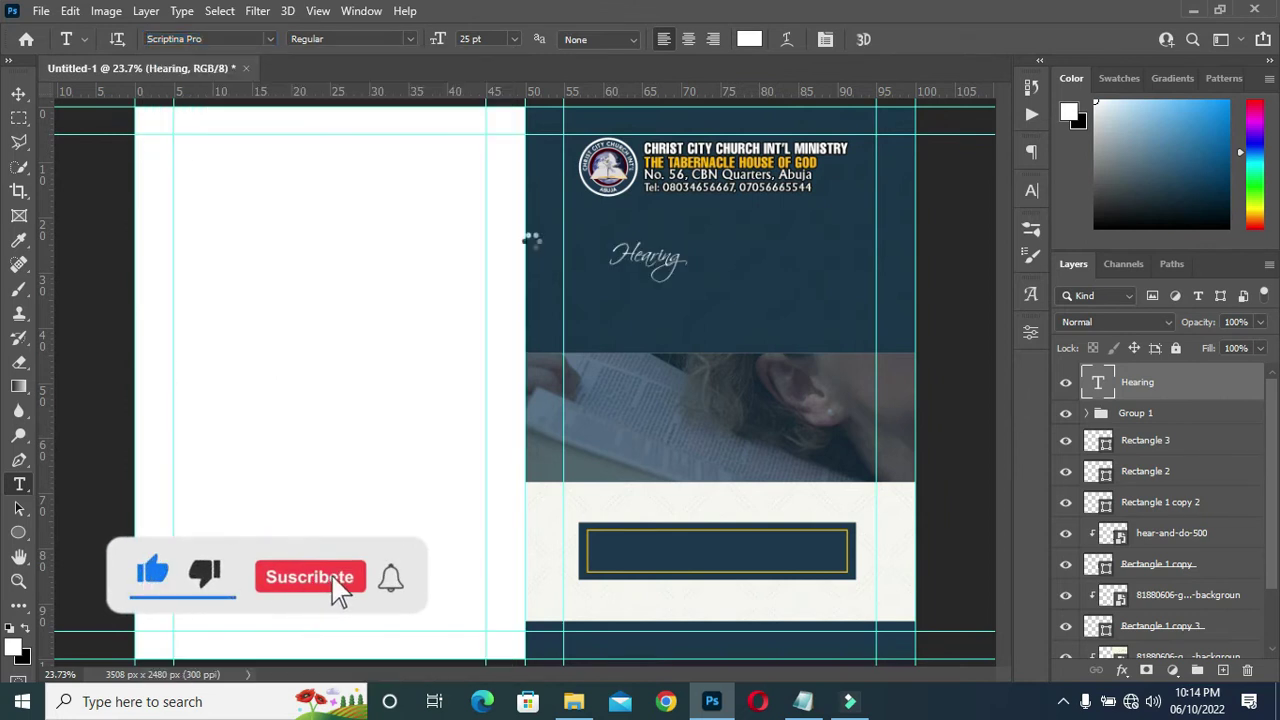
Scale Hearing to 260%, move it lower-left, then copy THE WORDS OF GOD from the notes.
scroll(737, 234, "up", 4)
left_click(19, 93)
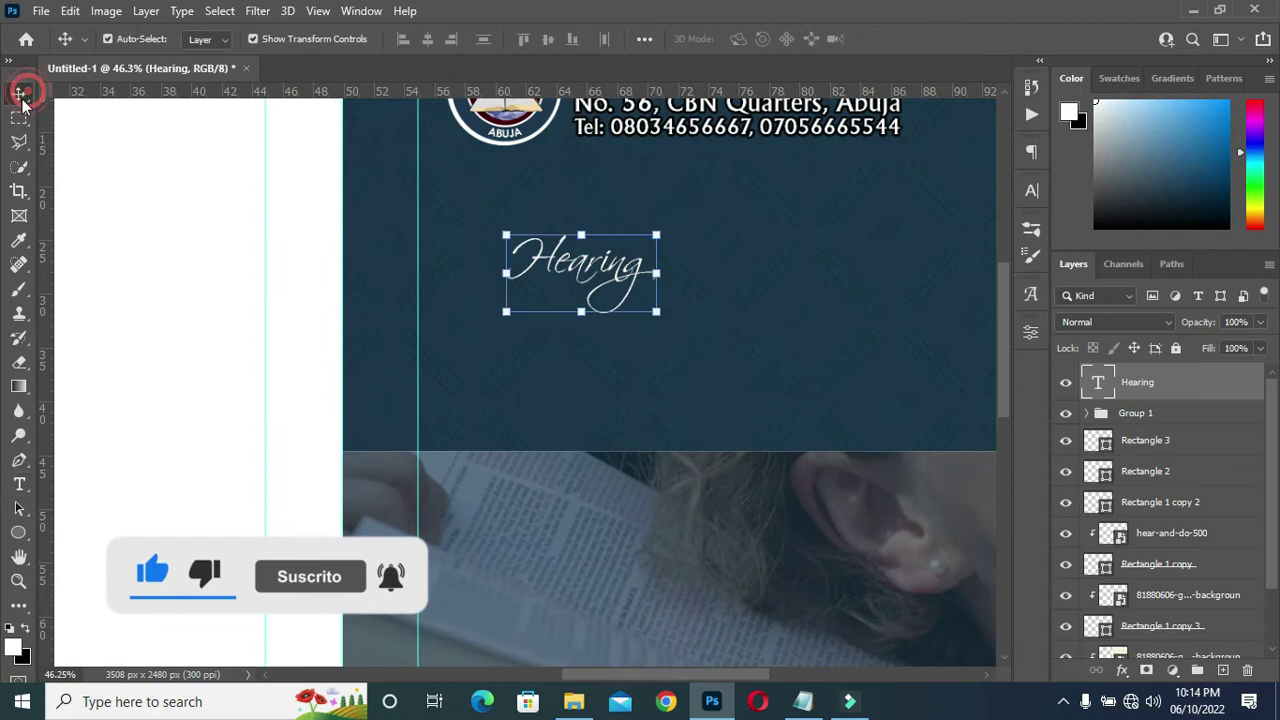
left_click_drag(660, 274, 898, 272)
left_click_drag(706, 232, 668, 264)
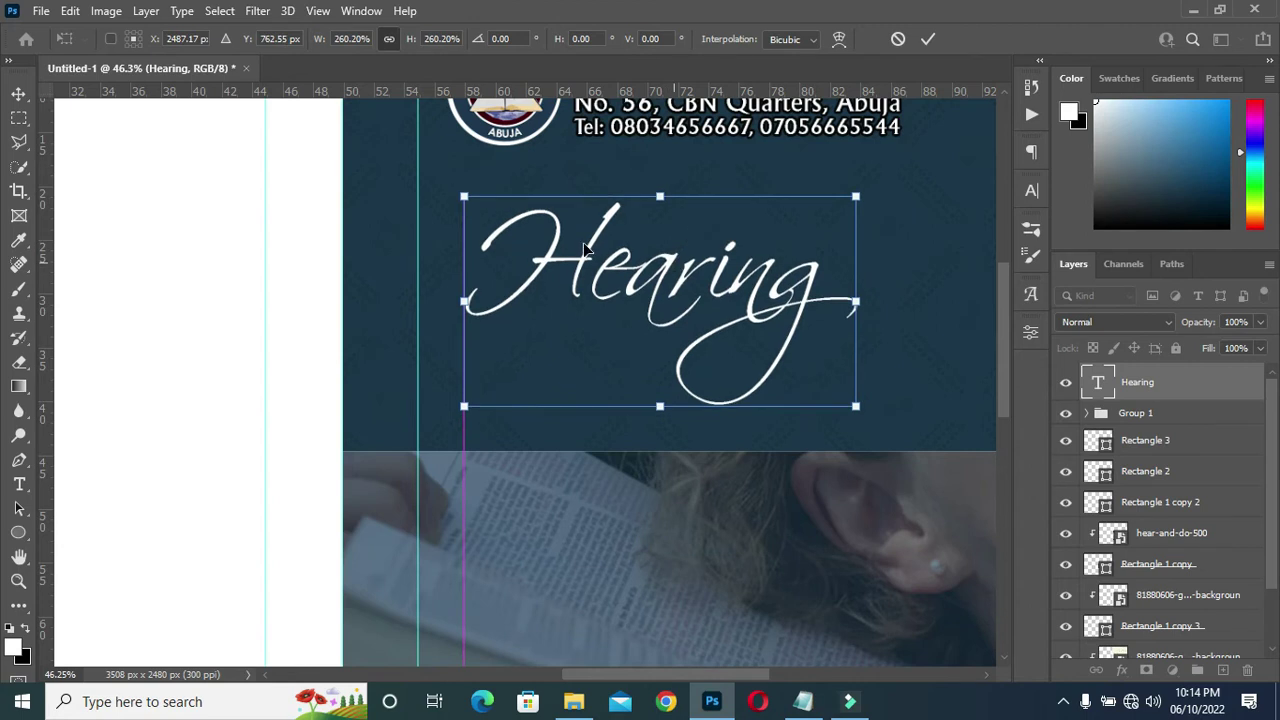
scroll(626, 227, "down", 2)
scroll(776, 221, "down", 1)
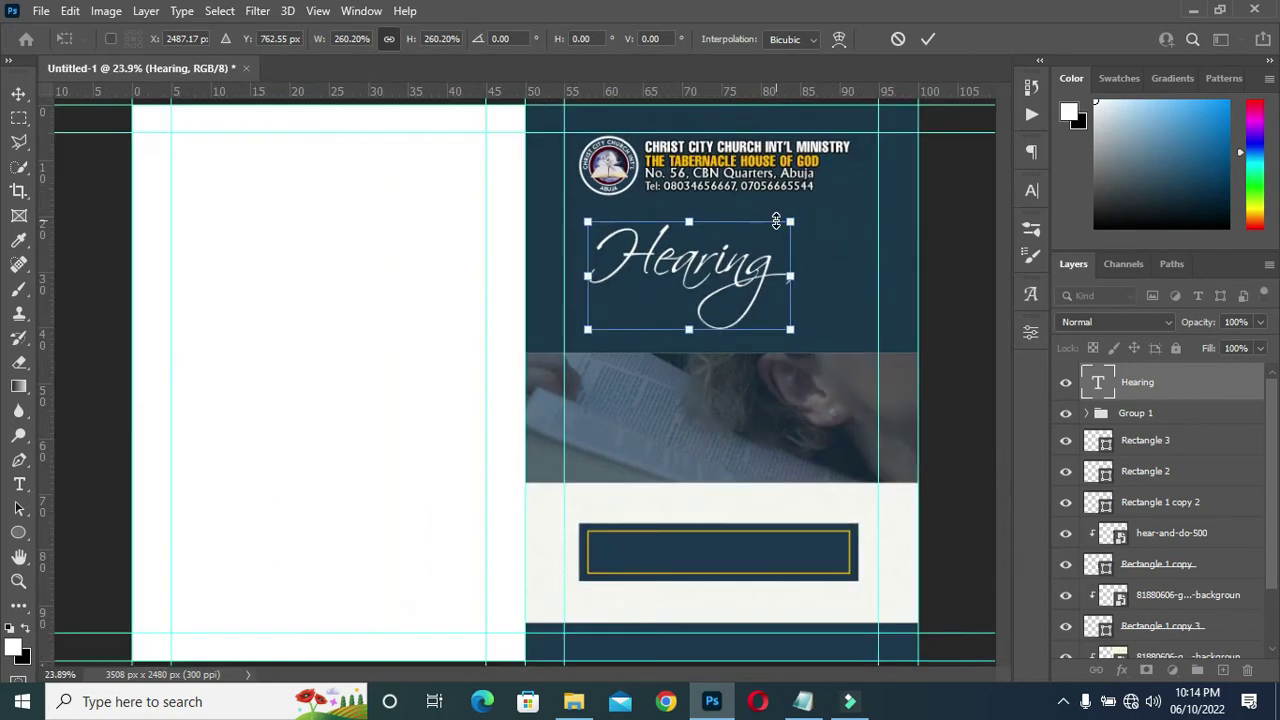
left_click(928, 39)
scroll(757, 283, "up", 1)
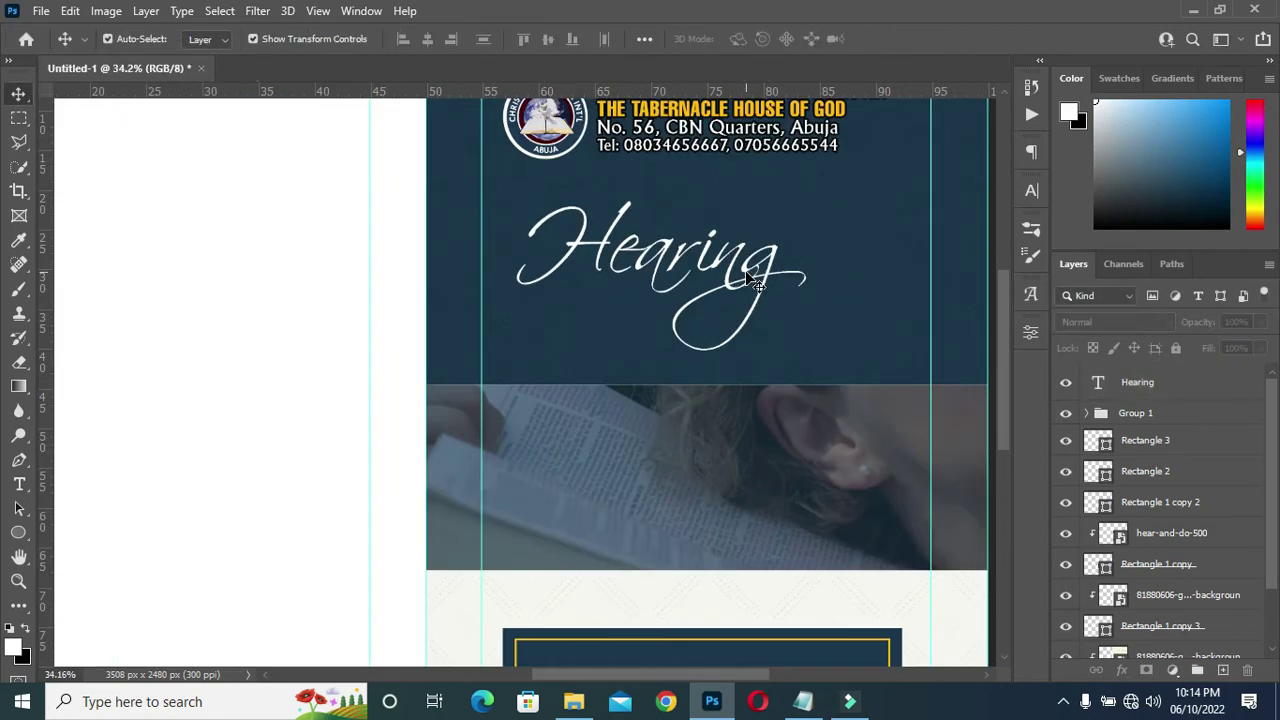
left_click(803, 701)
left_click_drag(315, 408, 188, 405)
key("ctrl+c")
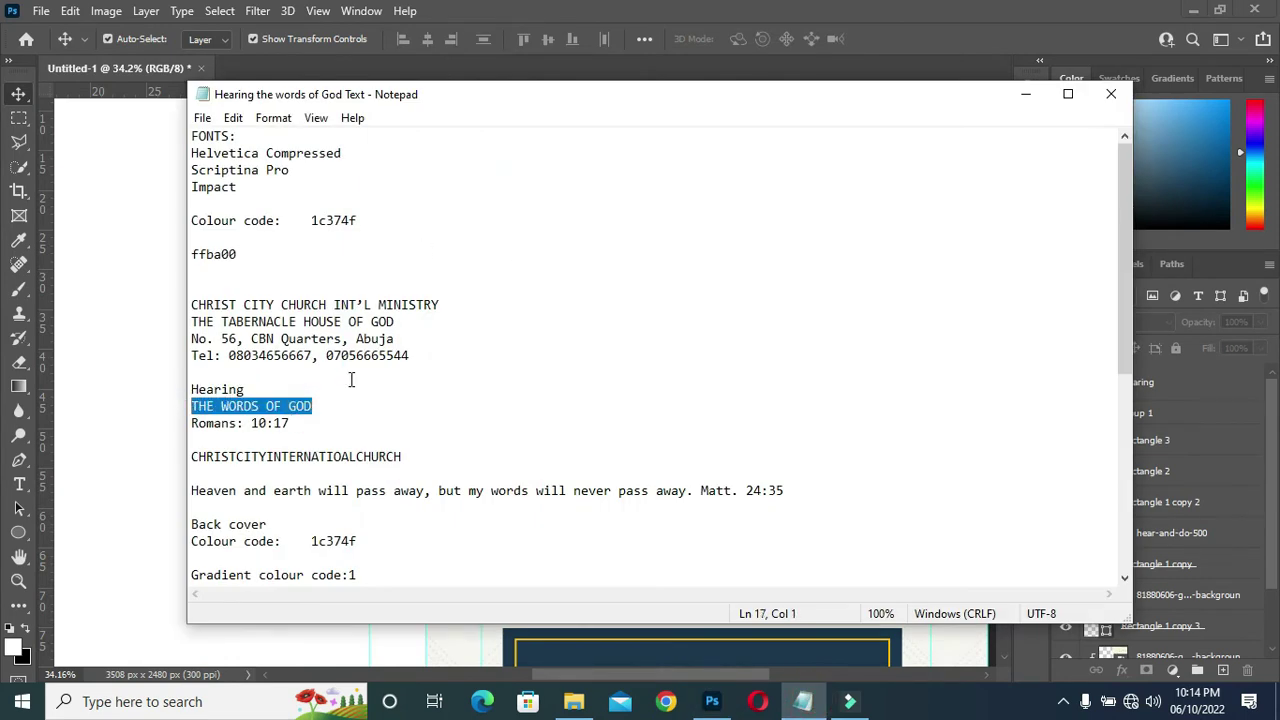
Paste THE WORDS OF GOD as a new text layer over the photo.
left_click(1025, 94)
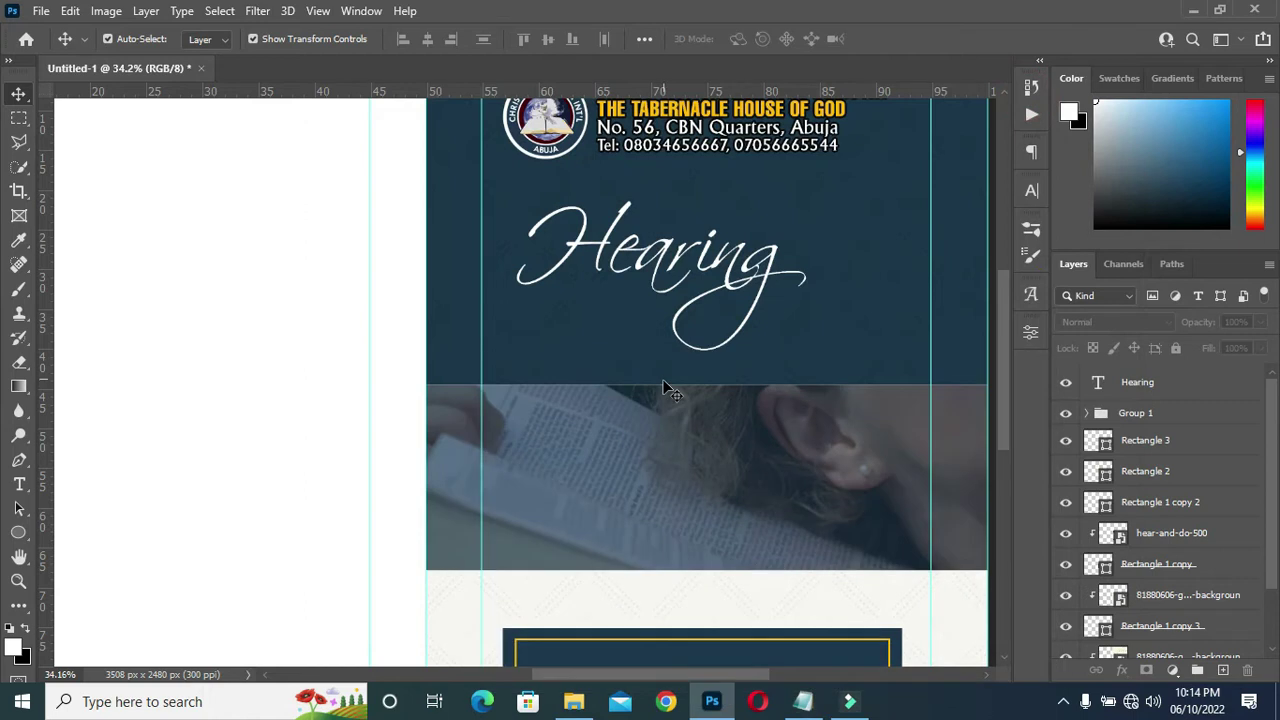
double_click(529, 320)
key("ctrl+Return")
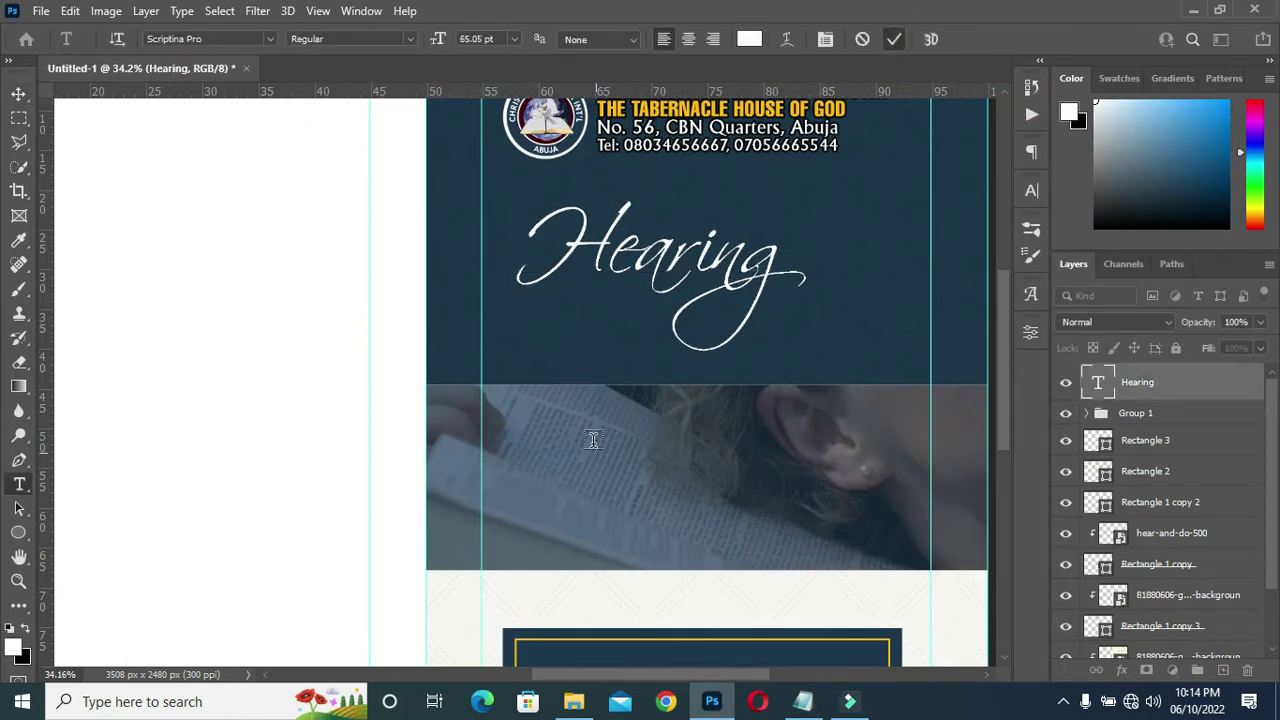
left_click(660, 443, "ctrl")
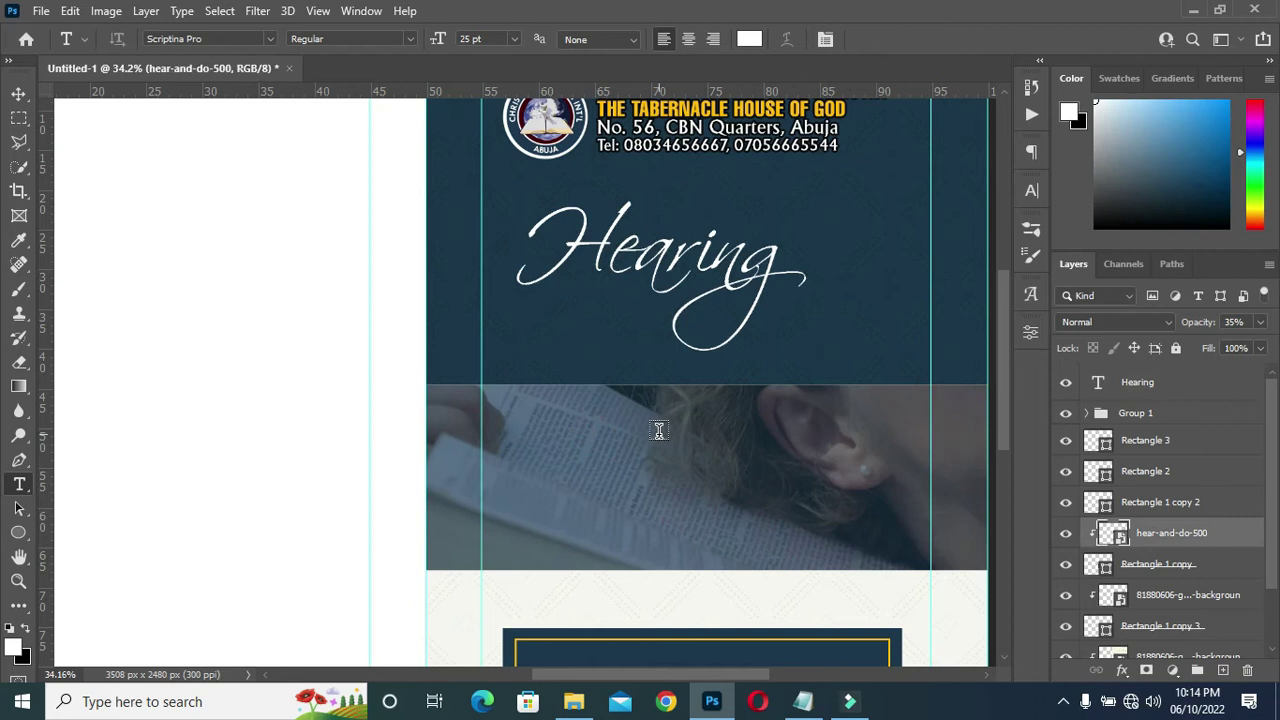
left_click(587, 458)
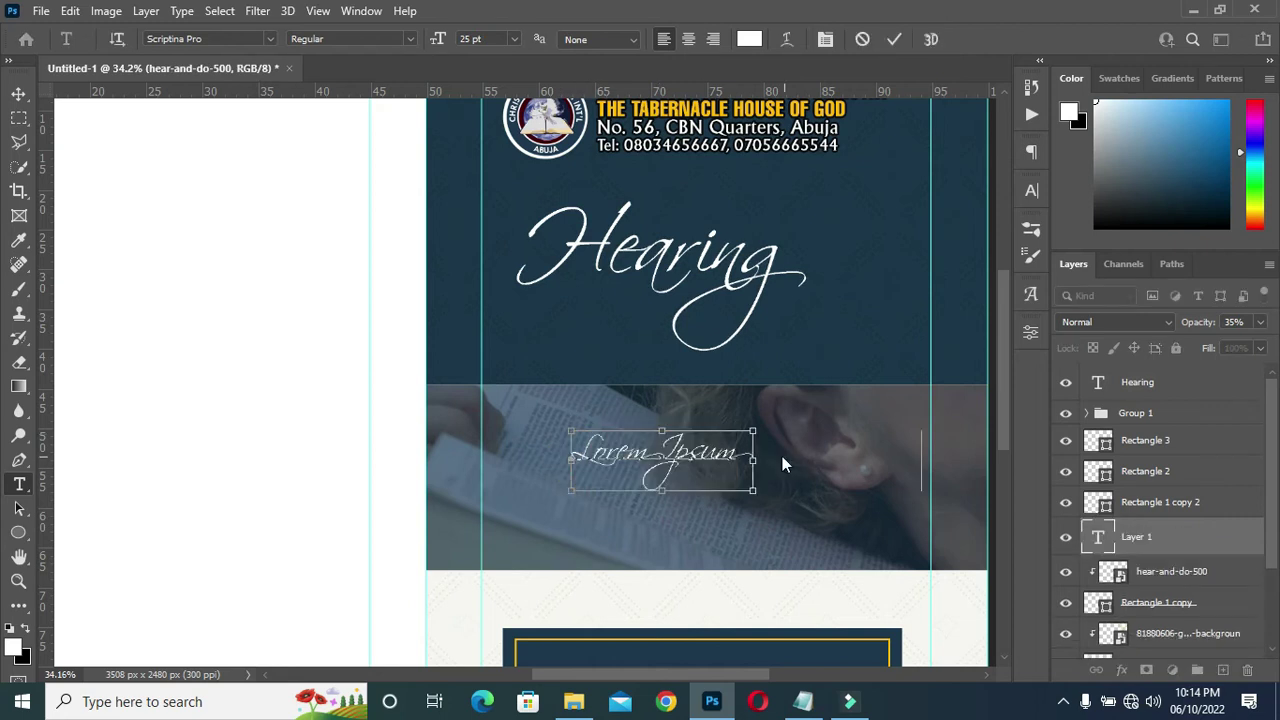
key("ctrl+v")
left_click(894, 39)
Move THE WORDS OF GOD layer to the top of the stack and set it in Impact.
left_click_drag(1186, 537, 1158, 368)
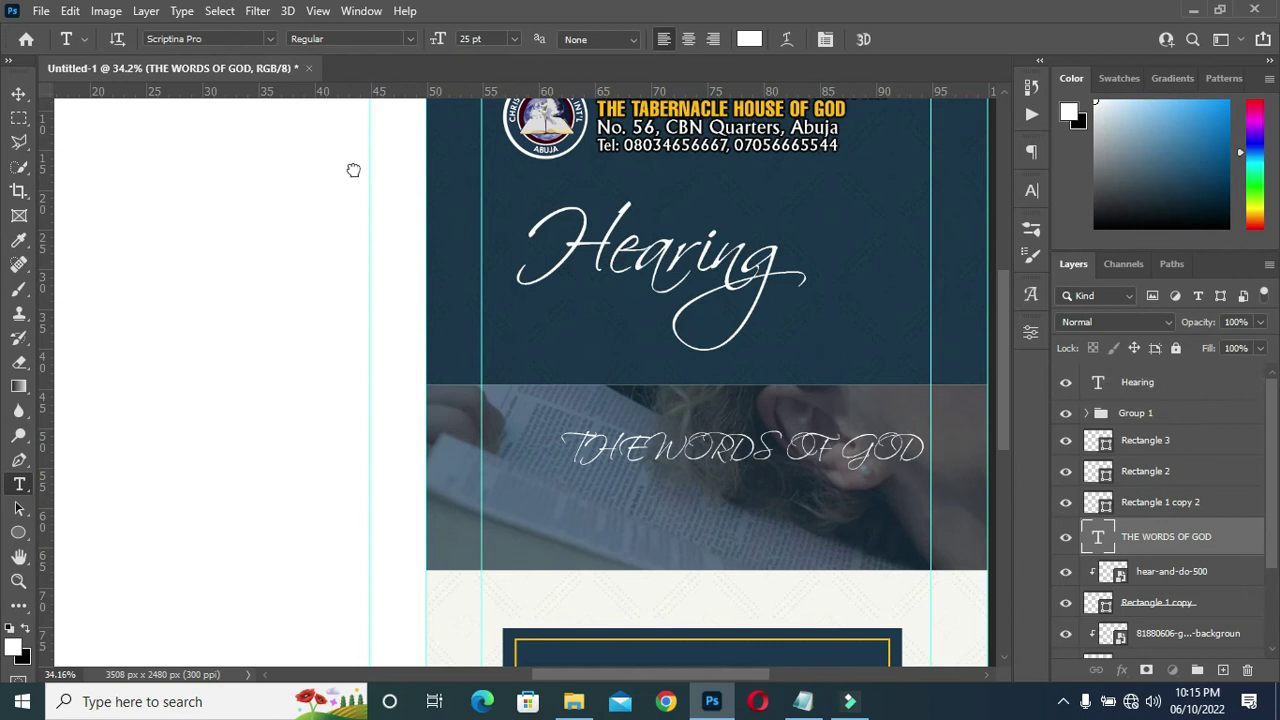
left_click(272, 38)
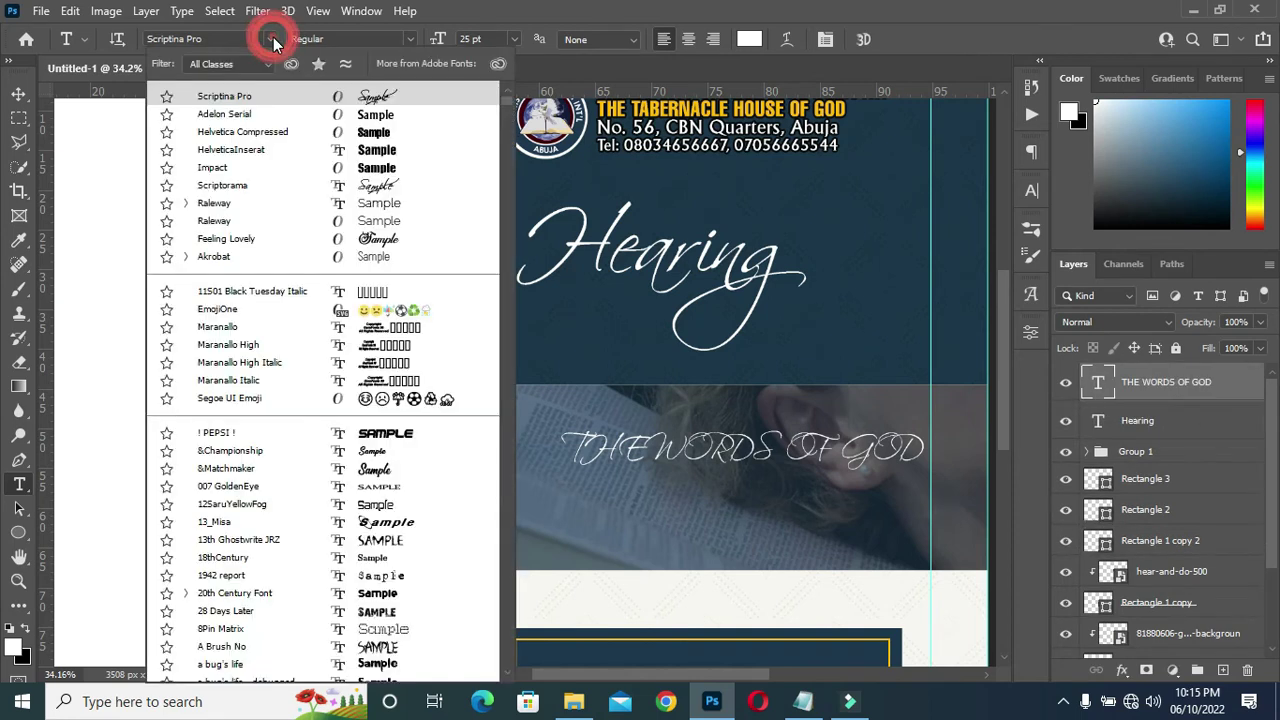
left_click(216, 170)
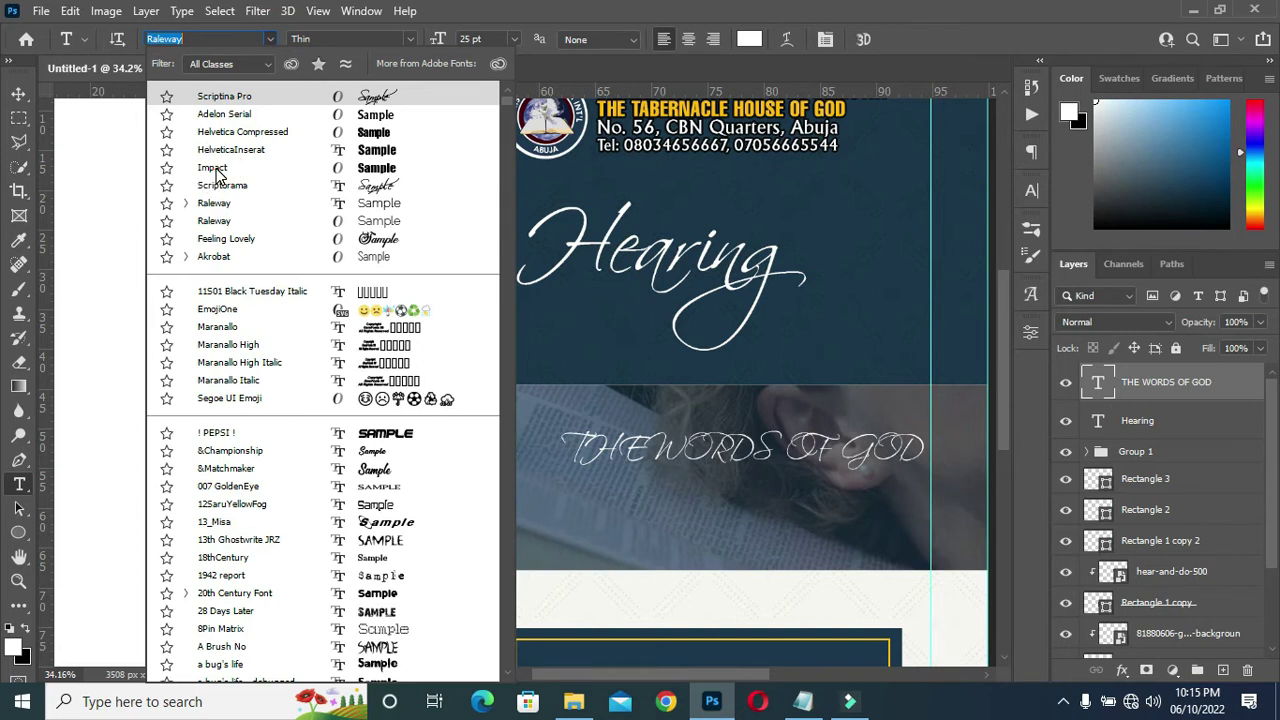
left_click(216, 170)
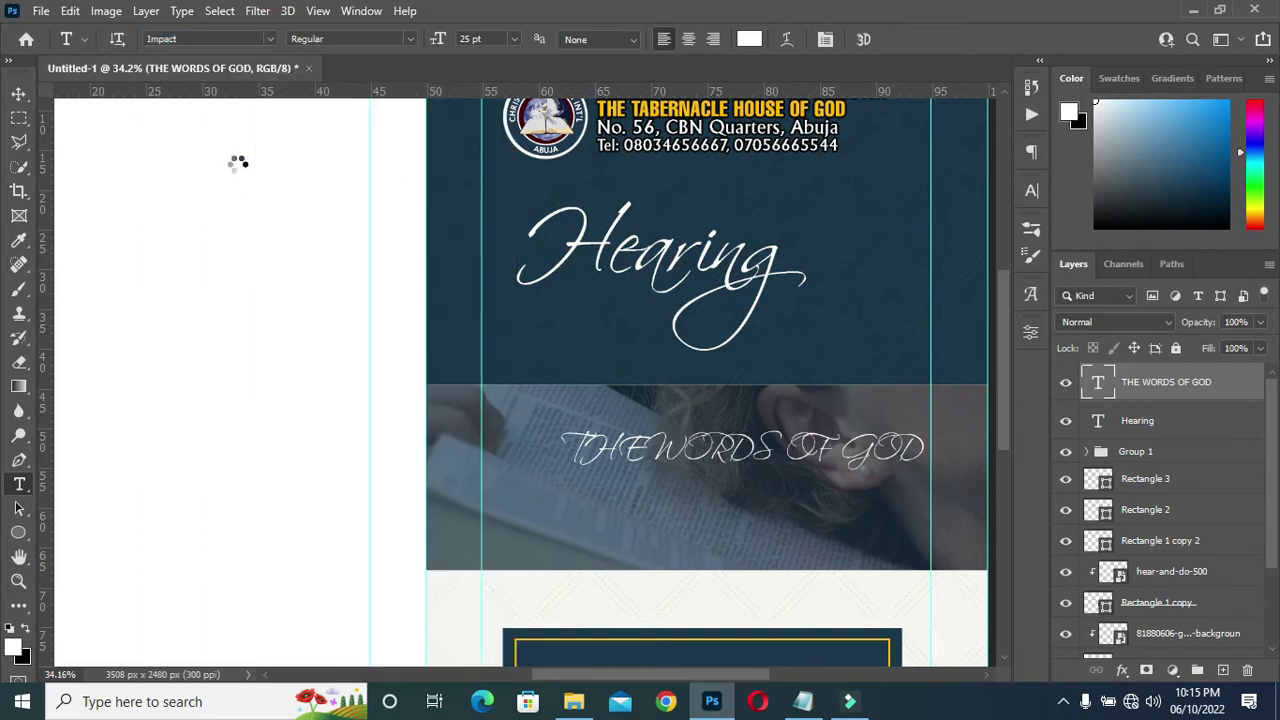
Enlarge the heading to 133% beneath Hearing, then copy the colour code ffba00 from the notes.
key("v")
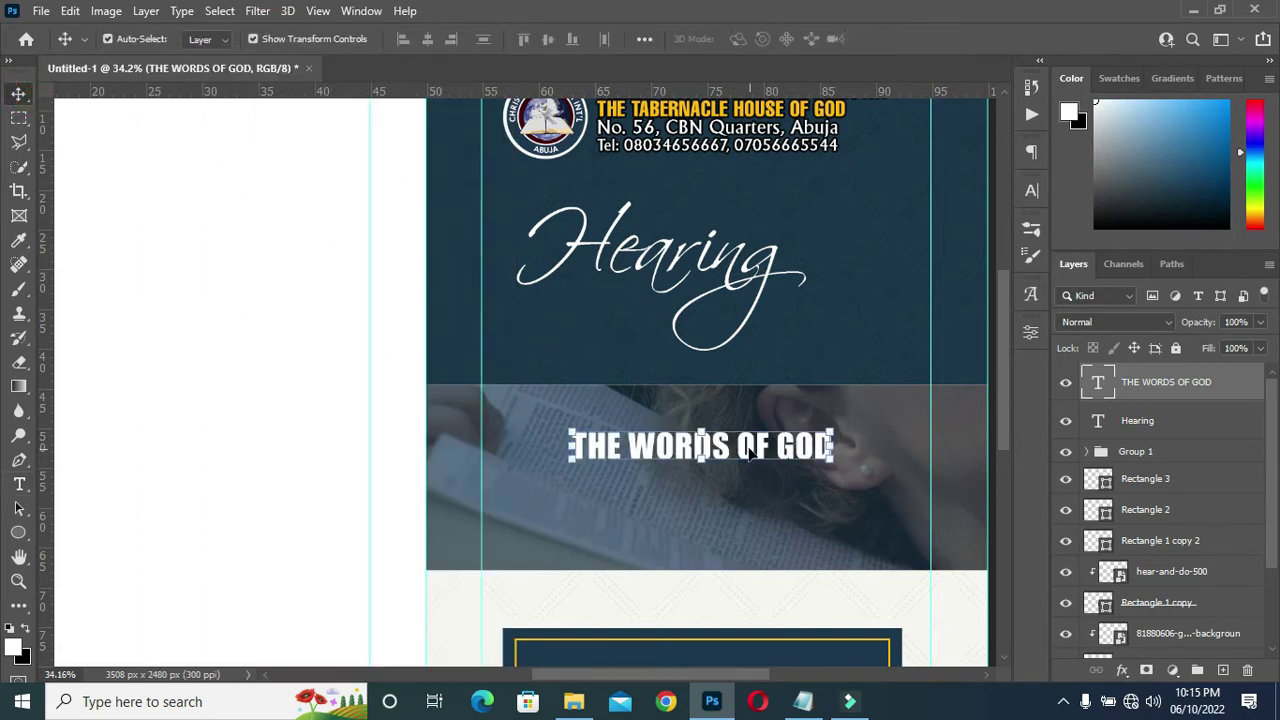
left_click_drag(735, 420, 700, 313)
key("ctrl+t")
left_click_drag(795, 310, 899, 313)
left_click_drag(753, 314, 747, 332)
left_click(928, 38)
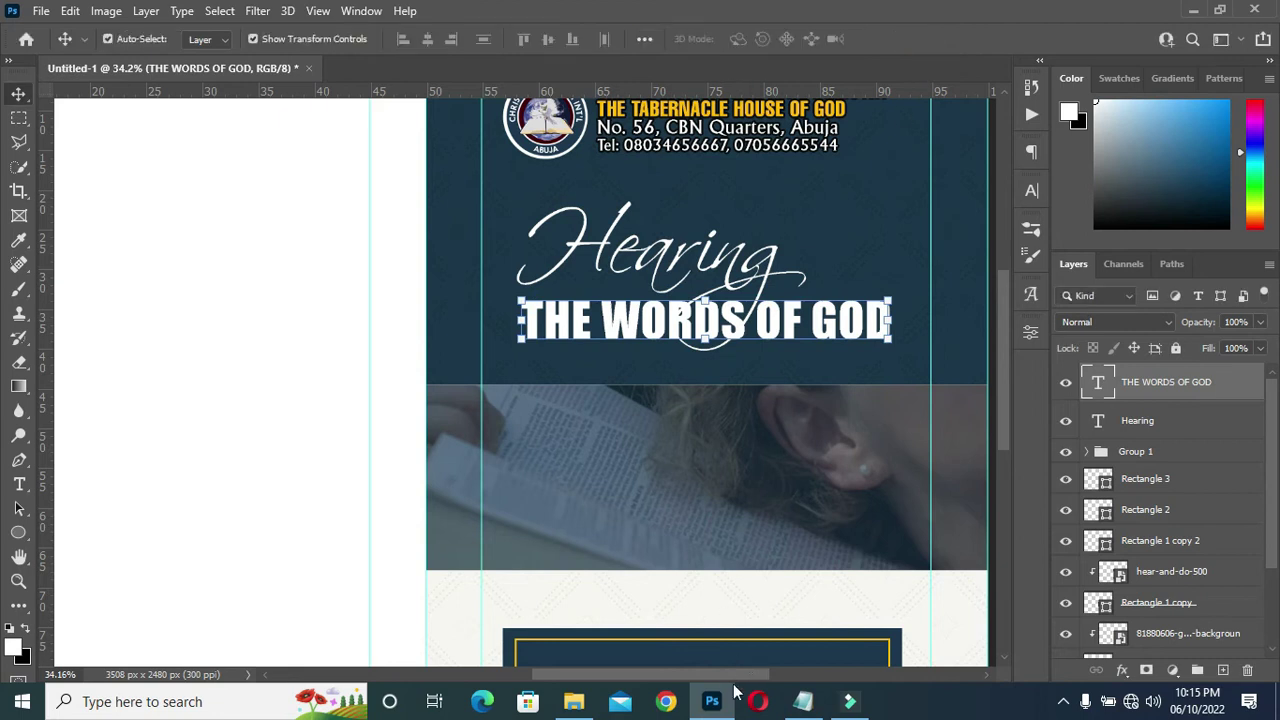
left_click(803, 701)
double_click(238, 254)
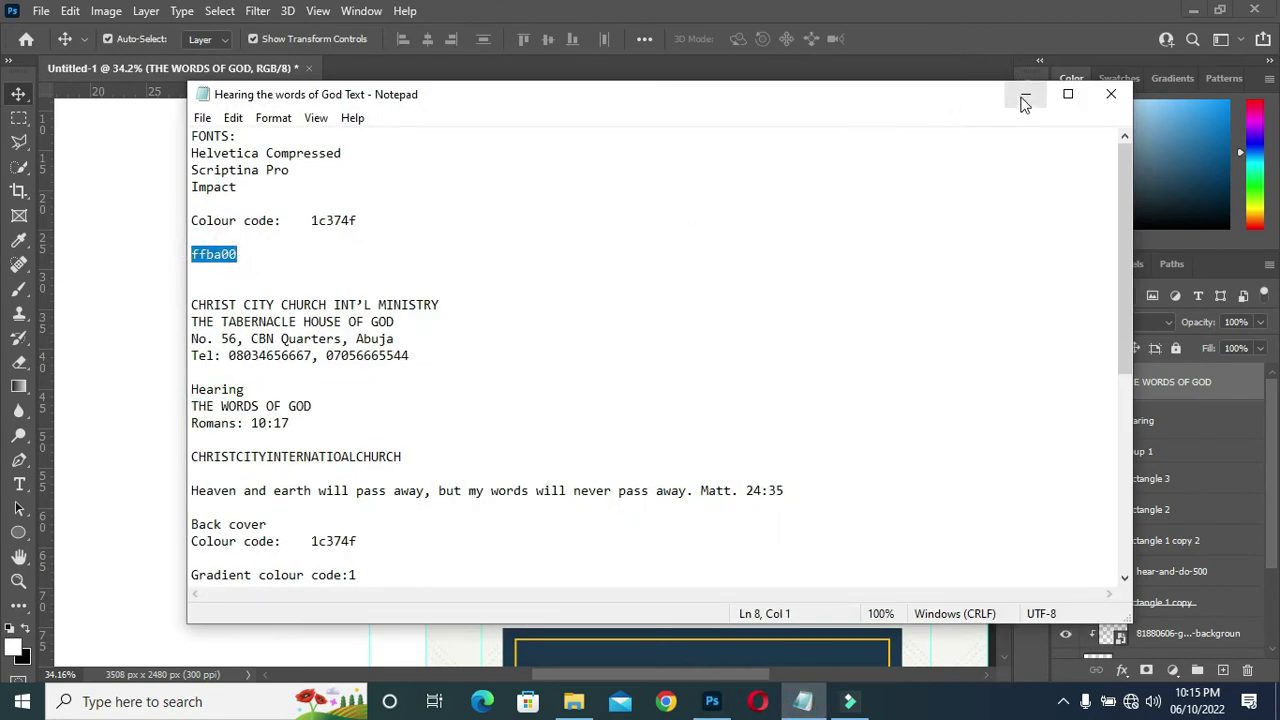
Colour THE WORDS OF GOD golden yellow, ffba00.
left_click(1024, 92)
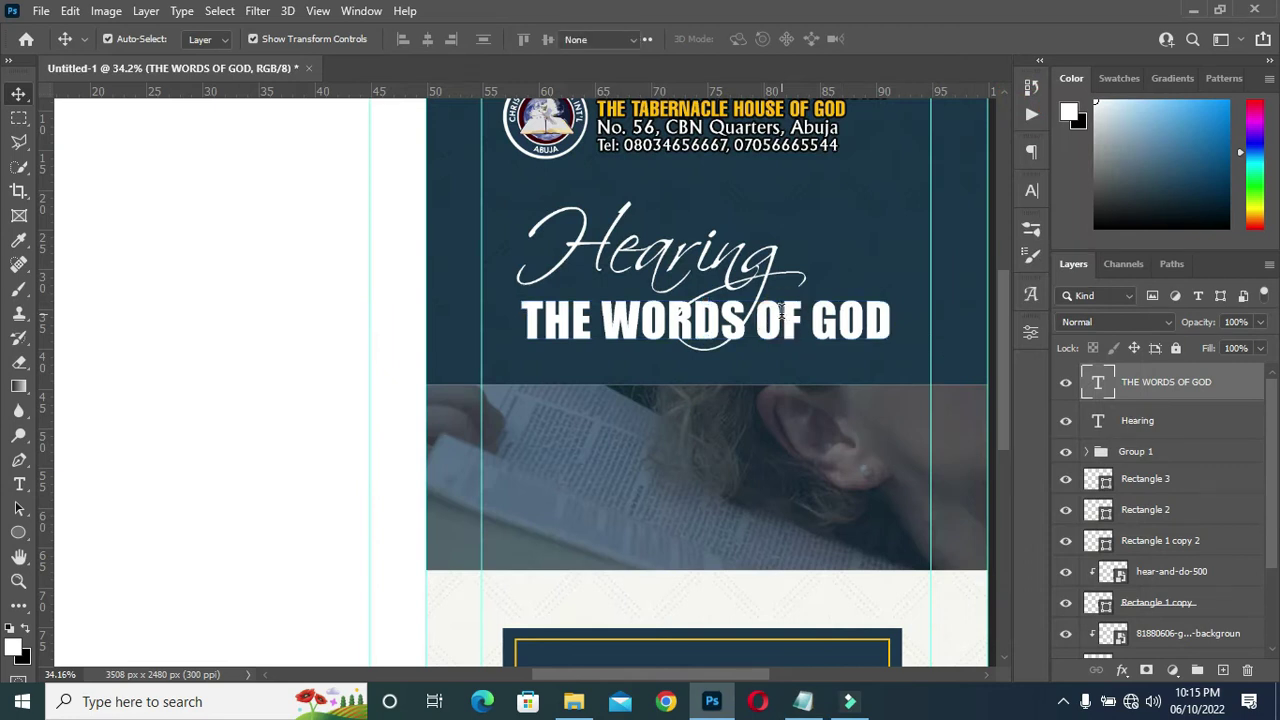
double_click(781, 311)
left_click(748, 42)
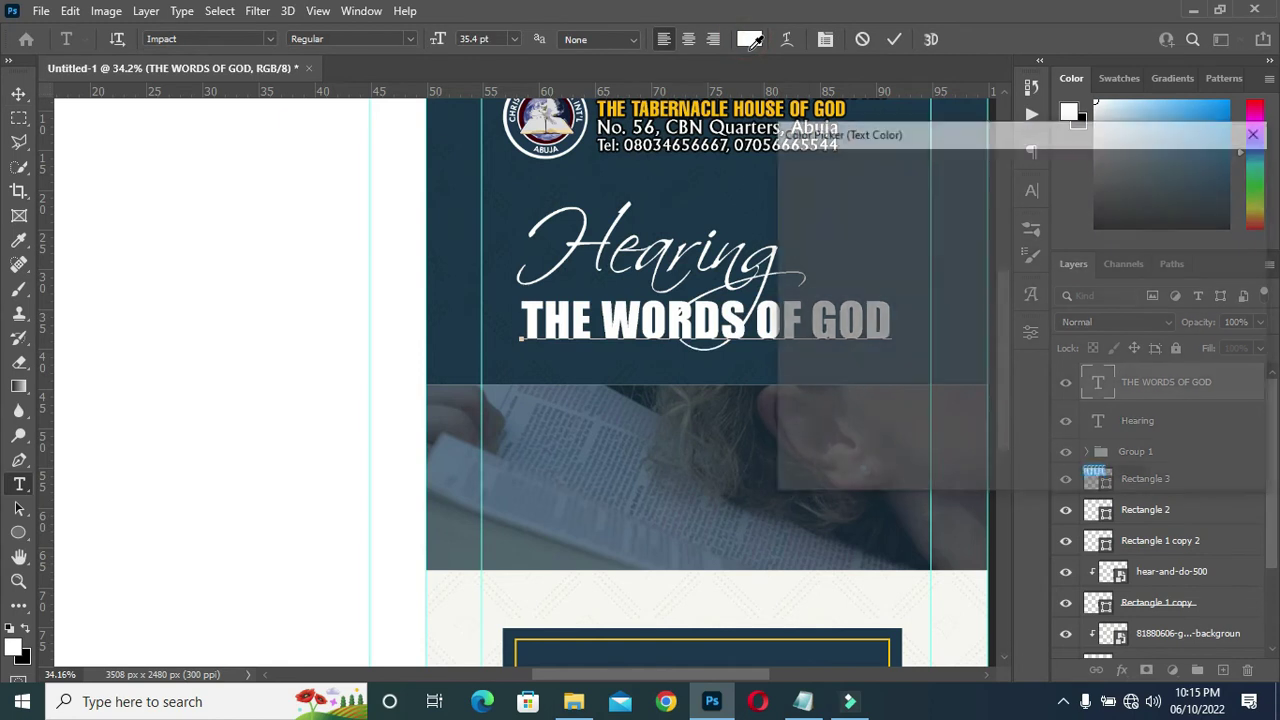
type("ffba00")
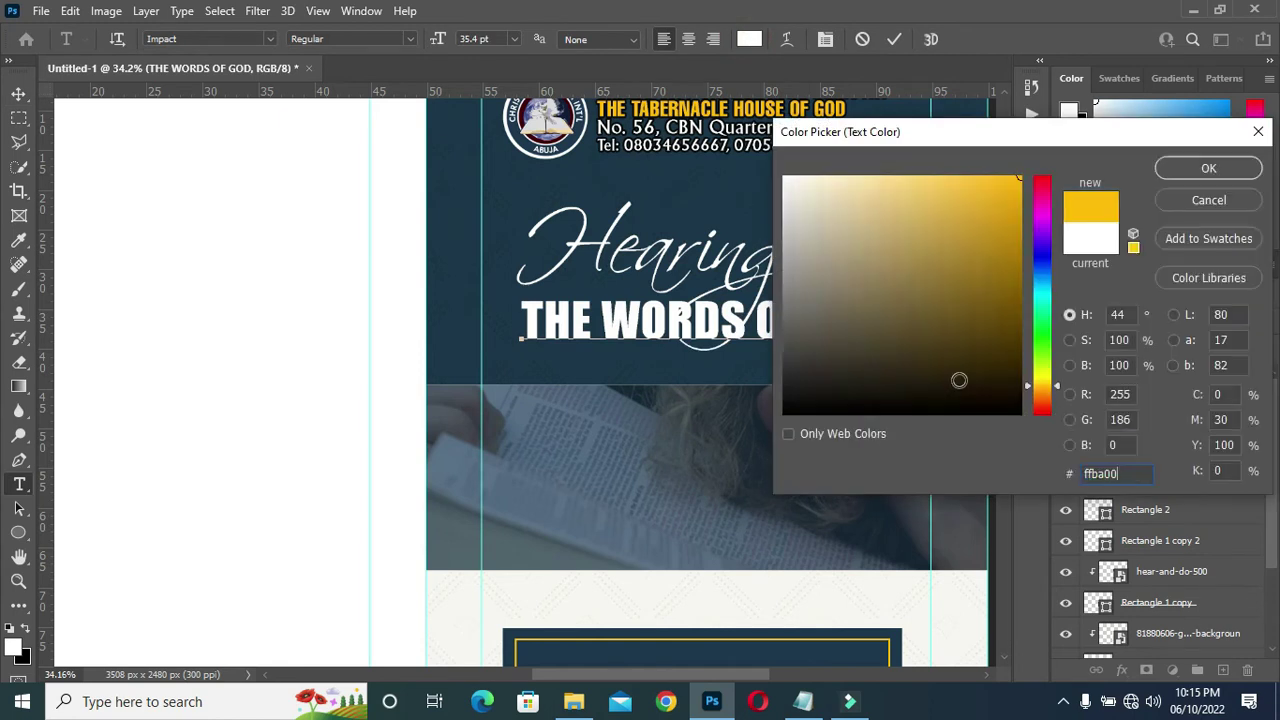
left_click(1210, 169)
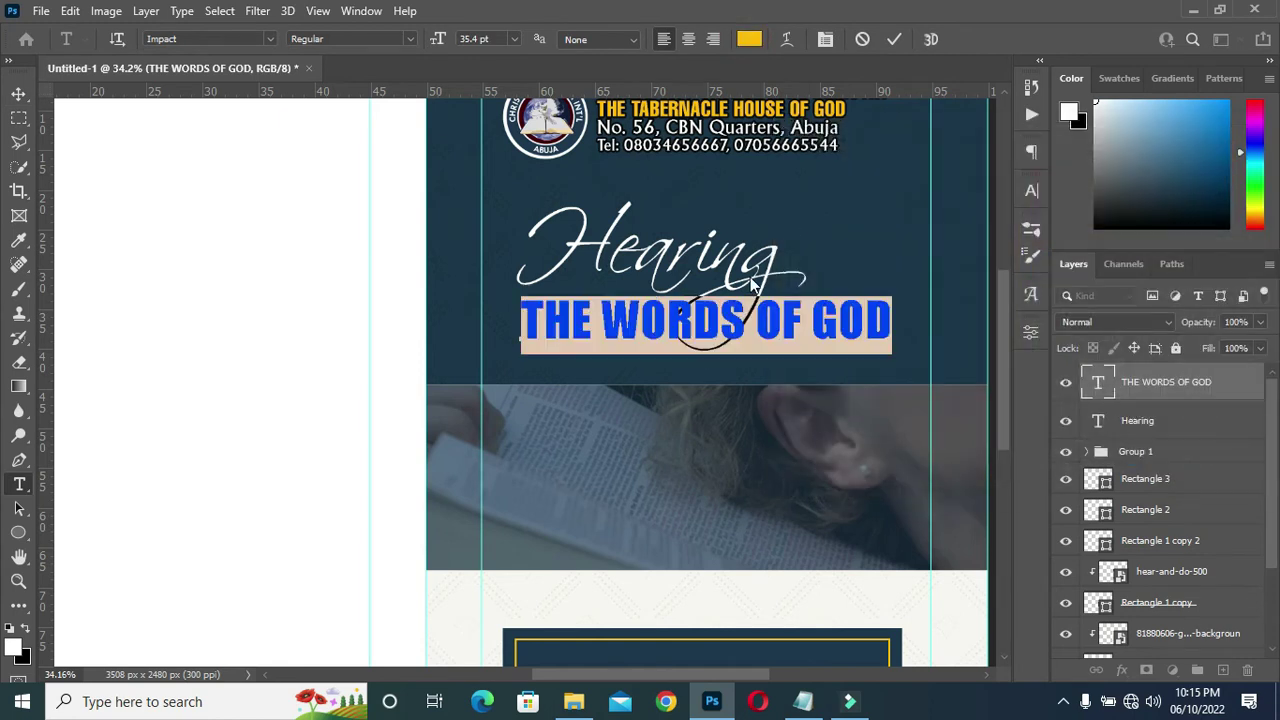
left_click(893, 42)
Give the headline a 10 px black Stroke effect.
key("v")
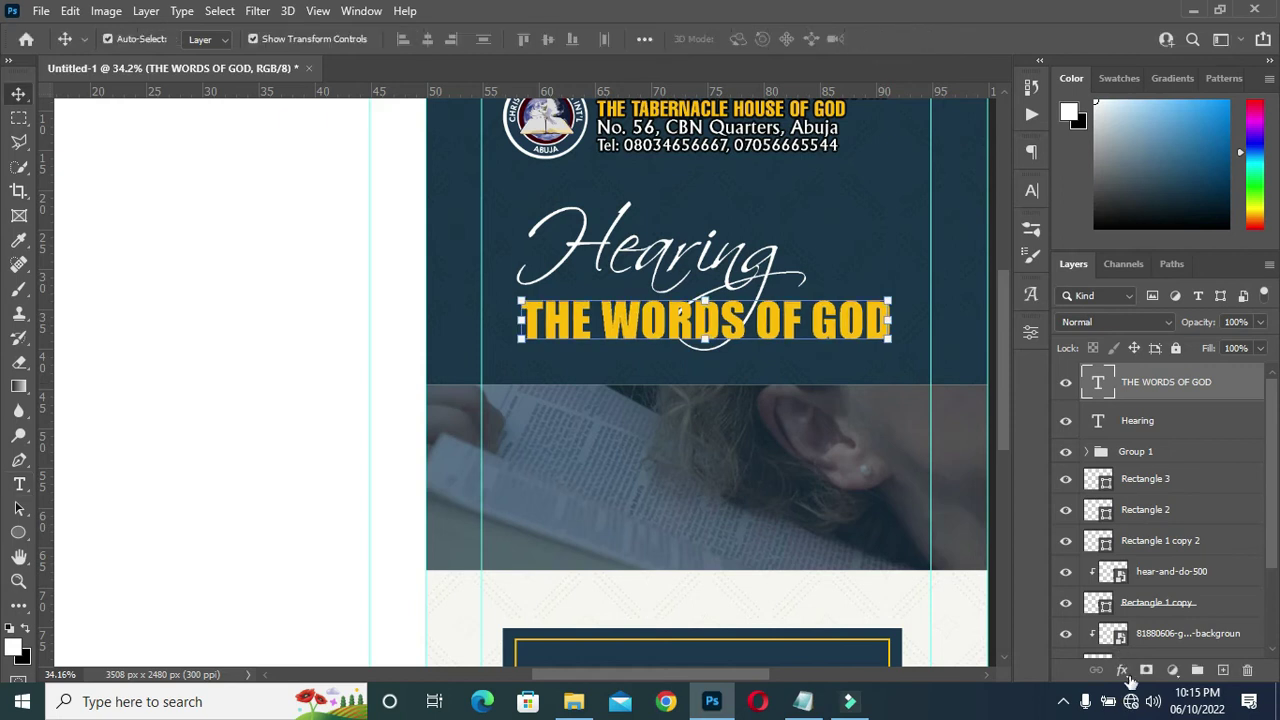
left_click(1121, 670)
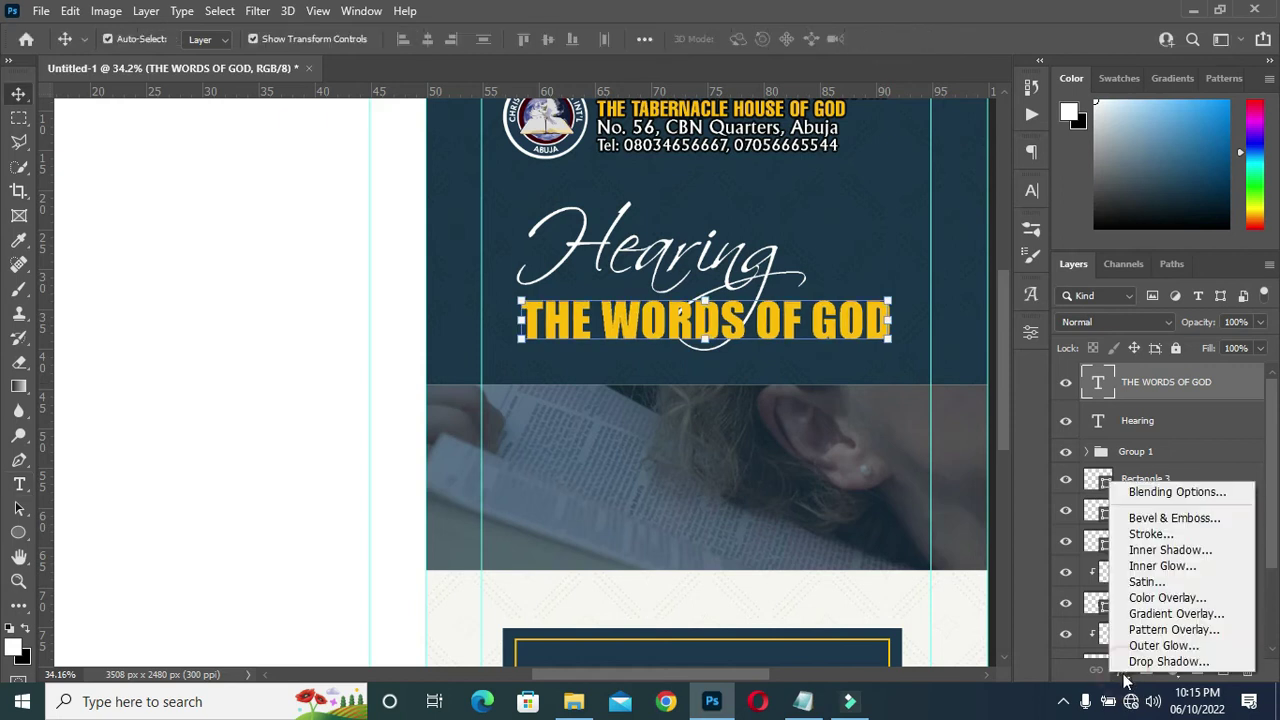
left_click(1147, 536)
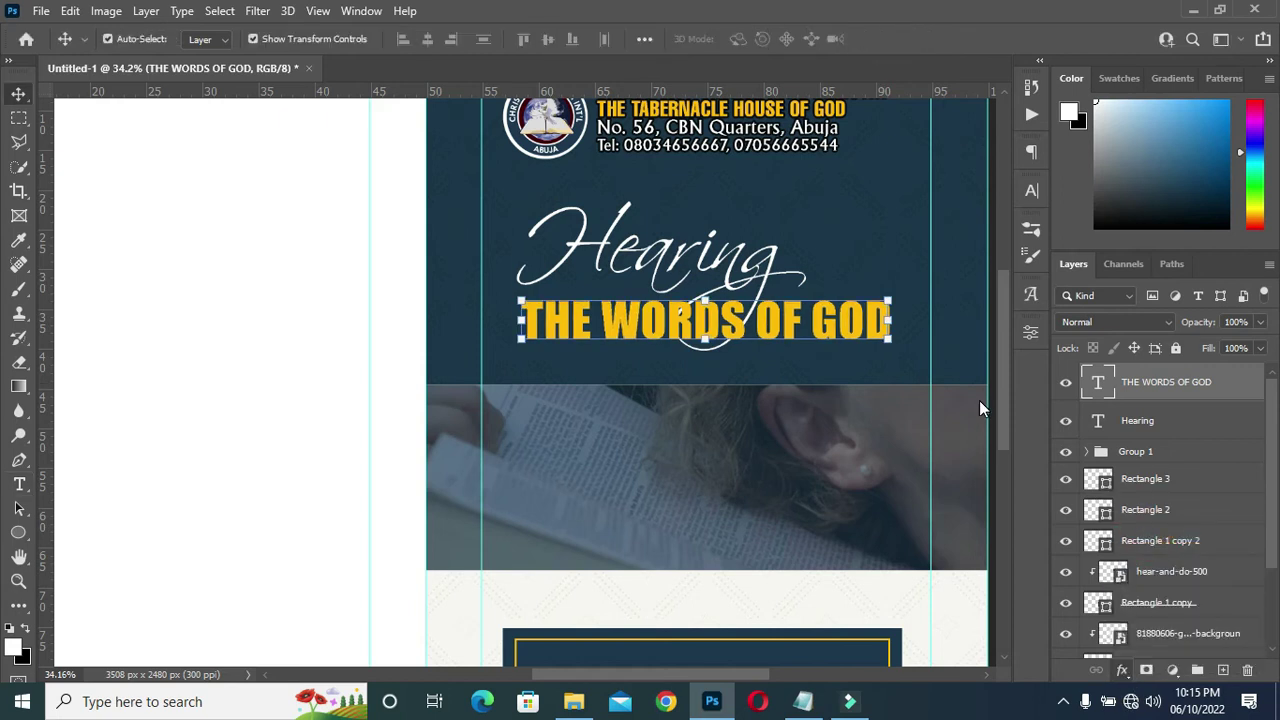
mouse_move(900, 221)
left_mouse_down()
mouse_move(1254, 203)
mouse_move(1269, 178)
left_mouse_up()
left_click_drag(1135, 250, 1137, 251)
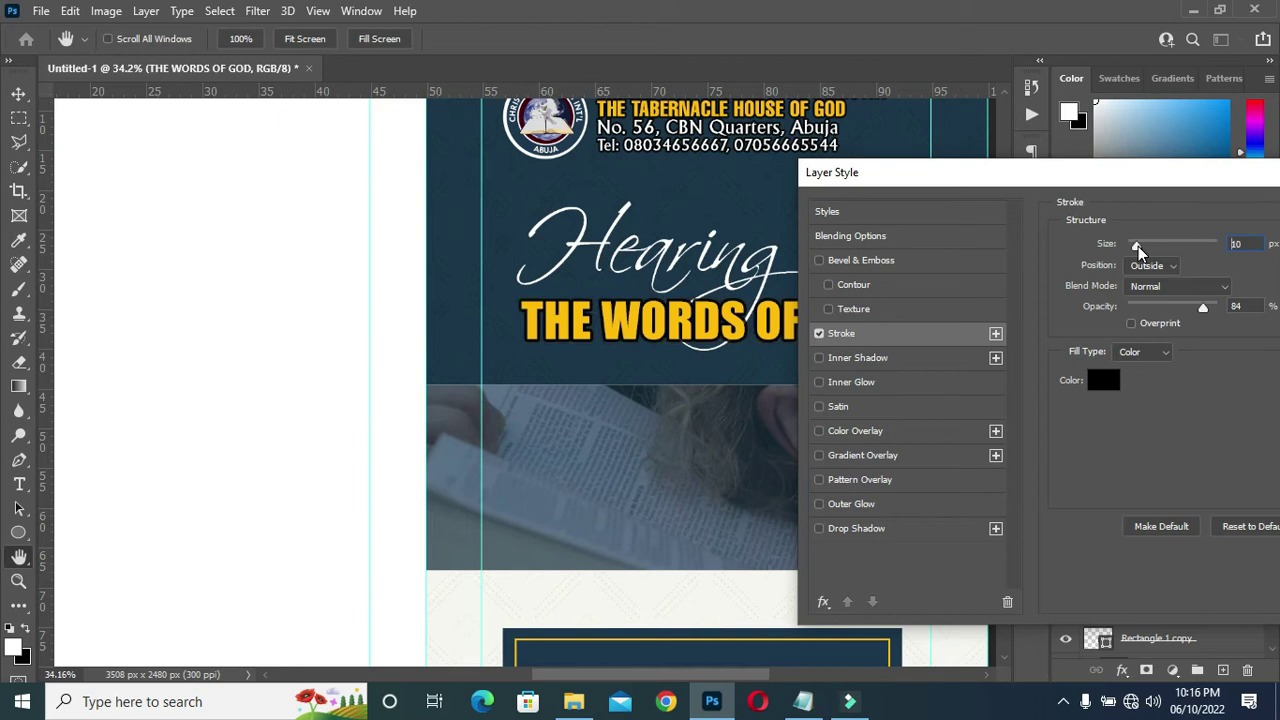
left_click_drag(1141, 181, 795, 199)
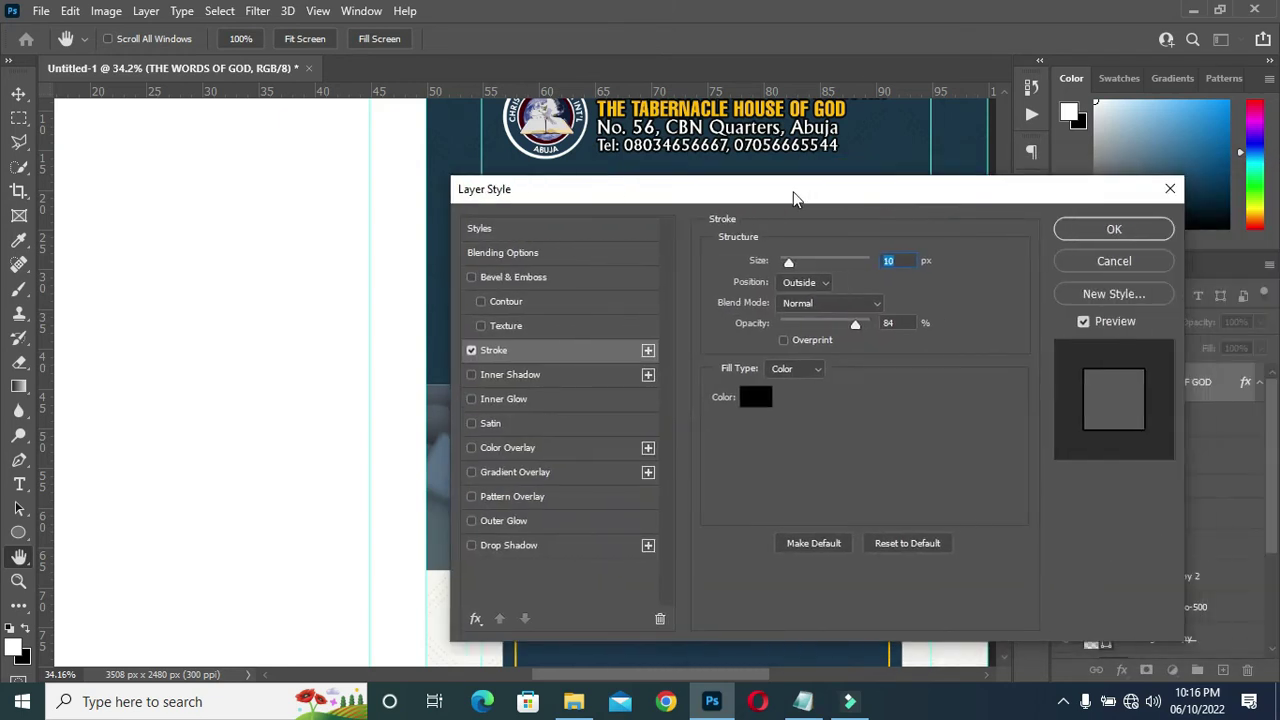
left_click(1115, 230)
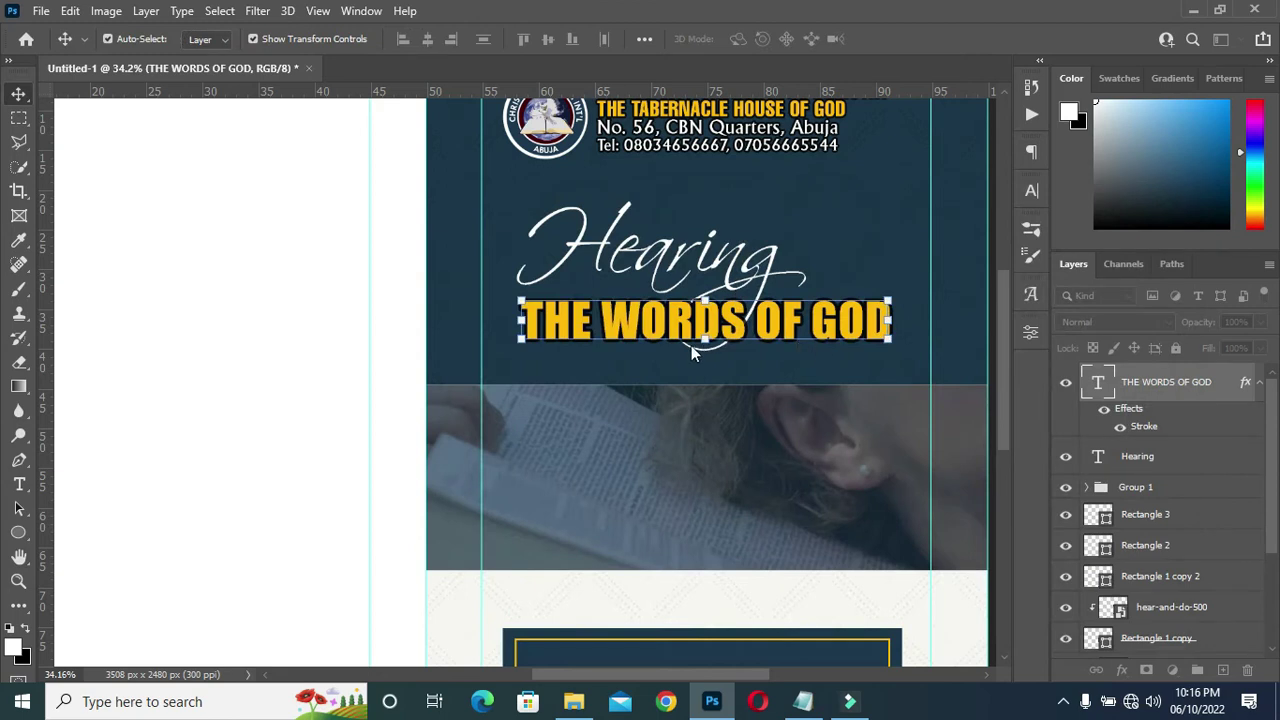
scroll(691, 345, "down", 2)
scroll(697, 240, "up", 3)
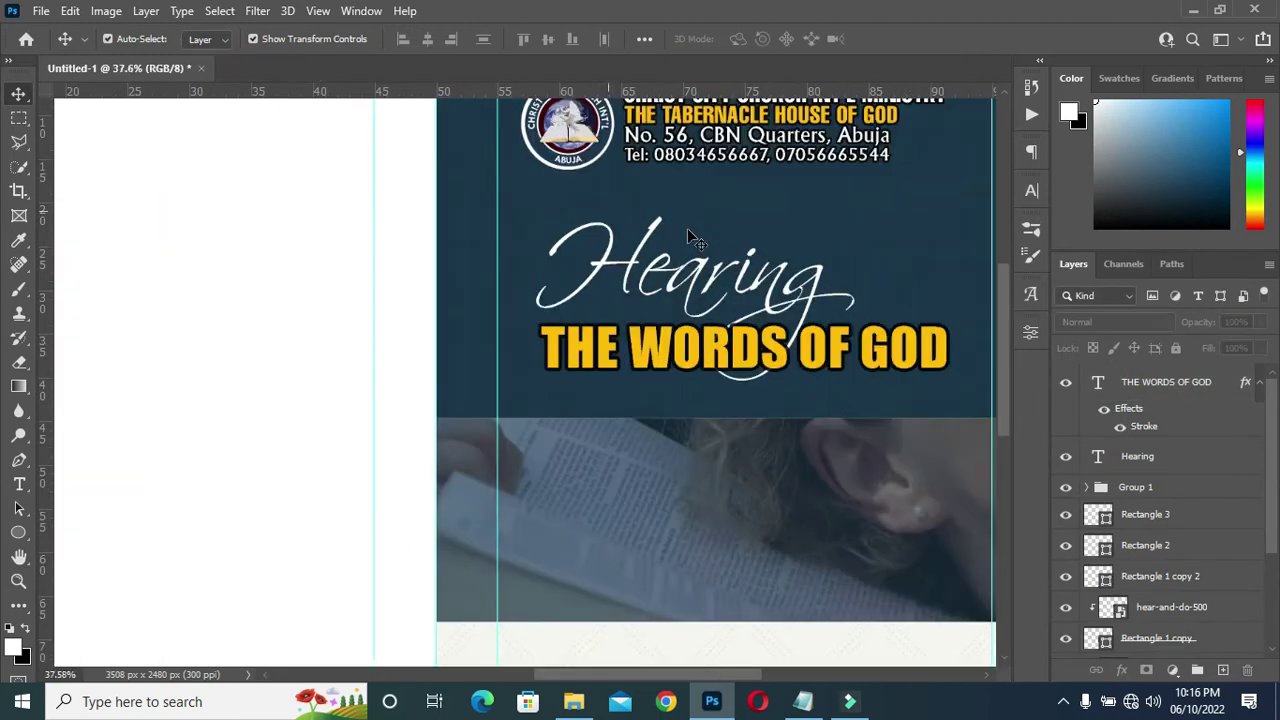
Duplicate the Hearing layer, hide the original, and place the copy above THE WORDS OF GOD.
left_click(1260, 384)
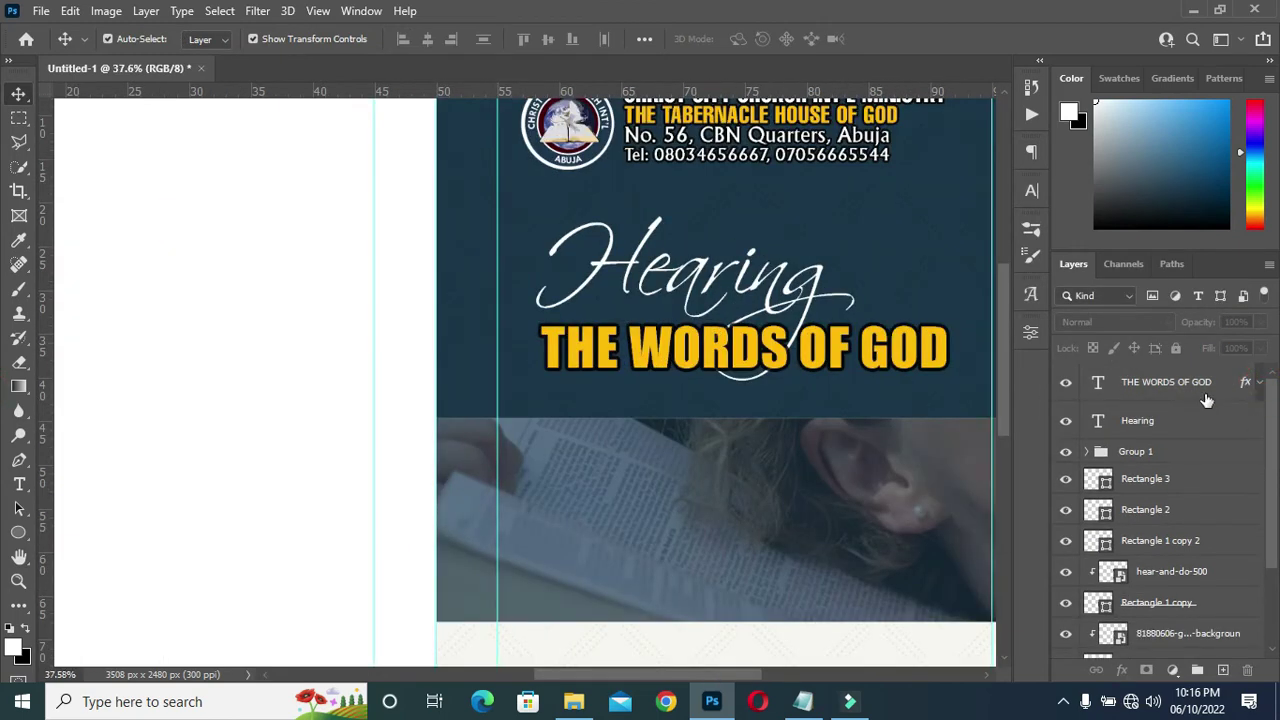
left_click(1137, 421)
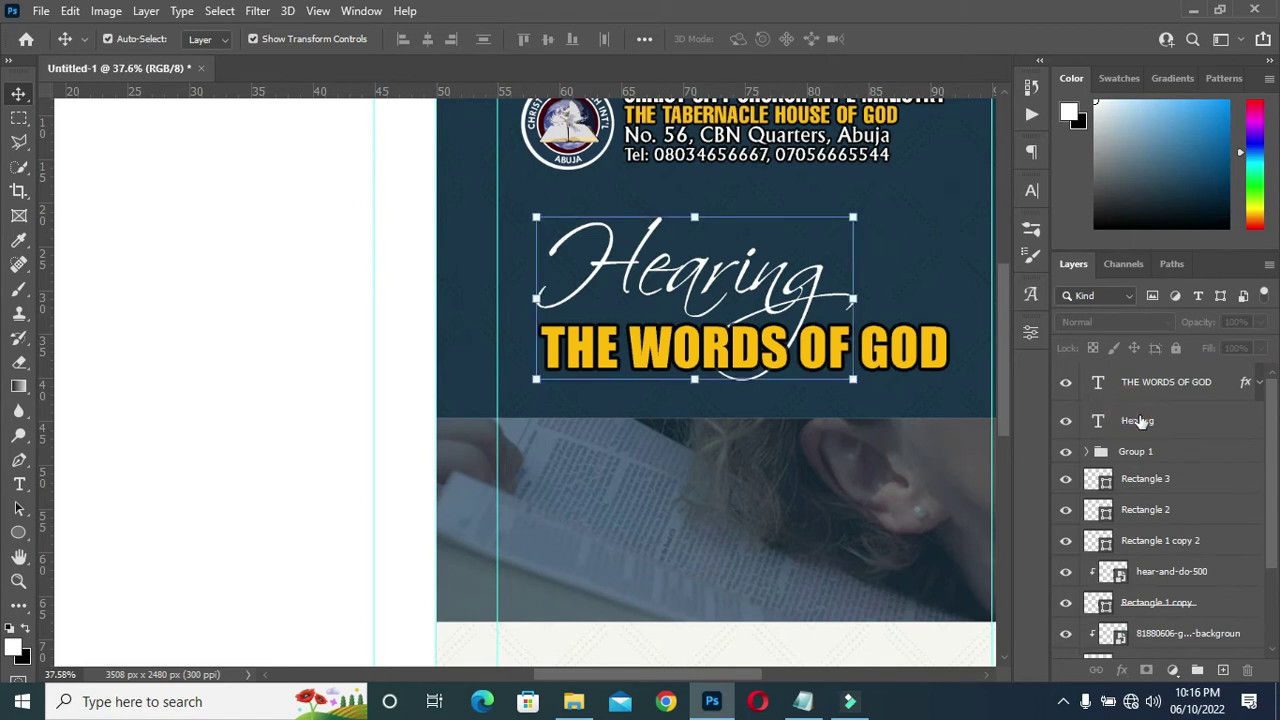
left_click(1140, 422)
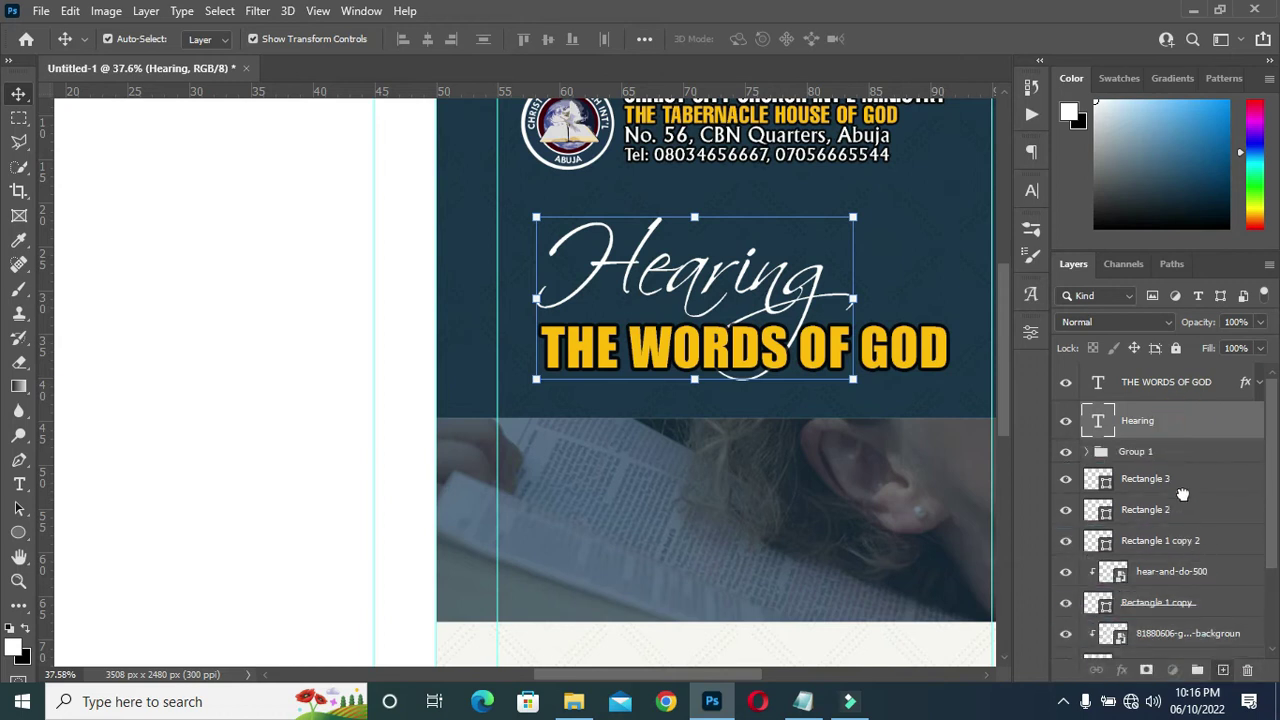
key("ctrl+j")
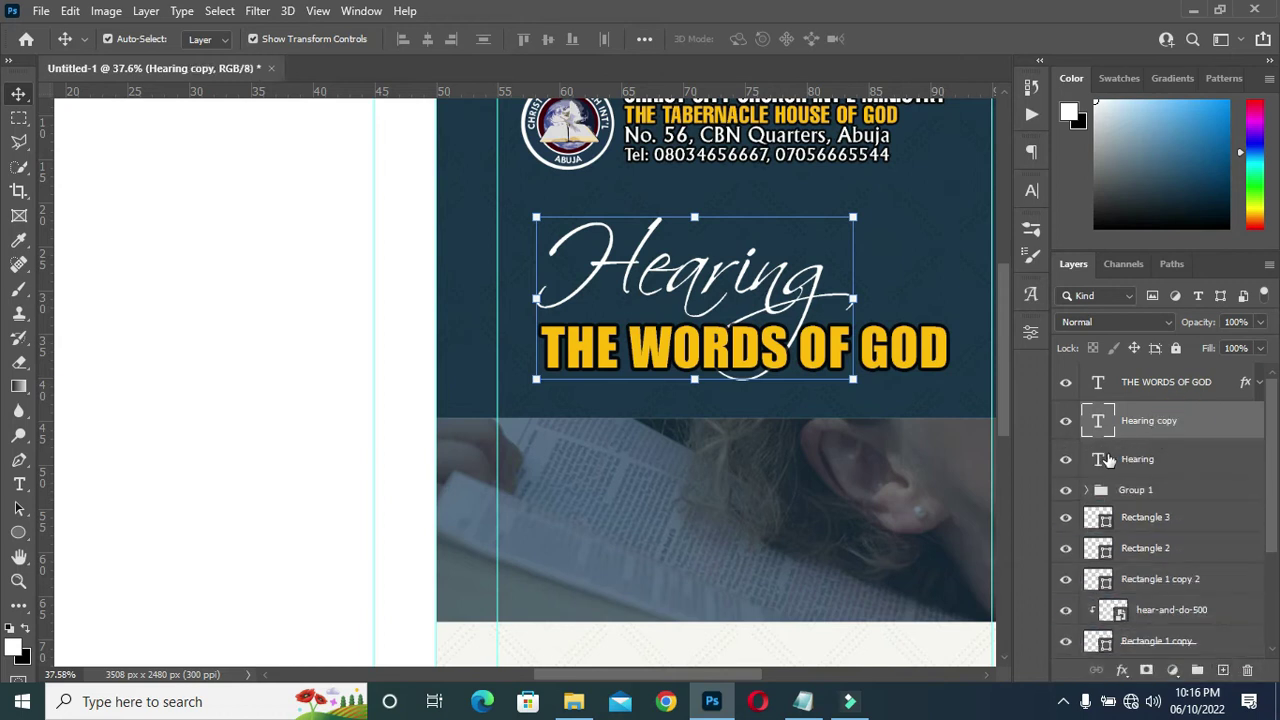
left_click(1066, 462)
left_click_drag(1166, 387, 1158, 366)
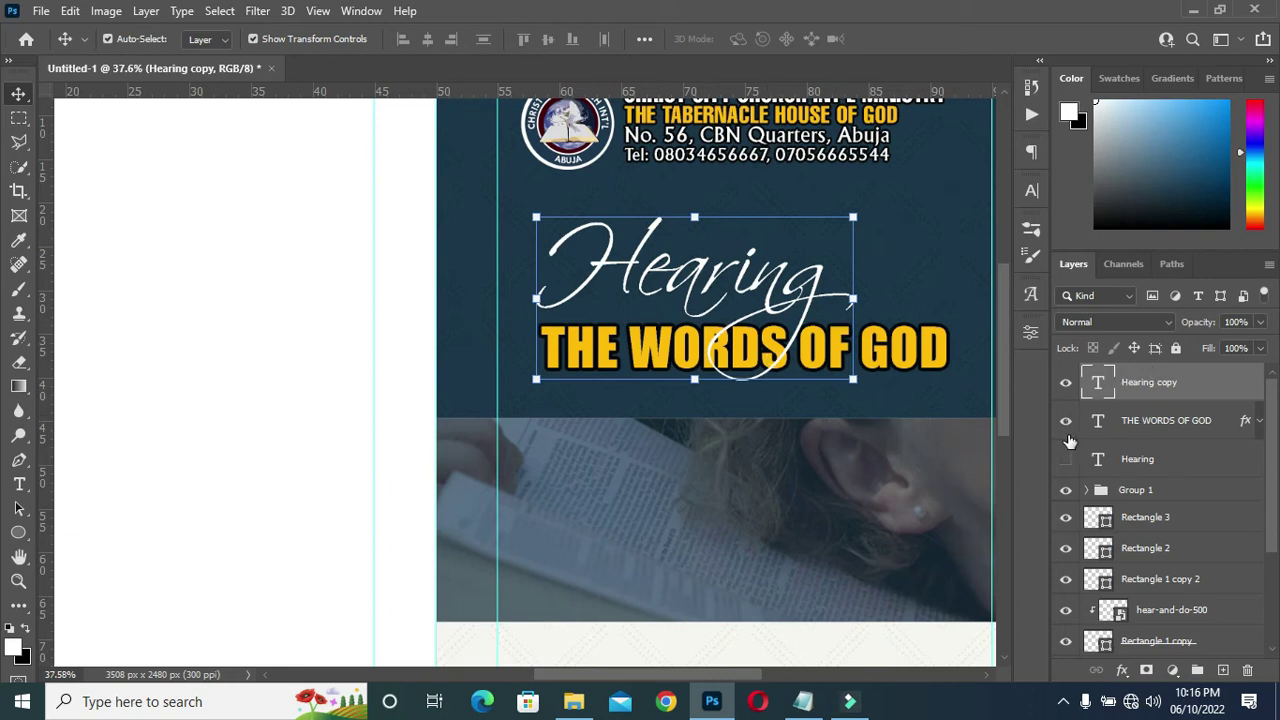
Load THE WORDS OF GOD's letter shapes as a selection.
left_click(1160, 423)
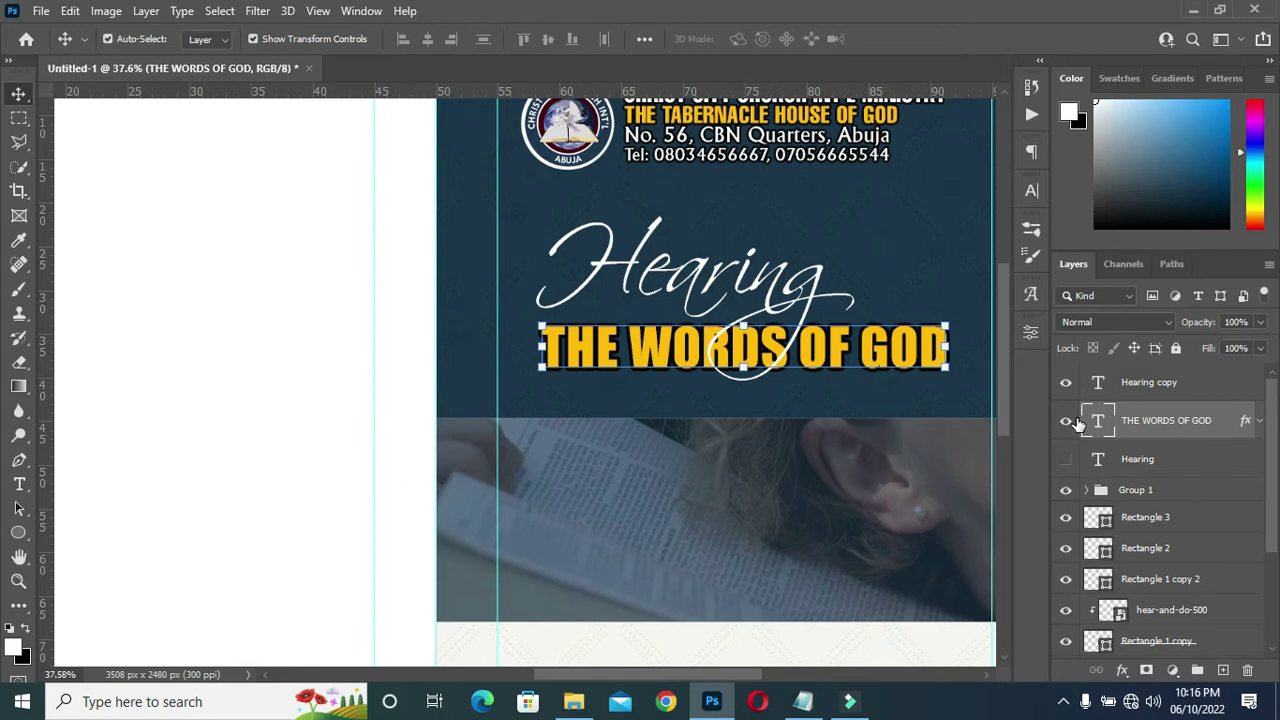
key("ctrl")
left_click(1102, 423, "ctrl")
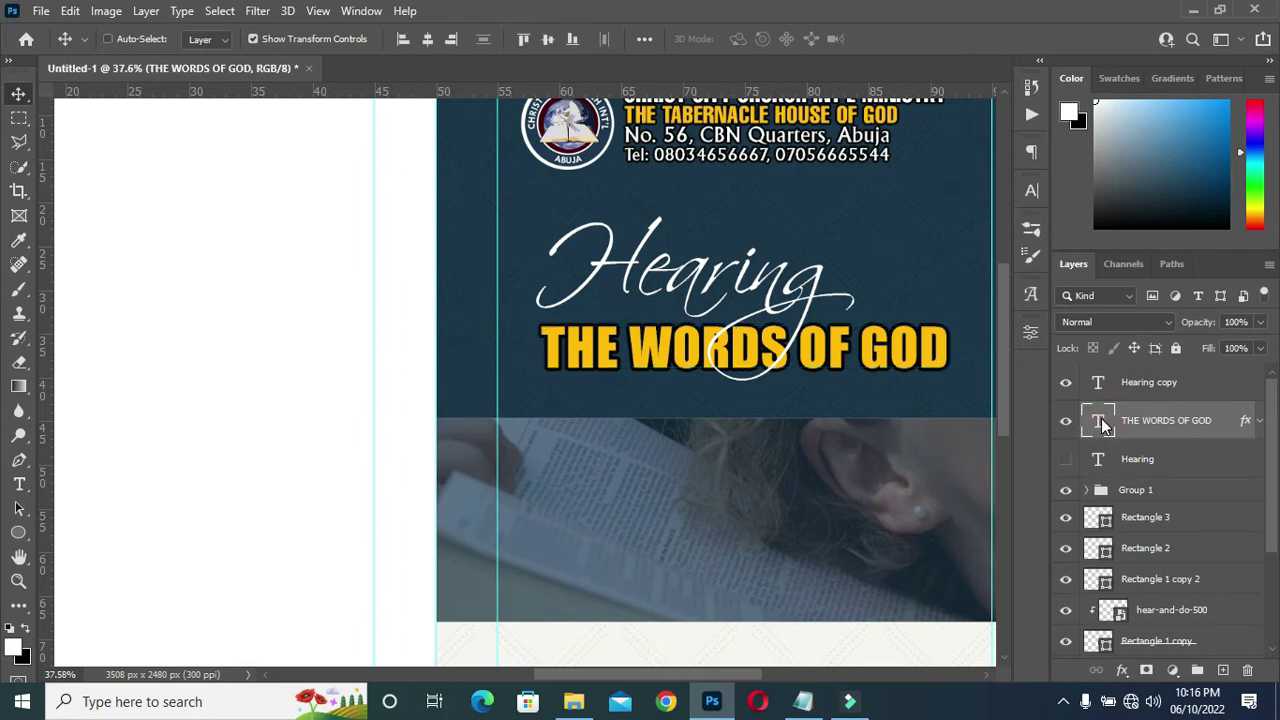
scroll(910, 342, "up", 2)
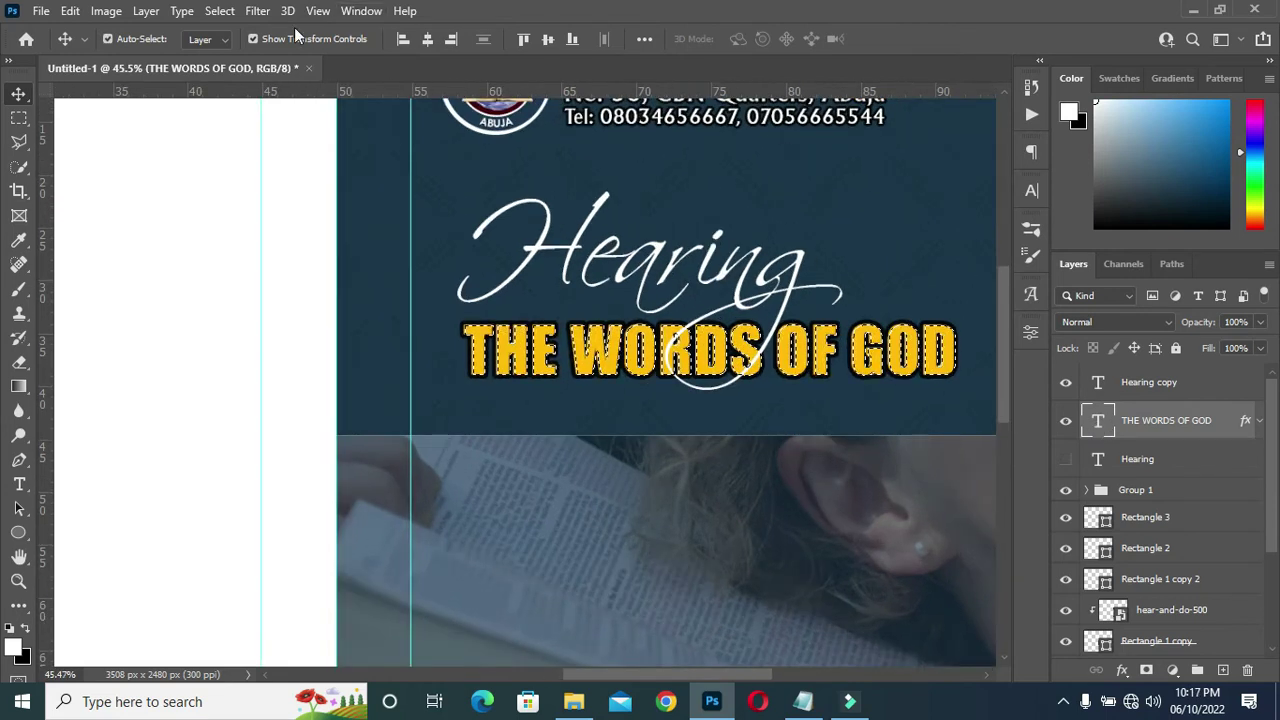
Expand the headline selection by 5 pixels.
left_click(217, 11)
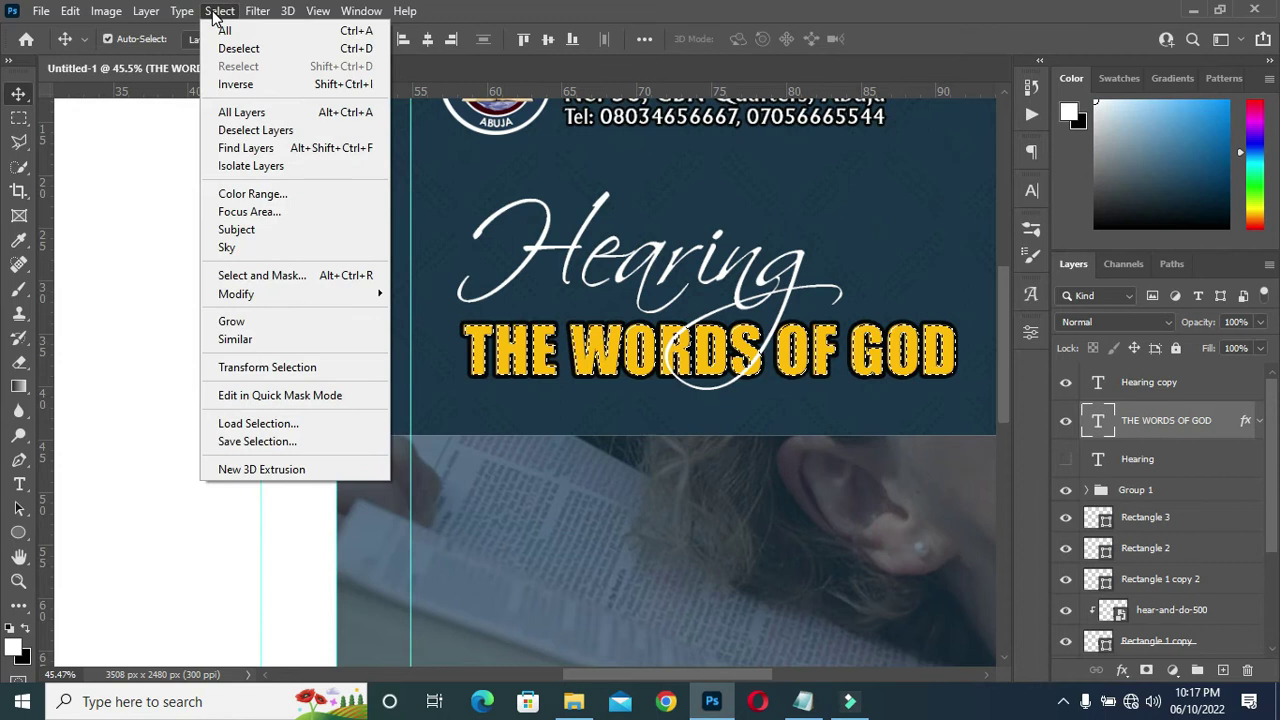
mouse_move(385, 299)
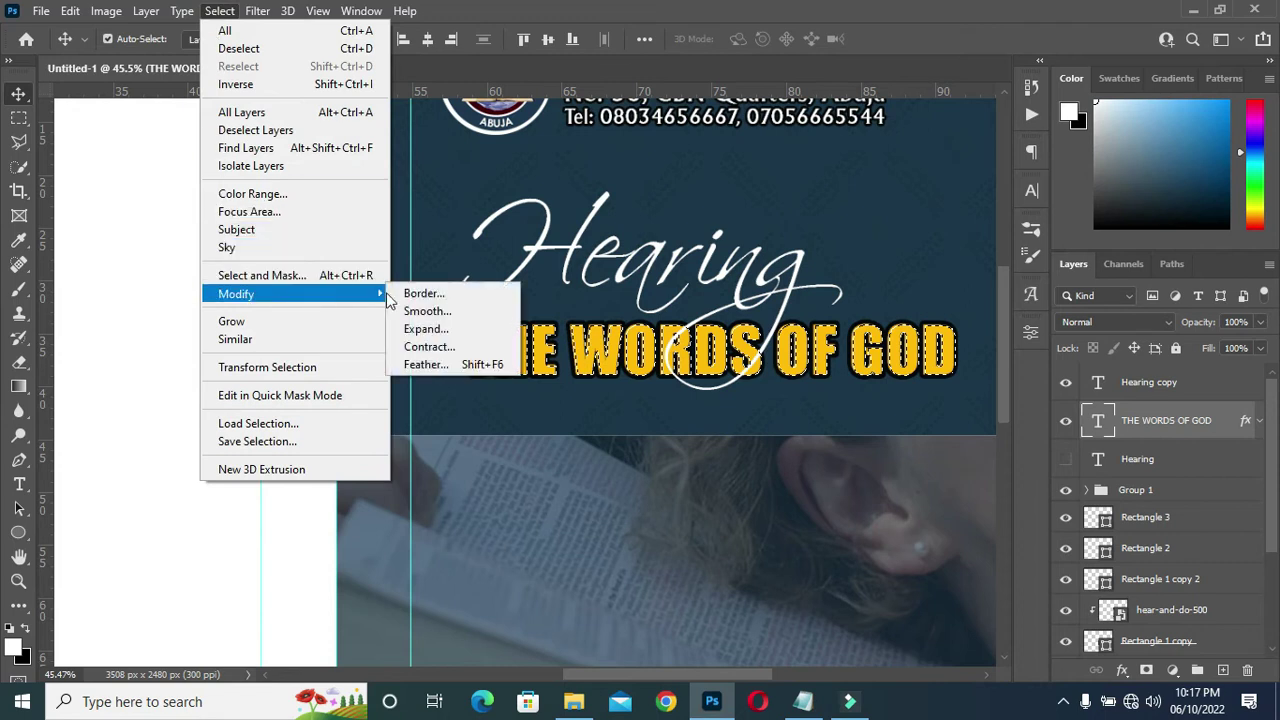
left_click(430, 329)
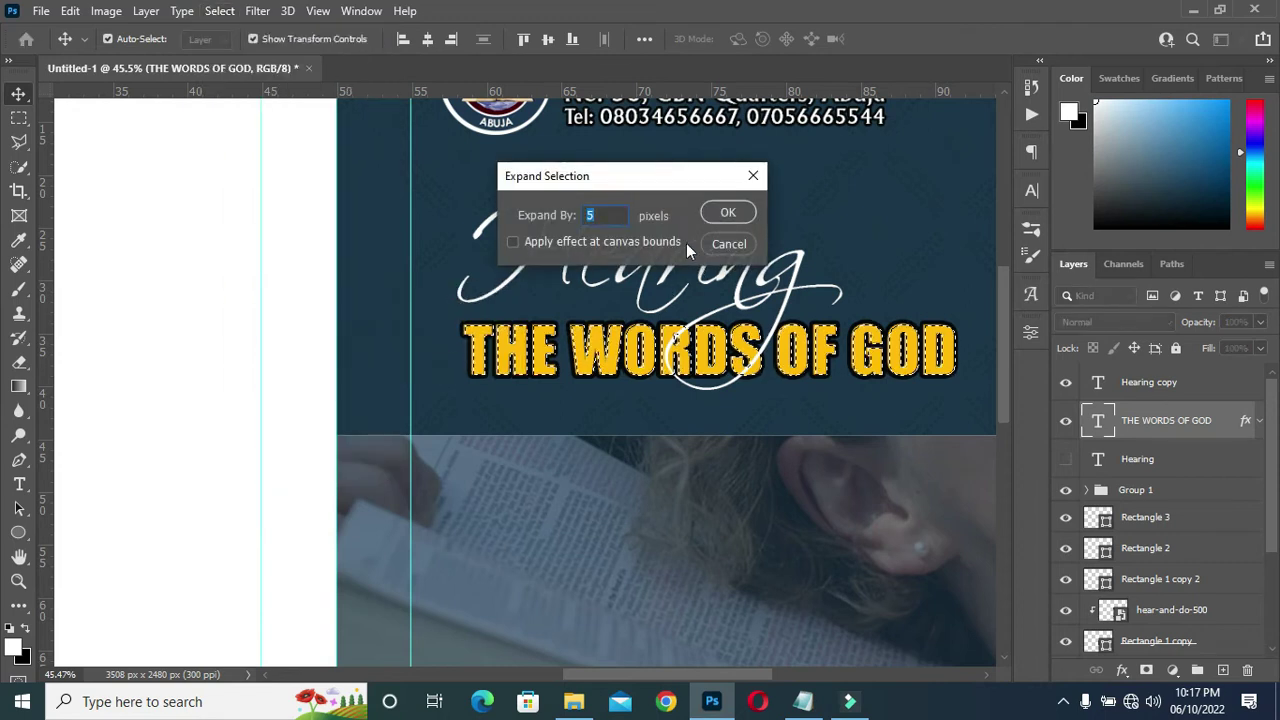
left_click(728, 214)
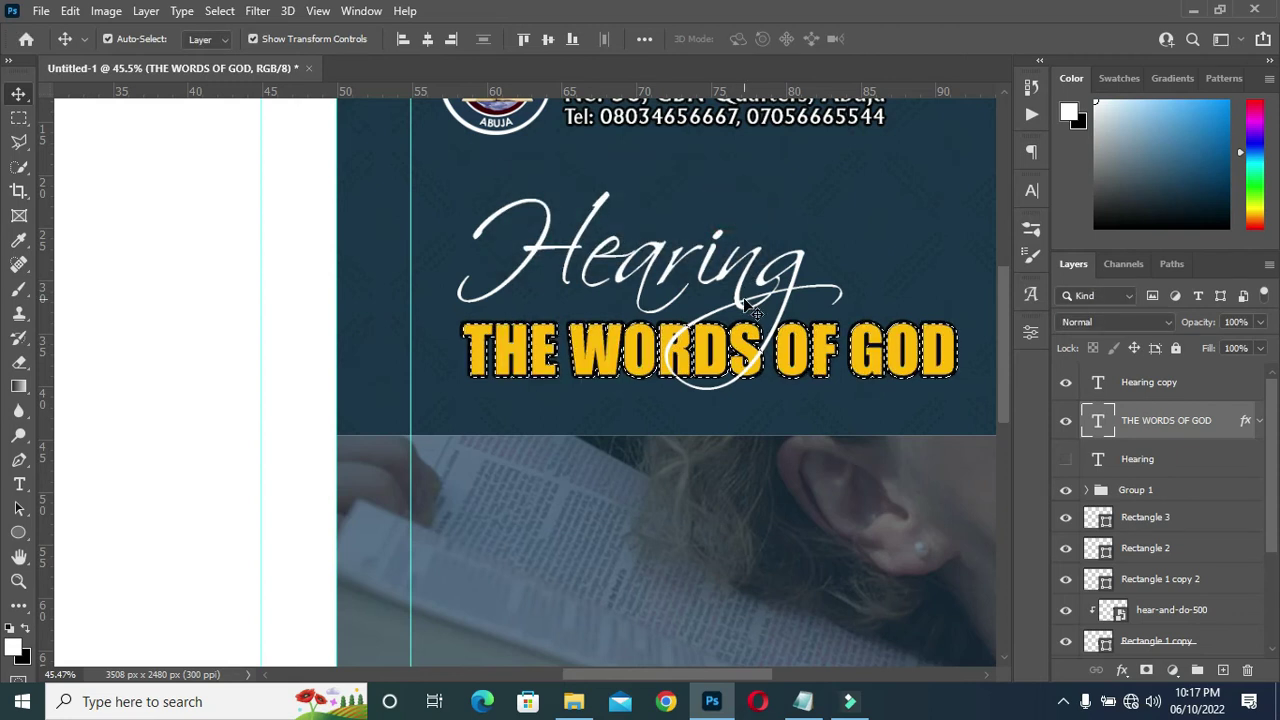
Convert the Hearing copy layer to a smart object, then rasterize it.
left_click(1145, 385)
right_click(1153, 377)
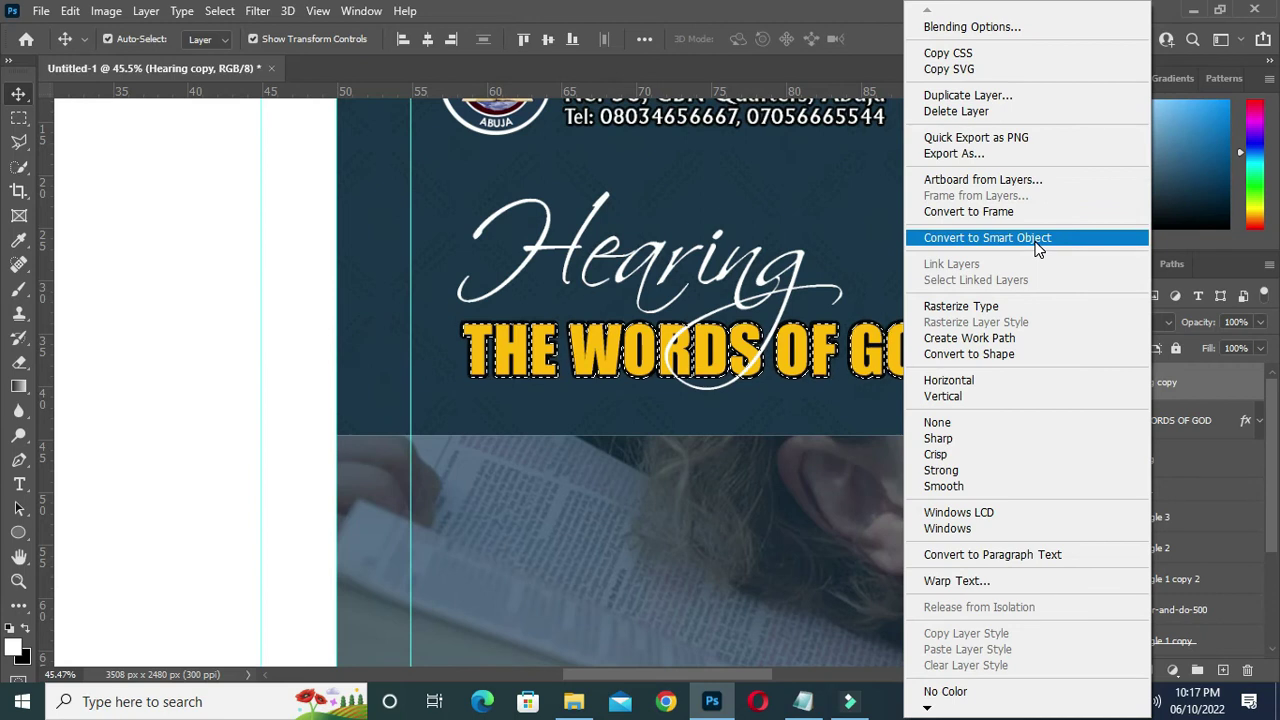
left_click(1037, 249)
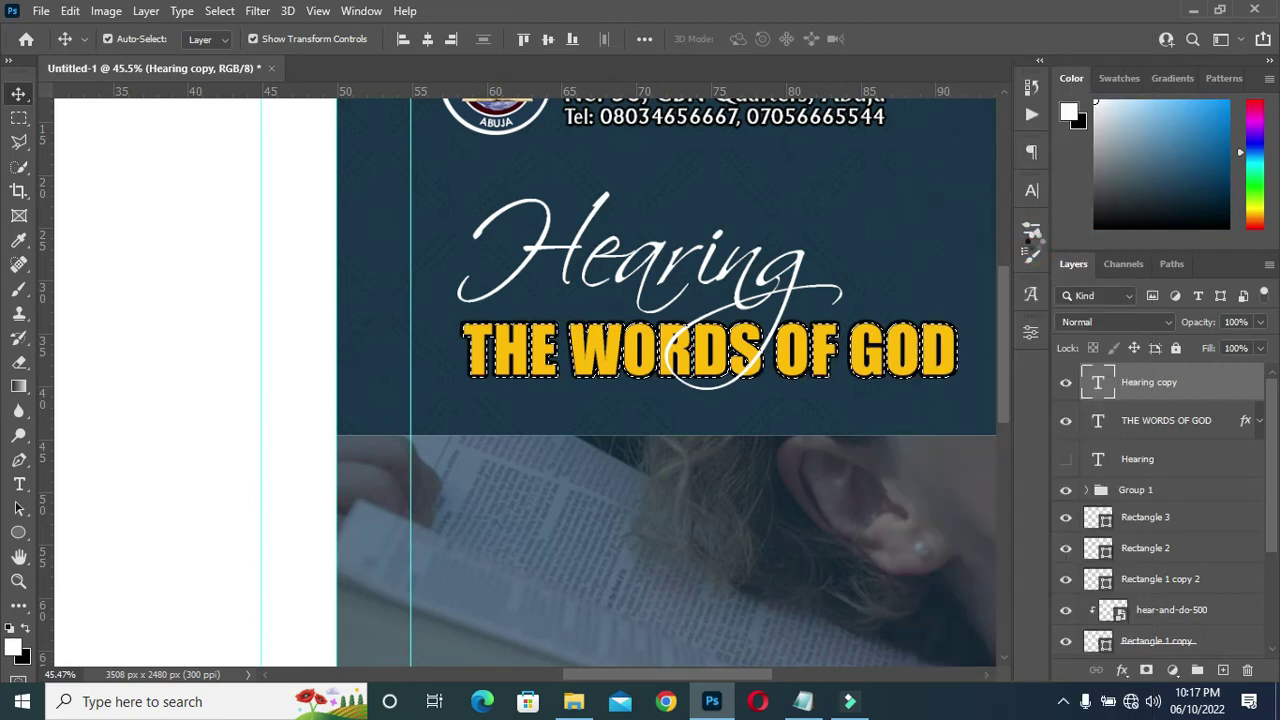
right_click(1131, 384)
left_click(969, 367)
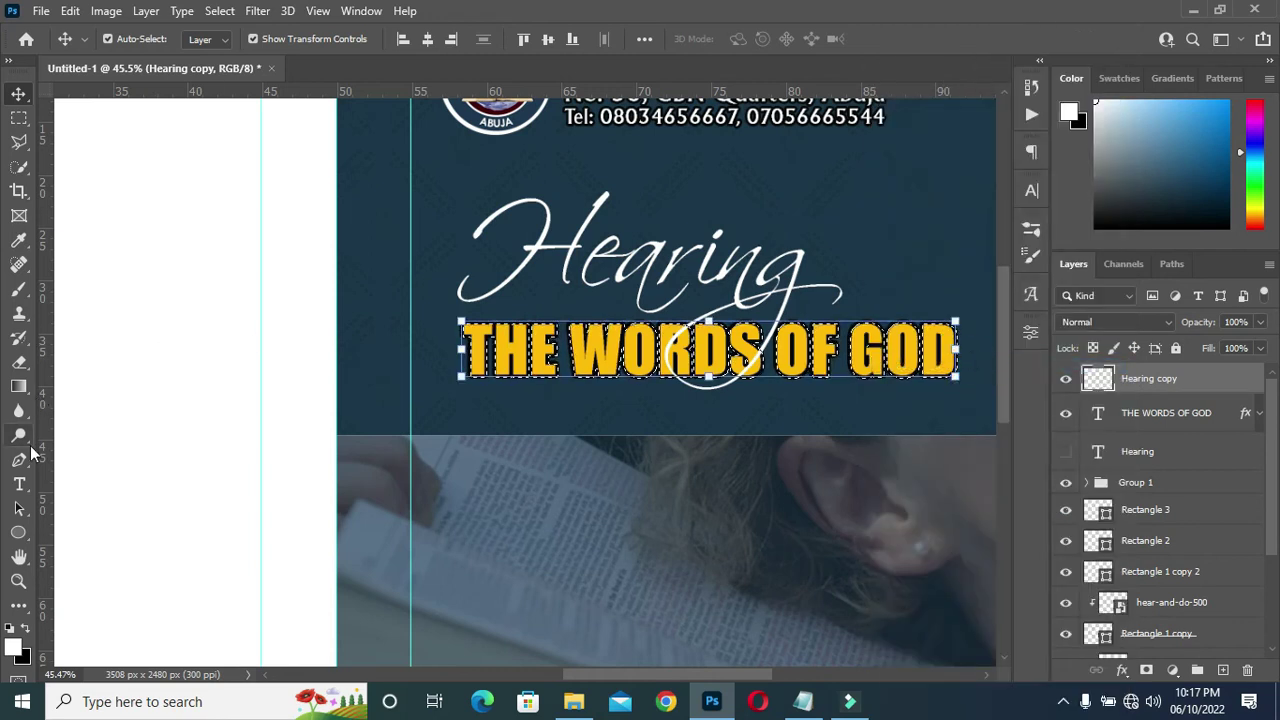
Choose the standard Eraser Tool from the eraser variants.
left_click(20, 367)
right_click(18, 367)
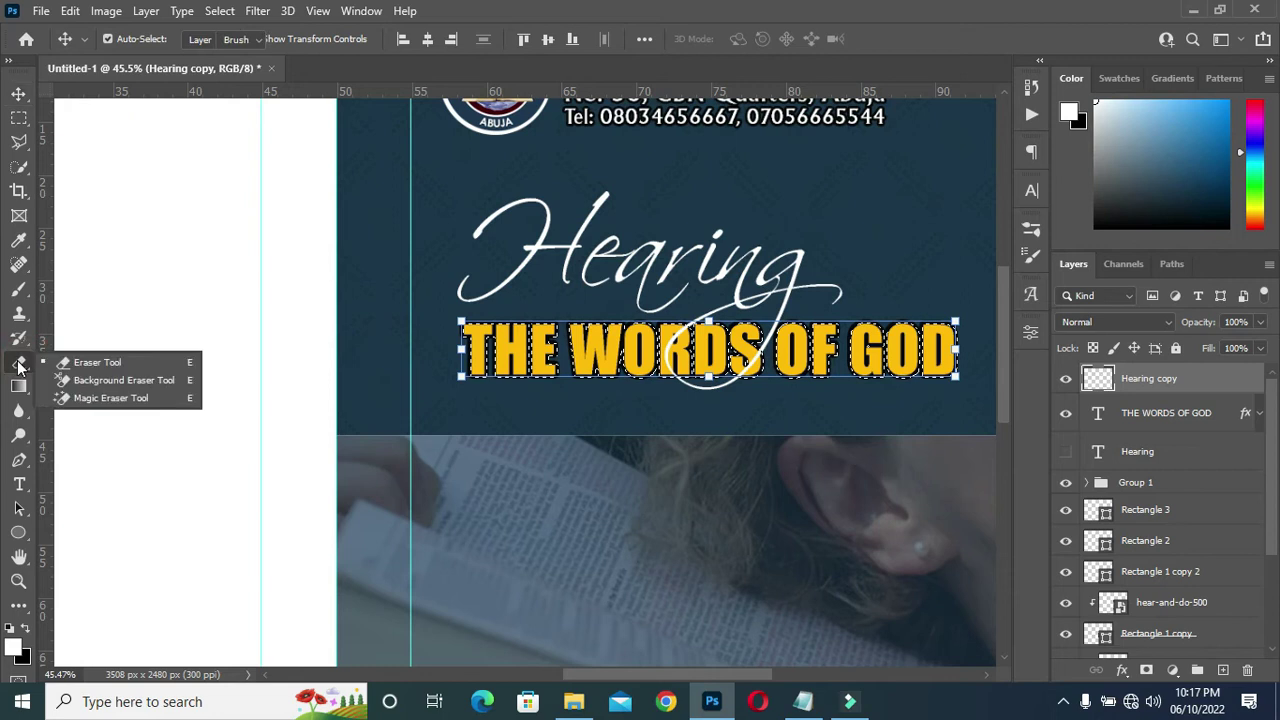
left_click(91, 358)
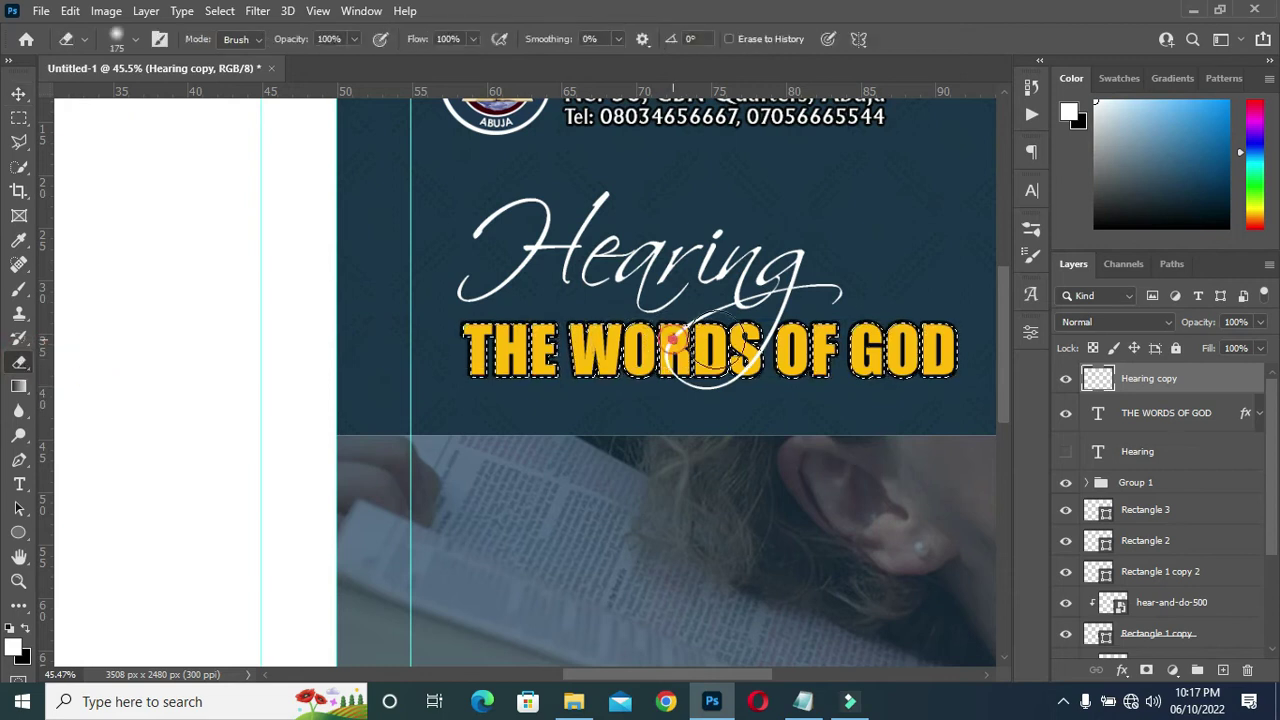
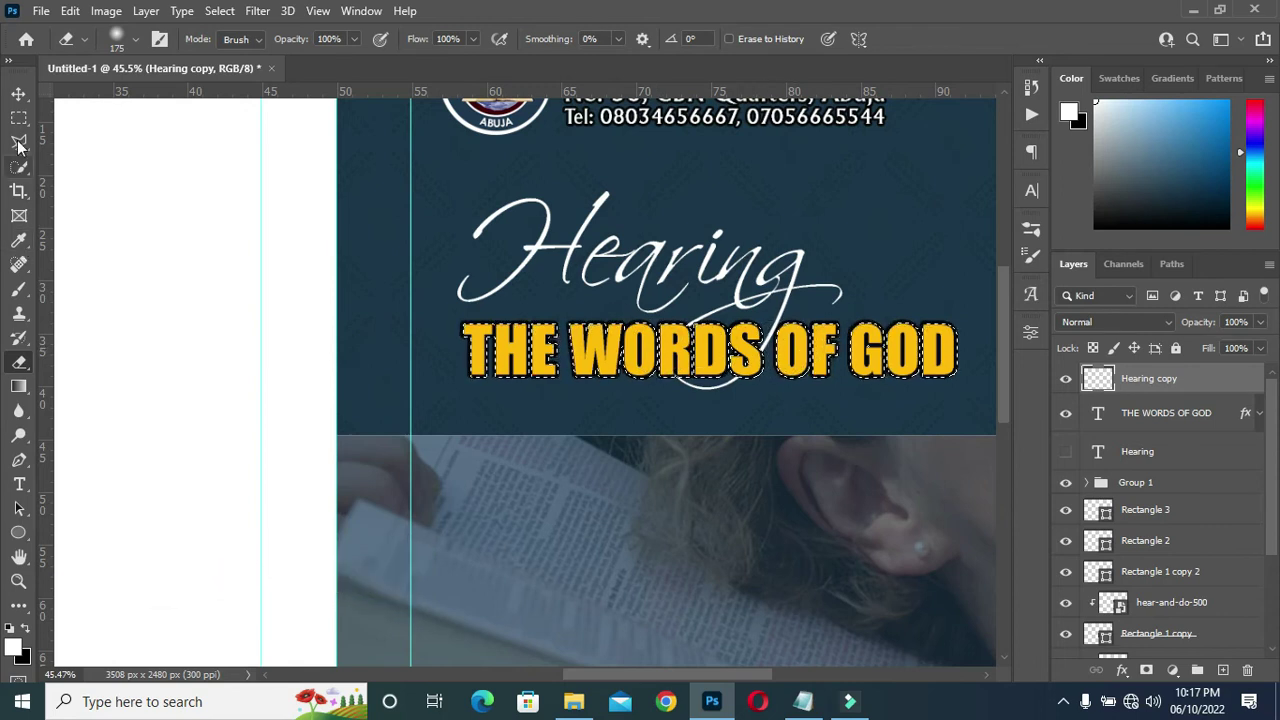
Deselect the Hearing copy layer, zoom around the title artwork, and bring the Notepad notes forward.
left_click(19, 93)
left_click(19, 93)
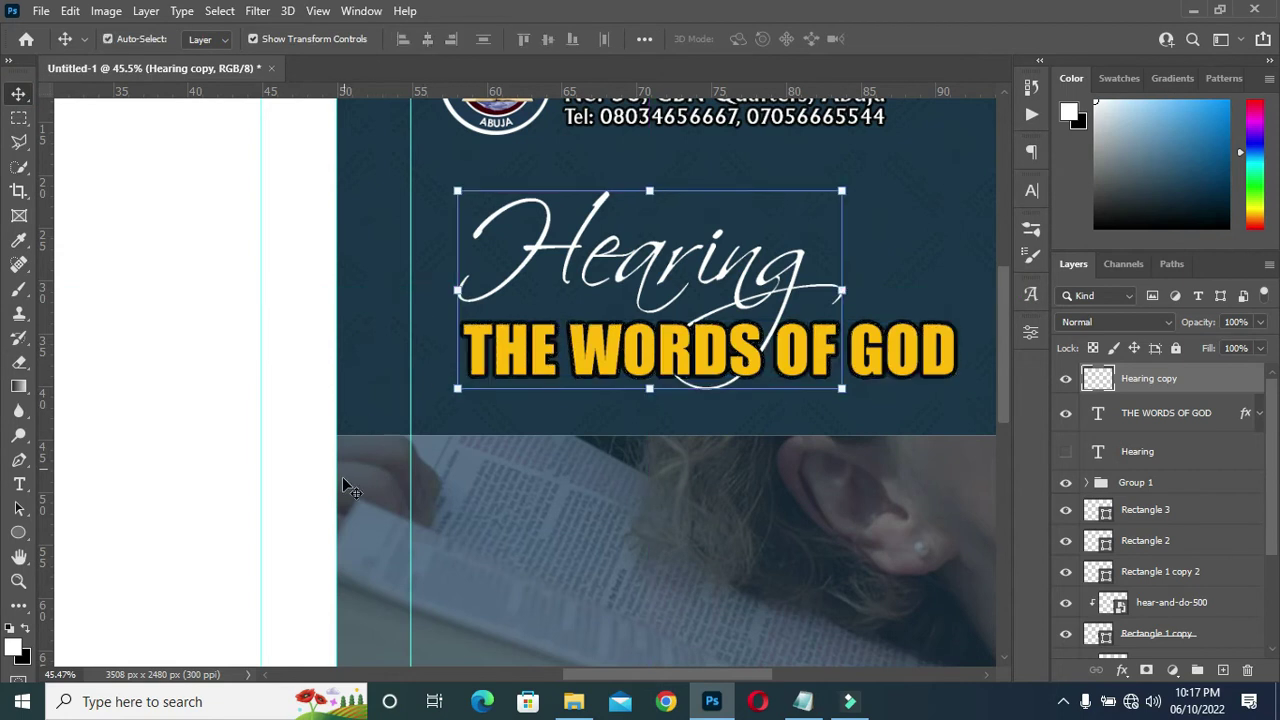
left_click(271, 500)
scroll(667, 366, "down", 2)
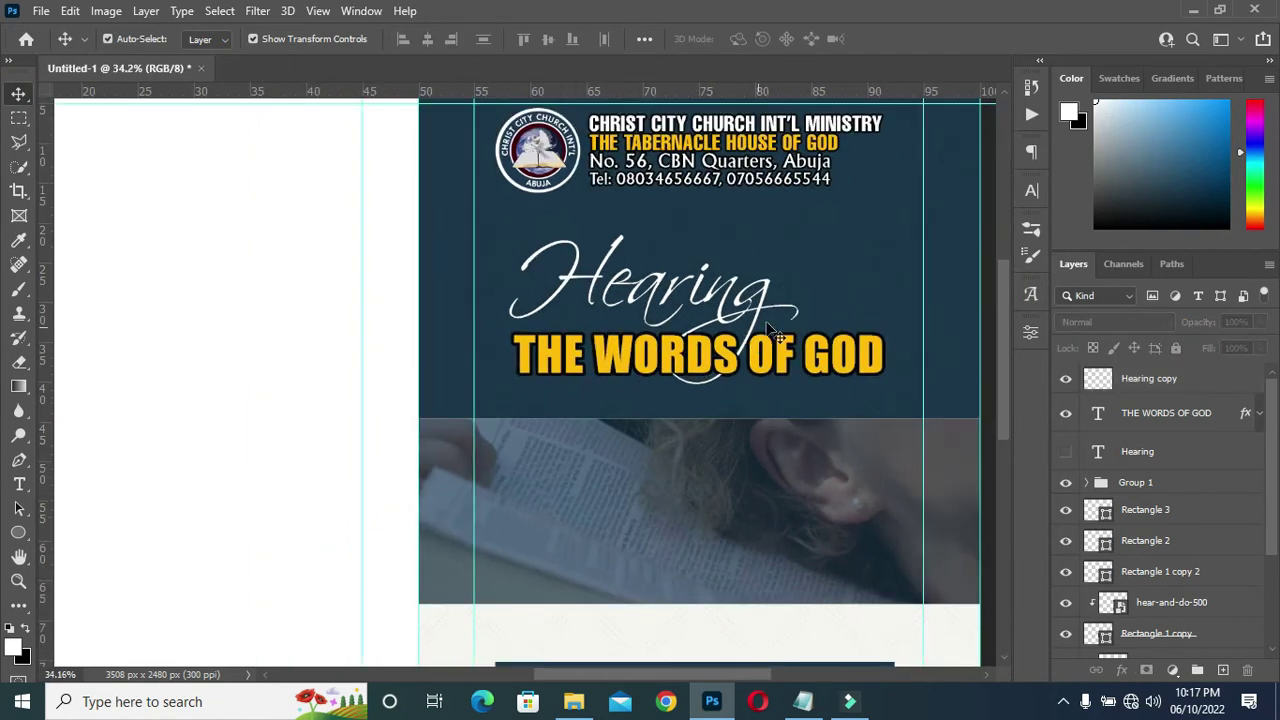
scroll(775, 330, "up", 6)
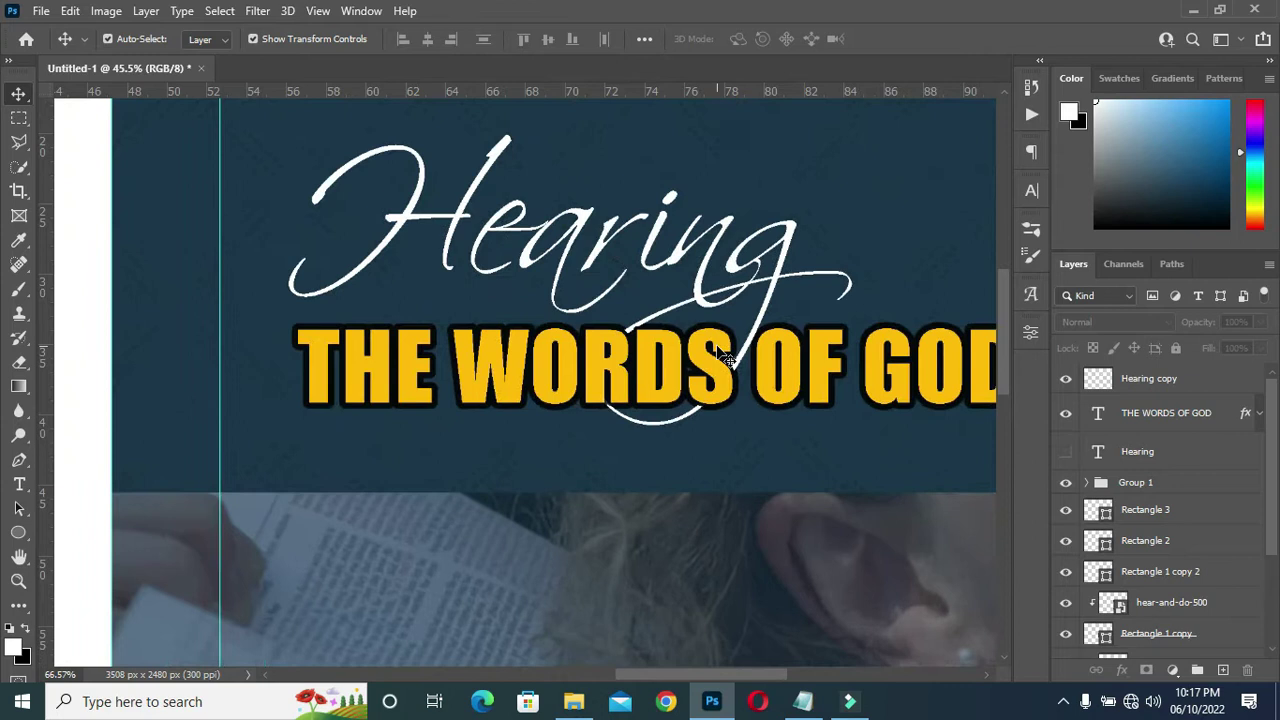
scroll(727, 360, "down", 4)
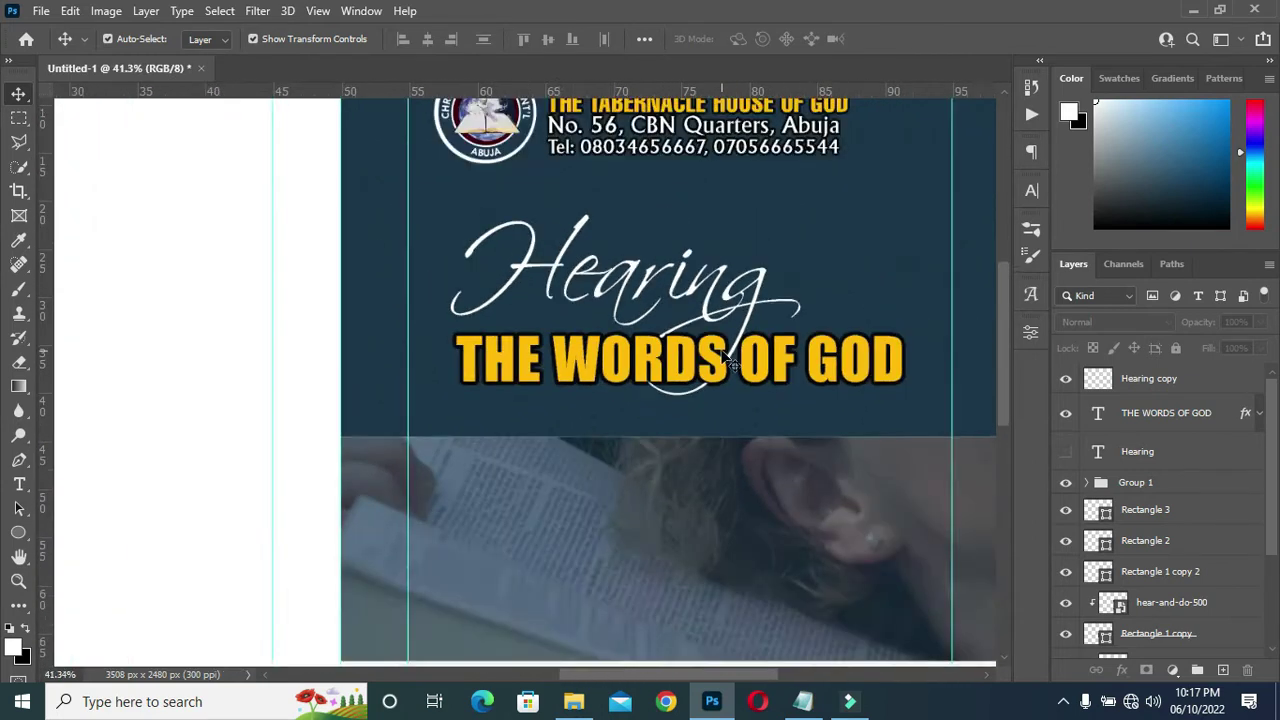
scroll(715, 315, "up", 1)
scroll(718, 320, "up", 1)
scroll(740, 345, "down", 1)
scroll(742, 340, "up", 1)
left_click(804, 703)
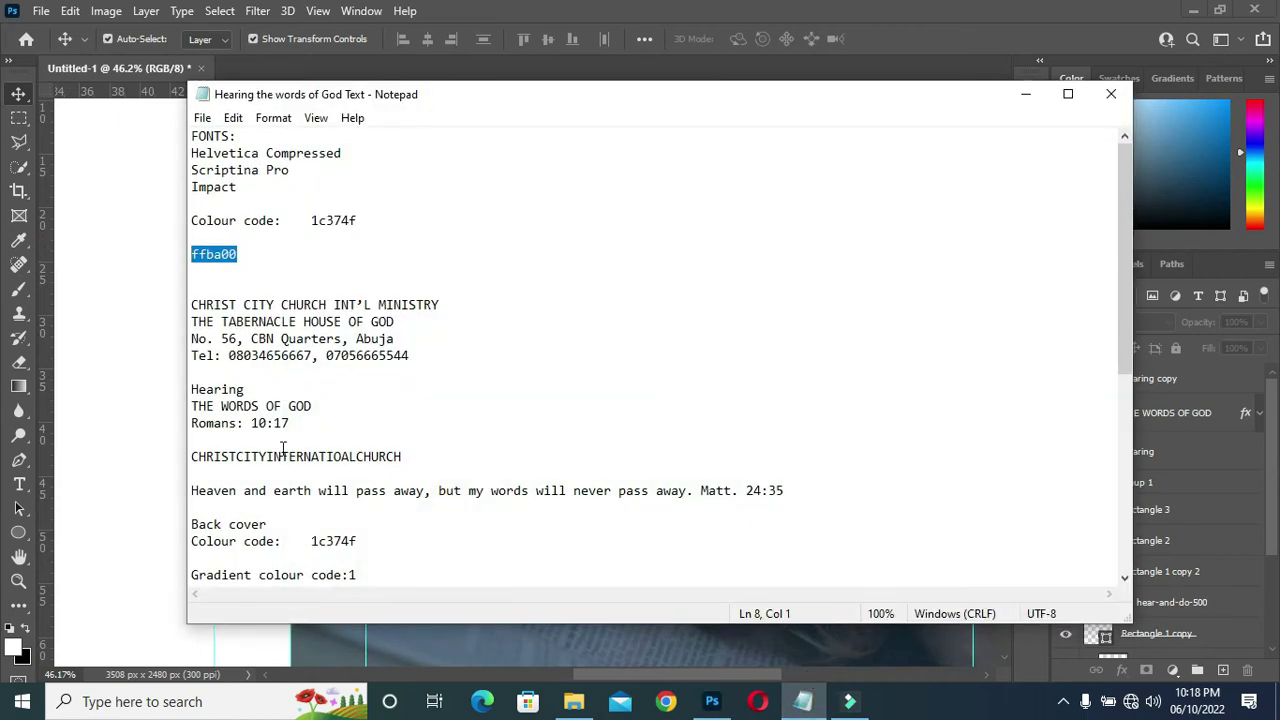
Copy the 'Romans: 10:17' line from the notes and minimize Notepad.
left_click_drag(296, 424, 192, 424)
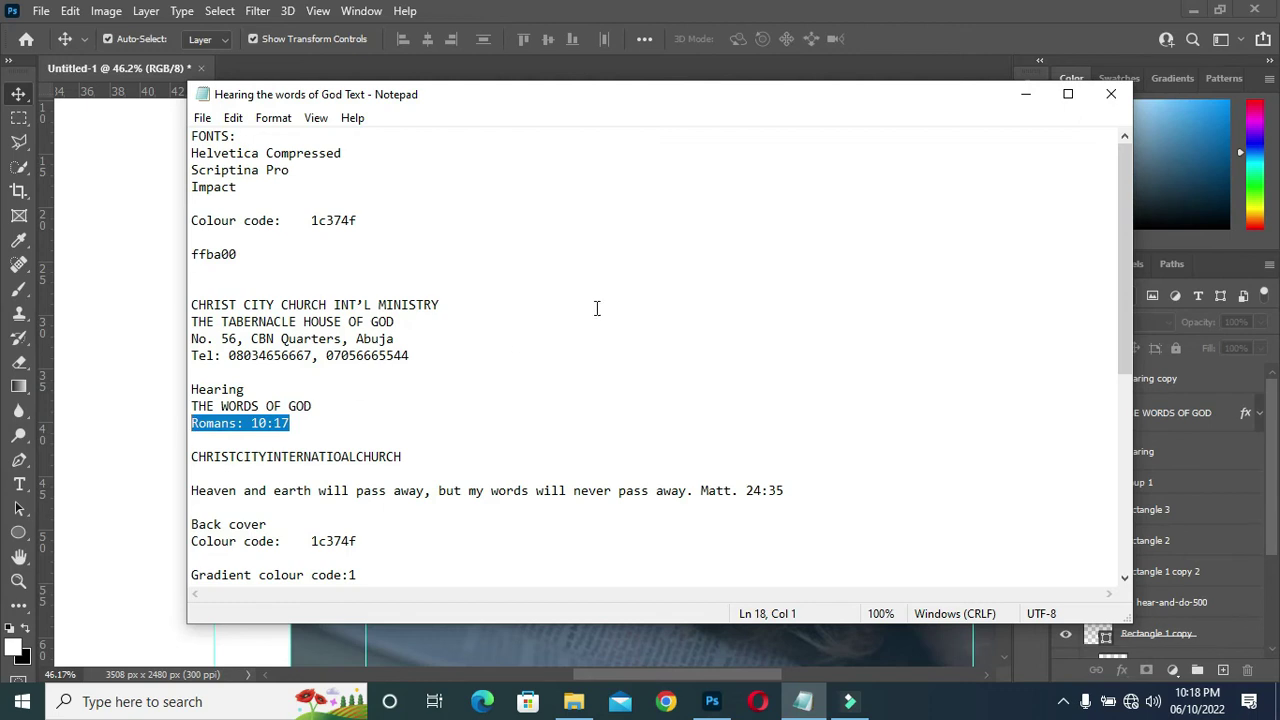
left_click(1025, 94)
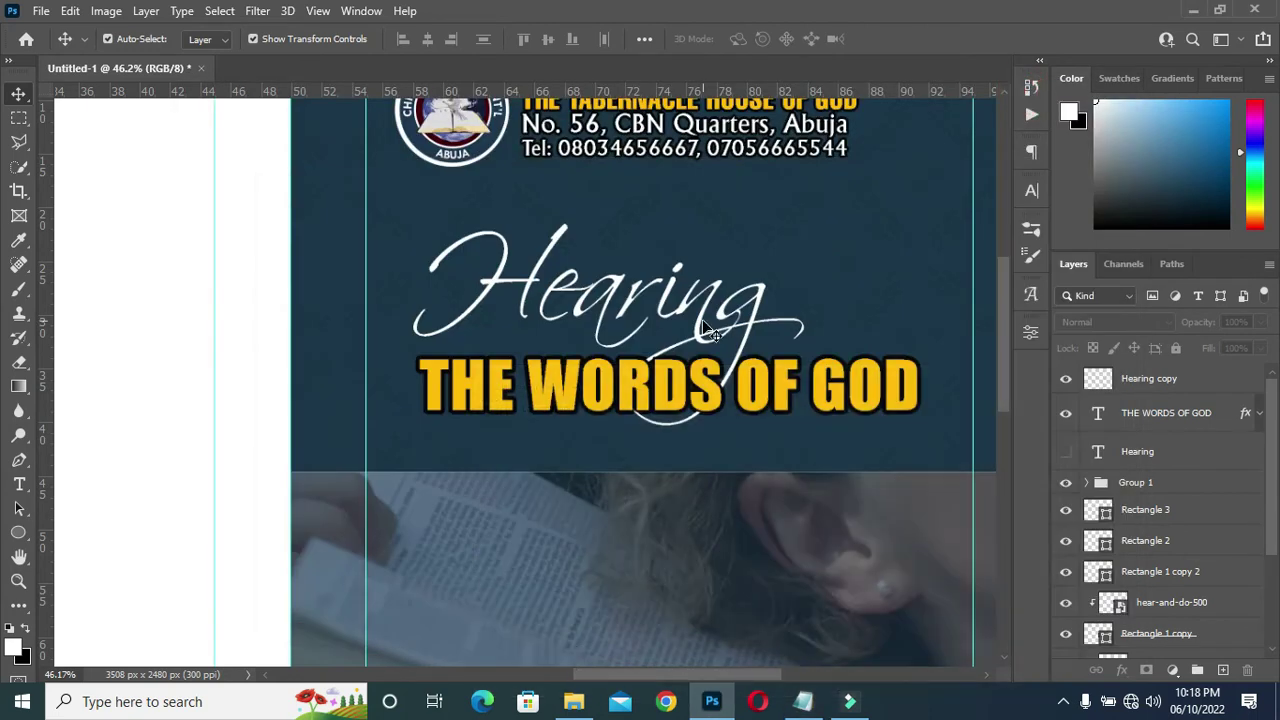
Paste 'Romans: 10:17' into a new text box below the title, set in Adelon Serial.
key("t")
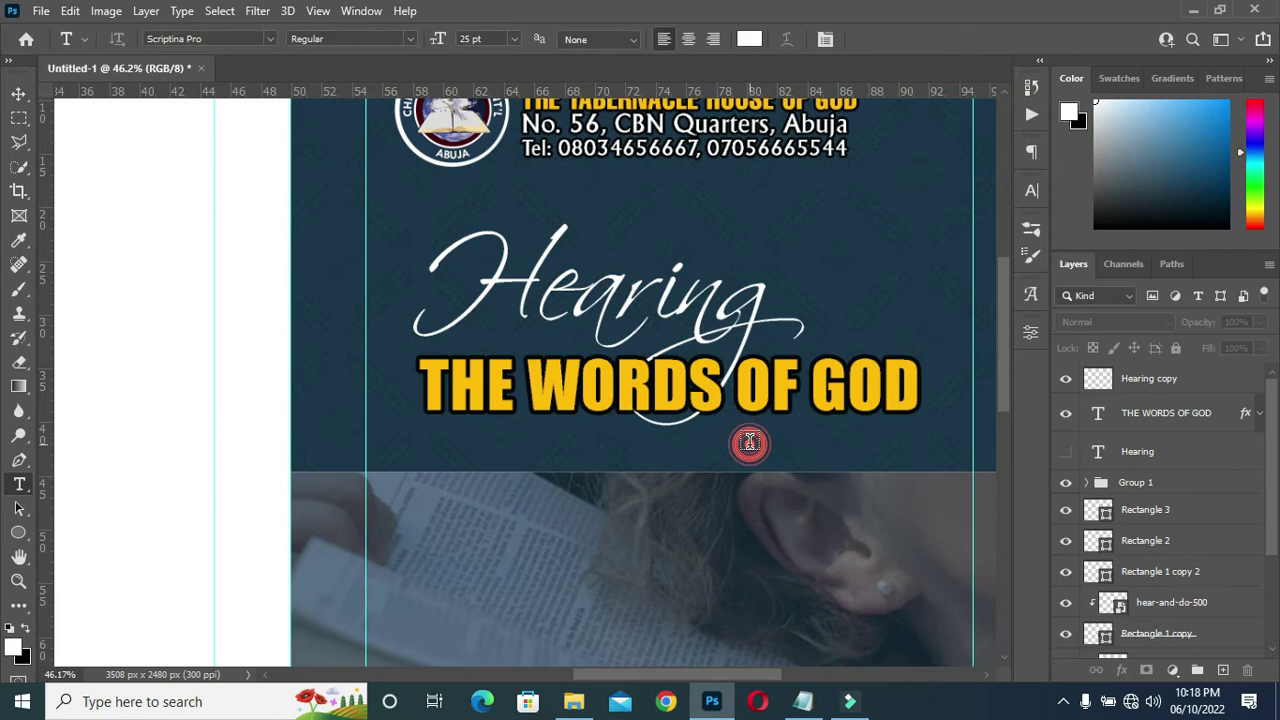
left_click_drag(749, 407, 994, 487)
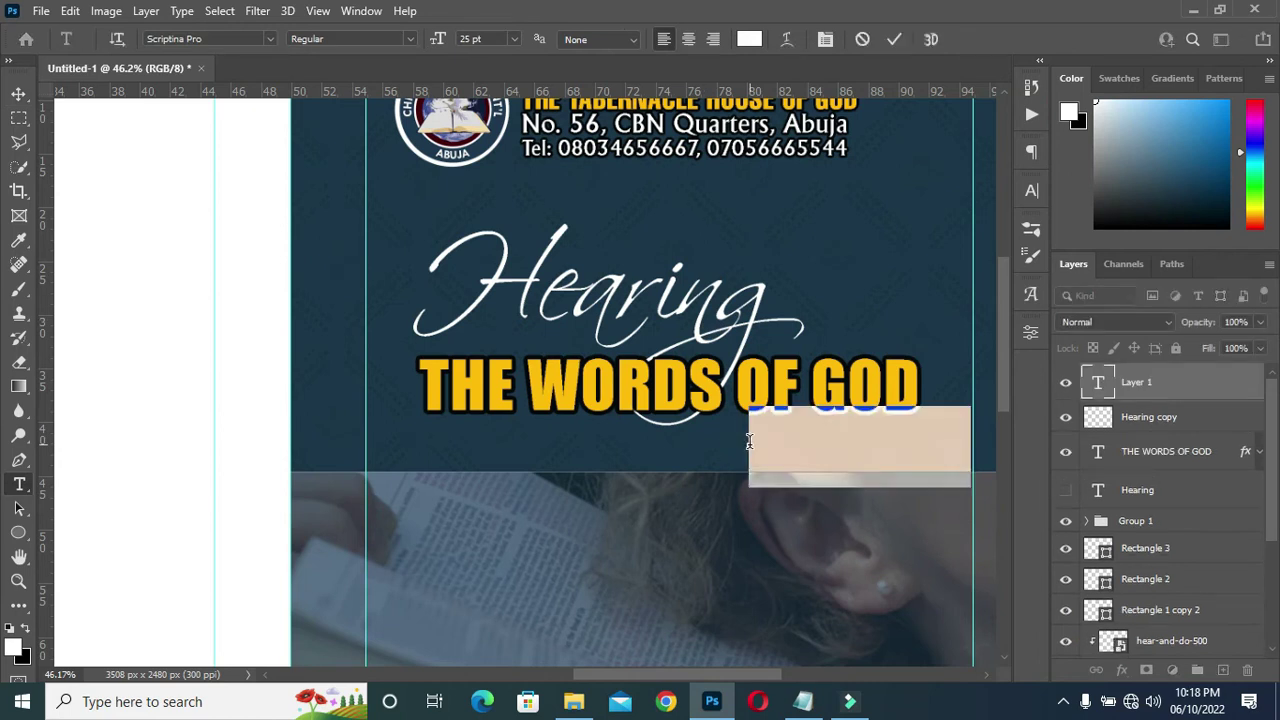
type("Romans 10:17")
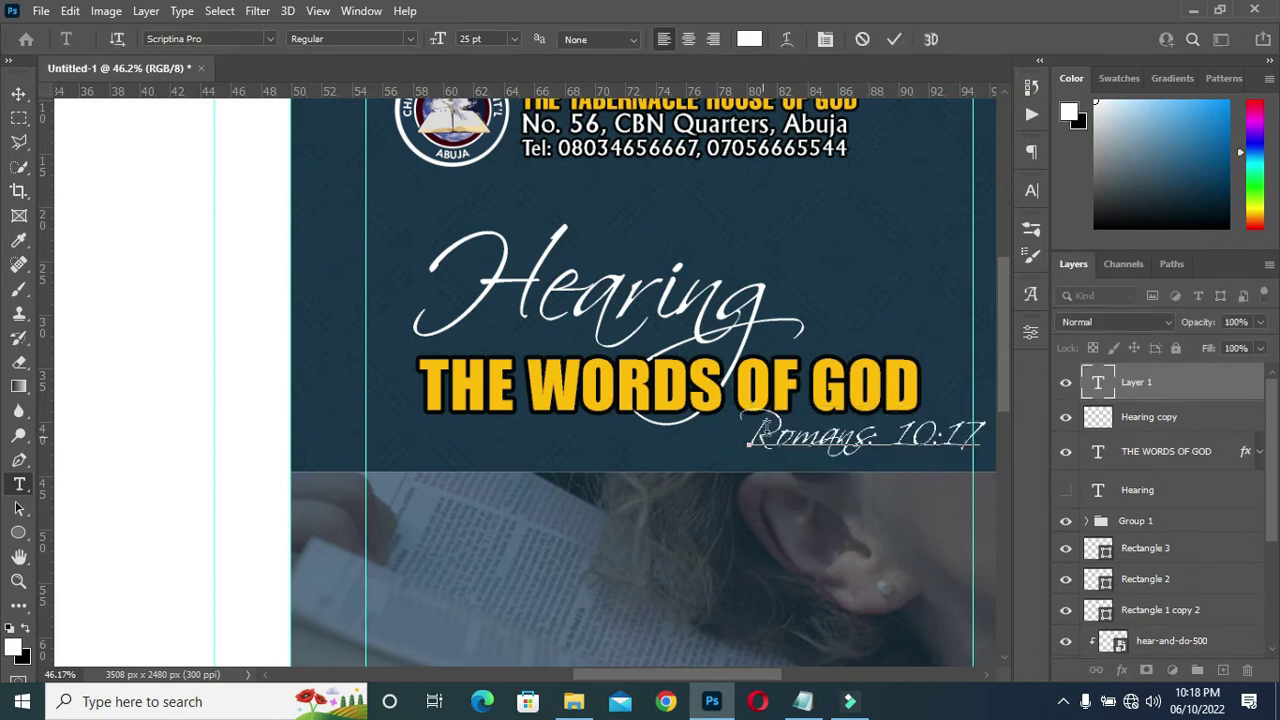
left_click(894, 38)
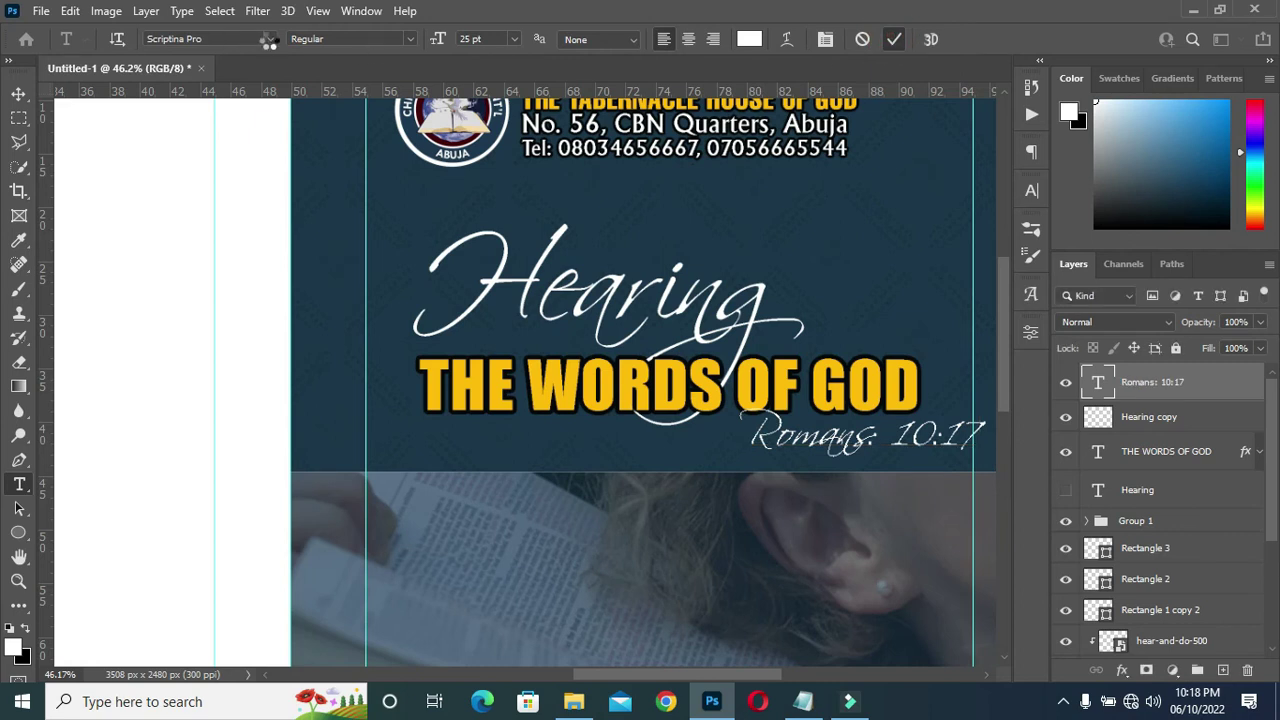
left_click(268, 38)
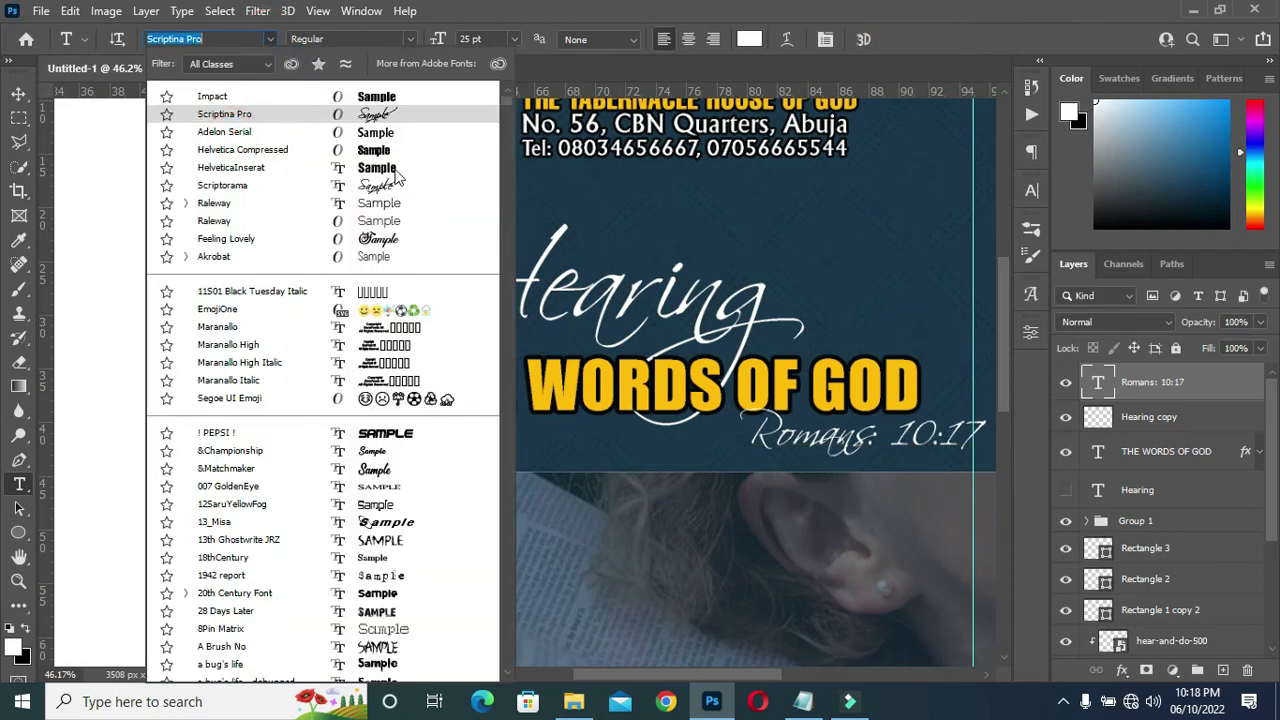
left_click(390, 150)
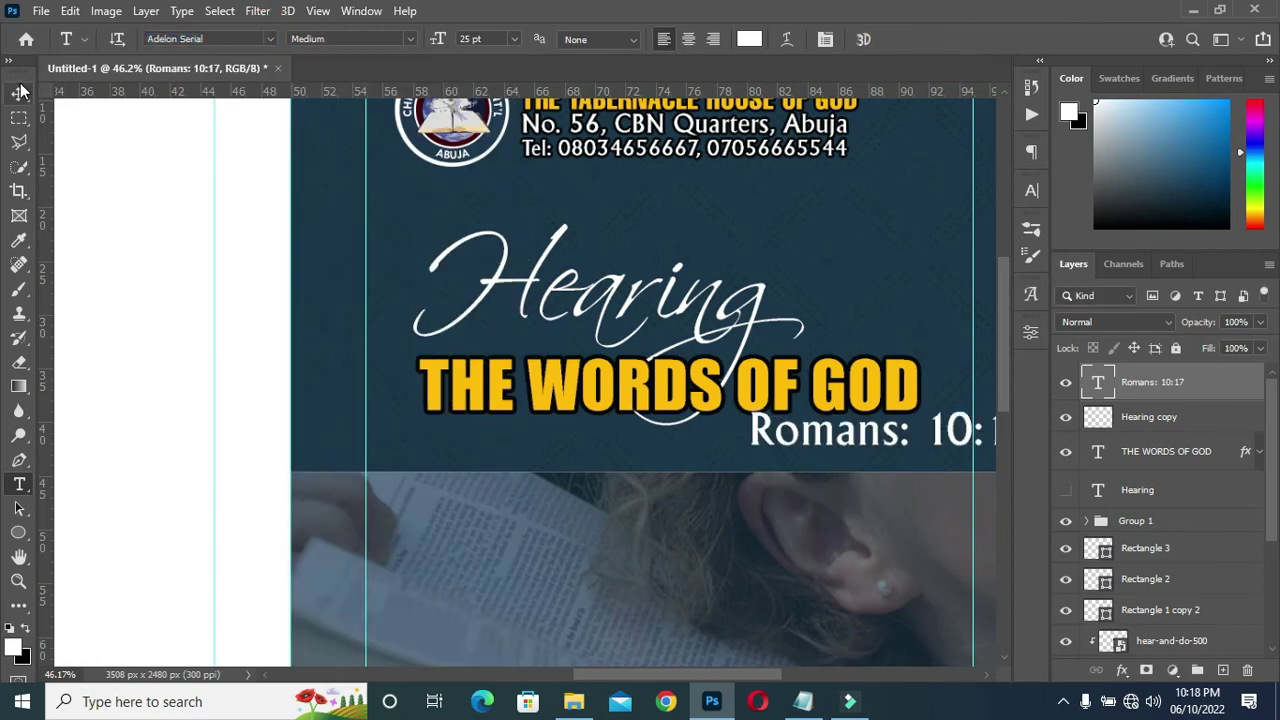
Scale the Romans reference down to about 60% and select its layer.
key("v")
scroll(567, 318, "down", 2)
left_click_drag(862, 384, 783, 382)
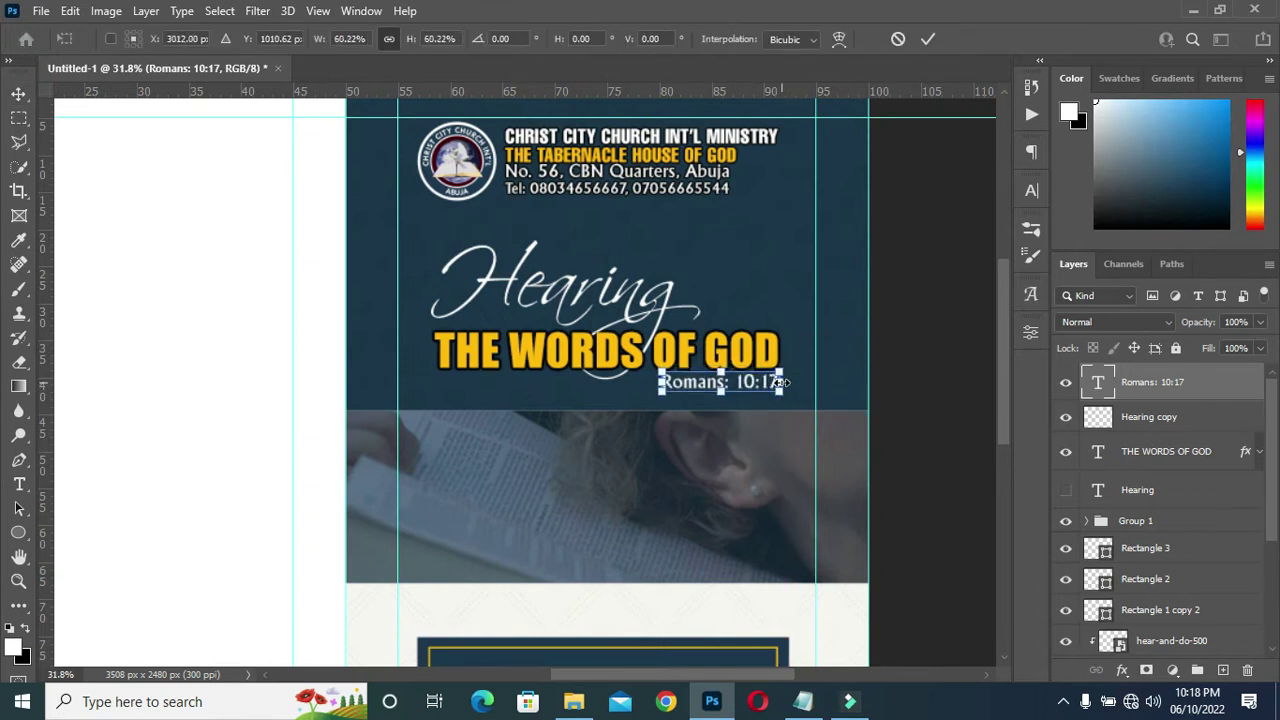
left_click(928, 40)
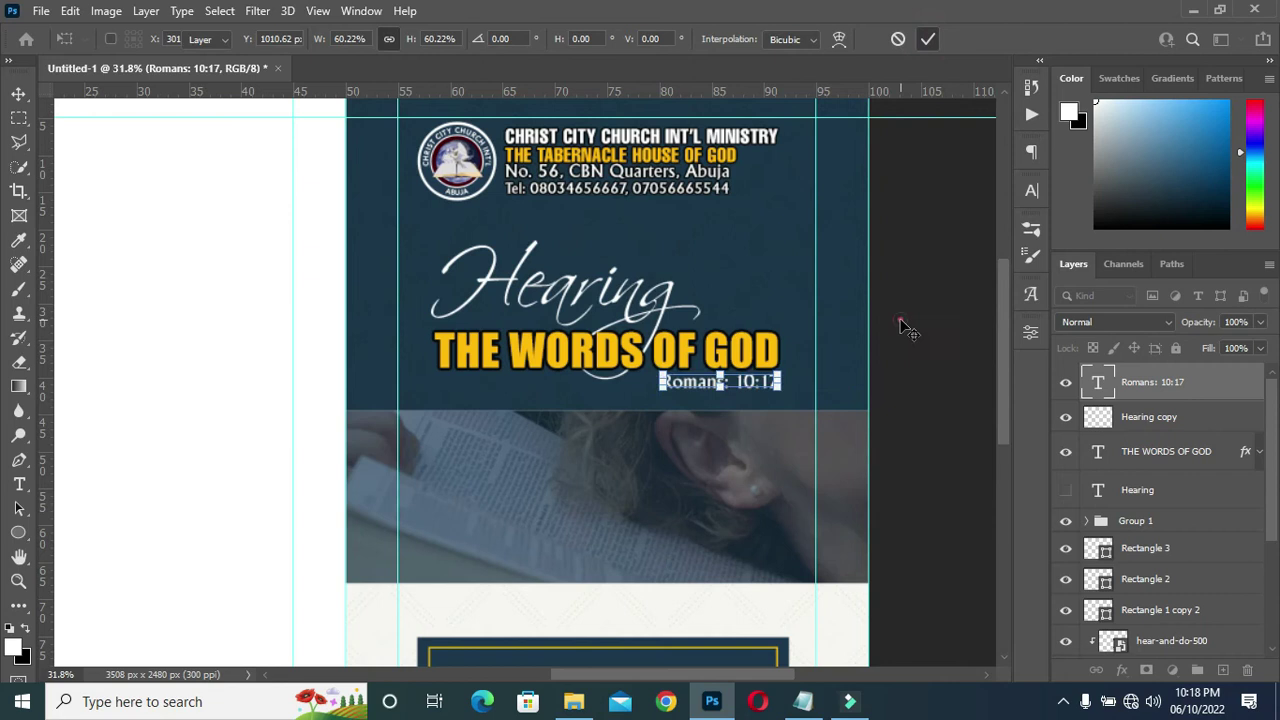
left_click(1145, 388)
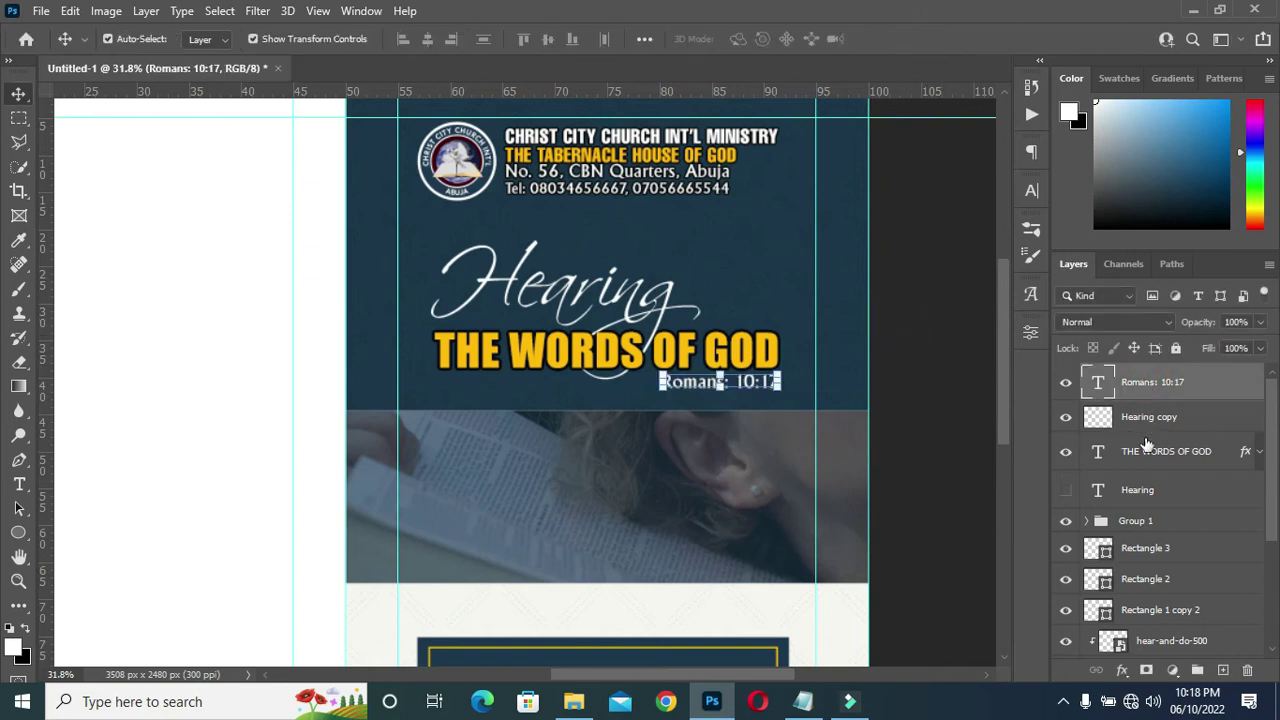
Group the Romans, THE WORDS OF GOD and Hearing layers and nudge the group down three steps.
left_click(1160, 492, "shift")
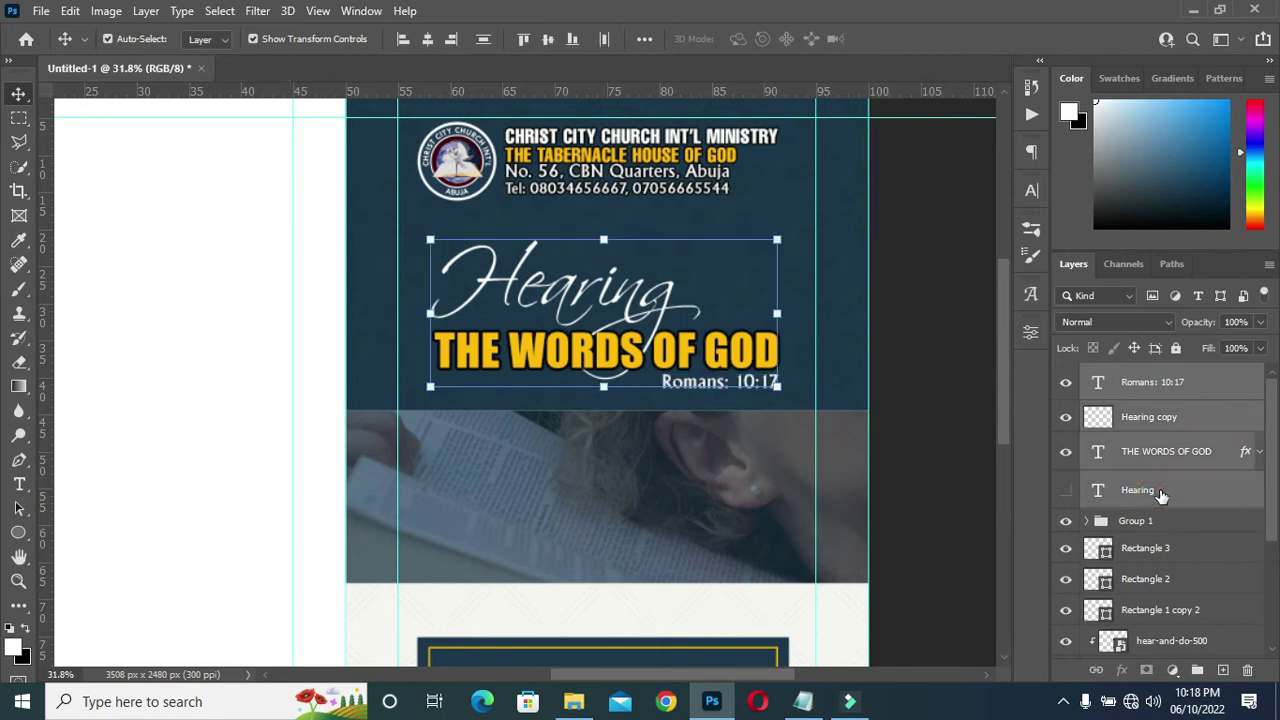
left_click(1197, 671)
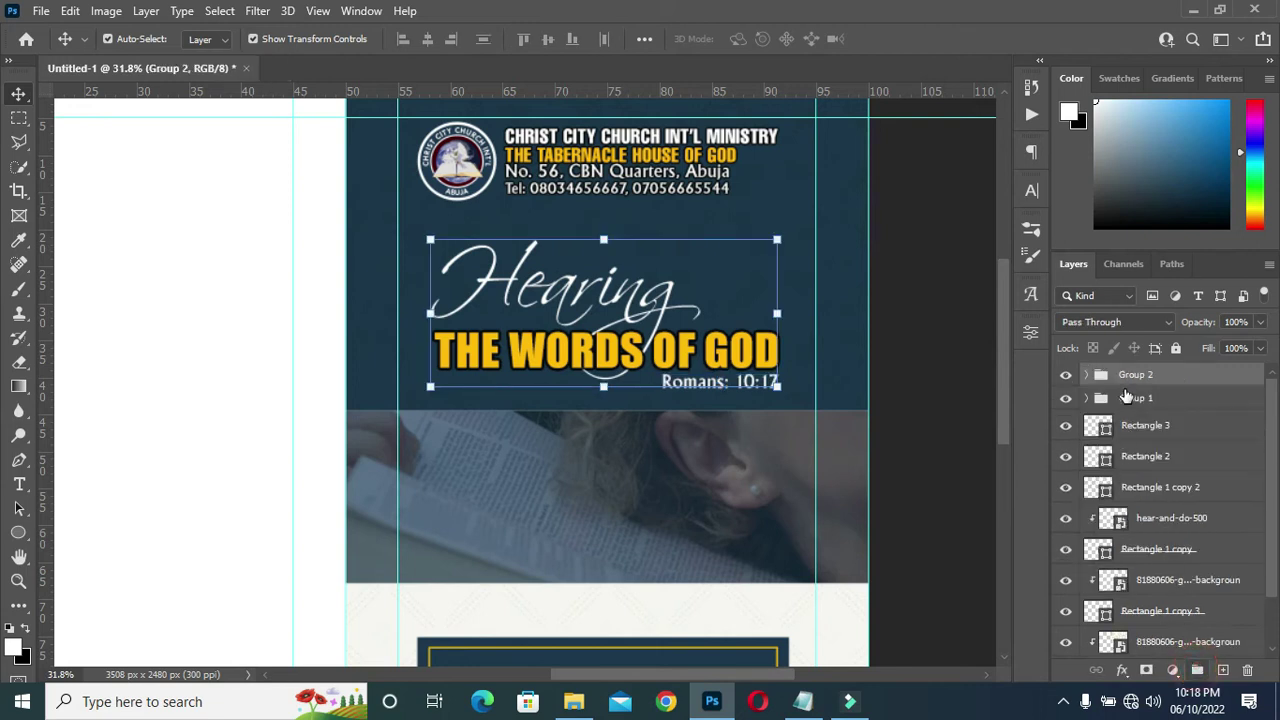
key("Down")
key("Down")
key("Down")
key("Down")
key("Down")
key("Down")
key("Down")
key("Down")
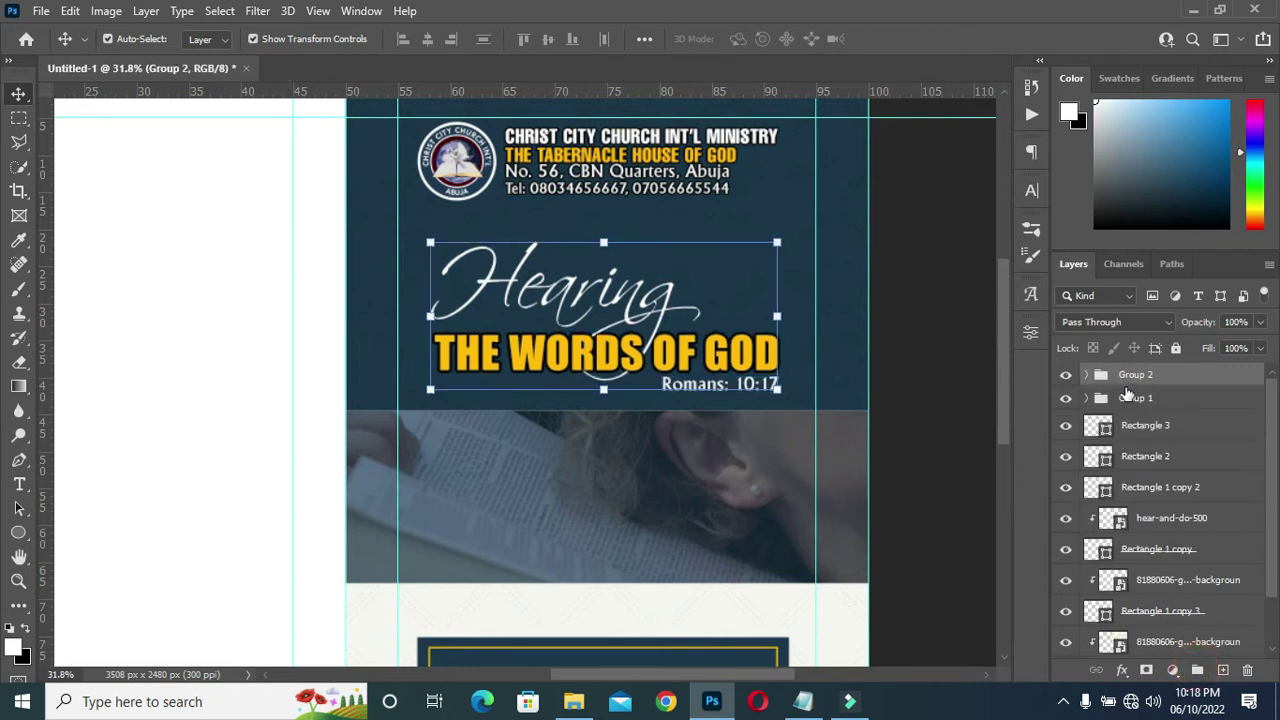
key("Down")
key("Down")
key("Down")
key("Down")
key("Down")
key("Down")
key("Down")
key("Down")
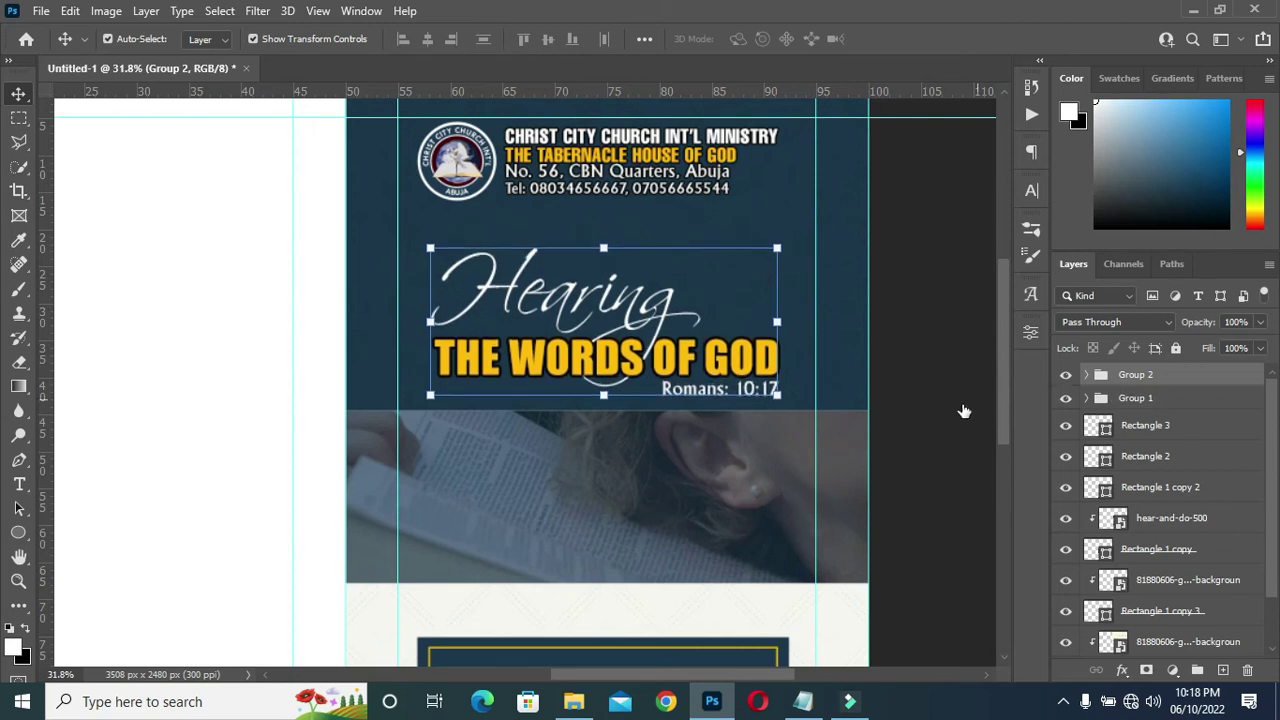
key("Down")
key("Down")
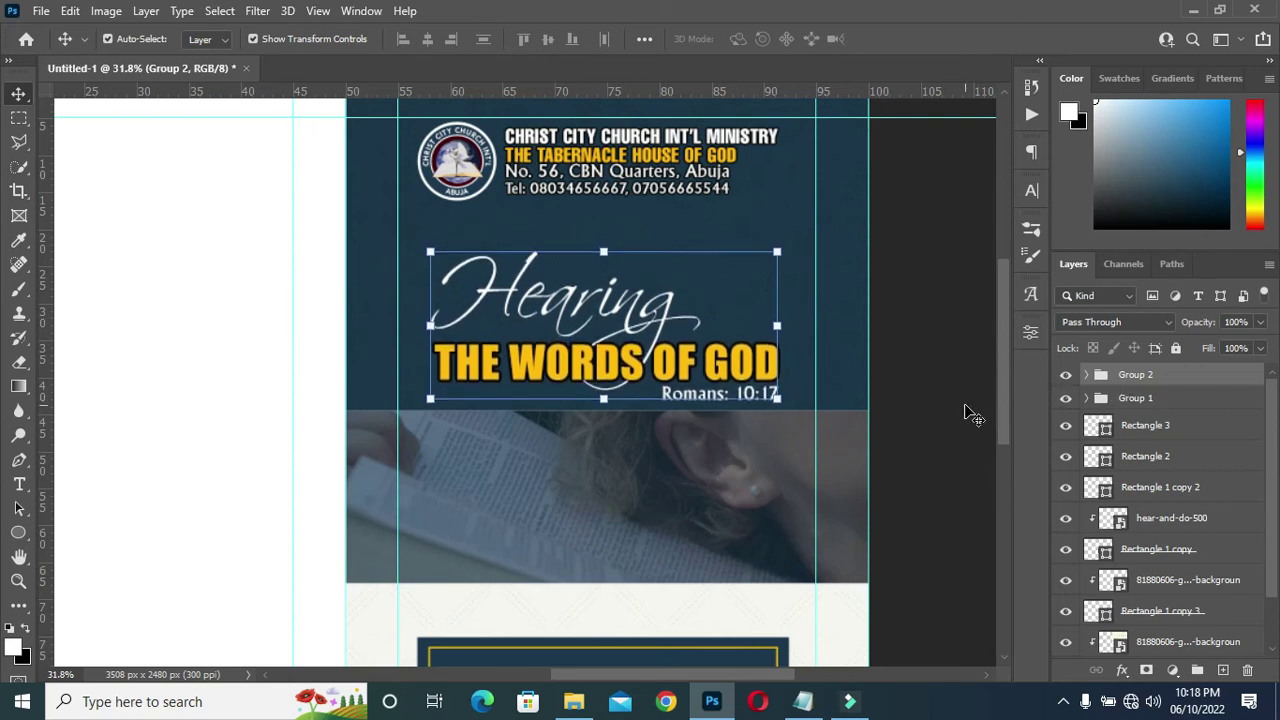
left_click(937, 341)
Bring the notes forward and select the CHRISTCITYINTERNATIOALCHURCH line.
scroll(640, 292, "down", 2)
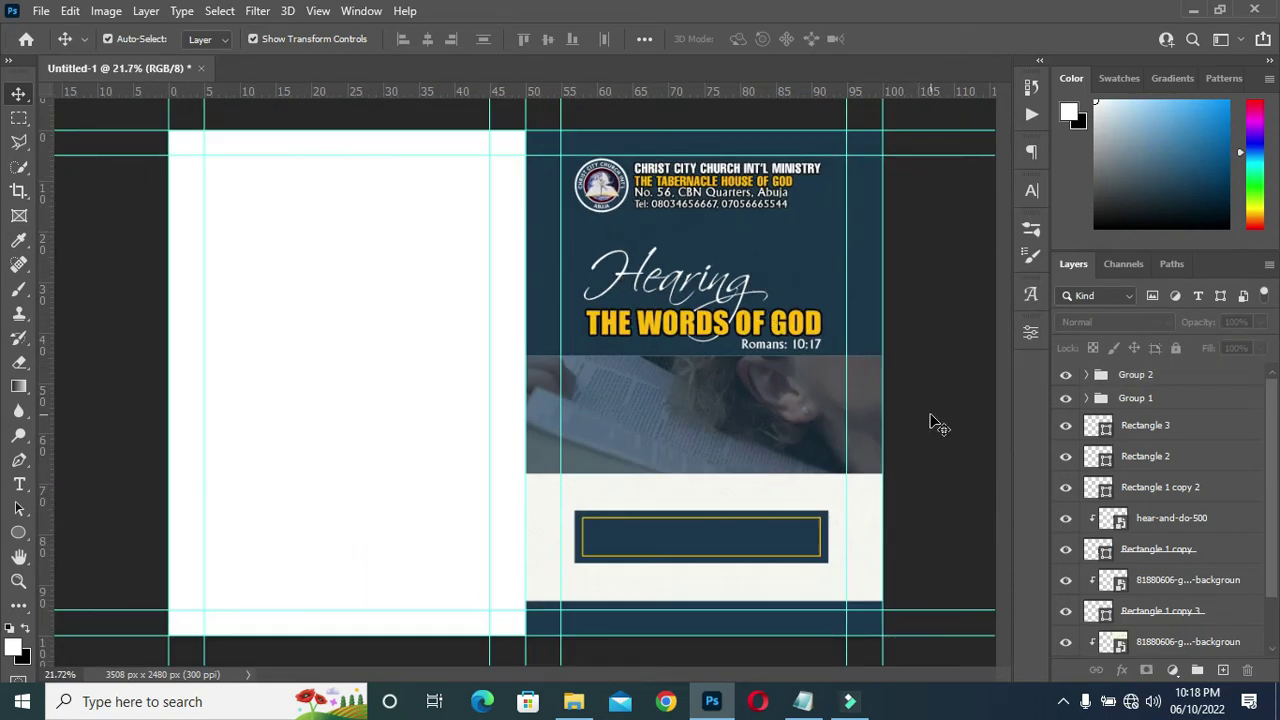
scroll(931, 423, "up", 2)
left_click_drag(1003, 457, 994, 500)
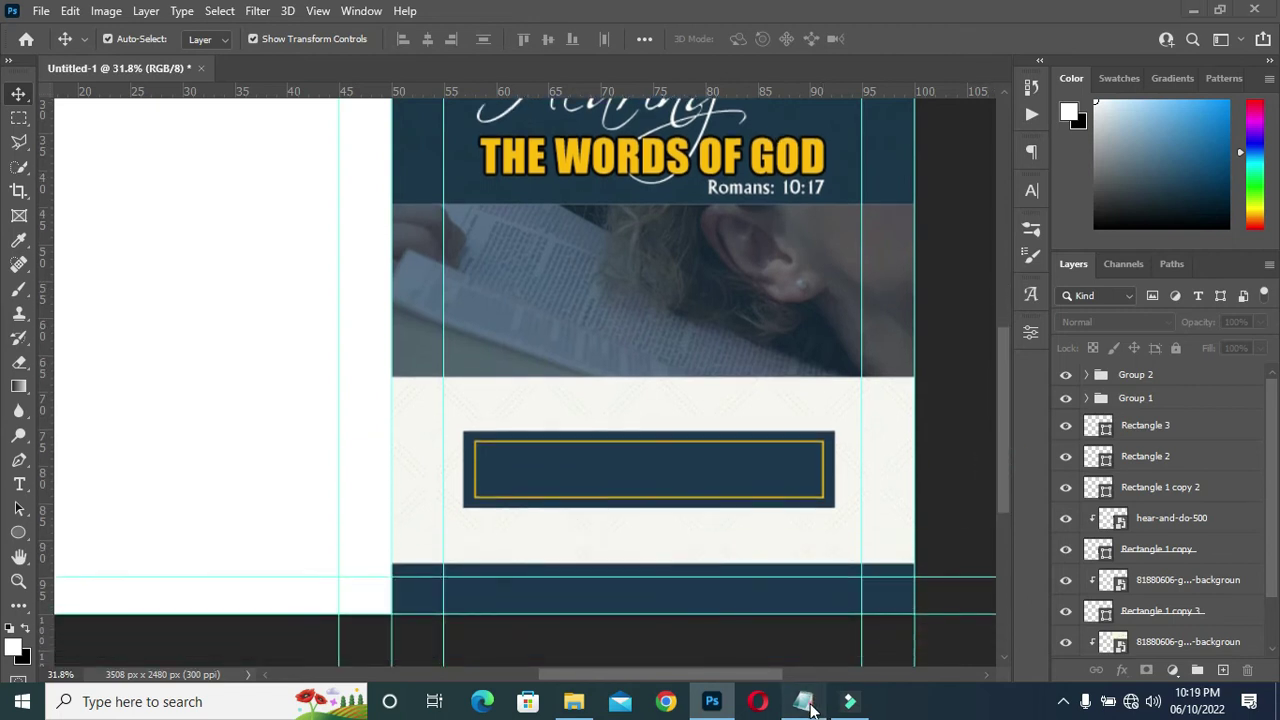
left_click(803, 701)
left_click_drag(438, 455, 187, 457)
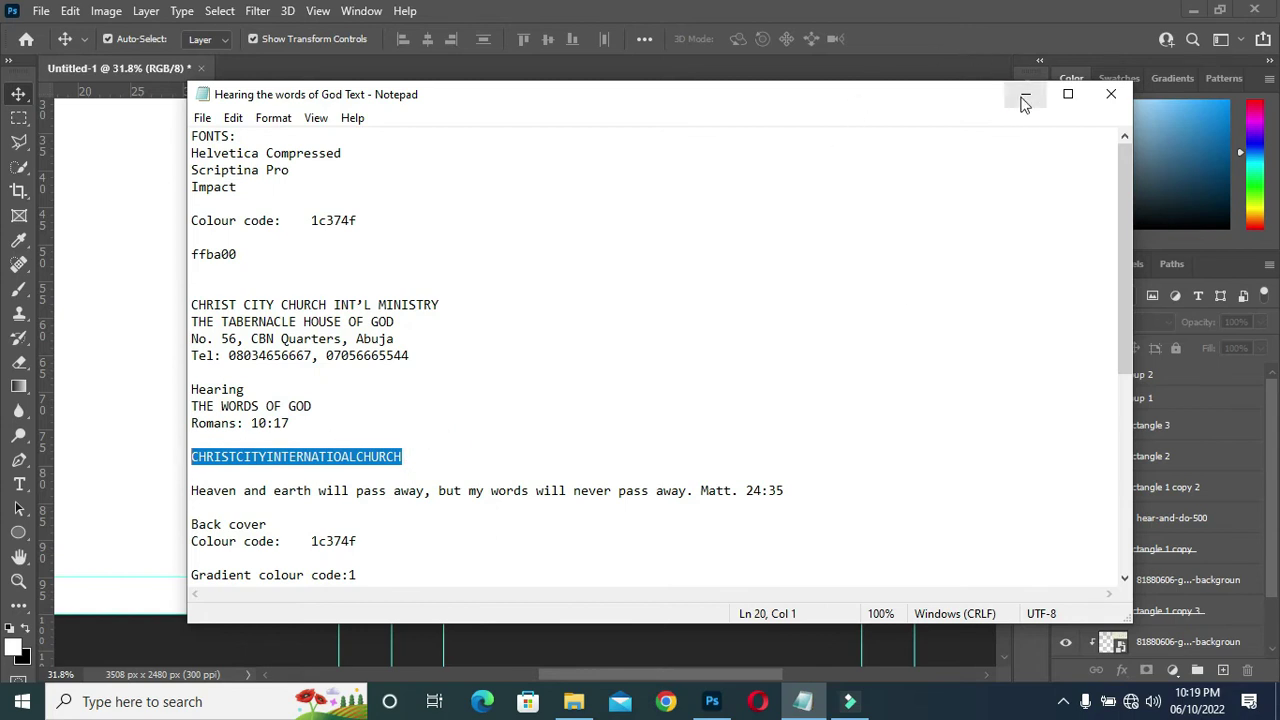
Drag the Instagram logo from the God's words folder onto the canvas, shrink it, and centre it on the banner.
left_click(1025, 94)
left_click(576, 701)
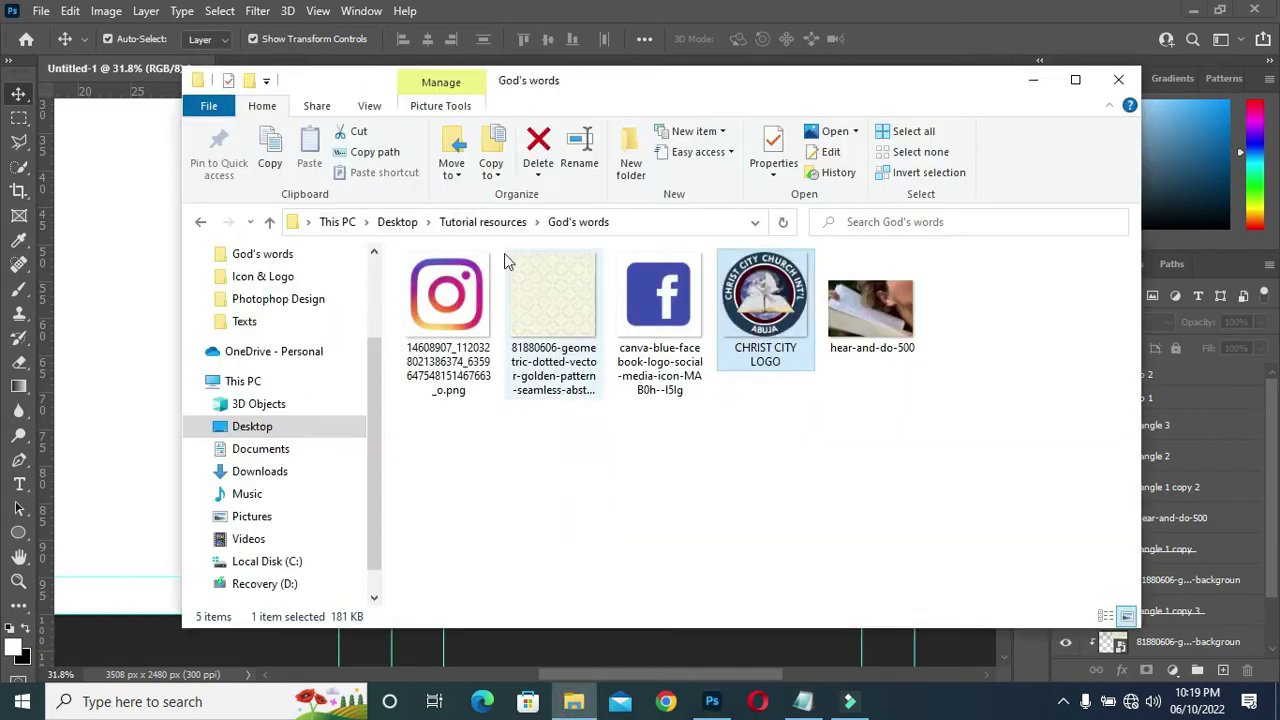
left_click(448, 300)
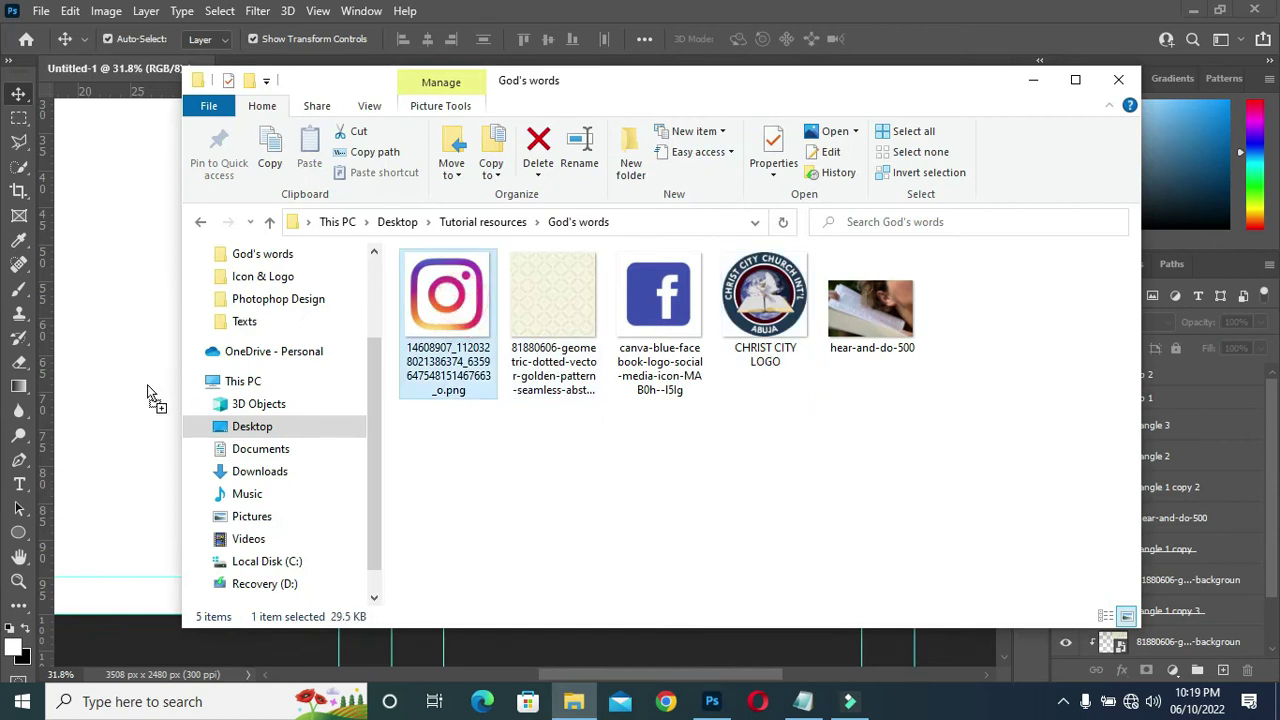
left_click(155, 394)
left_click_drag(583, 292, 583, 292)
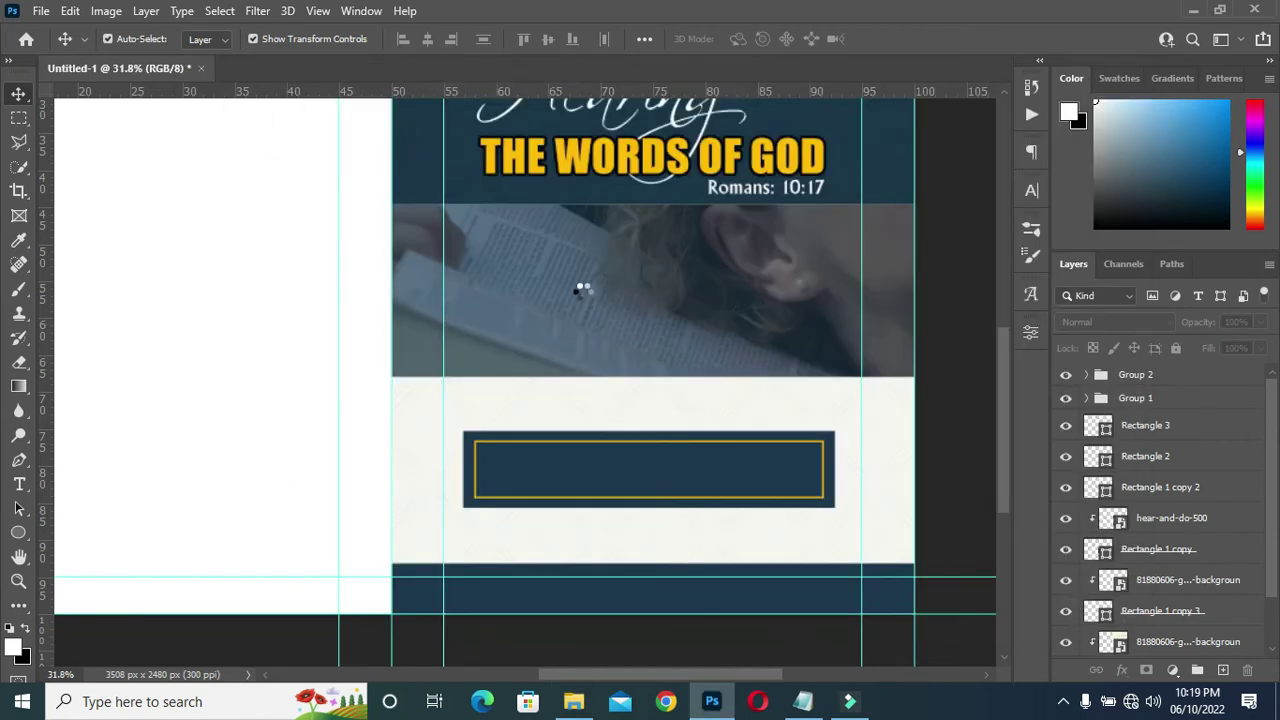
left_click_drag(851, 357, 320, 360)
left_click_drag(223, 366, 632, 404)
Commit and rasterize the Instagram logo, then delete its white background with the Magic Wand.
left_click(897, 38)
right_click(1140, 379)
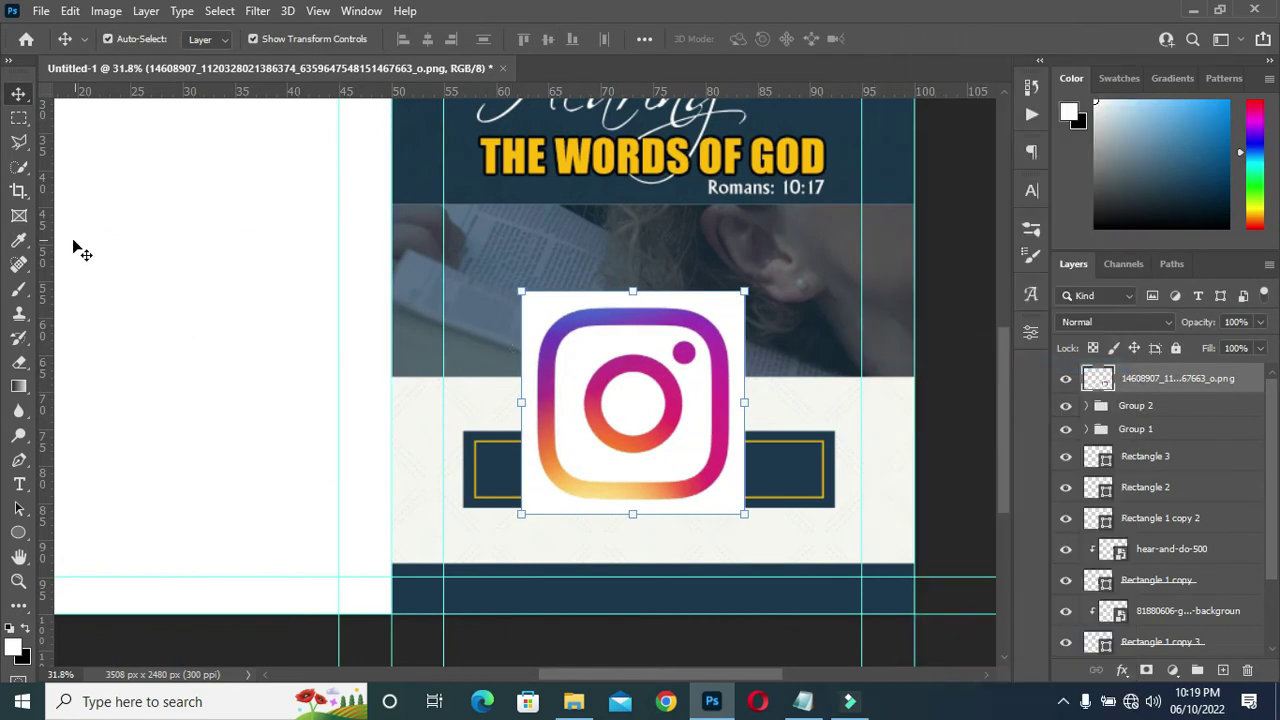
left_click(18, 167)
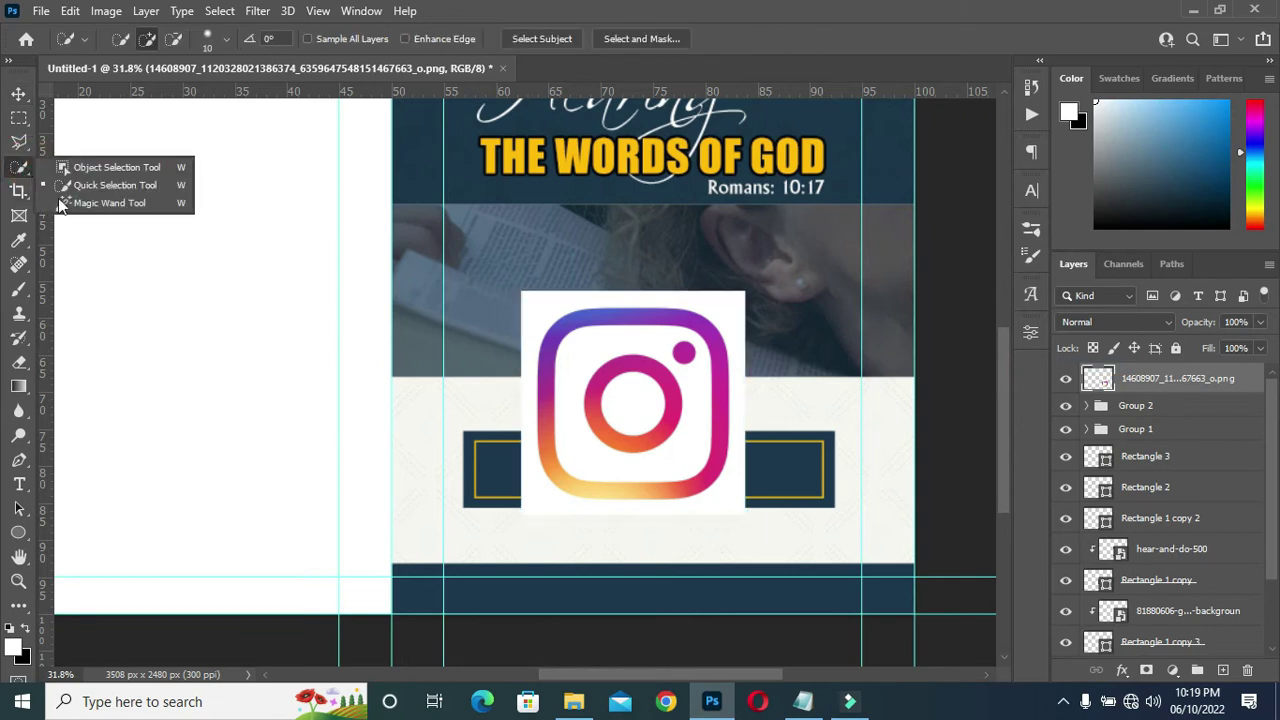
left_click(110, 203)
left_click(718, 300)
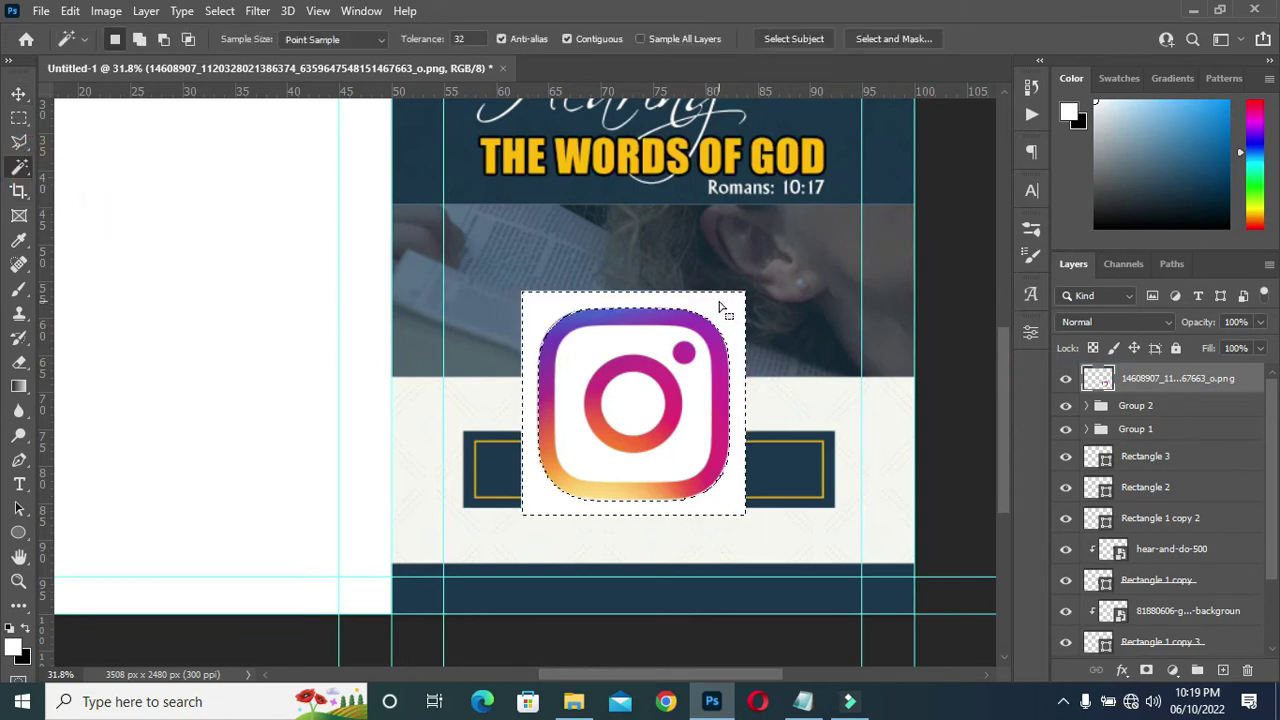
key("Delete")
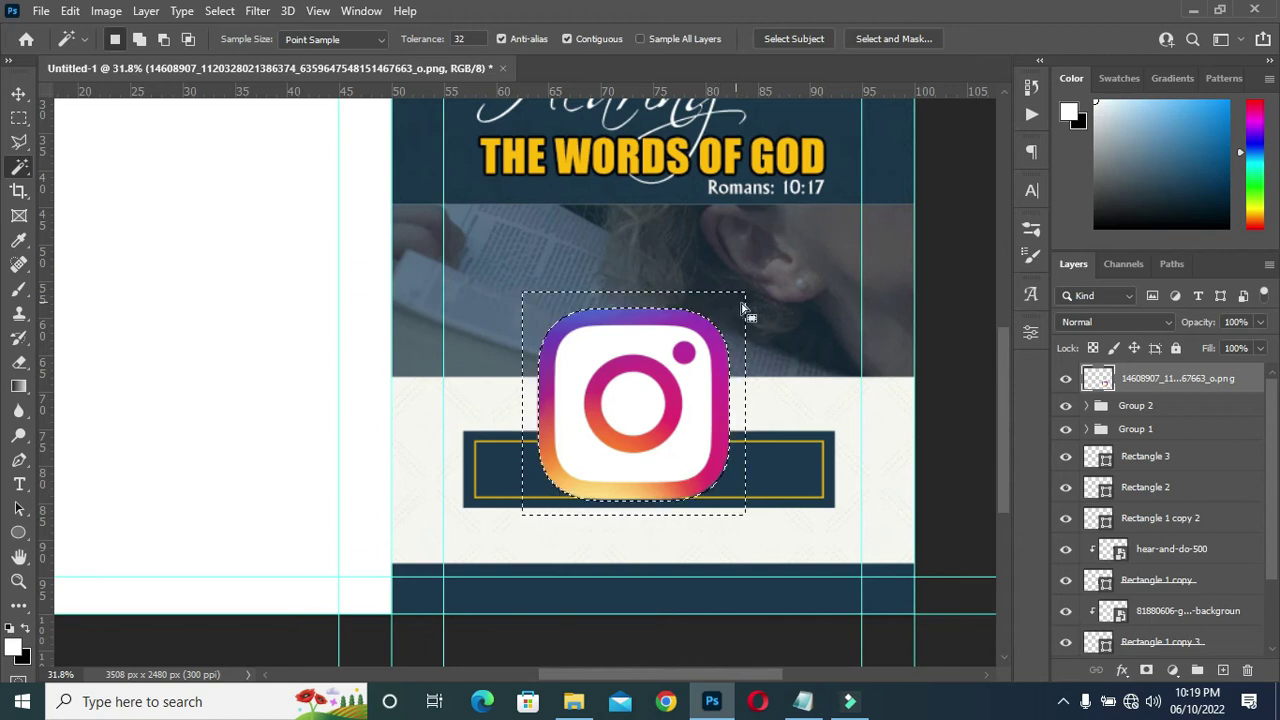
key("ctrl+d")
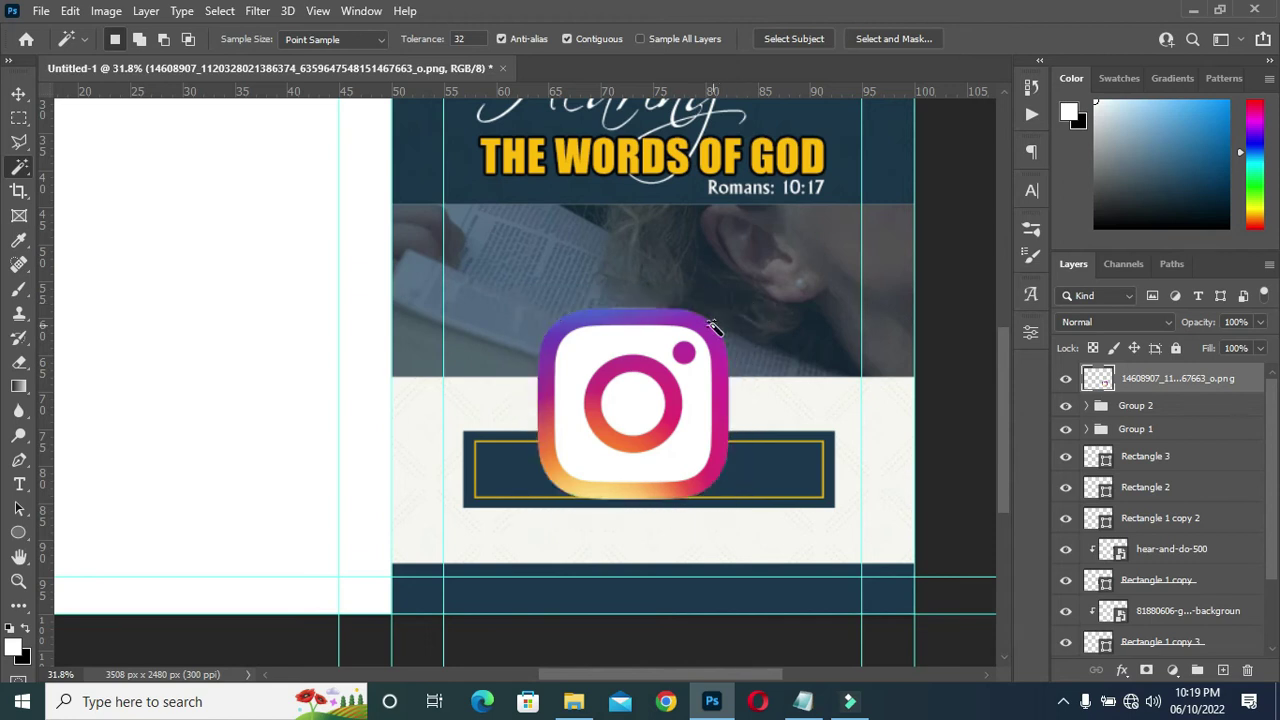
left_click(18, 93)
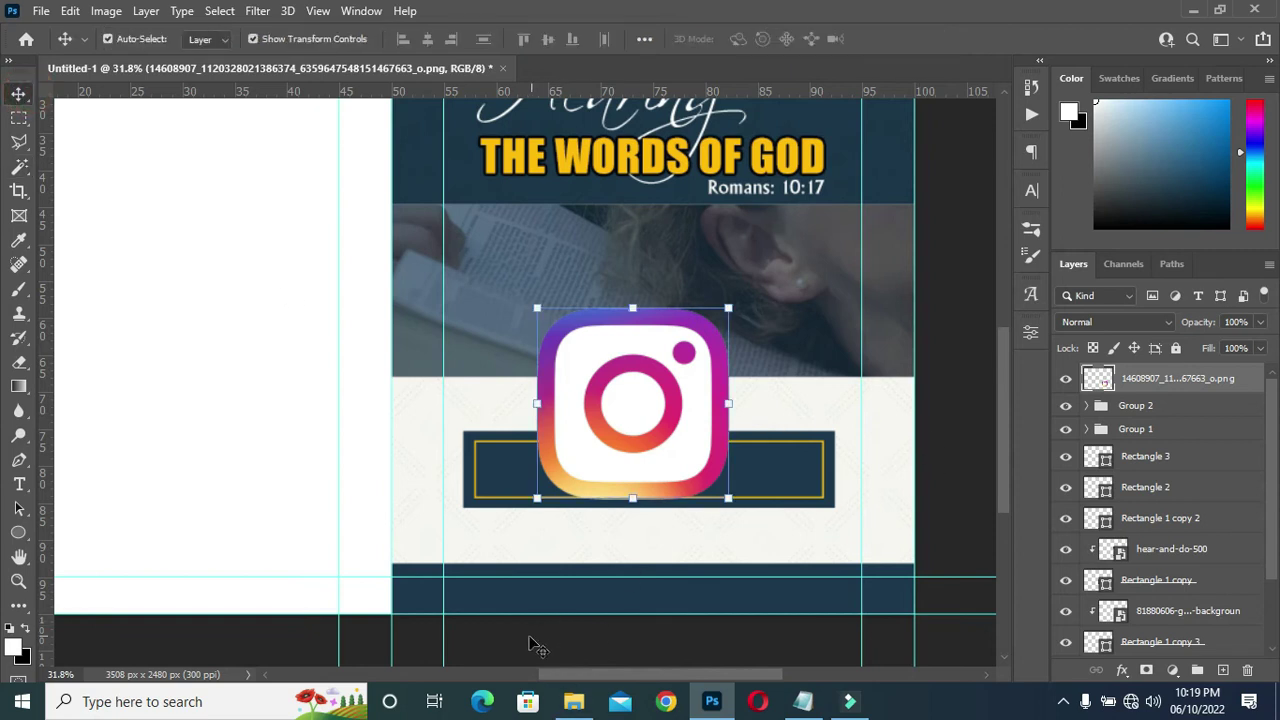
left_click(565, 699)
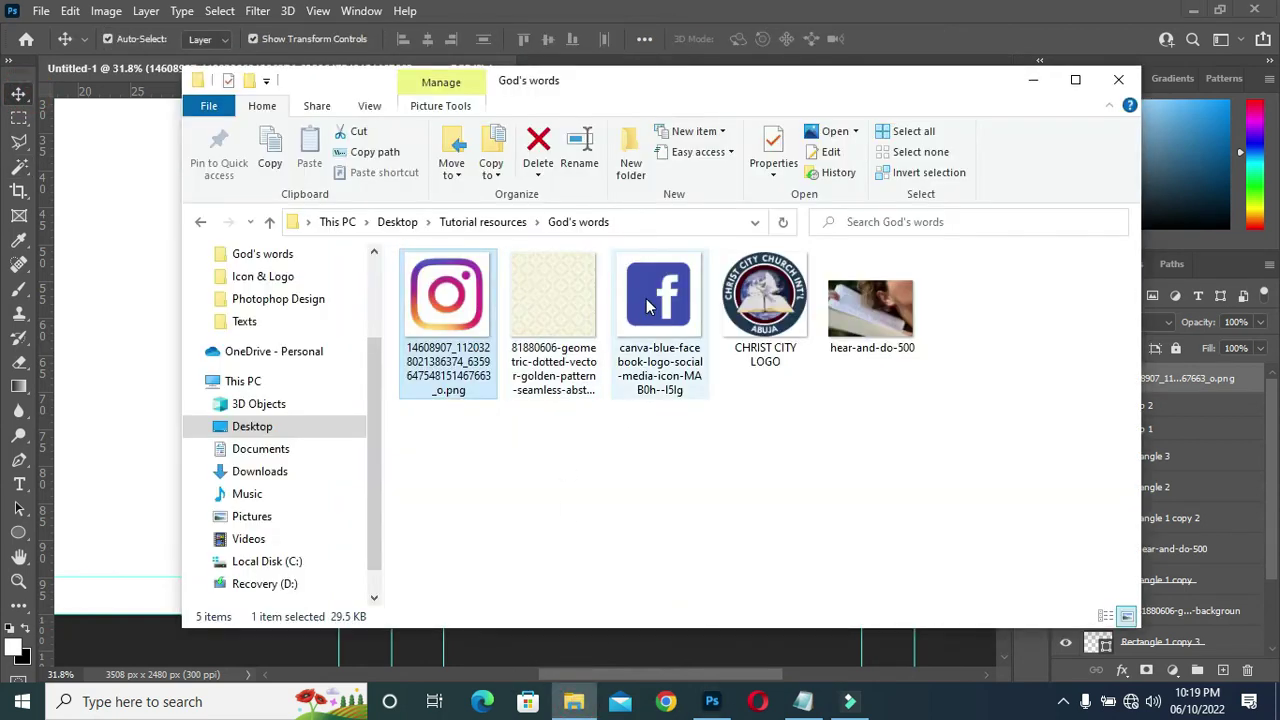
Place the Facebook logo from the folder into the cover at about 37% size.
left_click(651, 305)
left_click_drag(651, 305, 123, 376)
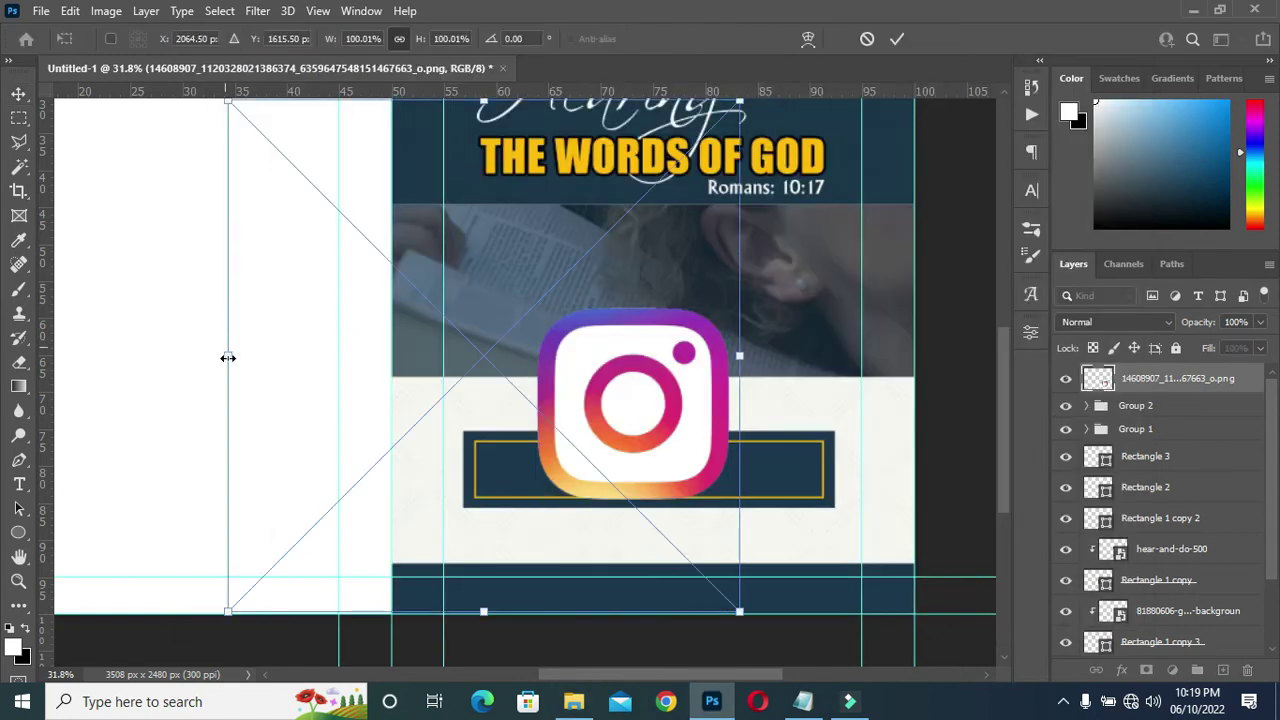
mouse_move(553, 343)
left_mouse_down()
mouse_move(571, 335)
mouse_move(551, 345)
left_mouse_up()
left_click(897, 39)
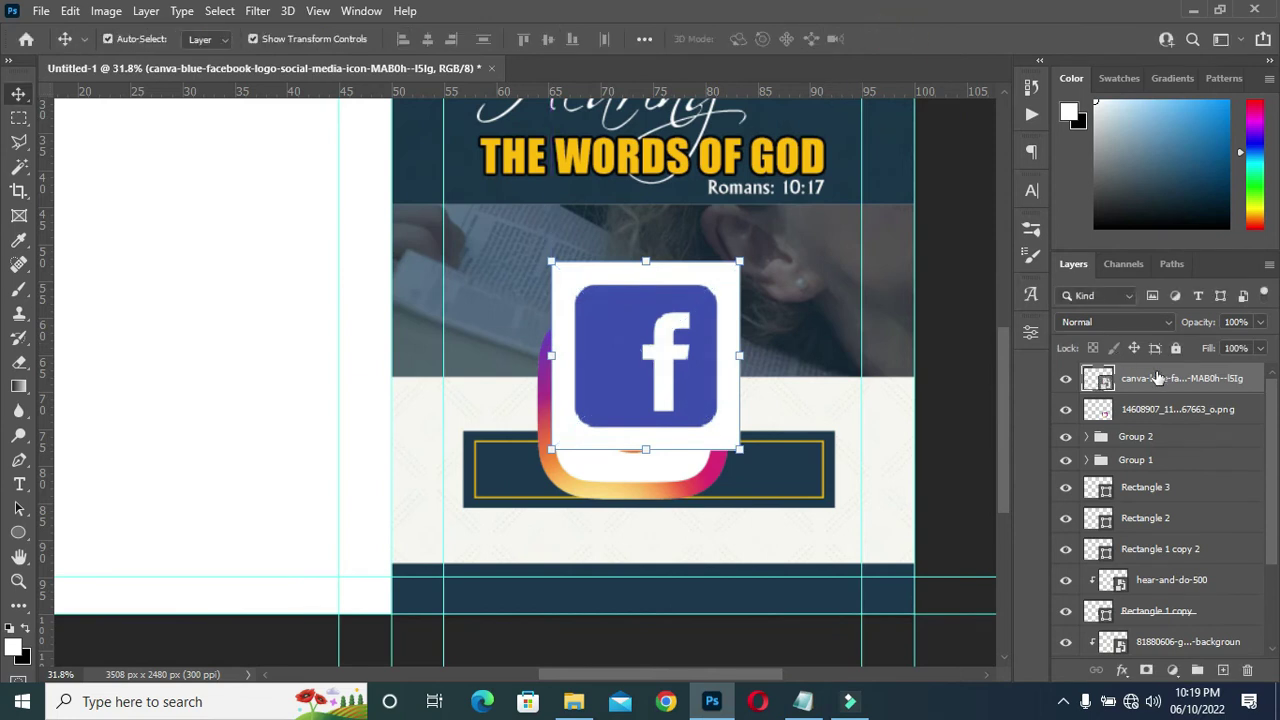
Rasterize the Facebook logo layer and delete its white background with the Magic Wand.
right_click(1155, 378)
left_click(950, 365)
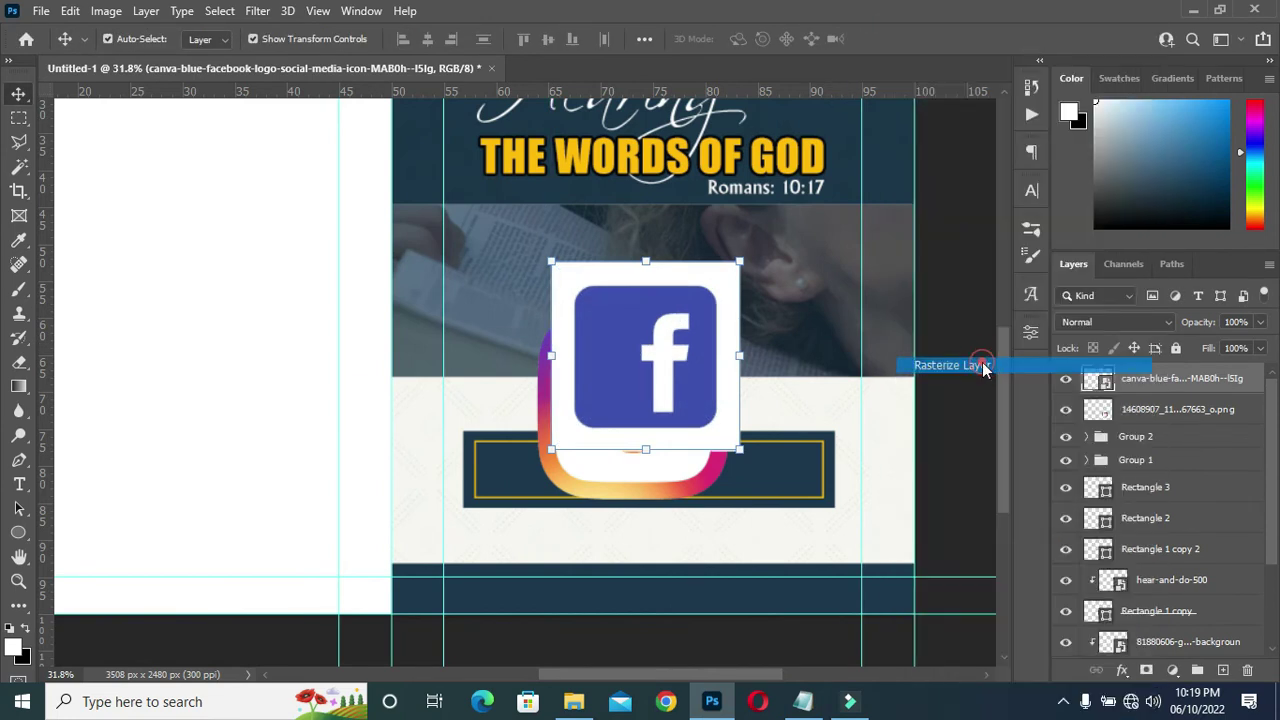
left_click(18, 168)
left_click(729, 278)
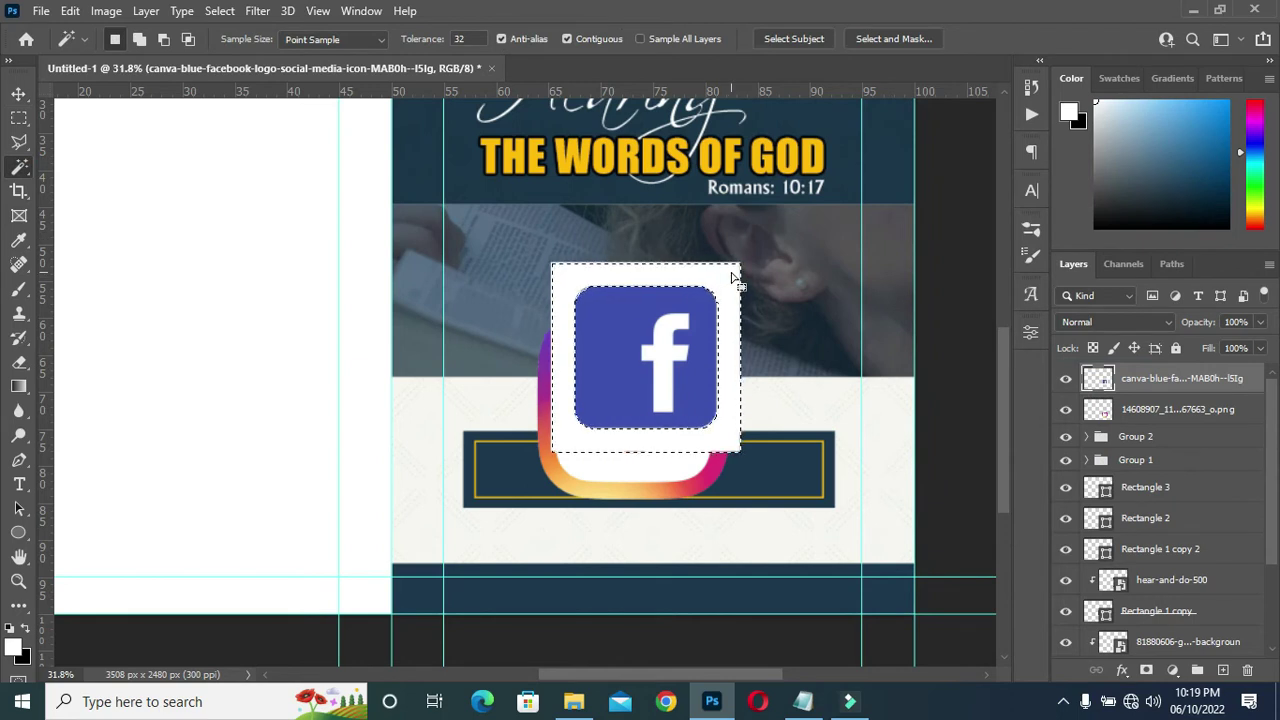
key("Delete")
key("ctrl+d")
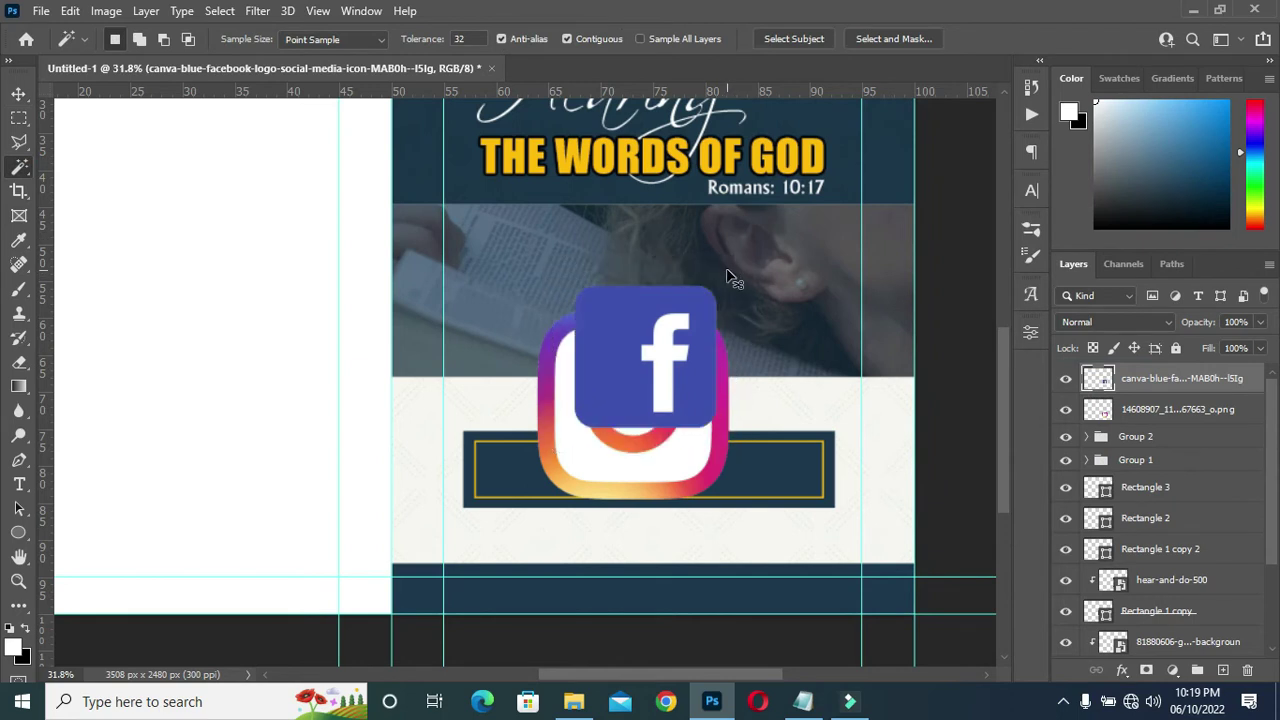
left_click(18, 93)
scroll(778, 385, "up", 3)
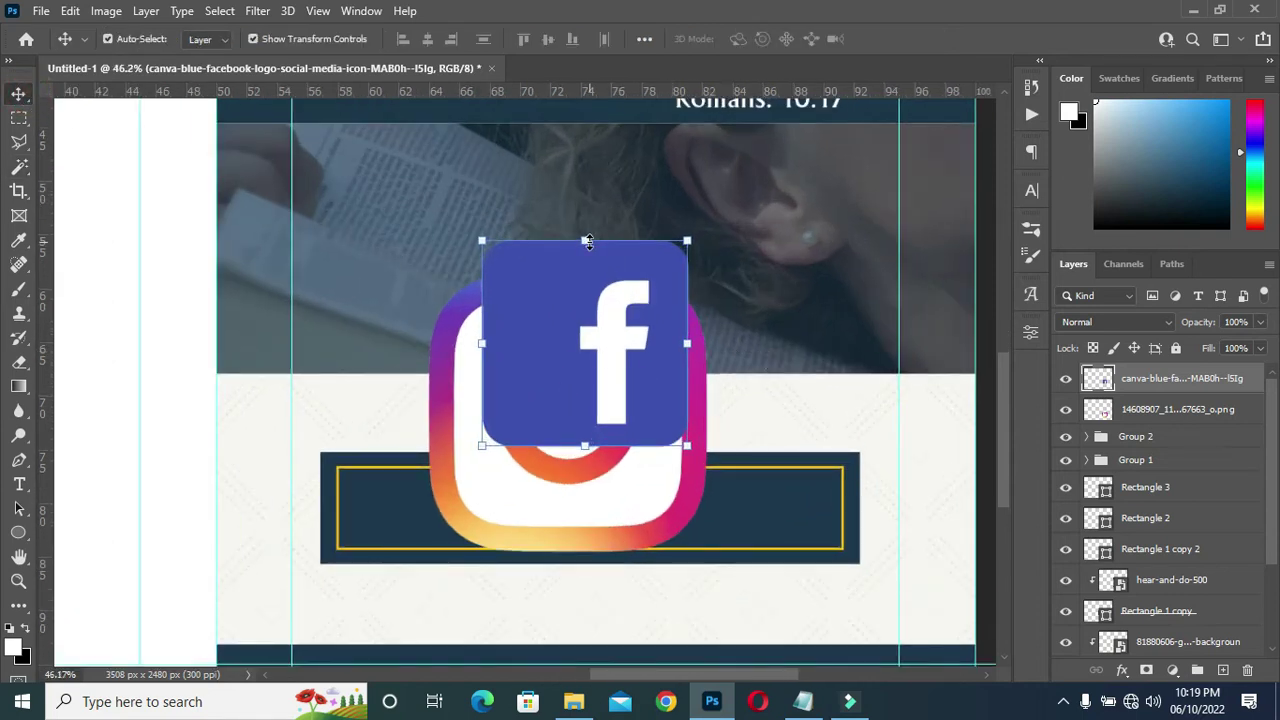
Shrink the Facebook icon to about 17% into the banner's left side, then stack and shrink Instagram.
left_click_drag(587, 241, 587, 412)
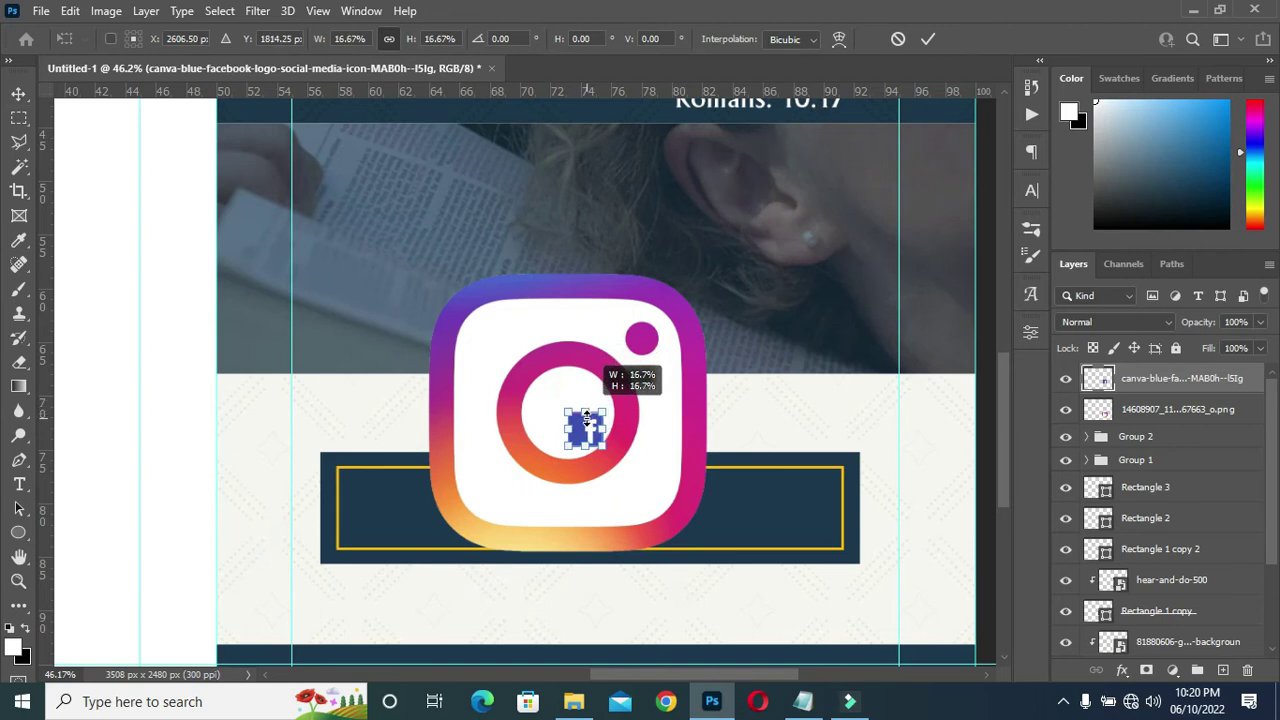
left_click_drag(580, 430, 420, 515)
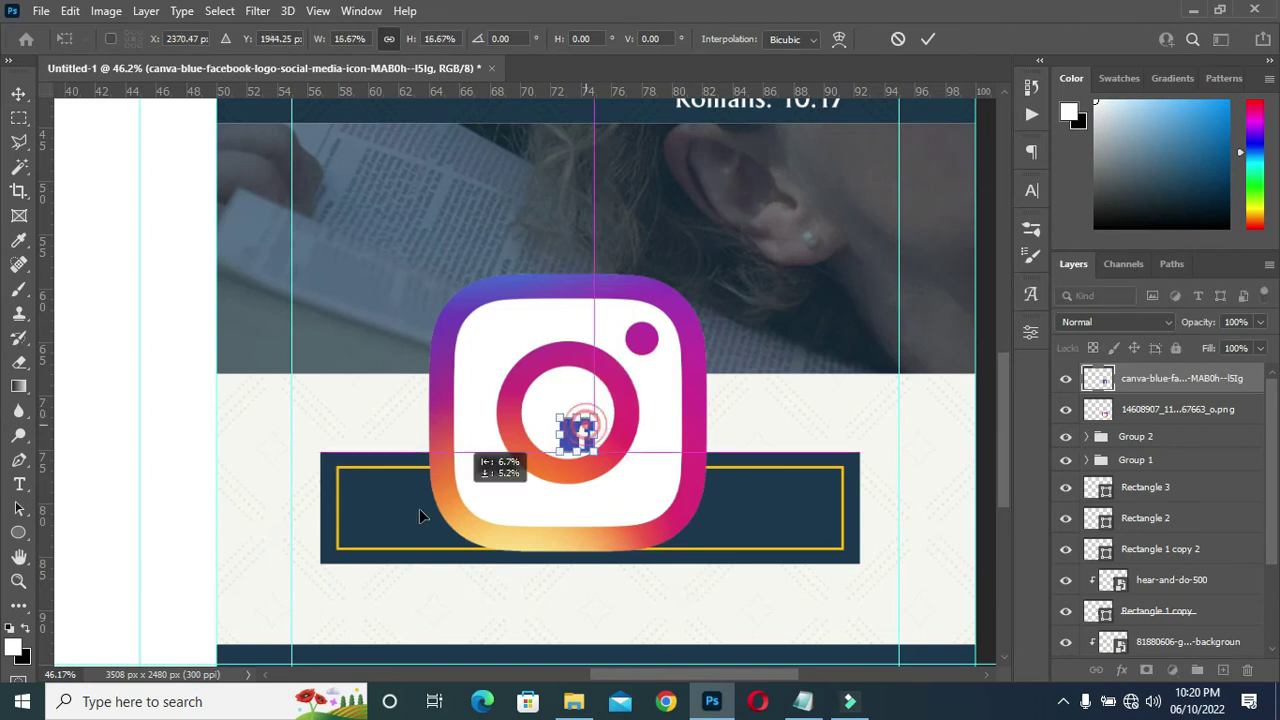
left_click(928, 38)
left_click(1140, 420)
left_click_drag(1142, 410, 1143, 372)
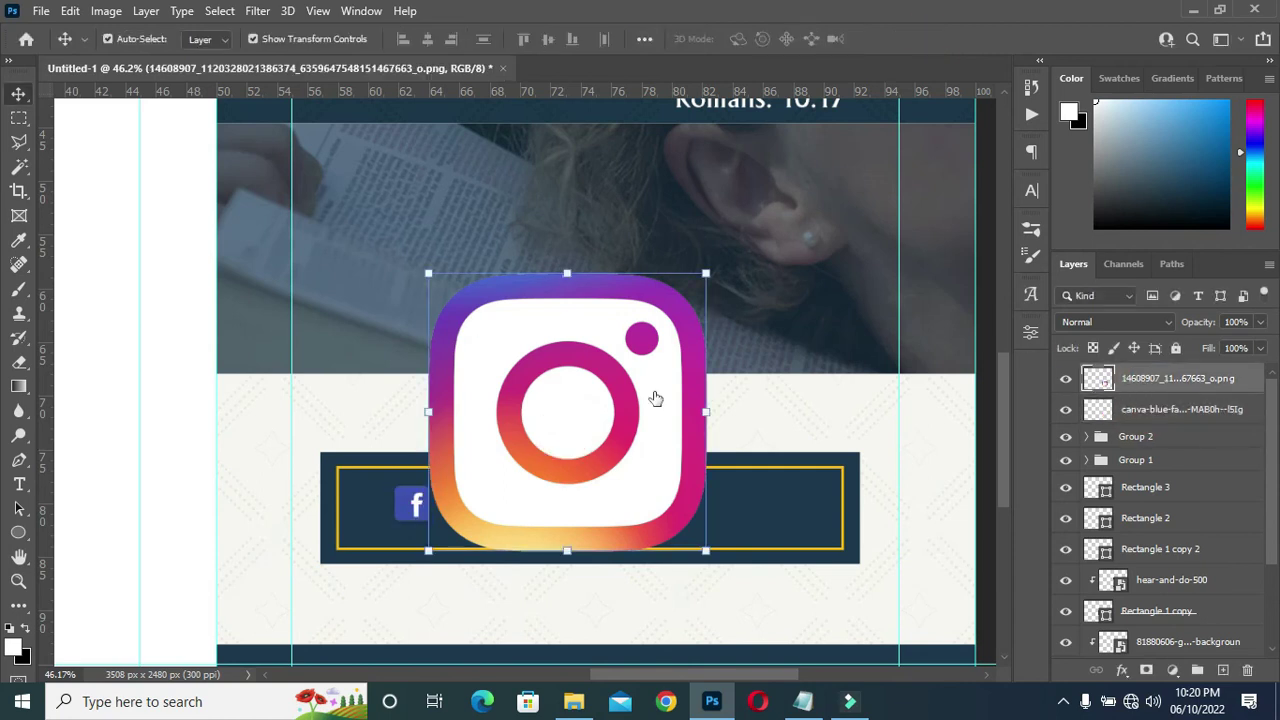
left_click_drag(566, 272, 566, 527)
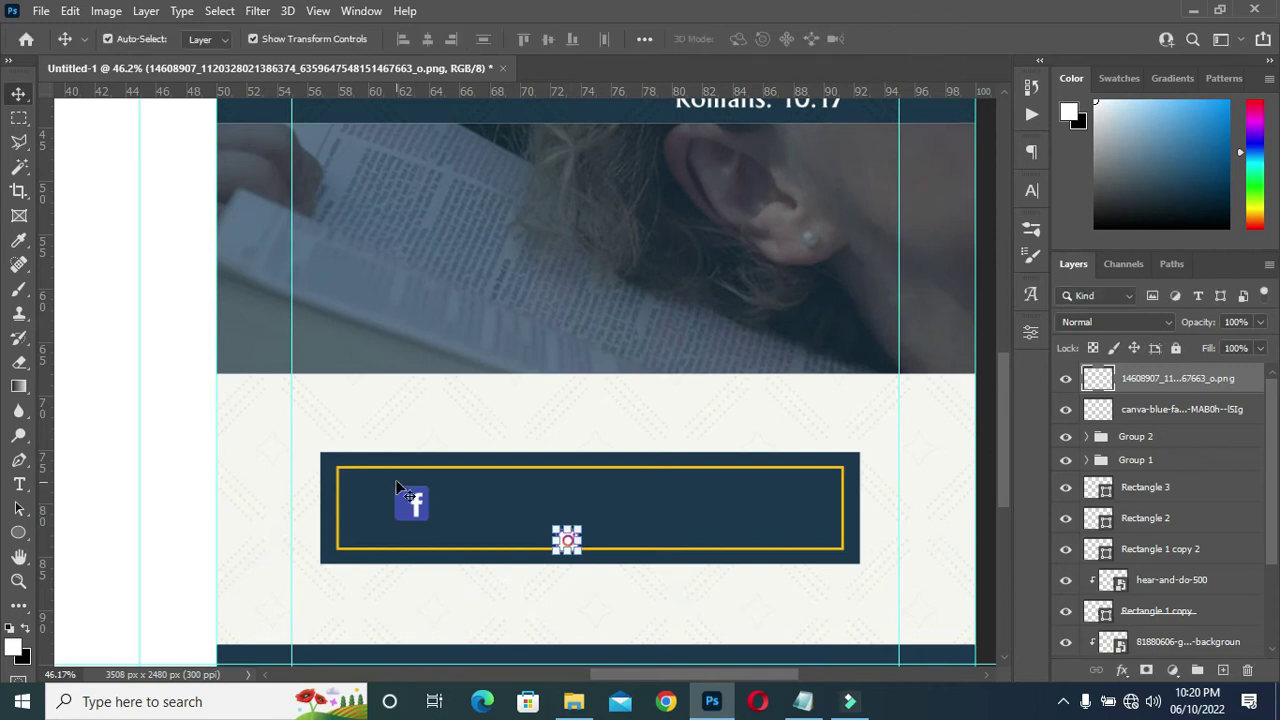
left_click(412, 503)
Shrink the Facebook icon slightly more and place the Instagram icon beneath it.
key("ctrl+t")
left_click_drag(432, 516, 418, 492)
key("Return")
left_click_drag(563, 541, 420, 537)
scroll(411, 540, "up", 2)
key("ctrl+t")
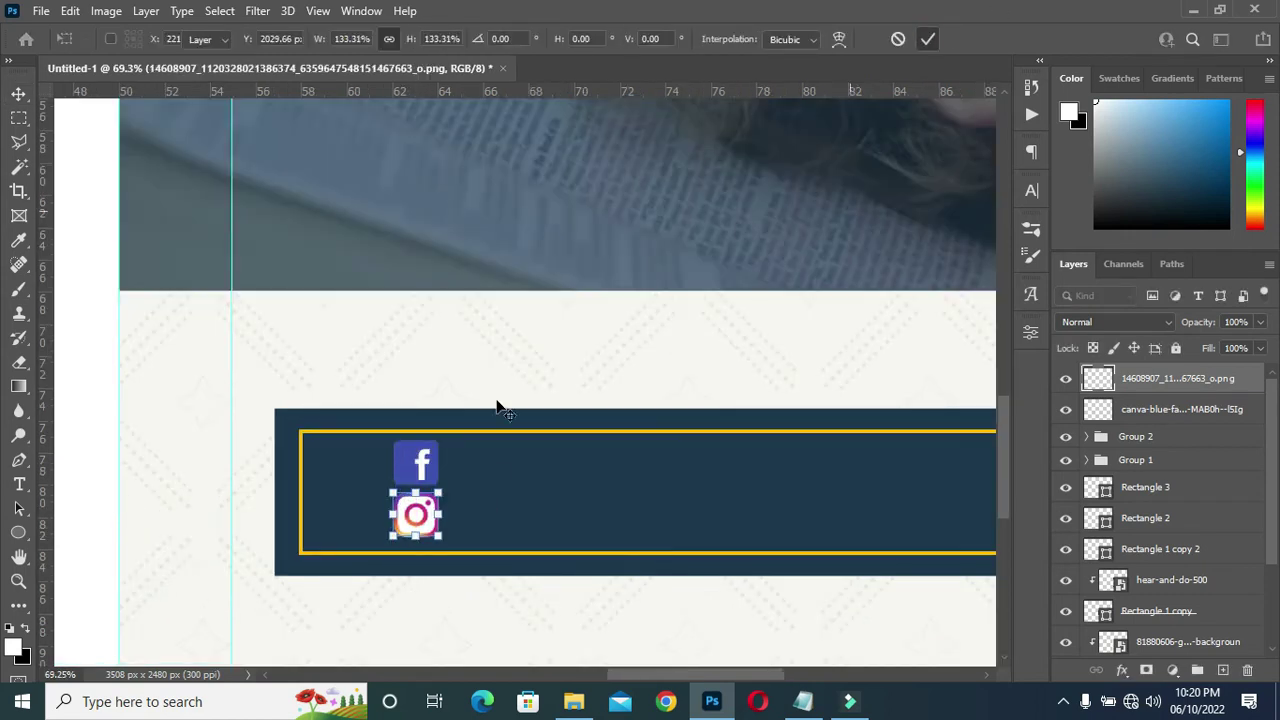
key("Return")
scroll(588, 376, "down", 2)
Scale both icons together to about 86% and start a text line beside them.
left_click(432, 452, "shift")
left_click_drag(433, 428, 429, 455)
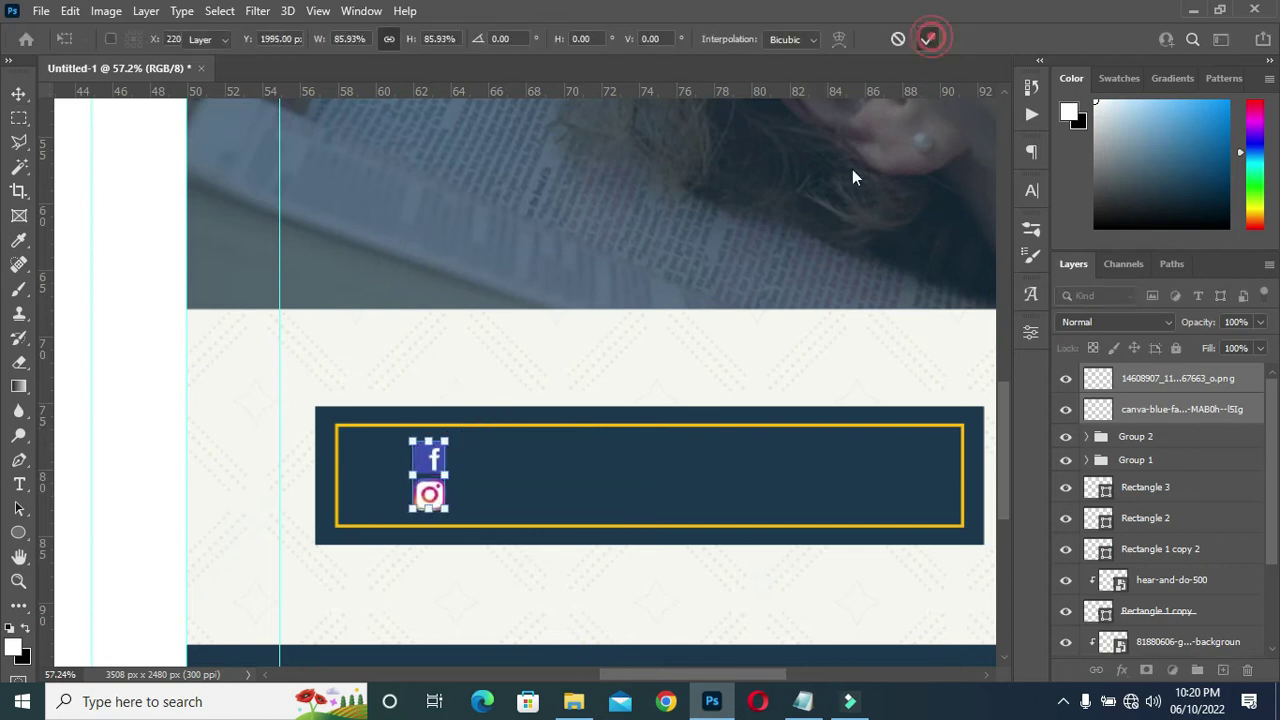
left_click(930, 40)
scroll(660, 380, "down", 3)
left_click(714, 471)
scroll(714, 471, "up", 2)
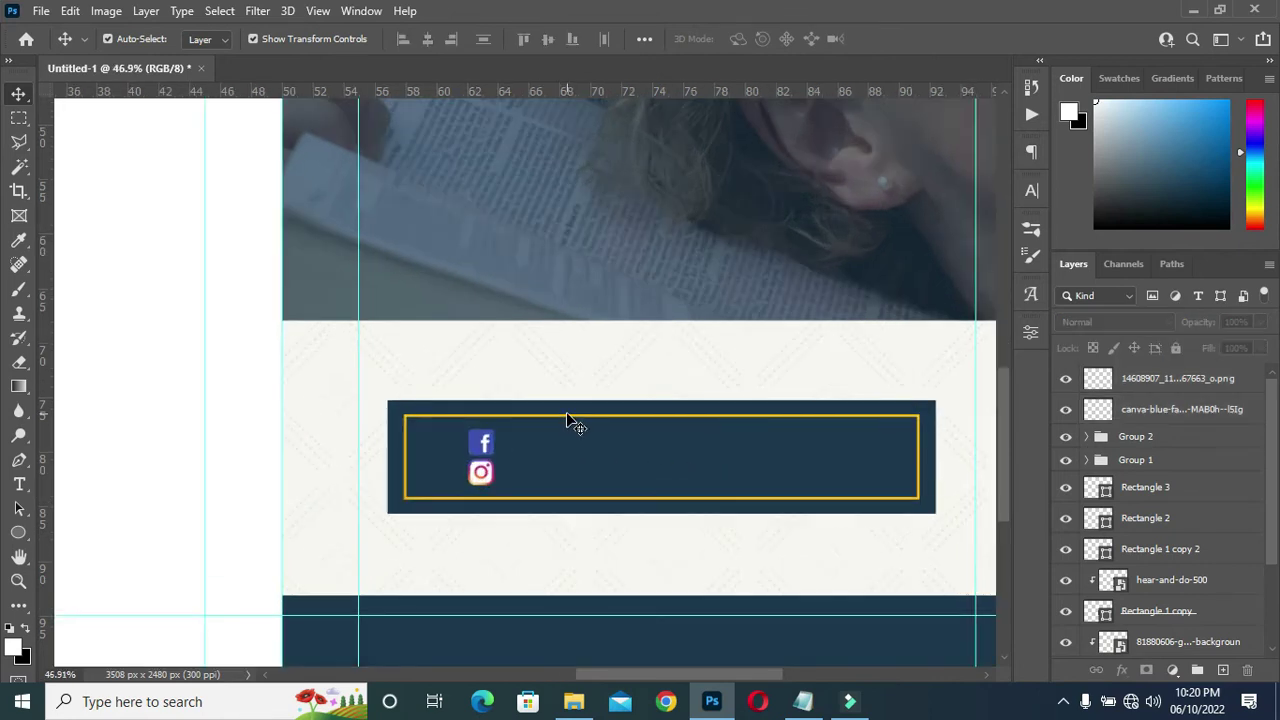
key("t")
left_click(534, 441)
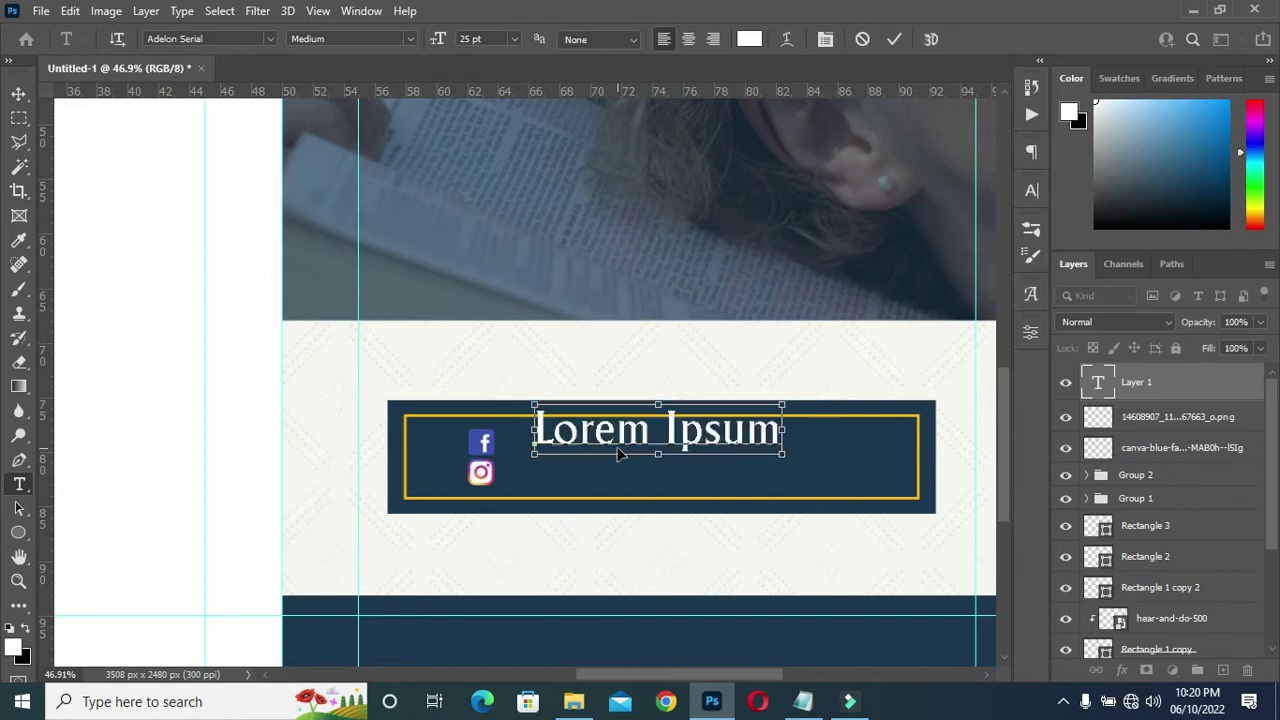
Paste the CHRISTCITYINTERNATIOALCHURCH name into the text line and set it in Helvetica Compressed.
key("ctrl+v")
left_click(896, 39)
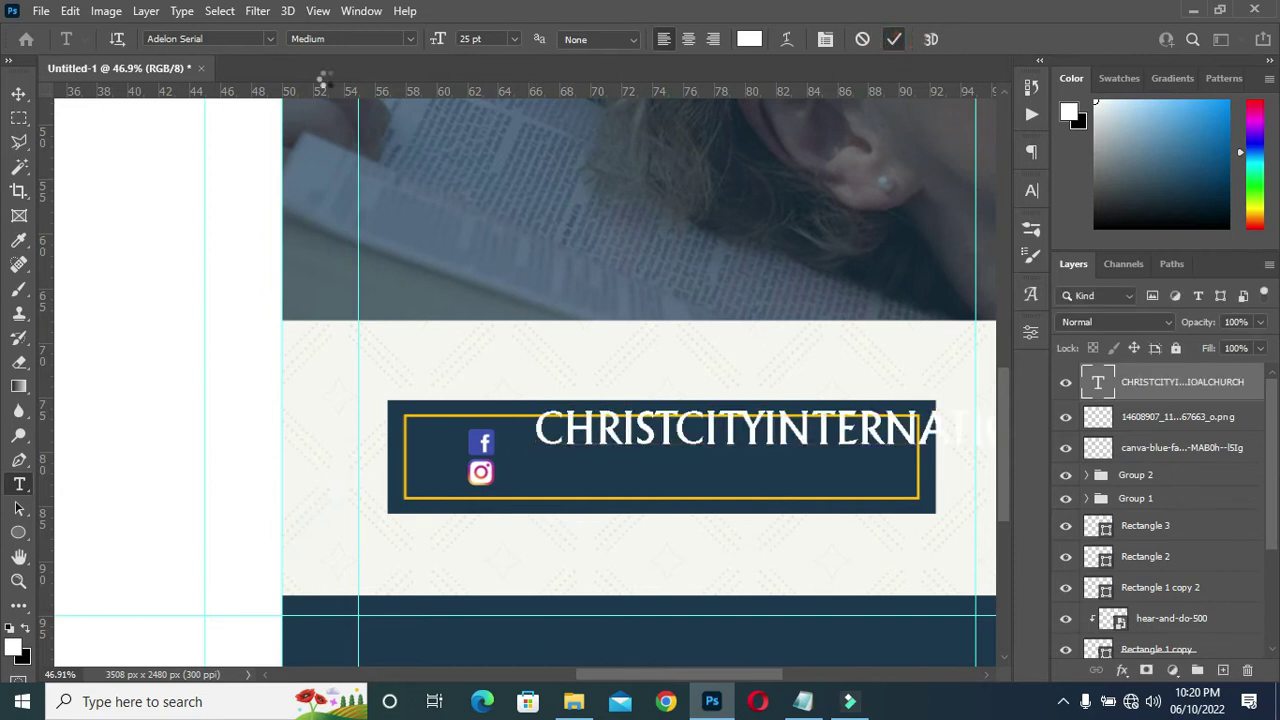
left_click(270, 39)
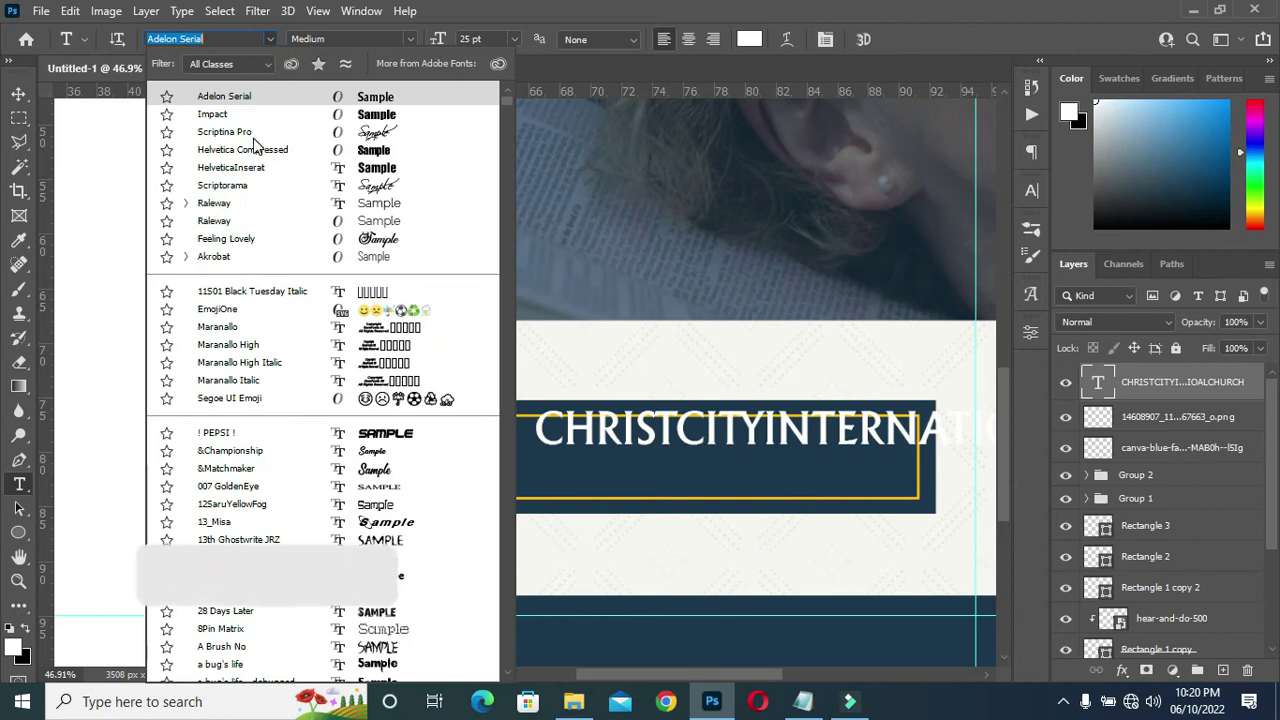
left_click(224, 131)
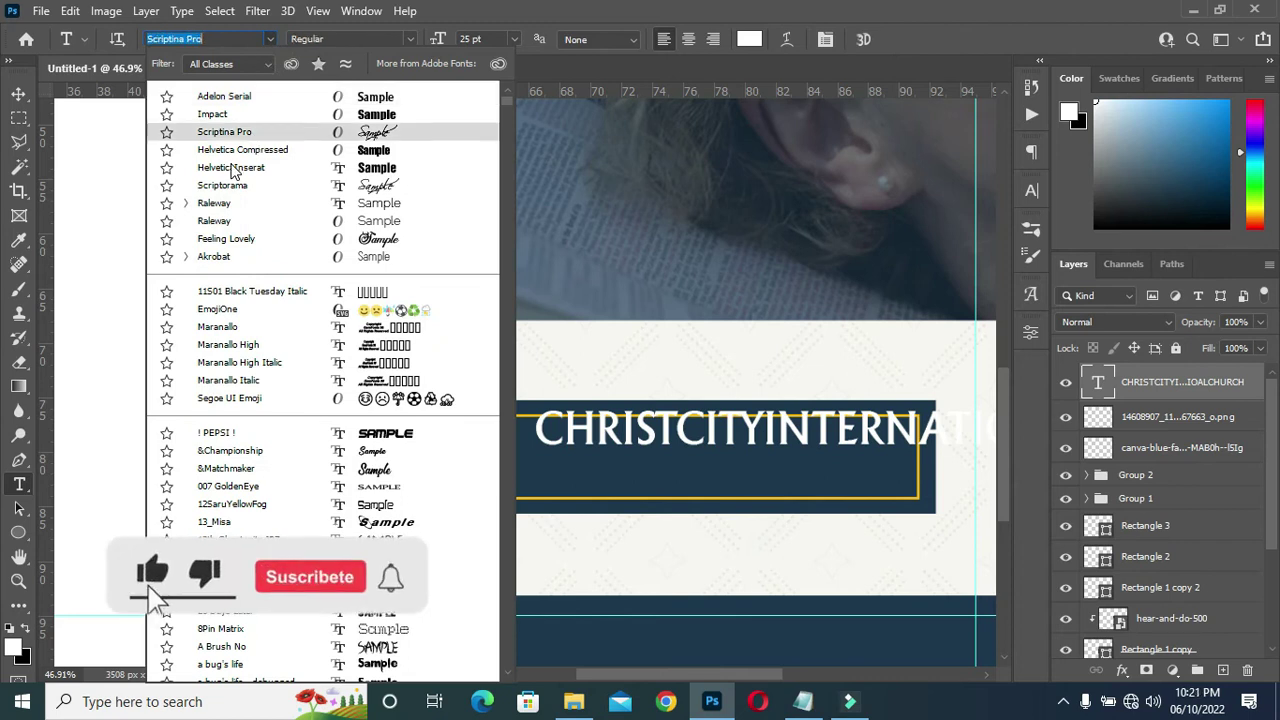
left_click(240, 150)
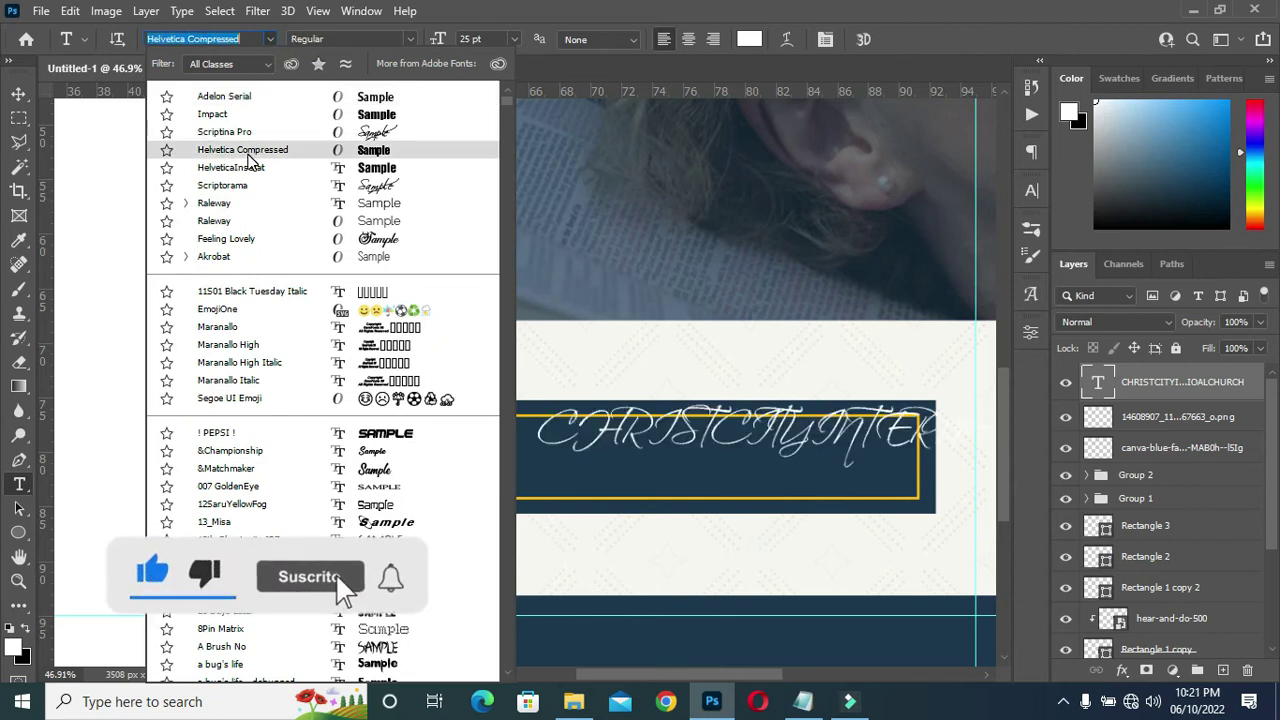
left_click(238, 155)
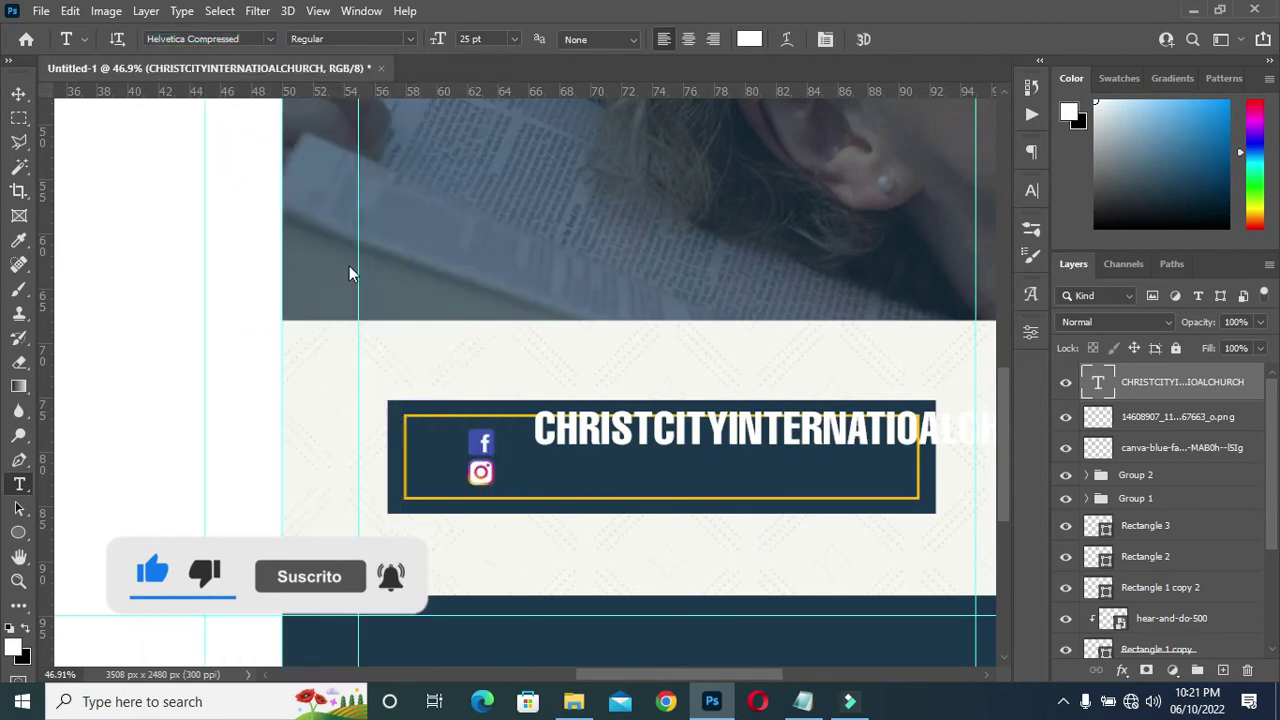
Shrink the church name to fit the banner, stretch it wider, and set letter spacing to 120.
left_click(18, 93)
left_click_drag(813, 402, 675, 444)
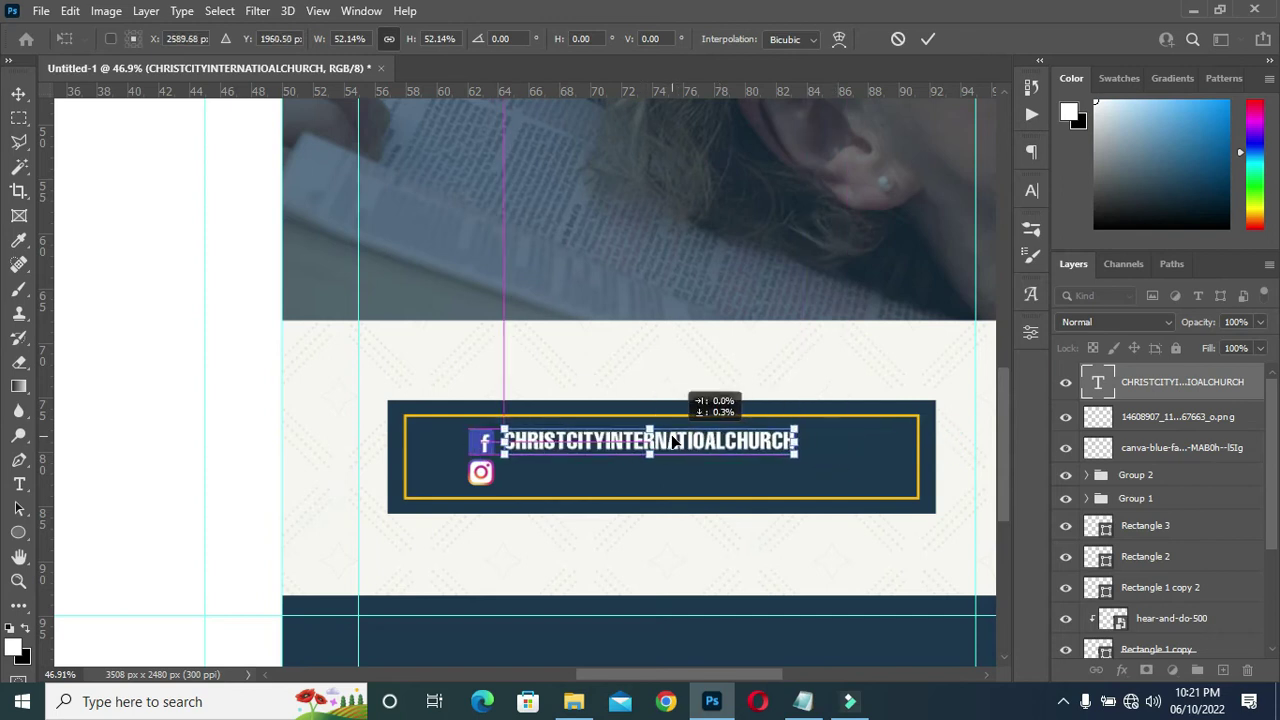
left_click(928, 39)
left_click_drag(800, 443, 838, 443)
key("Return")
left_click(1032, 190)
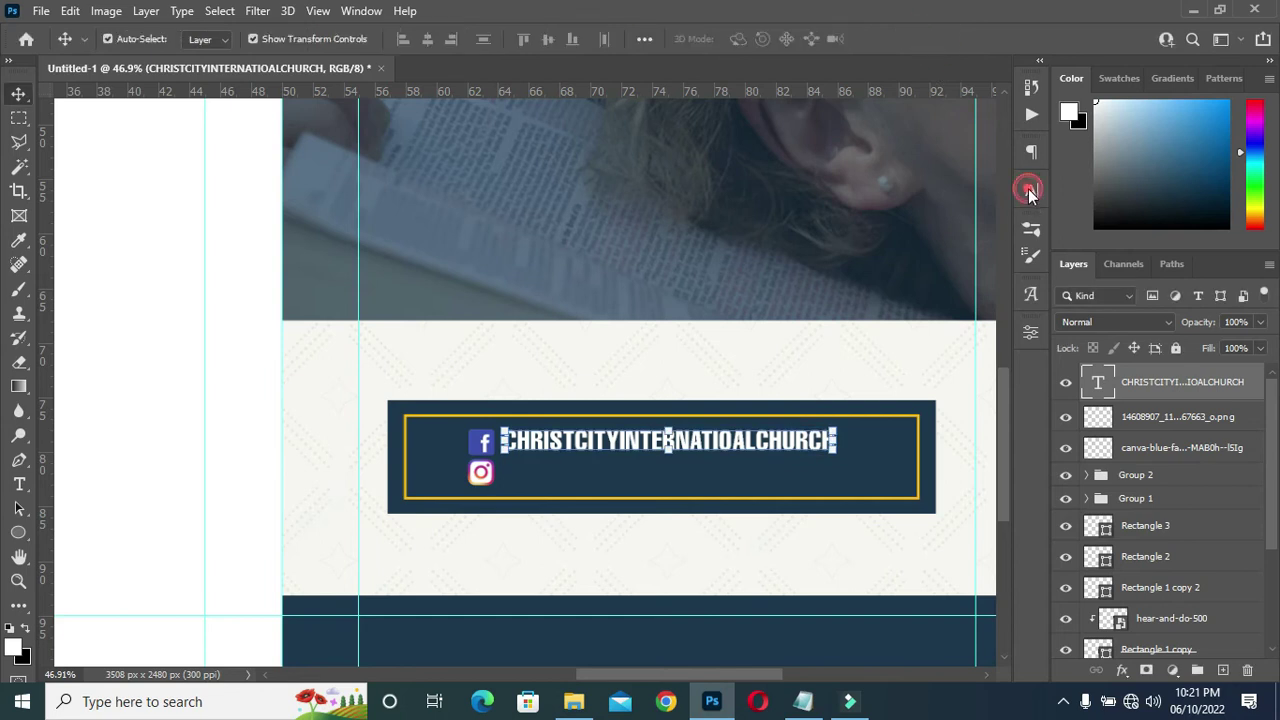
left_click_drag(928, 258, 928, 258)
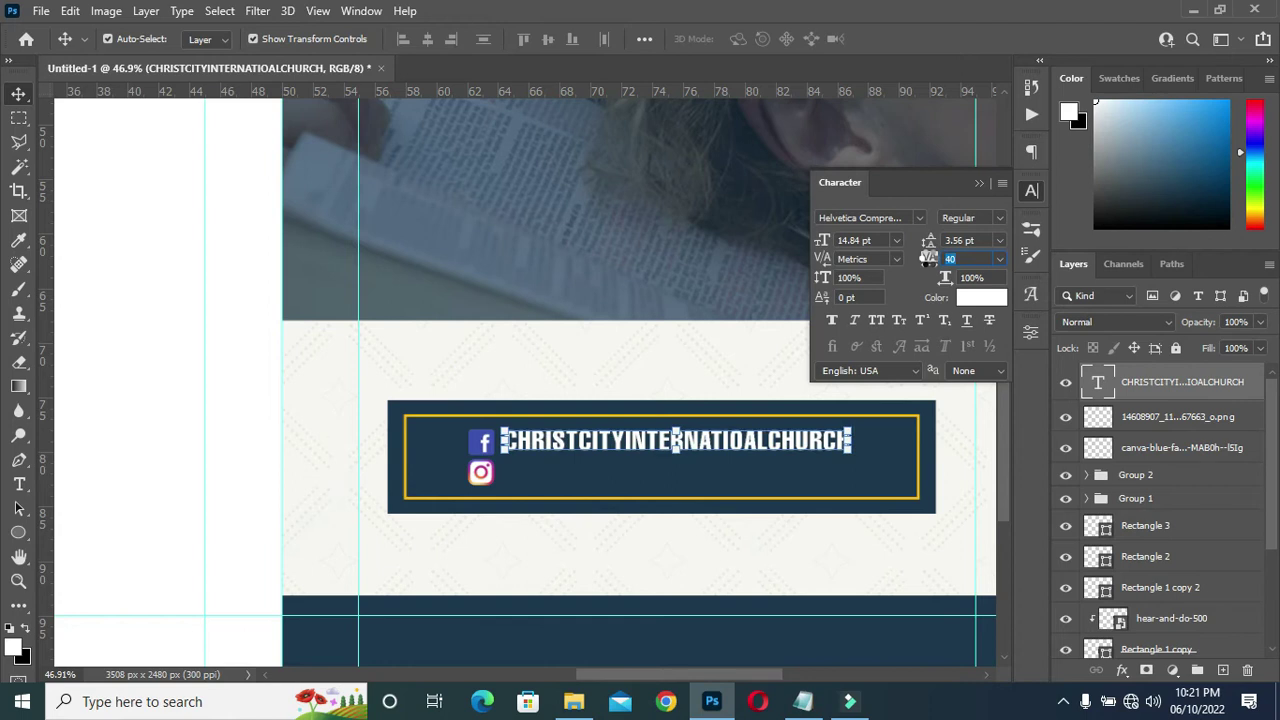
left_click(979, 182)
Nudge the church name text slightly down and duplicate it for the second icon.
scroll(858, 340, "down", 1)
scroll(977, 380, "down", 3)
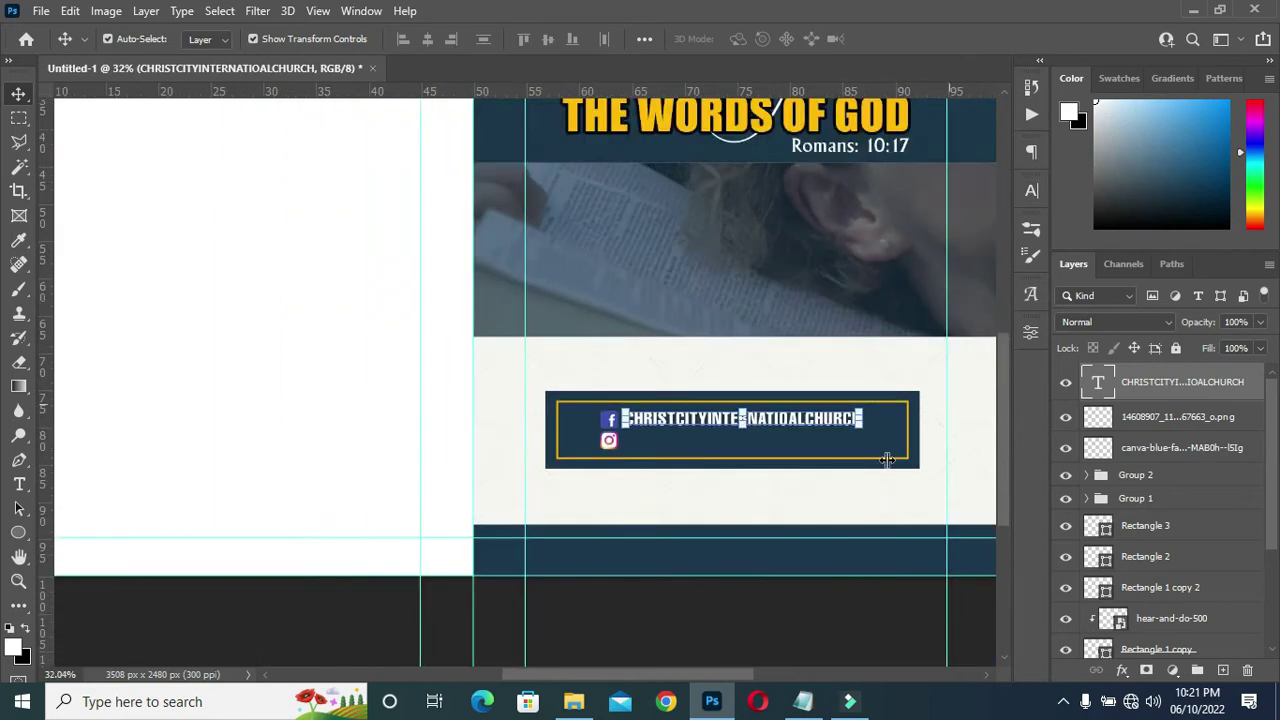
scroll(943, 563, "up", 4)
left_click(565, 548)
left_click_drag(455, 530, 478, 570)
key("ctrl+j")
left_click(975, 425)
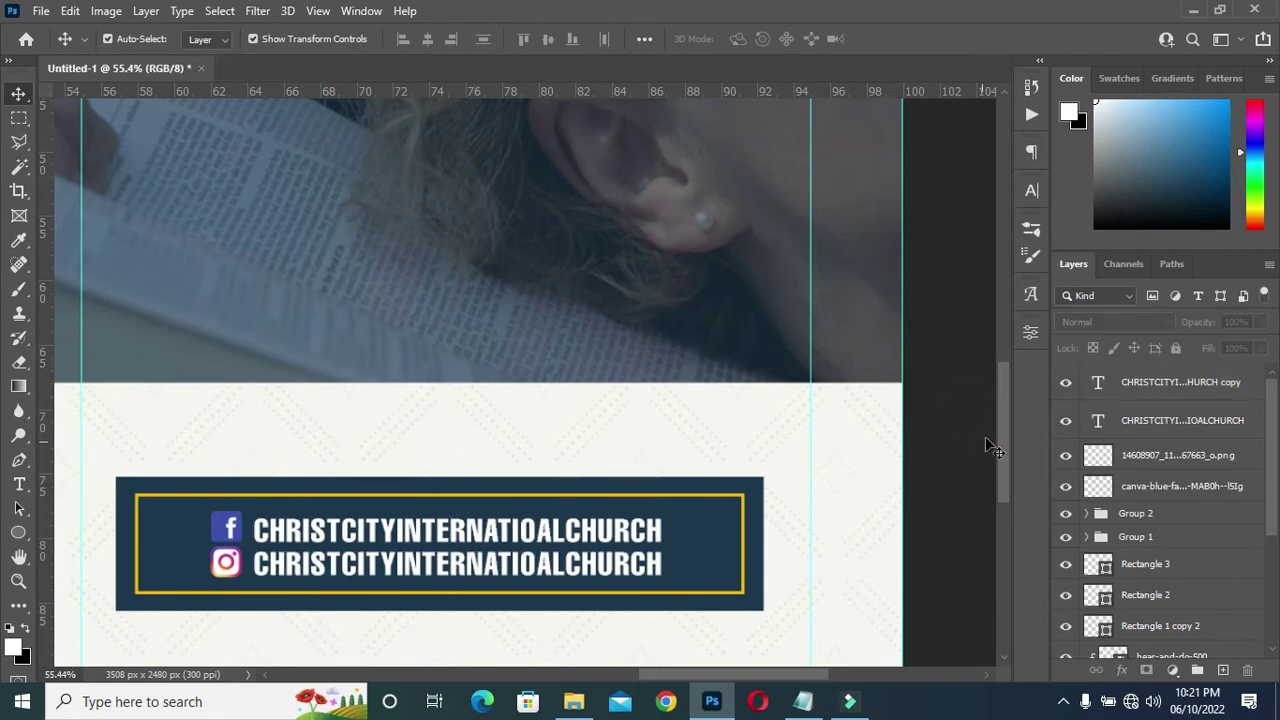
left_click_drag(1002, 435, 990, 512)
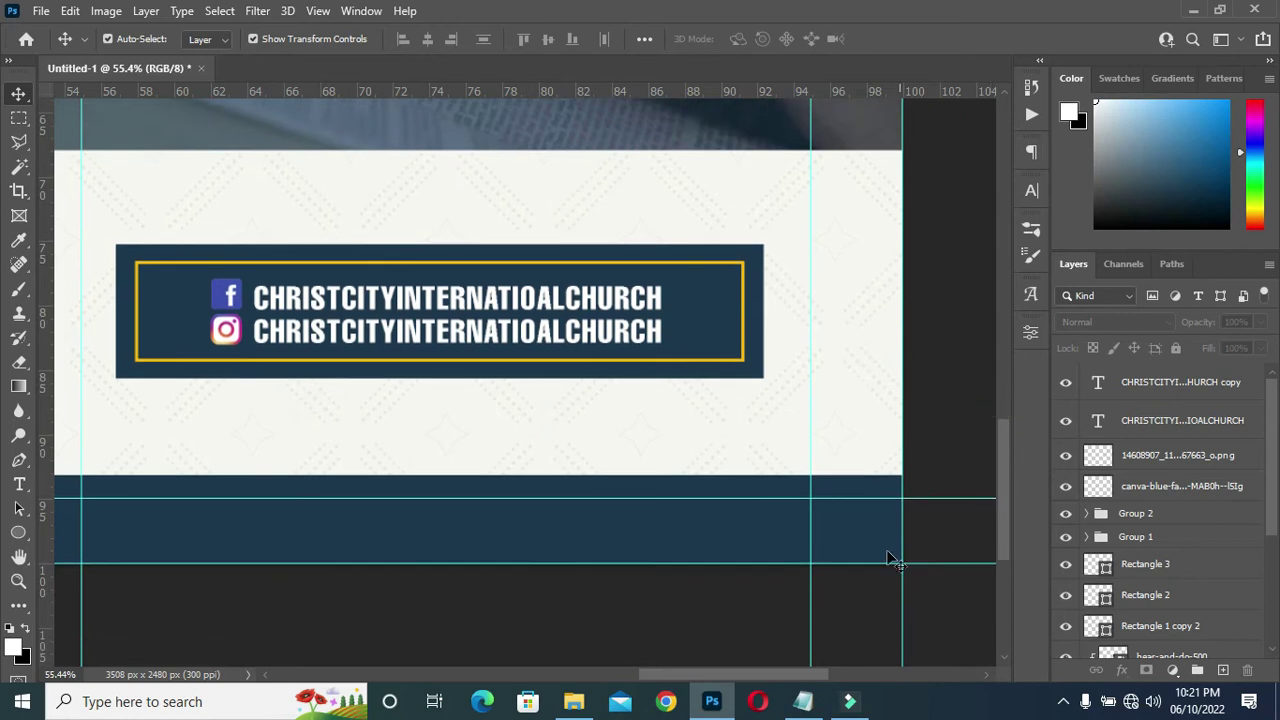
Select the Matt. 24:35 verse line in the notes and minimize Notepad.
left_click(803, 701)
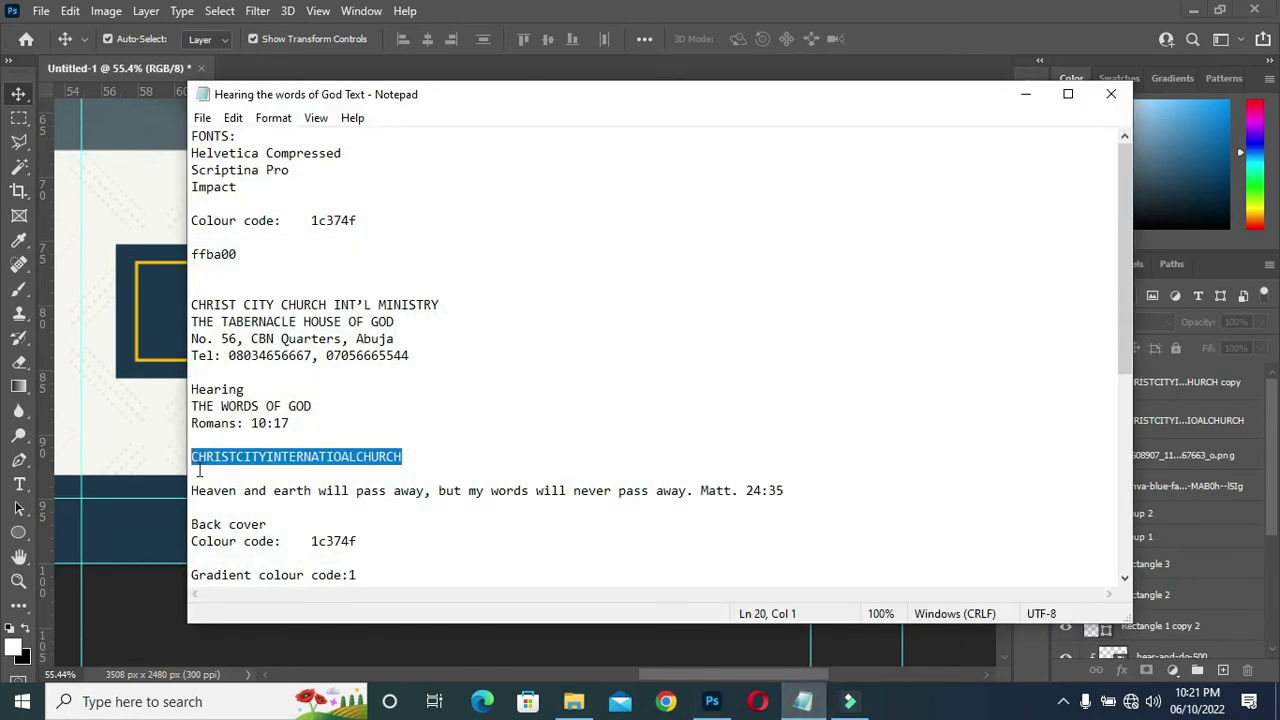
left_click_drag(193, 490, 790, 492)
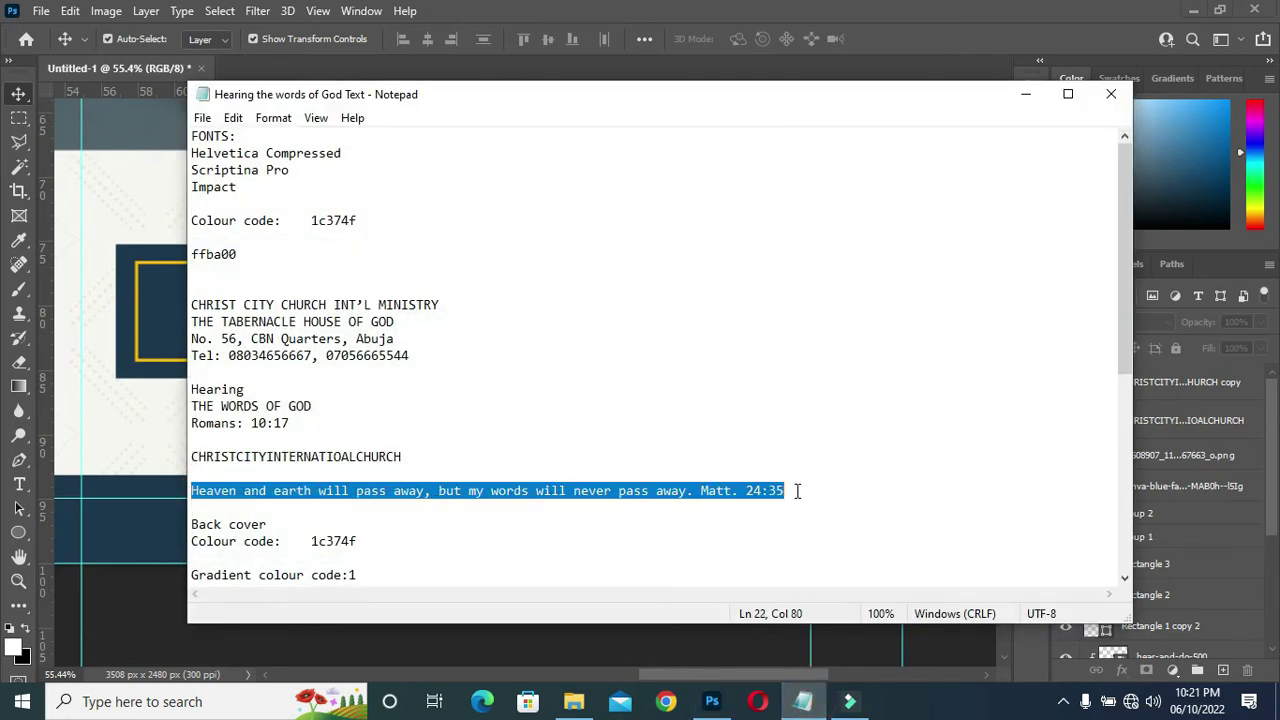
left_click(1027, 93)
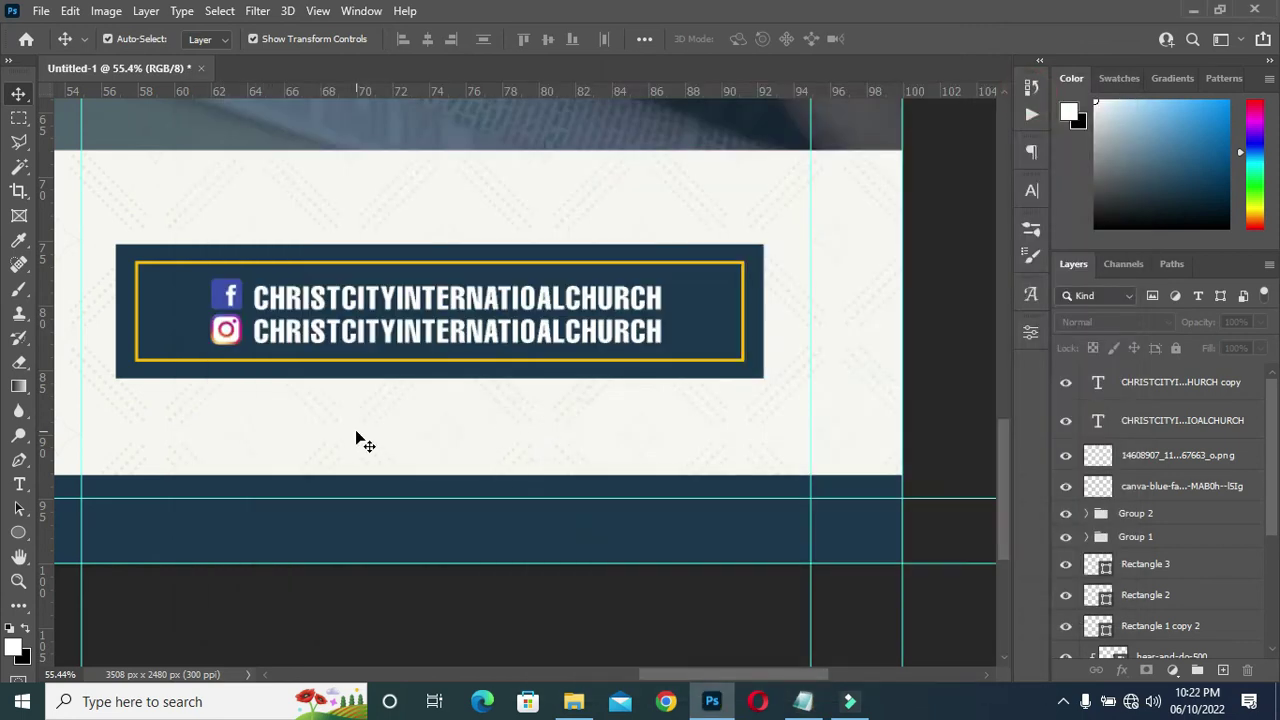
Paste the Matt. 24:35 verse as new text below the banner, coloured navy 1c374f.
key("t")
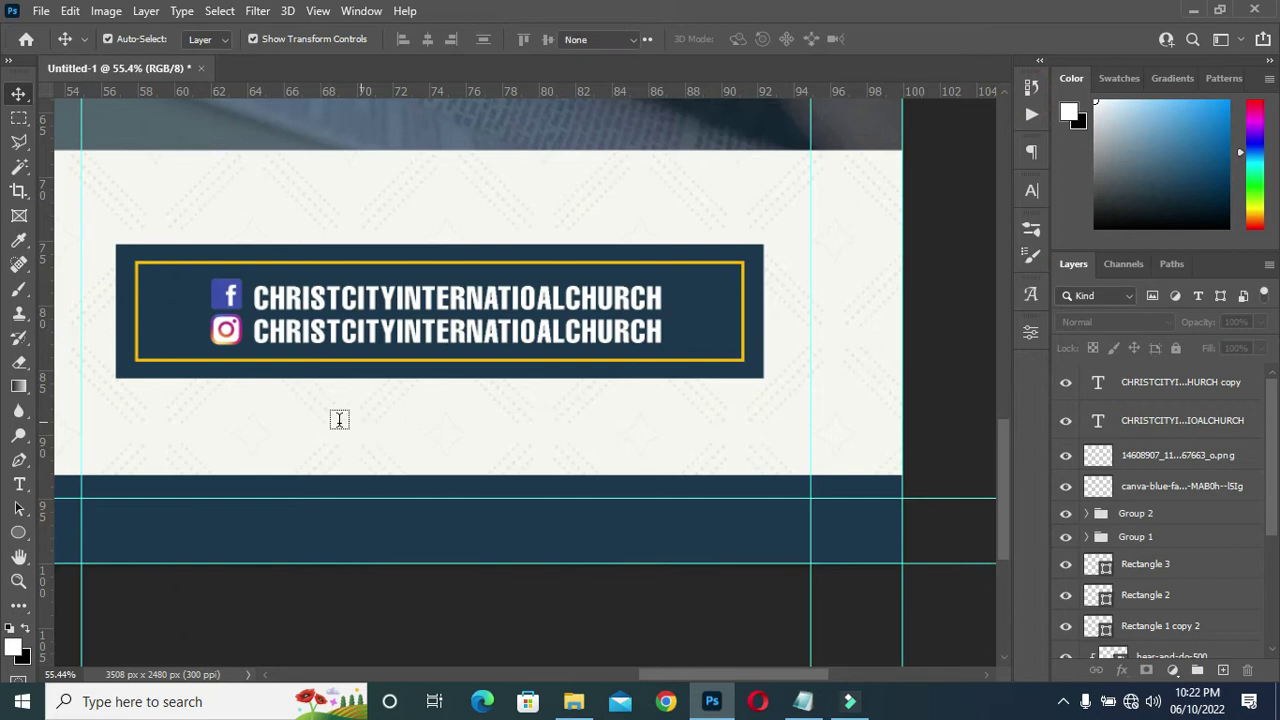
left_click(113, 405)
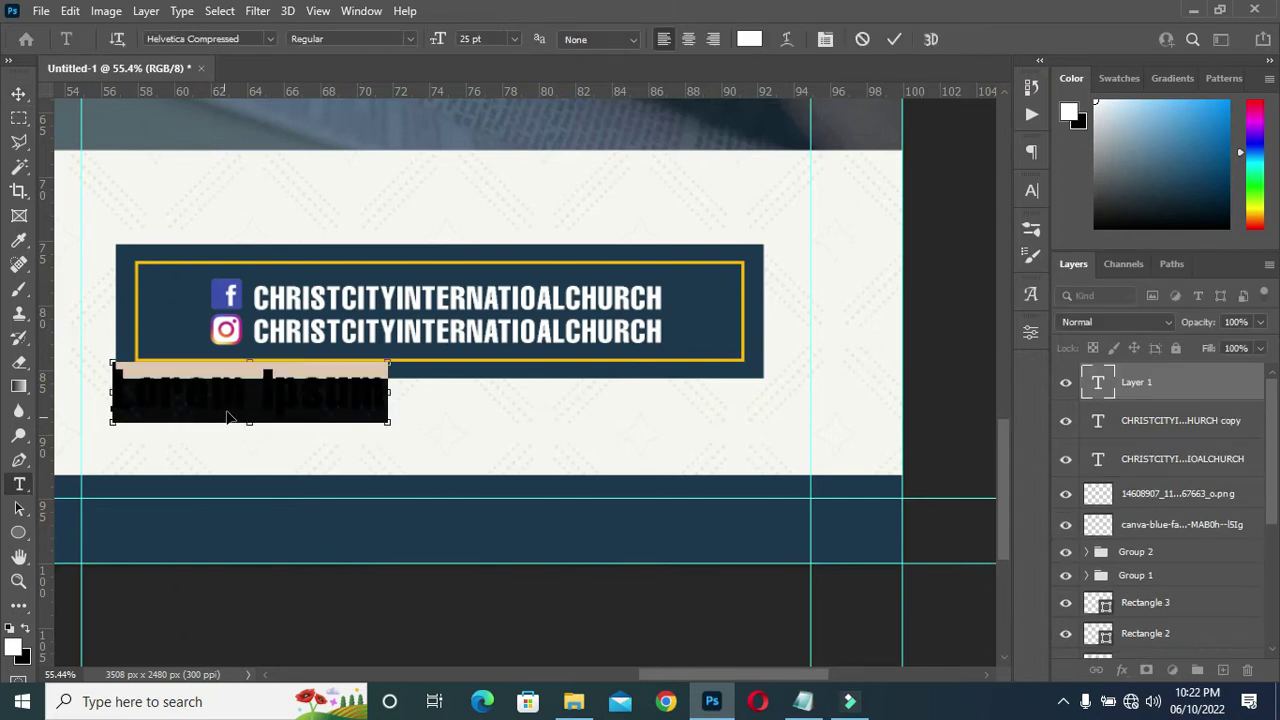
key("ctrl+v")
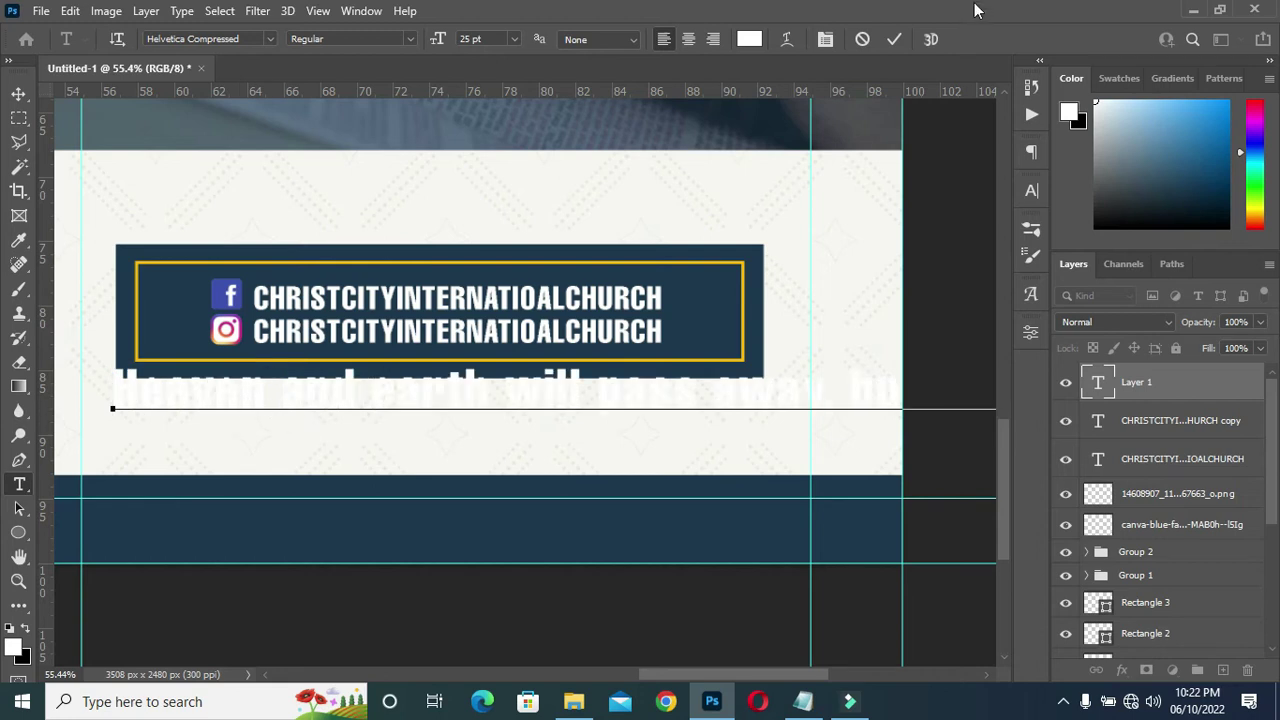
left_click(894, 38)
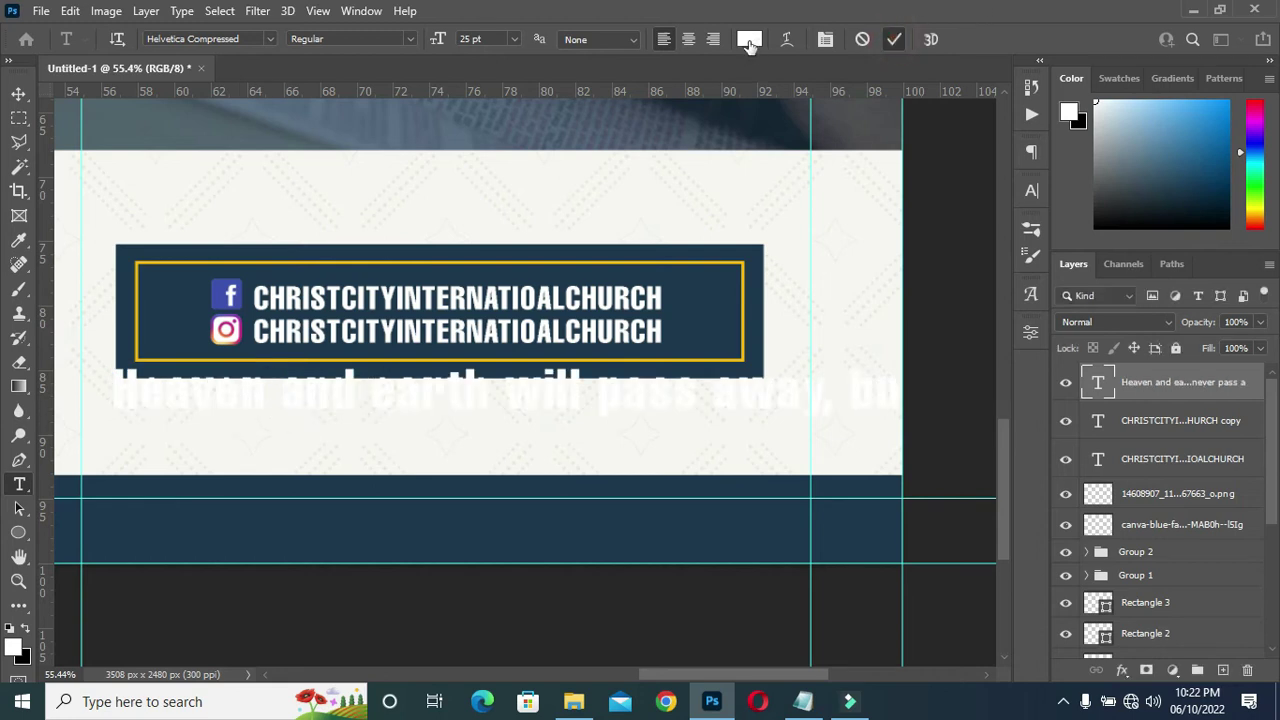
left_click(749, 39)
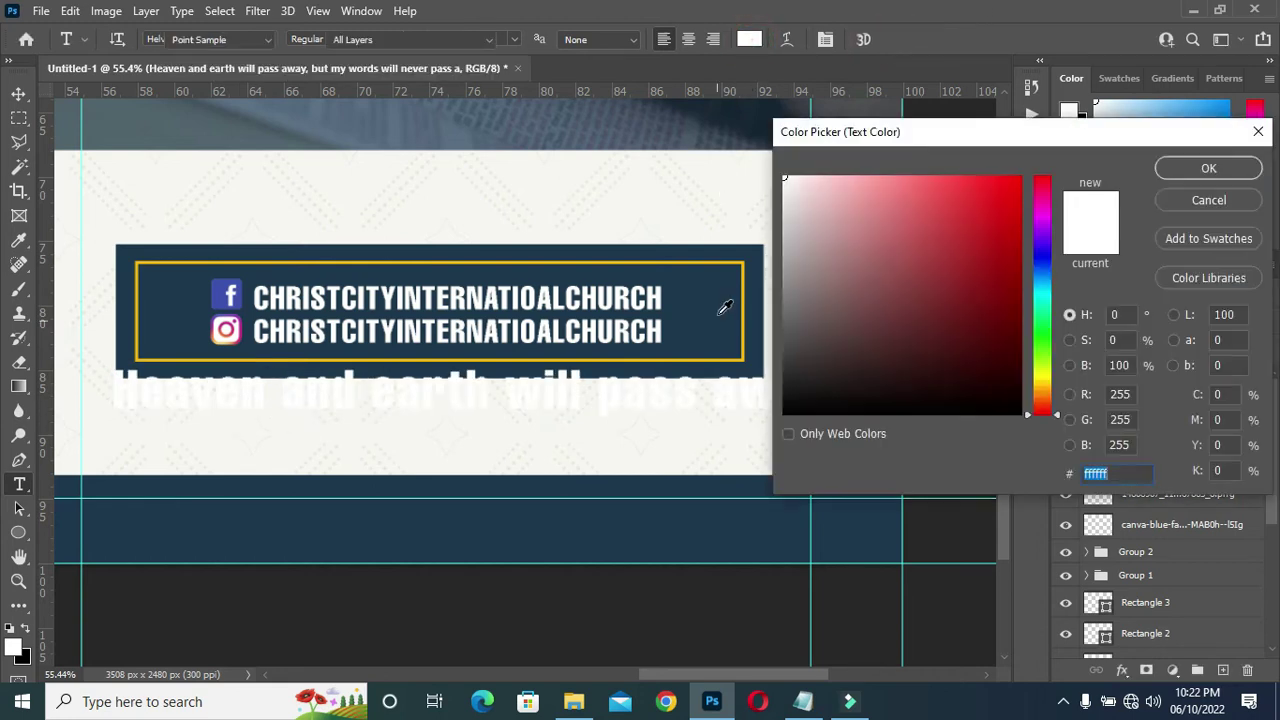
left_click(728, 300)
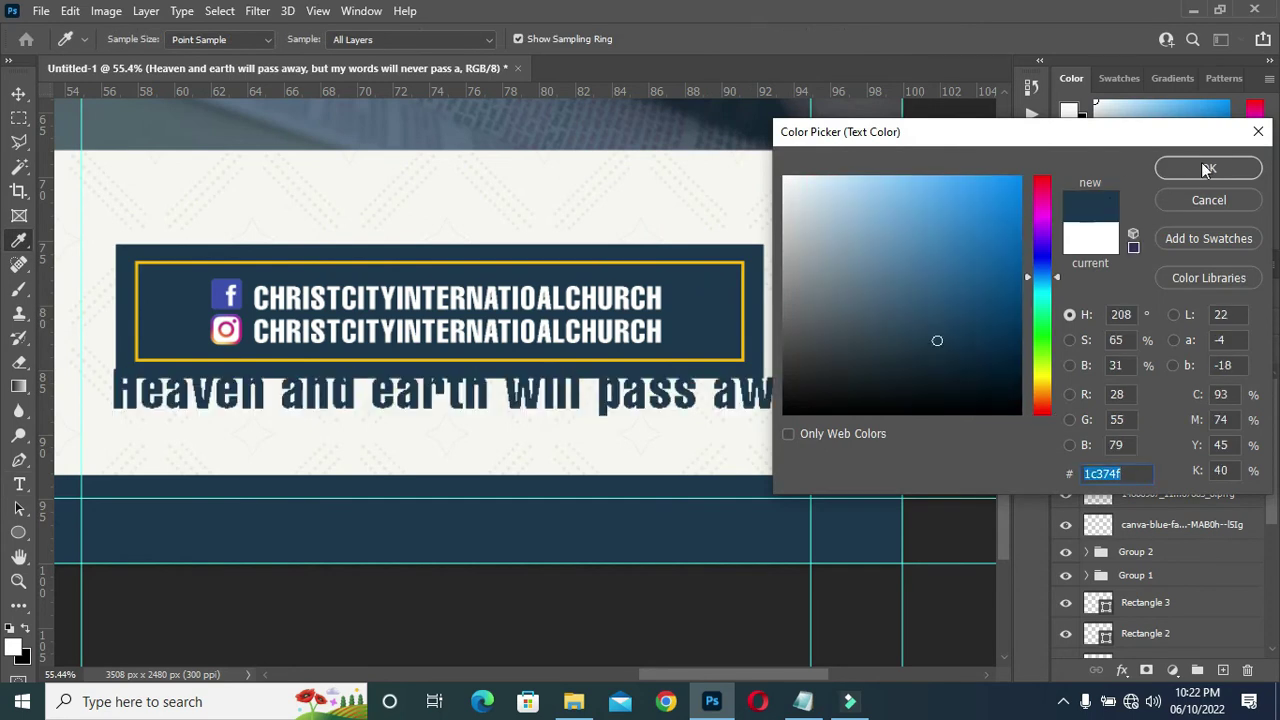
key("Return")
Shrink the verse text to about 43% and move it left.
left_click(18, 93)
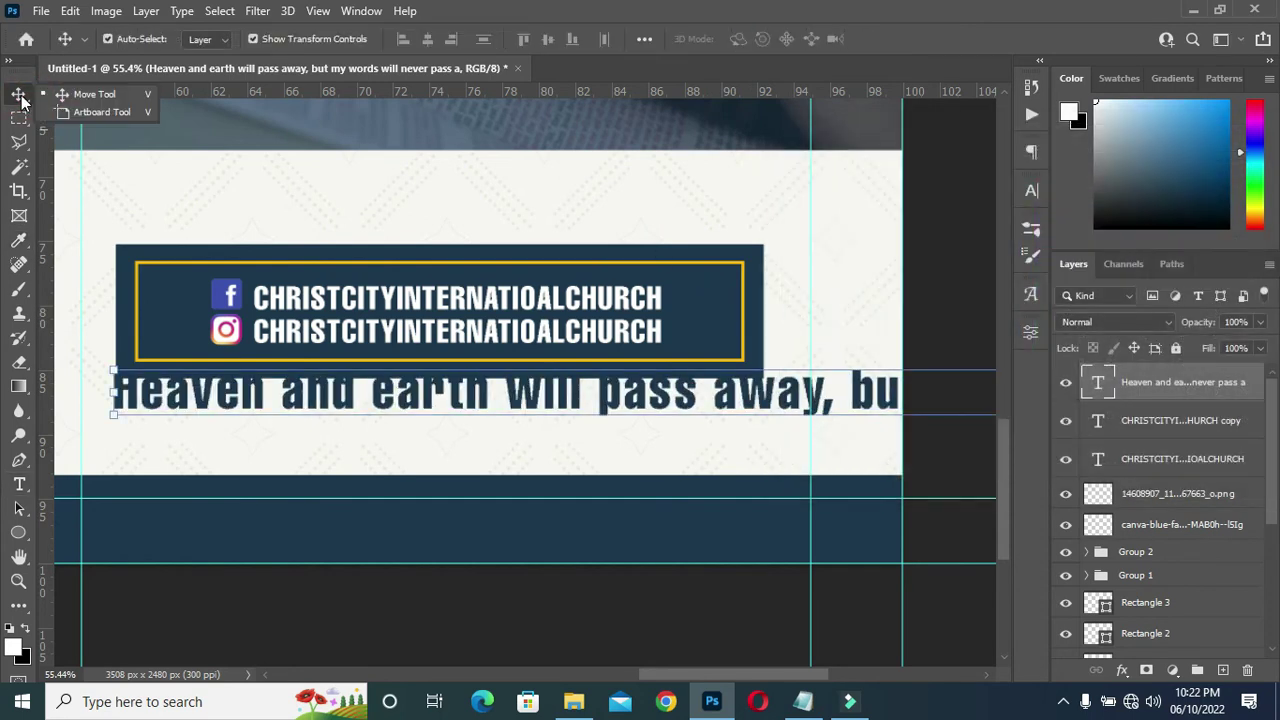
scroll(737, 290, "down", 2)
left_click(866, 330)
left_click_drag(866, 335, 508, 336)
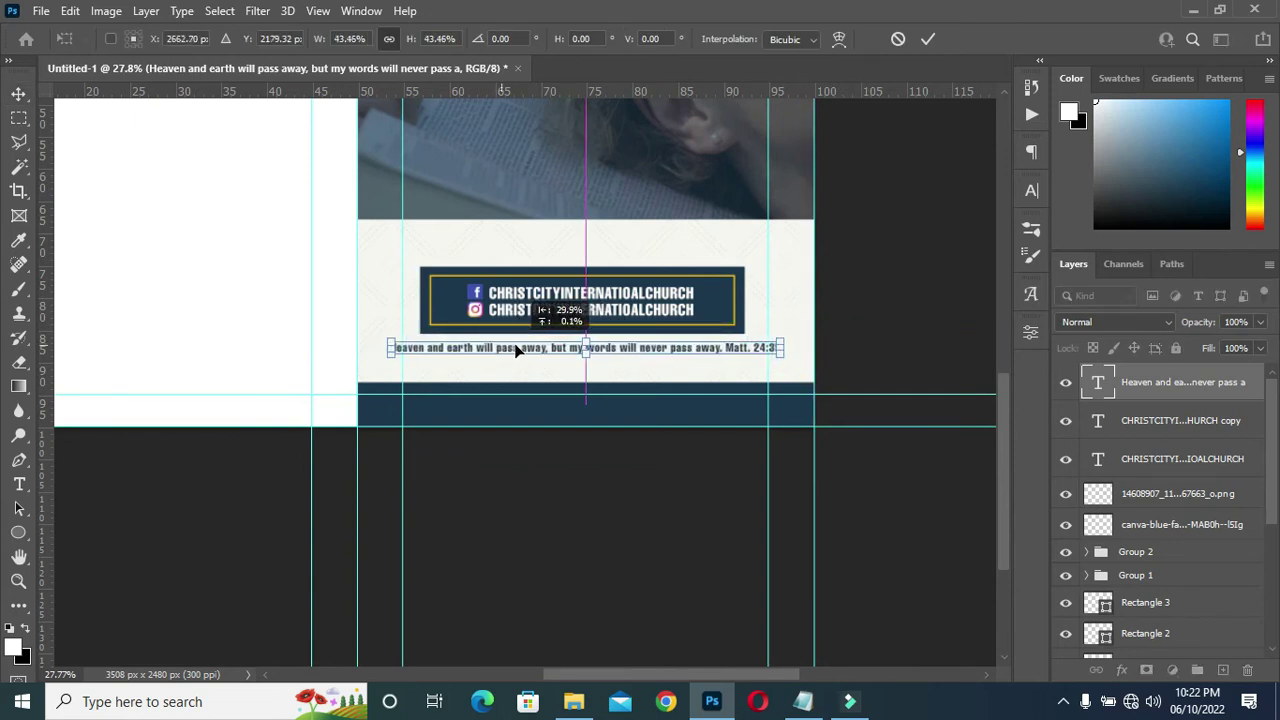
scroll(508, 334, "up", 2)
Narrow the verse to fit under the banner and nudge it up slightly.
left_click_drag(262, 370, 292, 367)
scroll(381, 376, "down", 2)
left_click_drag(862, 372, 795, 371)
left_click(928, 39)
key("Up")
key("Up")
key("Up")
key("Up")
key("Up")
key("Up")
key("Up")
key("Up")
key("Up")
key("Up")
key("Up")
key("Up")
key("Up")
key("Up")
key("Up")
key("Up")
key("Up")
key("Up")
key("Up")
key("Up")
key("Up")
key("Up")
key("Up")
key("Up")
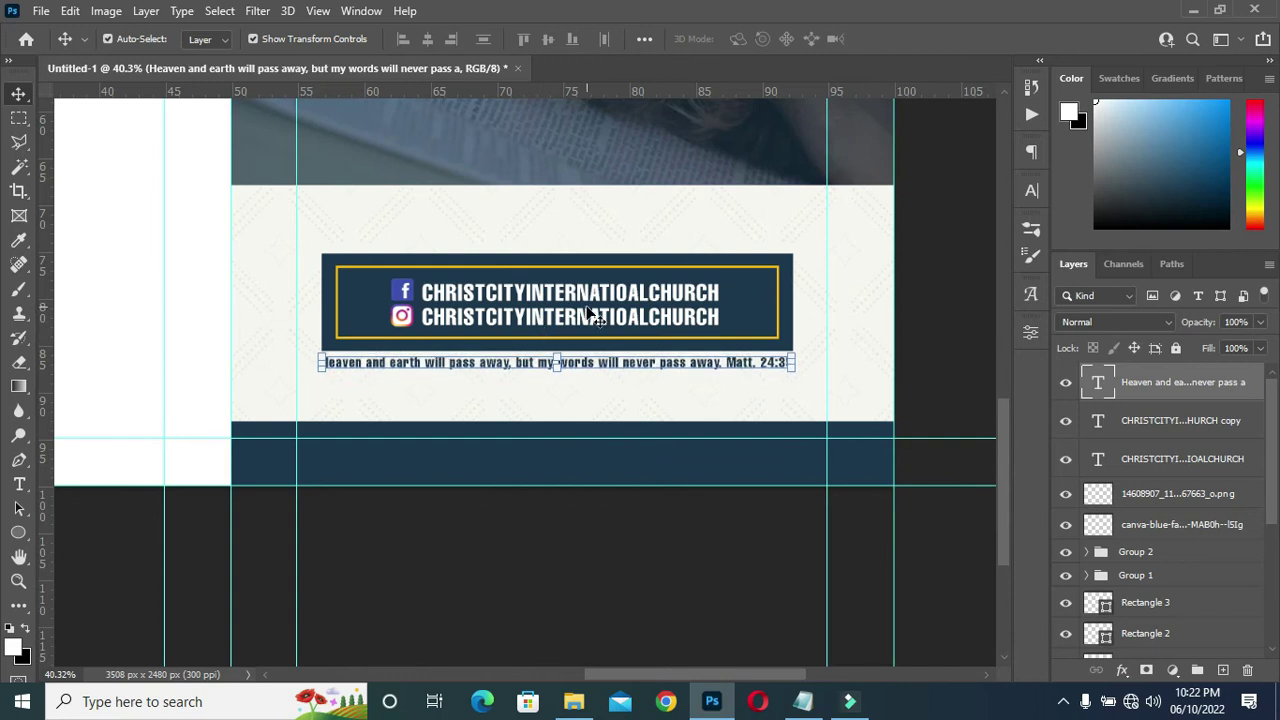
left_click(935, 302)
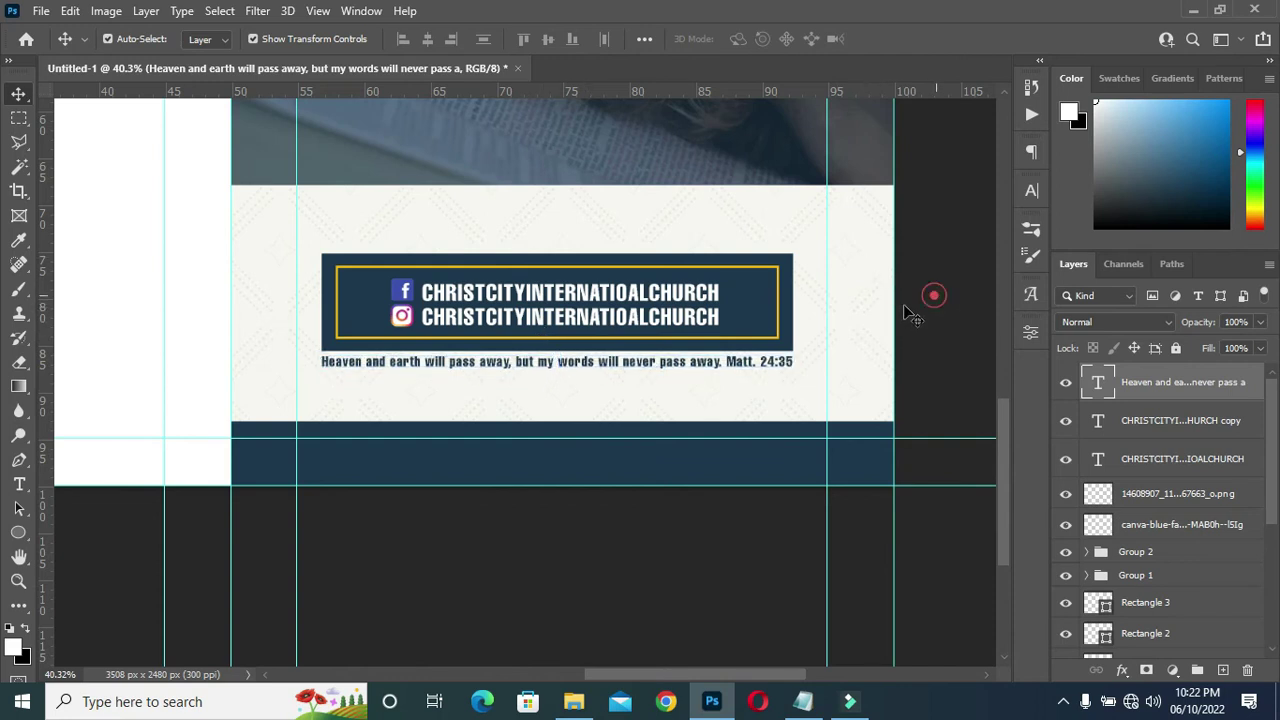
scroll(500, 400, "up", 3, "alt")
scroll(640, 285, "down", 3, "alt")
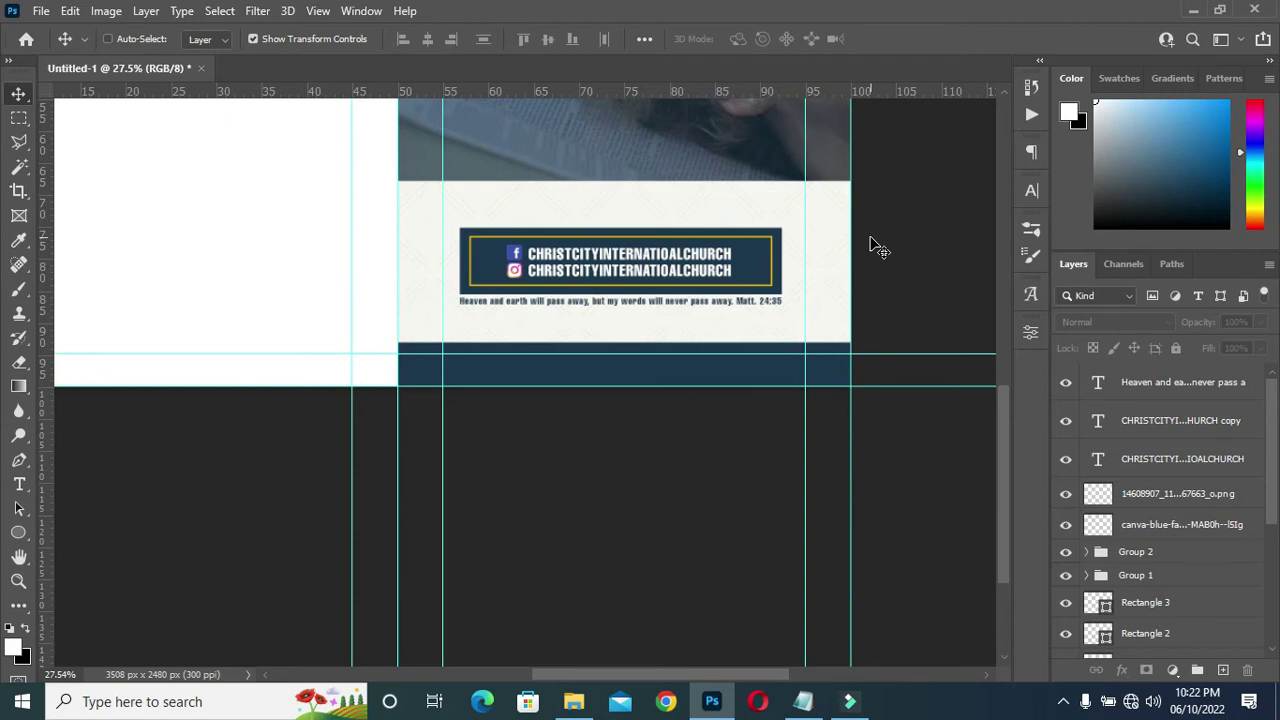
Nudge the Matt. 24:35 verse down slightly beneath the social-media banner.
scroll(870, 245, "down", 1, "alt")
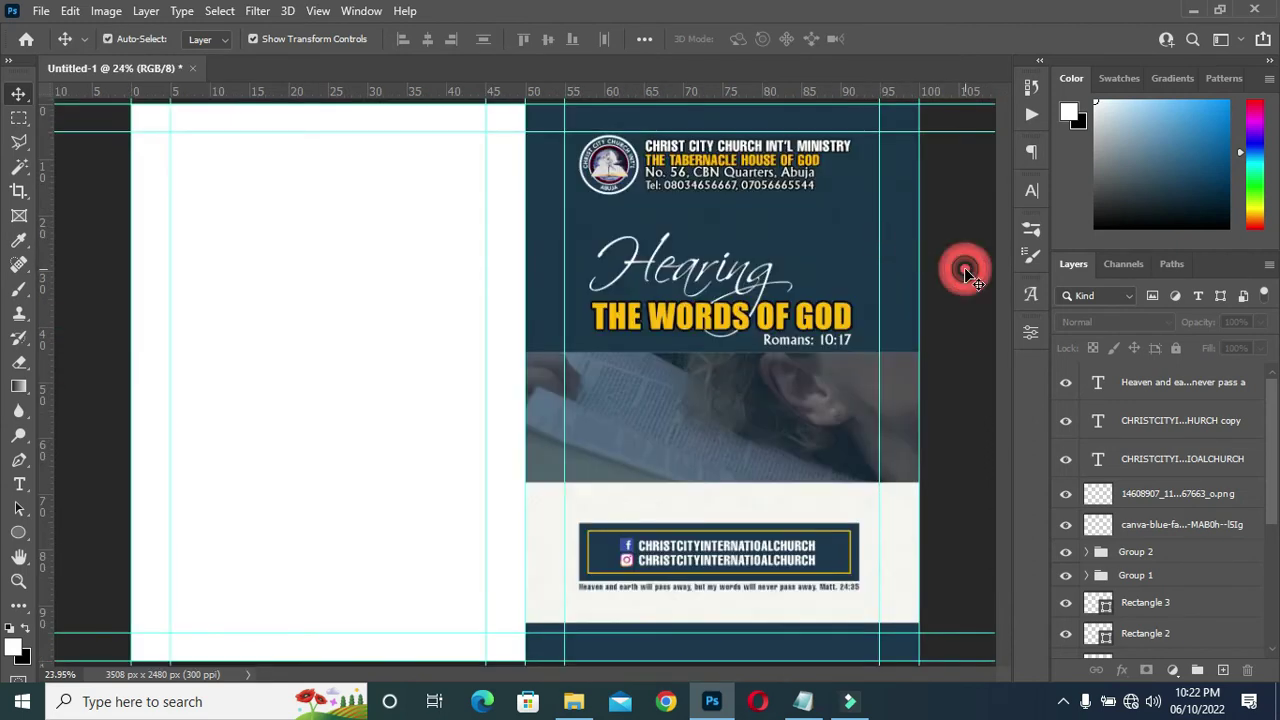
scroll(818, 590, "up", 2, "alt")
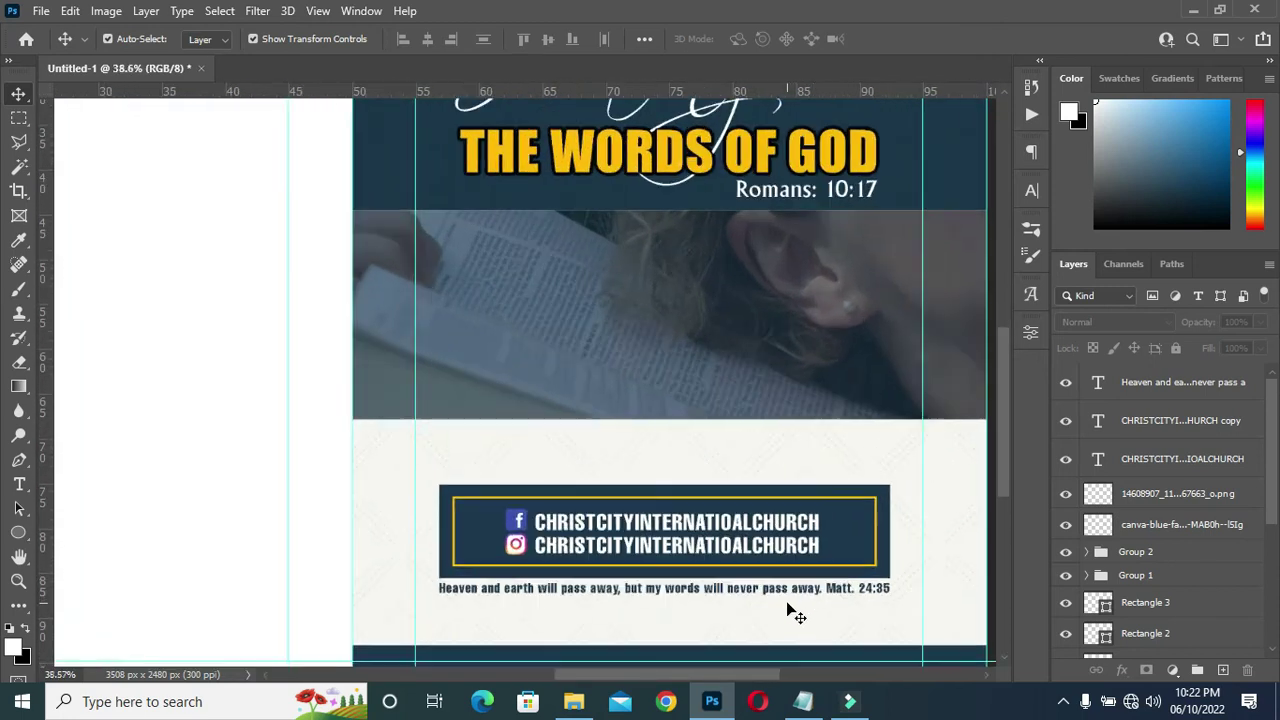
left_click(784, 590)
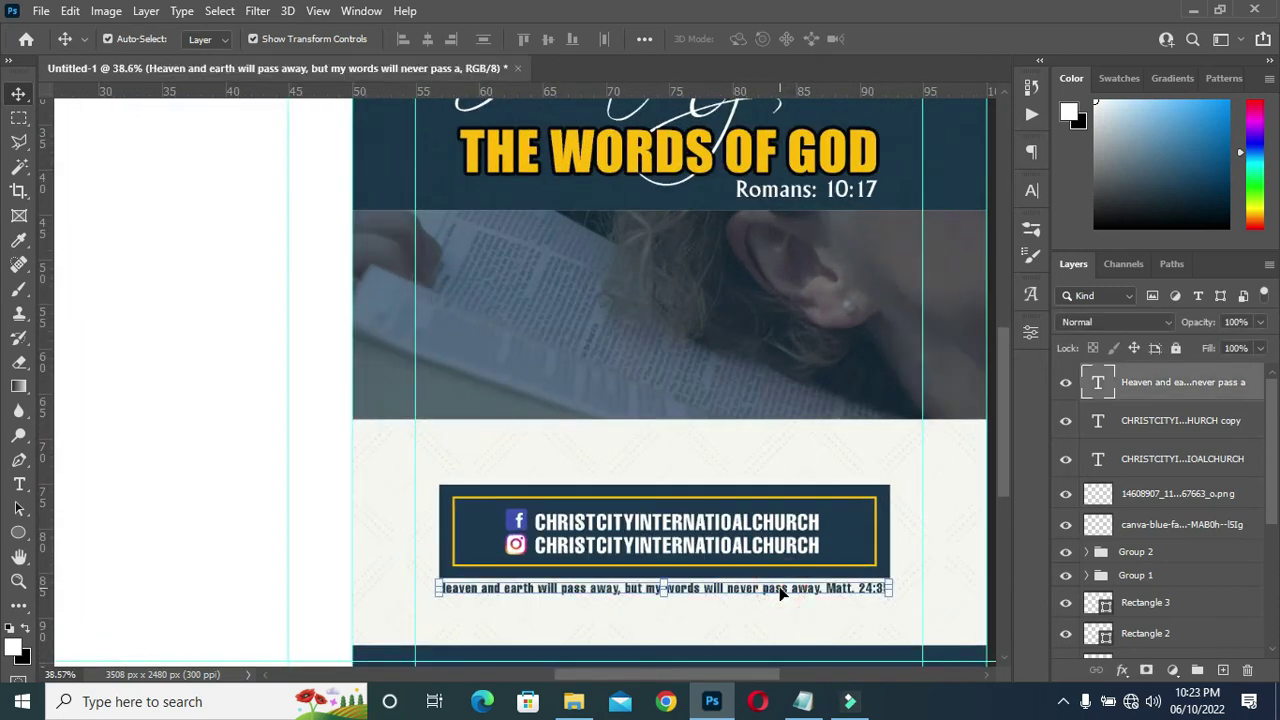
key("Down")
key("Down")
key("Down")
key("Down")
key("Down")
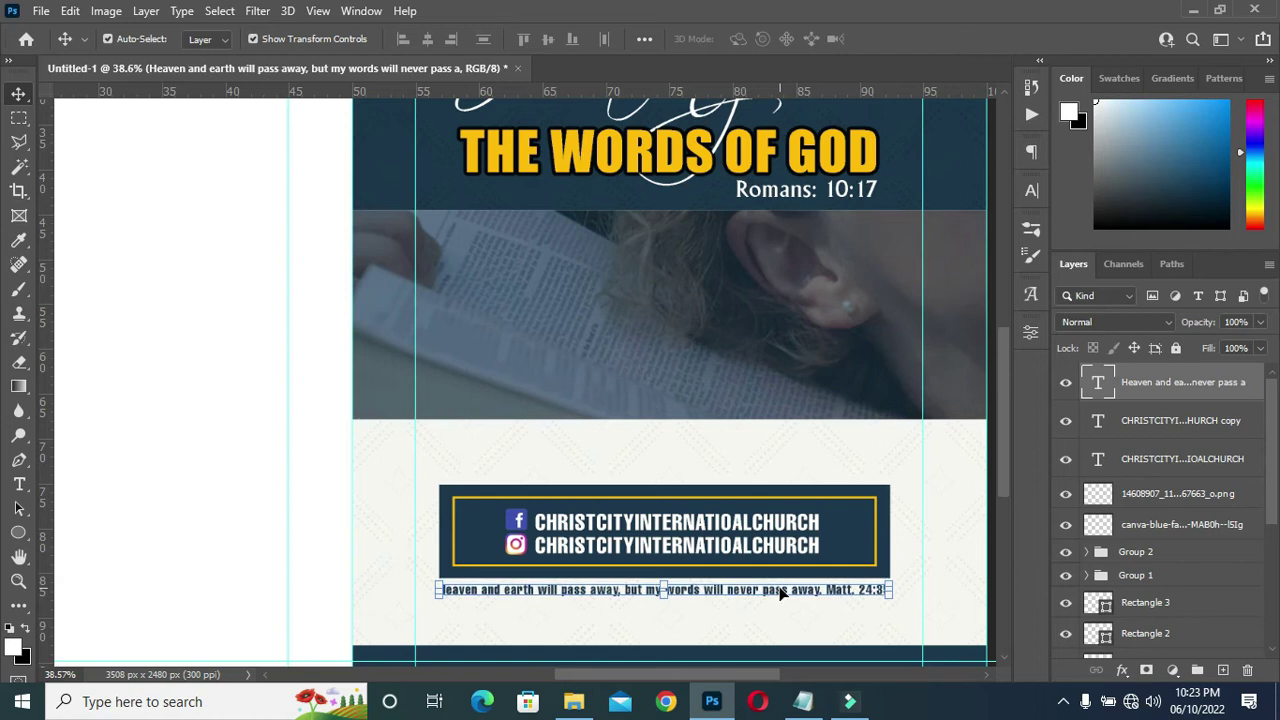
scroll(727, 556, "down", 1, "alt")
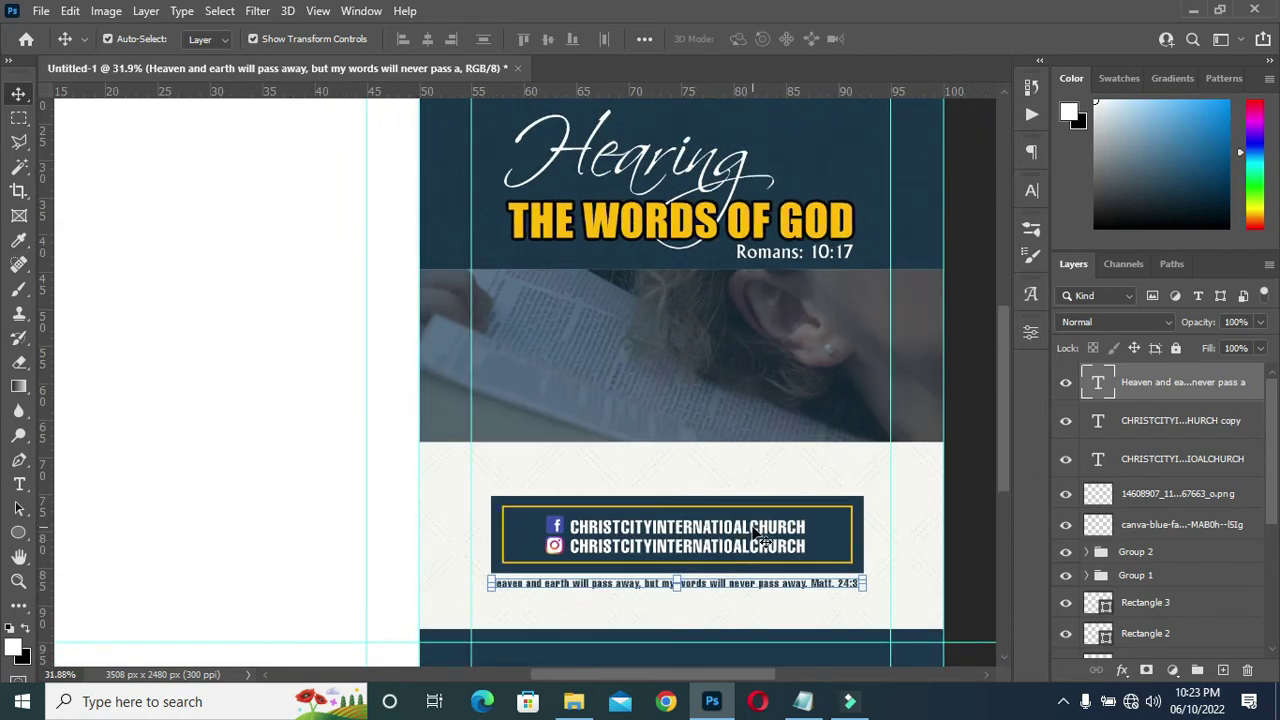
scroll(760, 537, "down", 1, "alt")
left_click(935, 541)
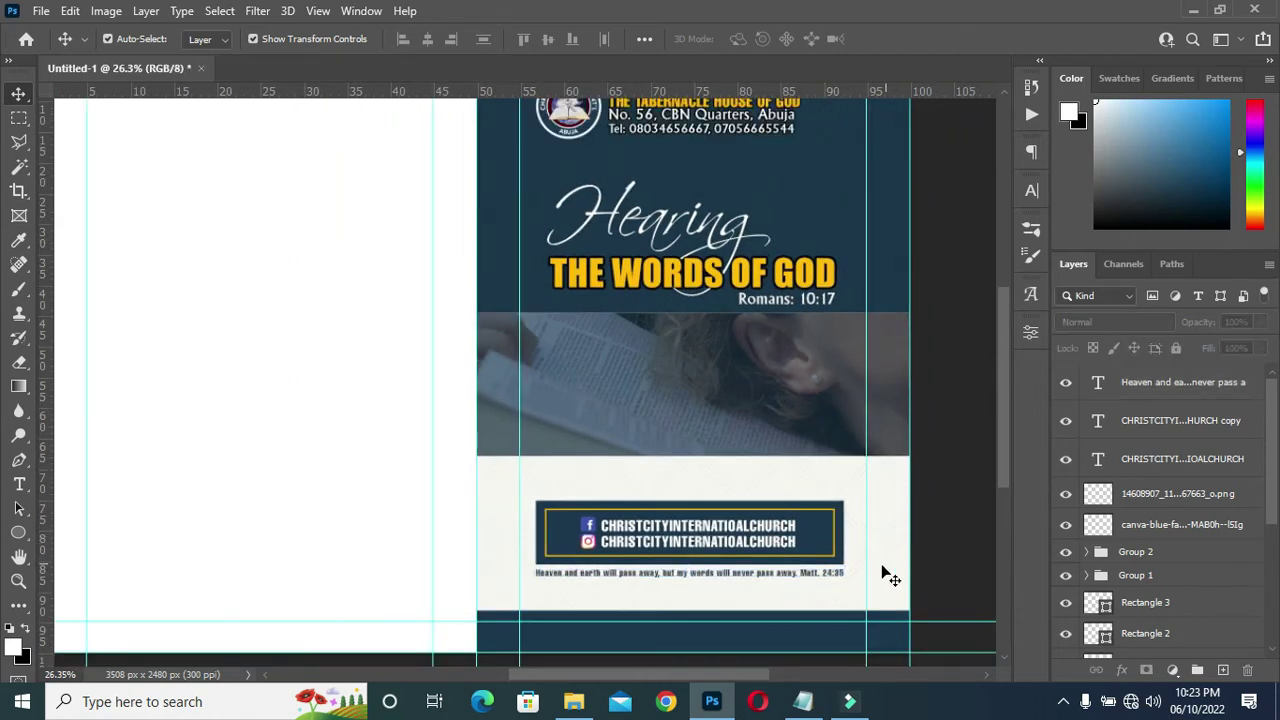
Review the gradient colour codes in the Notepad notes and hide them again.
scroll(770, 590, "up", 2, "alt")
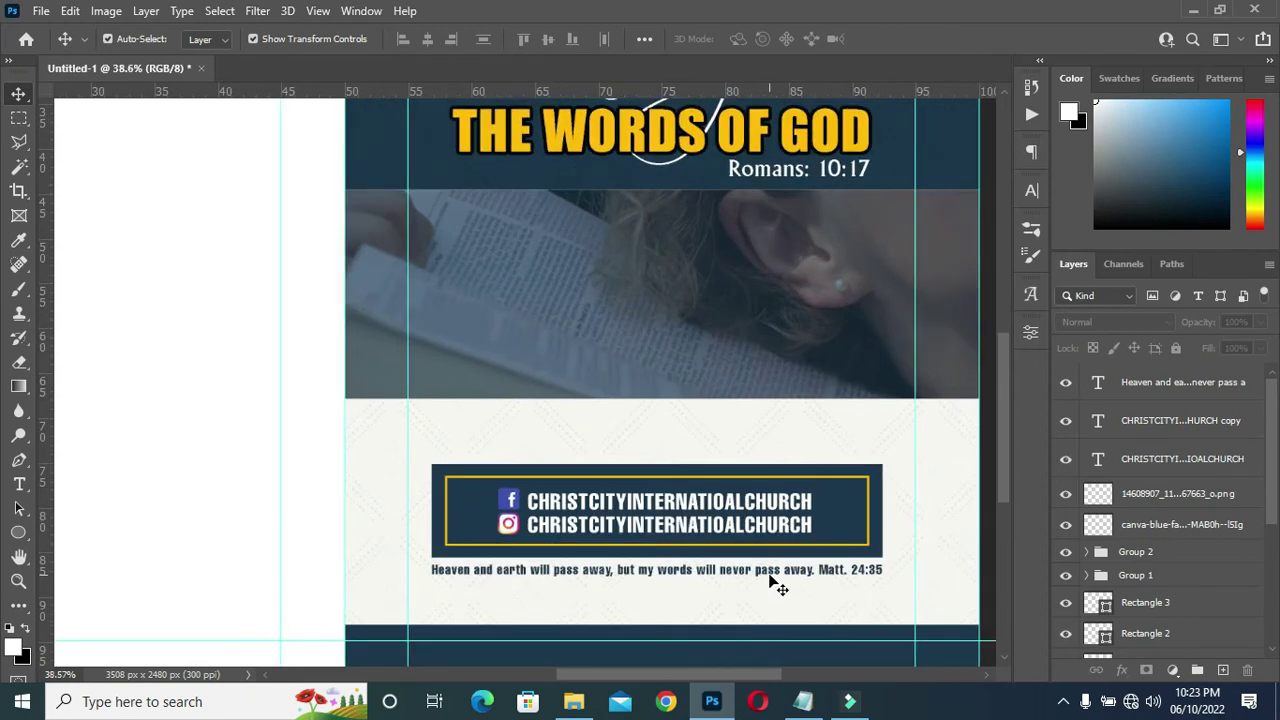
scroll(790, 540, "down", 1, "alt")
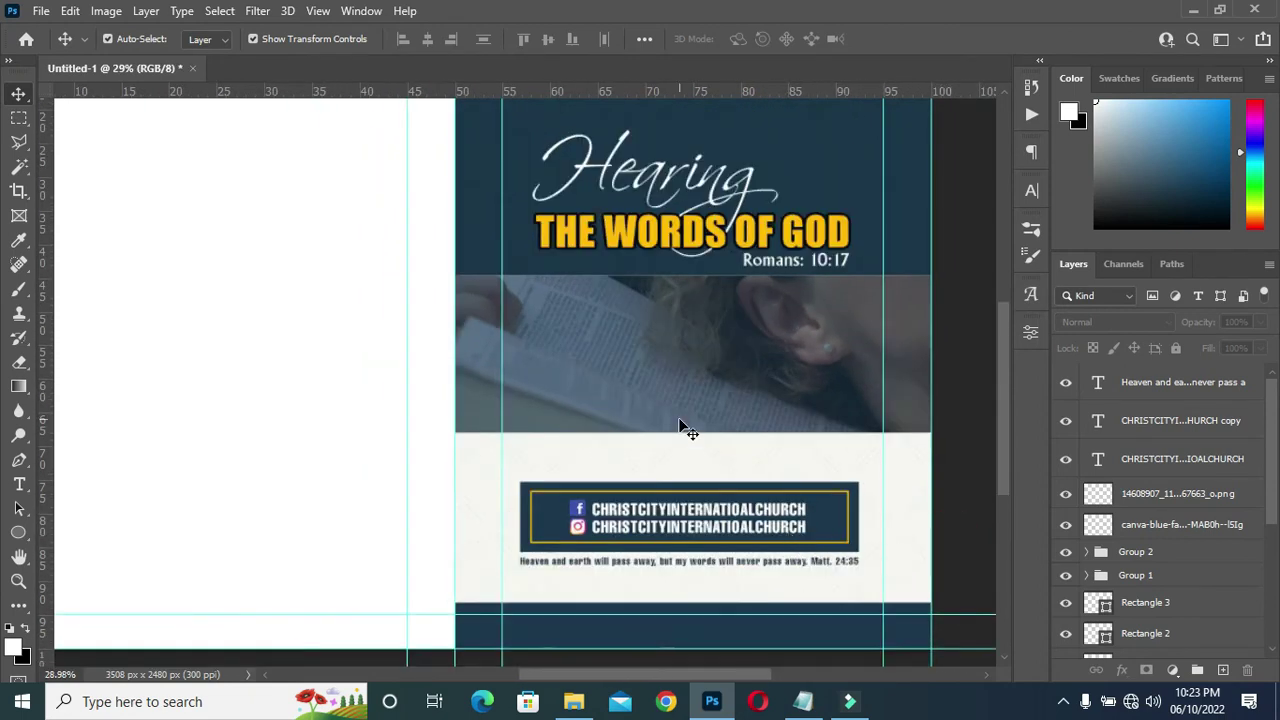
scroll(690, 470, "down", 1, "alt")
scroll(880, 543, "down", 1, "alt")
scroll(950, 562, "up", 1, "alt")
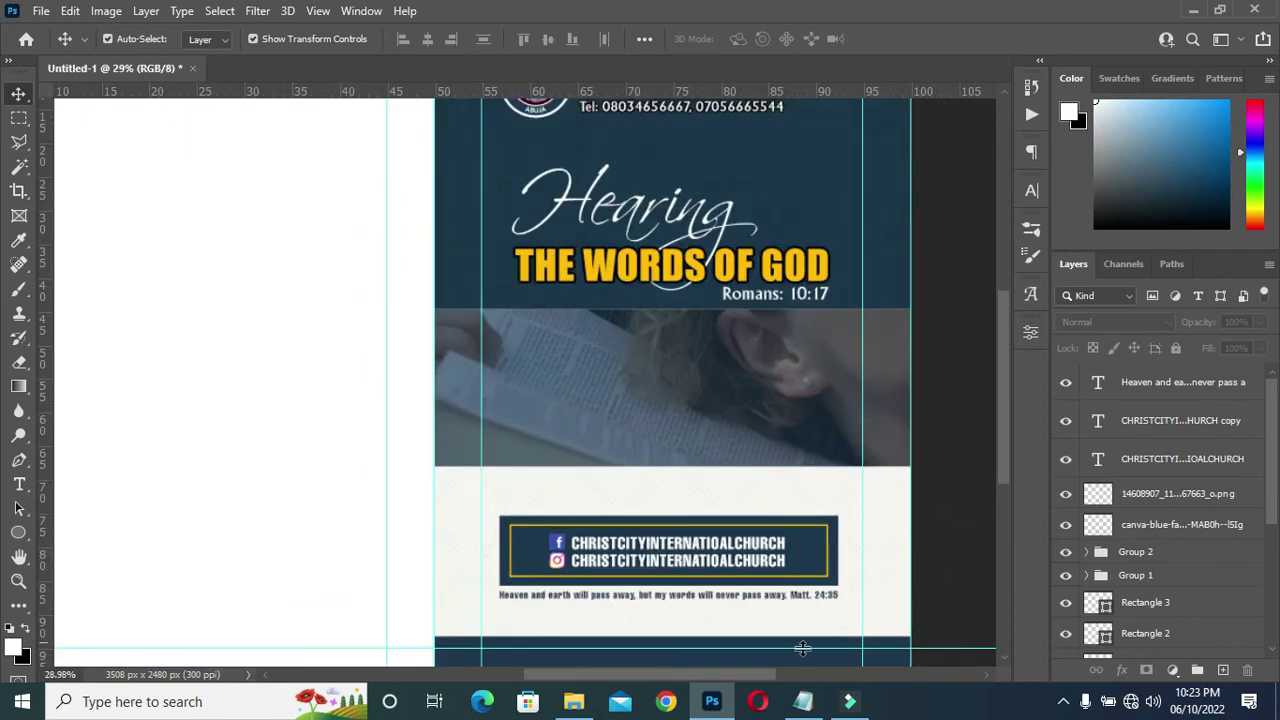
left_click(803, 701)
scroll(492, 501, "down", 1)
scroll(428, 451, "down", 3)
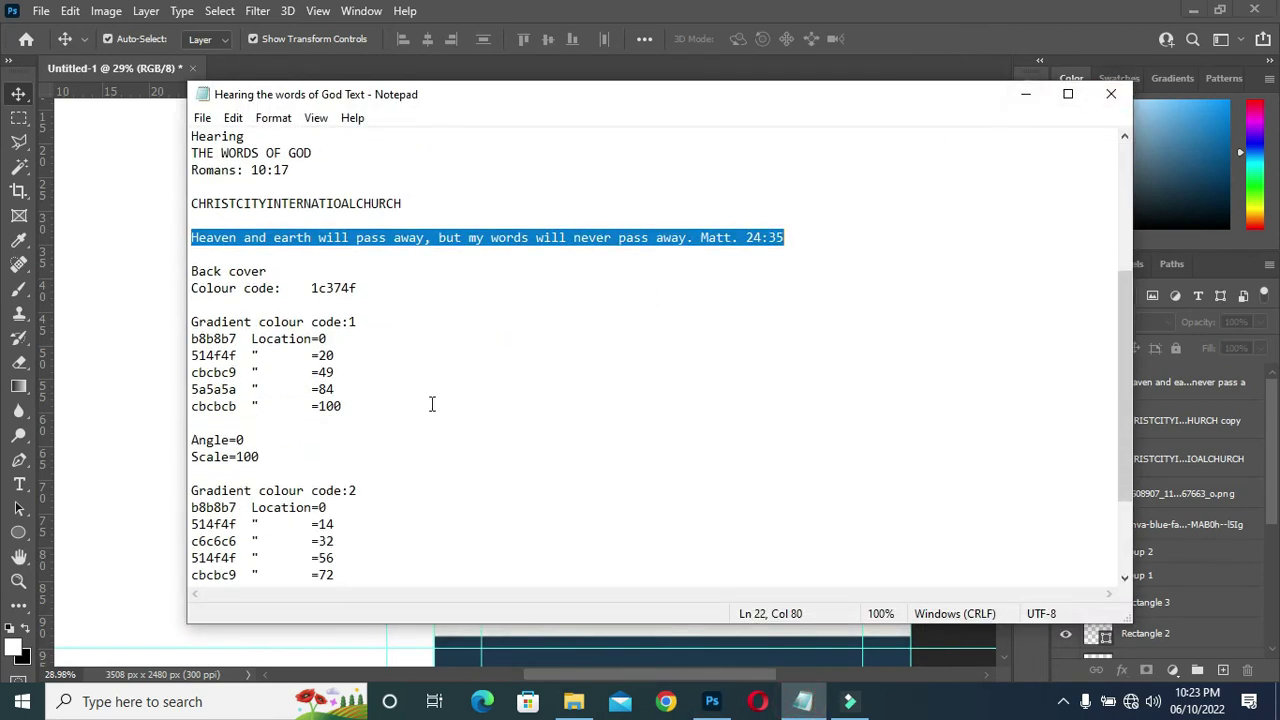
left_click(1025, 94)
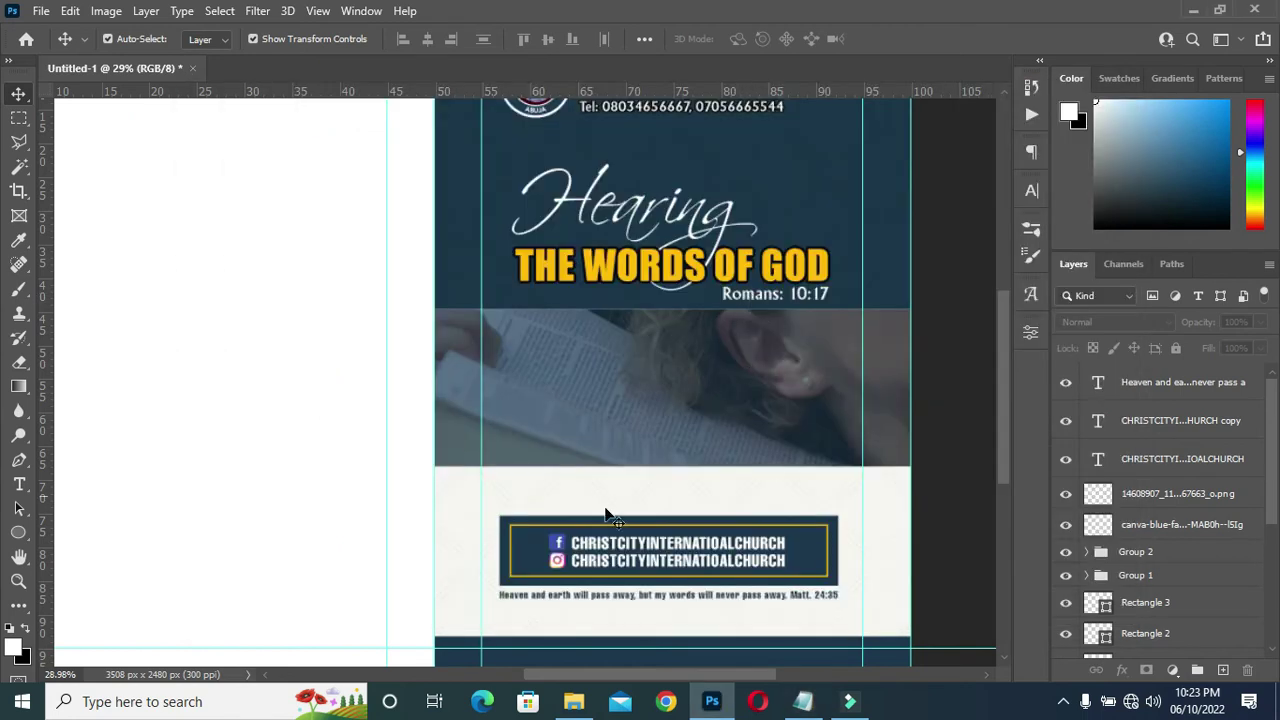
left_click_drag(545, 684, 434, 663)
scroll(433, 367, "down", 2)
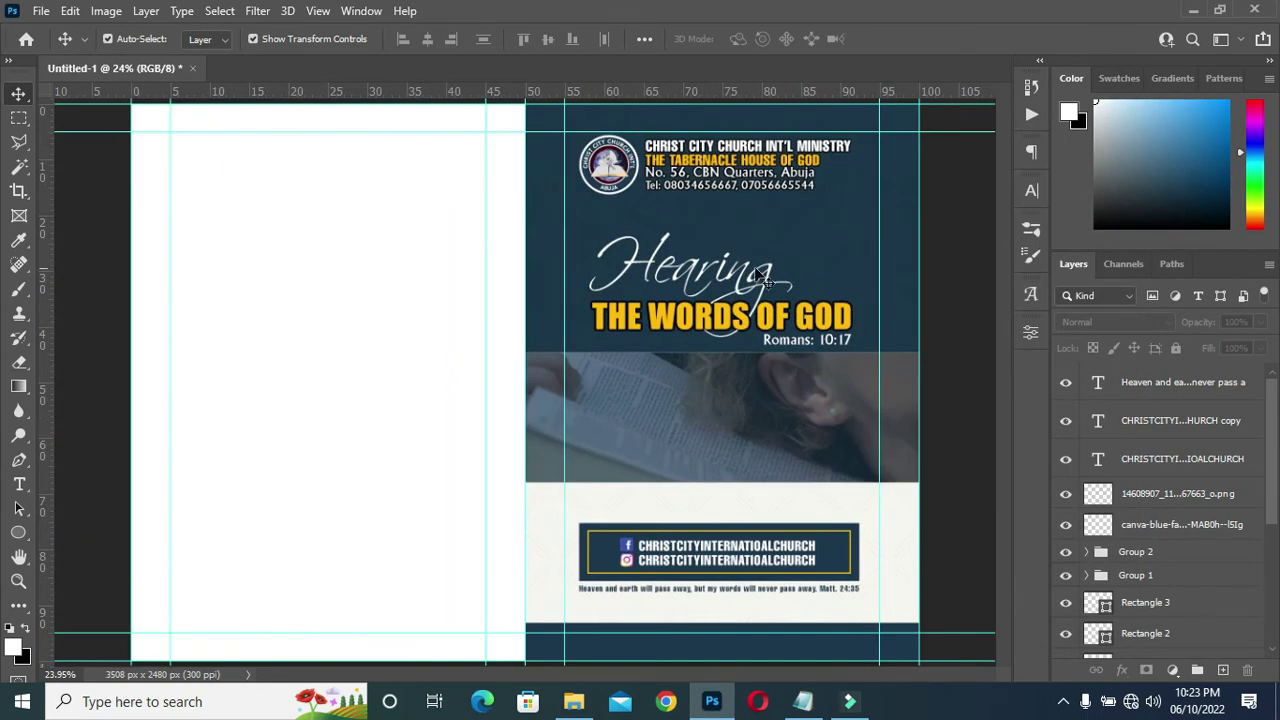
scroll(707, 275, "down", 1)
Group the verse and banner layers into Group 3.
left_click(1141, 380)
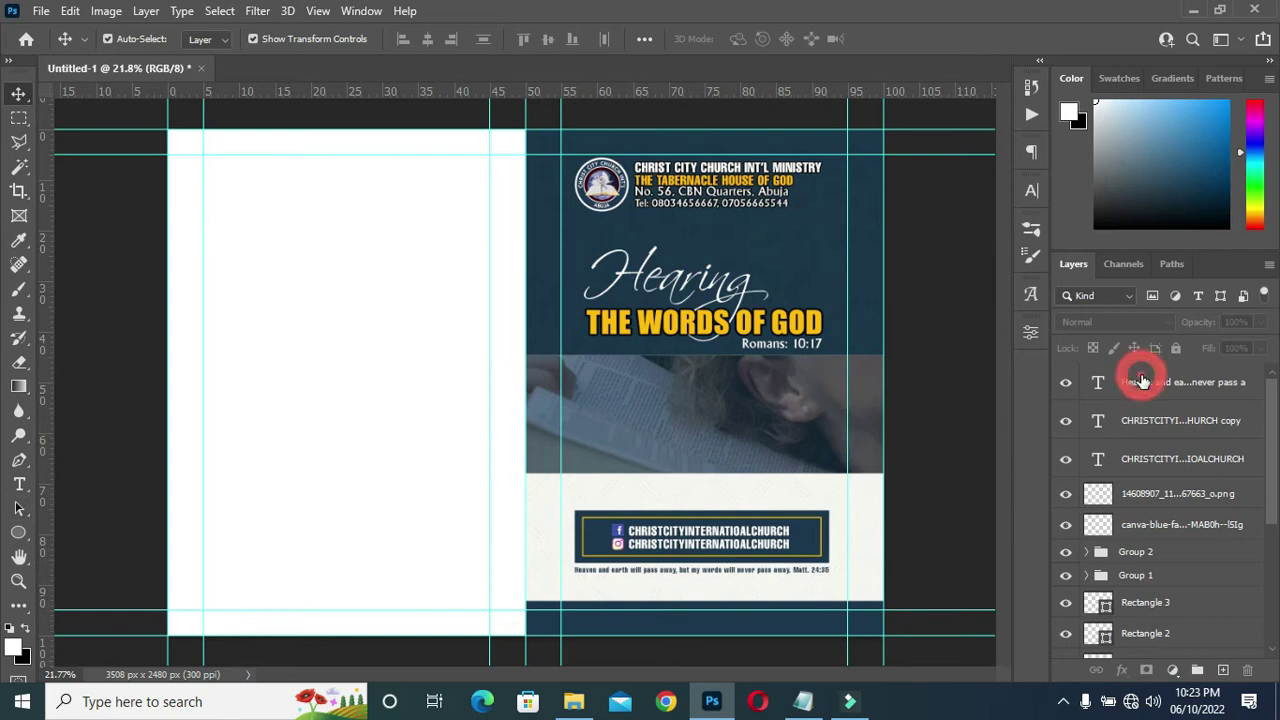
left_click(1160, 527, "shift")
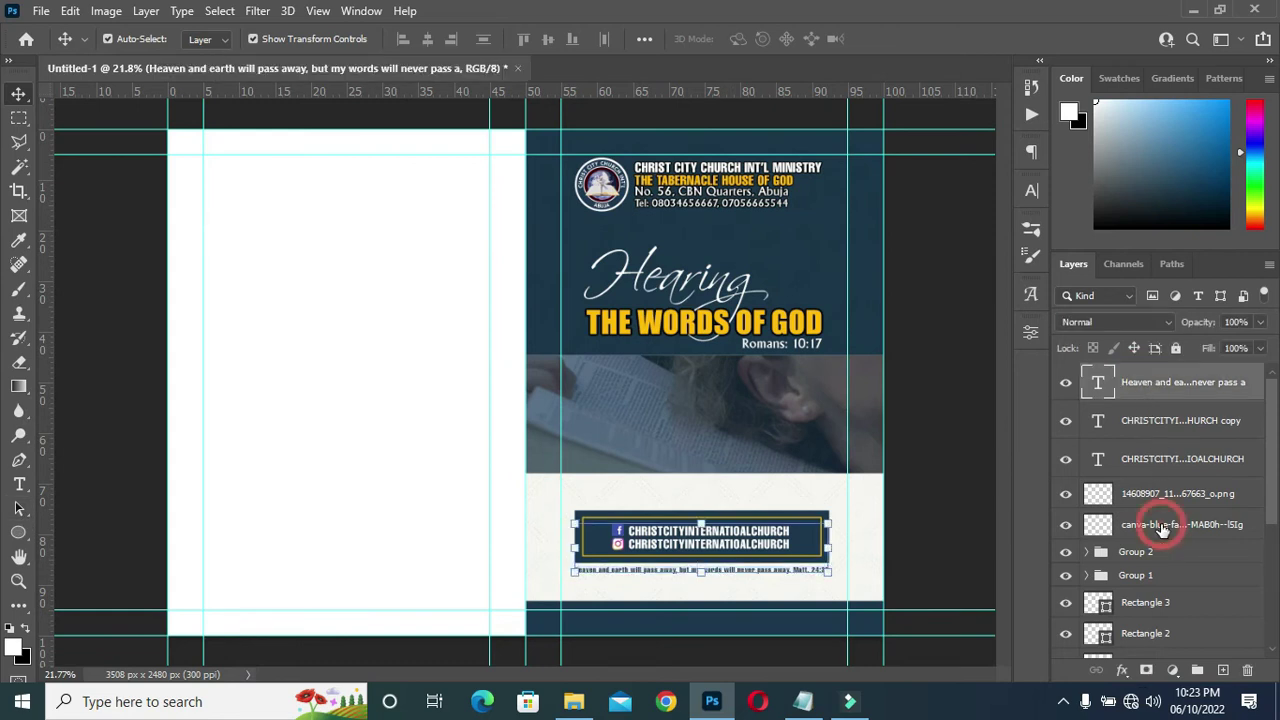
left_click(1197, 670)
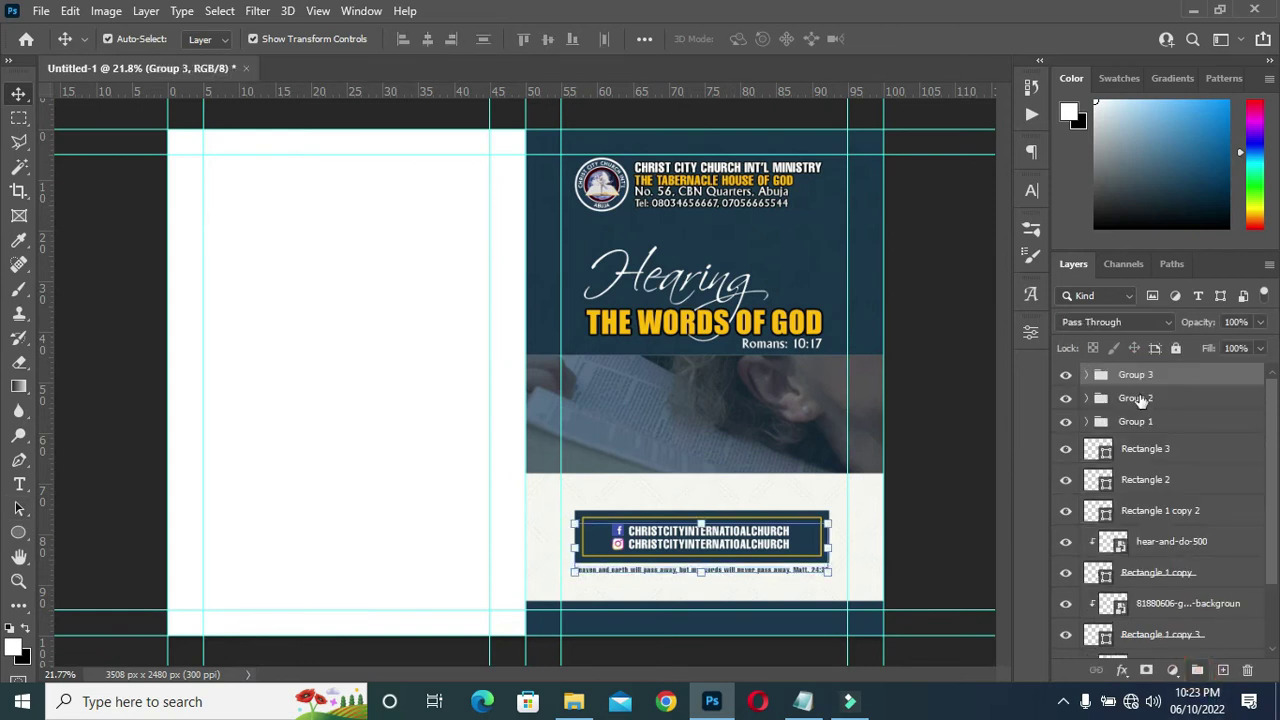
scroll(1168, 597, "down", 3)
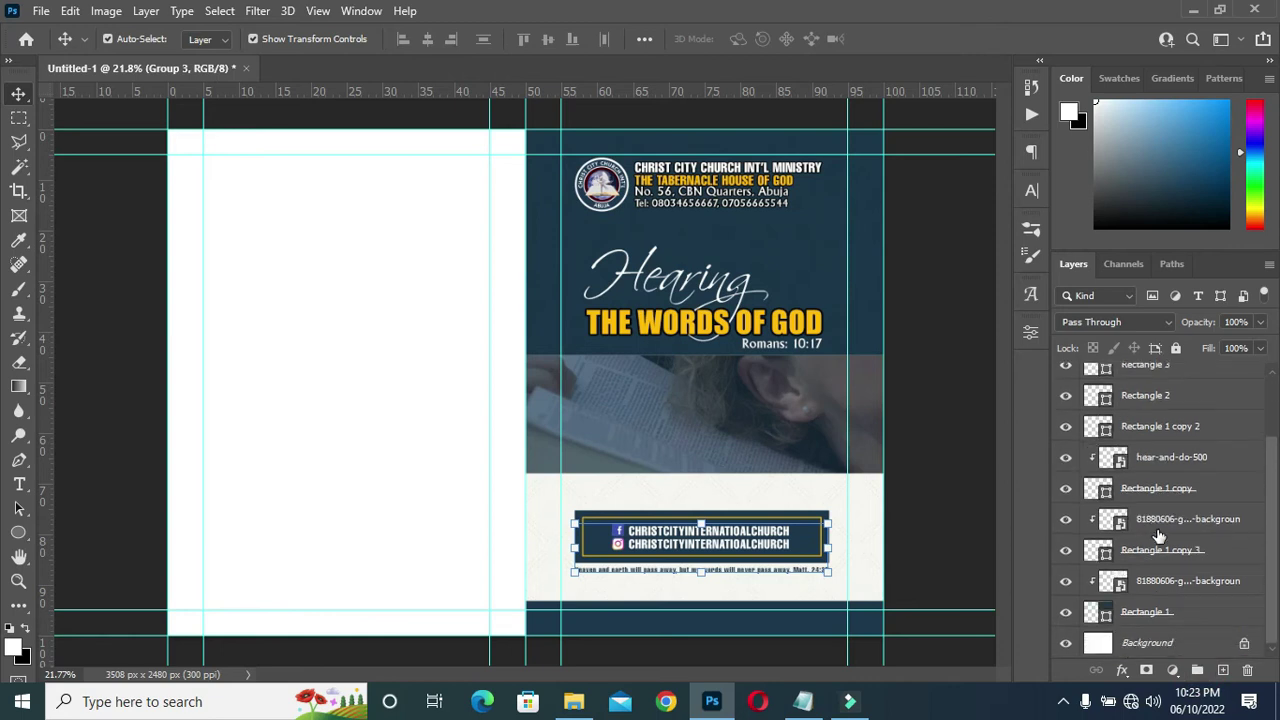
Group the front-cover rectangles from Rectangle 3 to Rectangle 1 into Group 4.
left_click(1150, 612)
scroll(1176, 470, "up", 3)
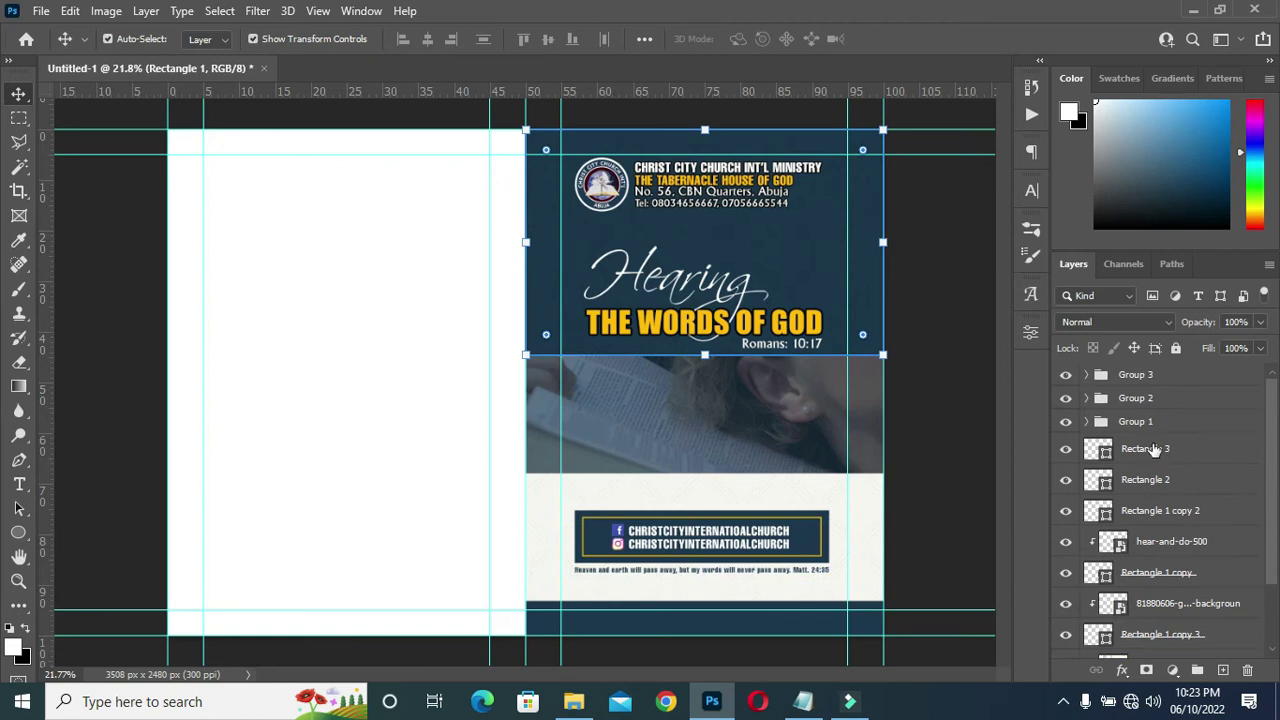
left_click(1152, 450, "shift")
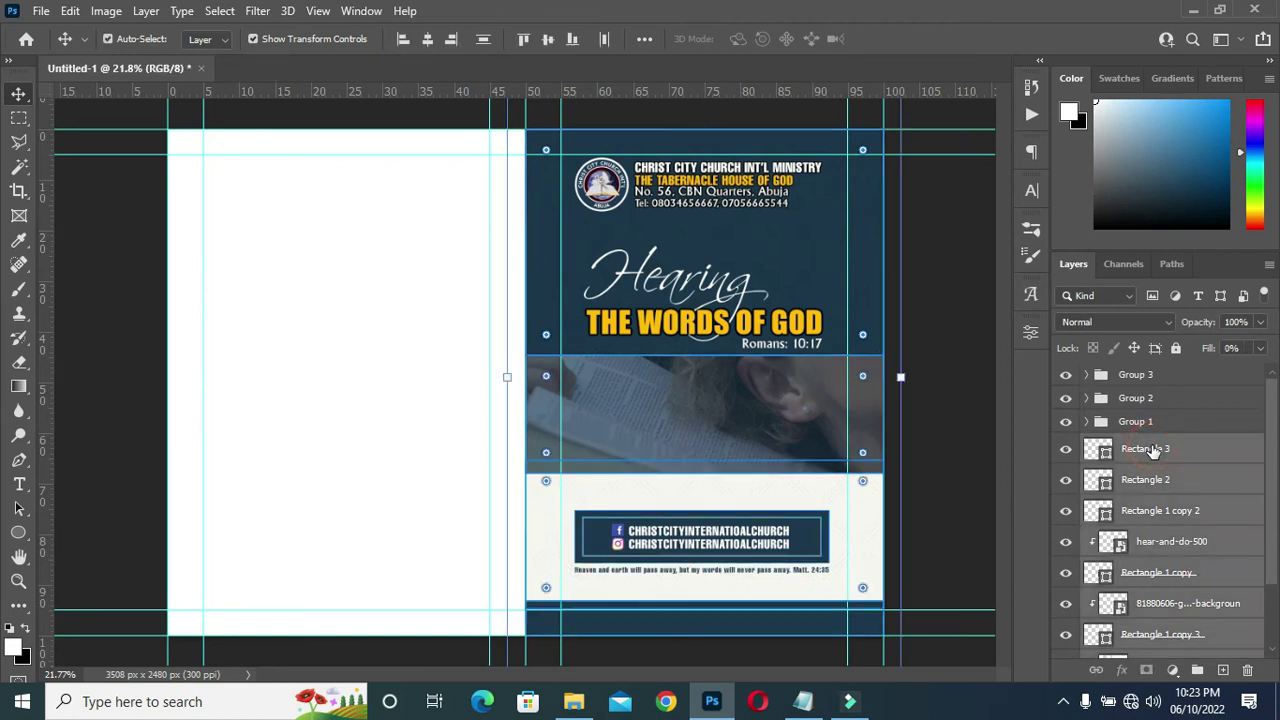
left_click(1200, 670)
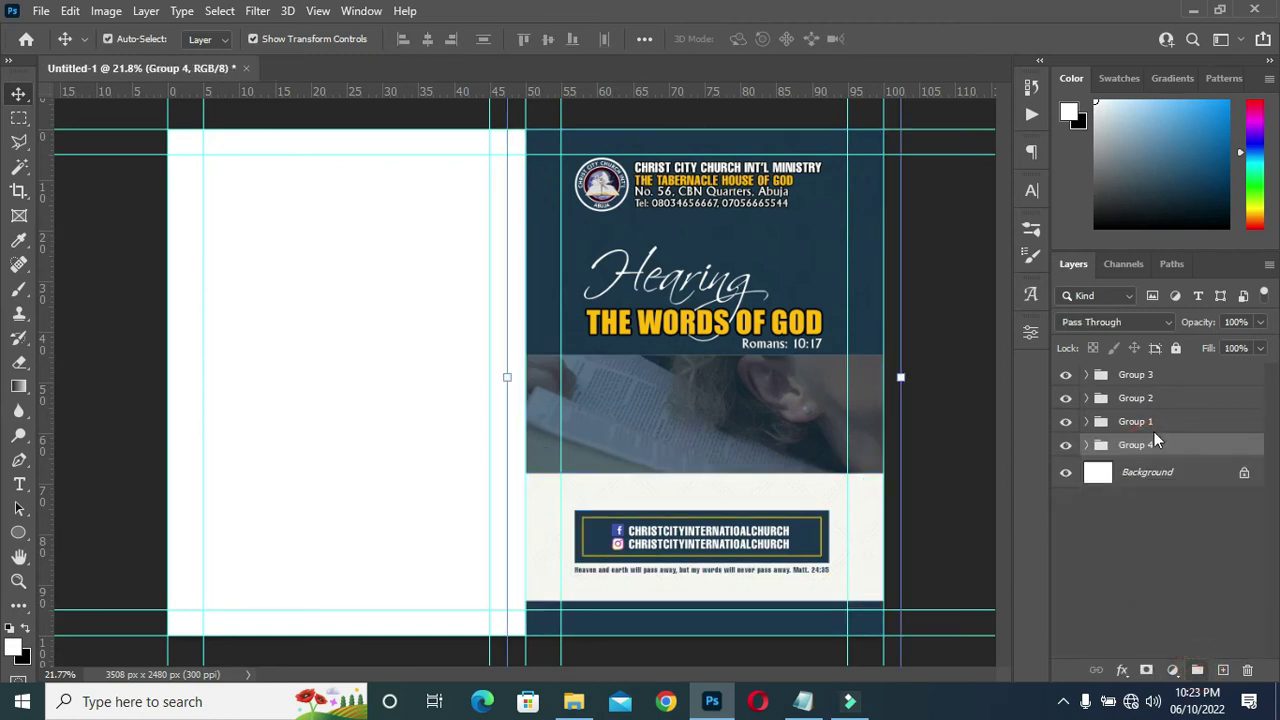
Nest Groups 1–4 together inside a new Group 5.
left_click(1141, 376, "shift")
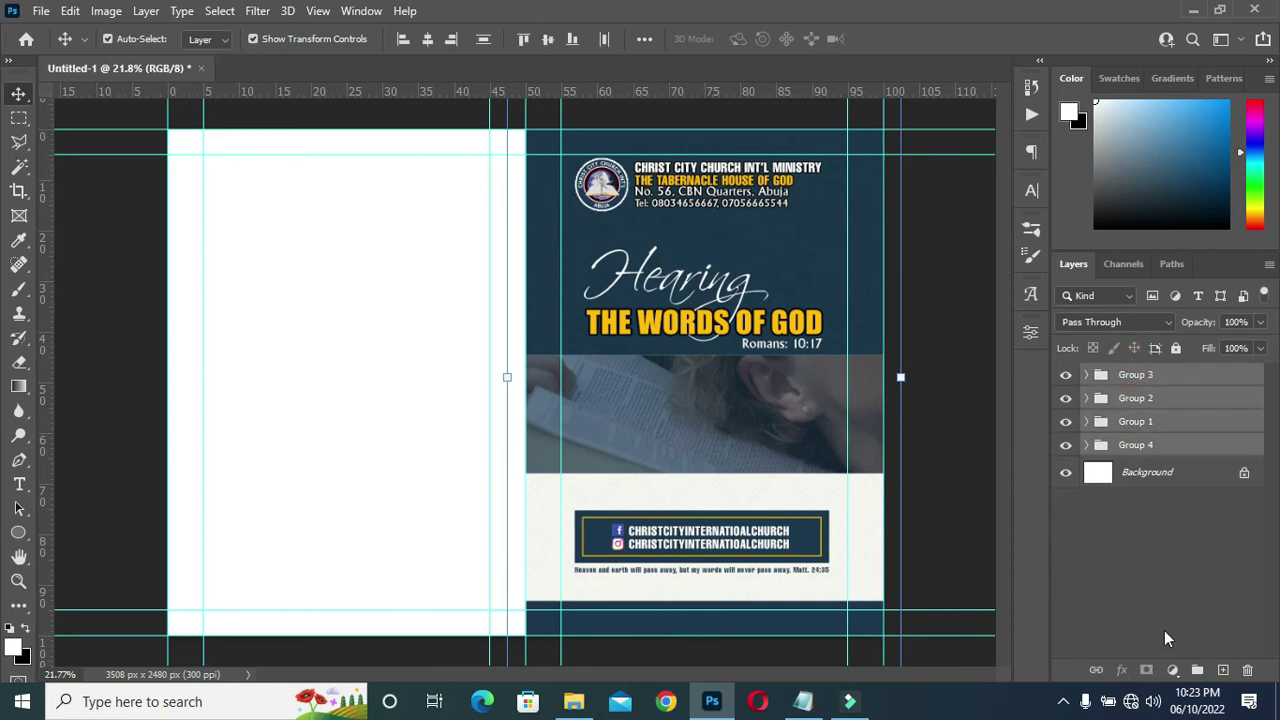
left_click(1196, 670)
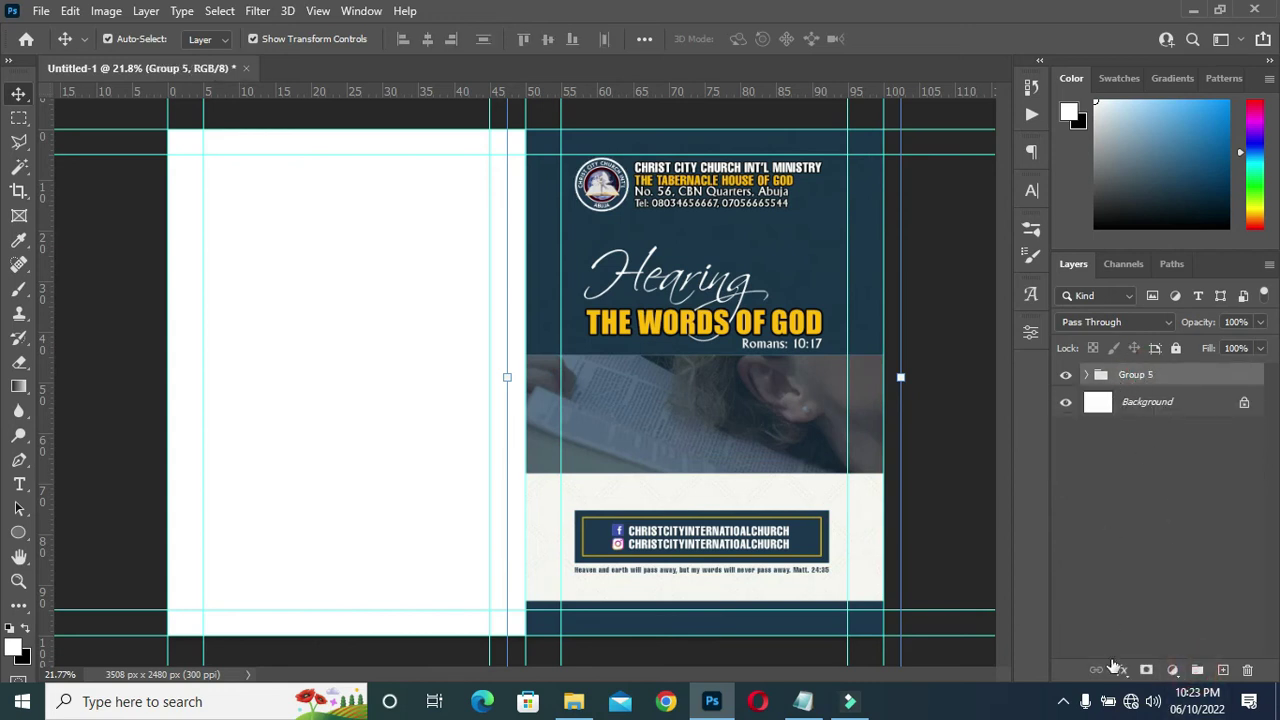
left_click(145, 286)
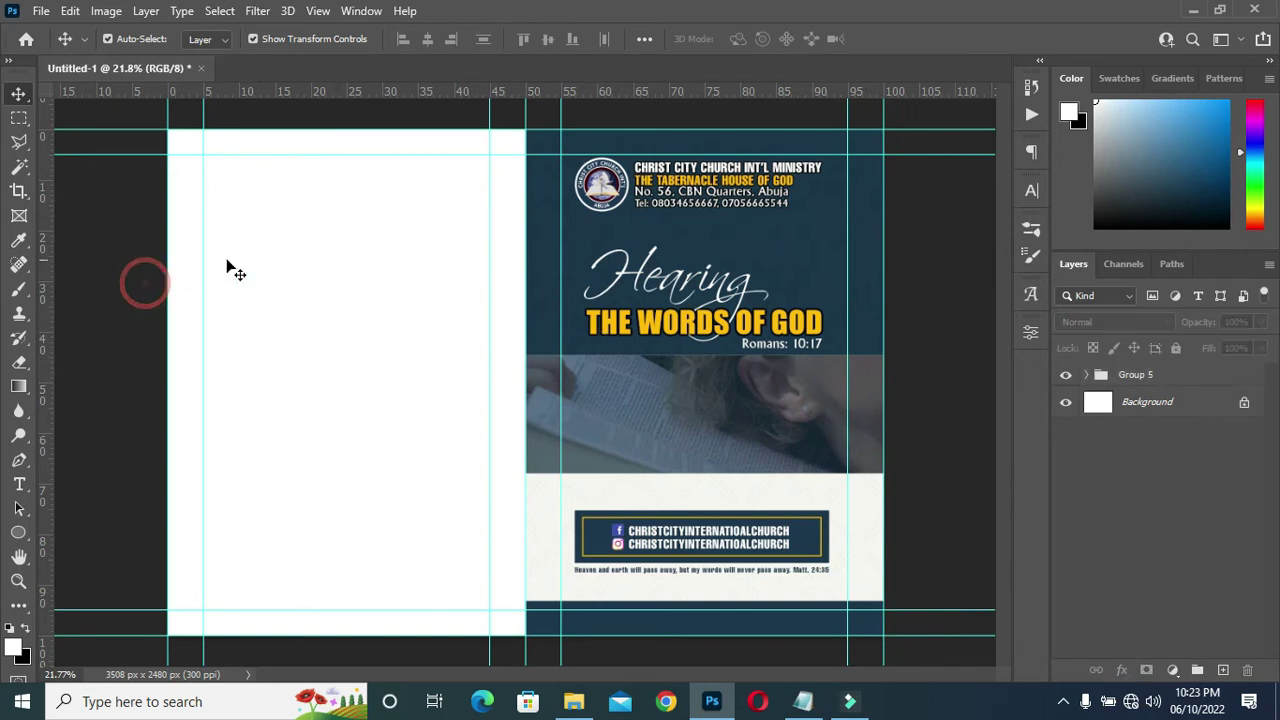
left_click(20, 536)
left_click(74, 532)
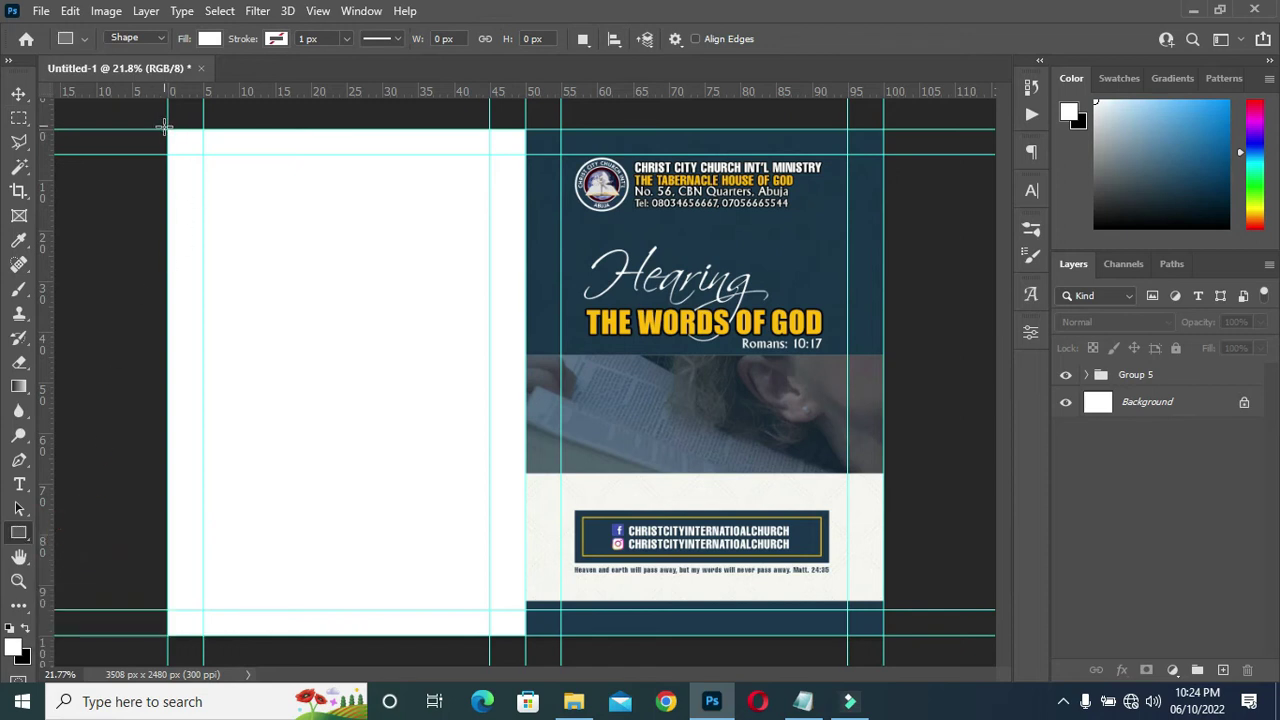
Draw a 1754 × 2480 px rectangle over the left back panel and fill it dark navy.
scroll(165, 122, "up", 2)
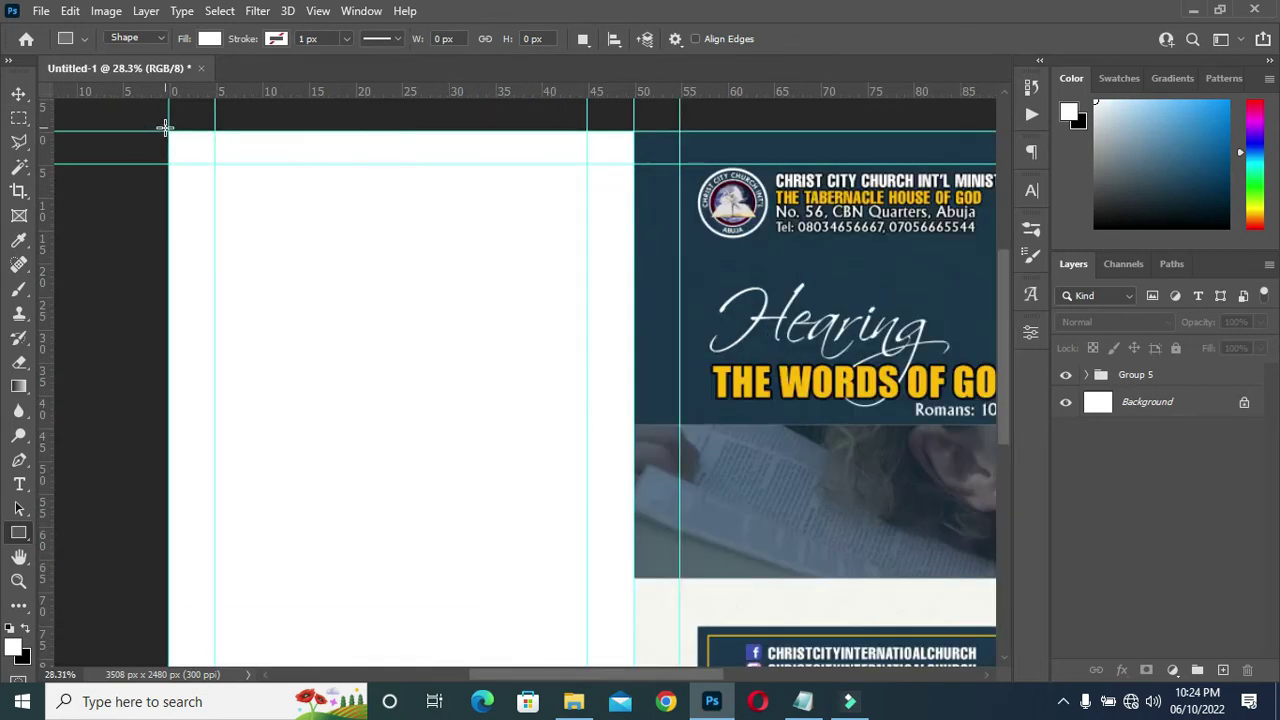
left_click_drag(168, 130, 629, 650)
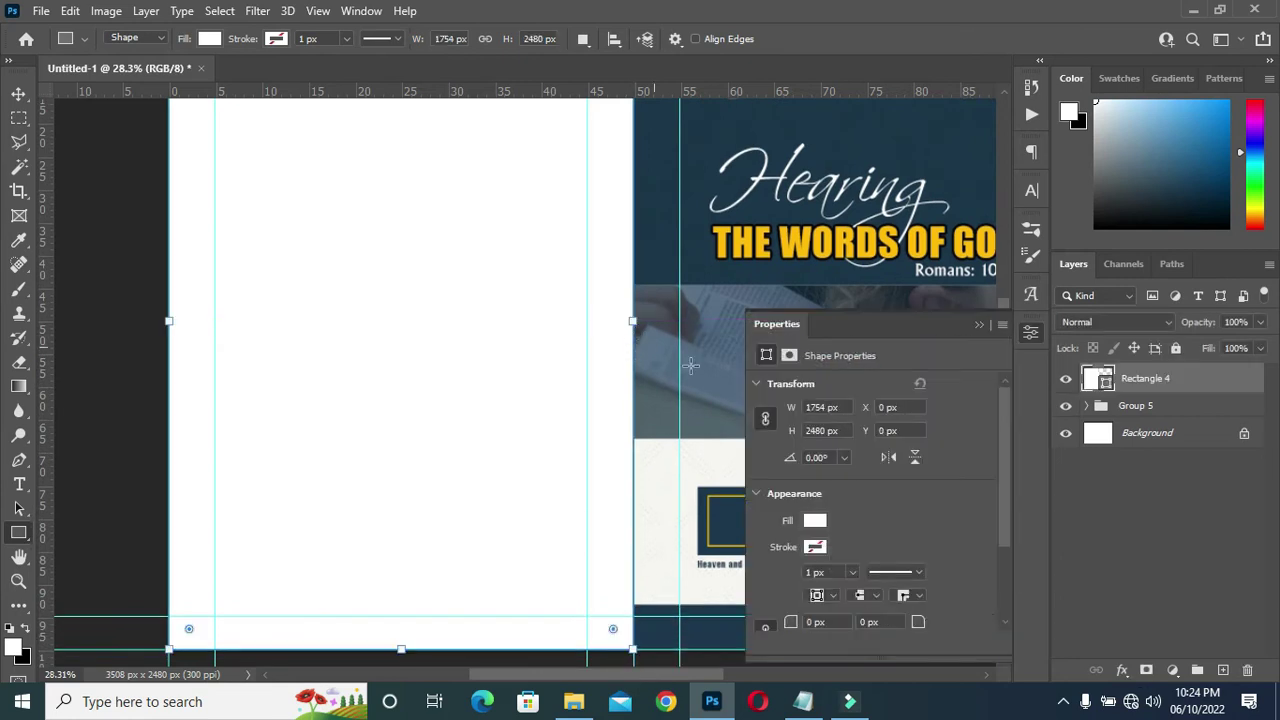
left_click(814, 520)
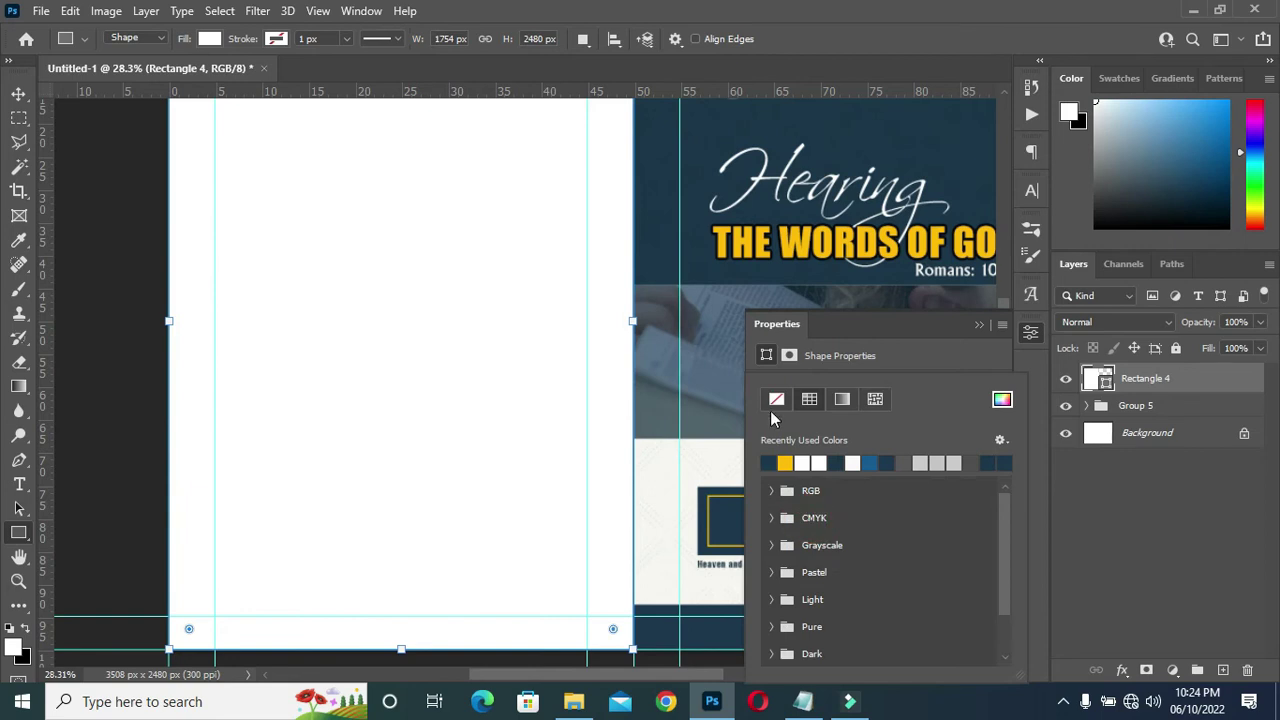
left_click(770, 462)
left_click(979, 325)
left_click(17, 92)
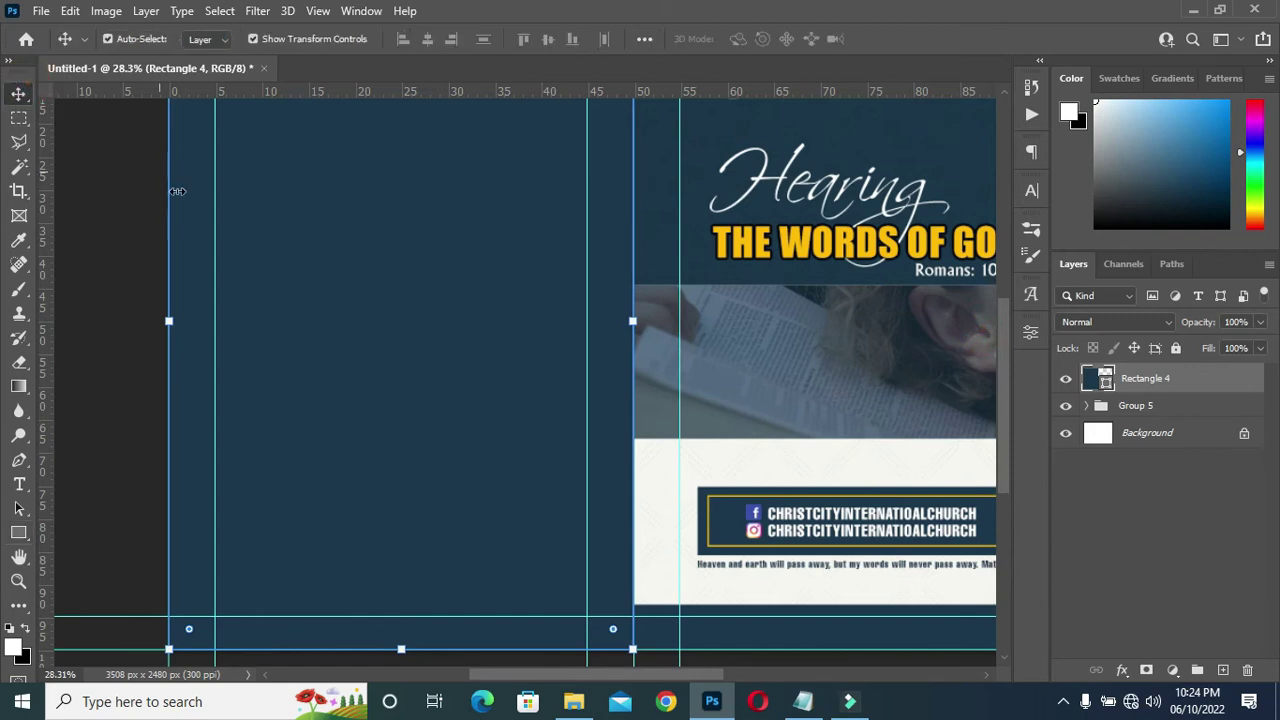
scroll(250, 185, "down", 3)
scroll(235, 210, "up", 2)
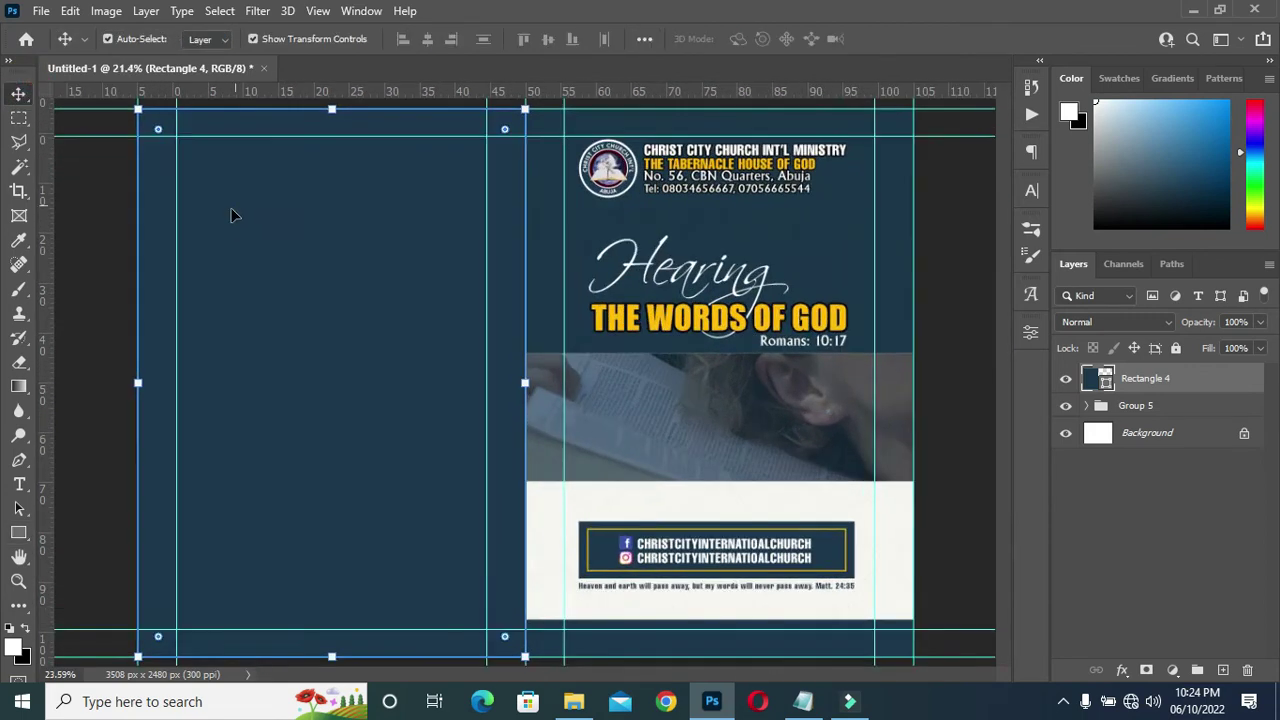
left_click(90, 318)
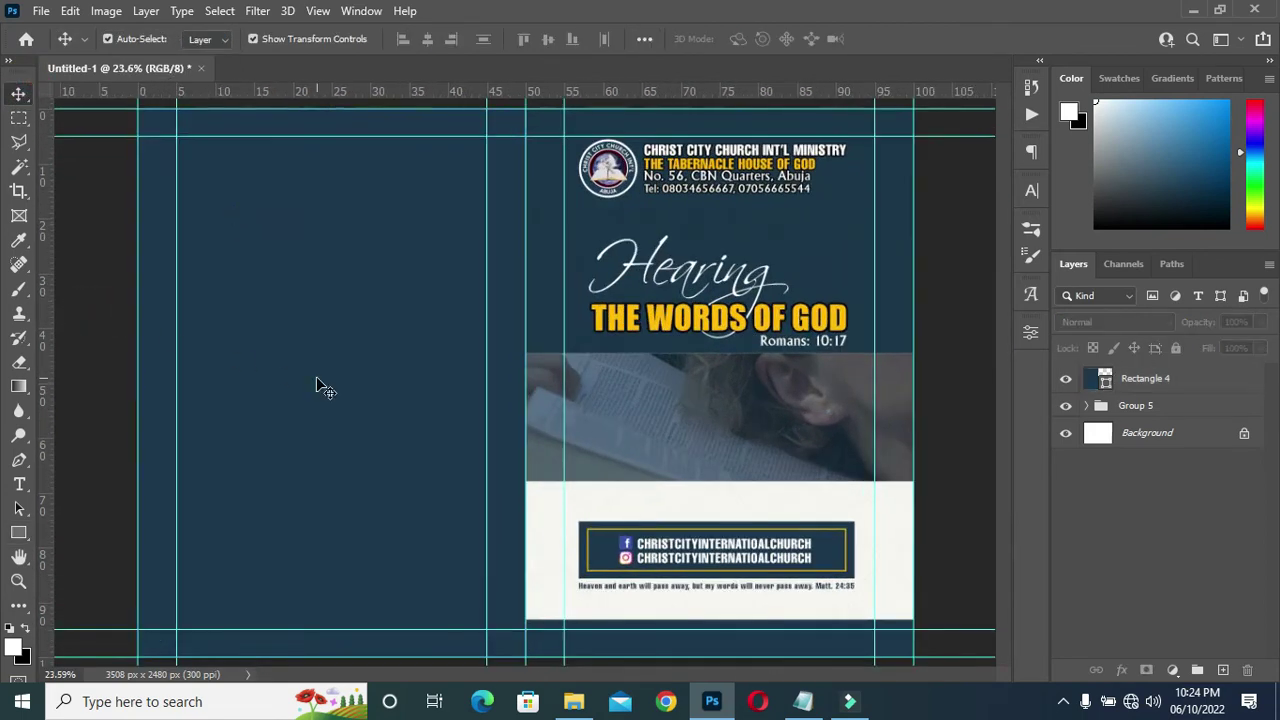
Add a horizontal guide across the front cover's Hearing title.
scroll(240, 372, "up", 1)
scroll(225, 365, "down", 1)
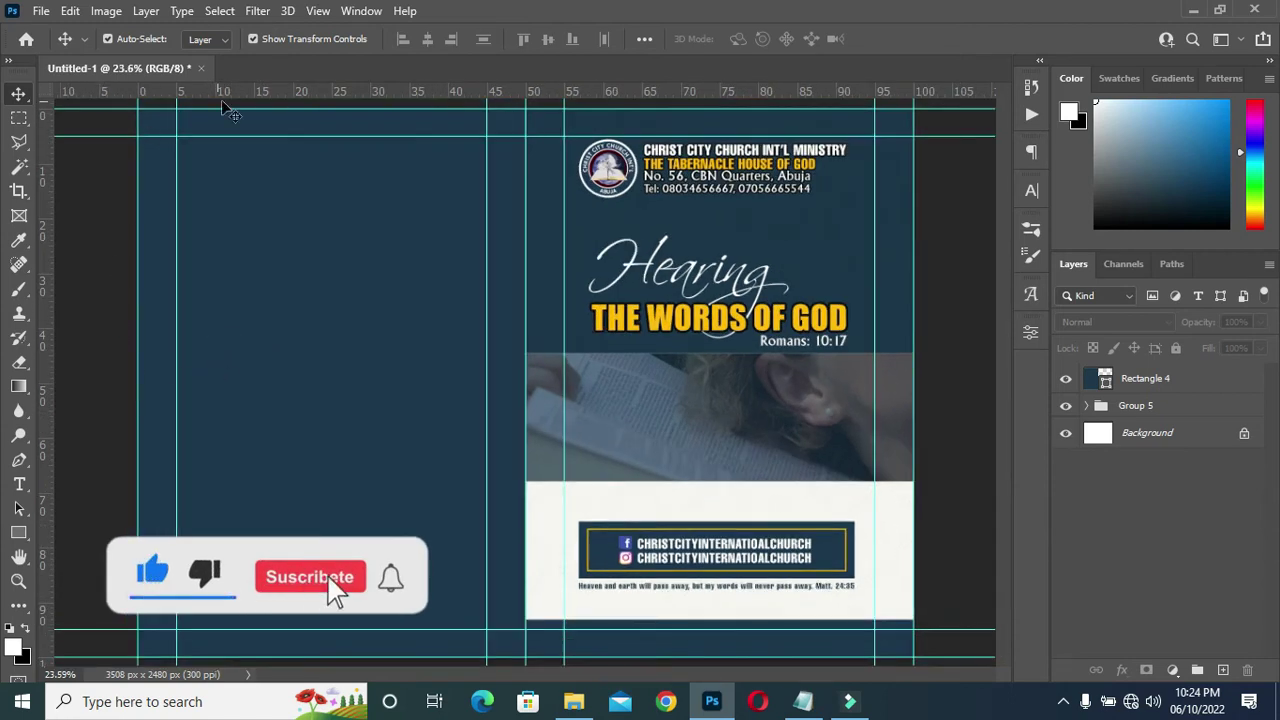
left_click_drag(281, 91, 278, 276)
scroll(650, 432, "up", 2)
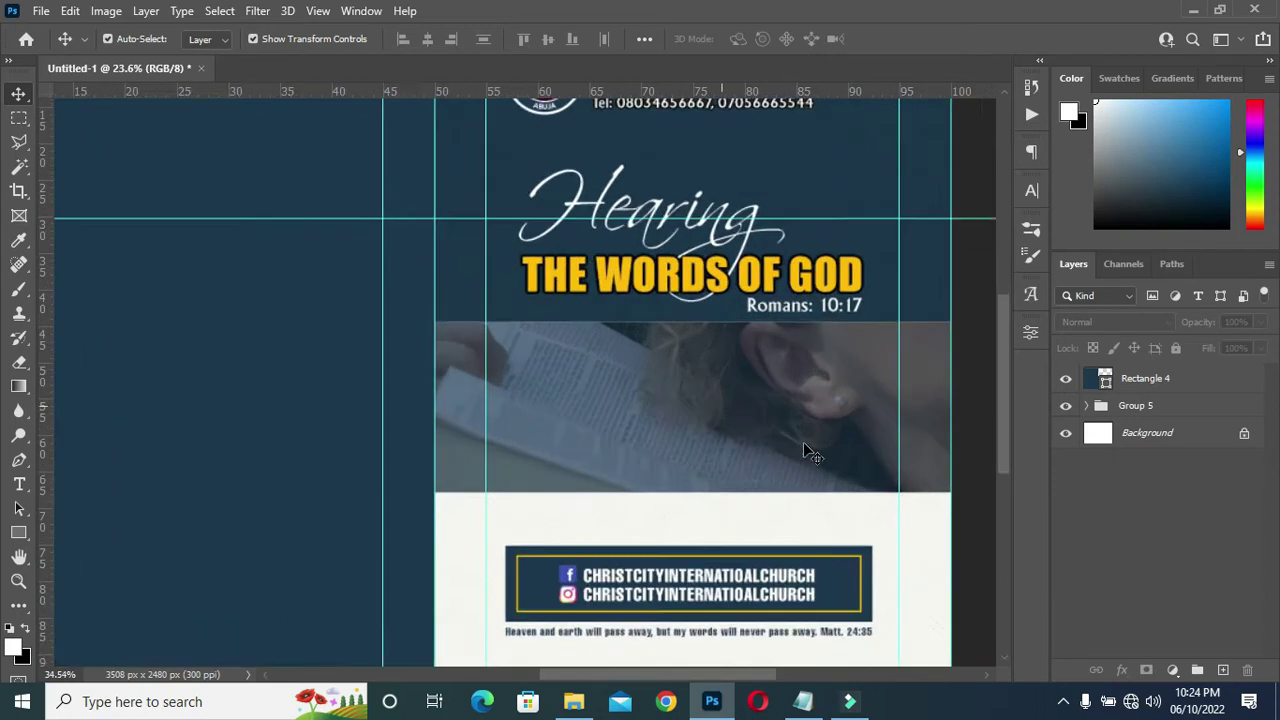
scroll(590, 430, "down", 1)
Draw a thin 1754 × 24 px strip along the hear-and-do-500 photo's bottom edge.
left_click(710, 458)
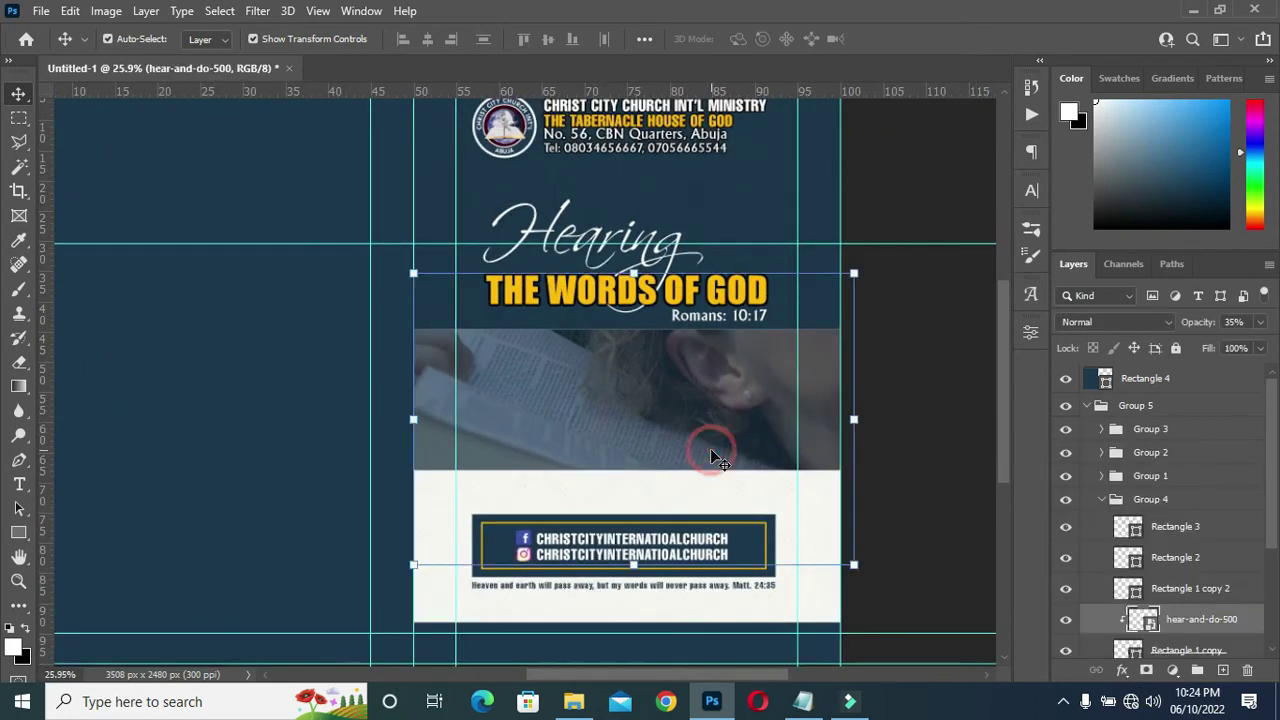
scroll(712, 456, "up", 1)
scroll(689, 445, "up", 1)
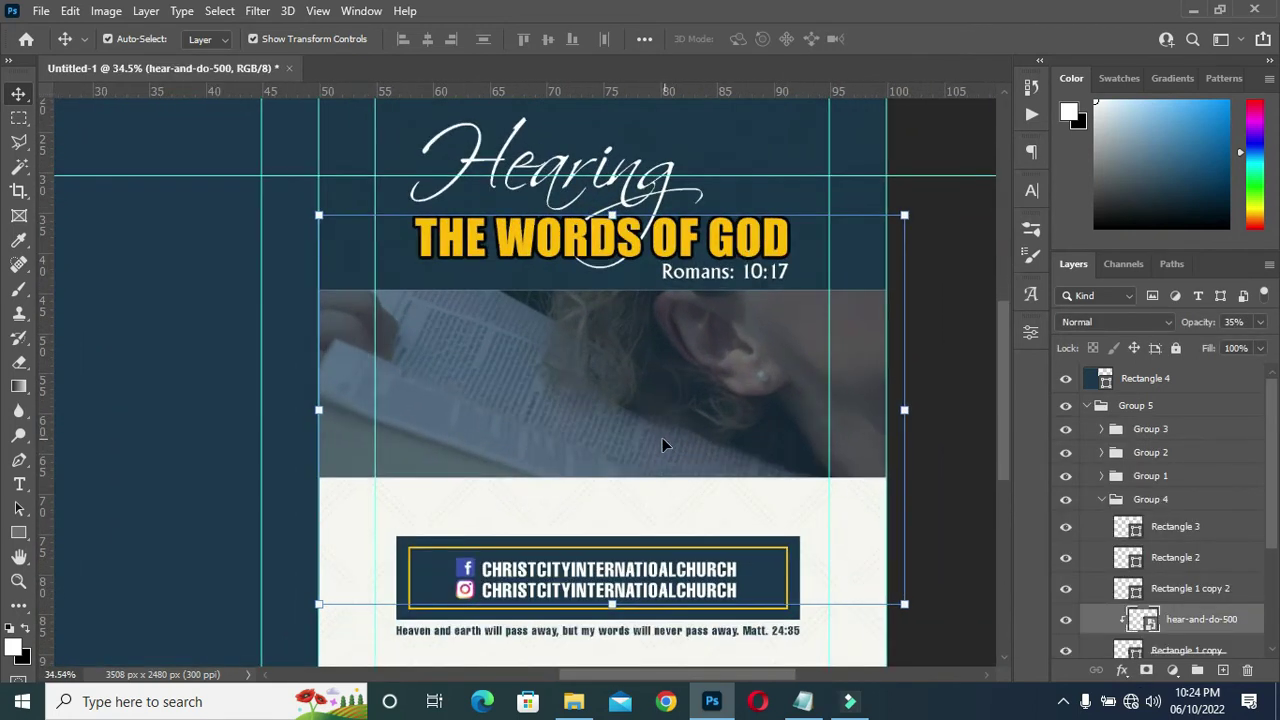
left_click(19, 532)
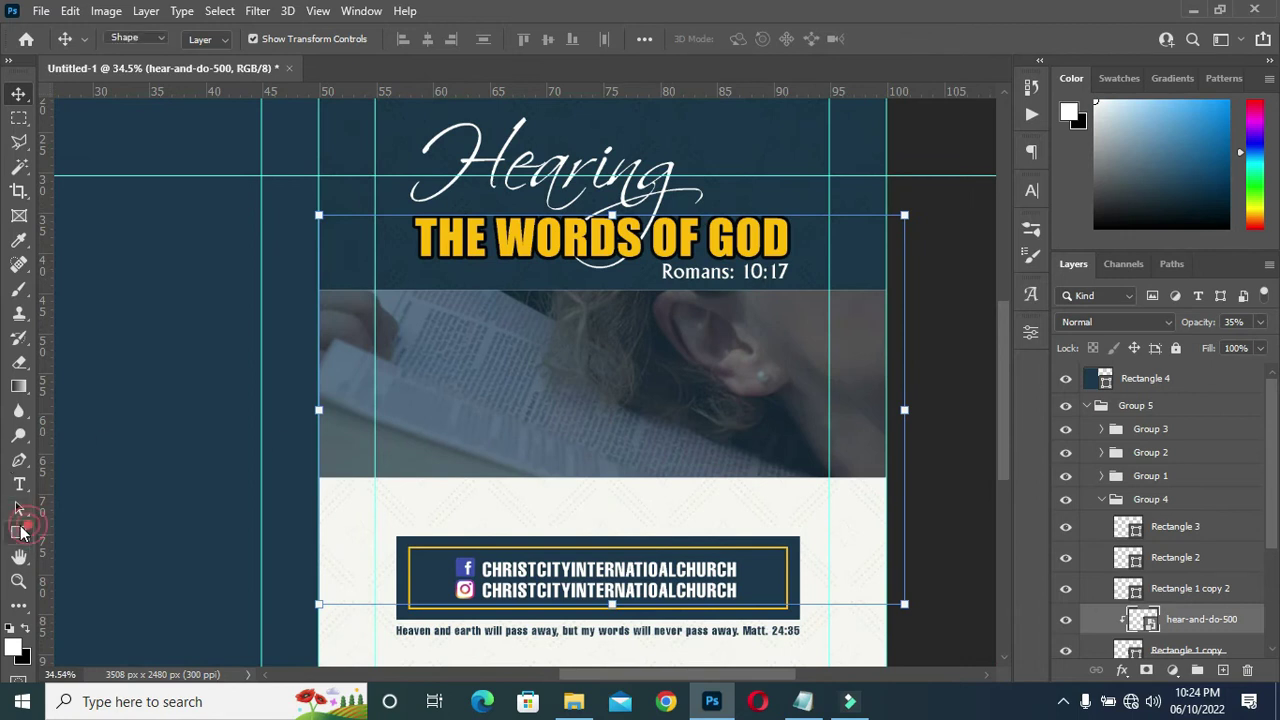
scroll(395, 425, "up", 2)
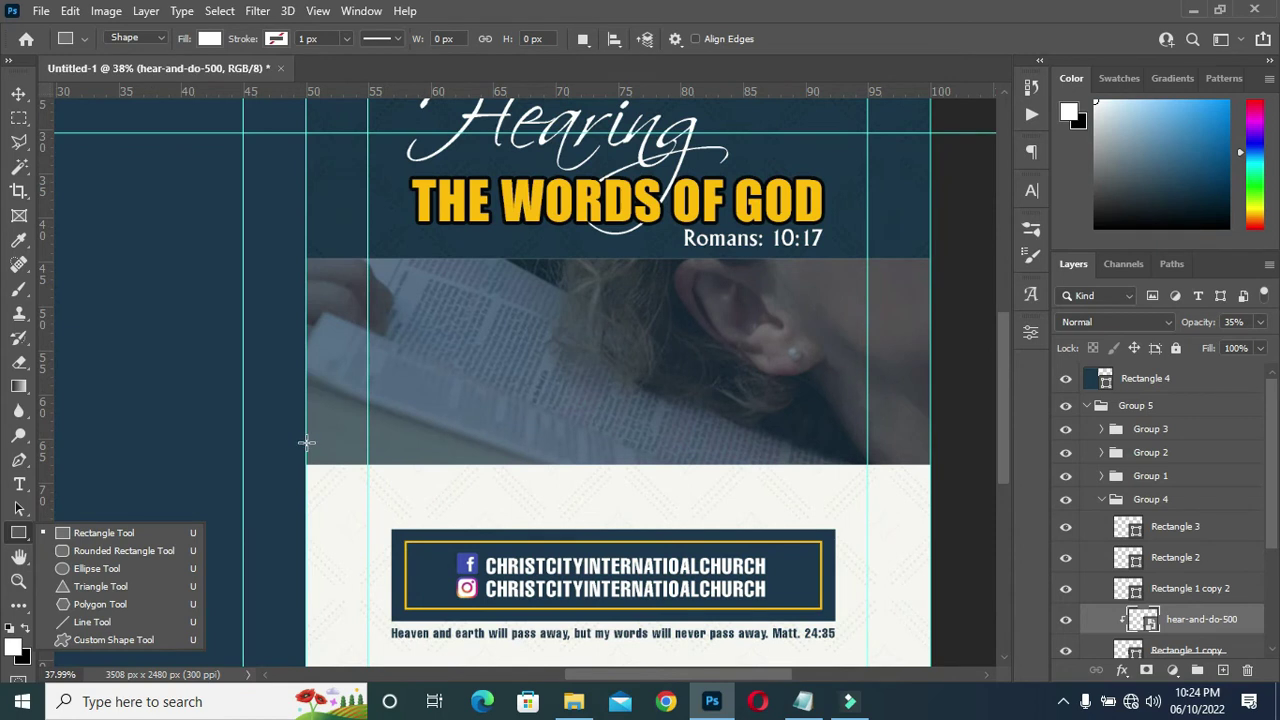
left_click_drag(305, 439, 929, 447)
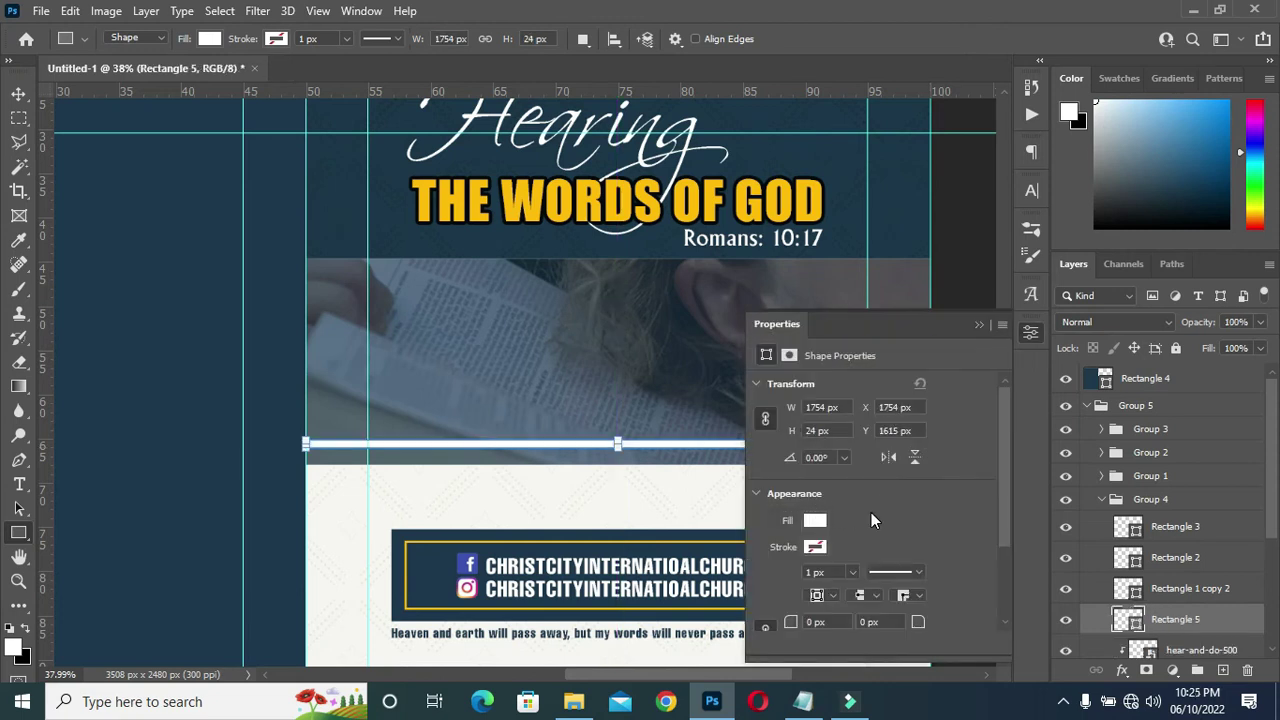
Raise the Group 2 Hearing heading with five Up-arrow nudges.
left_click(979, 325)
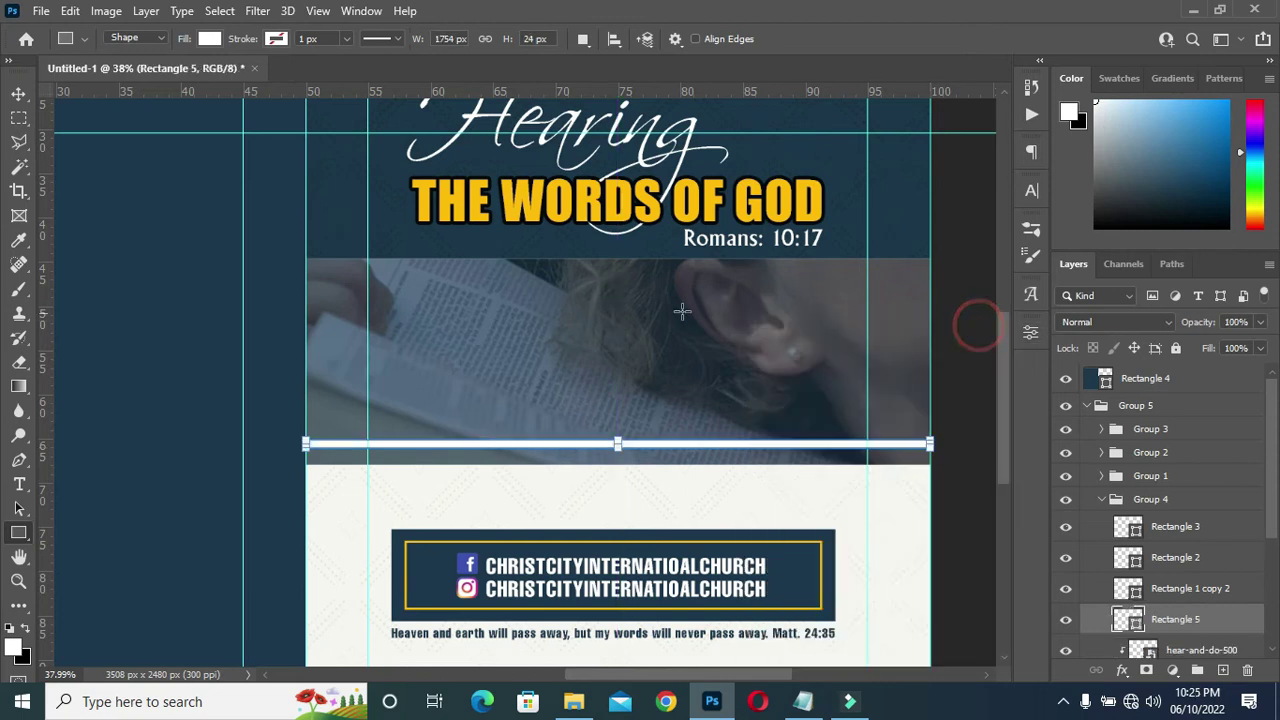
left_click(18, 94)
scroll(625, 335, "down", 2)
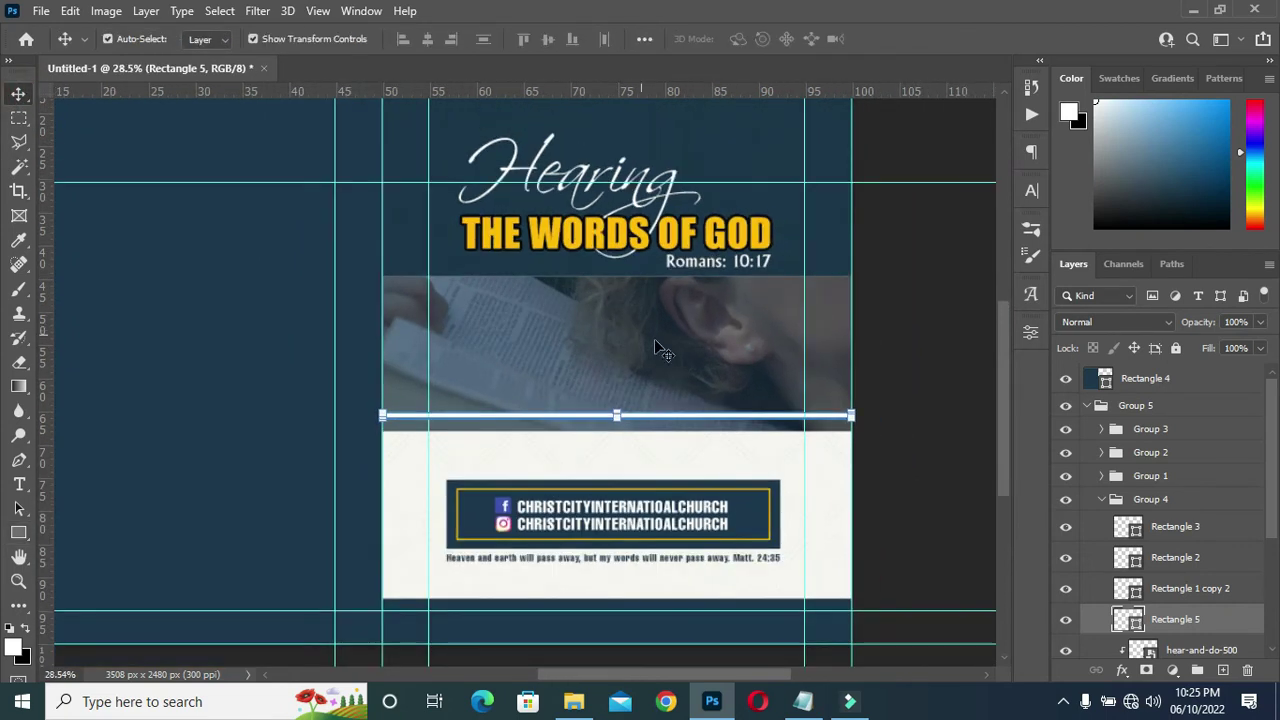
left_click(1158, 455)
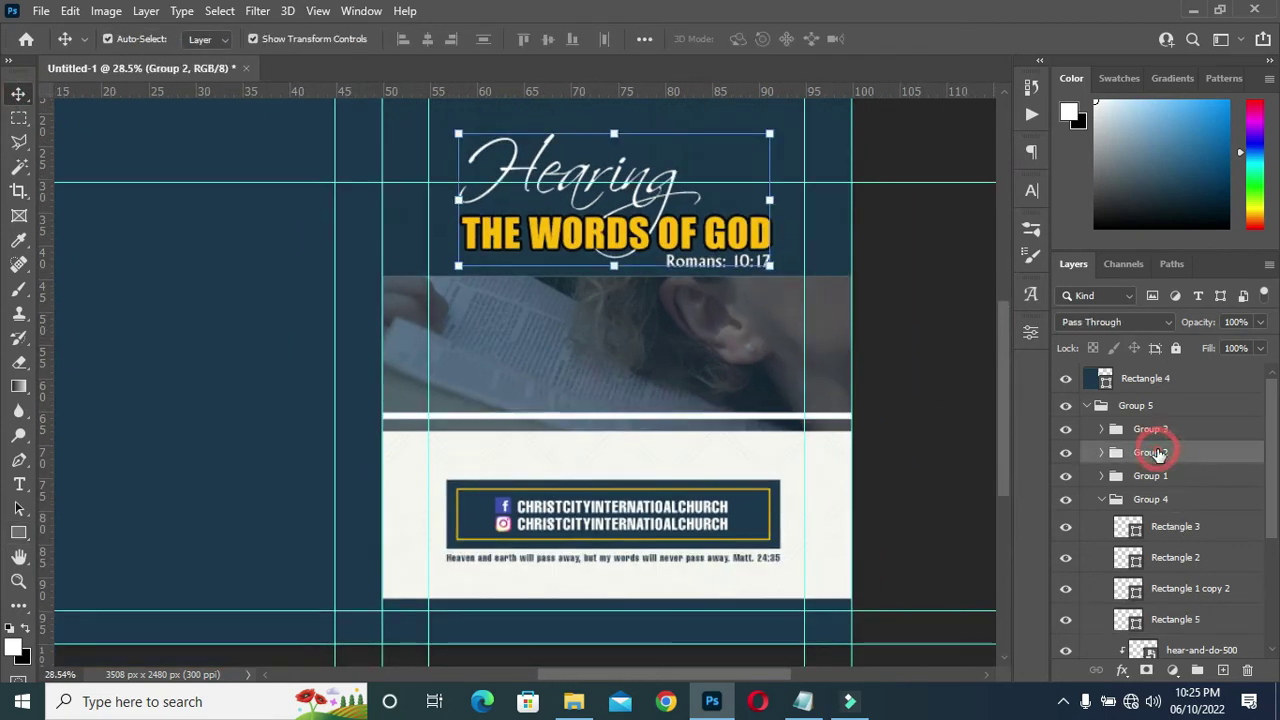
key("Up")
key("Up")
key("Up")
key("Up")
key("Up")
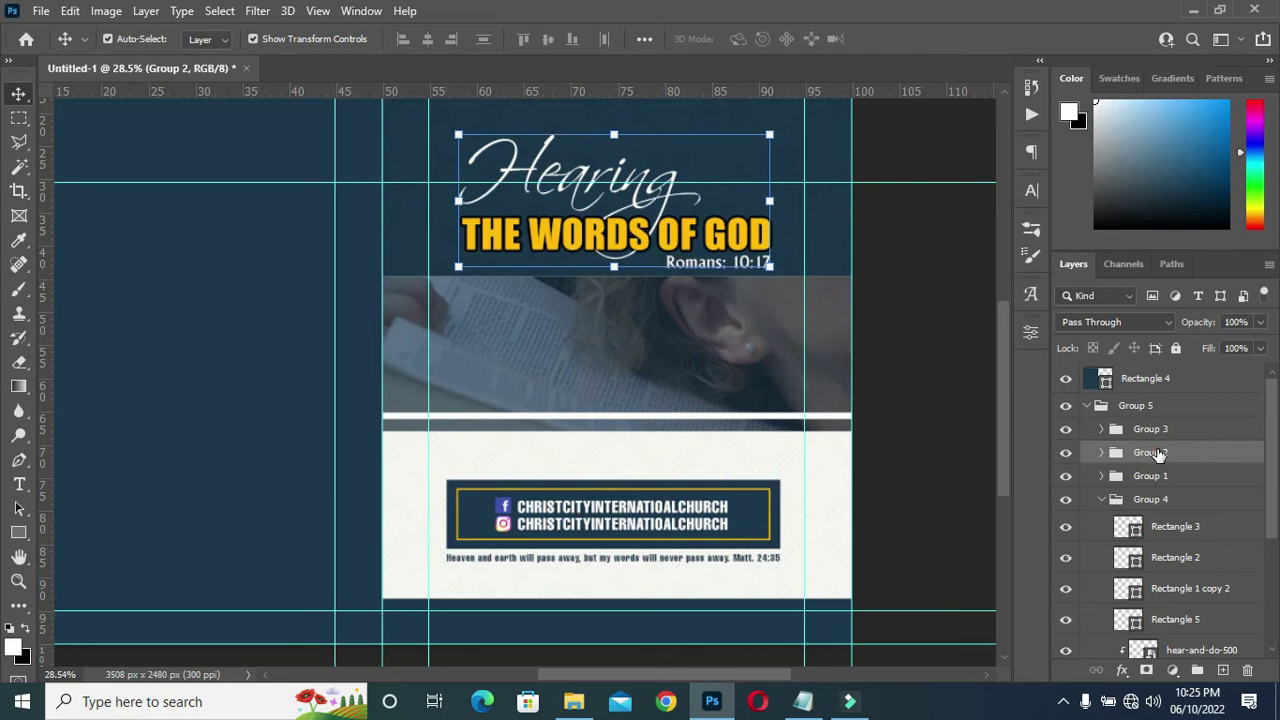
key("Up")
key("Up")
key("Up")
key("Up")
key("Up")
key("Up")
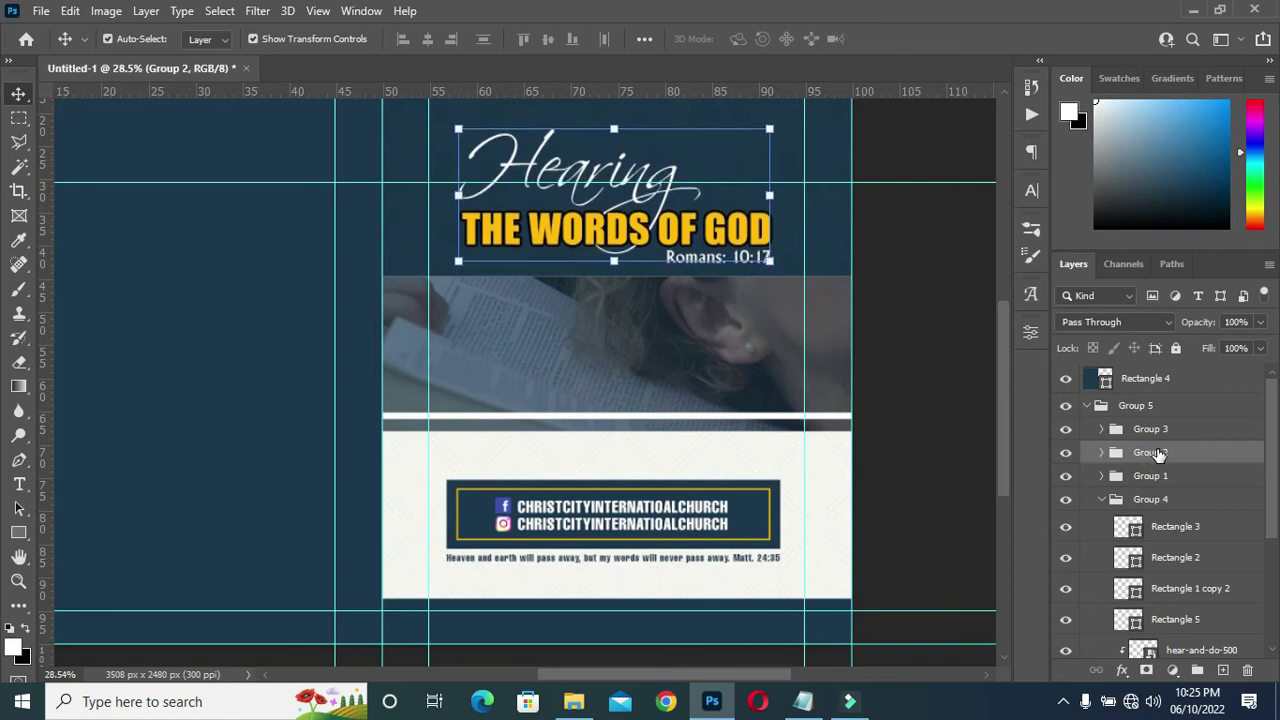
key("Up")
key("Up")
key("Up")
key("Up")
key("Up")
key("Up")
key("Up")
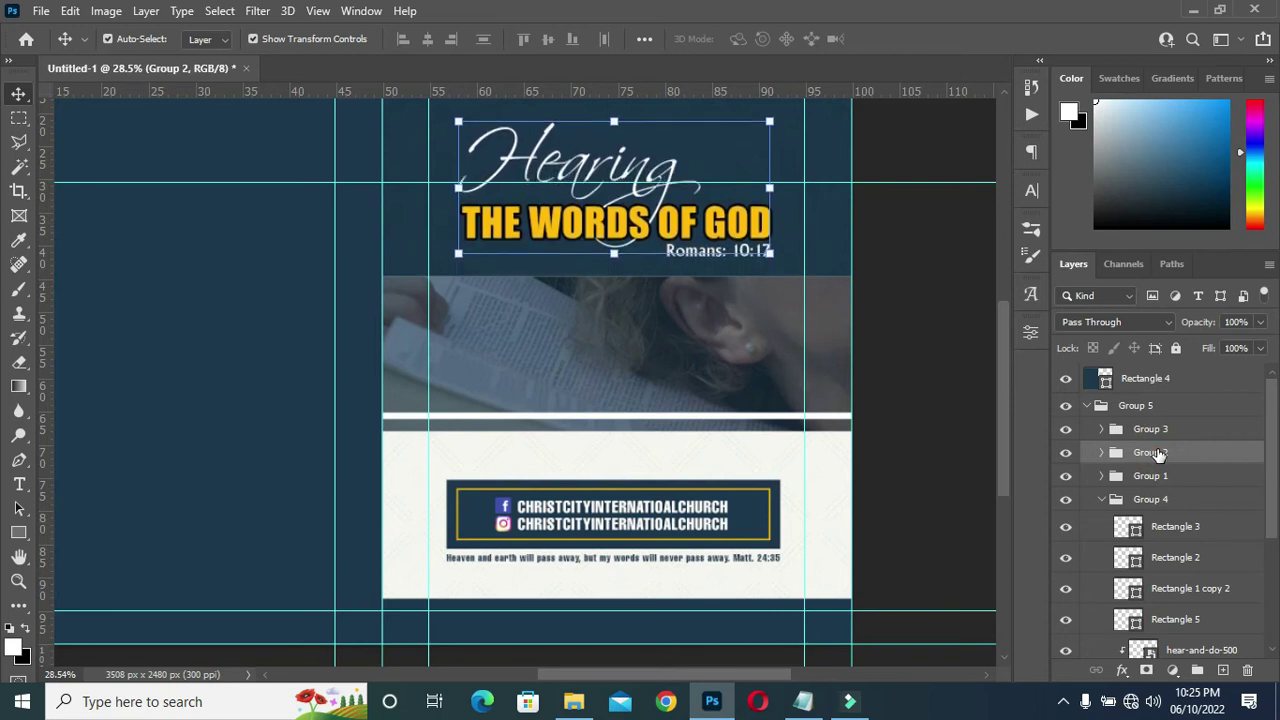
key("Up")
key("Up")
key("Up")
key("Up")
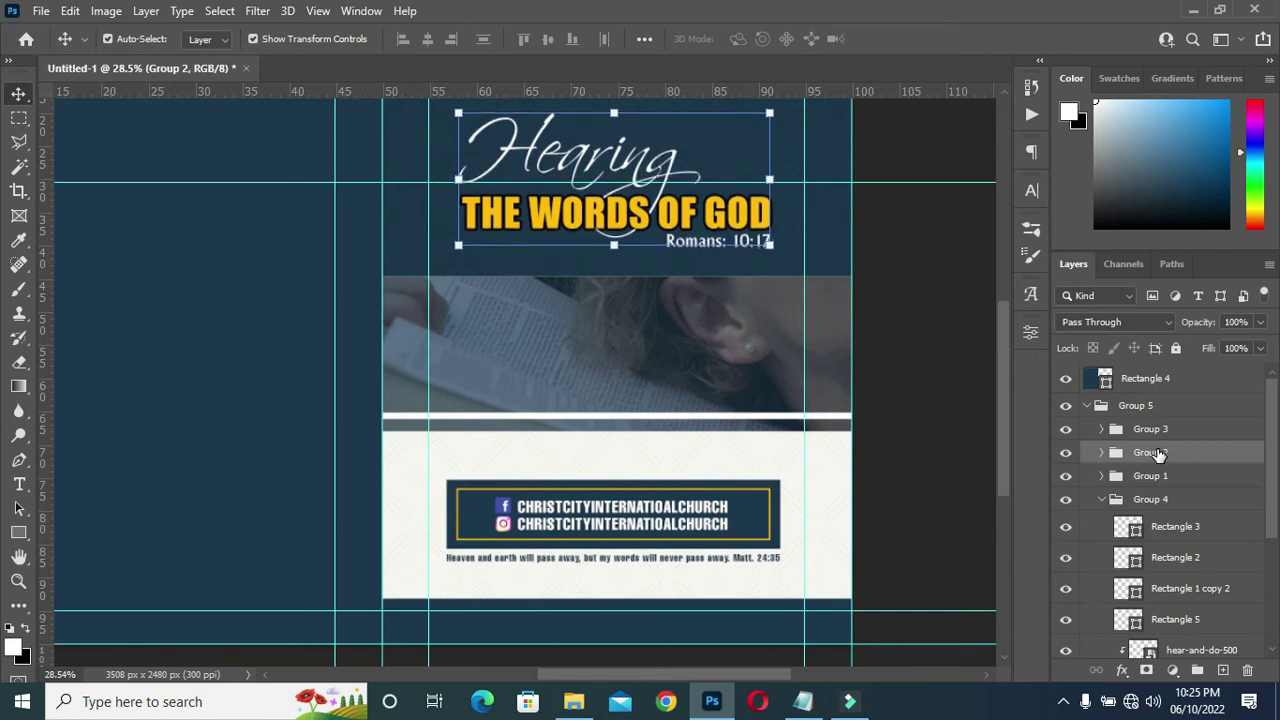
key("Up")
key("Up")
left_click(742, 415)
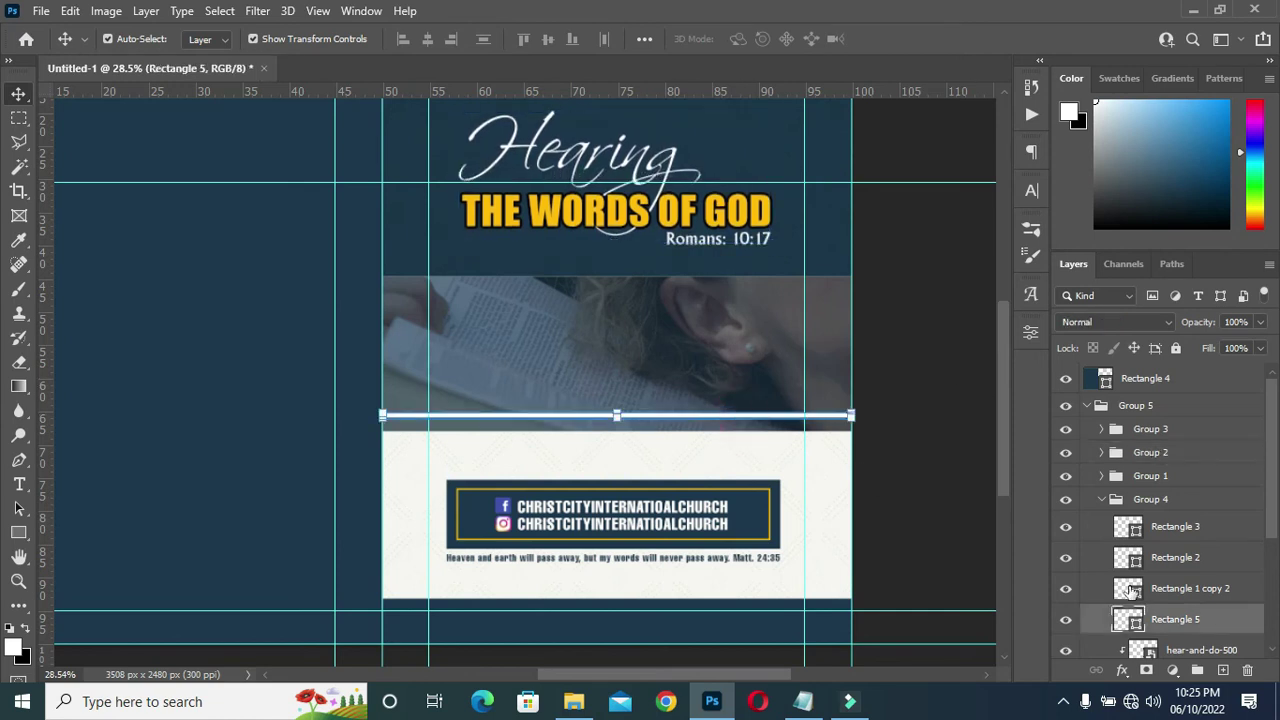
Duplicate the white strip and move one copy up to the photo's top edge.
left_click_drag(1205, 621, 1222, 669)
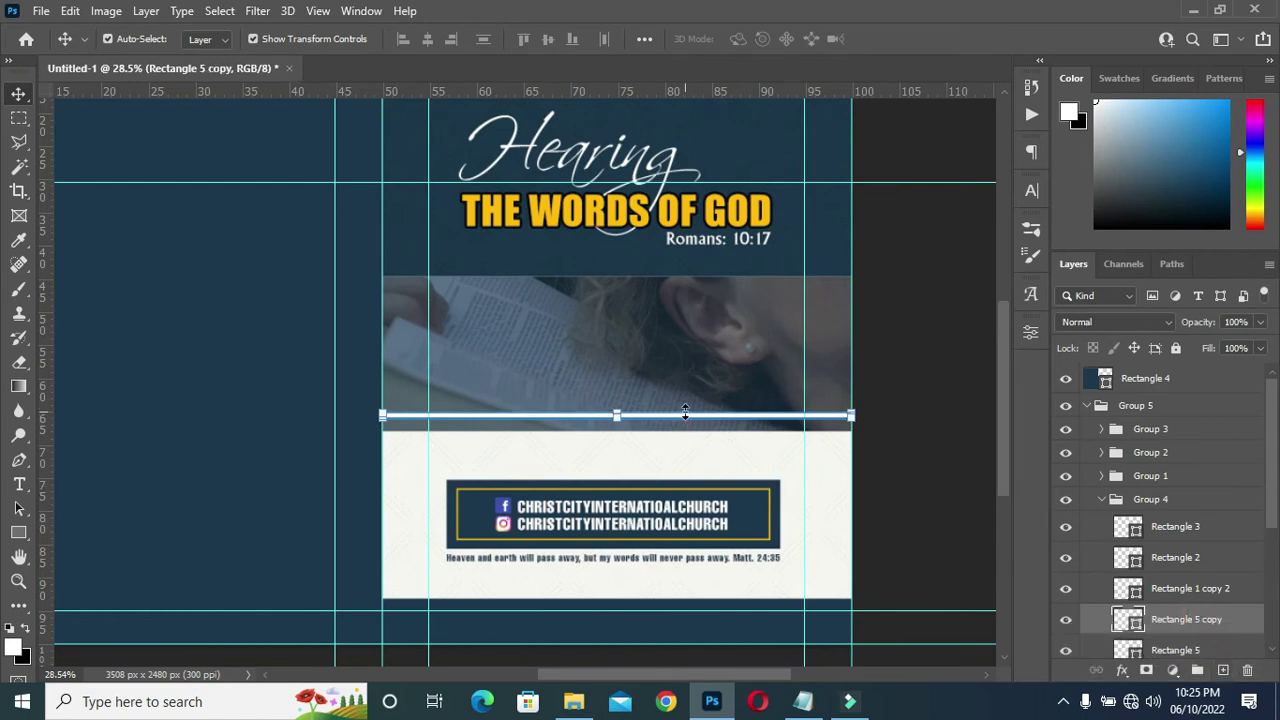
scroll(1145, 560, "down", 2)
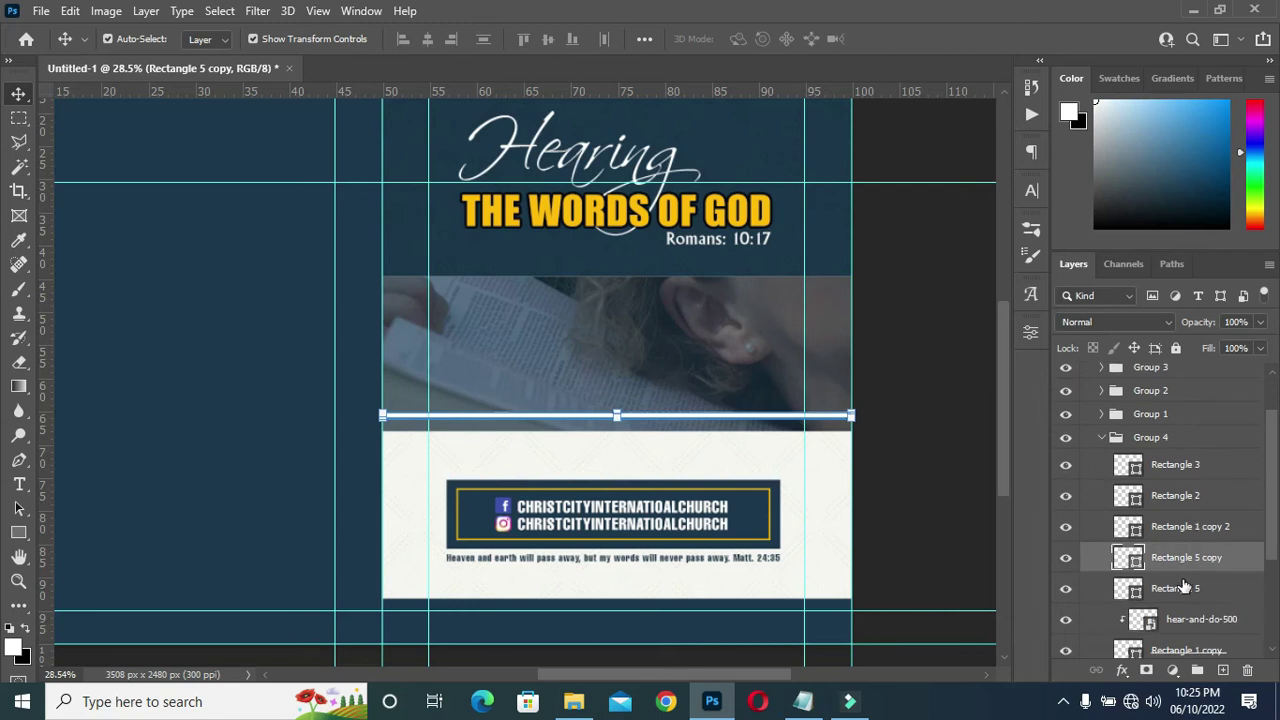
left_click(1183, 590)
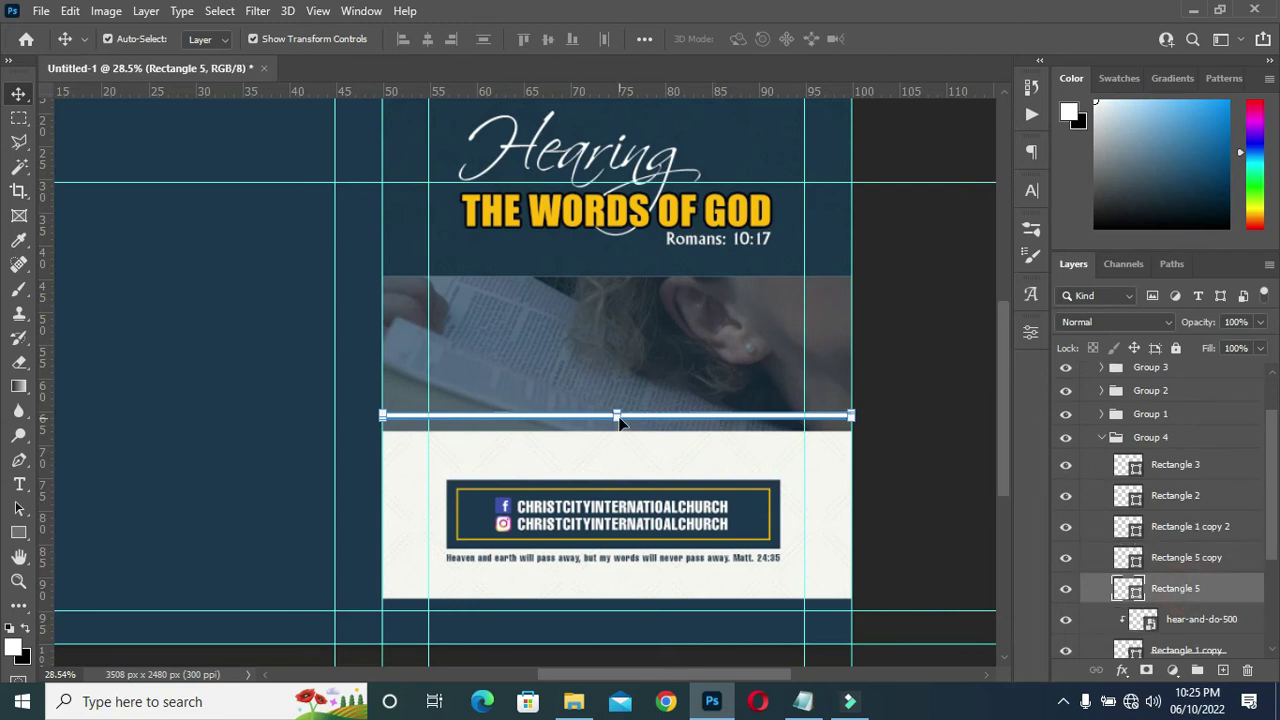
scroll(616, 419, "up", 2)
left_click_drag(616, 410, 646, 196)
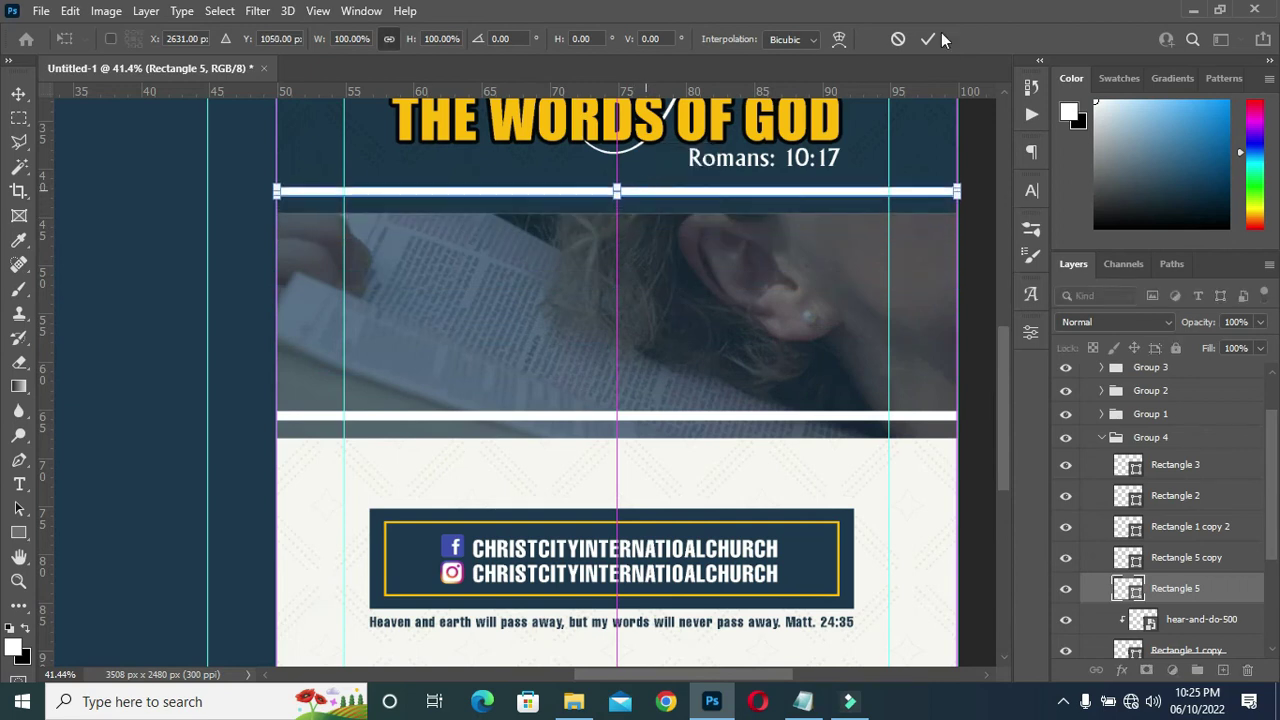
key("Return")
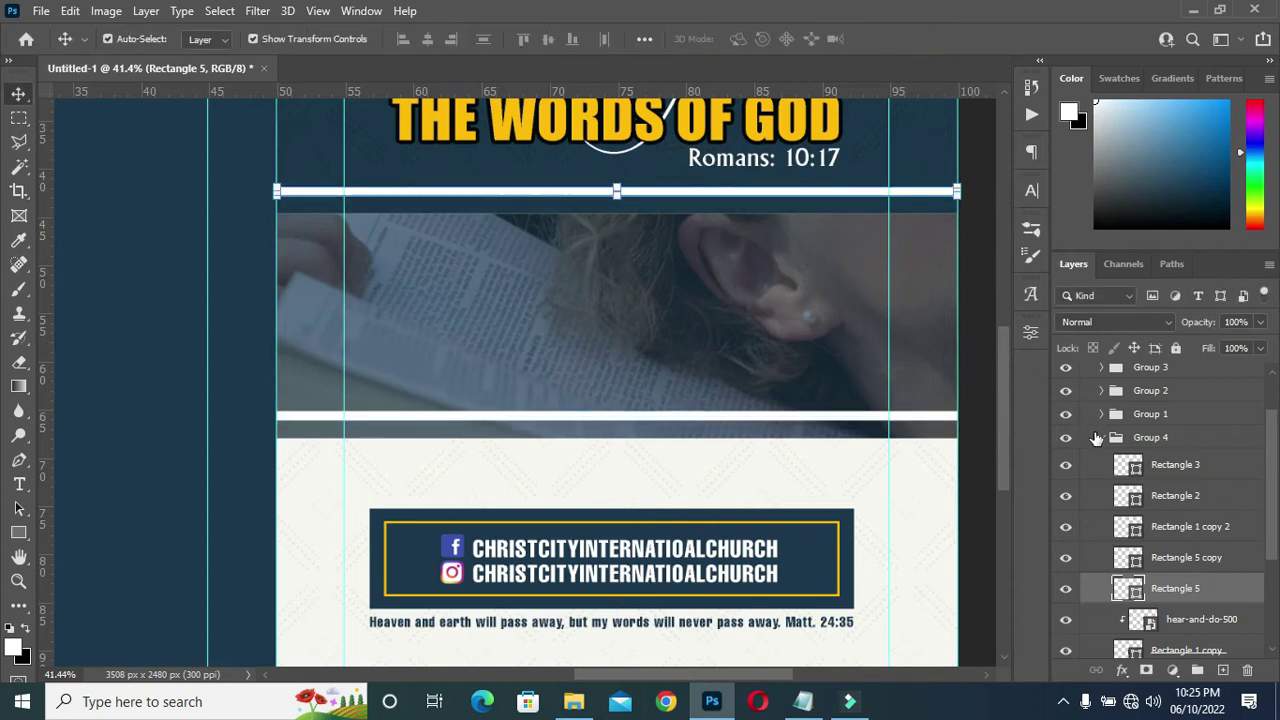
Collapse Group 4 and Group 5 in the Layers panel.
left_click(1096, 438)
left_click(1097, 405)
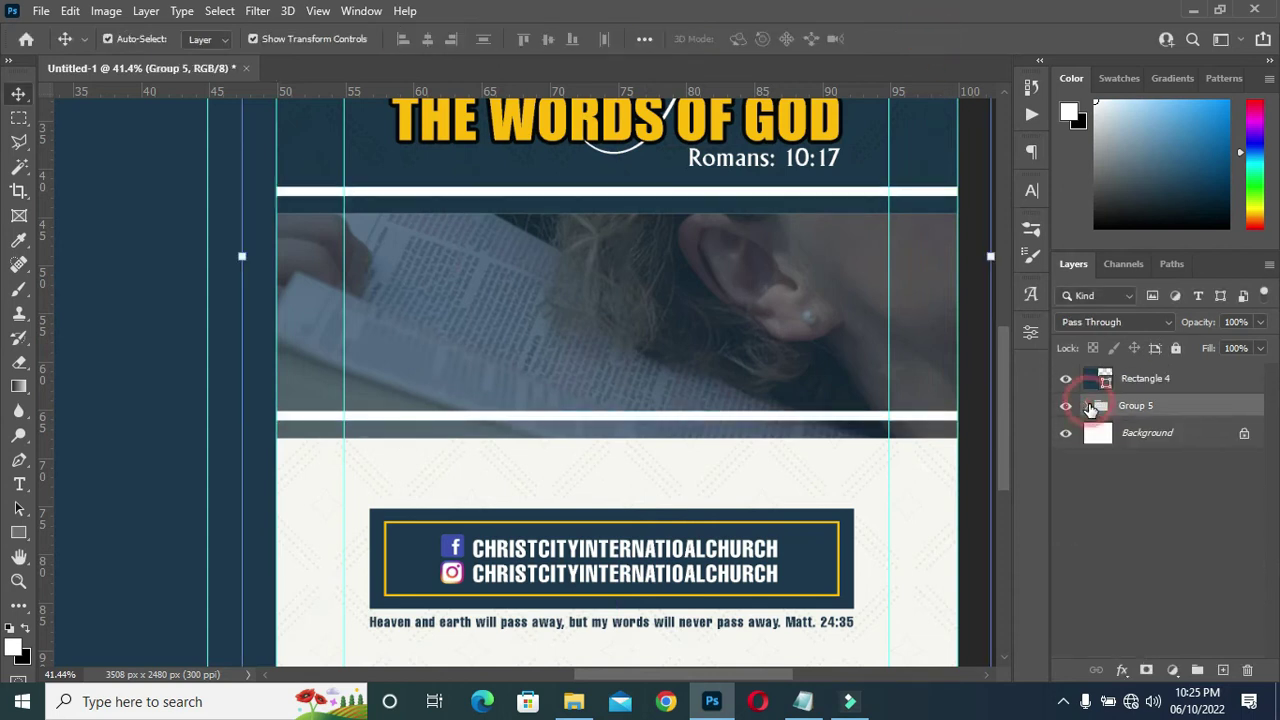
scroll(750, 306, "down", 5)
scroll(350, 375, "up", 2)
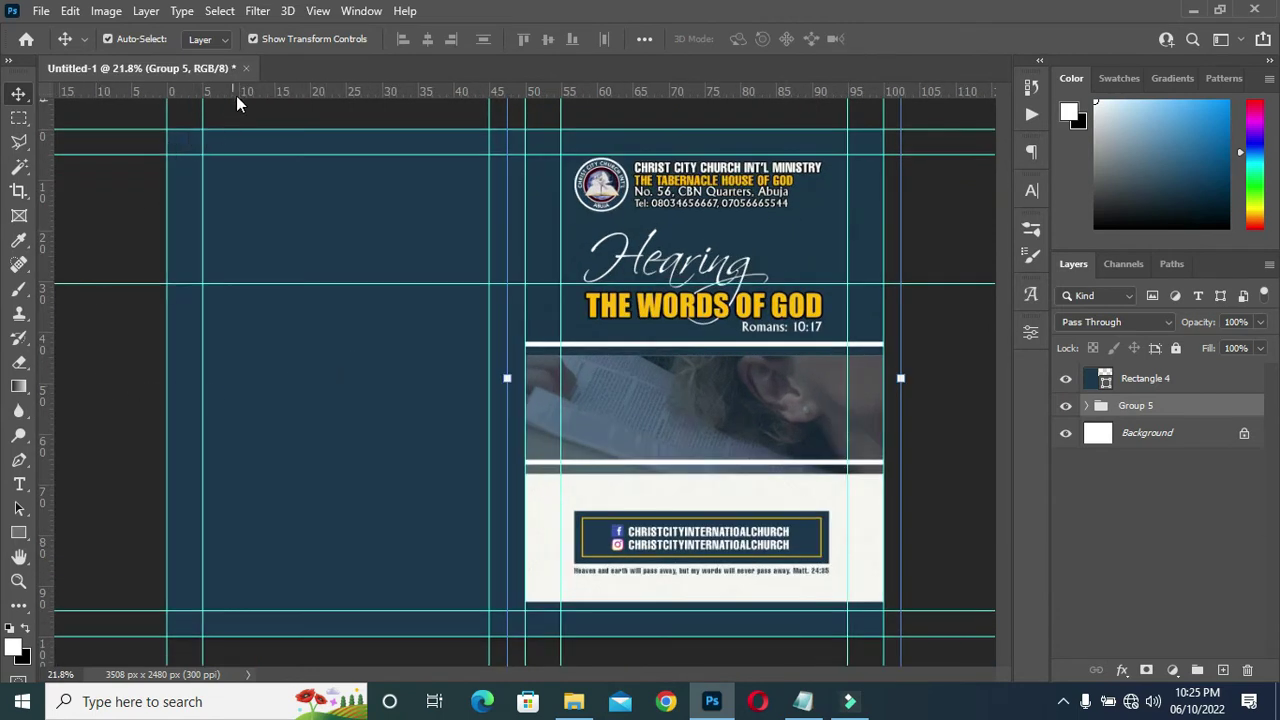
Place horizontal guides on the navy back panel, one at about 30% height.
left_click_drag(228, 92, 253, 465)
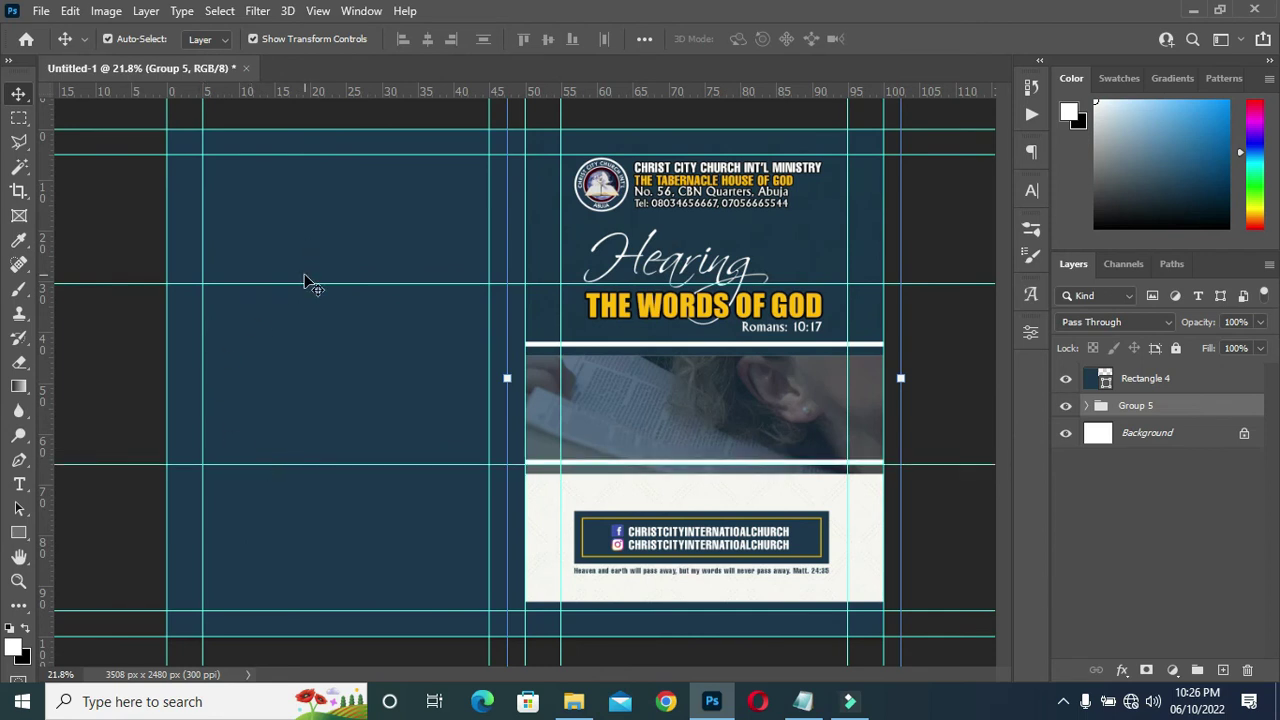
scroll(302, 286, "up", 2)
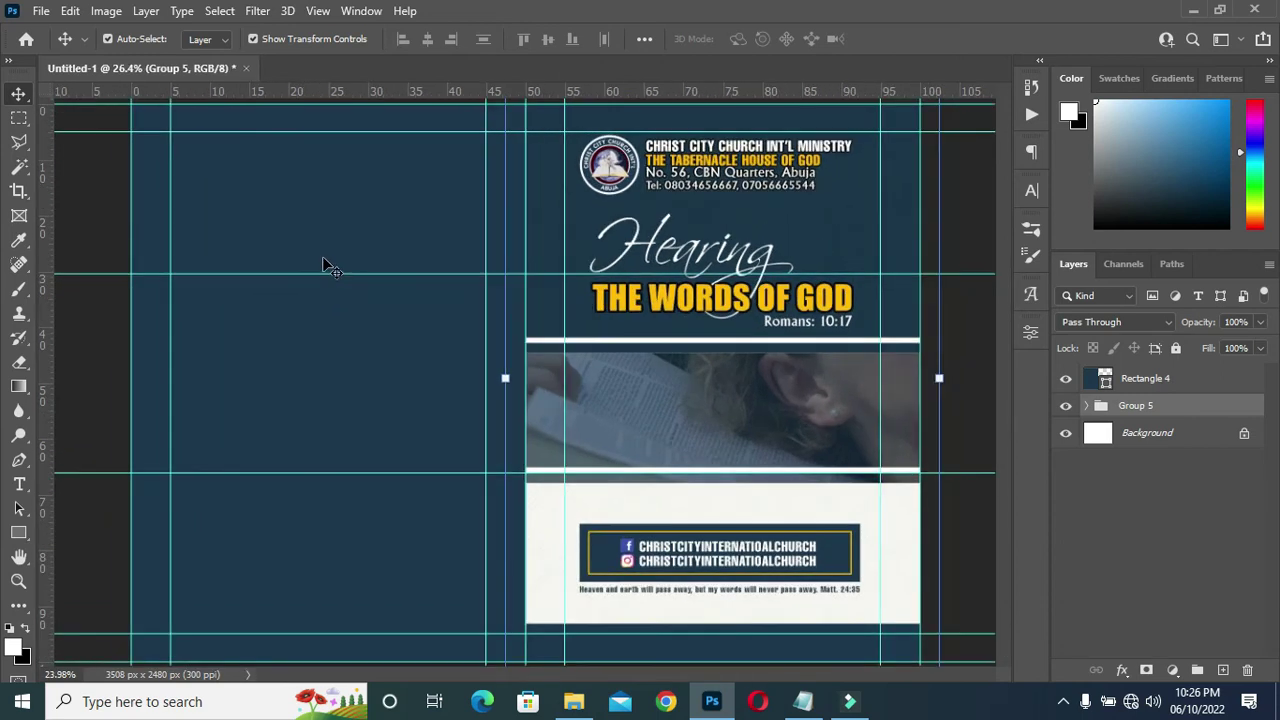
left_click_drag(326, 272, 330, 255)
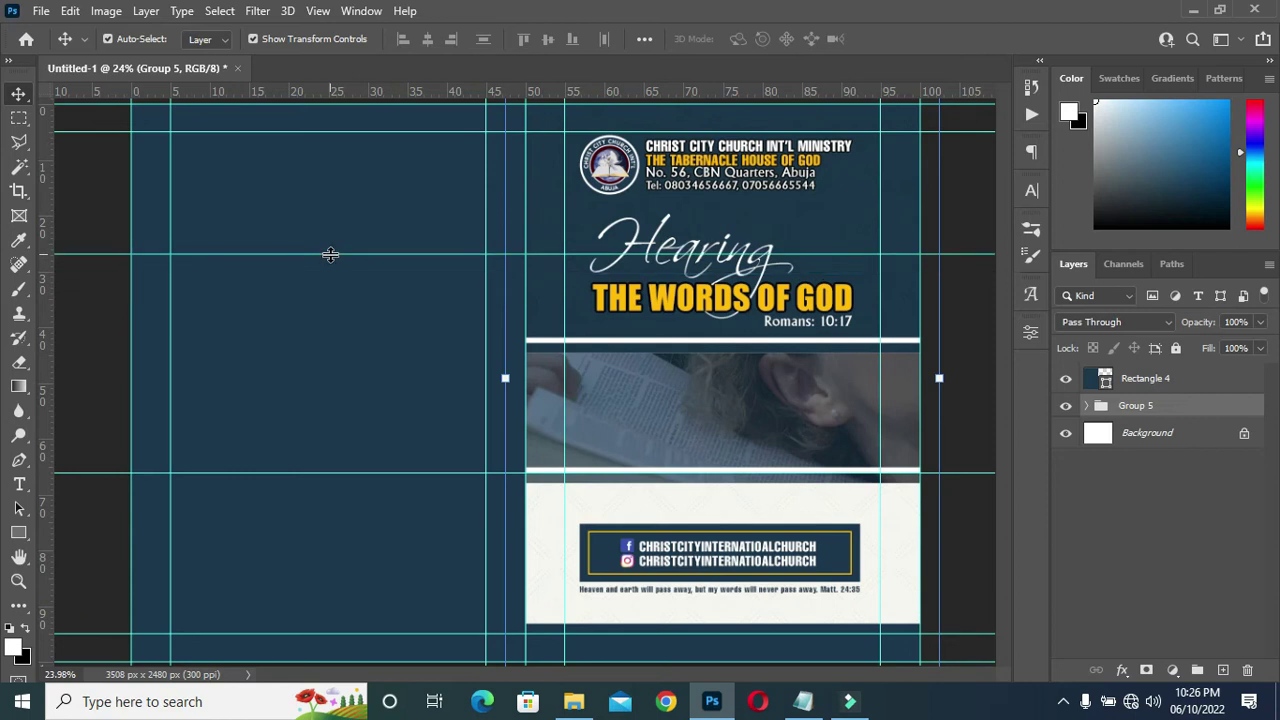
left_click_drag(362, 95, 318, 285)
scroll(355, 285, "up", 2)
Add a lower horizontal guide at about 70% of the back panel's height.
left_click_drag(355, 97, 347, 531)
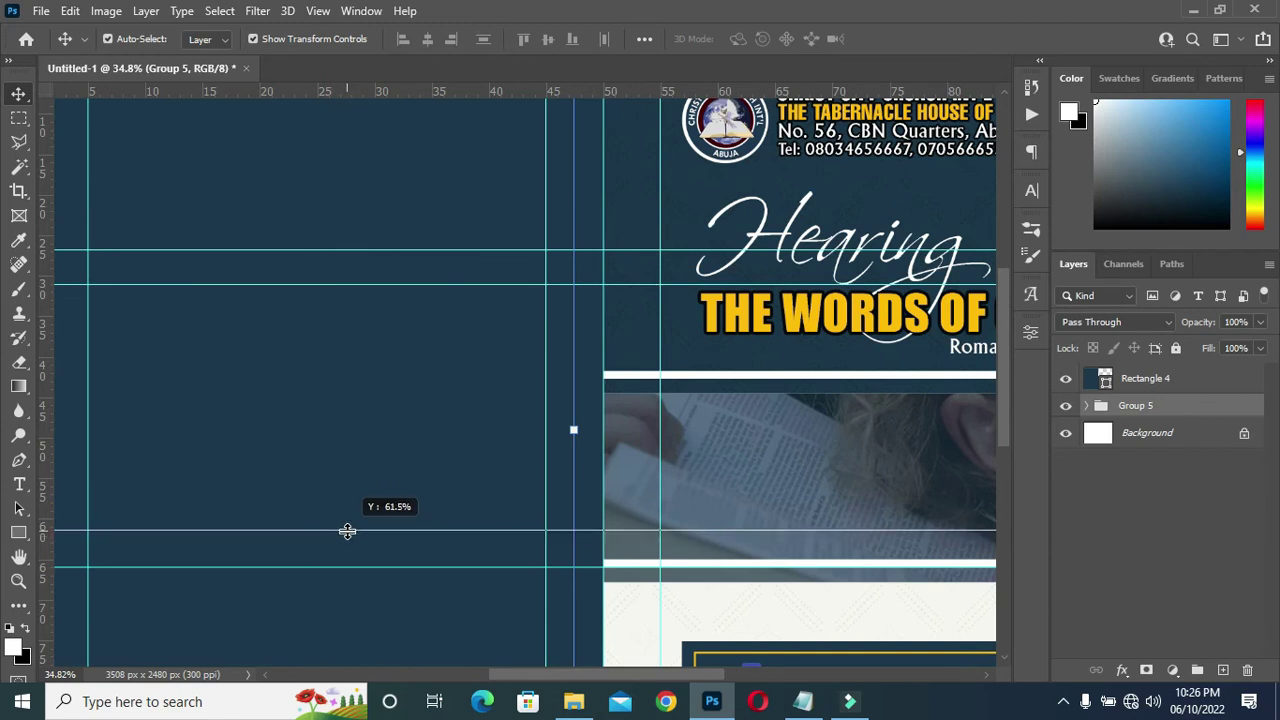
left_click_drag(347, 531, 340, 601)
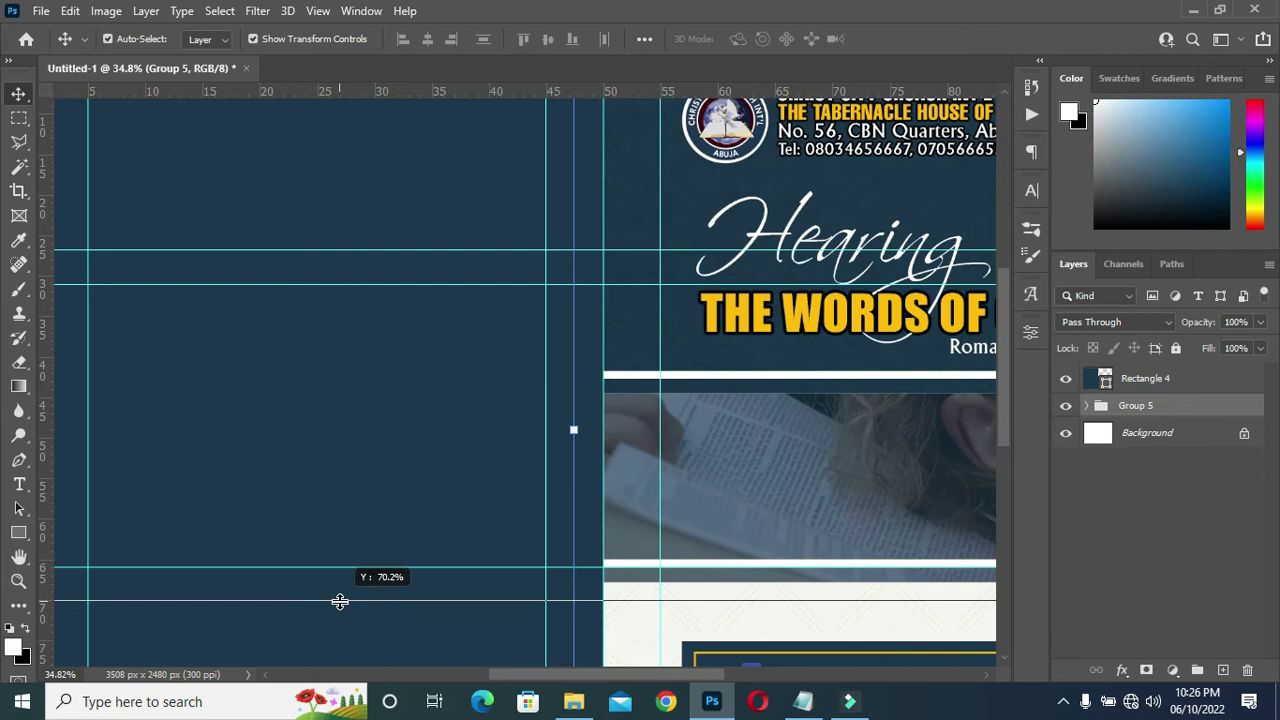
left_click_drag(340, 601, 340, 601)
scroll(384, 414, "down", 3)
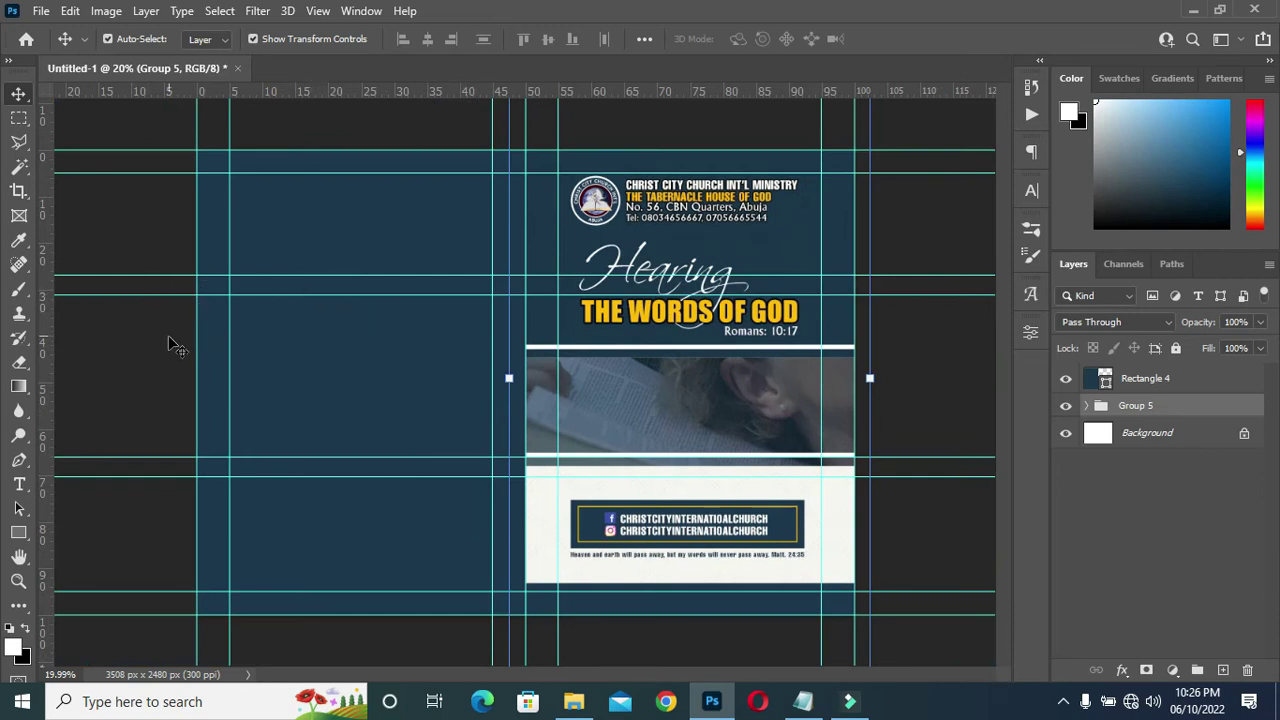
scroll(175, 325, "up", 2)
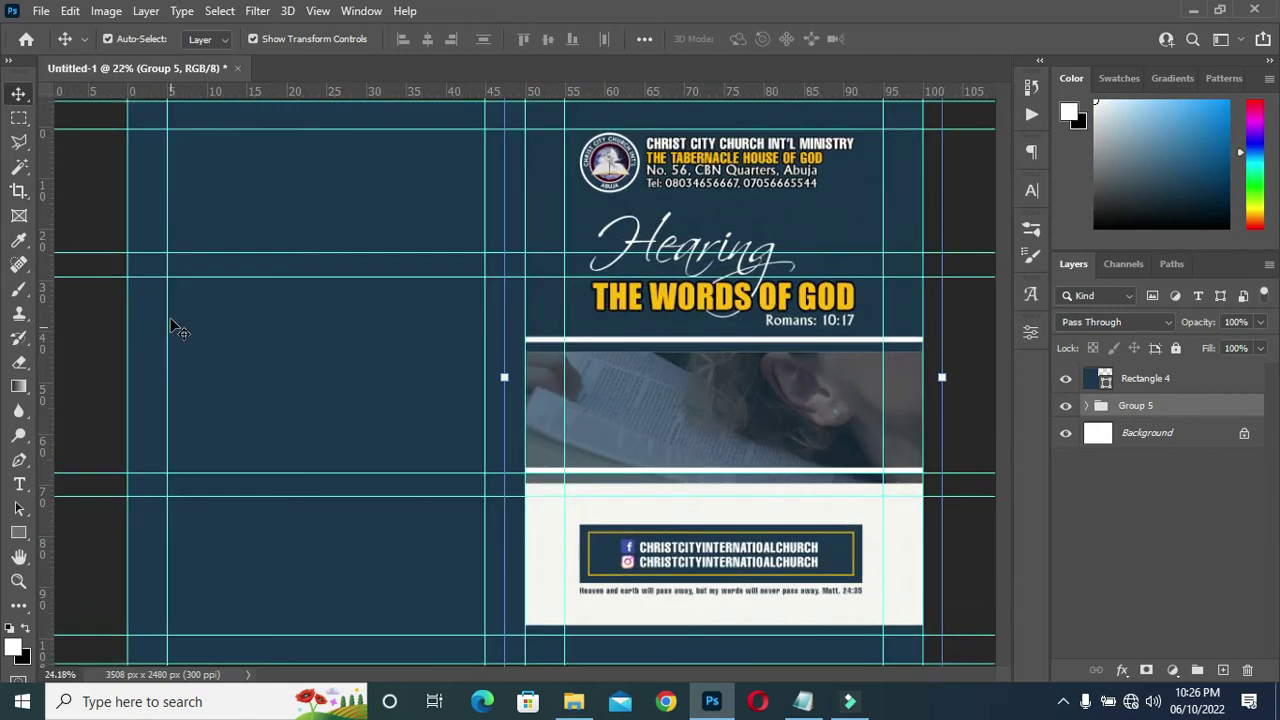
scroll(503, 240, "down", 1)
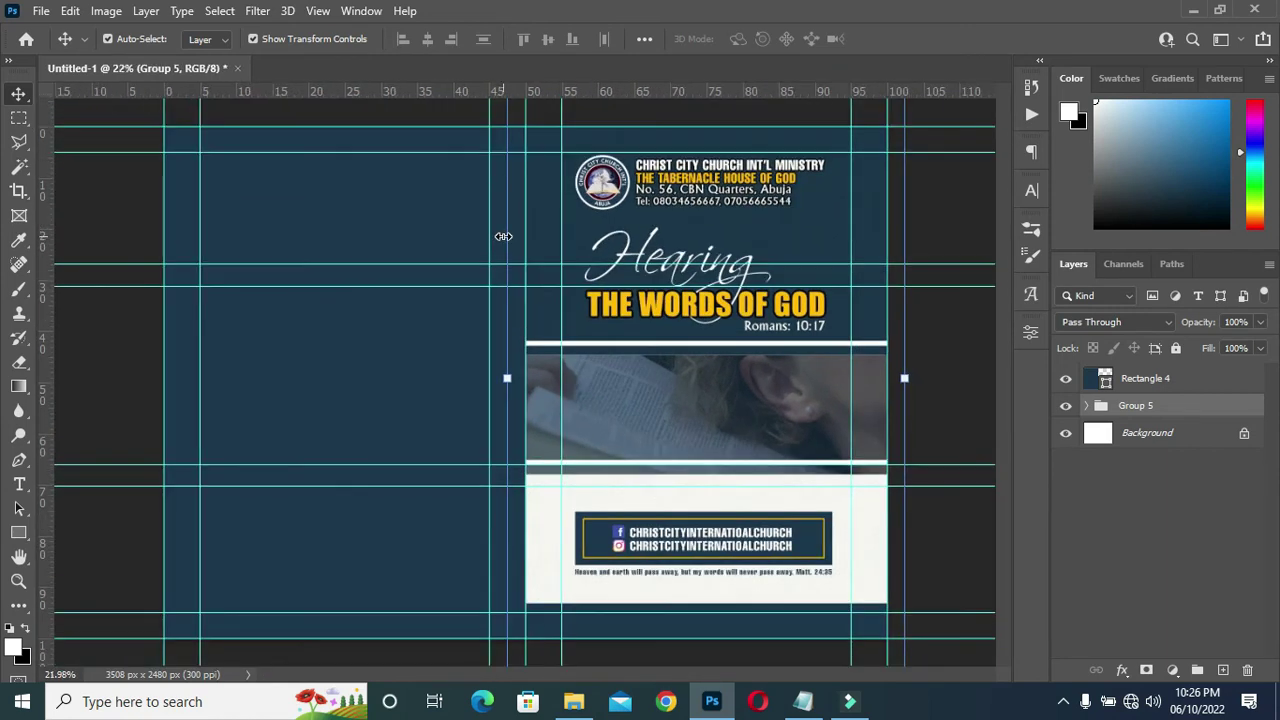
scroll(253, 263, "up", 1)
scroll(317, 251, "up", 1)
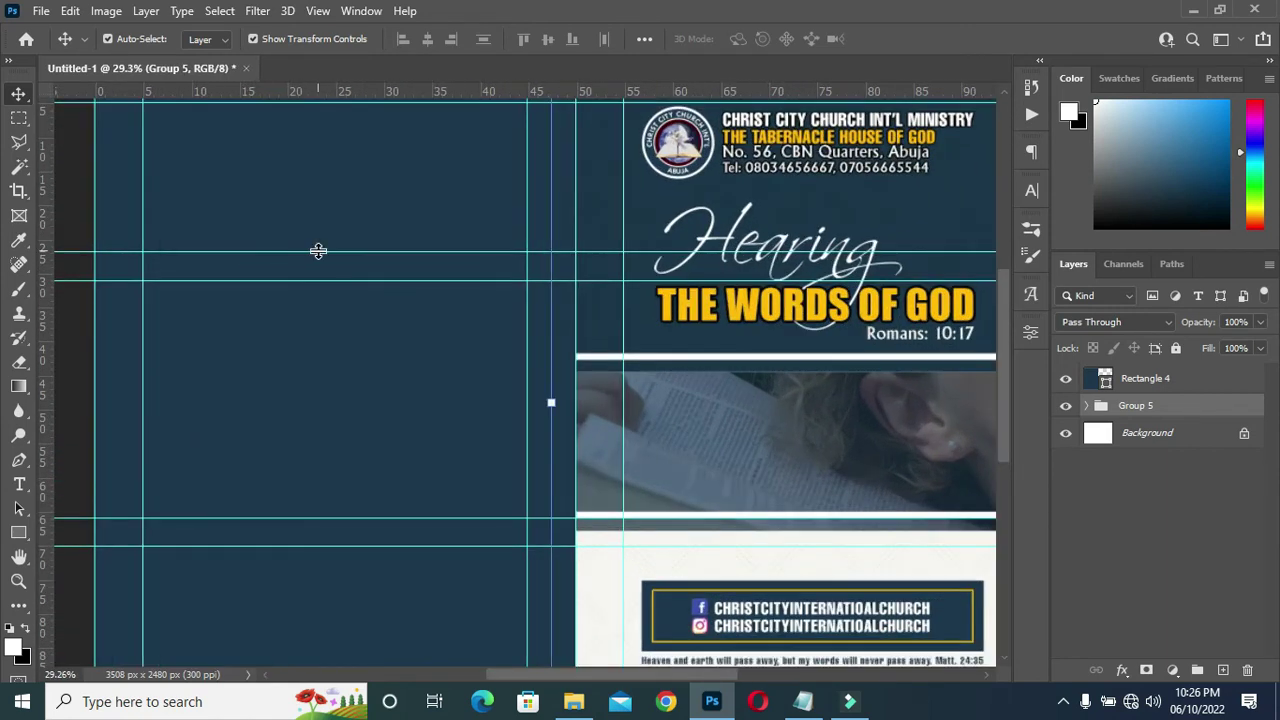
left_click(18, 461)
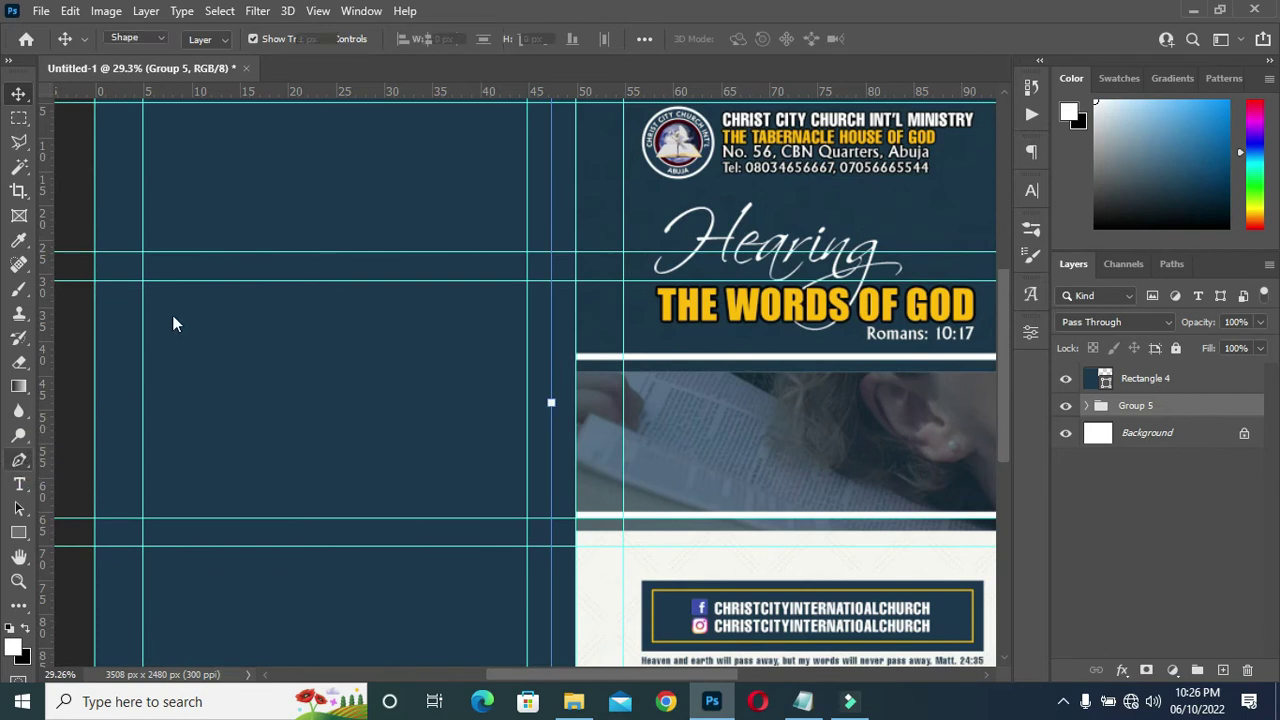
Choose the Pen Tool and add a vertical guide through the back panel's centre.
right_click(19, 461)
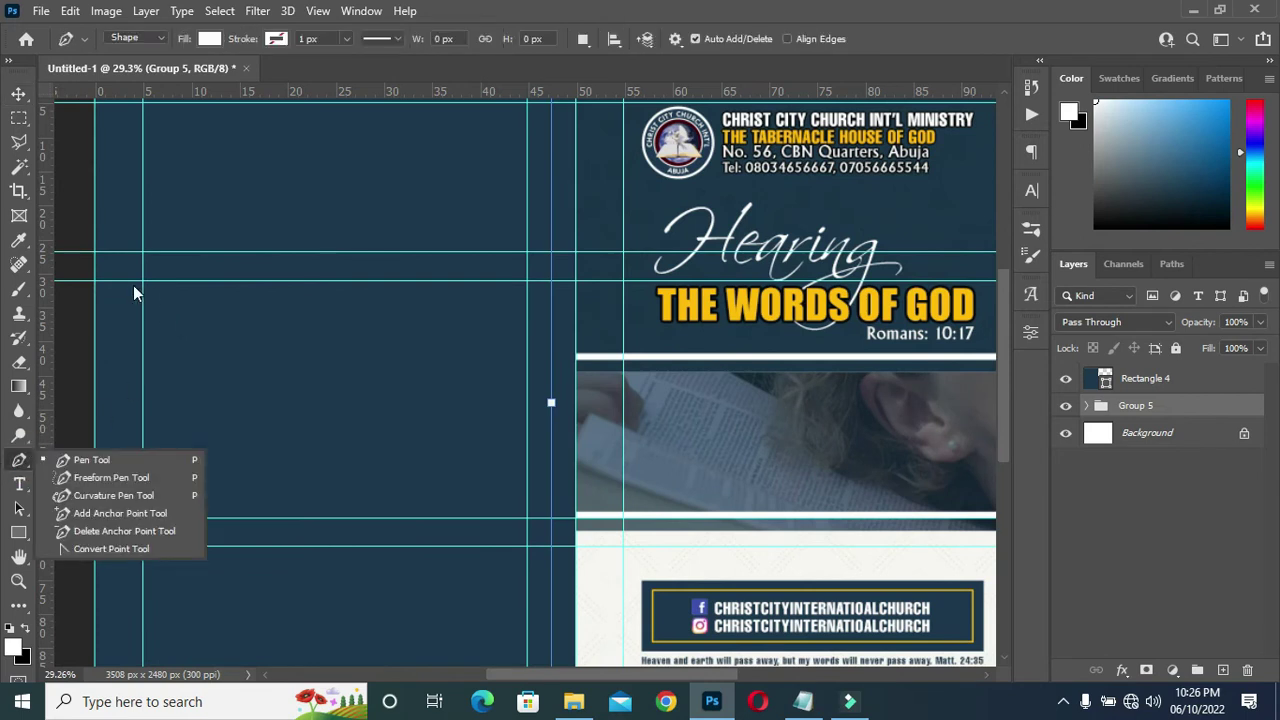
left_click(88, 460)
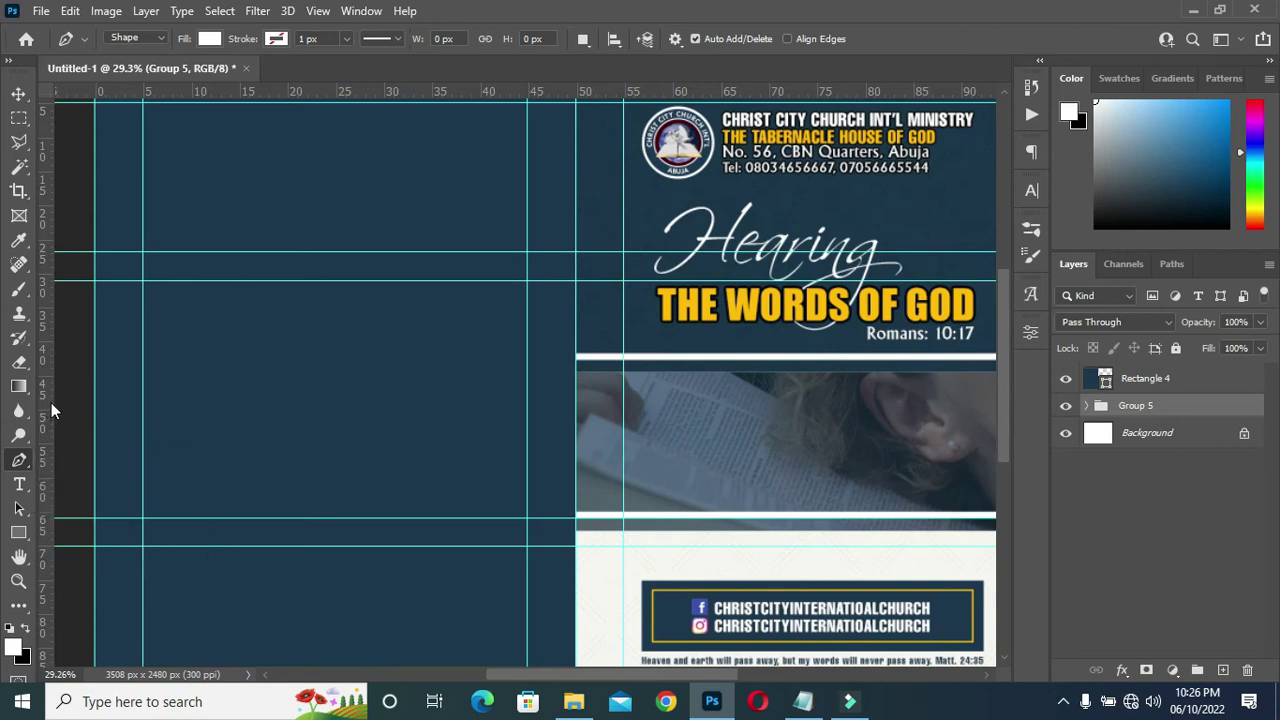
left_click_drag(49, 399, 336, 403)
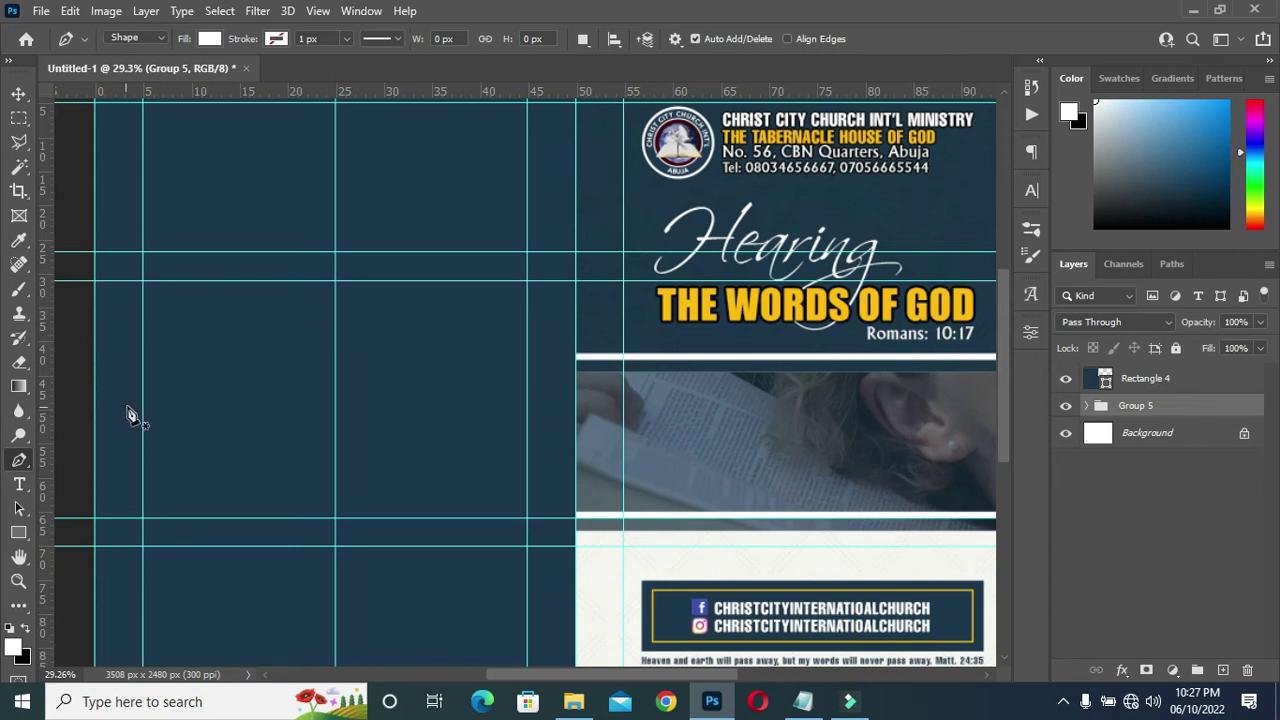
Draw the banner's top edge arching up to a sharp point at the centre.
left_click(95, 281)
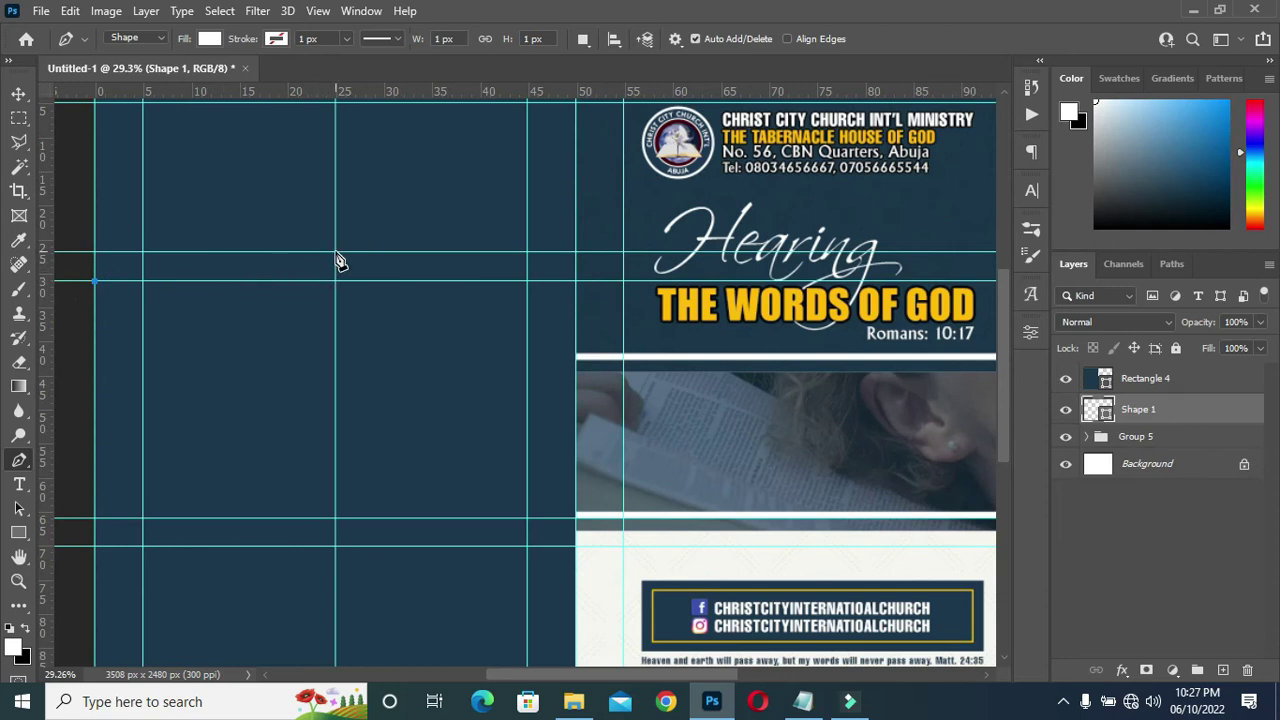
scroll(340, 262, "up", 1)
left_click_drag(336, 253, 423, 195)
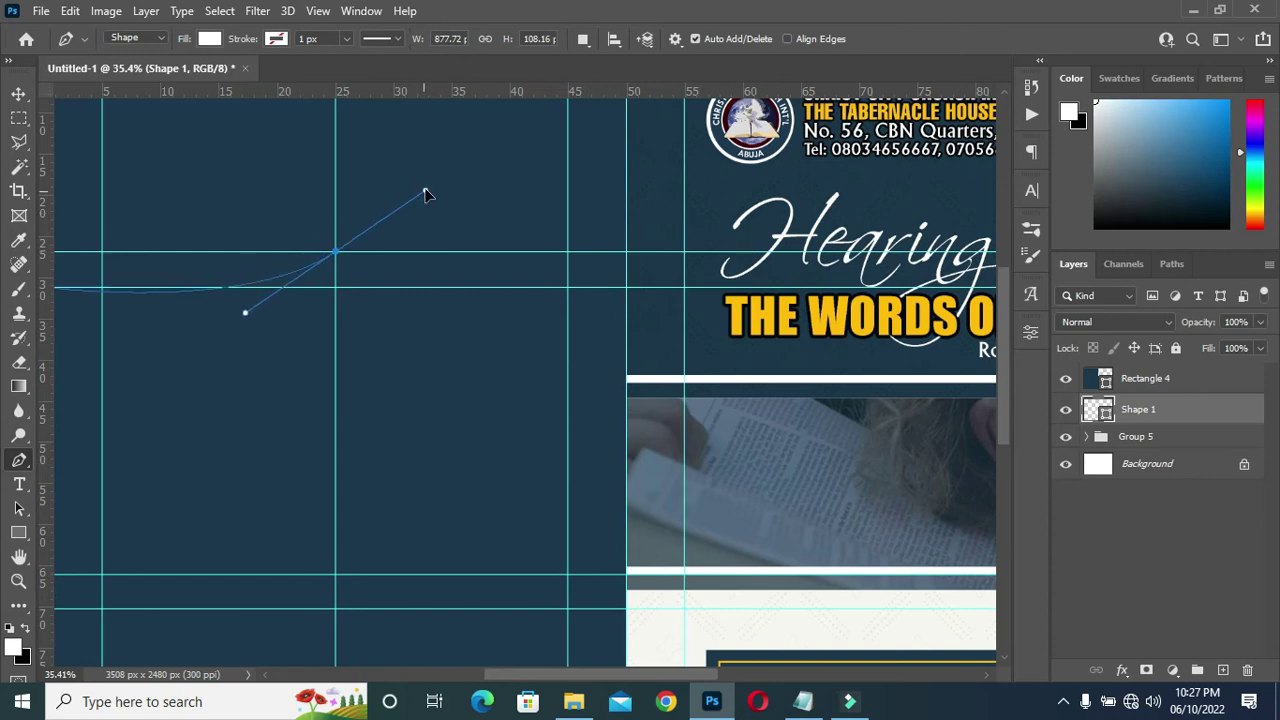
left_click_drag(425, 193, 425, 191)
left_click_drag(246, 315, 283, 308)
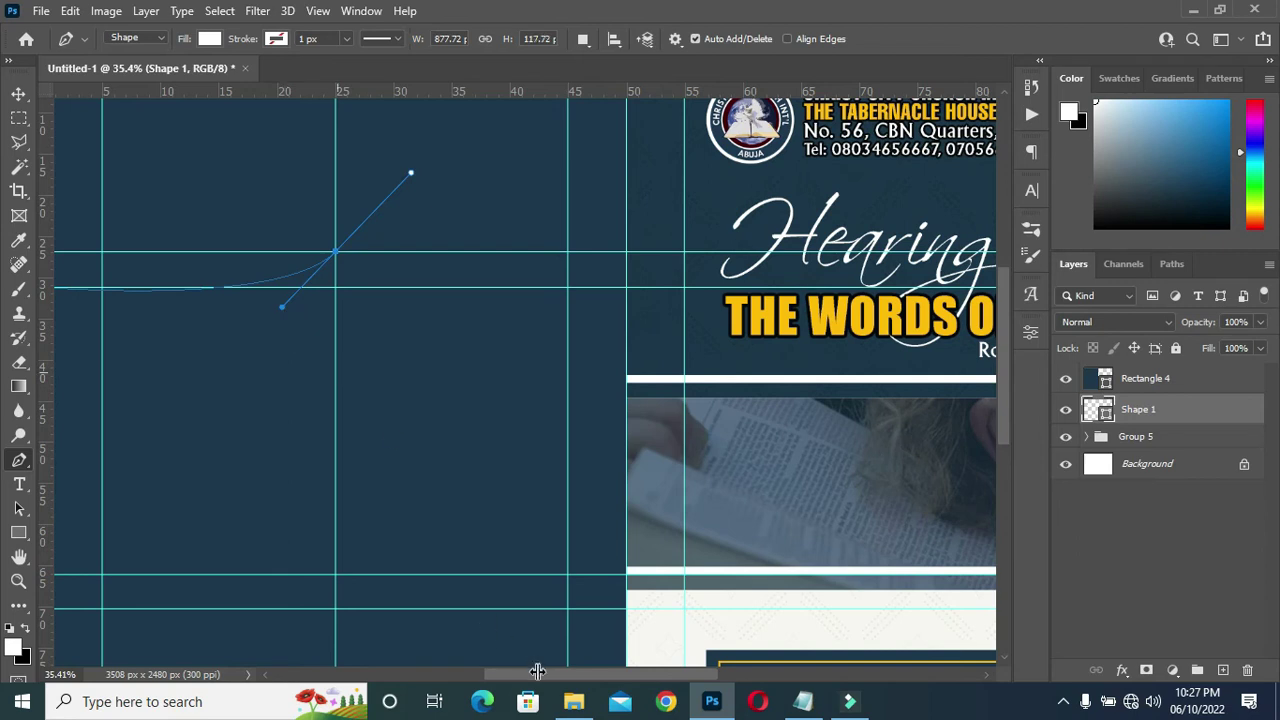
left_click_drag(537, 673, 509, 680)
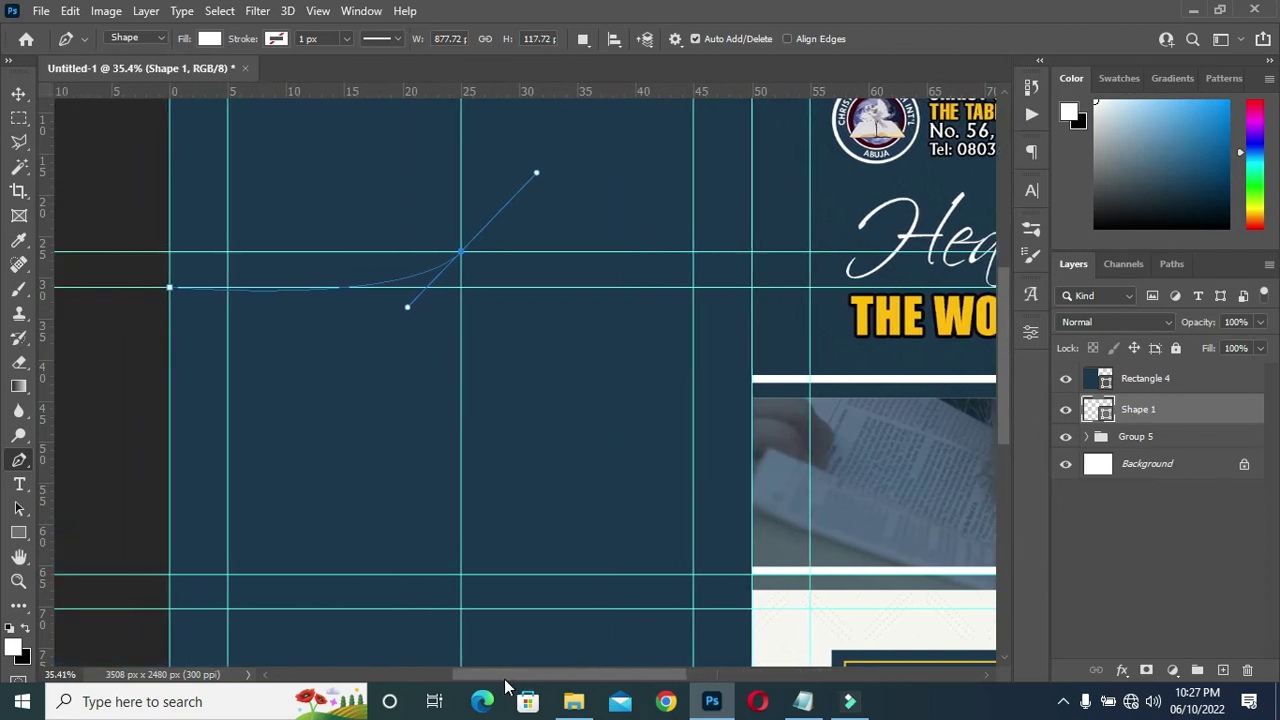
left_click_drag(409, 309, 407, 306)
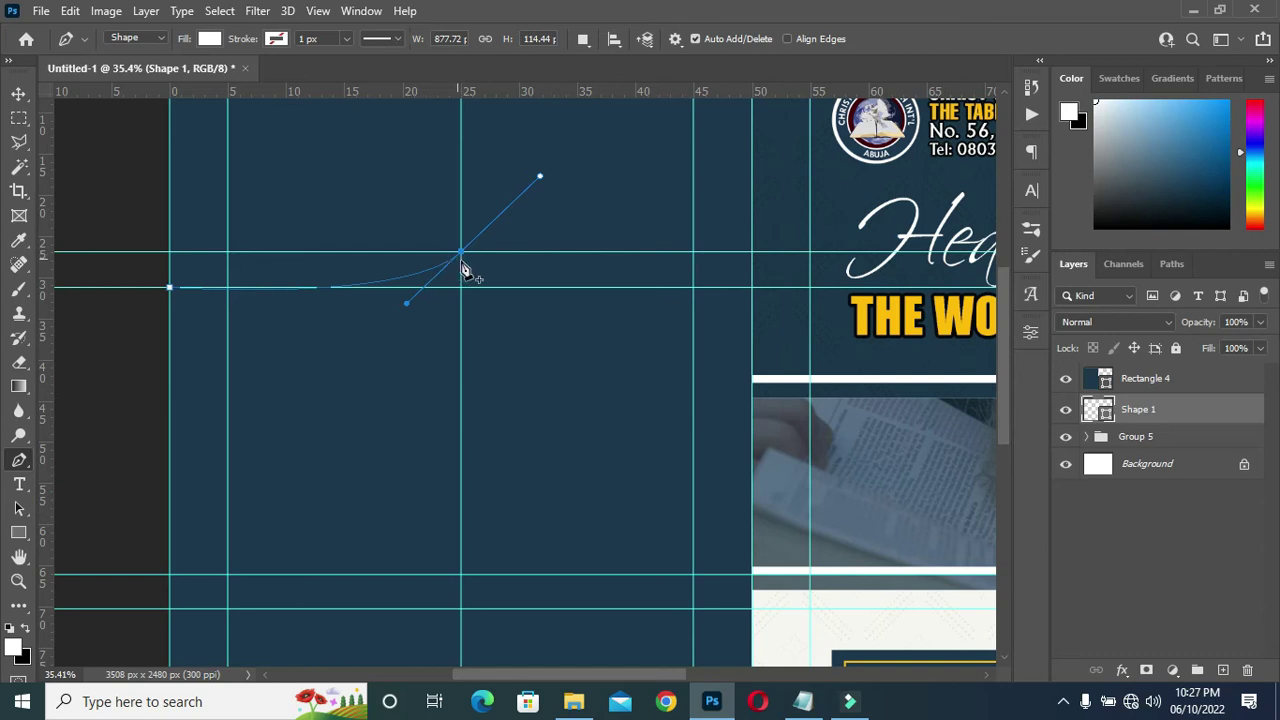
left_click(462, 254)
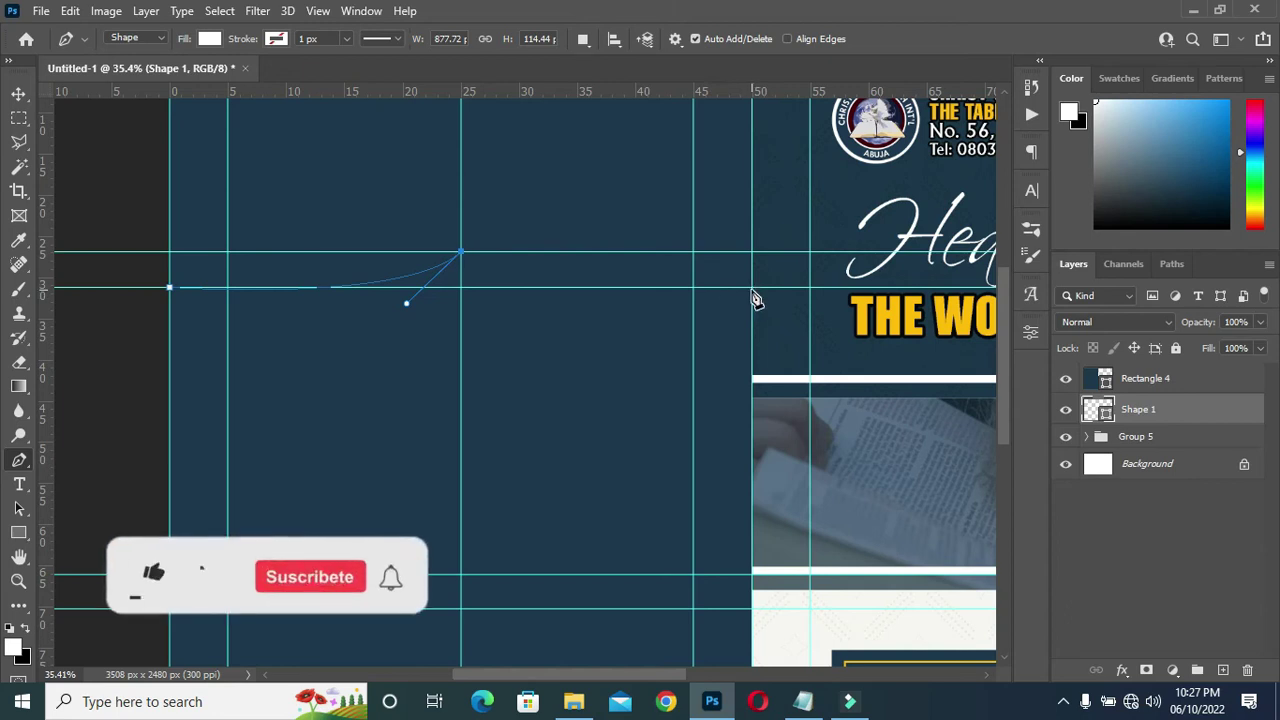
left_click_drag(752, 287, 930, 265)
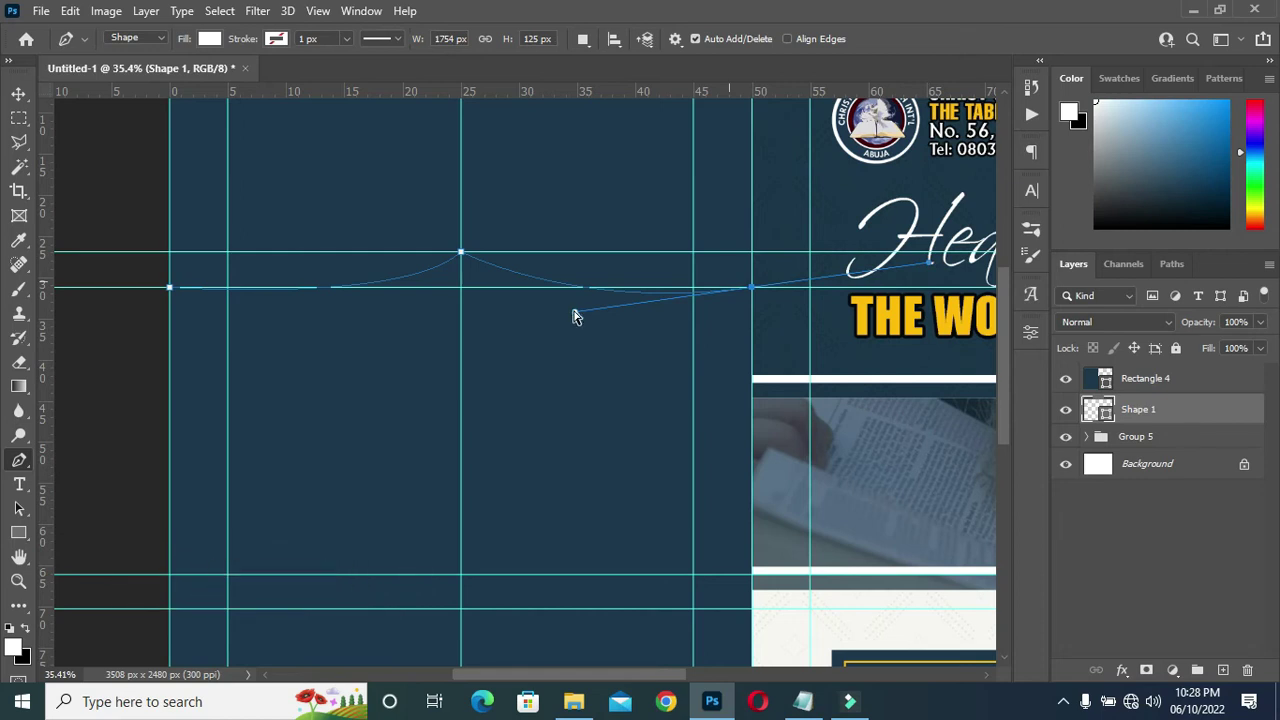
left_click_drag(575, 315, 485, 299)
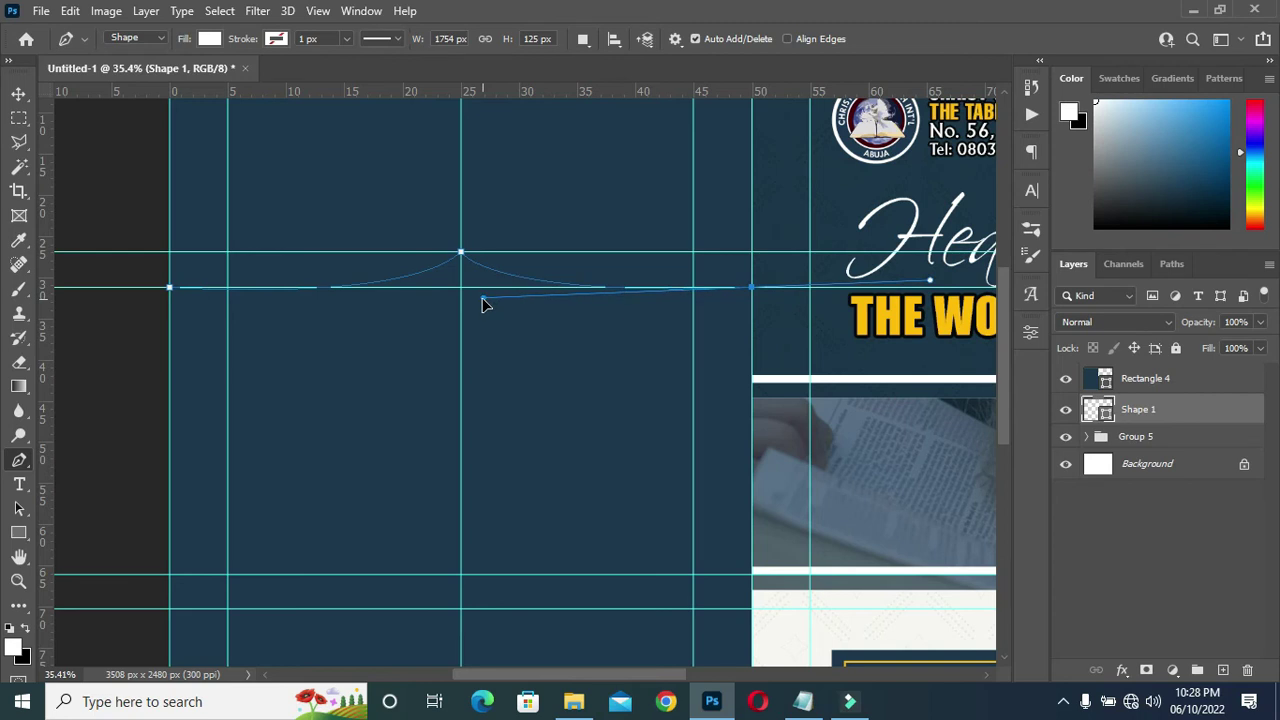
left_click_drag(484, 303, 483, 299)
left_click(752, 288)
Draw the straight right side and a bottom edge dipping to a centre point.
left_click(753, 580)
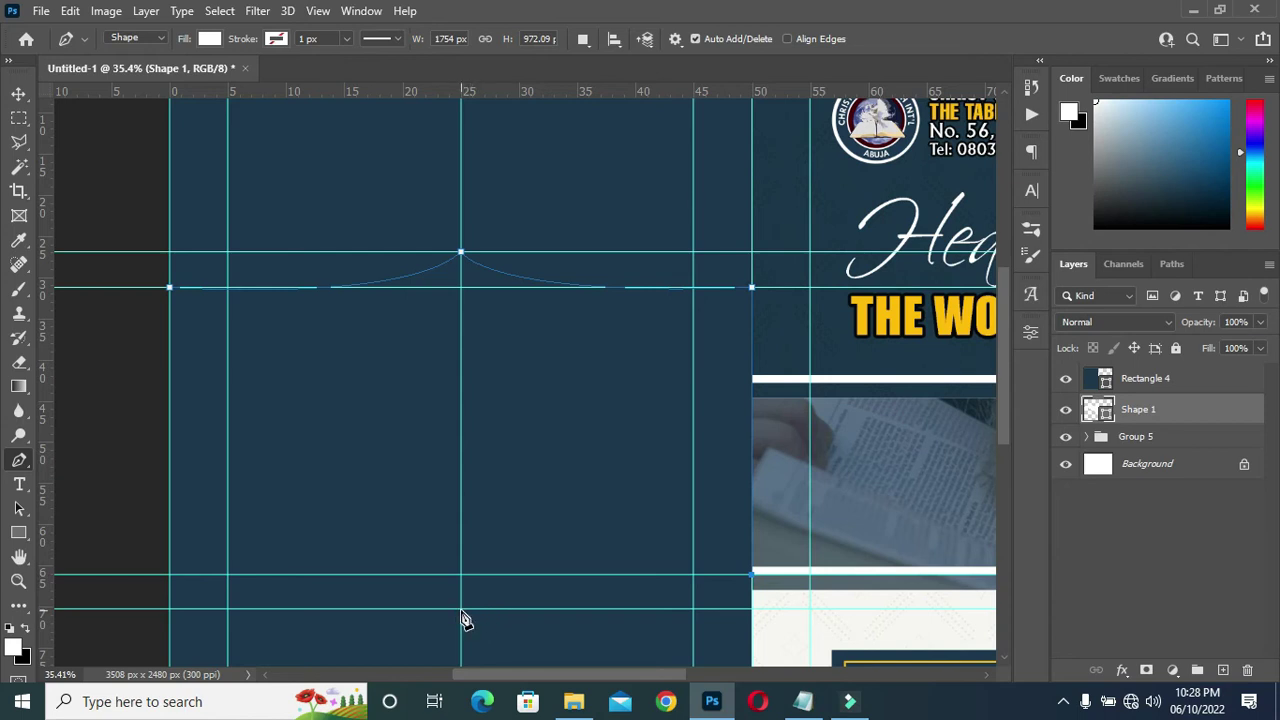
left_click_drag(461, 608, 391, 664)
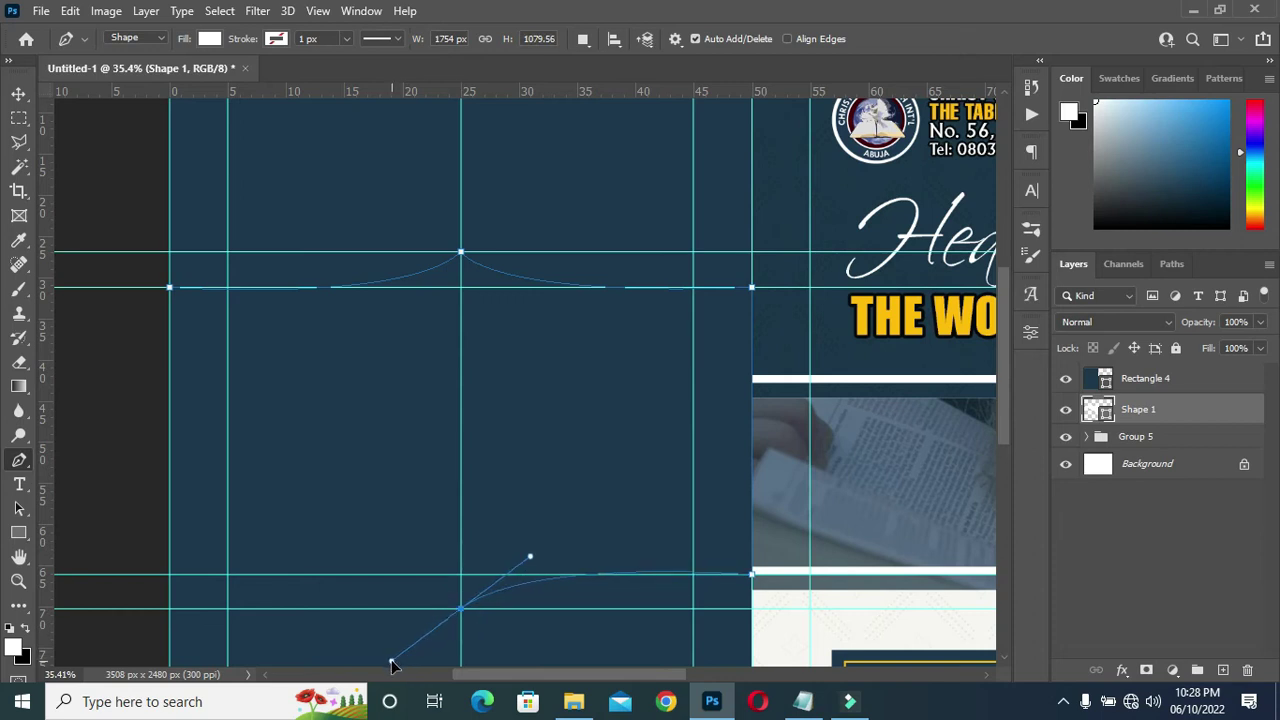
left_click_drag(391, 664, 391, 660)
mouse_move(530, 557)
left_mouse_down()
mouse_move(534, 547)
mouse_move(514, 561)
left_mouse_up()
left_click(461, 608)
left_click_drag(170, 576, 112, 581)
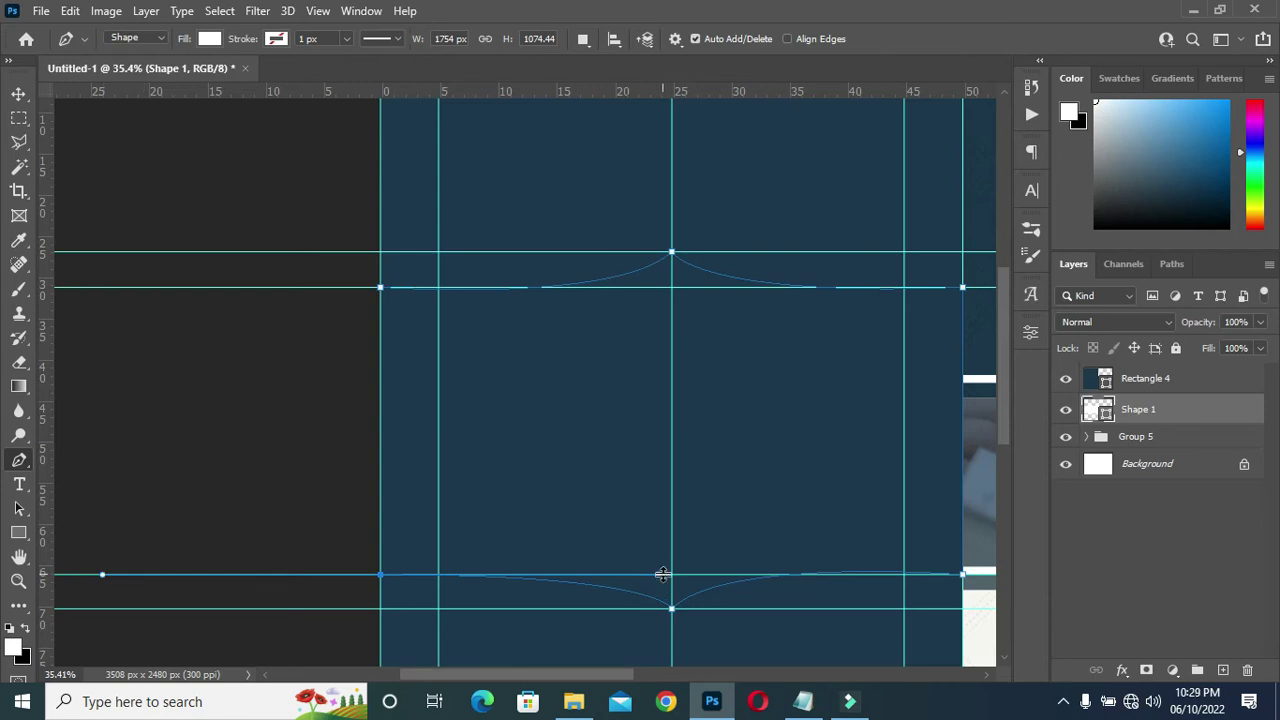
Refine the lower-left curve, remove its stray handle, and close the path at the start anchor.
scroll(668, 606, "up", 5)
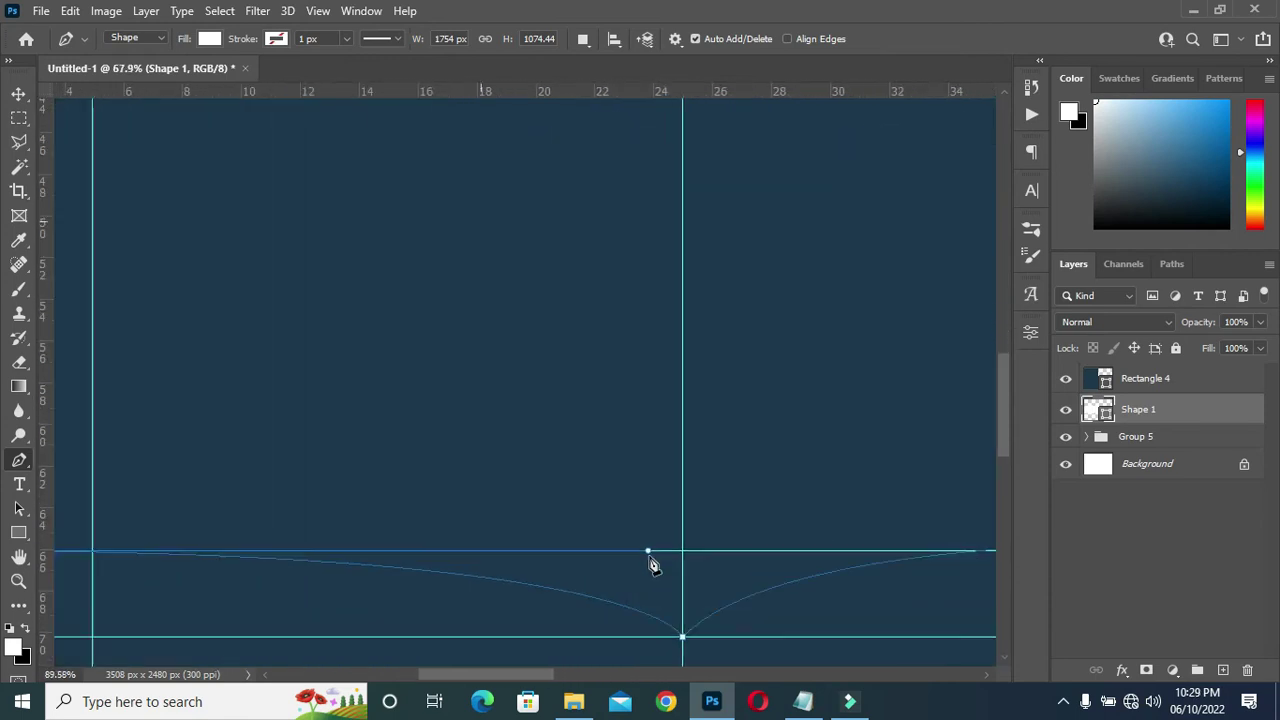
left_click_drag(646, 549, 668, 546)
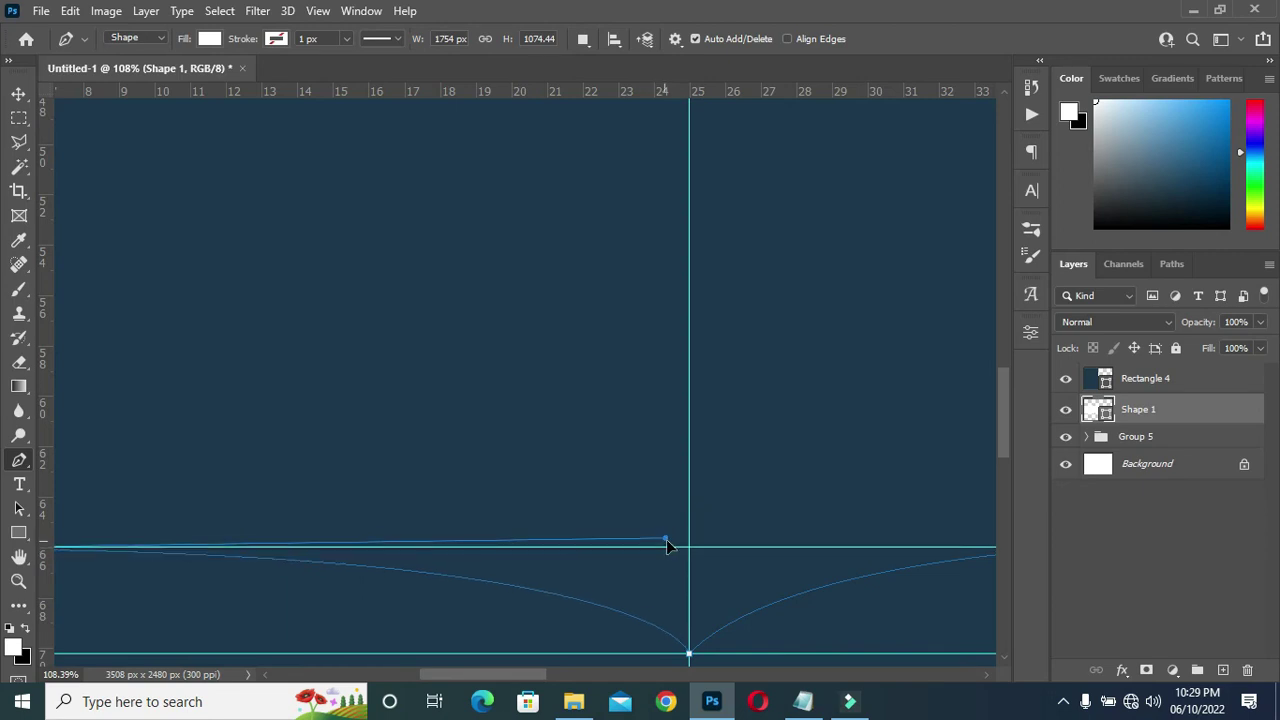
scroll(703, 517, "down", 5)
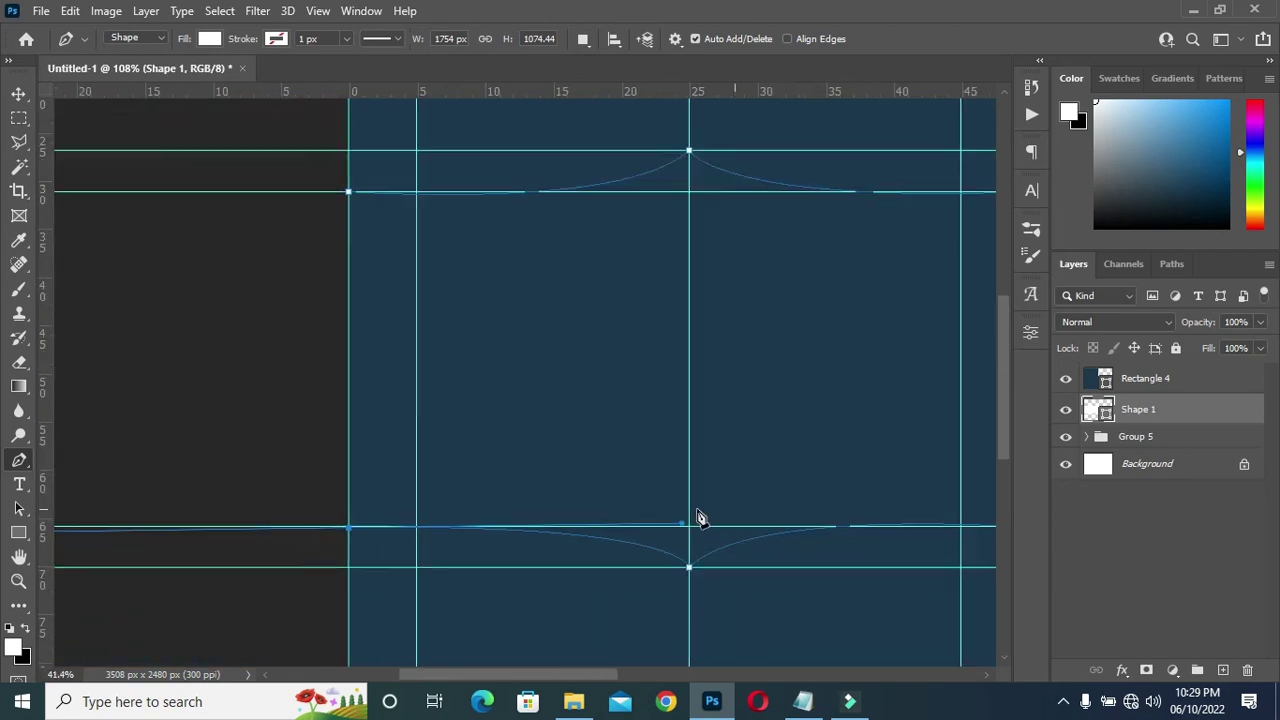
scroll(723, 530, "up", 2)
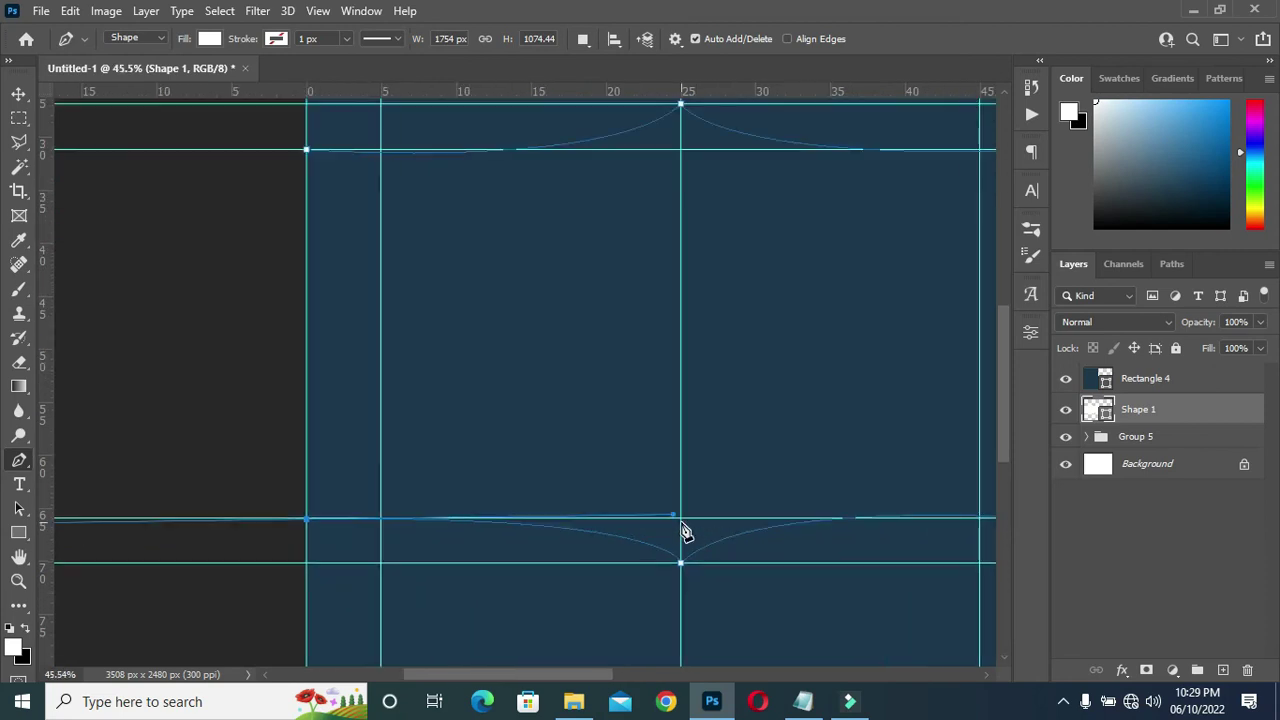
scroll(716, 486, "down", 1)
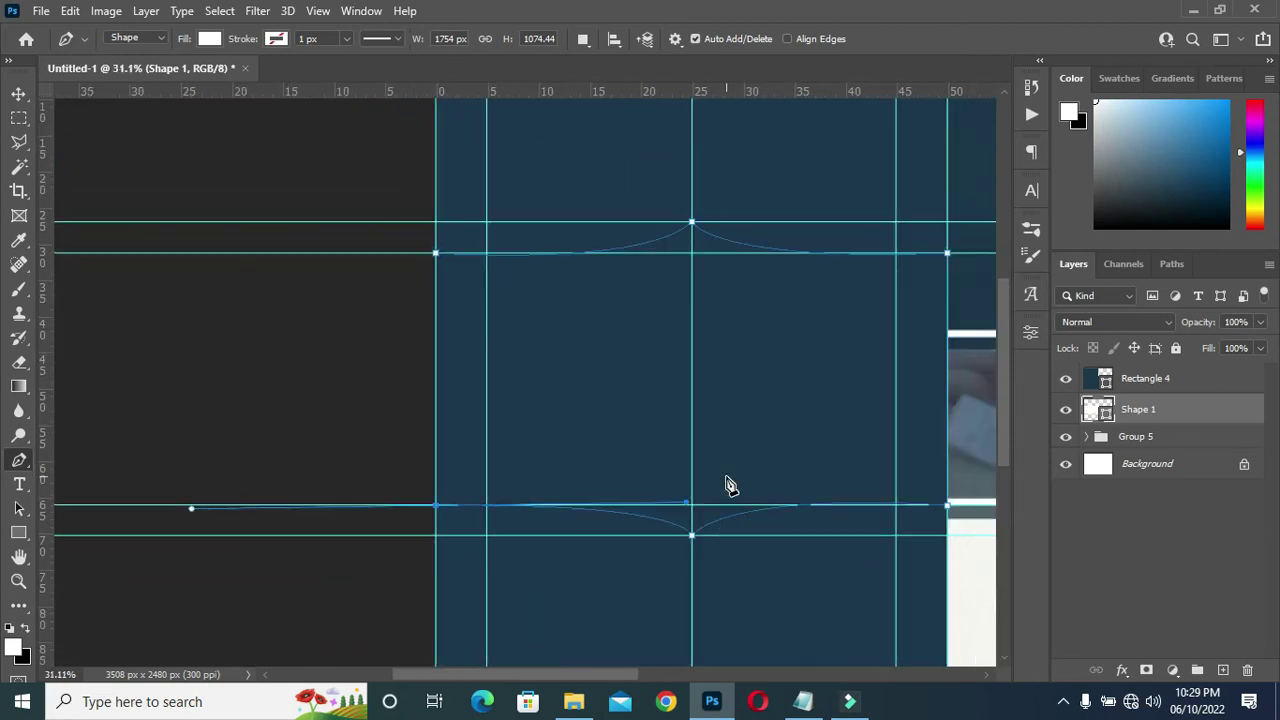
scroll(730, 486, "up", 1)
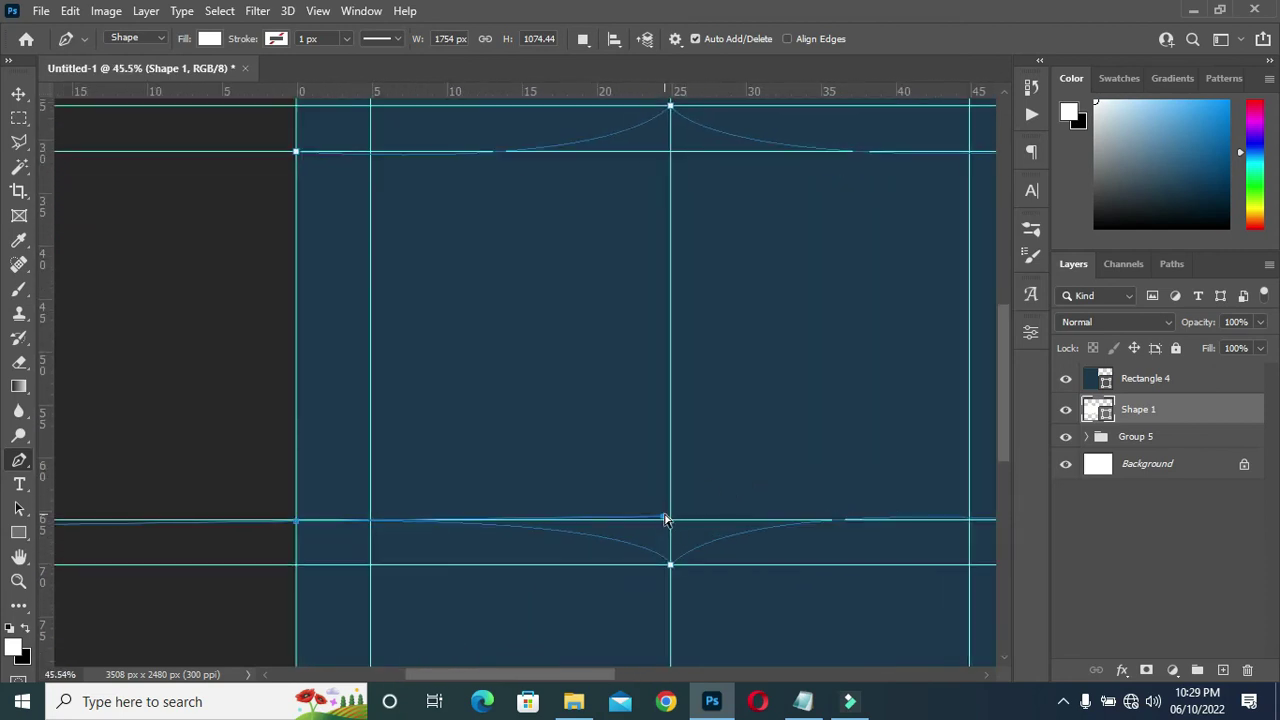
mouse_move(667, 521)
left_mouse_down()
mouse_move(634, 517)
mouse_move(655, 516)
left_mouse_up()
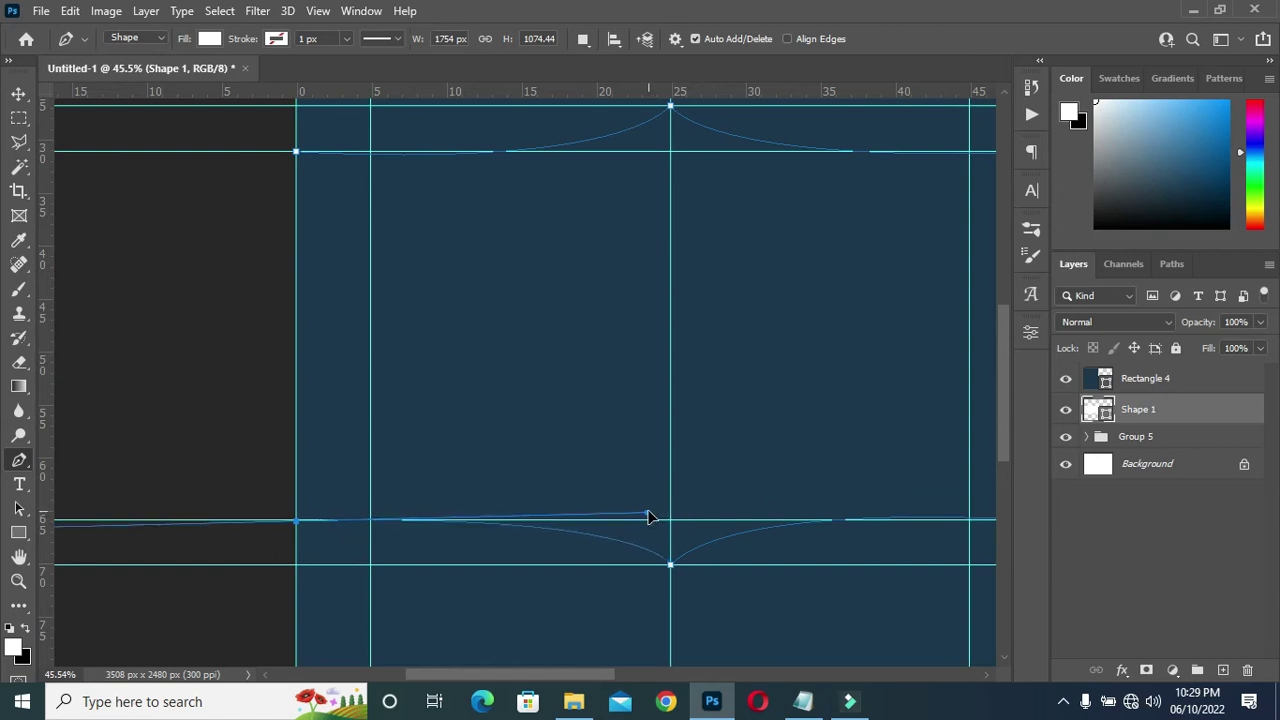
scroll(362, 466, "down", 1)
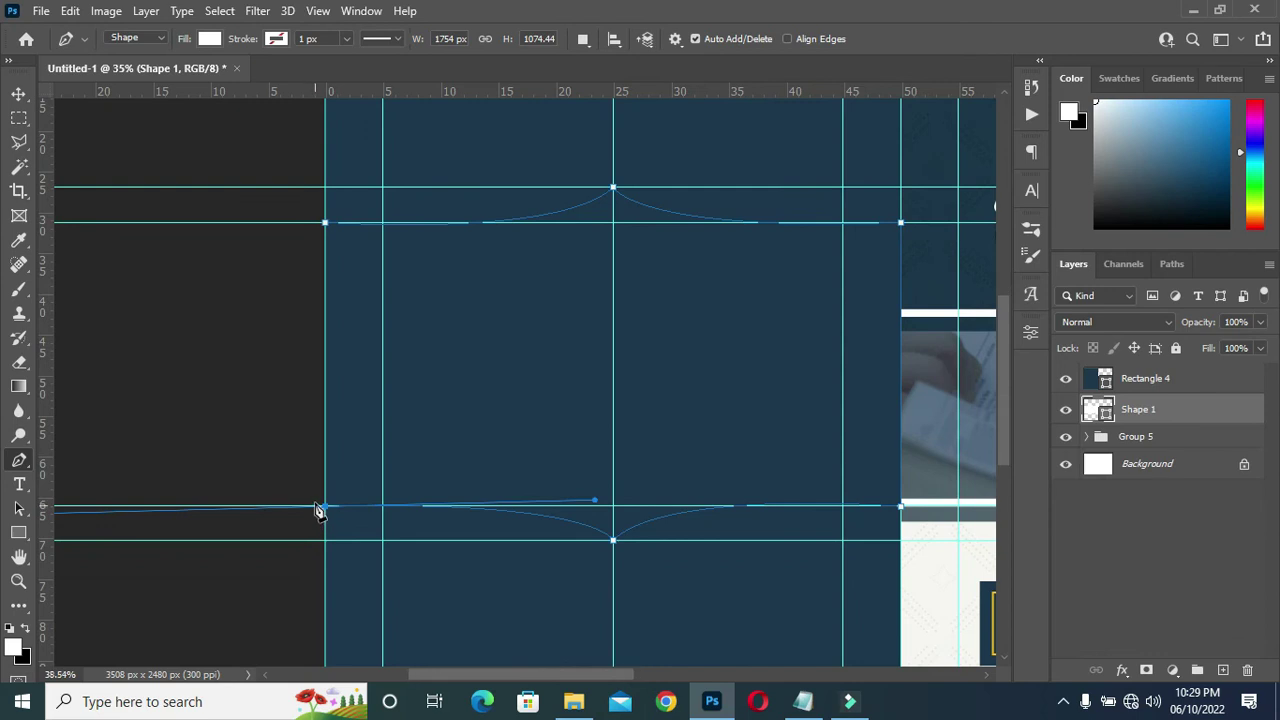
scroll(316, 513, "up", 1)
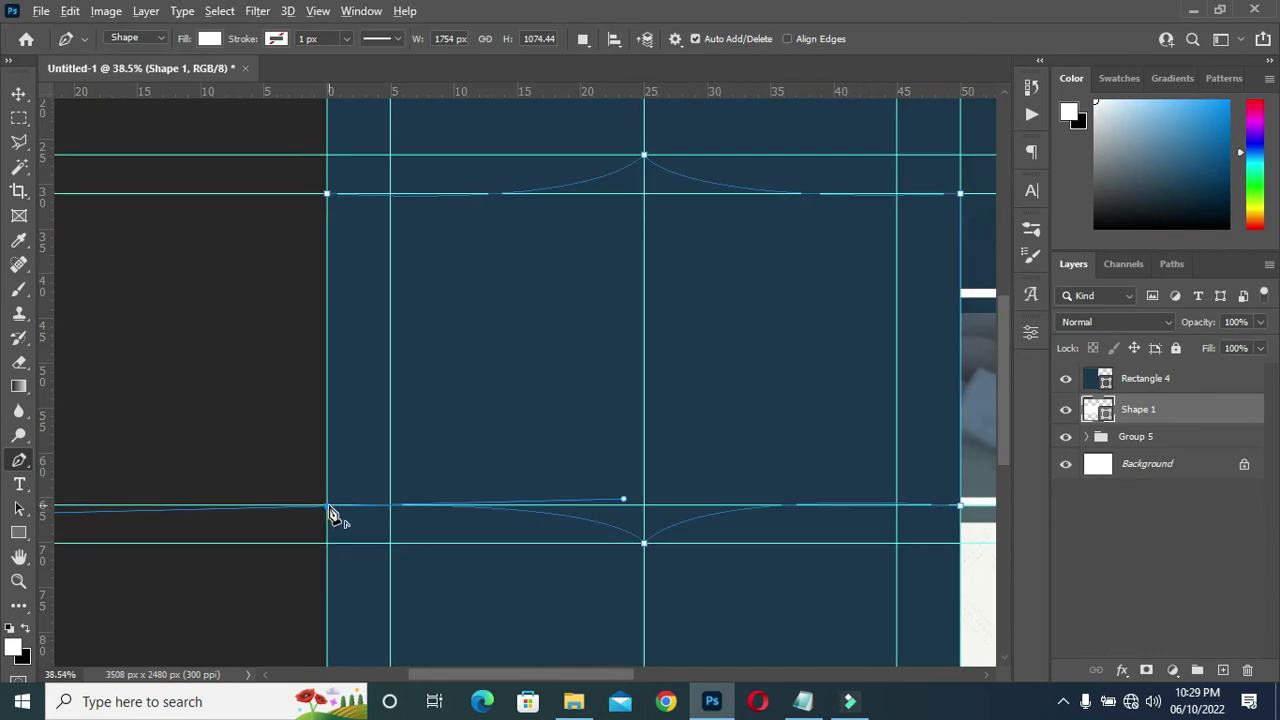
left_click(328, 508, "alt")
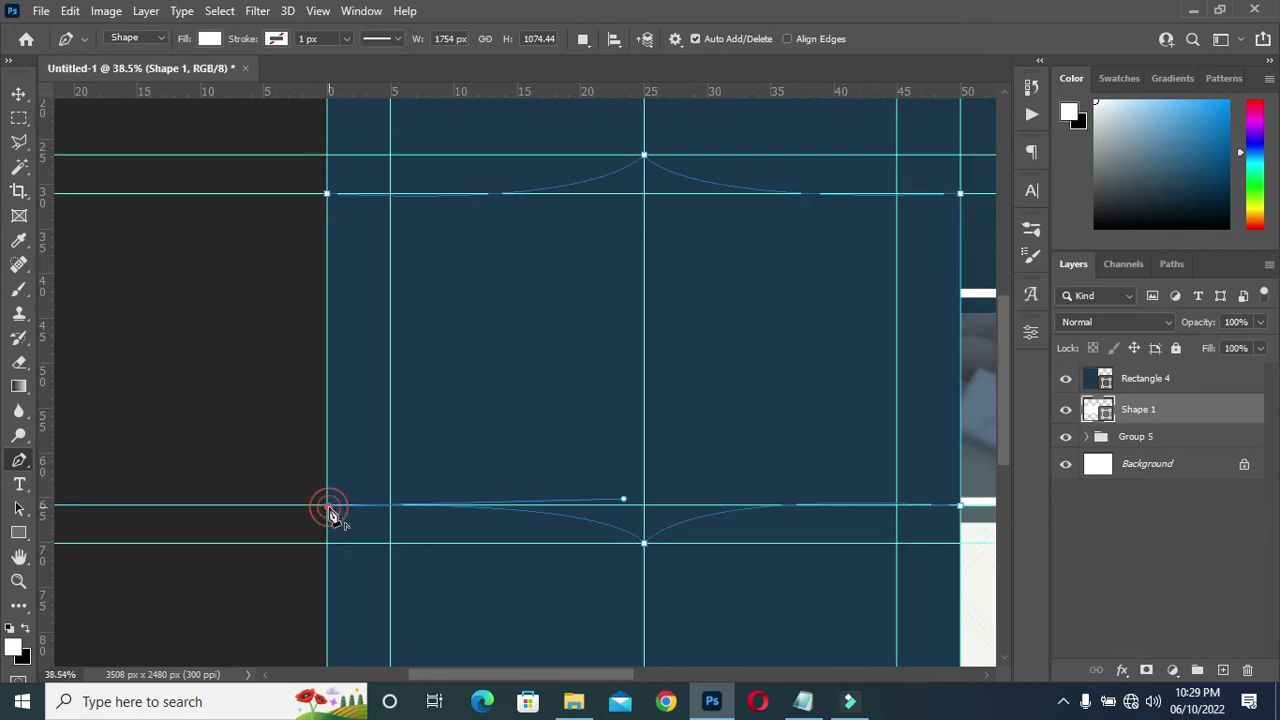
left_click(328, 195)
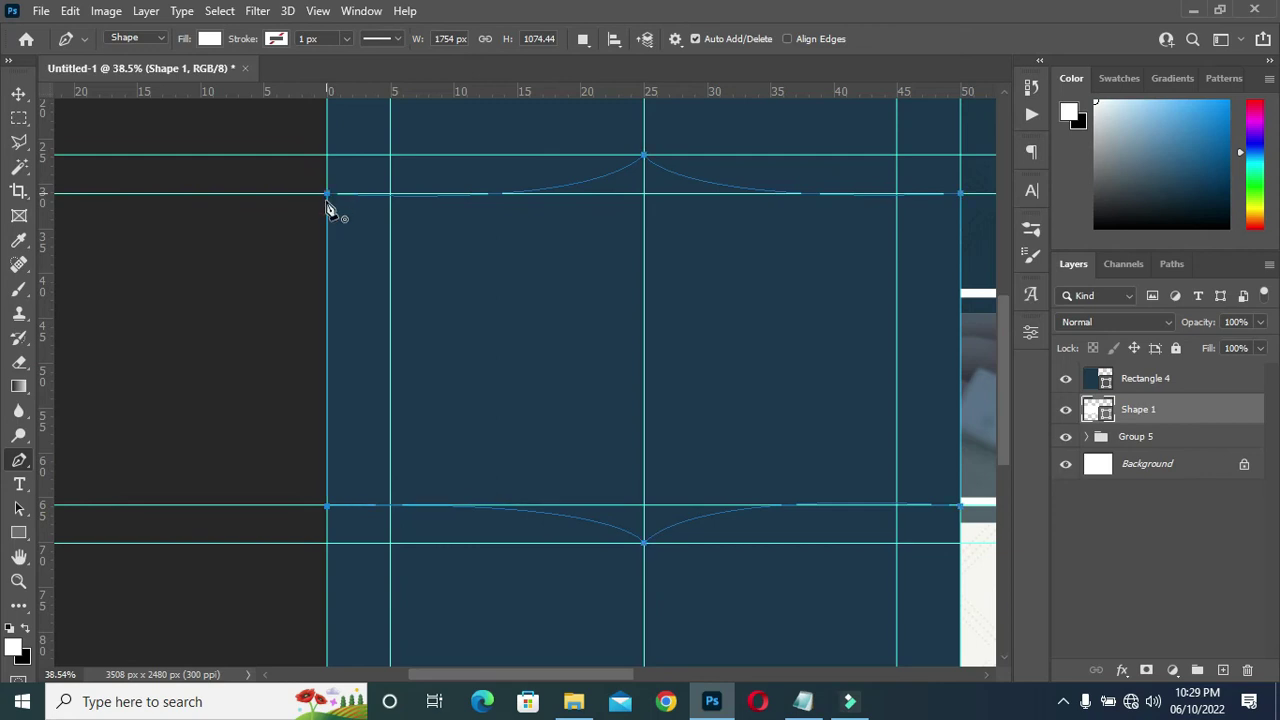
scroll(532, 228, "down", 5)
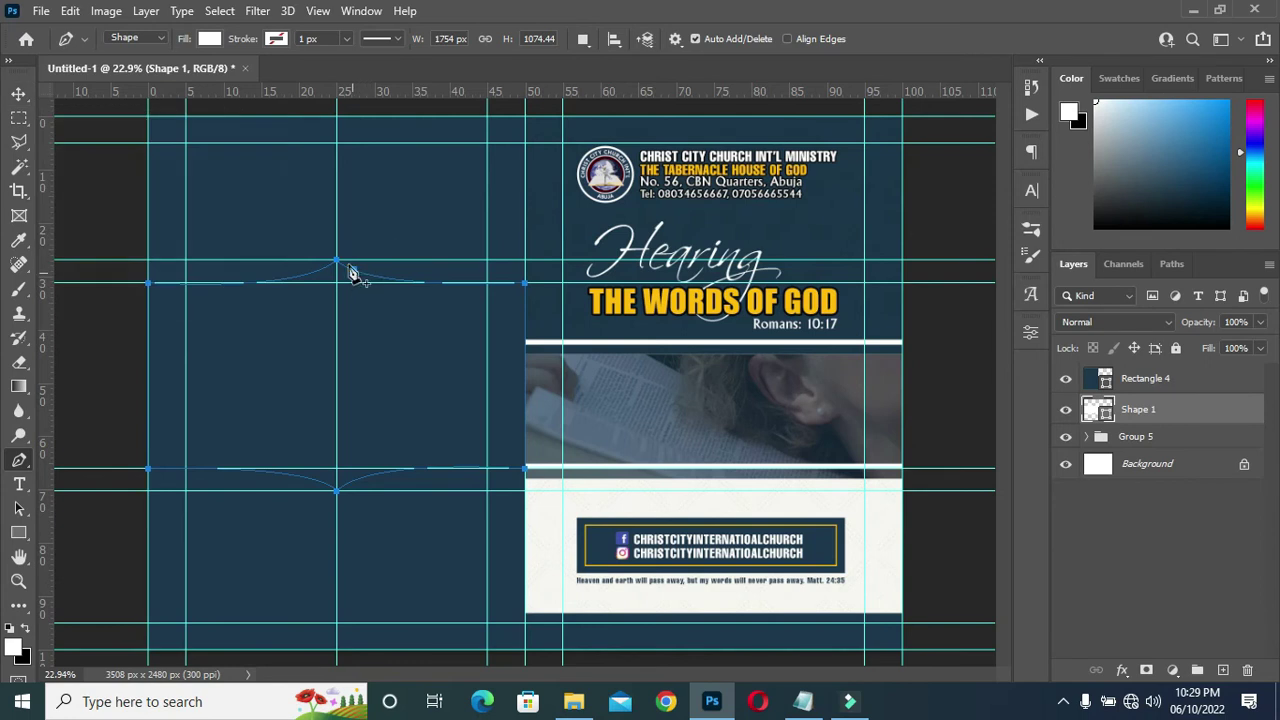
left_click(18, 94)
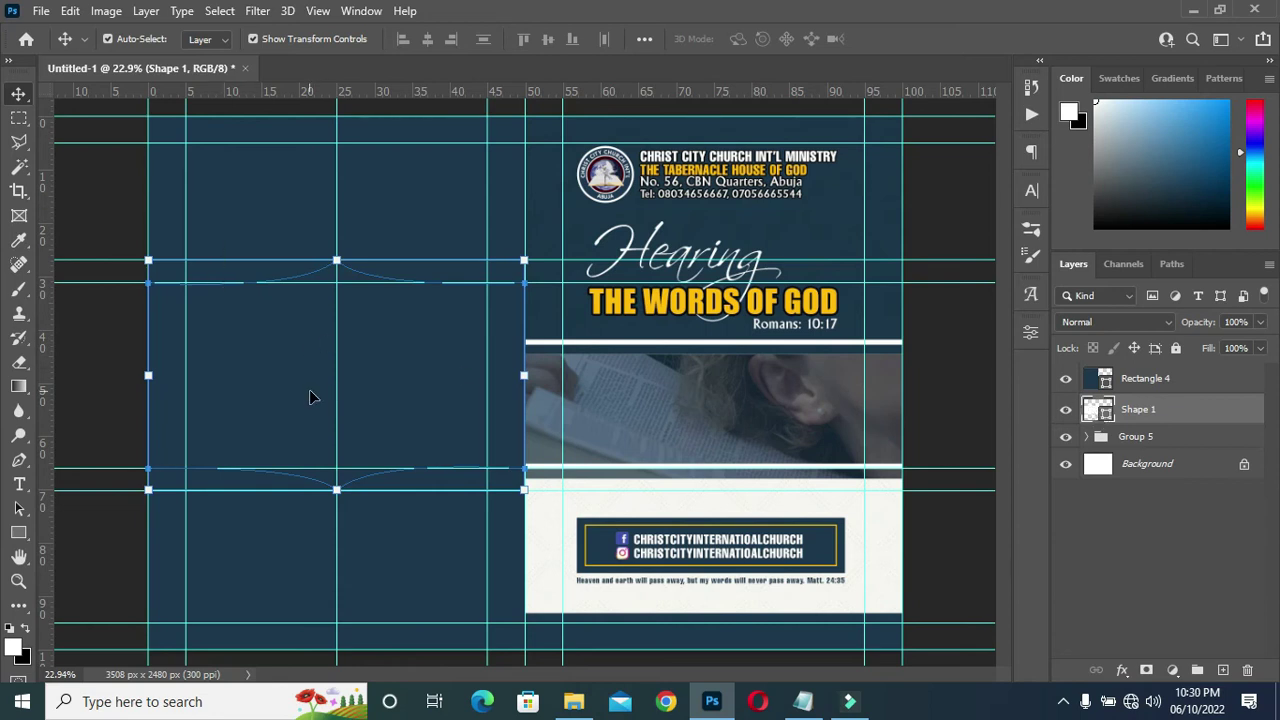
Drag the Shape 1 banner above the navy Rectangle 4 and open the fx styles list.
left_click_drag(1163, 412, 1161, 380)
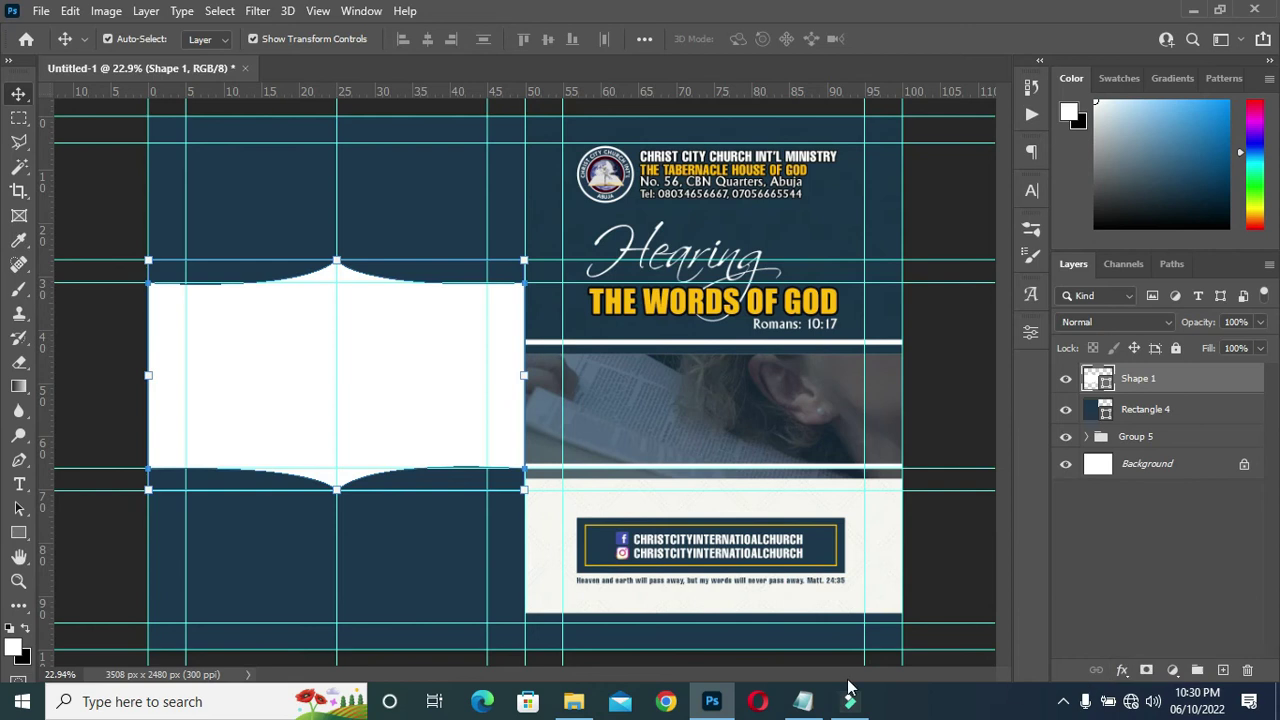
left_click(1121, 671)
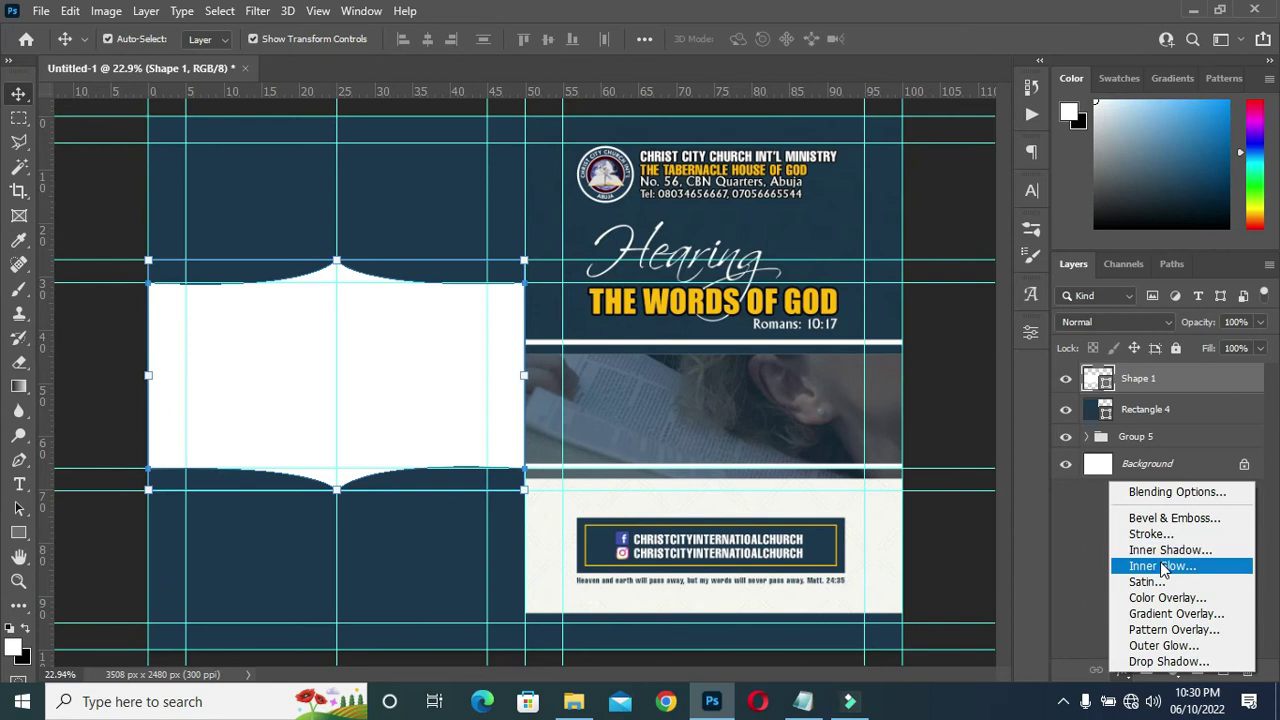
Add a Gradient Overlay to Shape 1 with the silver Church Flyer preset, then bring up the colour notes.
left_click(1168, 614)
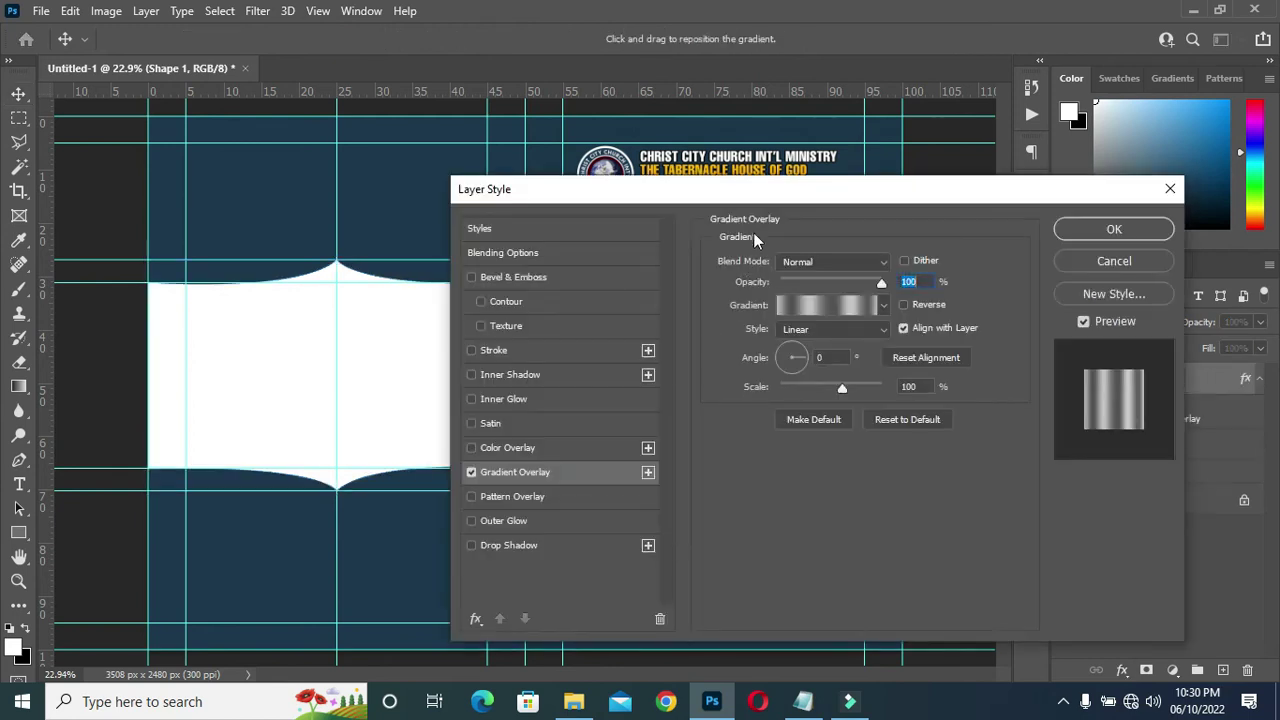
left_click_drag(757, 191, 865, 177)
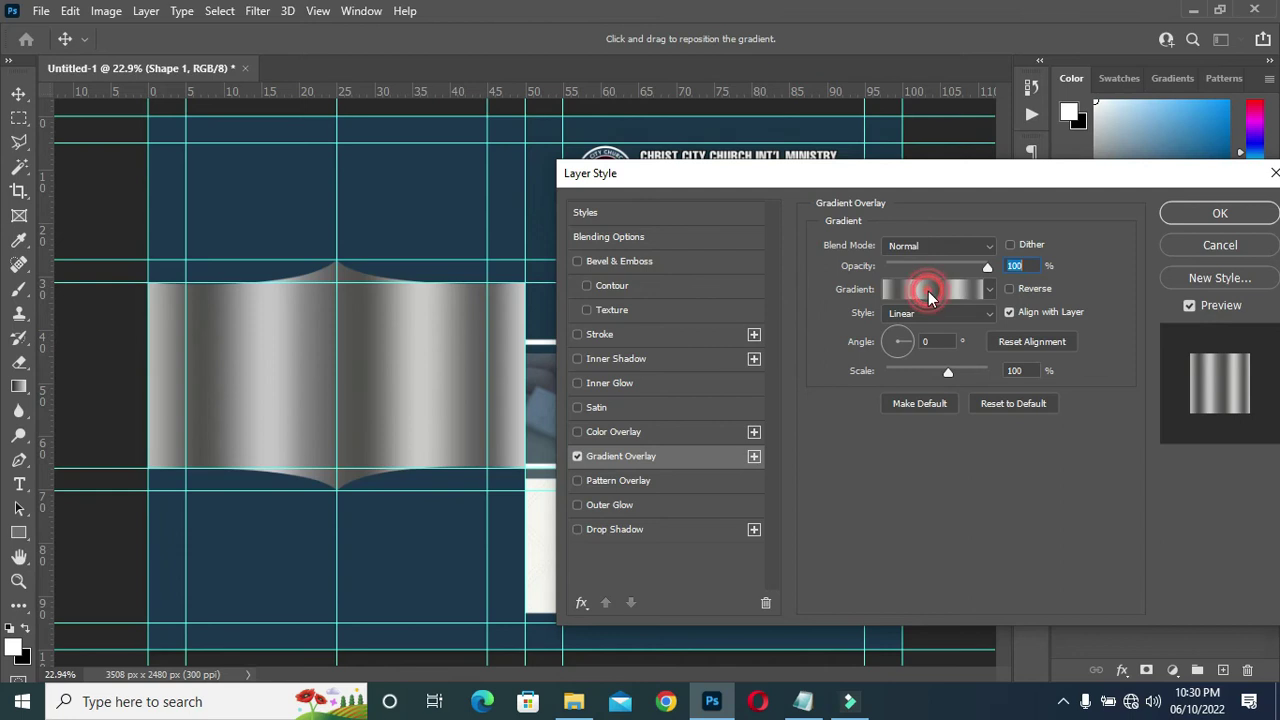
left_click(928, 291)
scroll(894, 271, "down", 8)
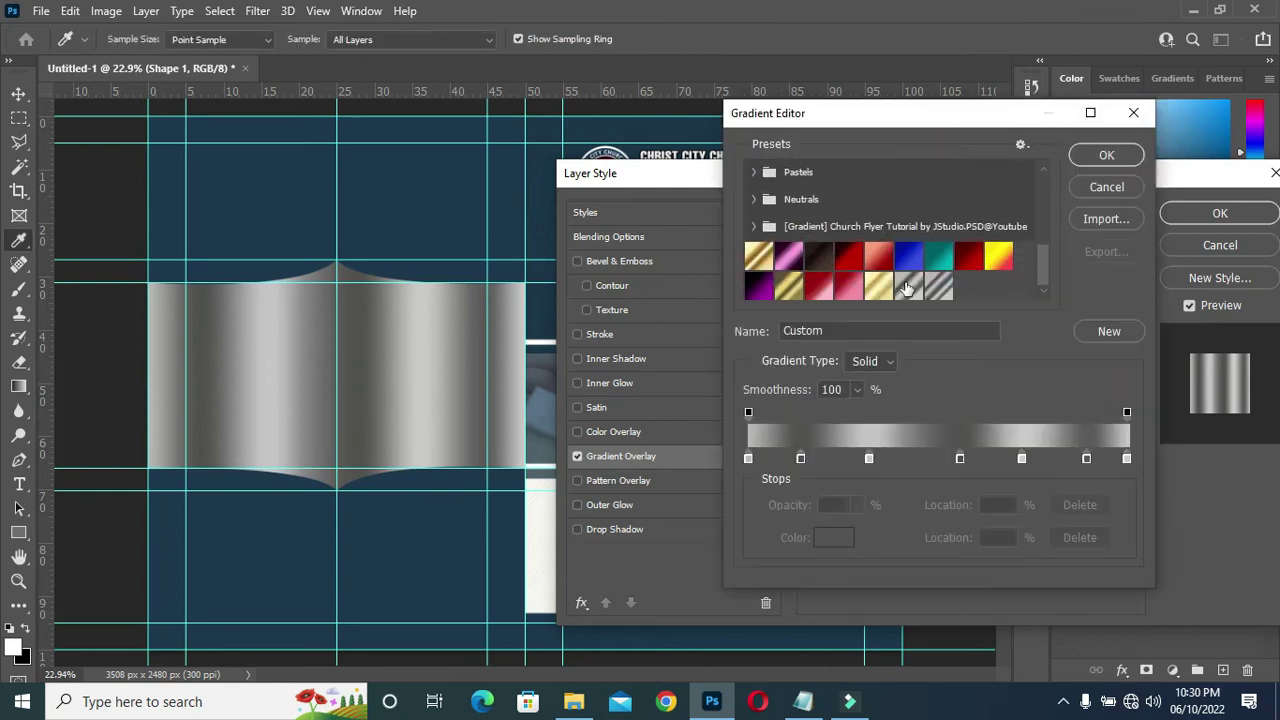
left_click(908, 287)
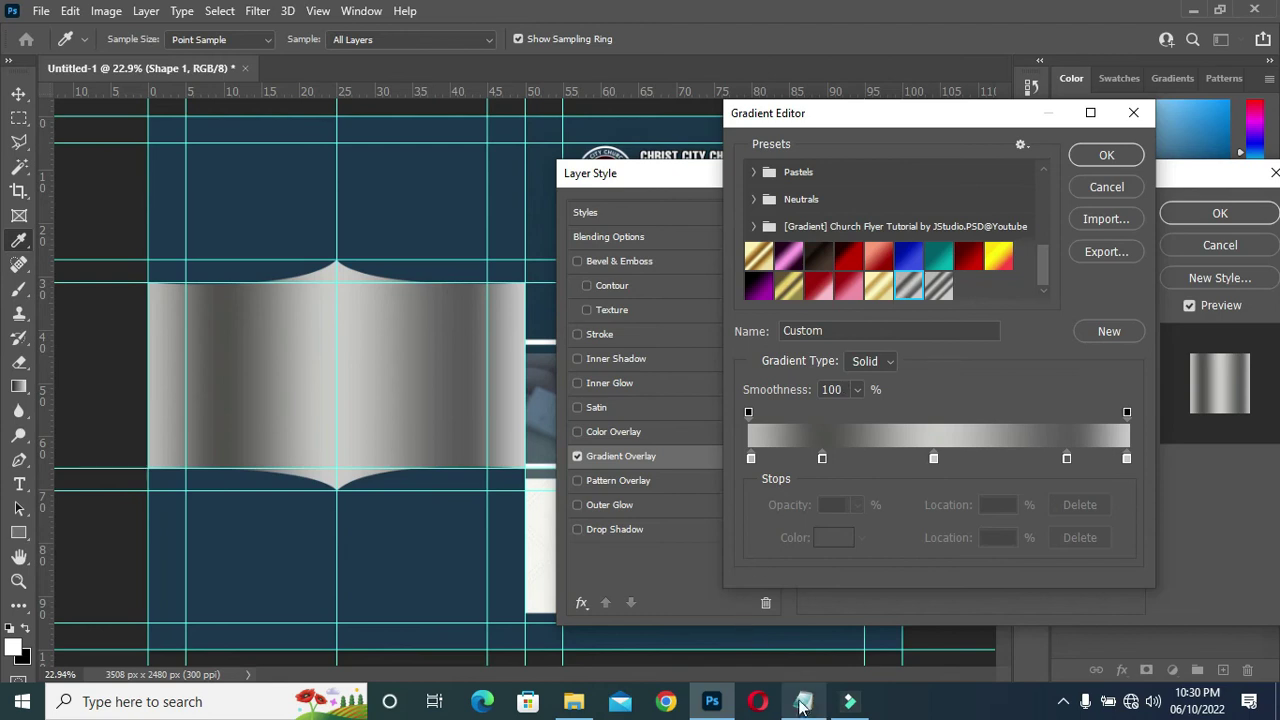
left_click(803, 701)
scroll(301, 480, "down", 1)
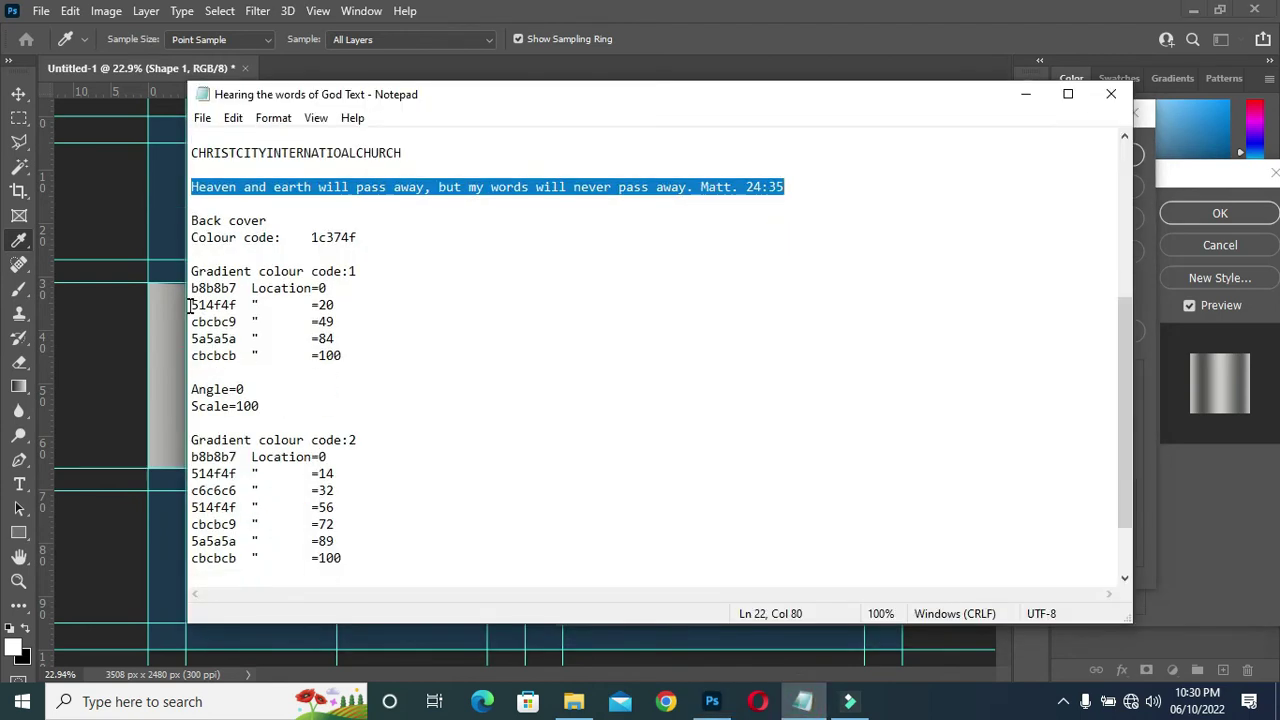
Review Notepad's Gradient colour code 1 and 2 stop lists, minimise the notes, and accept the silver gradient.
left_click_drag(191, 271, 344, 402)
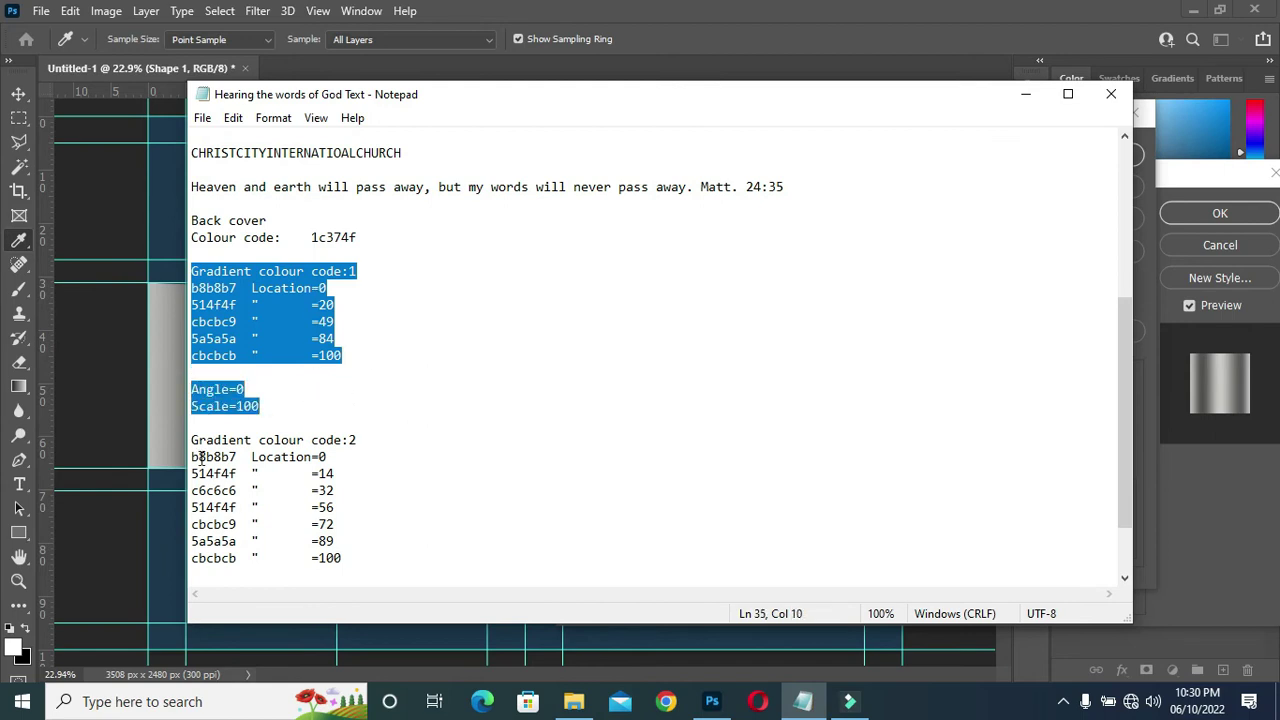
left_click_drag(193, 442, 411, 575)
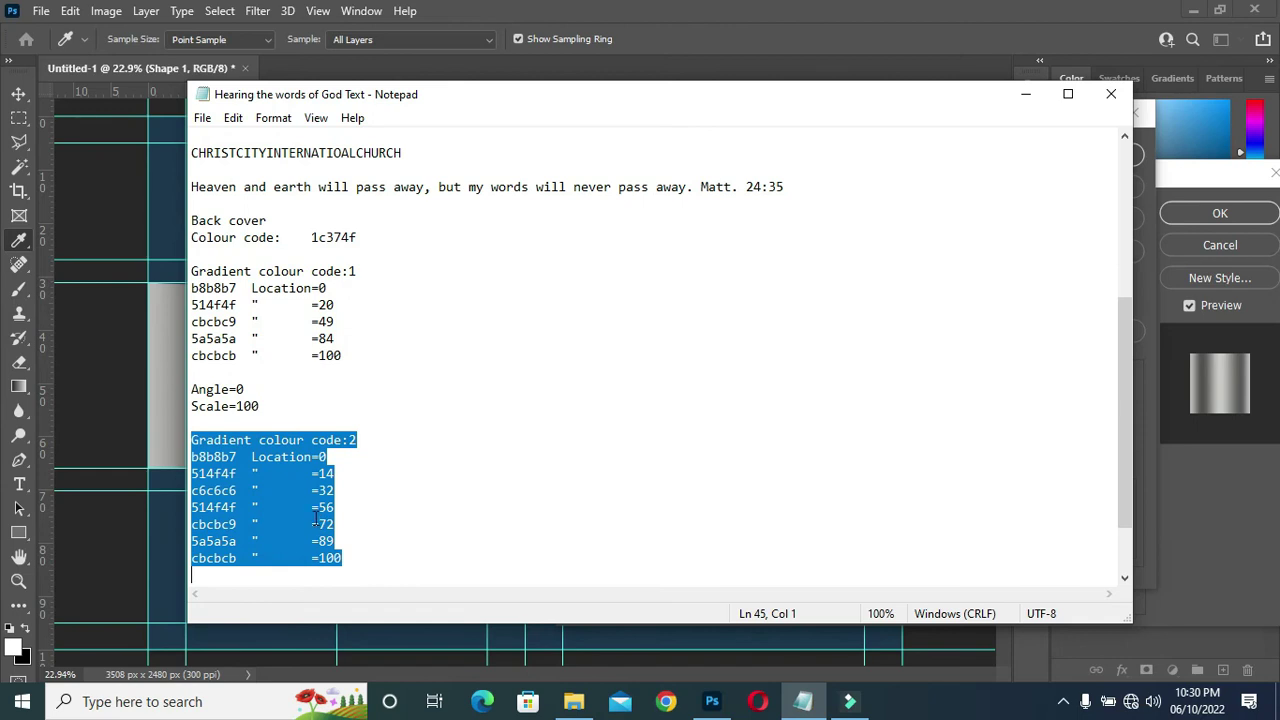
left_click(312, 507)
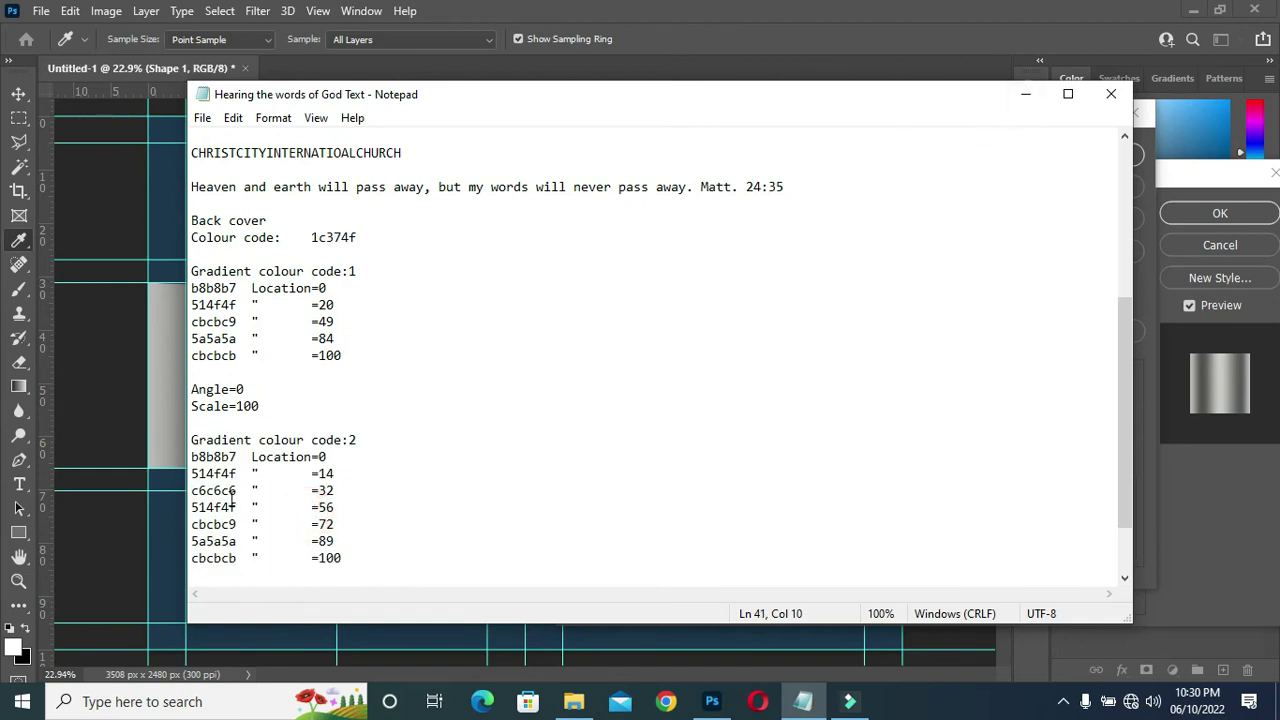
scroll(410, 374, "down", 2)
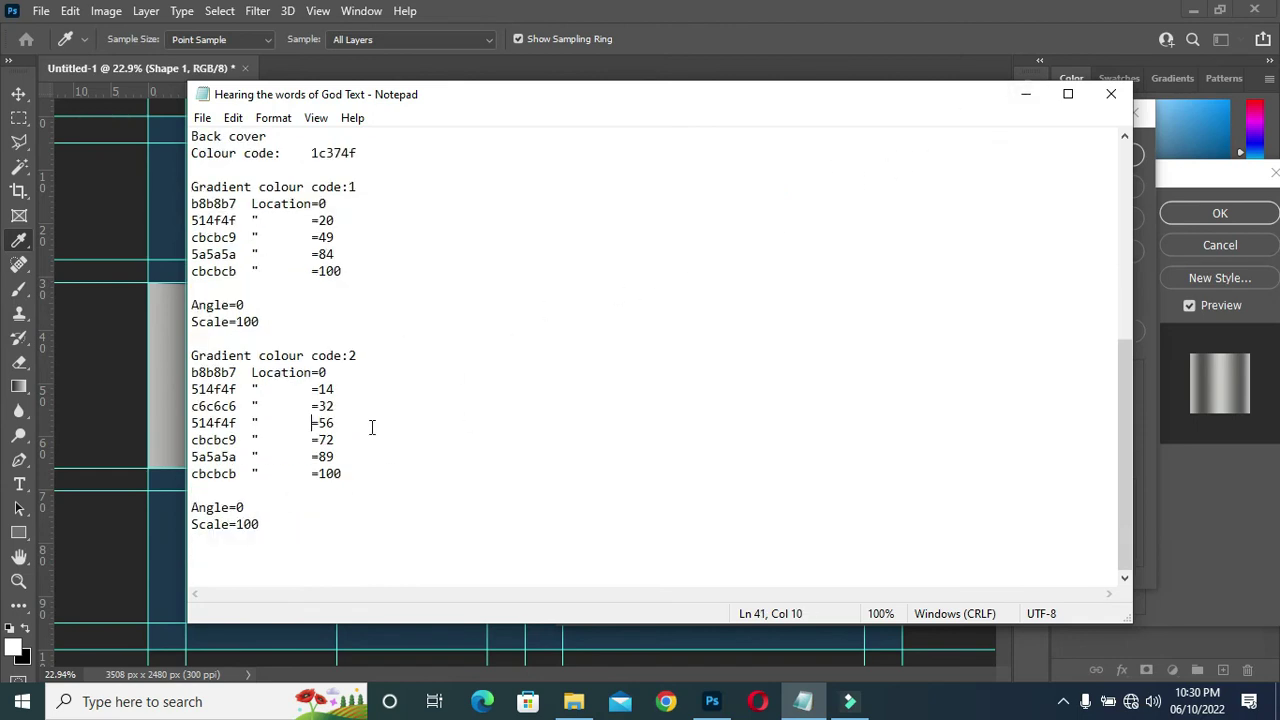
left_click(1025, 94)
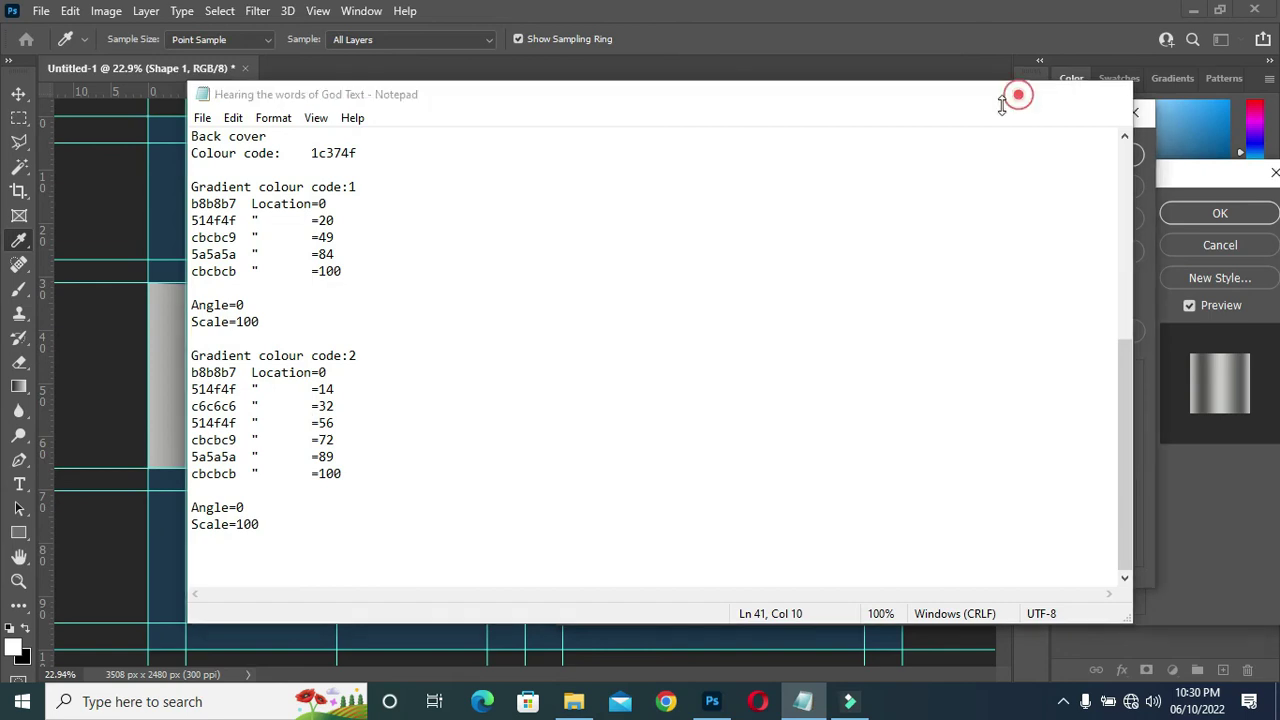
left_click(1108, 157)
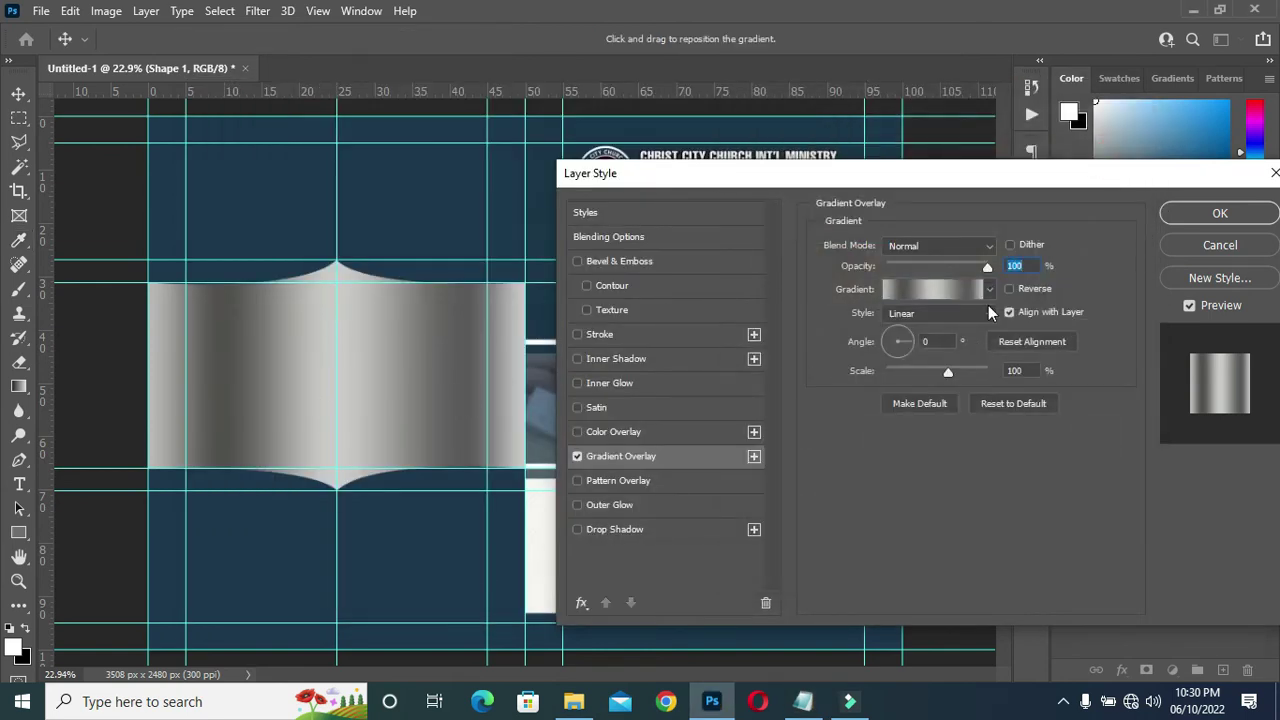
Apply the silver Gradient Overlay style to the Shape 1 banner.
left_click(1219, 214)
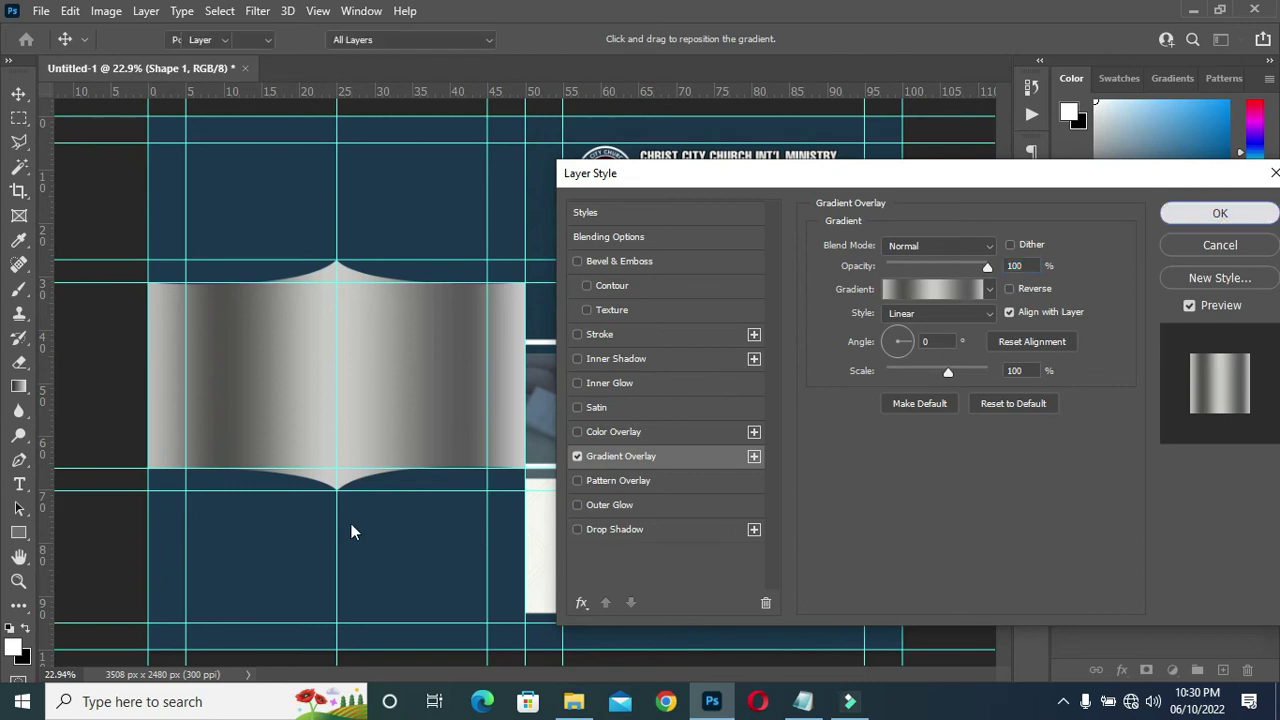
scroll(351, 495, "up", 1)
left_click(363, 424)
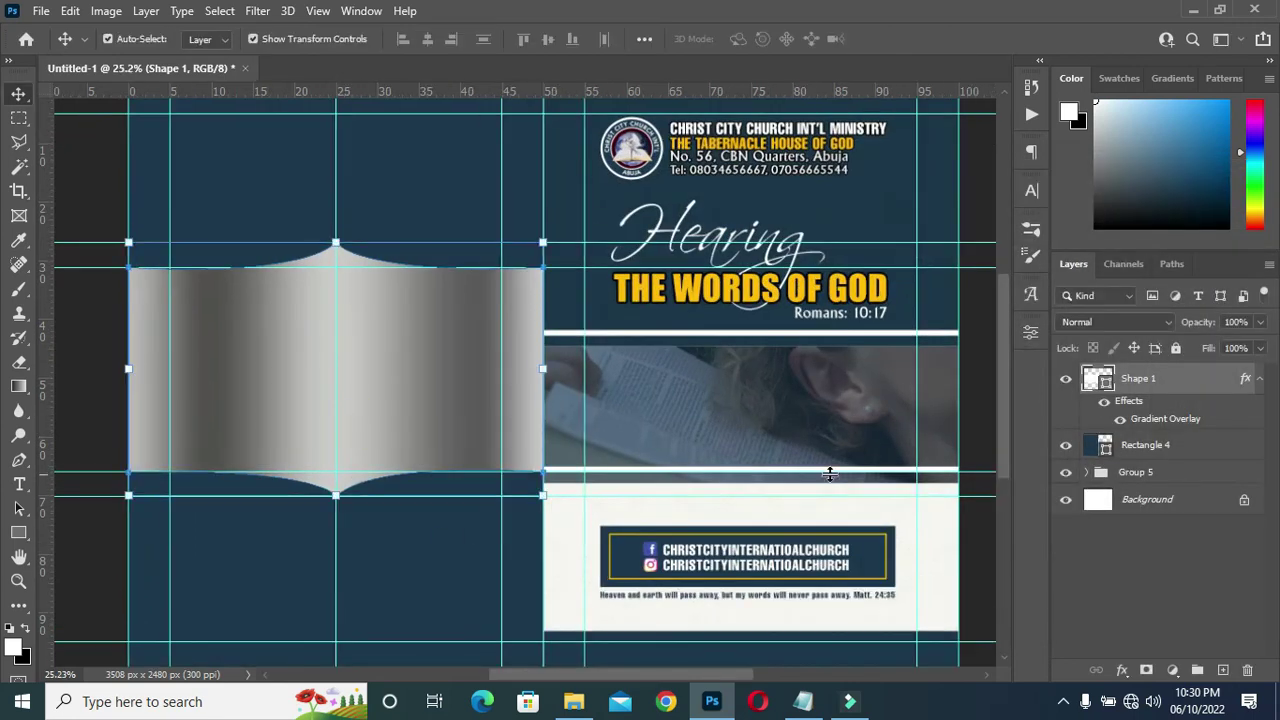
Duplicate the banner as Shape 1 copy and begin shortening its height from the bottom.
left_click_drag(1188, 379, 1221, 671)
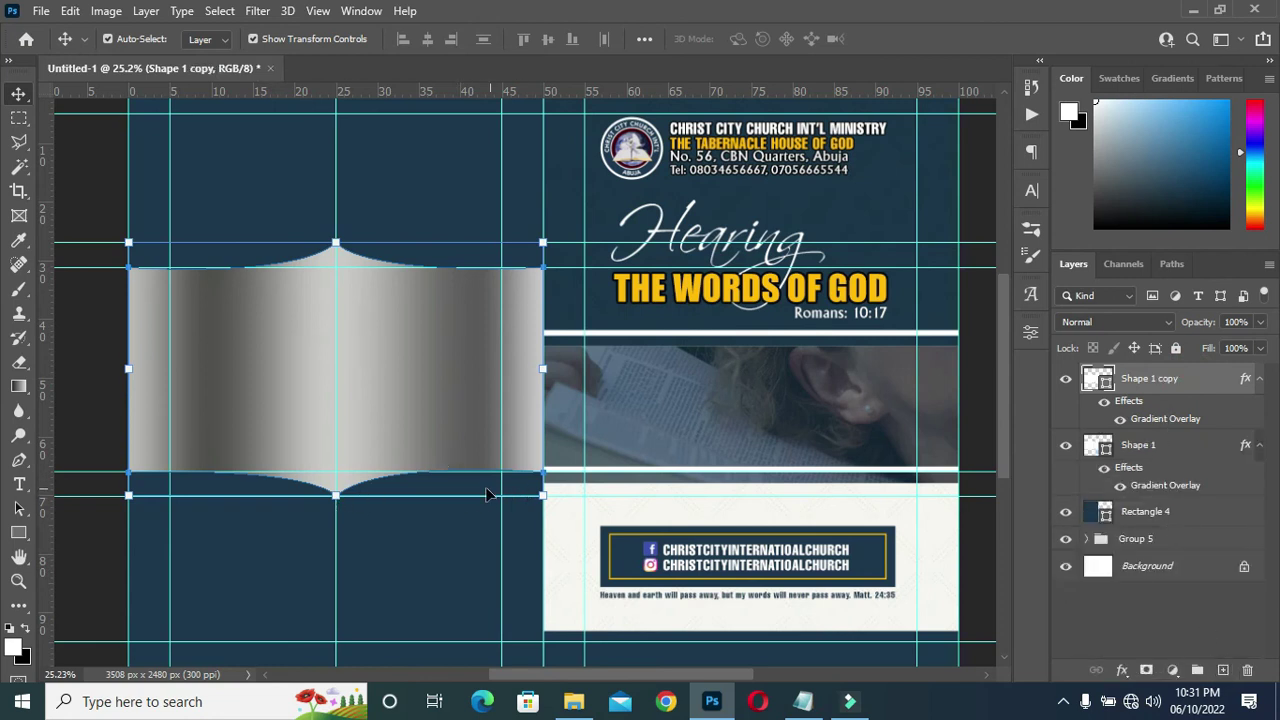
scroll(336, 495, "up", 2)
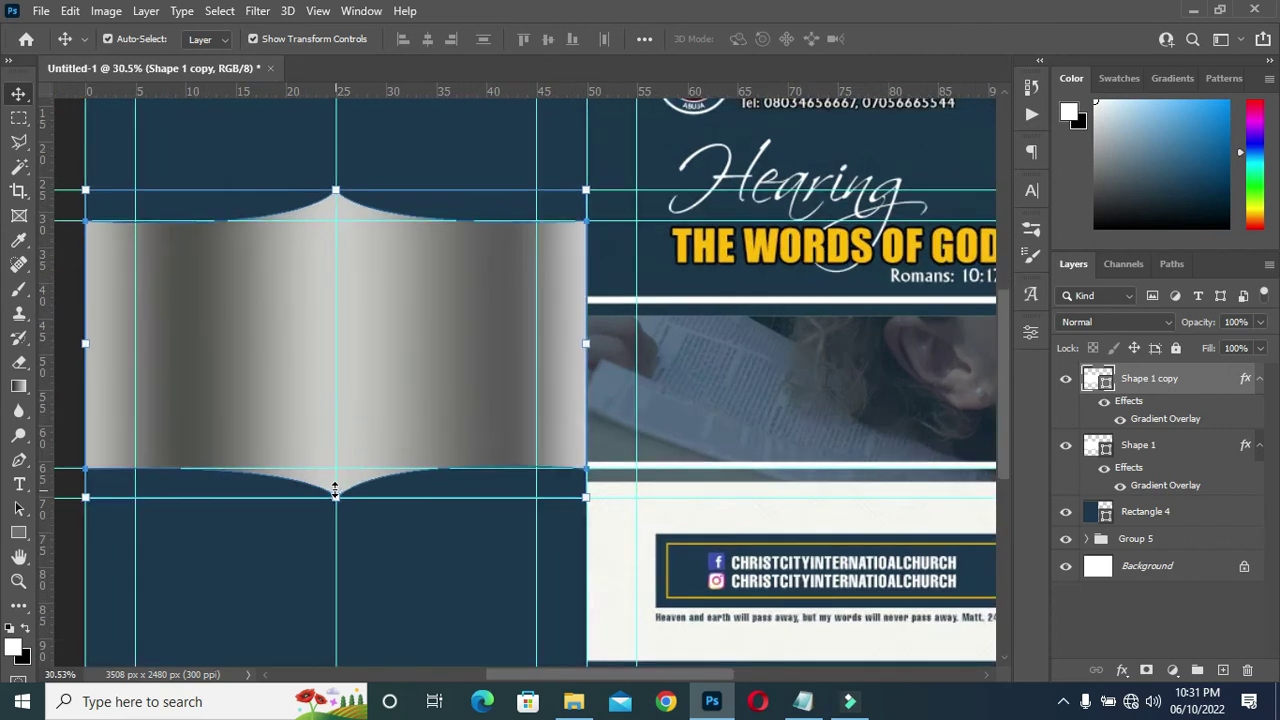
scroll(333, 478, "up", 1)
scroll(335, 492, "down", 1)
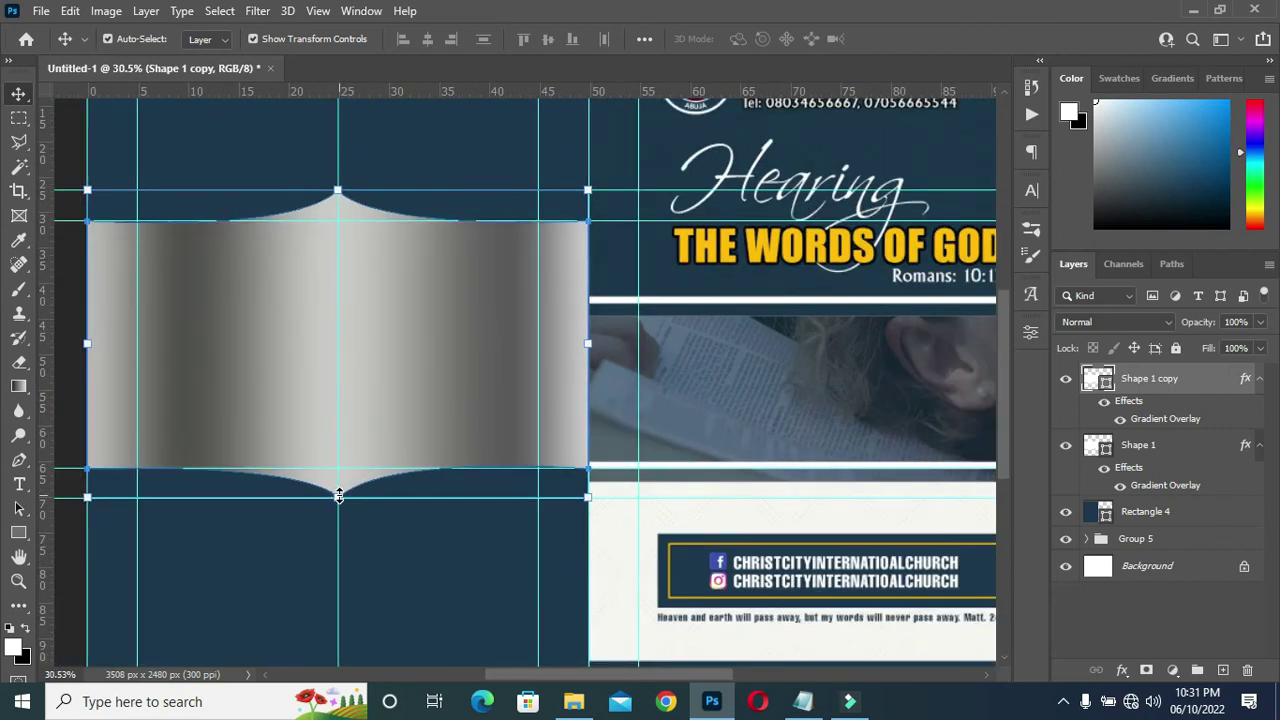
left_click_drag(338, 495, 339, 482)
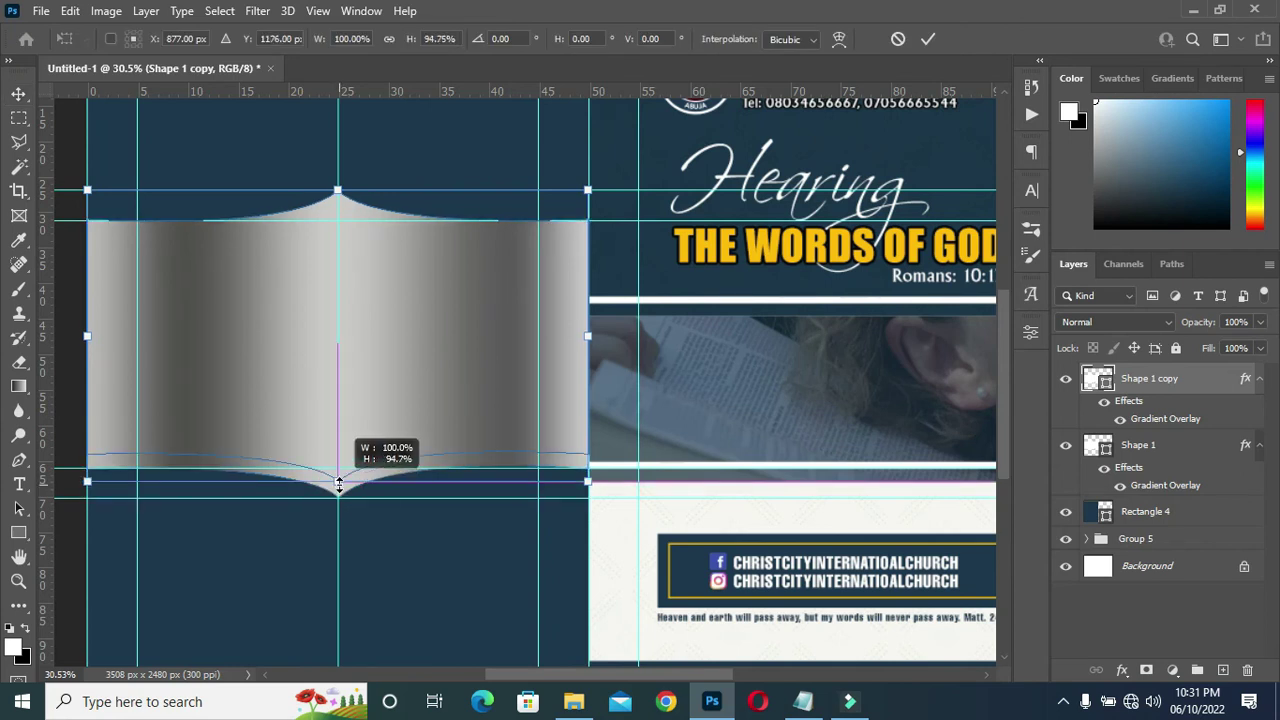
Scale Shape 1 copy to about 94.75% height and lower its top point.
left_click_drag(339, 484, 340, 499)
scroll(334, 483, "up", 4)
scroll(480, 383, "down", 4)
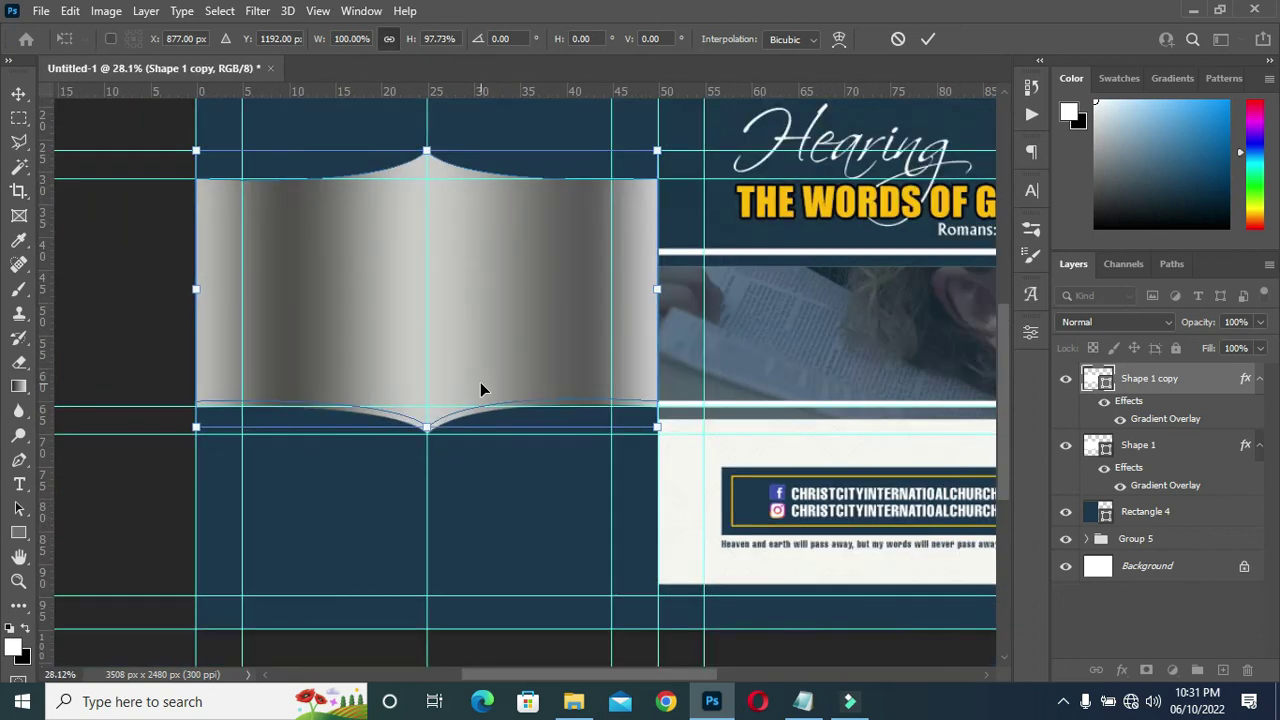
scroll(426, 134, "up", 2)
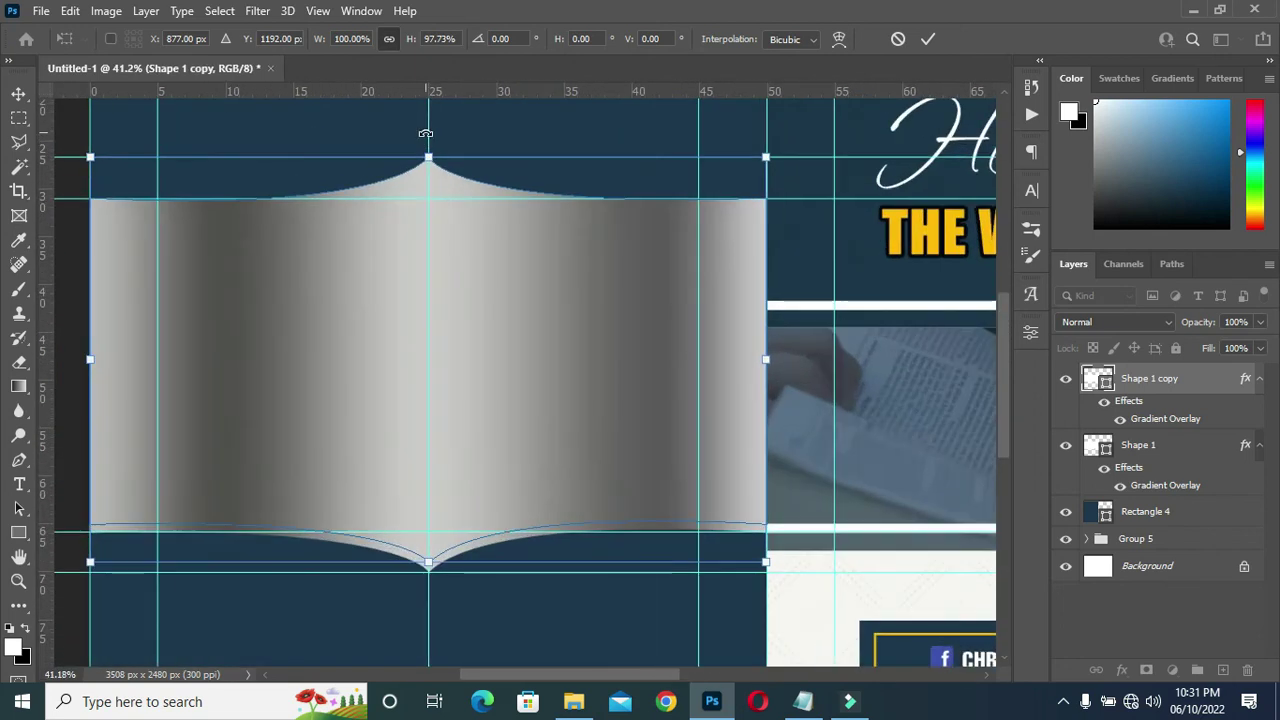
left_click_drag(429, 158, 428, 180)
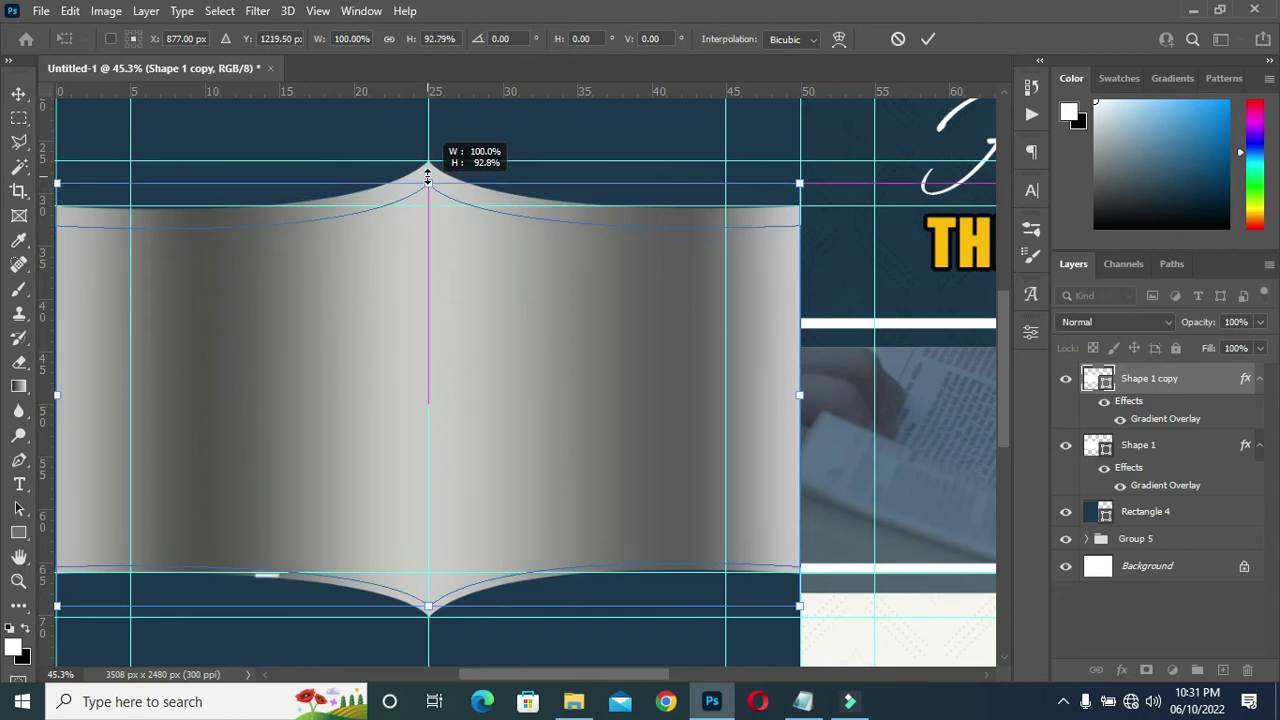
left_click_drag(428, 177, 428, 178)
scroll(535, 191, "down", 3)
scroll(423, 337, "down", 2)
scroll(316, 480, "up", 4)
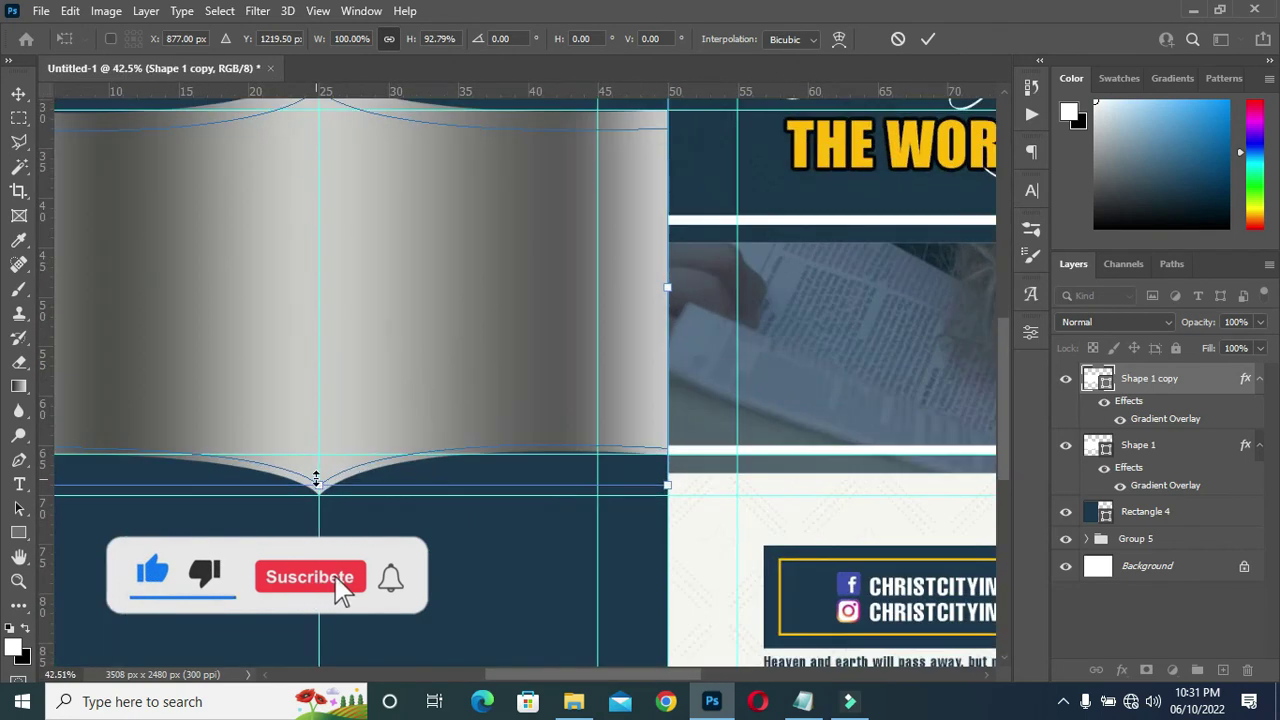
scroll(316, 480, "up", 1)
Raise the copy's bottom point and lift its top slightly inside the original banner, then commit.
left_click_drag(317, 483, 320, 479)
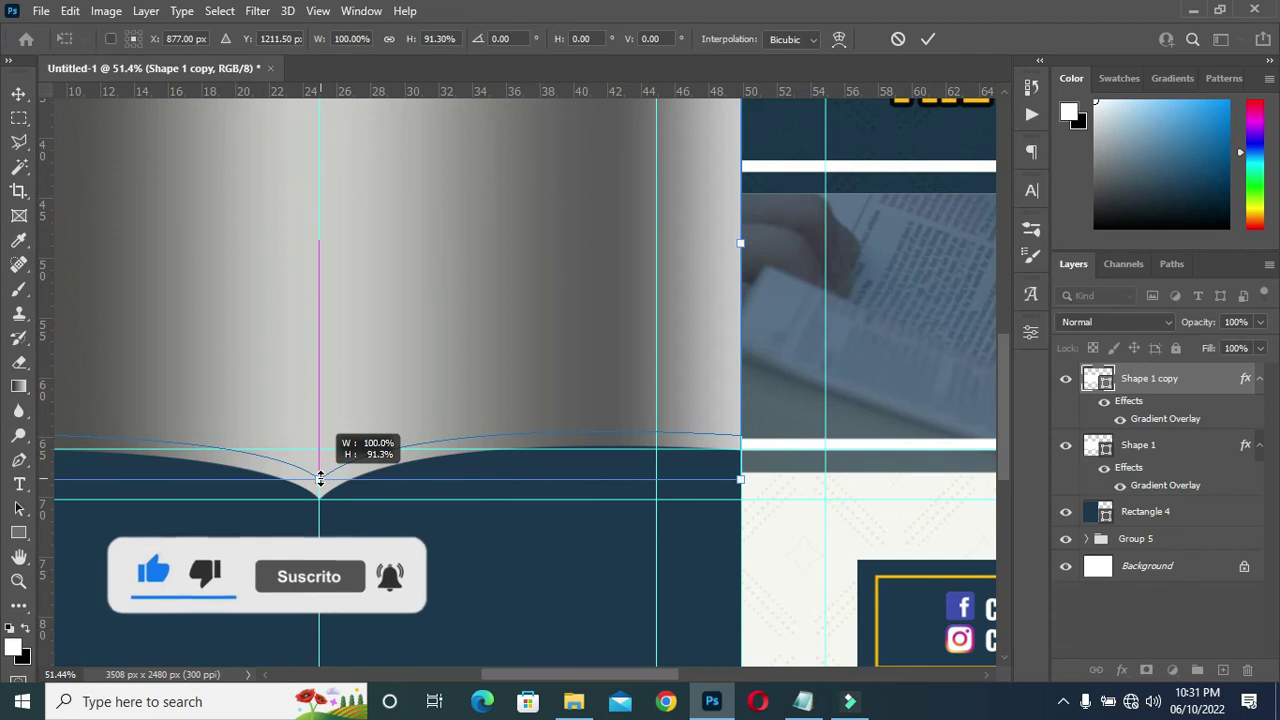
scroll(432, 363, "down", 2)
scroll(462, 367, "down", 1)
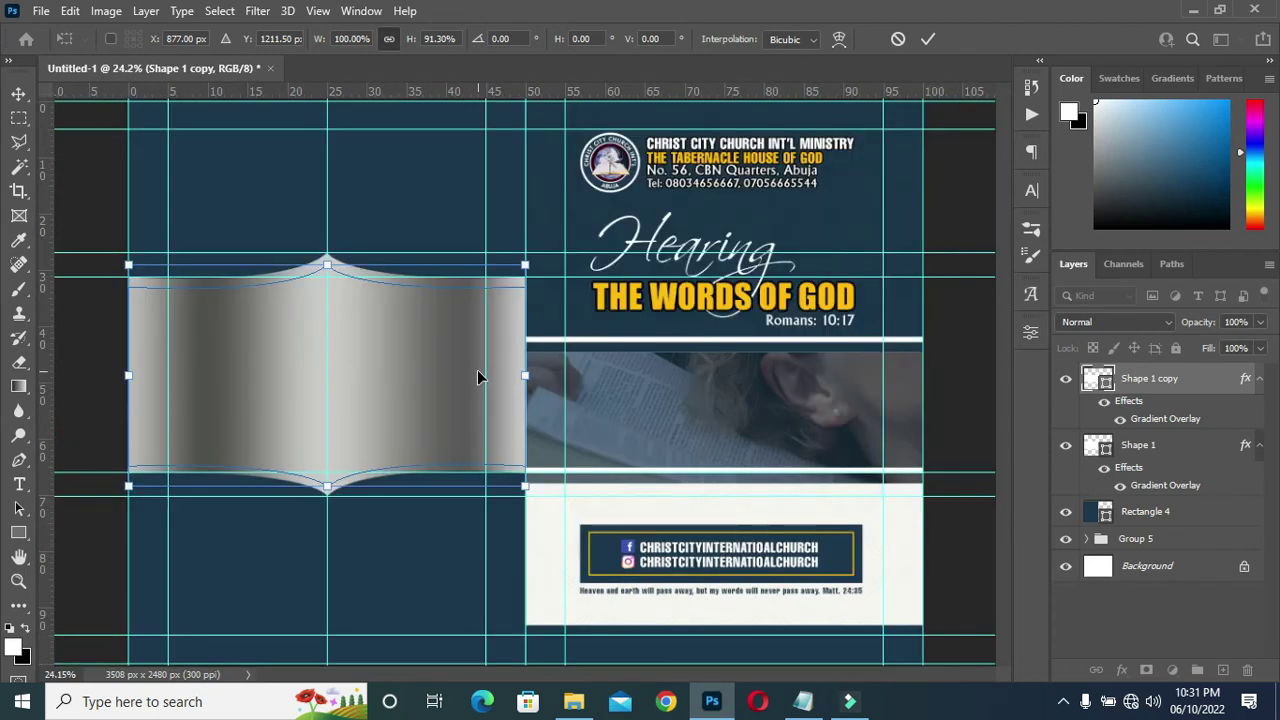
scroll(260, 471, "up", 4)
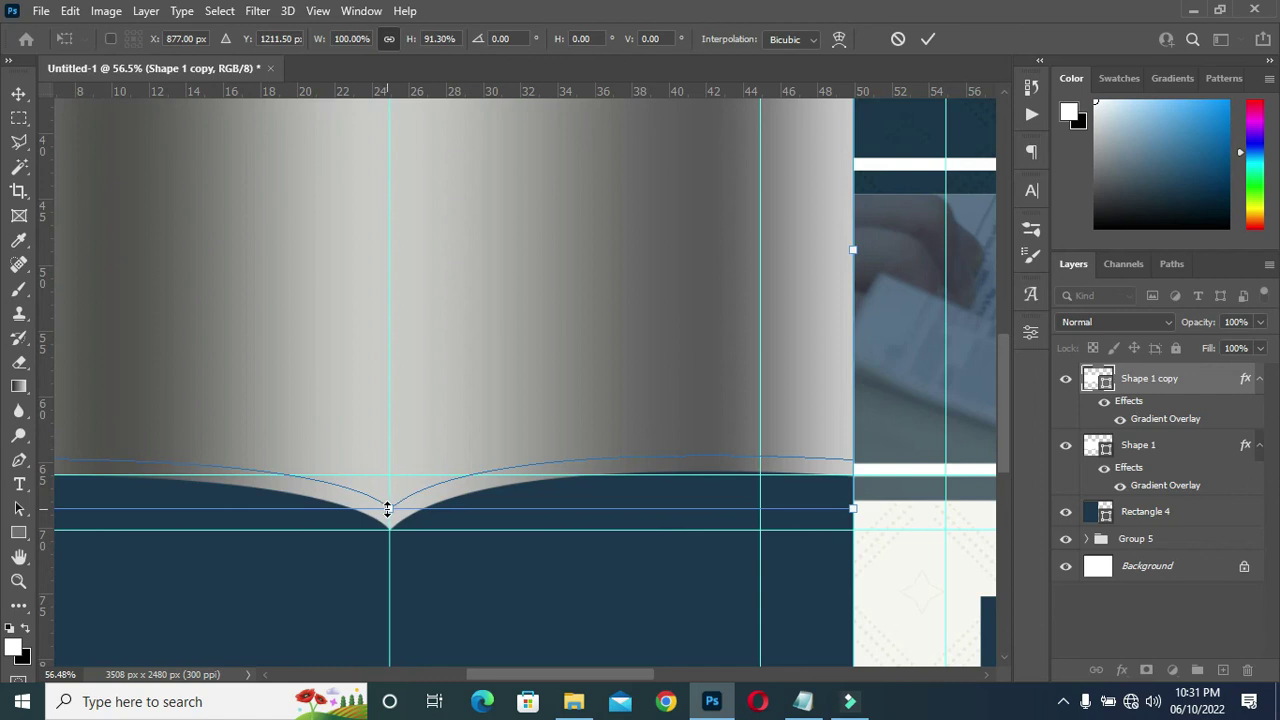
left_click_drag(388, 509, 389, 506)
scroll(417, 415, "down", 3)
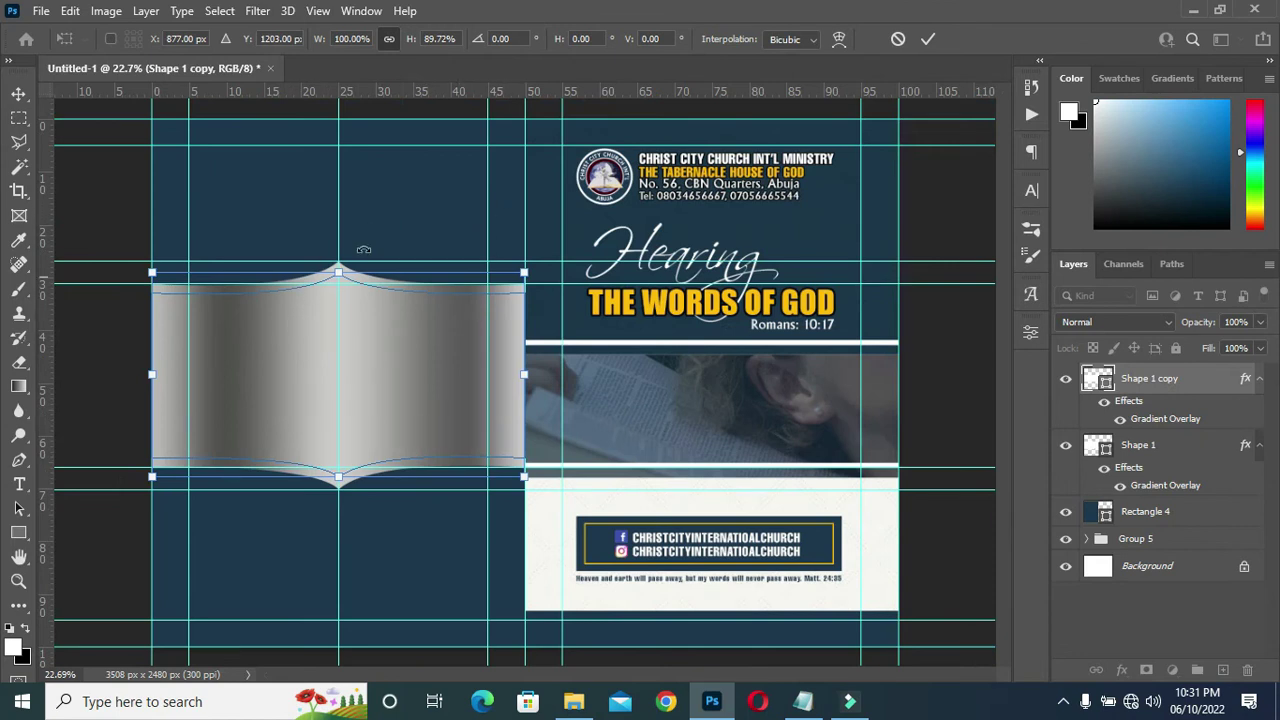
scroll(328, 276, "up", 4)
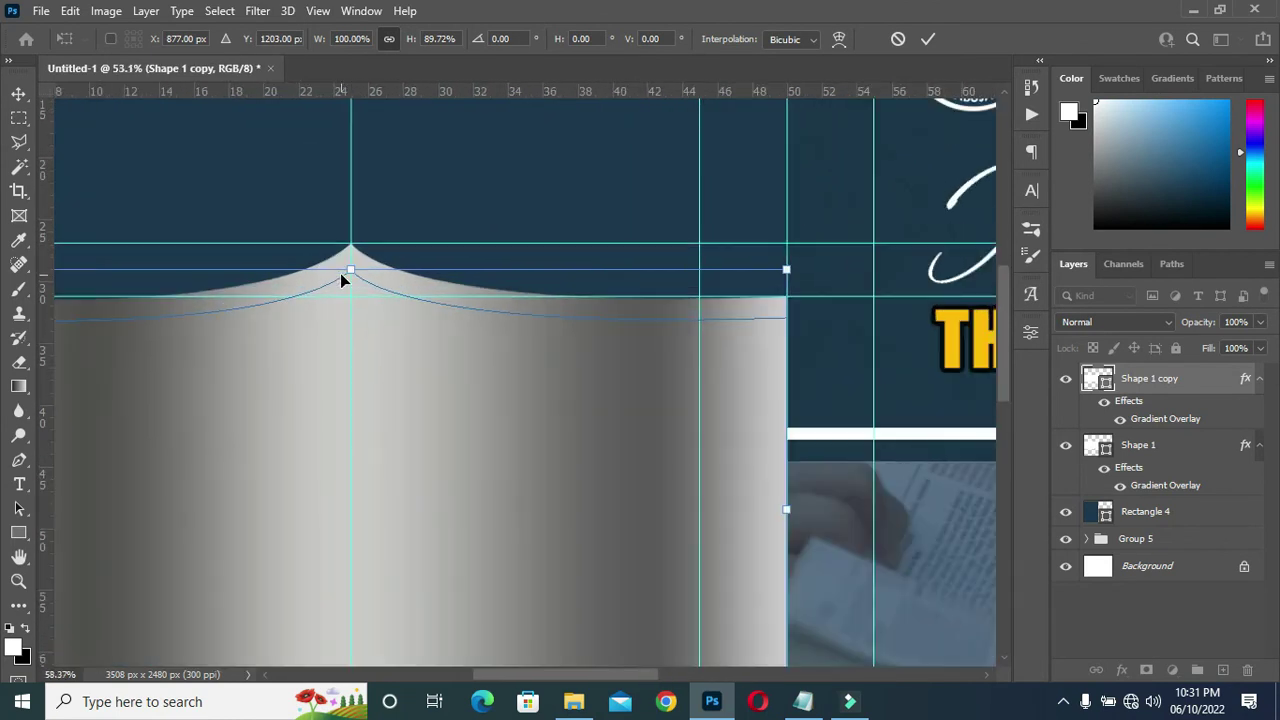
scroll(345, 276, "up", 2)
left_click_drag(354, 270, 354, 256)
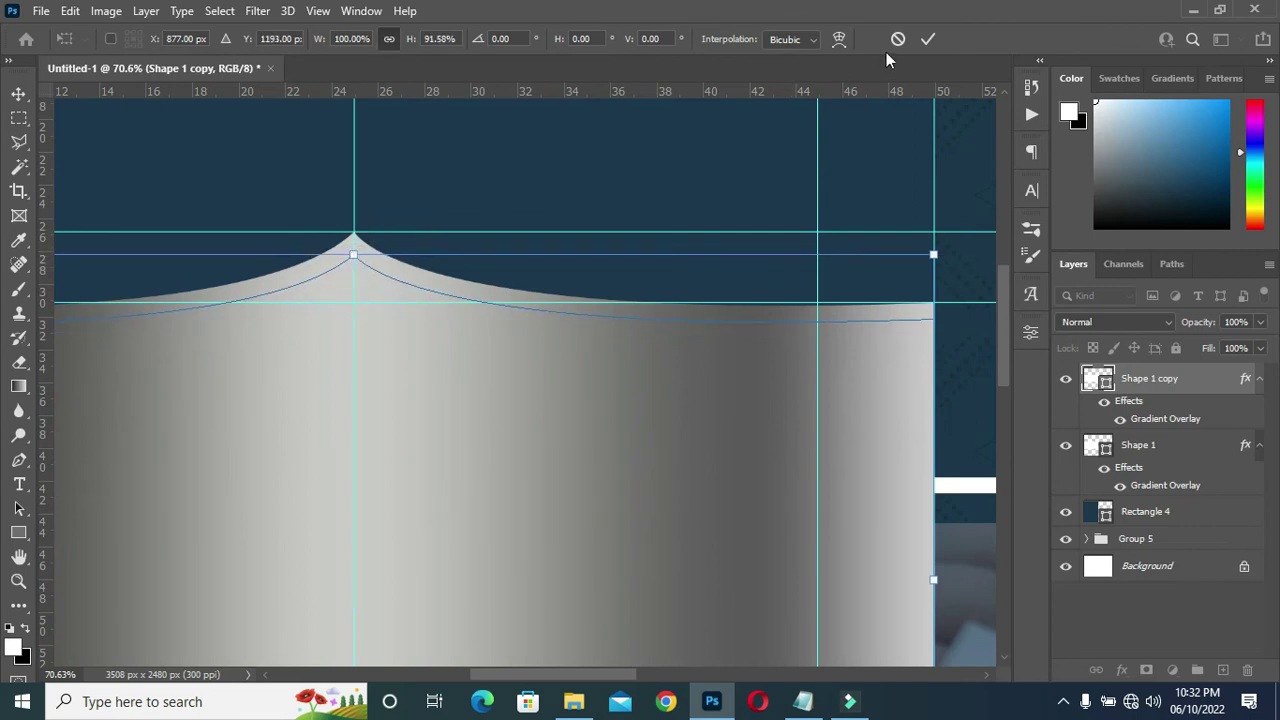
left_click(928, 38)
Nudge the copy's bottom point down, confirm the height, and open its layer style settings.
scroll(566, 177, "down", 5)
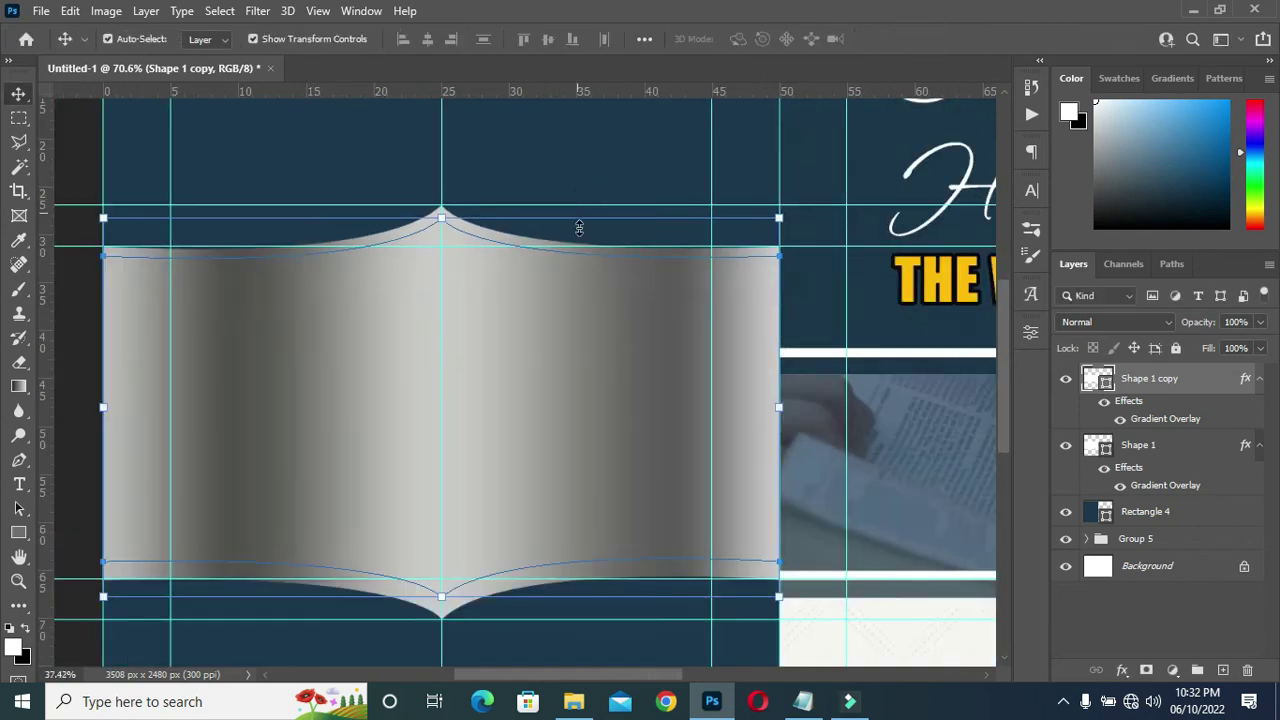
scroll(471, 500, "up", 4)
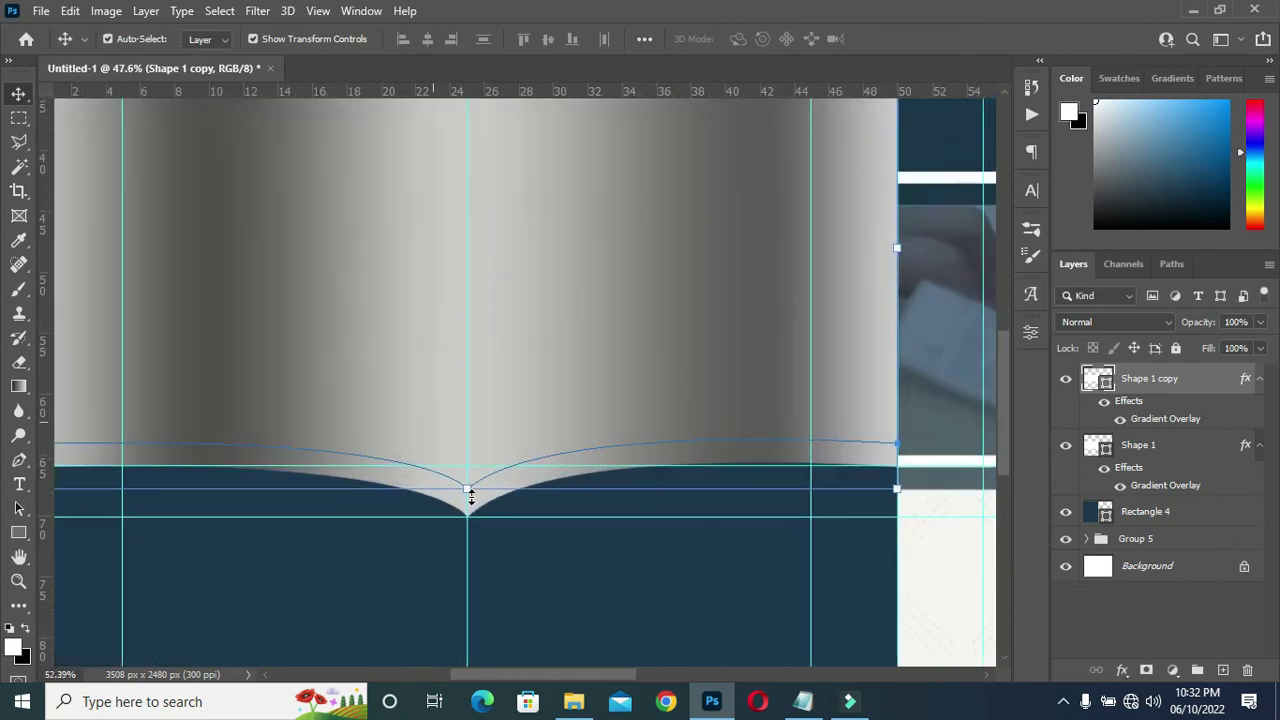
left_click_drag(466, 487, 466, 499)
scroll(523, 377, "down", 3, "alt")
scroll(541, 372, "down", 1, "alt")
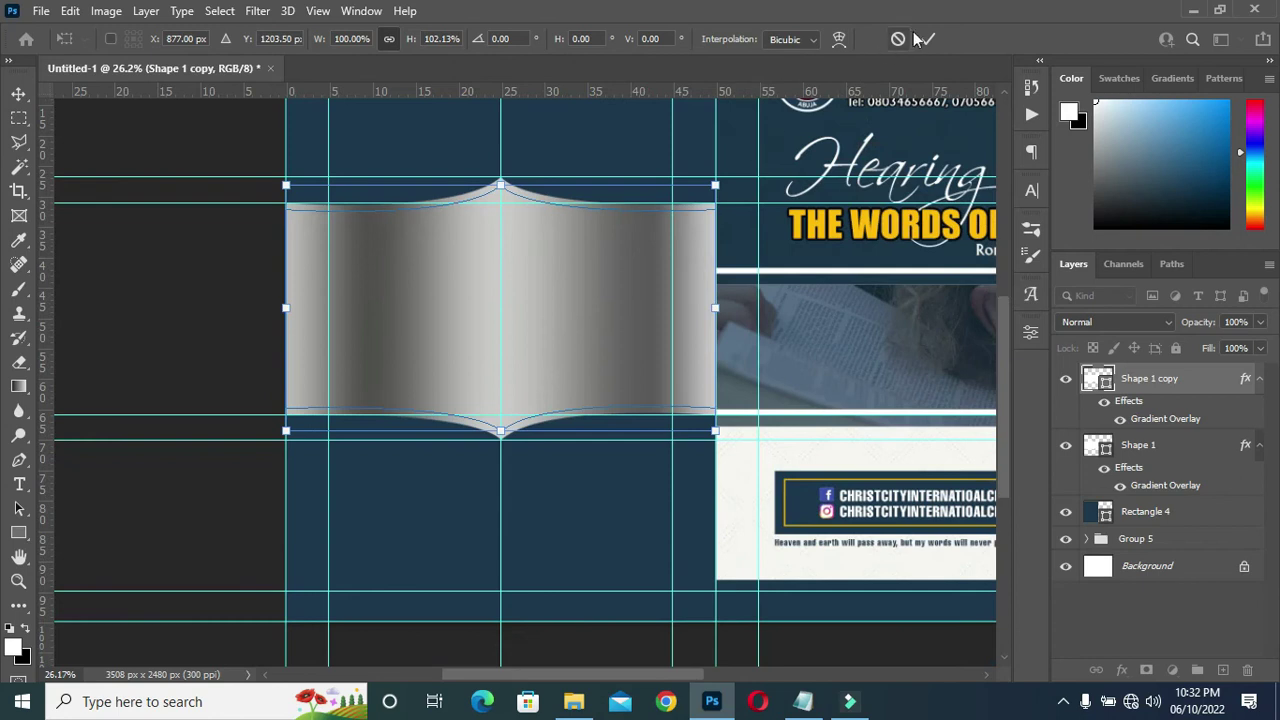
key("Return")
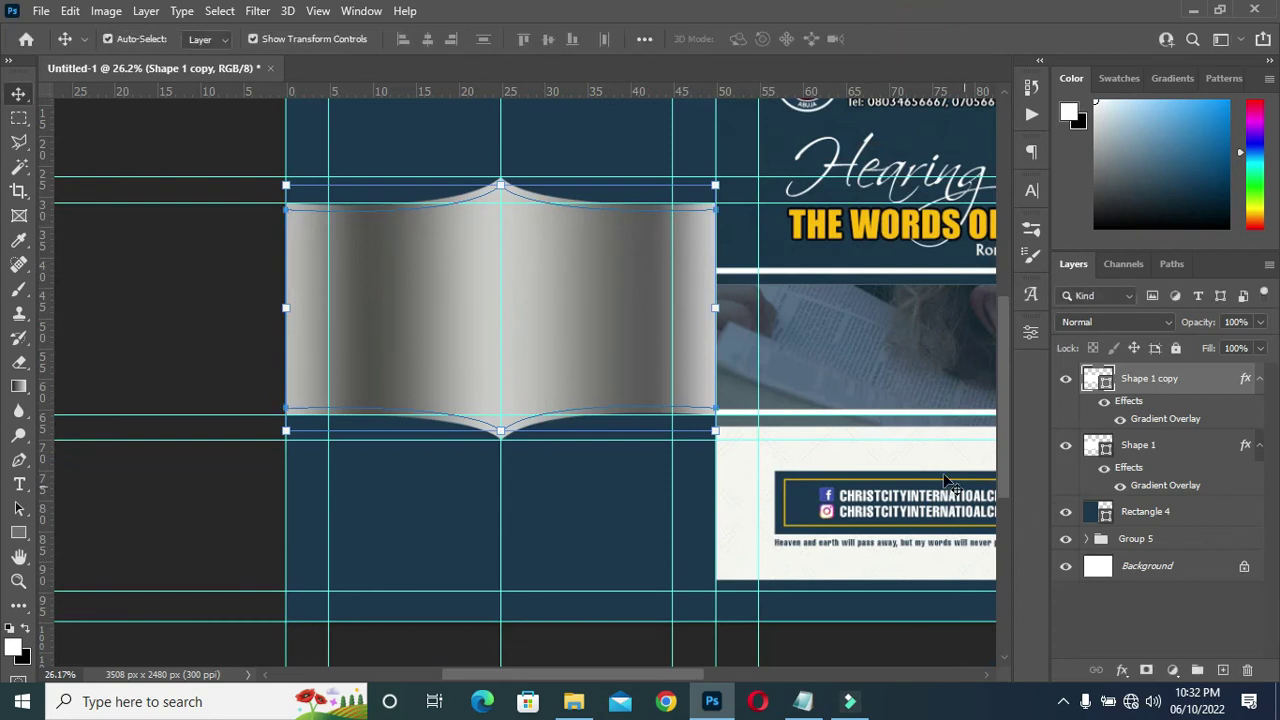
scroll(513, 342, "down", 2, "alt")
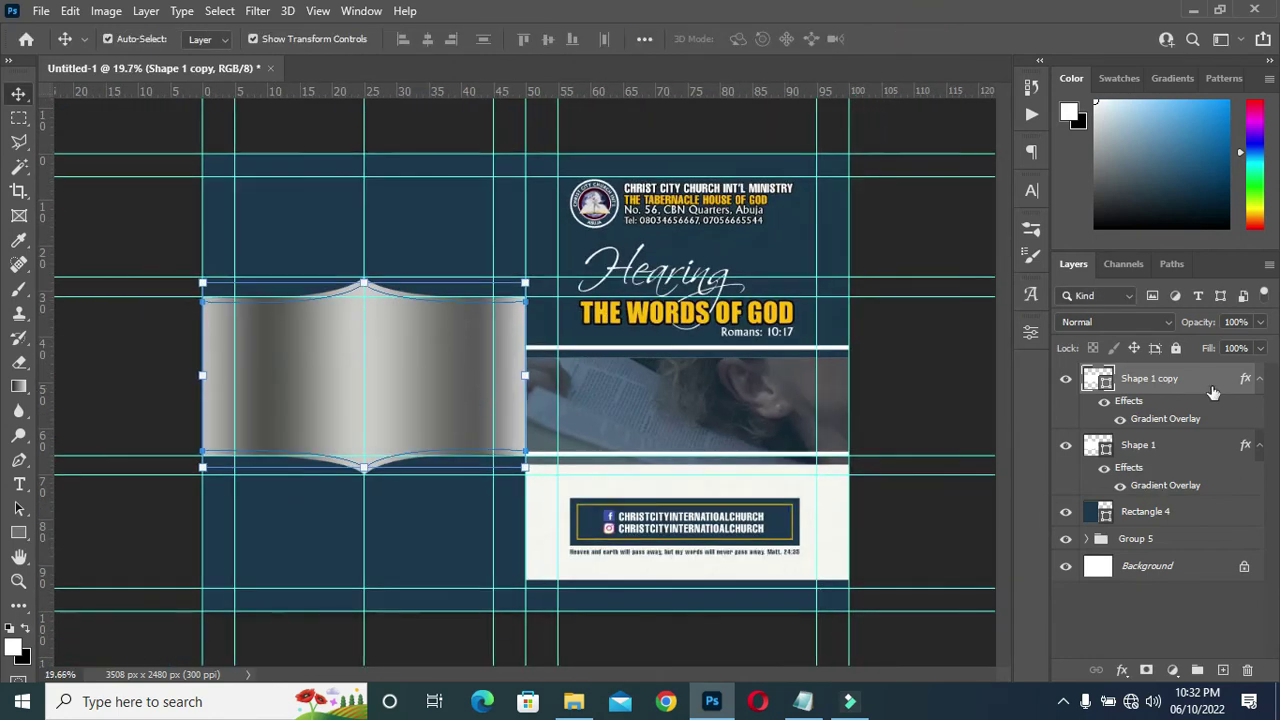
left_click(1261, 380)
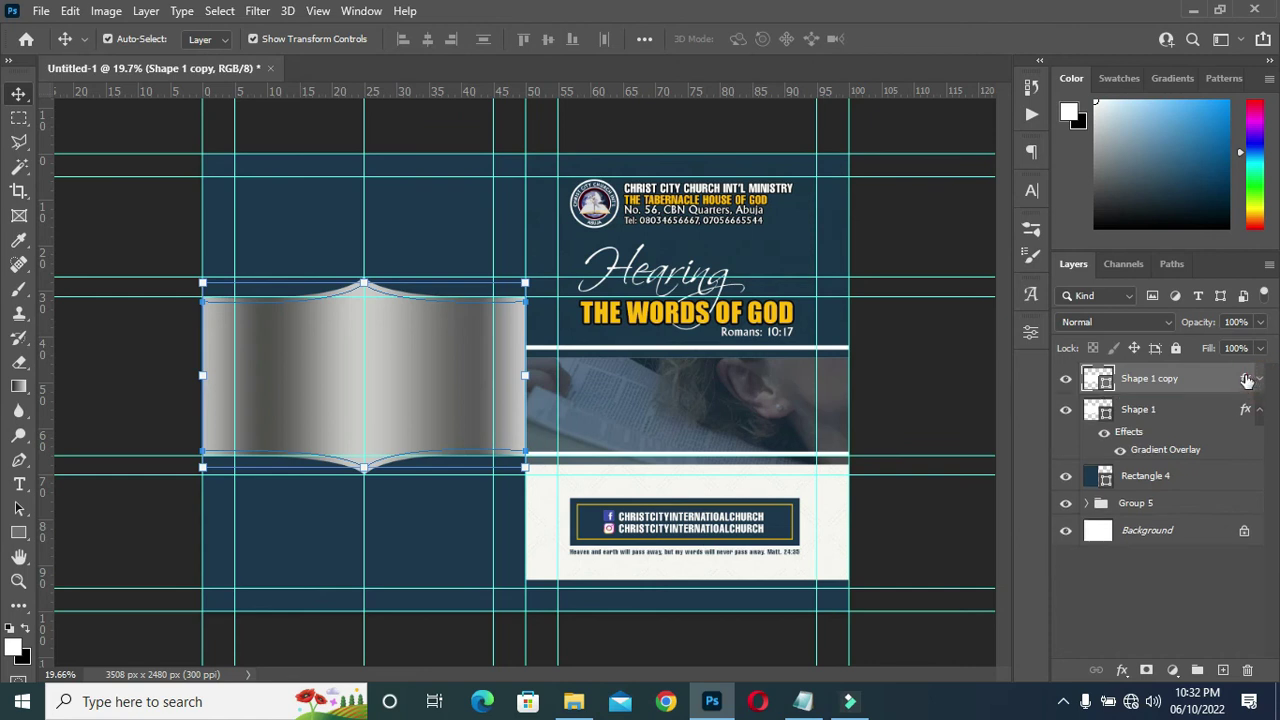
left_click(1247, 380)
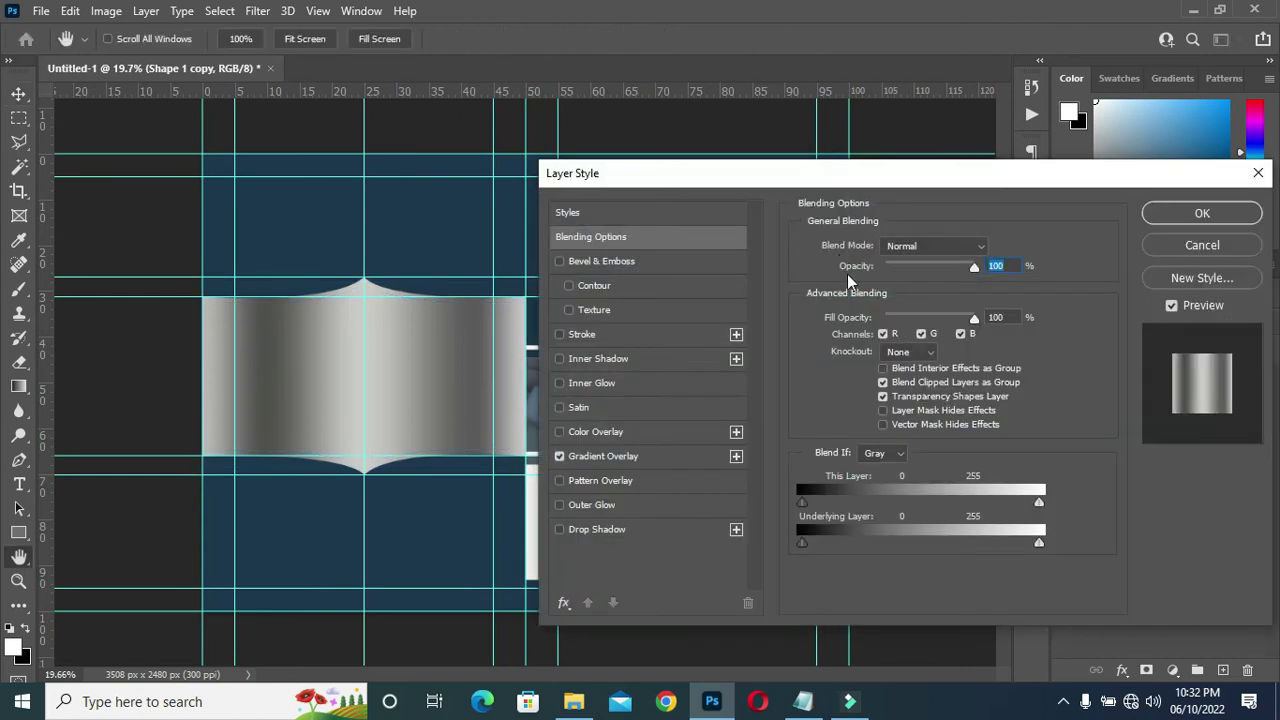
Swap Shape 1 copy's gradient overlay for the striped gray metallic preset and apply it.
left_click(628, 456)
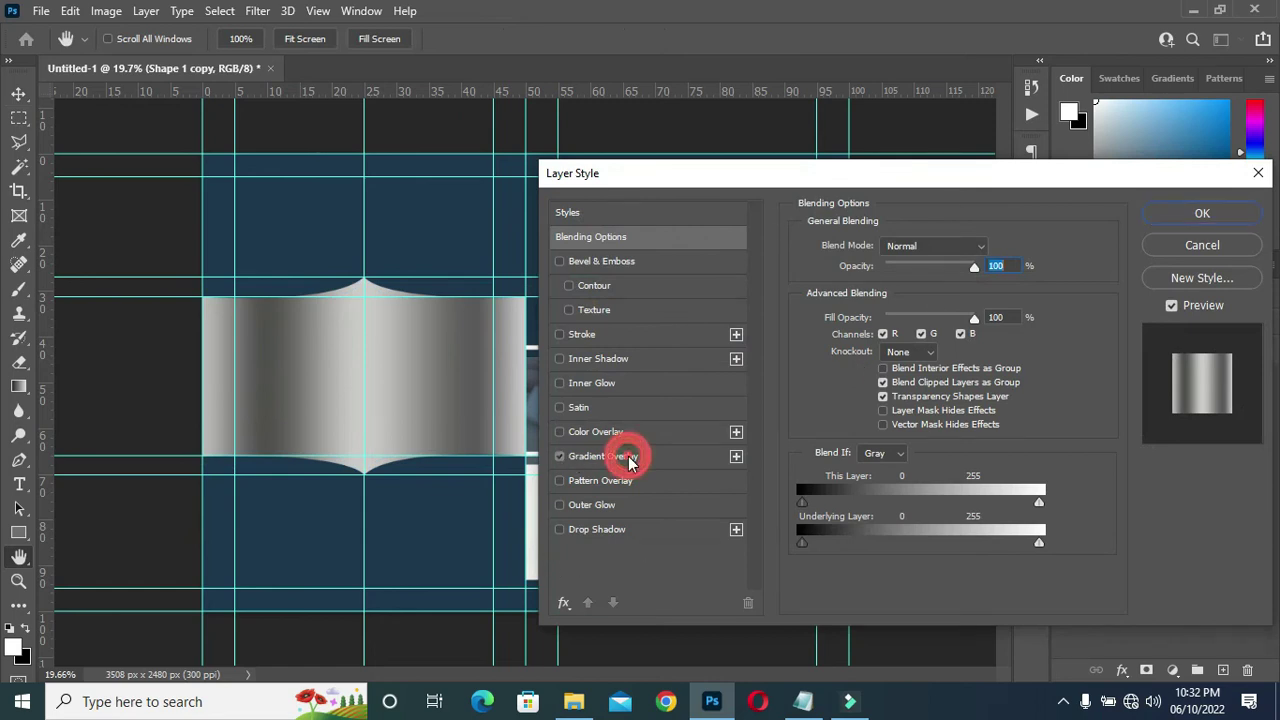
left_click(915, 289)
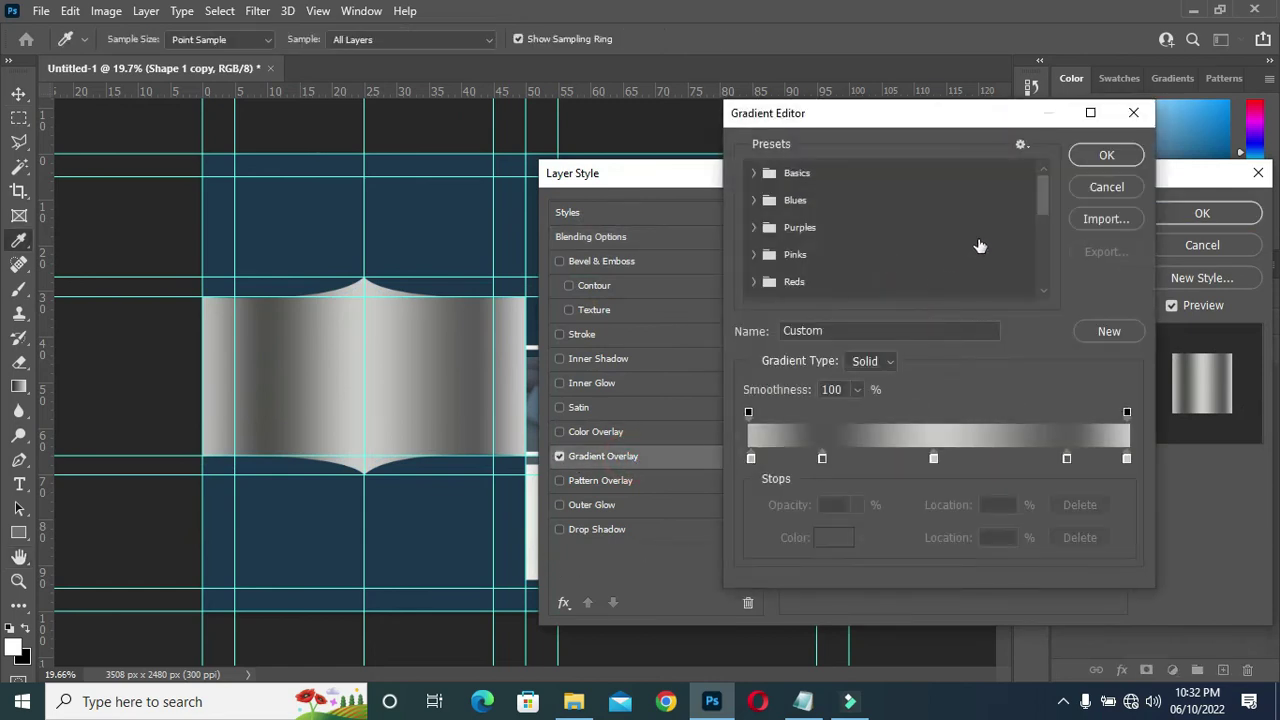
left_click_drag(1045, 204, 1041, 290)
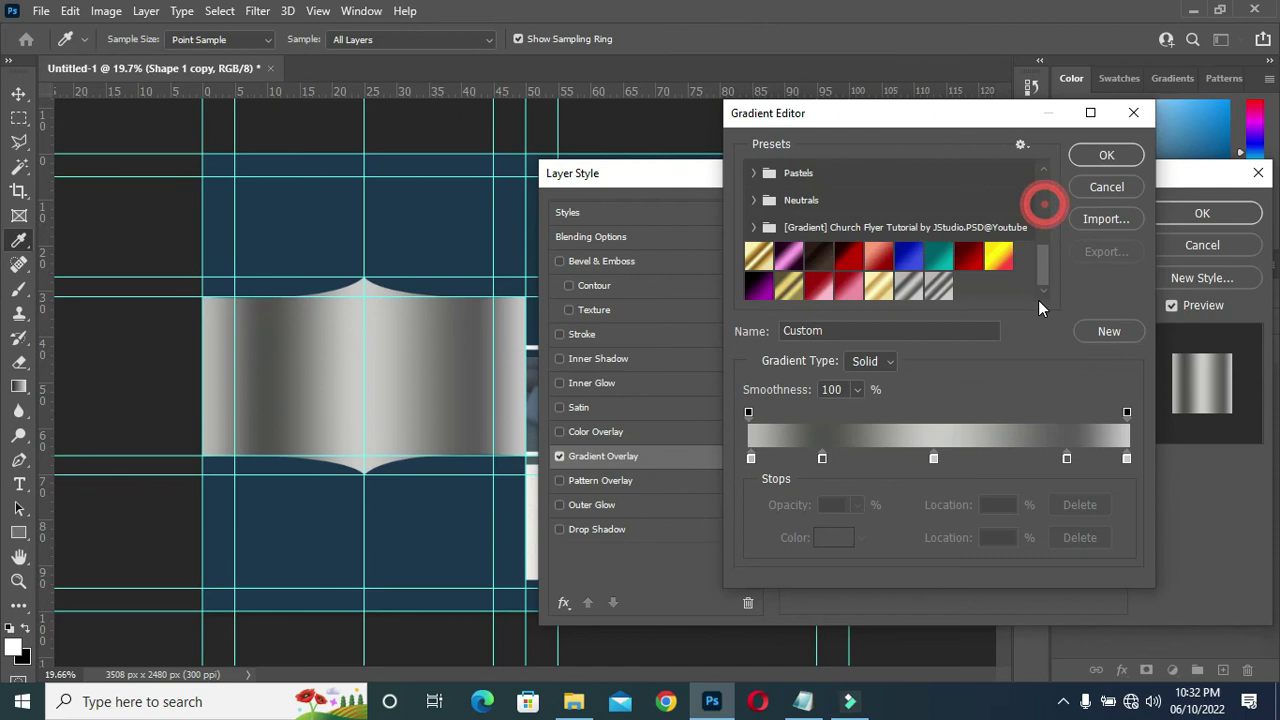
left_click(940, 288)
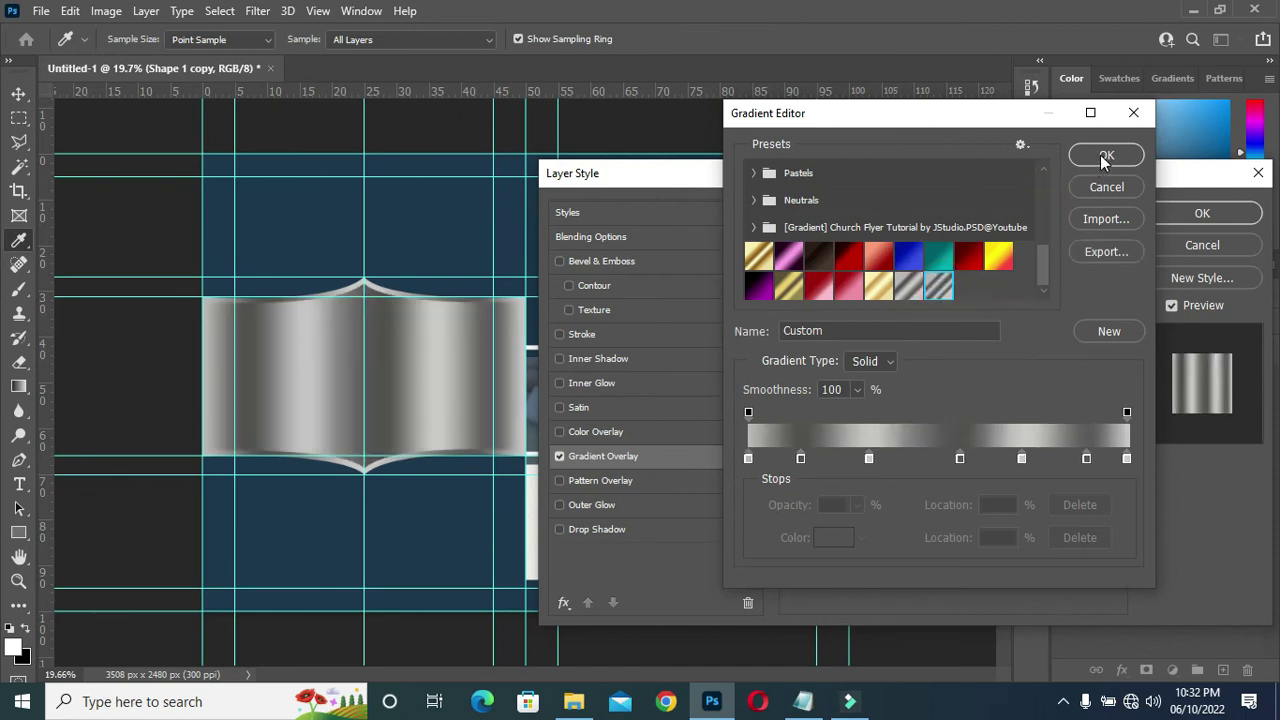
left_click(907, 288)
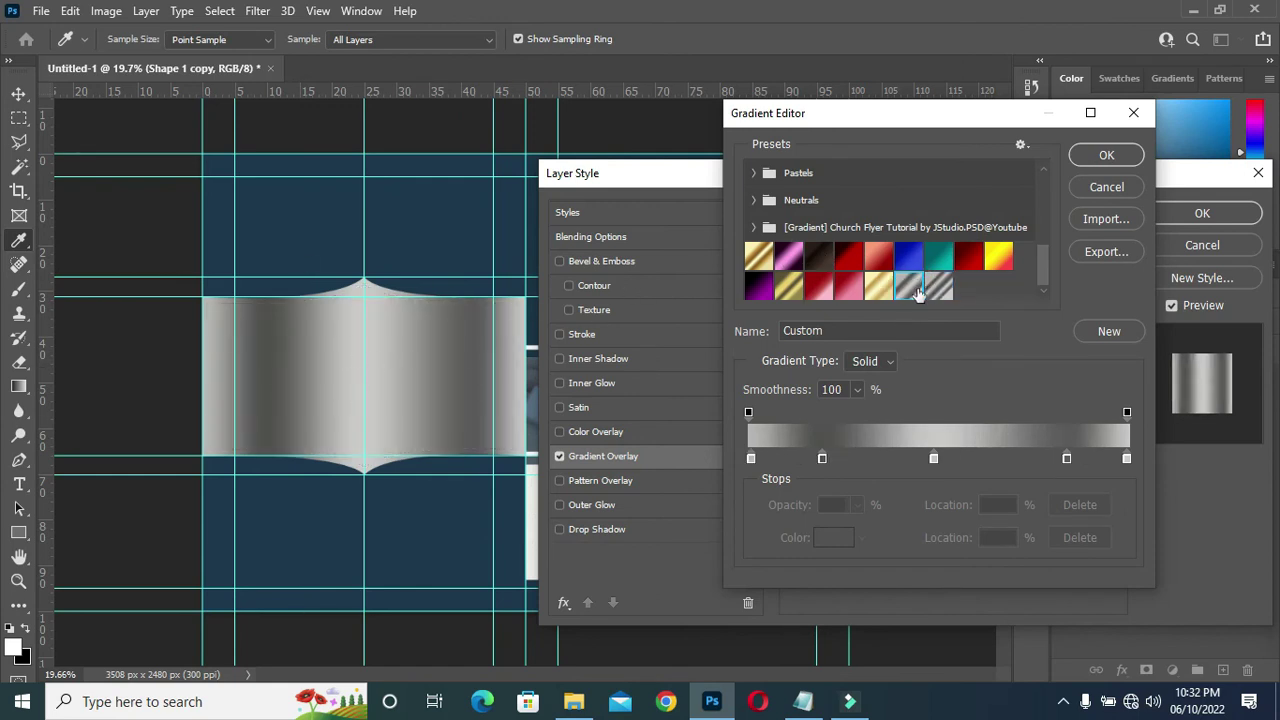
left_click(940, 287)
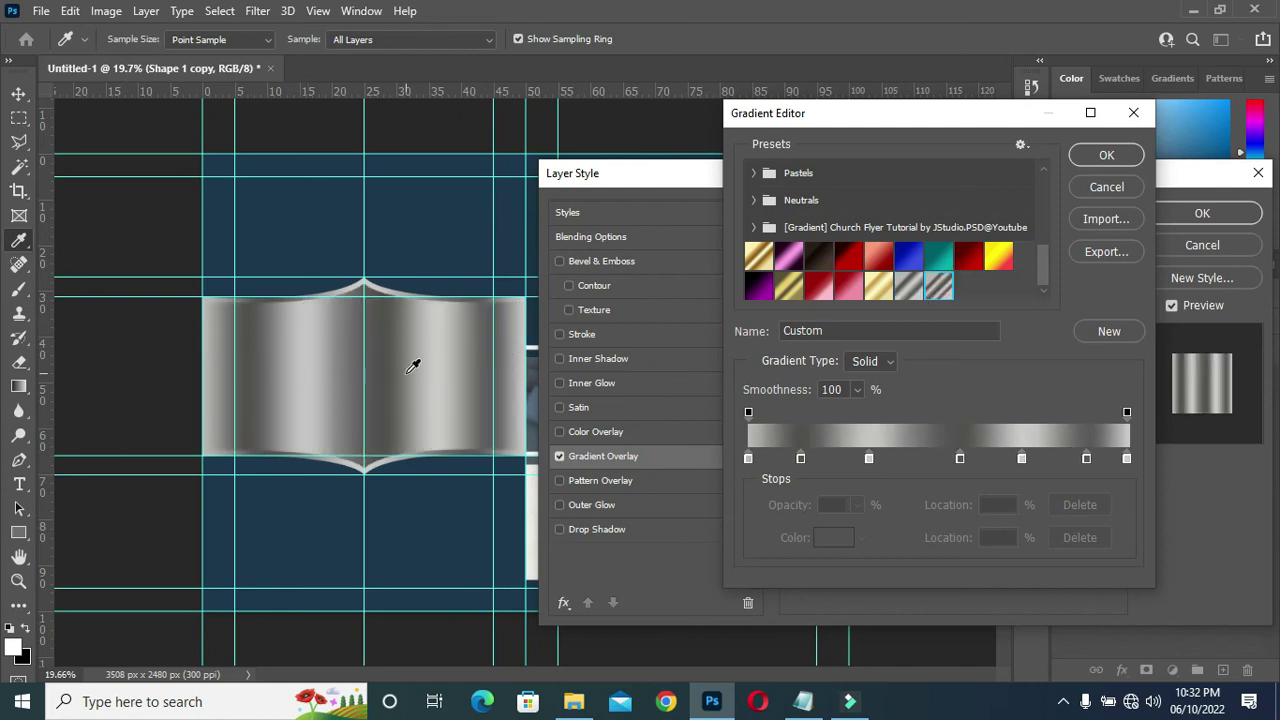
left_click(1107, 157)
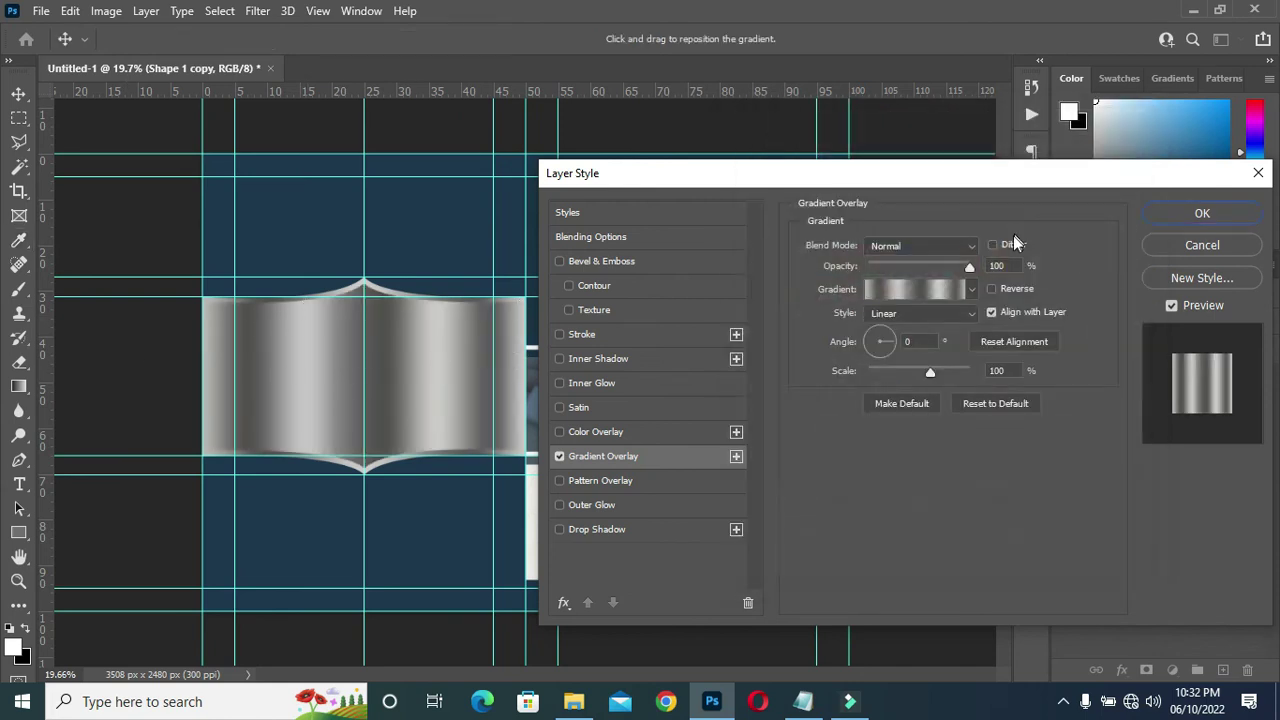
left_click(1203, 213)
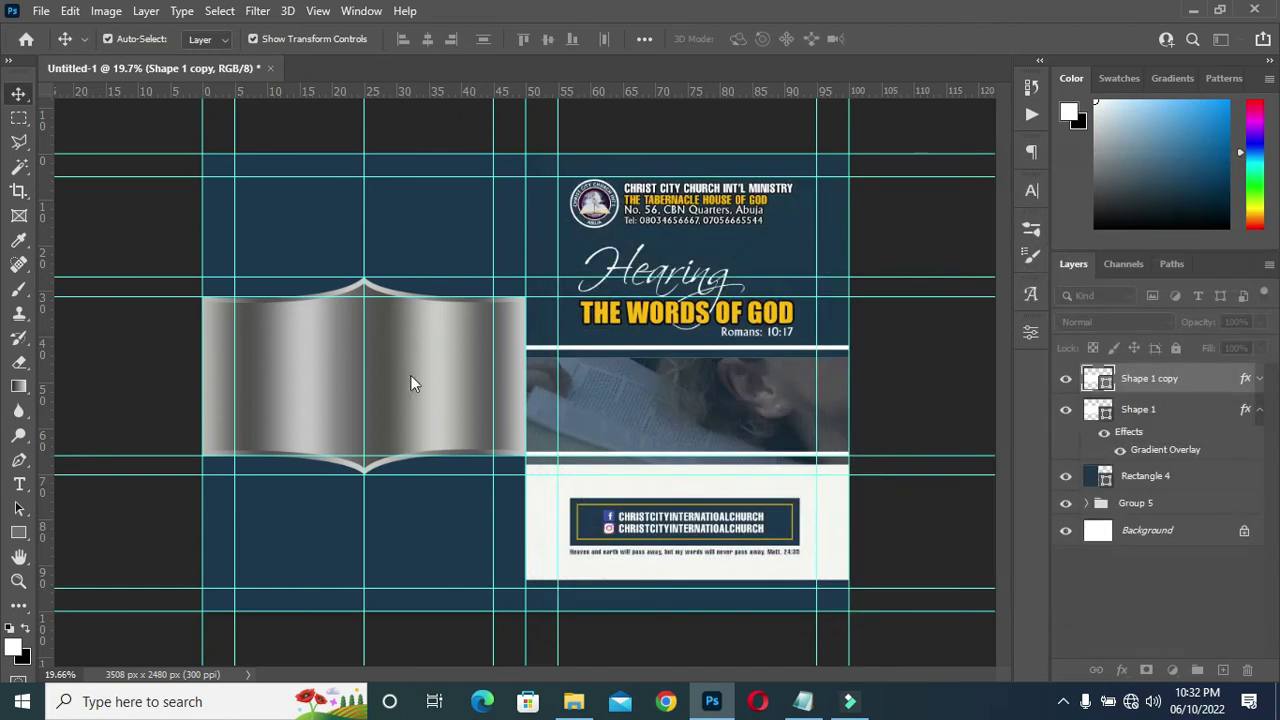
scroll(368, 375, "up", 1)
left_click(103, 194)
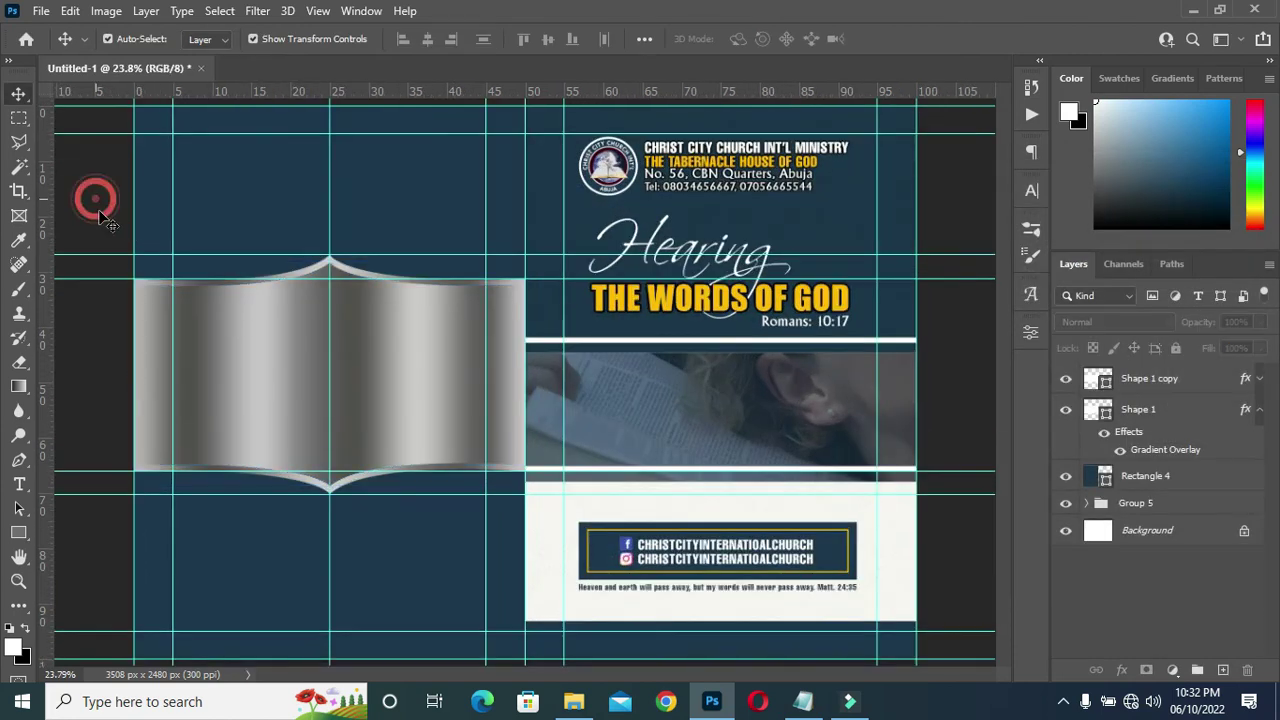
Collapse the effects lists and duplicate the banner copy as Shape 1 copy 2.
left_click(1259, 378)
left_click(1259, 378)
left_click(1259, 409)
left_click_drag(1189, 384, 1223, 670)
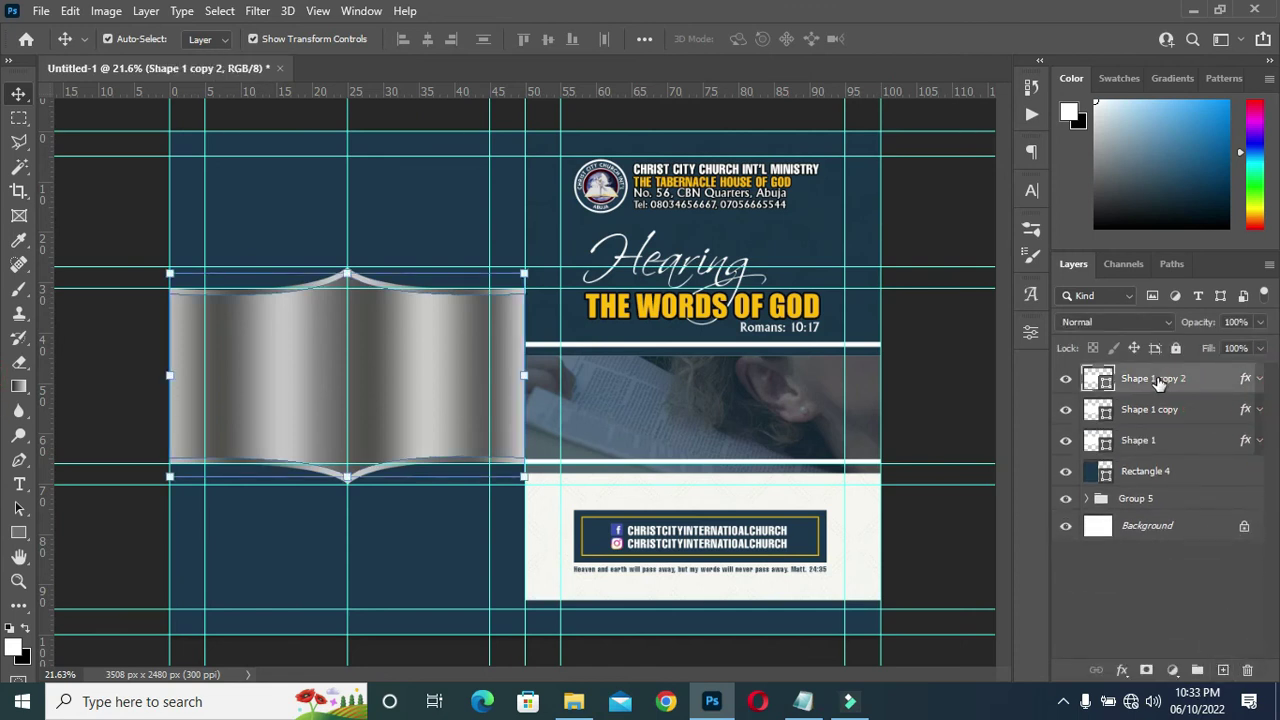
Squash Shape 1 copy 2 from bottom and top to 86.07% height and commit.
scroll(308, 388, "up", 1)
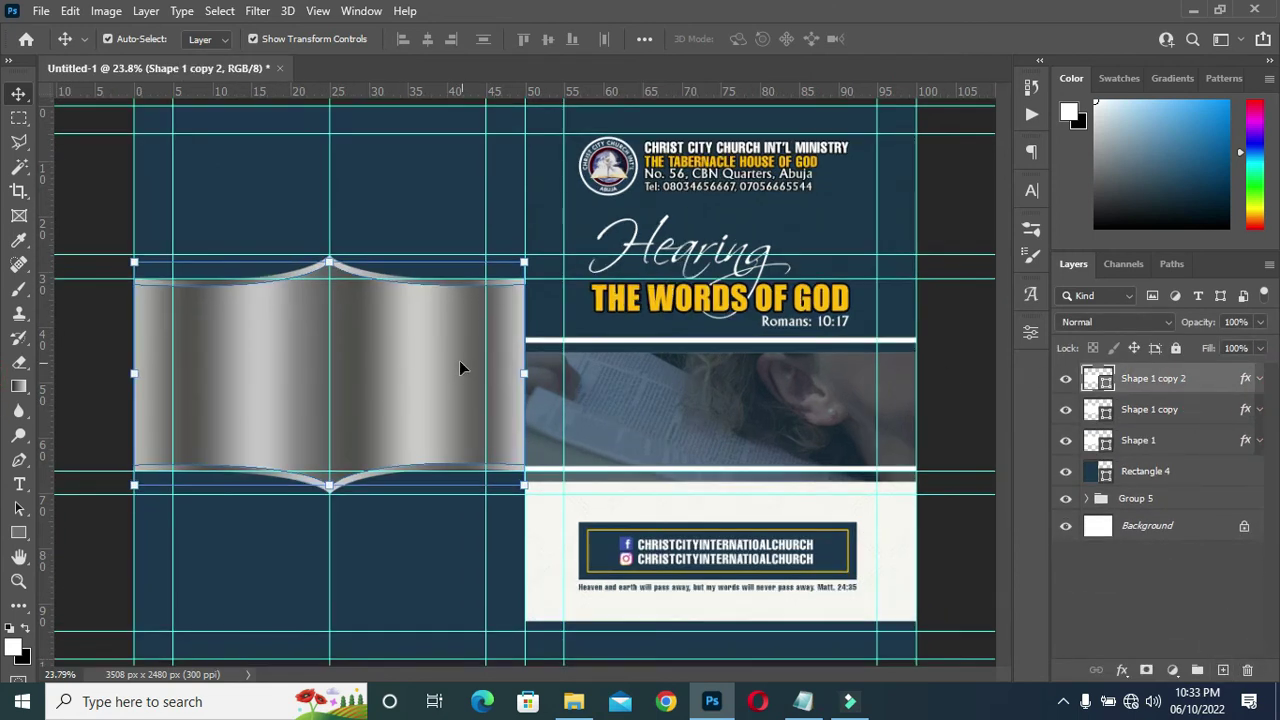
scroll(394, 352, "up", 4)
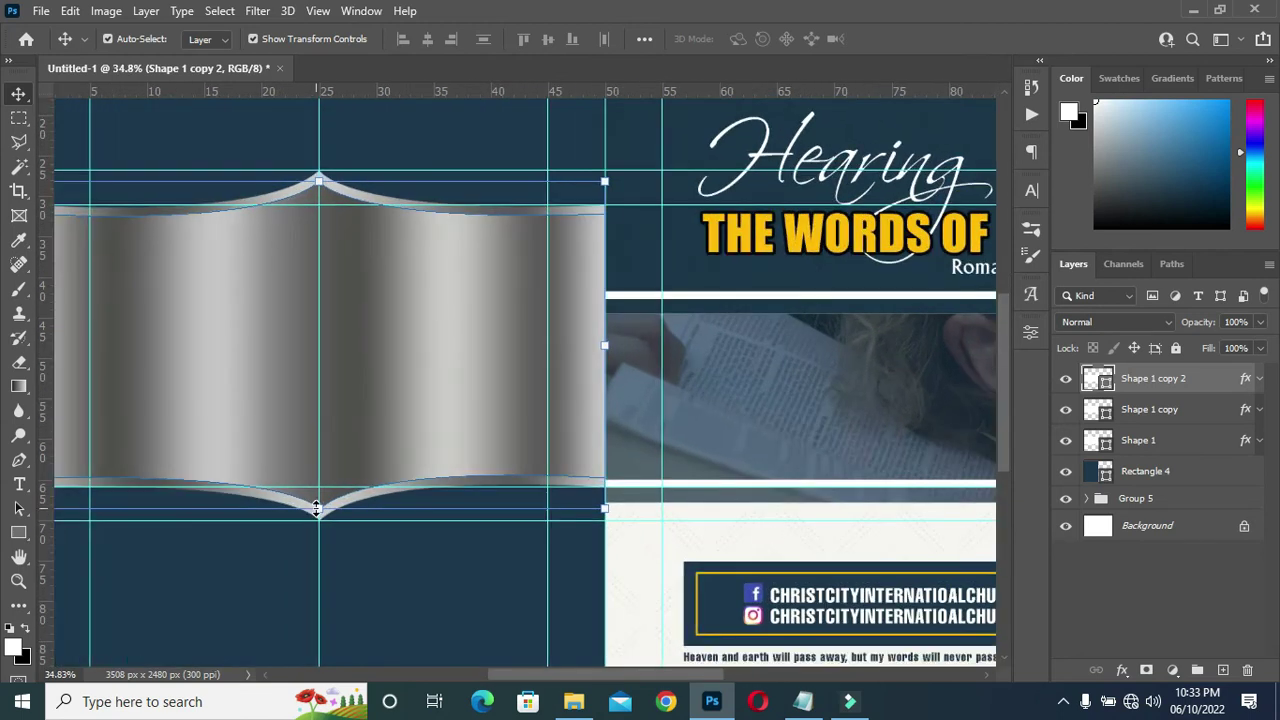
left_click_drag(318, 508, 318, 490)
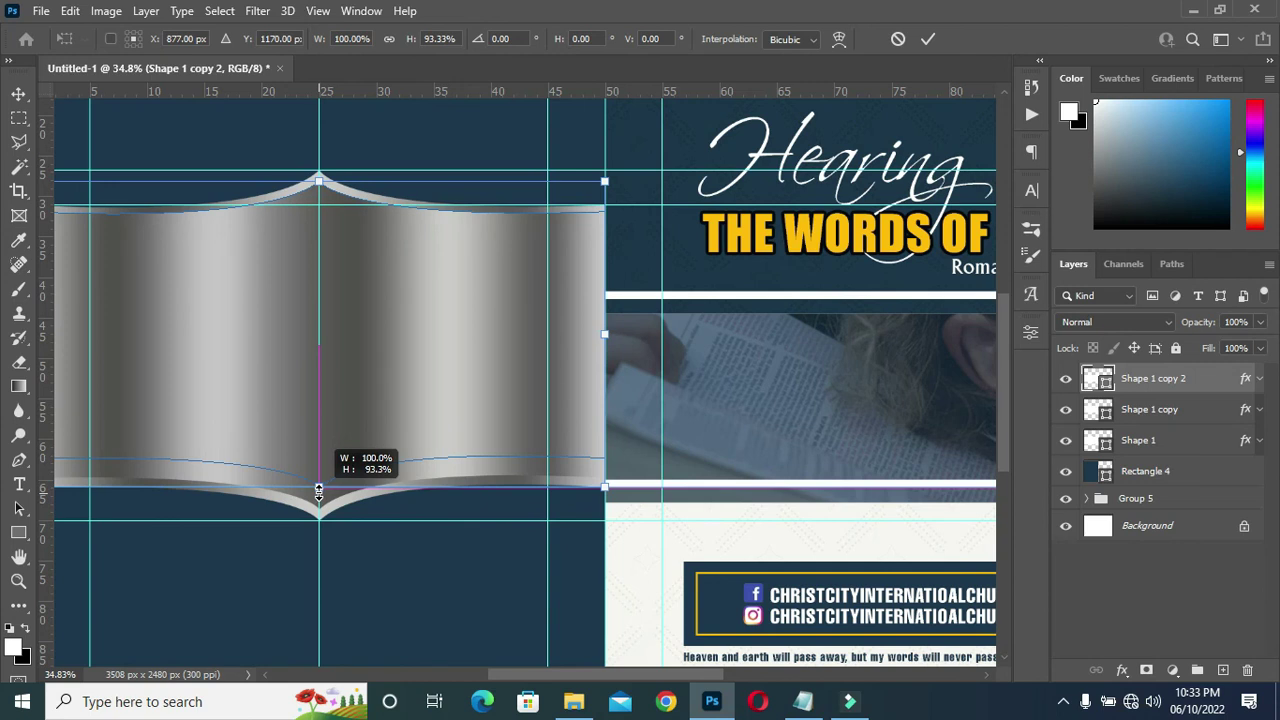
left_click_drag(318, 490, 318, 490)
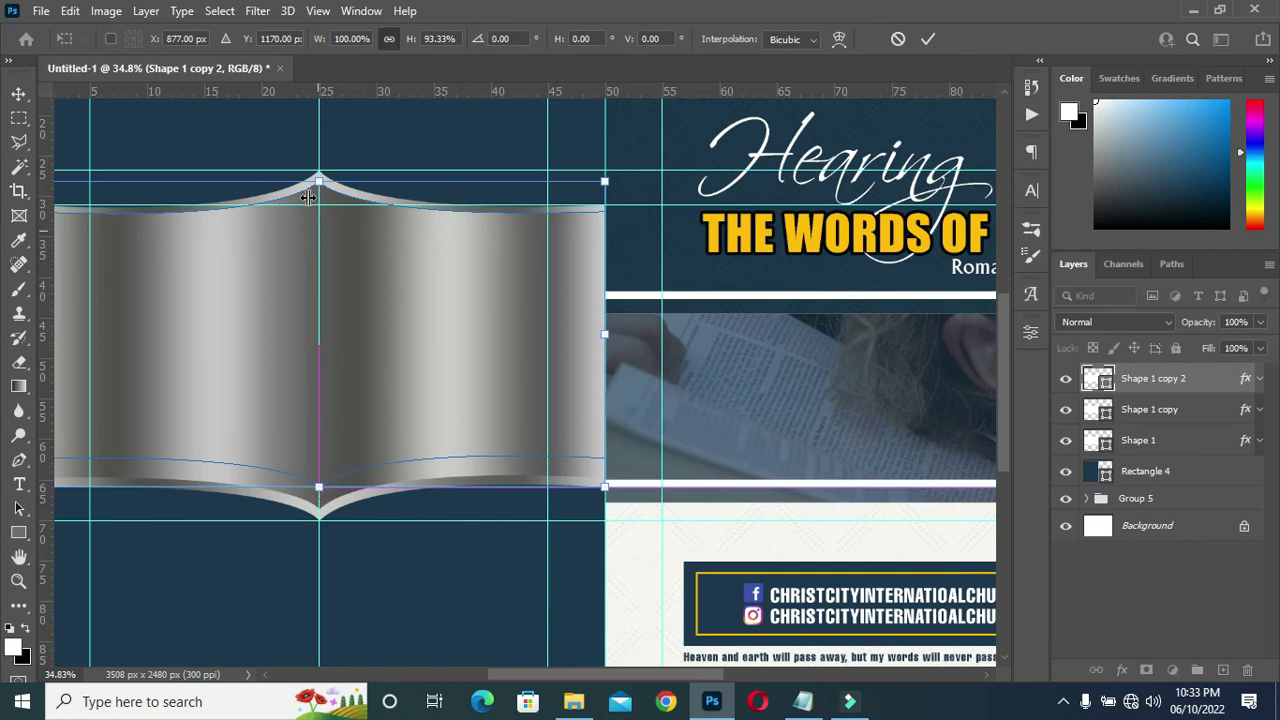
left_click_drag(318, 181, 318, 206)
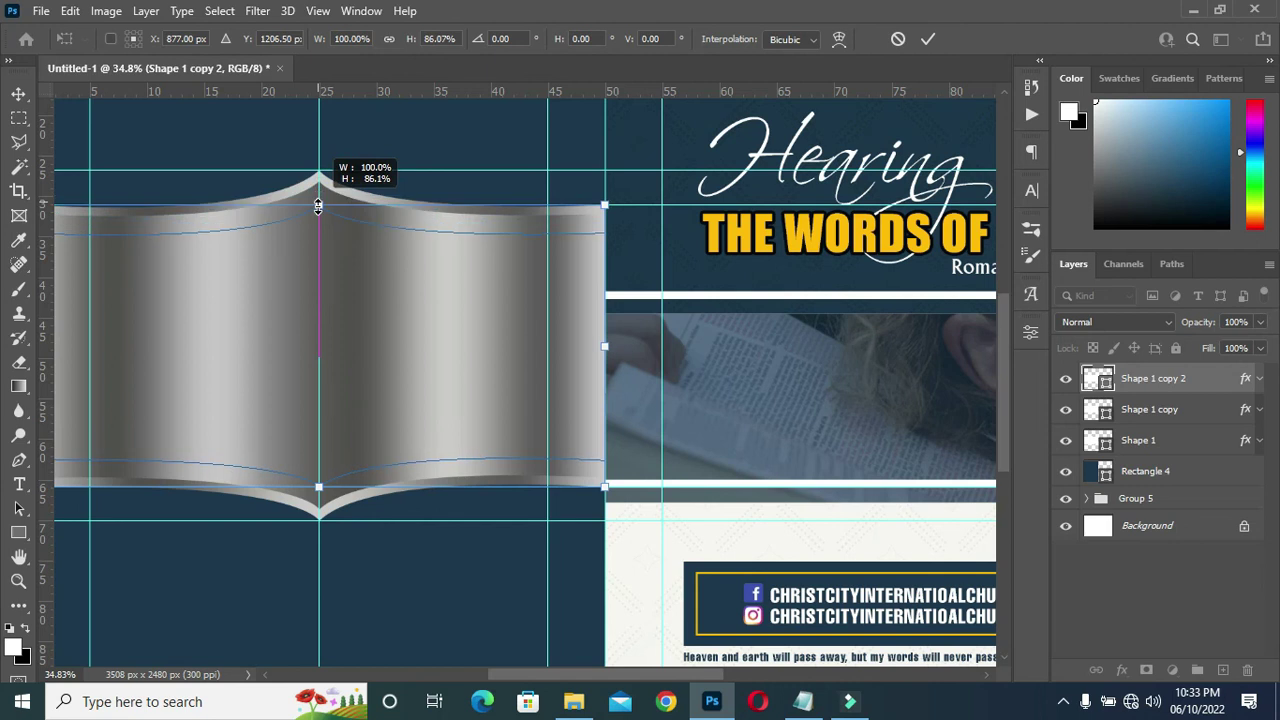
left_click_drag(318, 206, 318, 206)
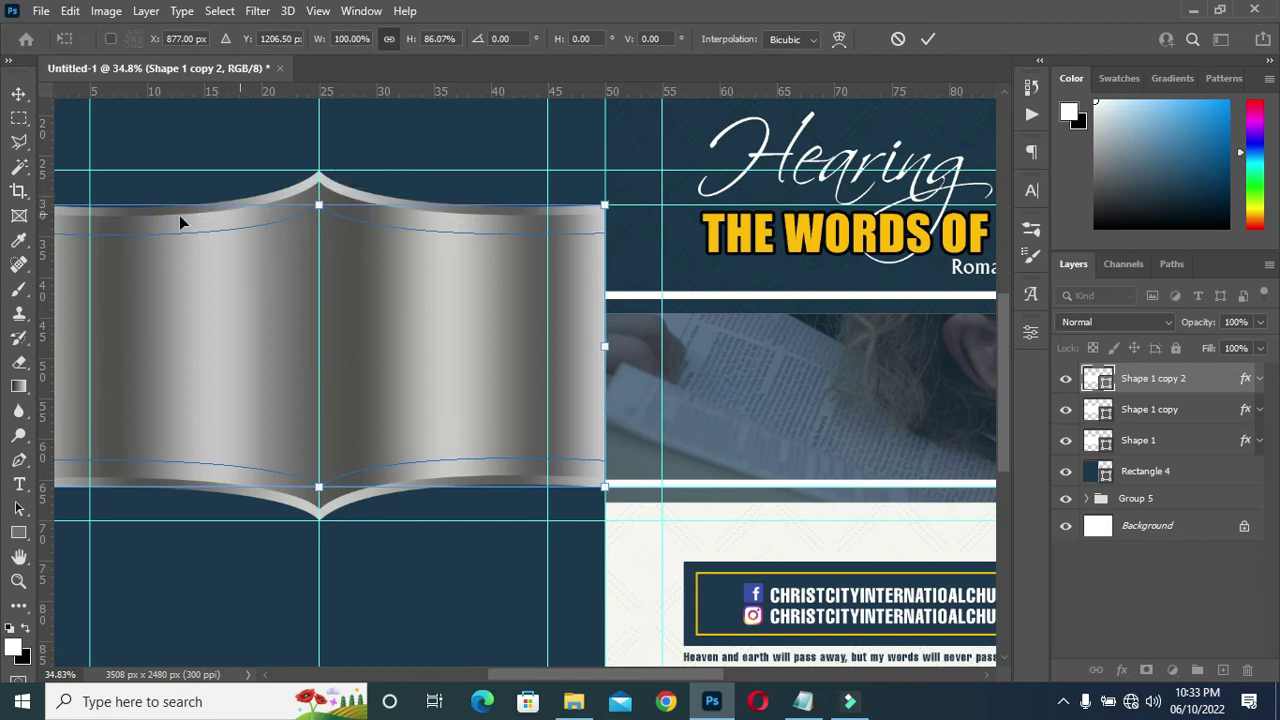
left_click(932, 40)
key("ctrl+0")
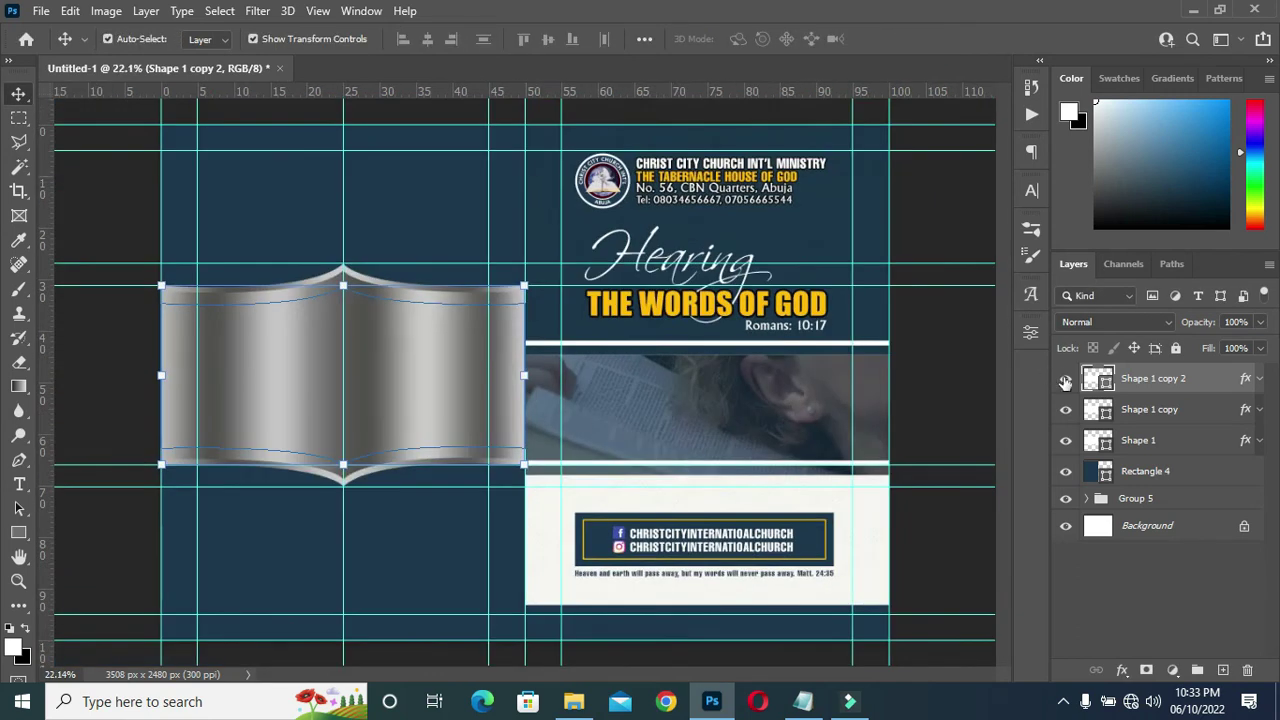
Clear all layer styles from Shape 1 copy 2.
right_click(1246, 381)
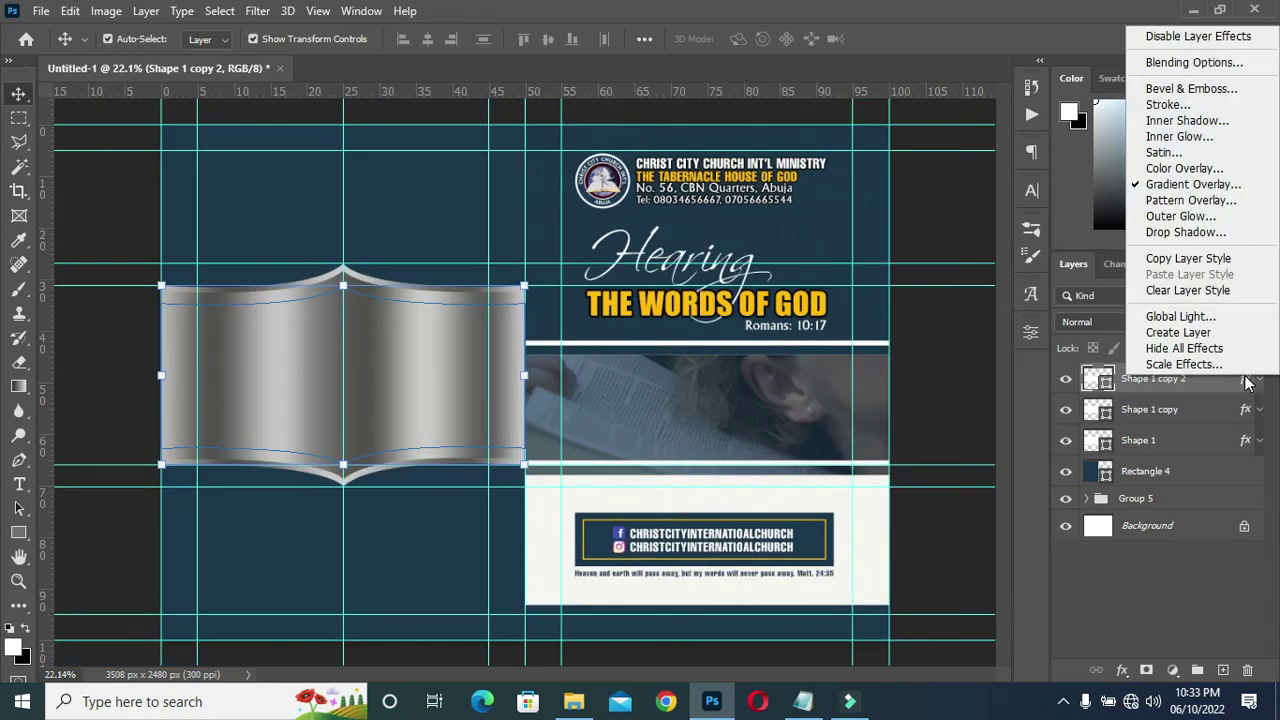
right_click(1178, 383)
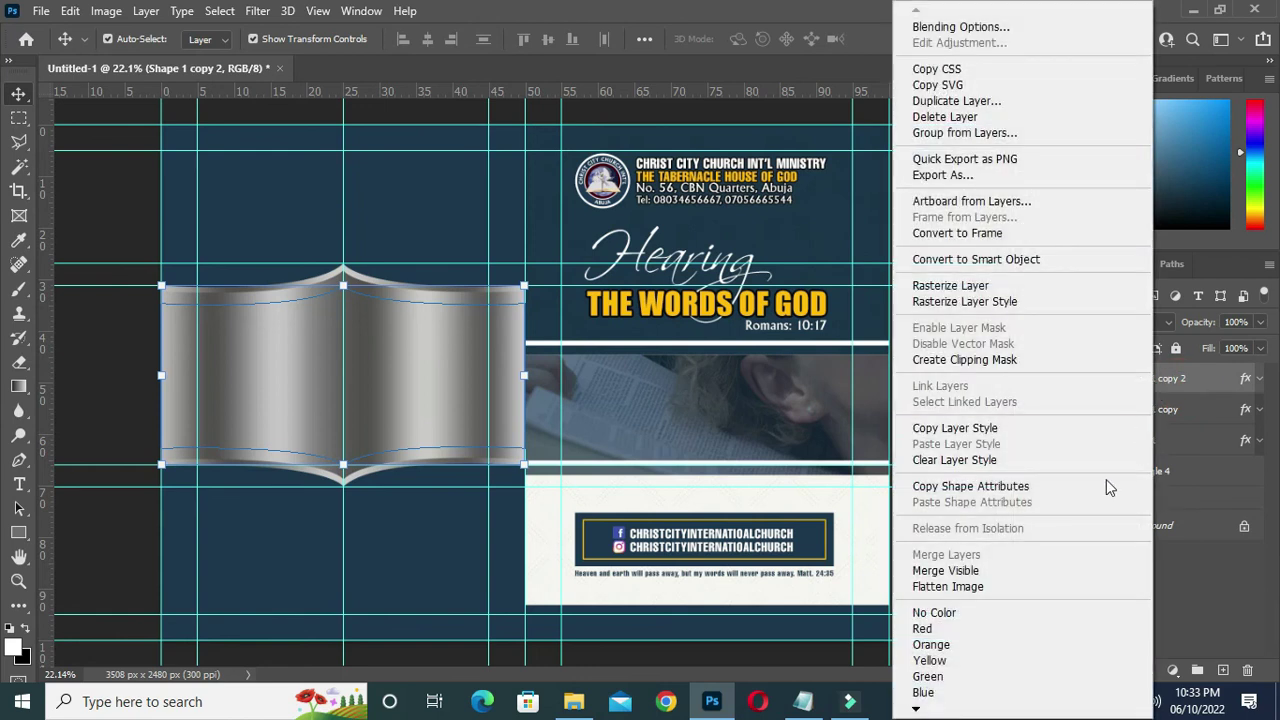
left_click(950, 460)
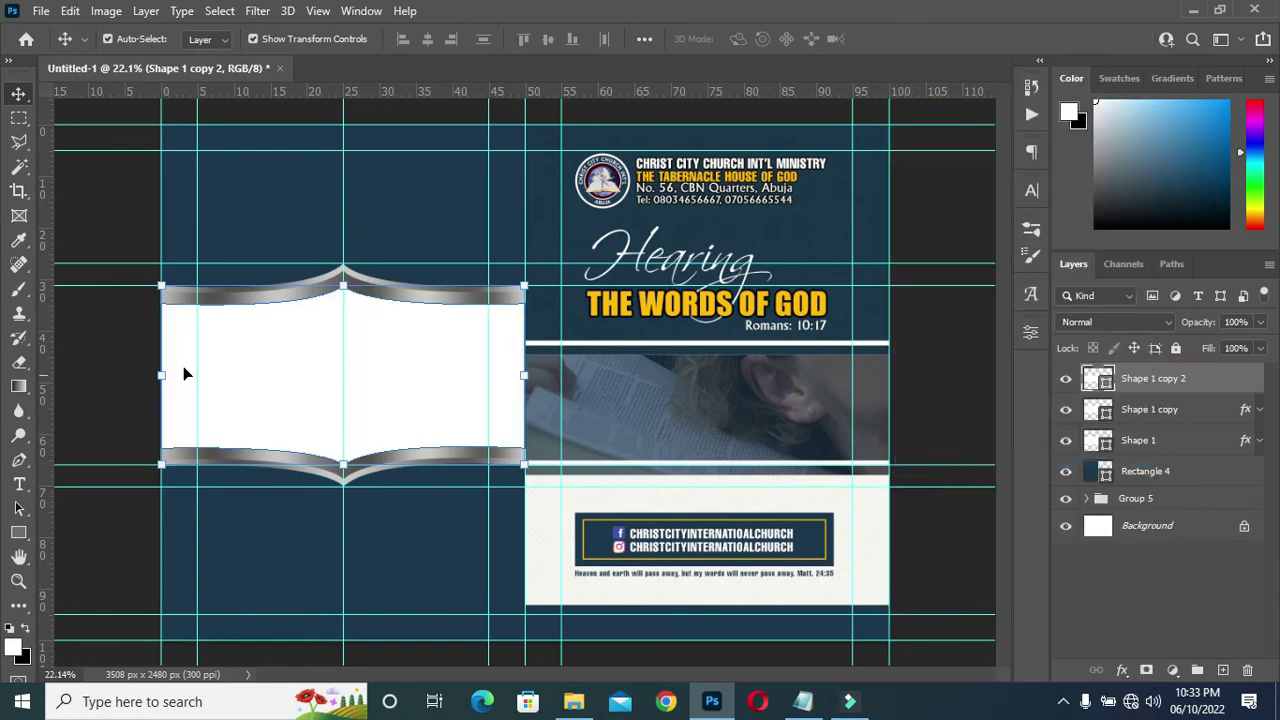
left_click(125, 366)
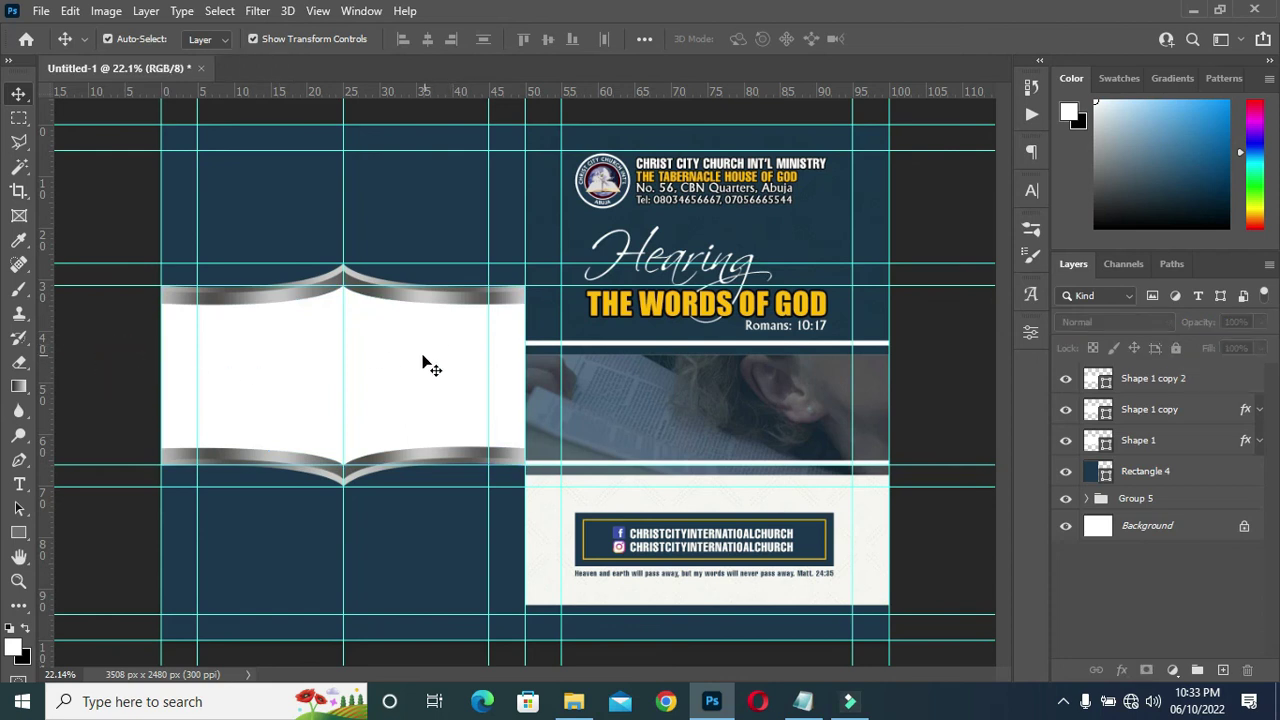
Fill Shape 1 copy 2 with the title's yellow ffba00 and lower its opacity to about 31%.
double_click(1103, 385)
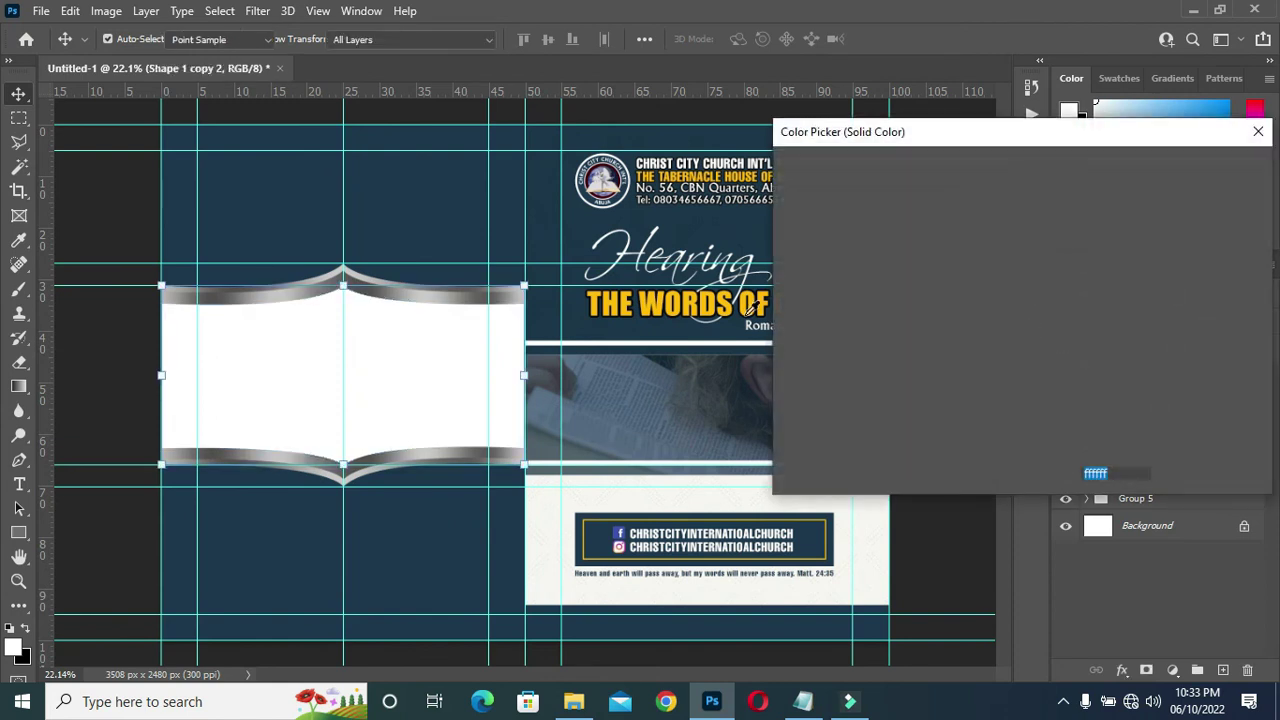
left_click(706, 306)
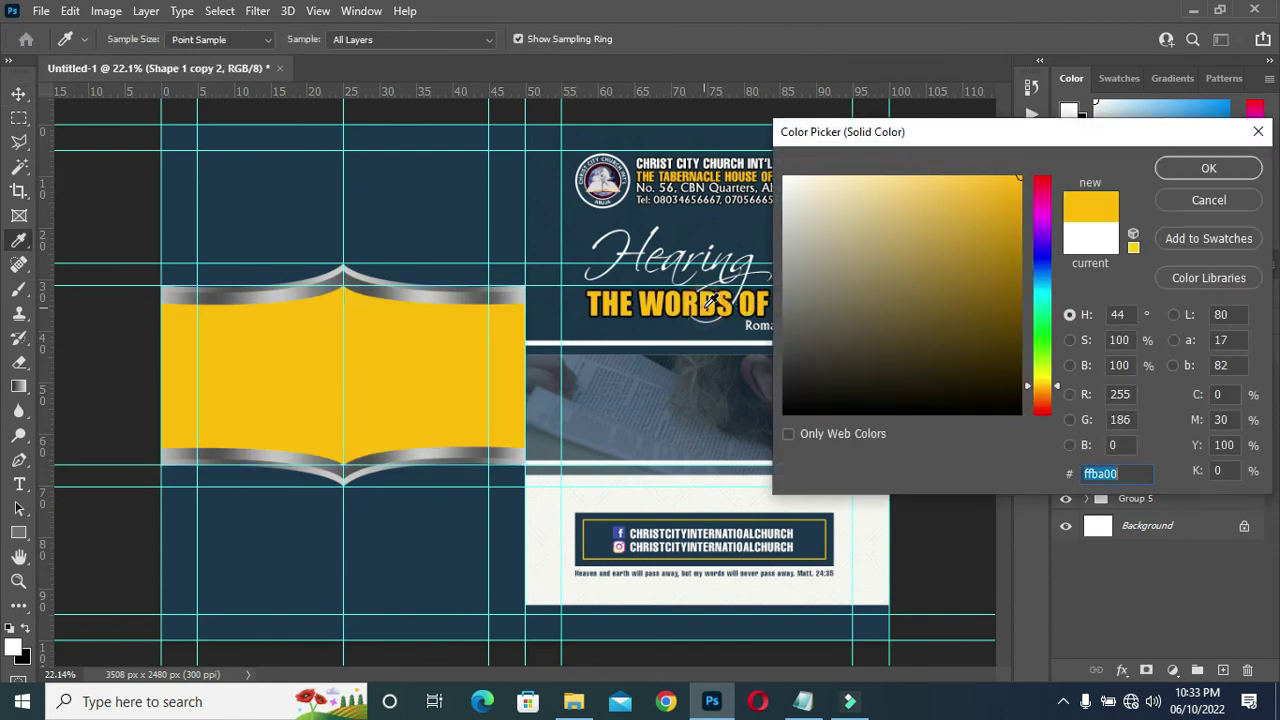
left_click(1208, 168)
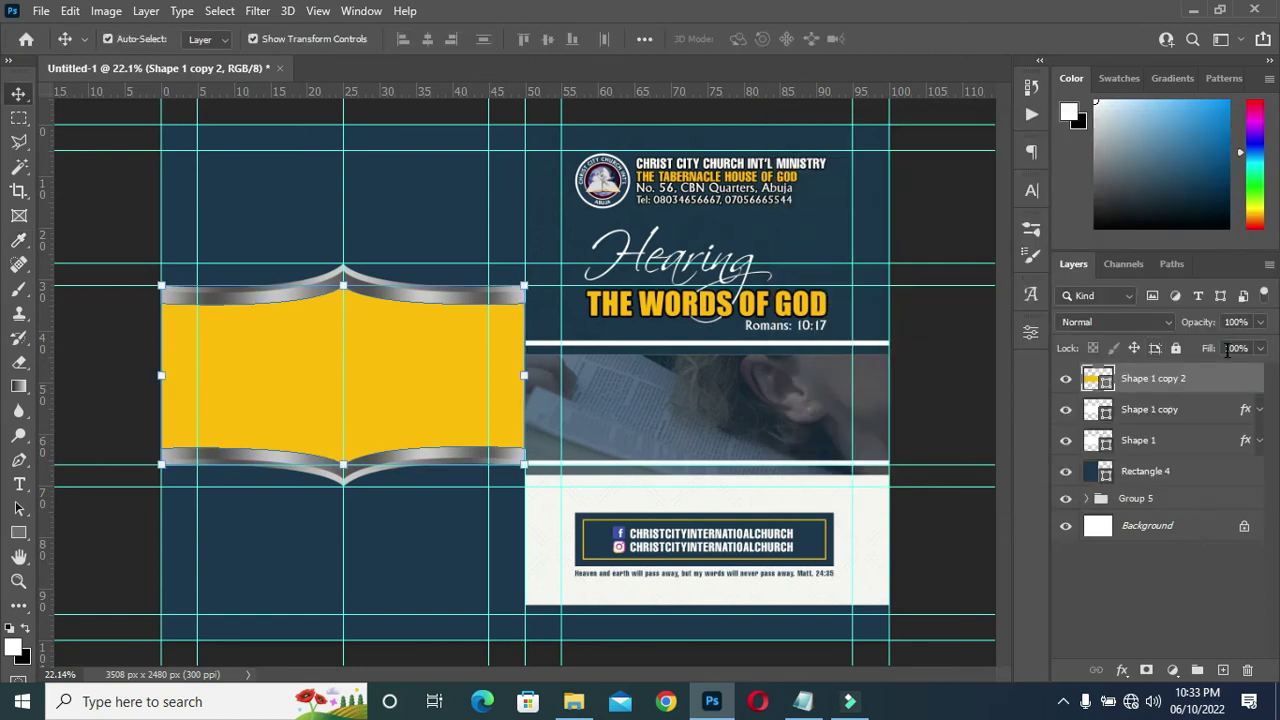
left_click_drag(1208, 326, 1142, 326)
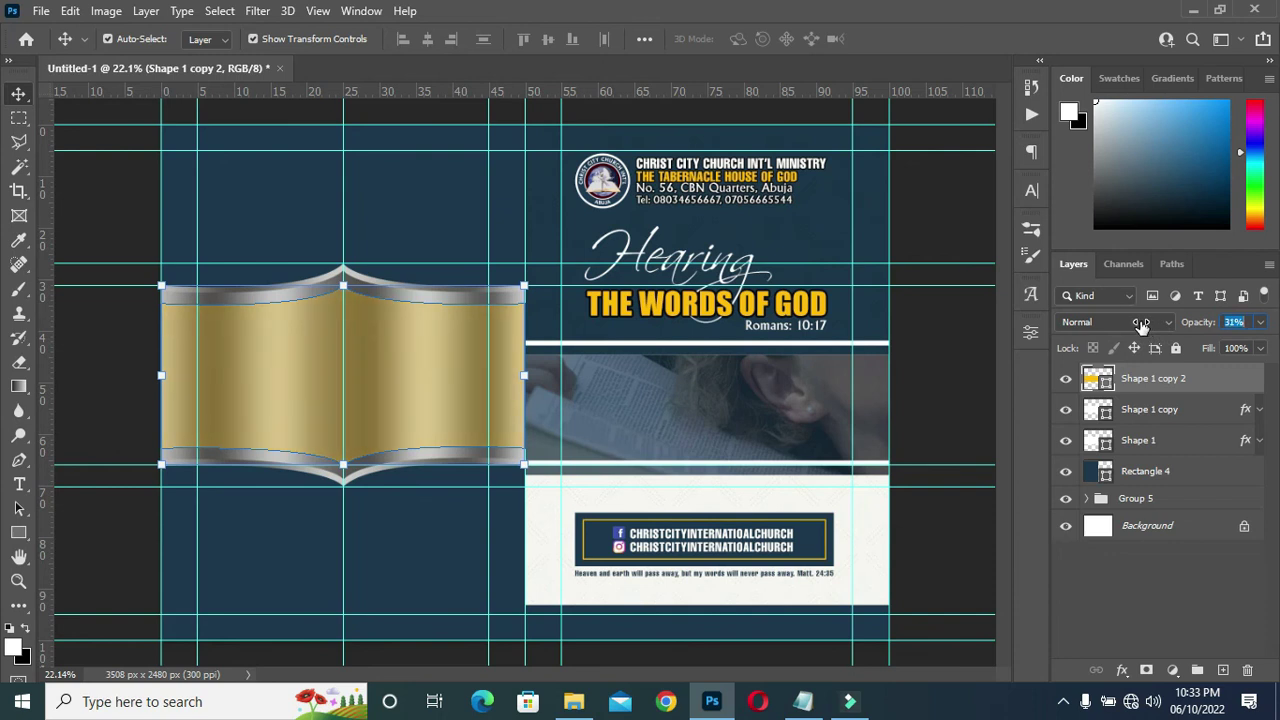
left_click(951, 366)
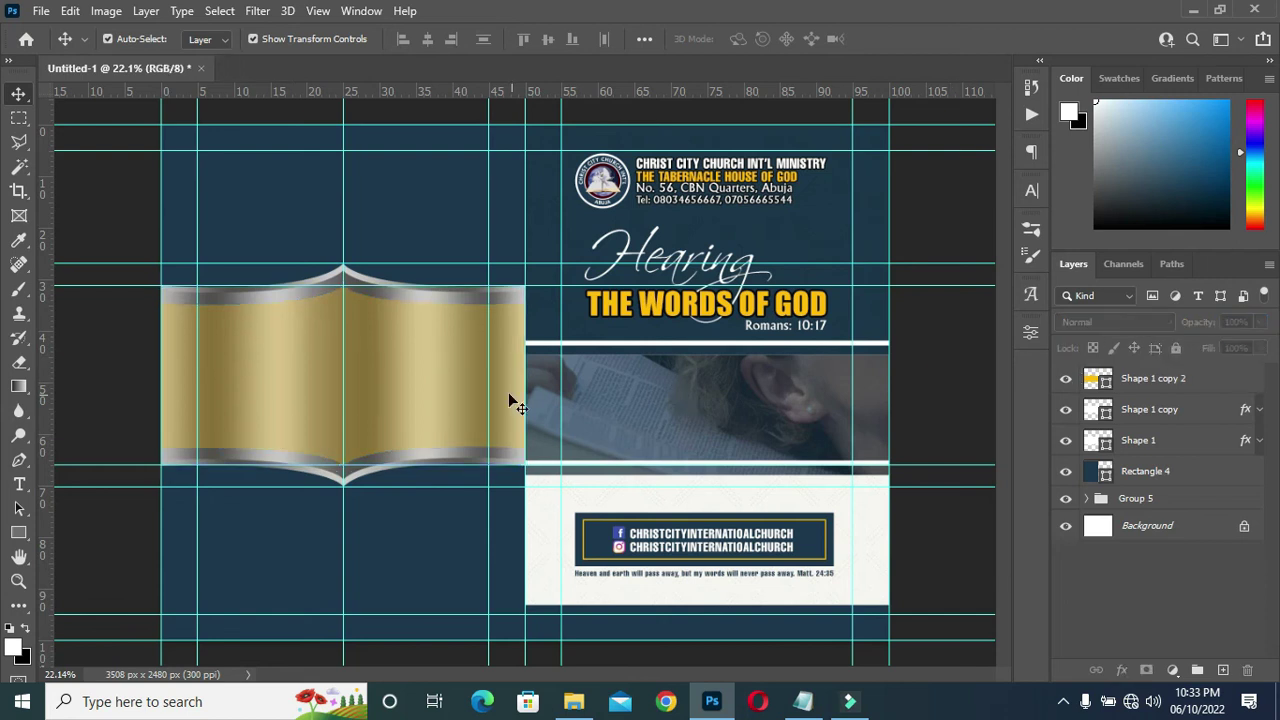
scroll(508, 392, "up", 1)
scroll(385, 378, "up", 1)
scroll(434, 370, "down", 2)
scroll(392, 367, "down", 1)
scroll(392, 367, "up", 1)
scroll(379, 367, "up", 1)
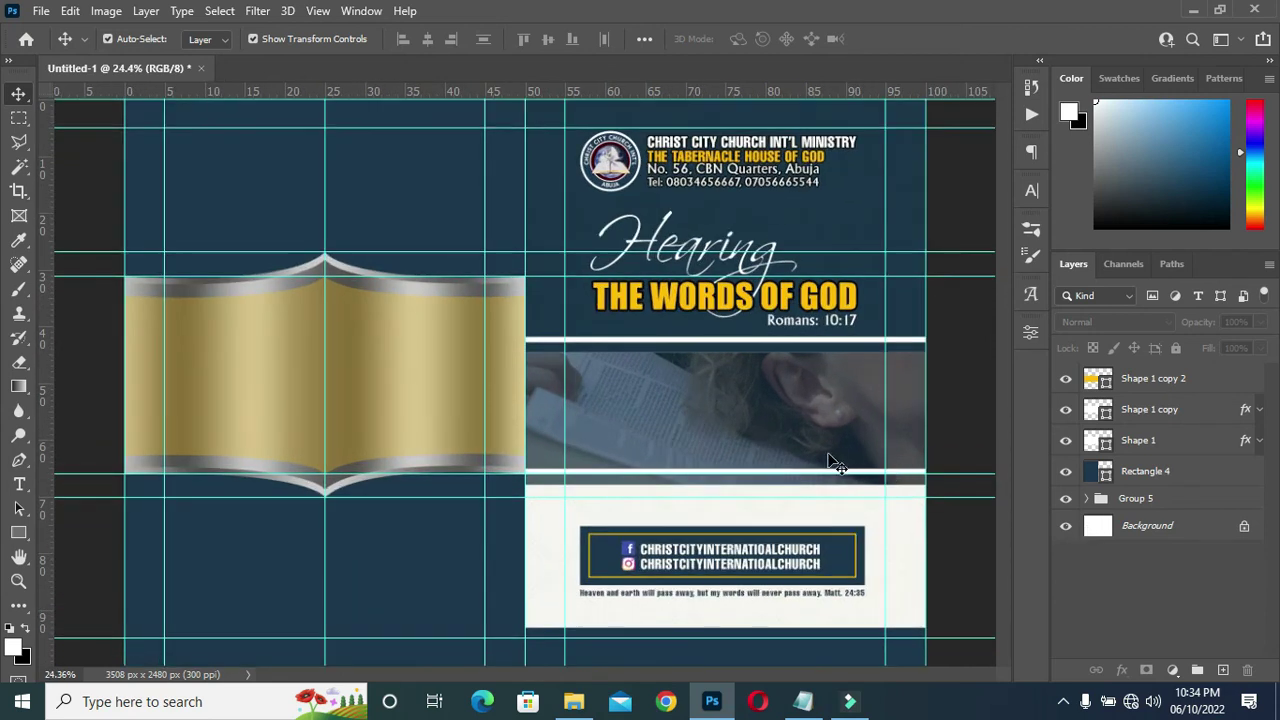
left_click(388, 372)
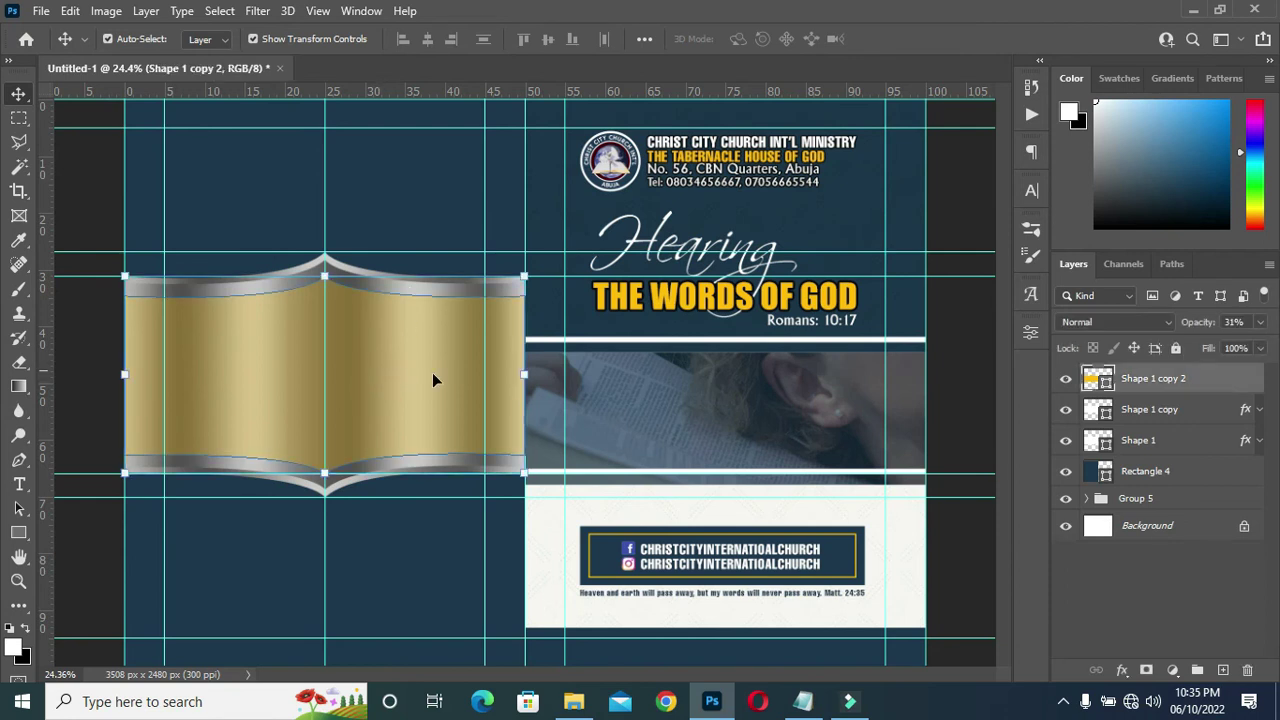
Duplicate the gold band as Shape 1 copy 3 and squash it top and bottom to about 86%.
left_click_drag(1199, 383, 1223, 669)
scroll(414, 314, "up", 3)
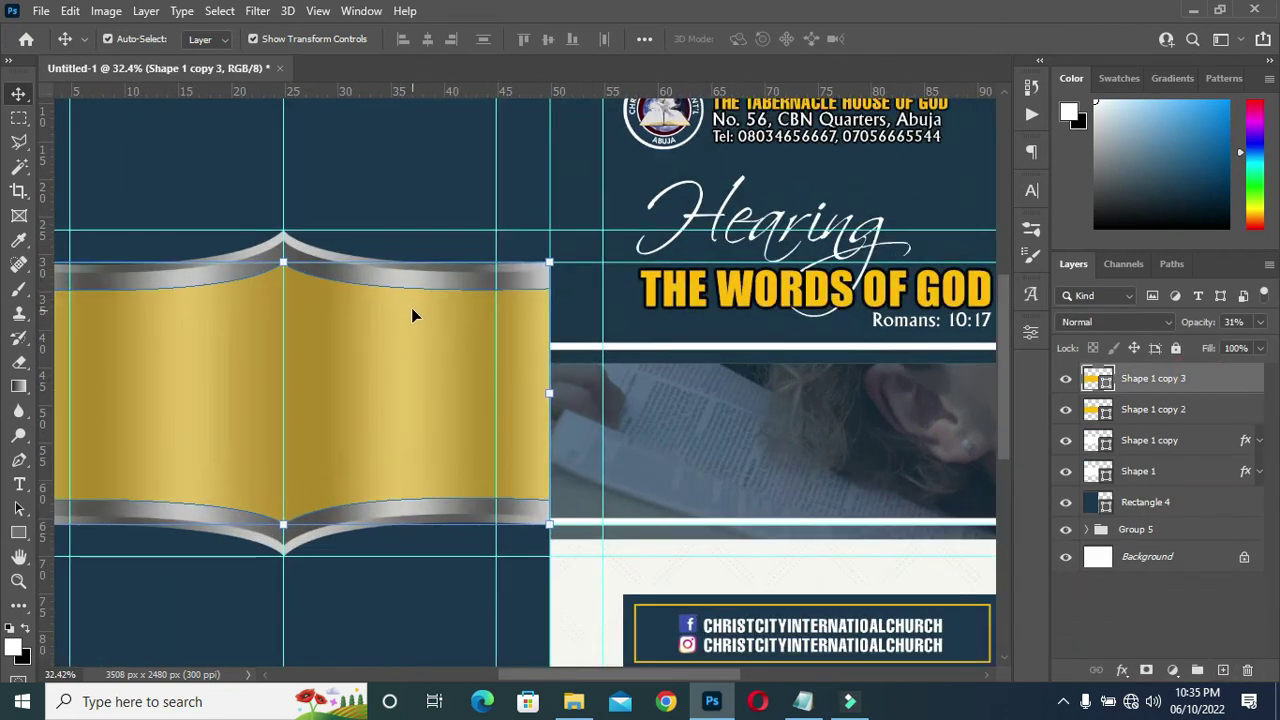
scroll(508, 323, "down", 3)
scroll(251, 366, "up", 2)
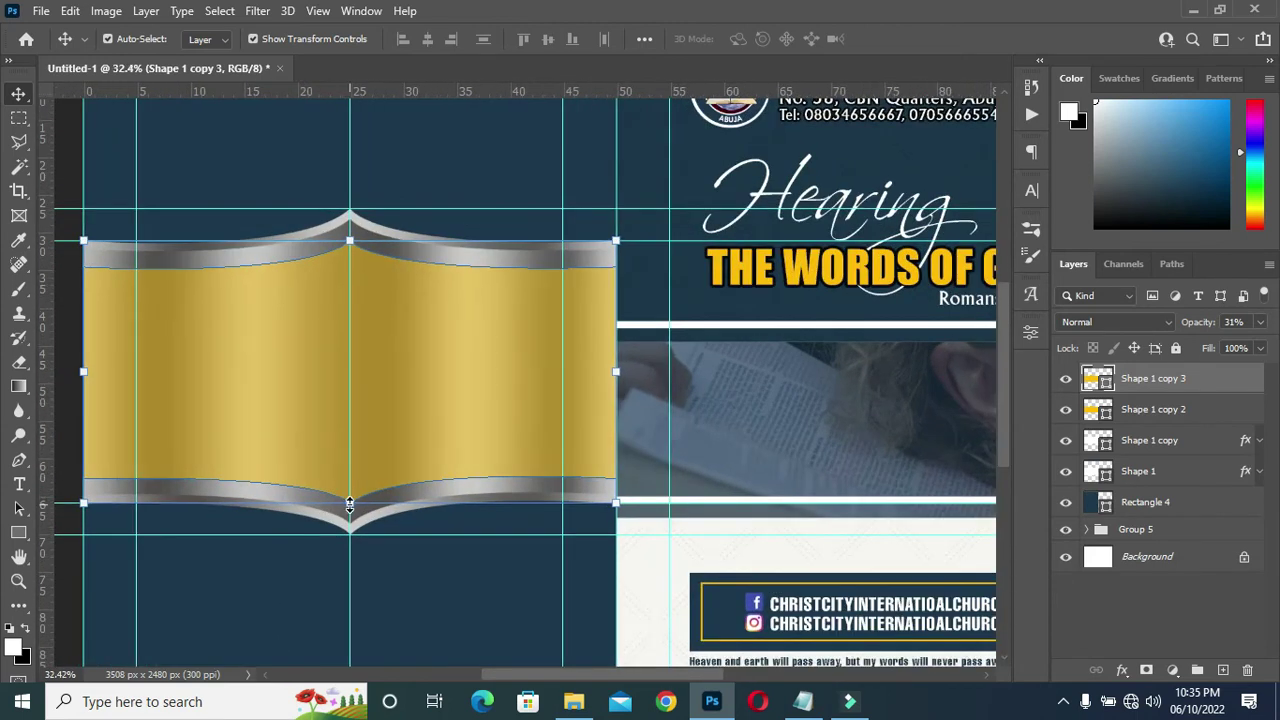
left_click_drag(349, 503, 350, 484)
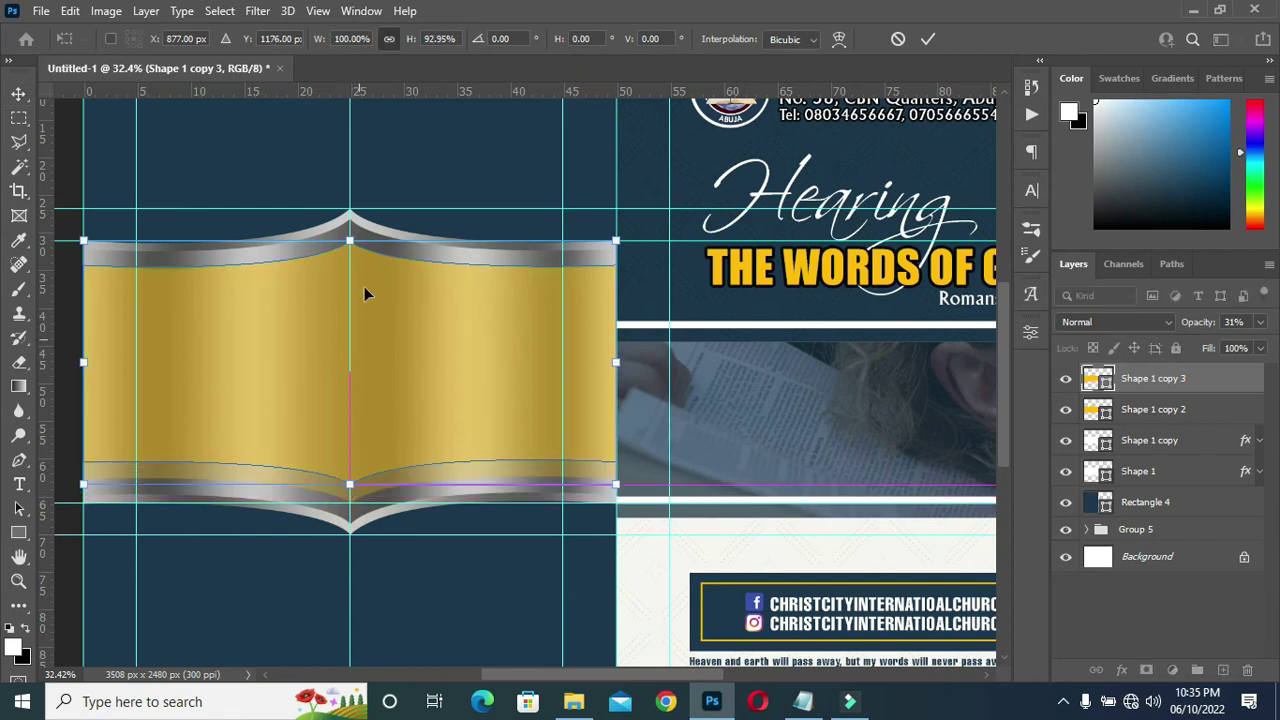
left_click_drag(349, 242, 349, 257)
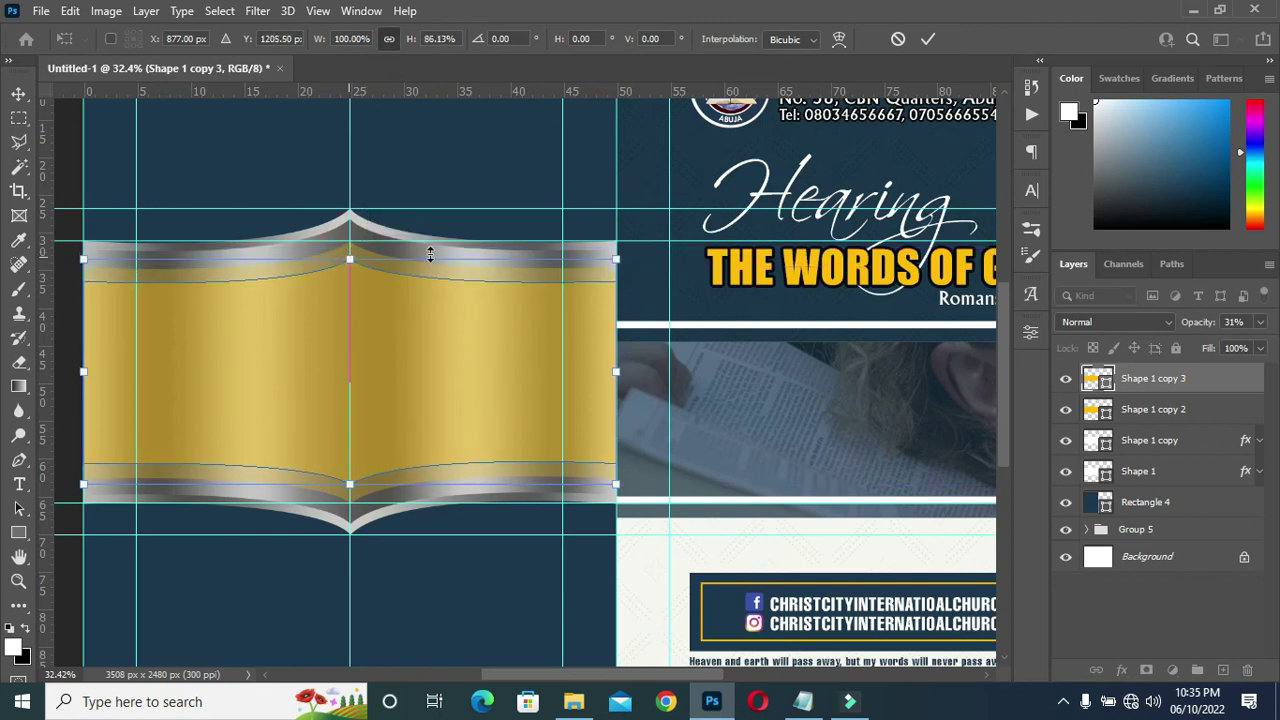
left_click(929, 40)
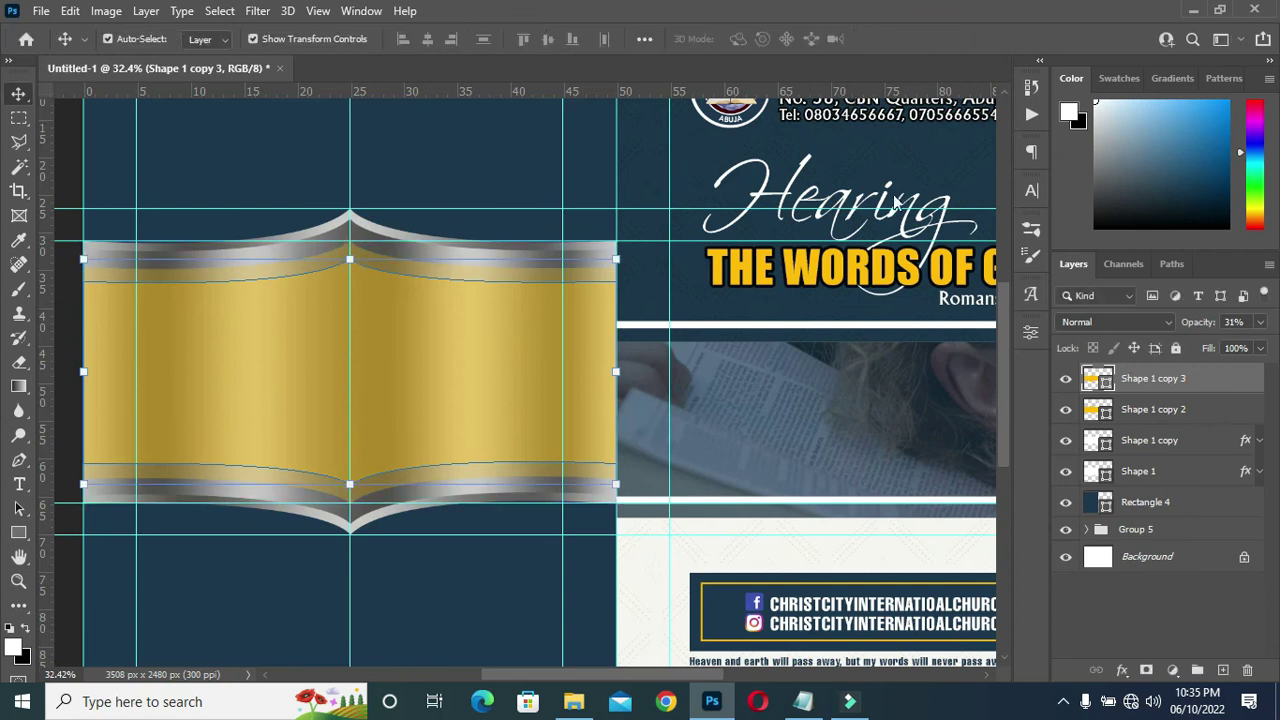
Fill Shape 1 copy 3 white at 100% opacity and raise Shape 1 copy 2 to about 37%.
double_click(1107, 382)
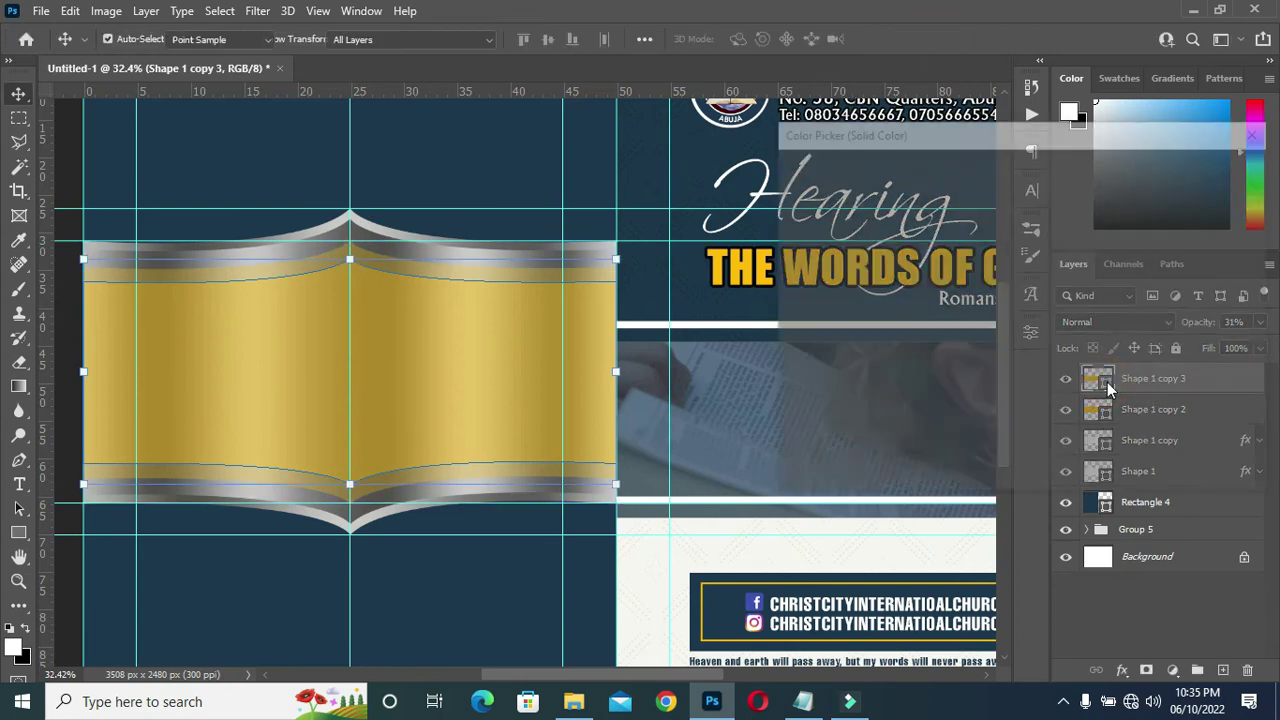
left_click(855, 235)
left_click_drag(855, 235, 768, 157)
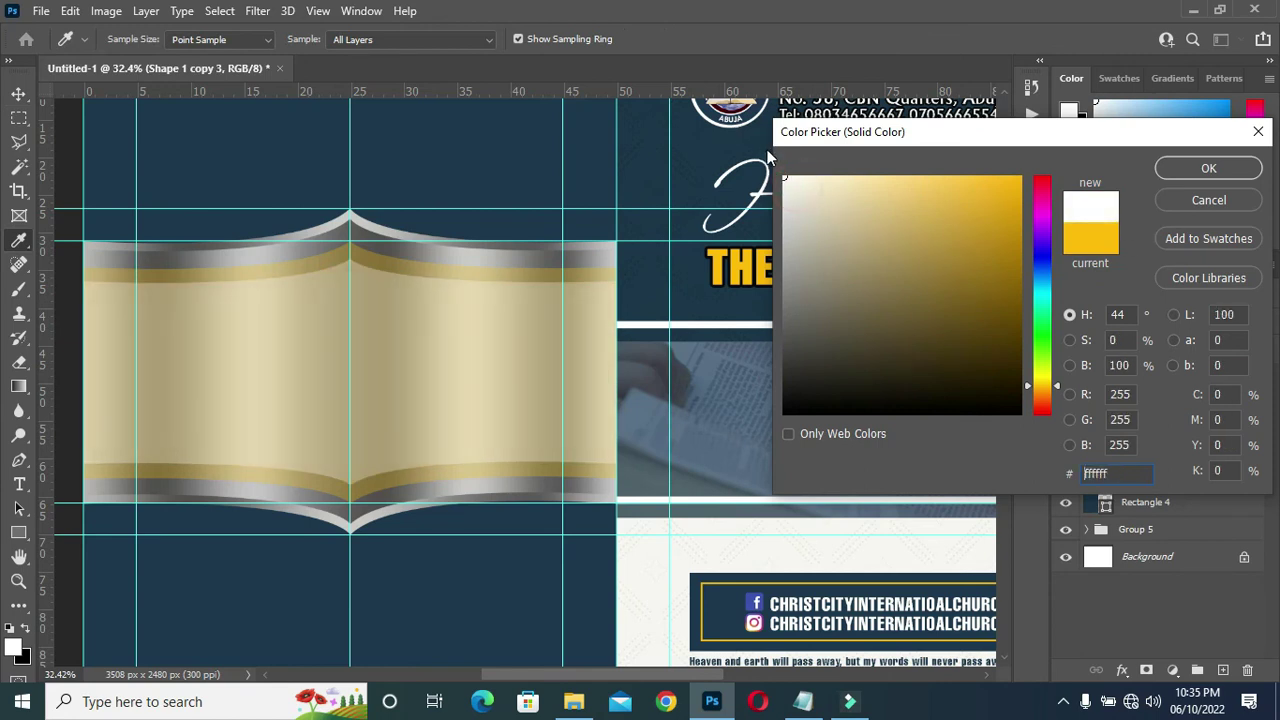
left_click(1200, 168)
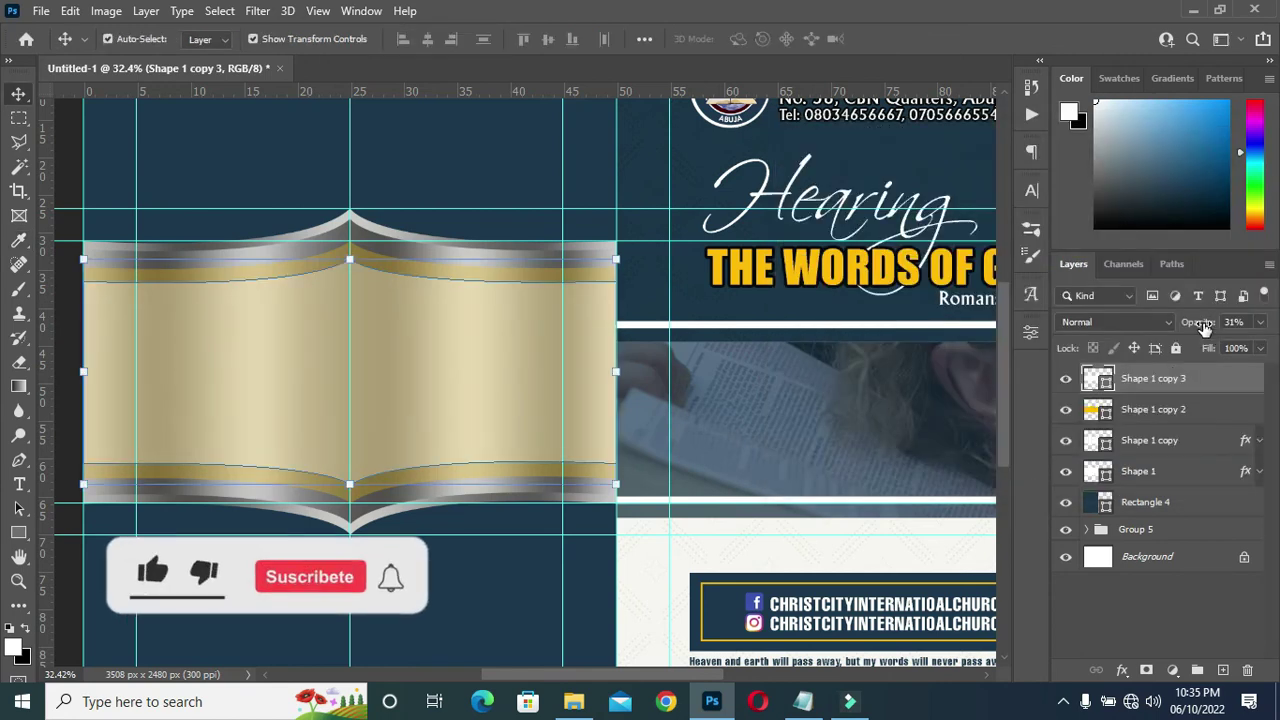
left_click_drag(1203, 325, 1250, 325)
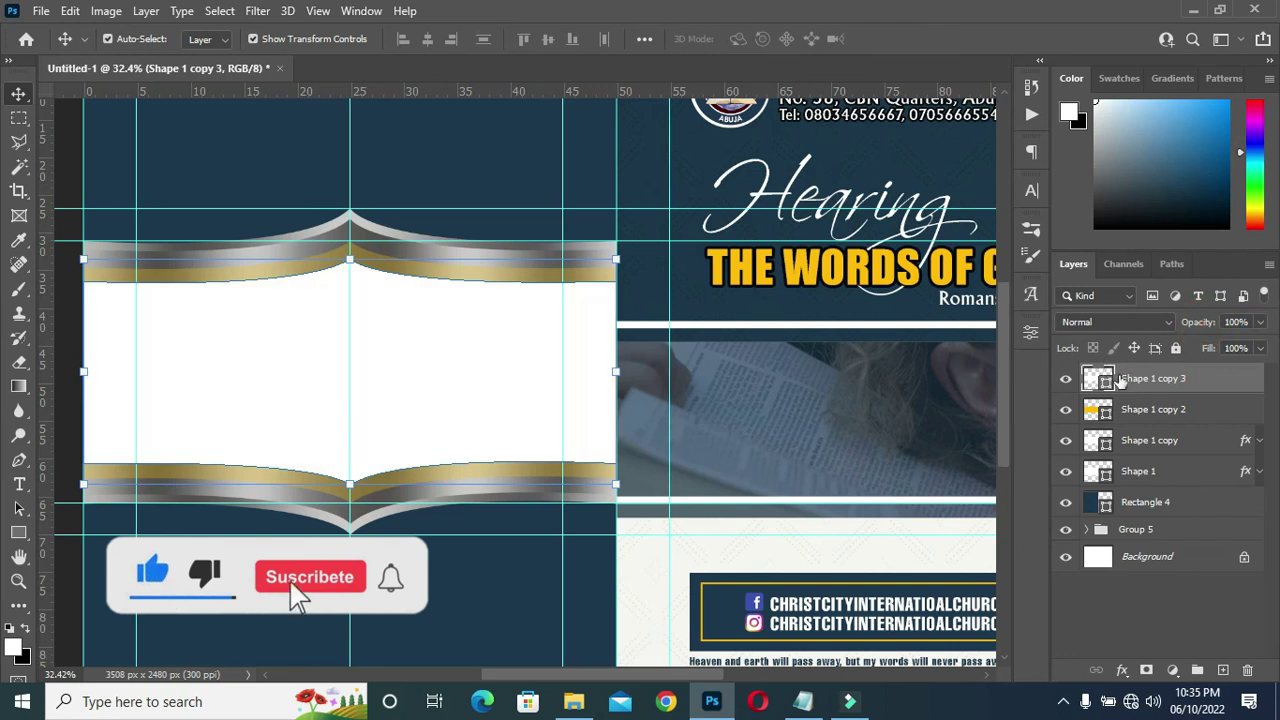
left_click(1140, 408)
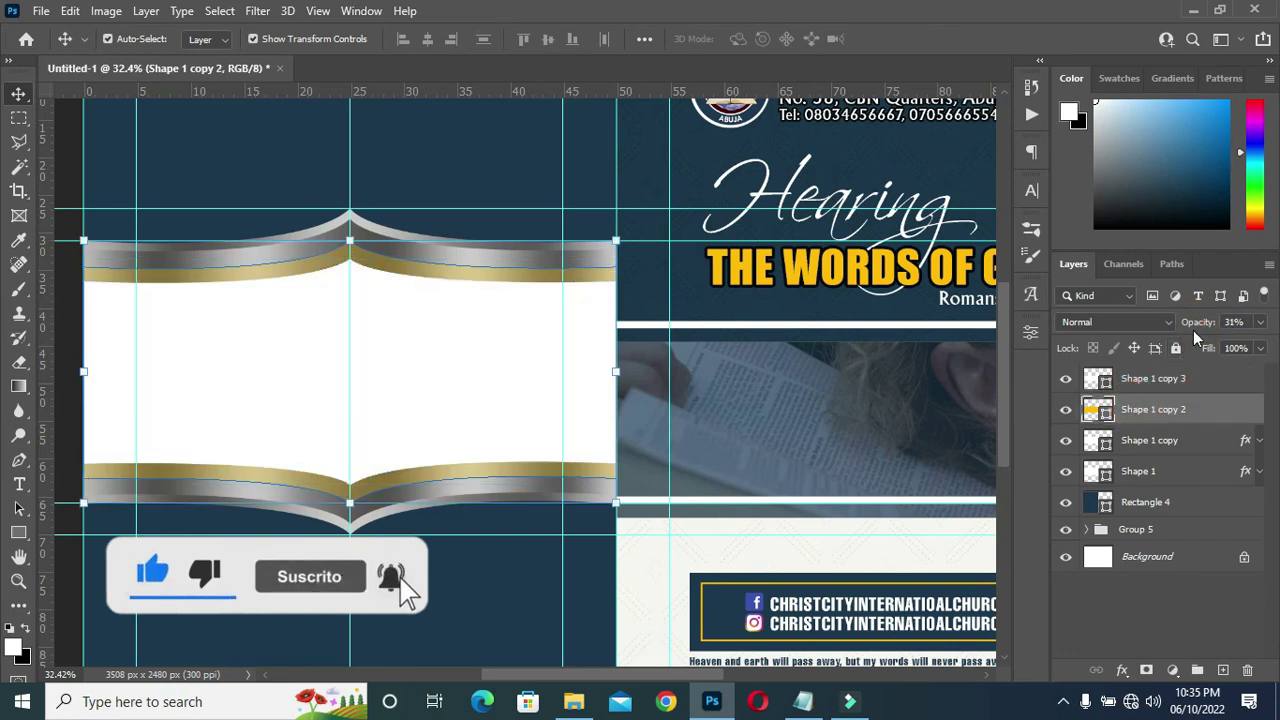
left_click_drag(1196, 324, 1195, 328)
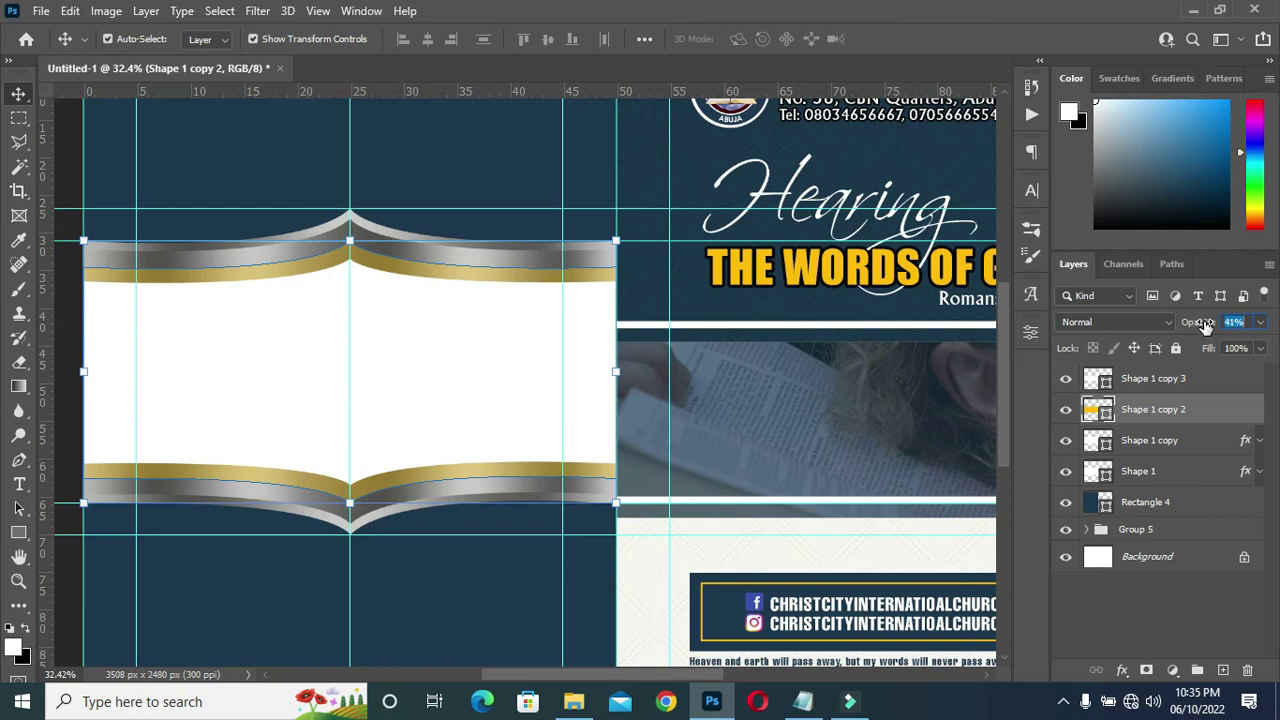
Deselect the banner and check the notes for the colour codes, then return to the design.
scroll(371, 334, "down", 2)
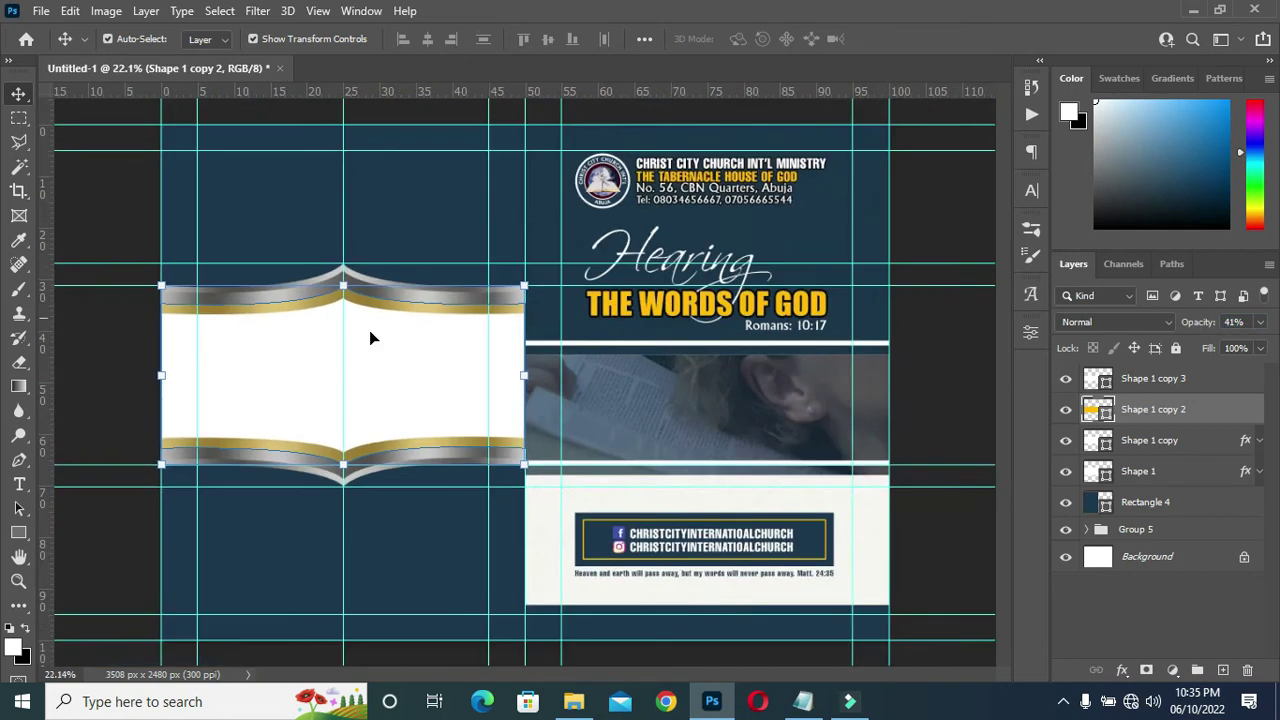
left_click(110, 373)
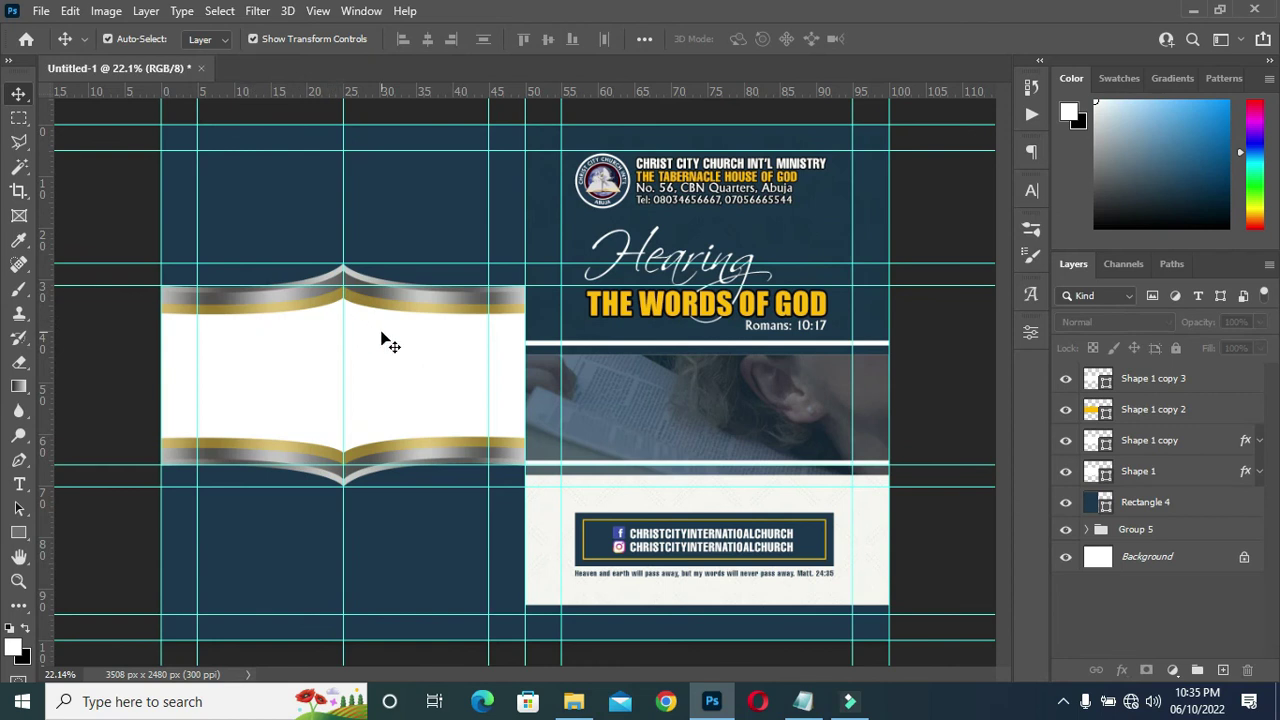
scroll(277, 391, "down", 1)
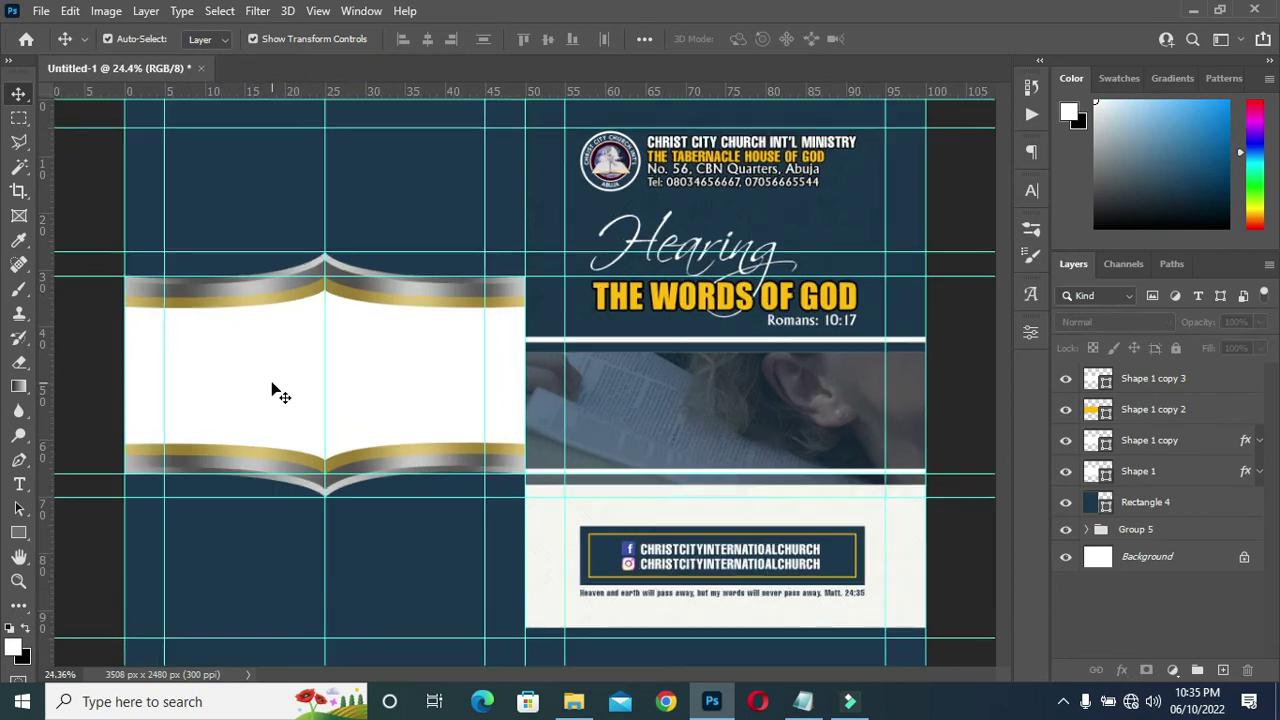
scroll(310, 376, "down", 1)
scroll(312, 377, "up", 3)
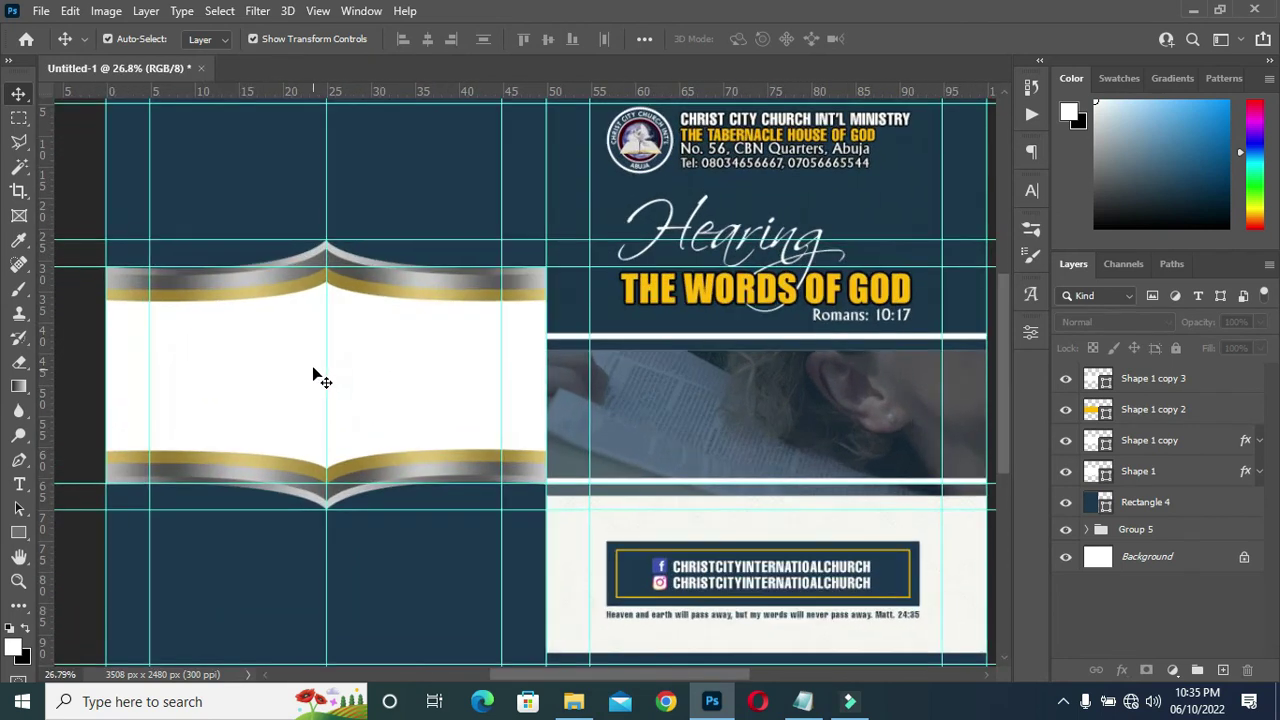
scroll(316, 374, "up", 1)
scroll(330, 365, "down", 2)
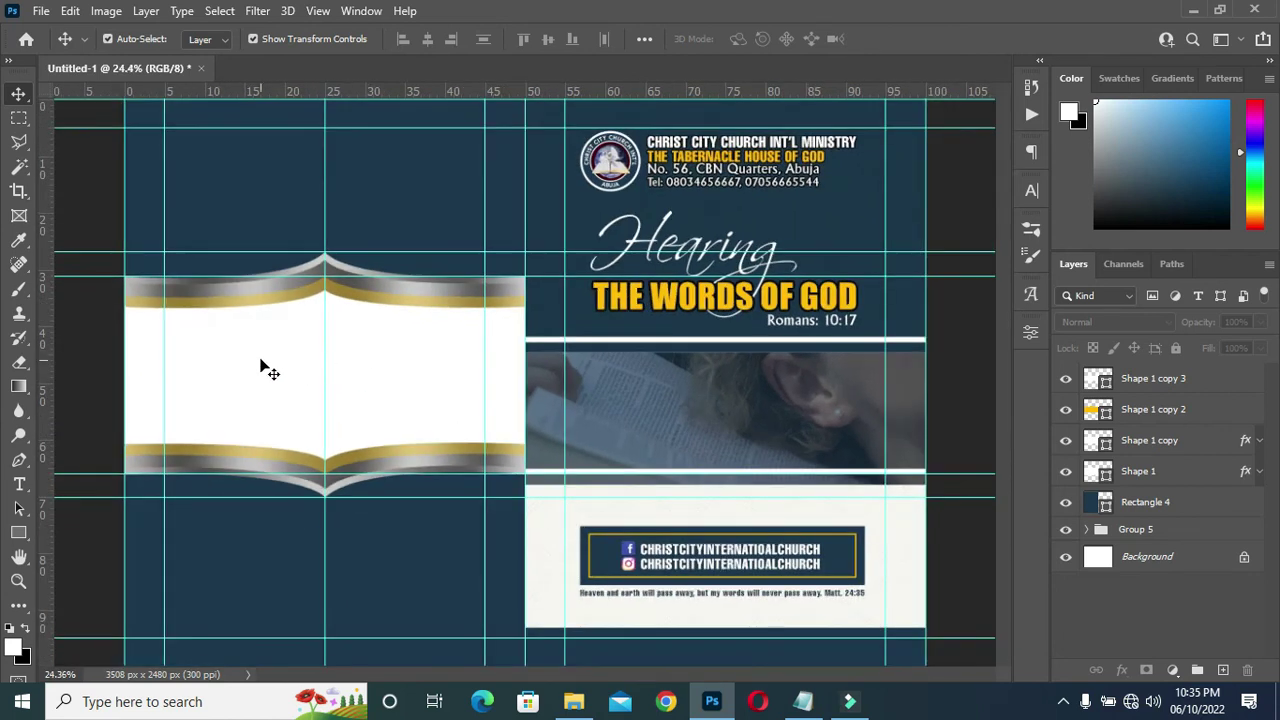
scroll(262, 372, "down", 2)
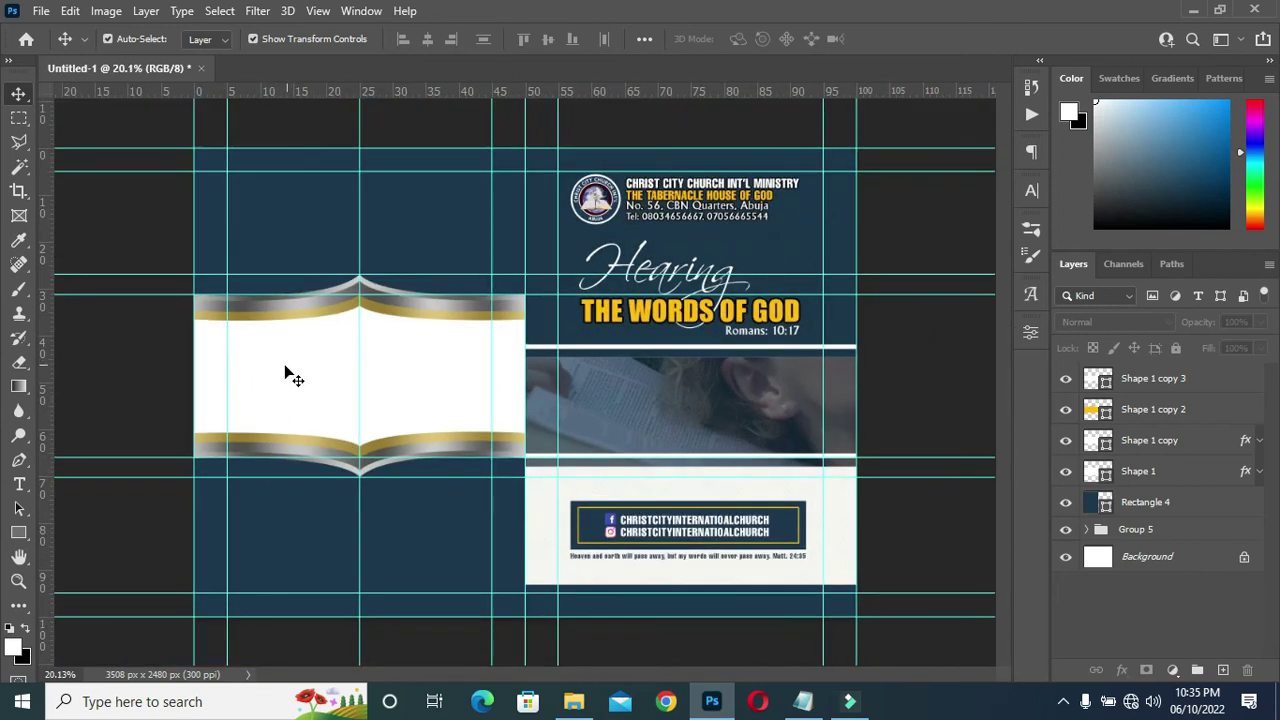
scroll(268, 376, "up", 2)
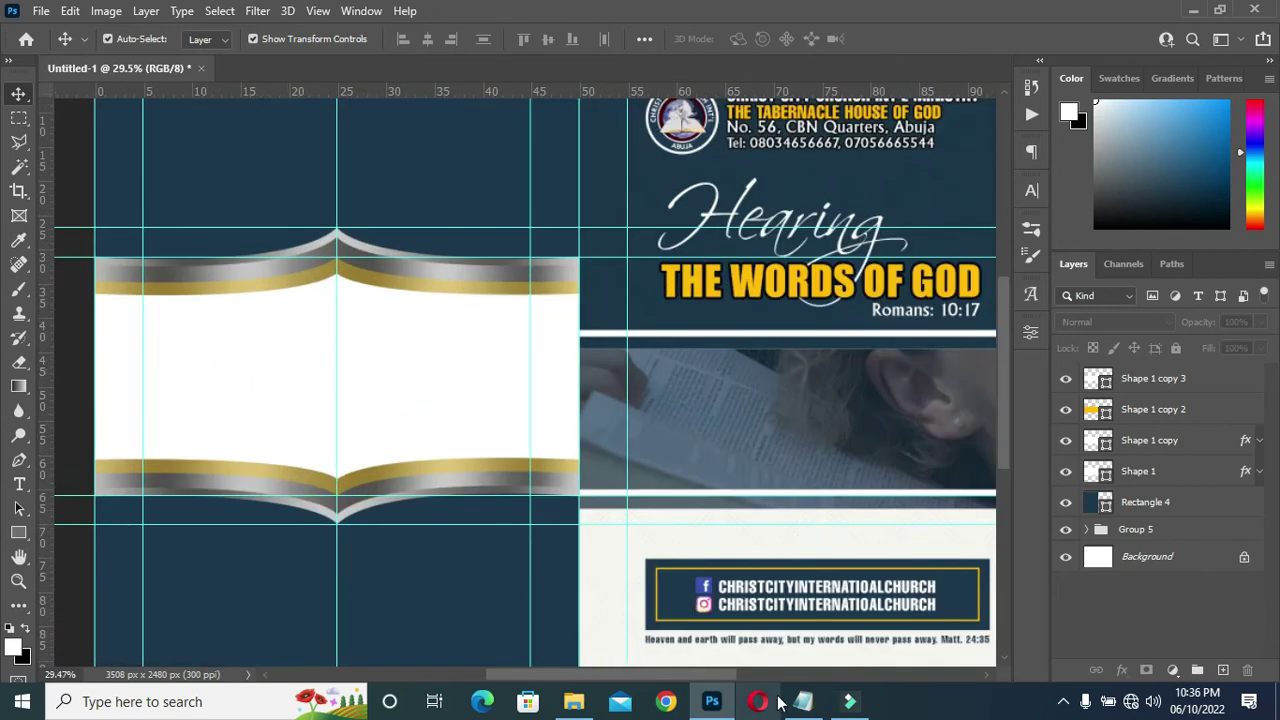
left_click(803, 701)
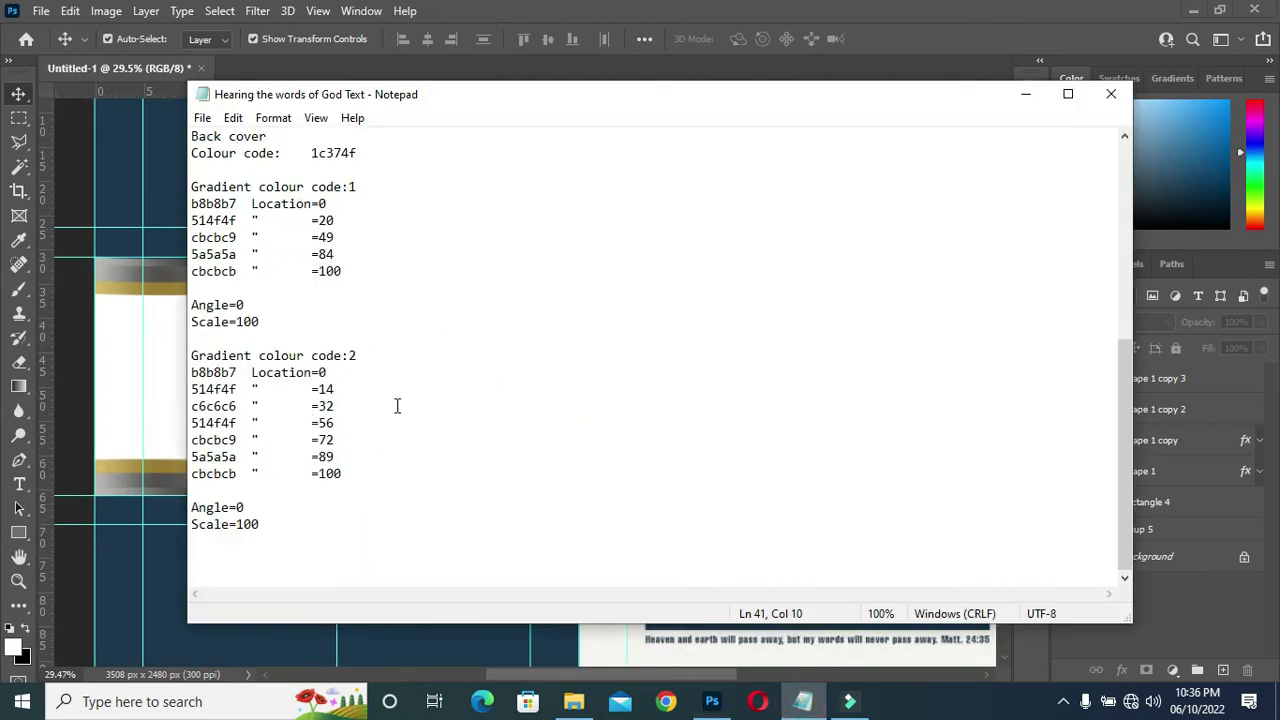
scroll(395, 402, "up", 3)
scroll(405, 400, "down", 3)
left_click(1026, 94)
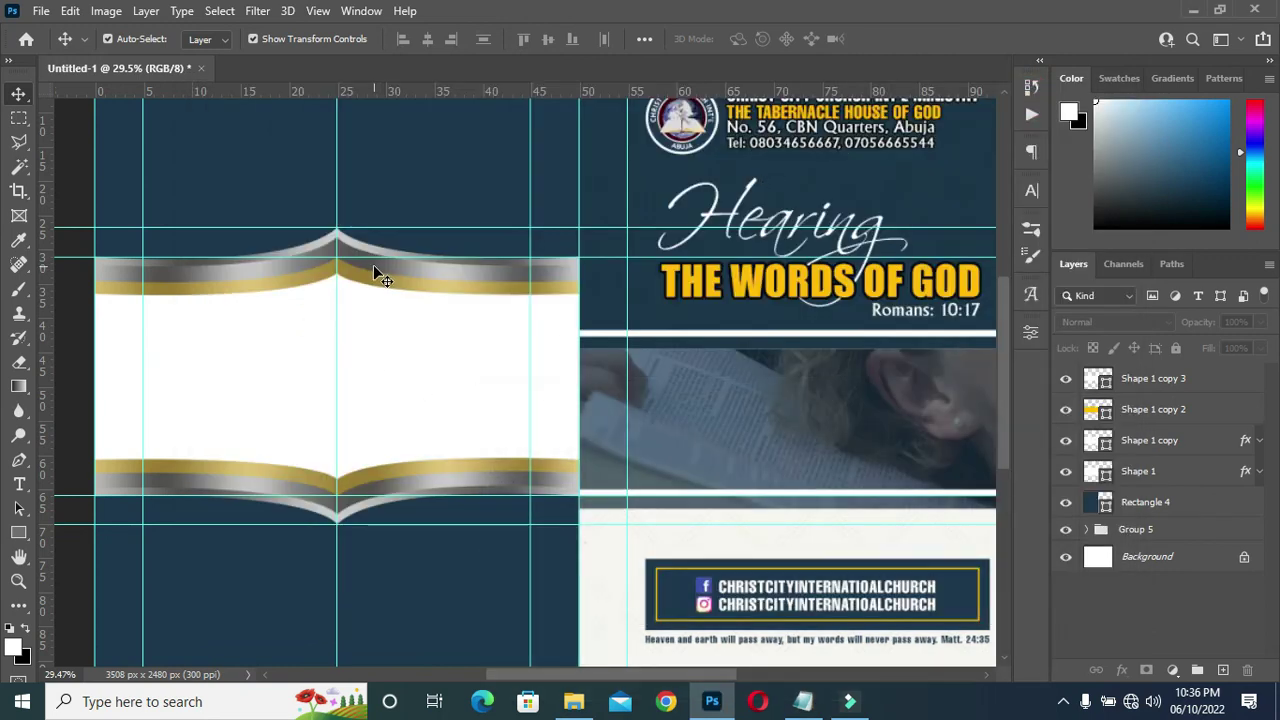
Add a '2022' text line on the banner and colour it navy 1c374f.
key("t")
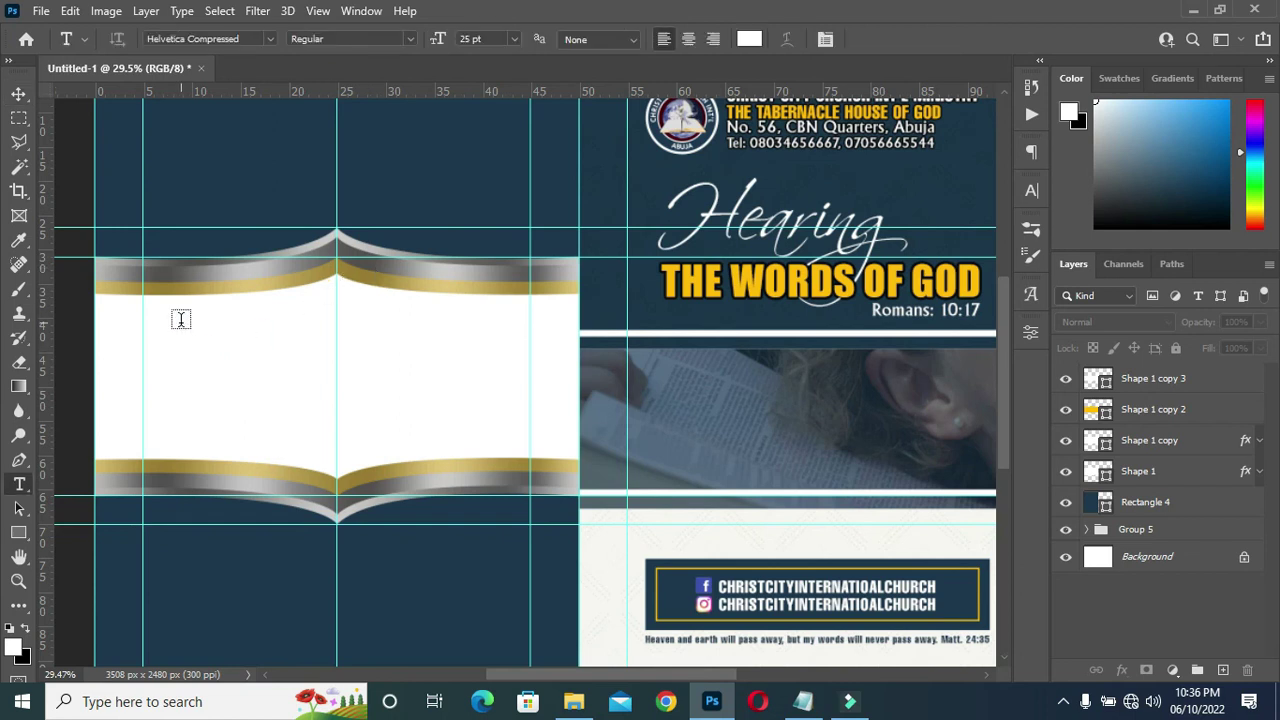
left_click(193, 326)
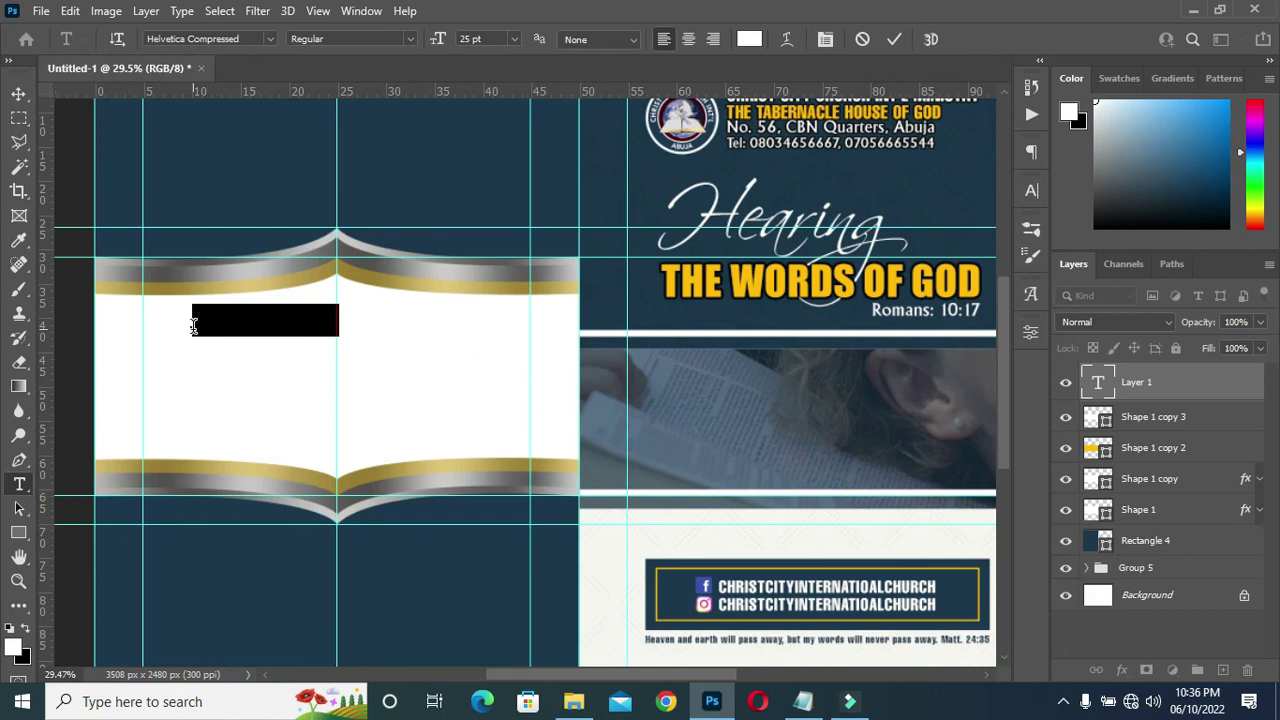
type("Th")
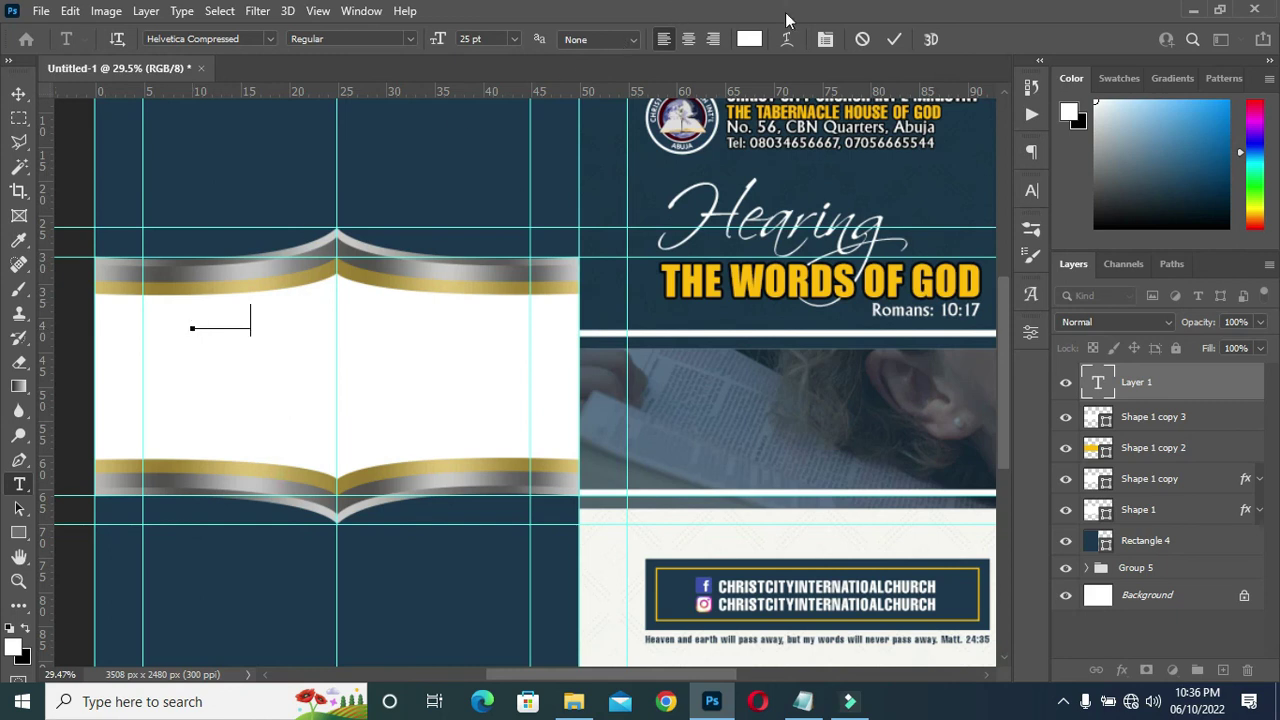
left_click(893, 38)
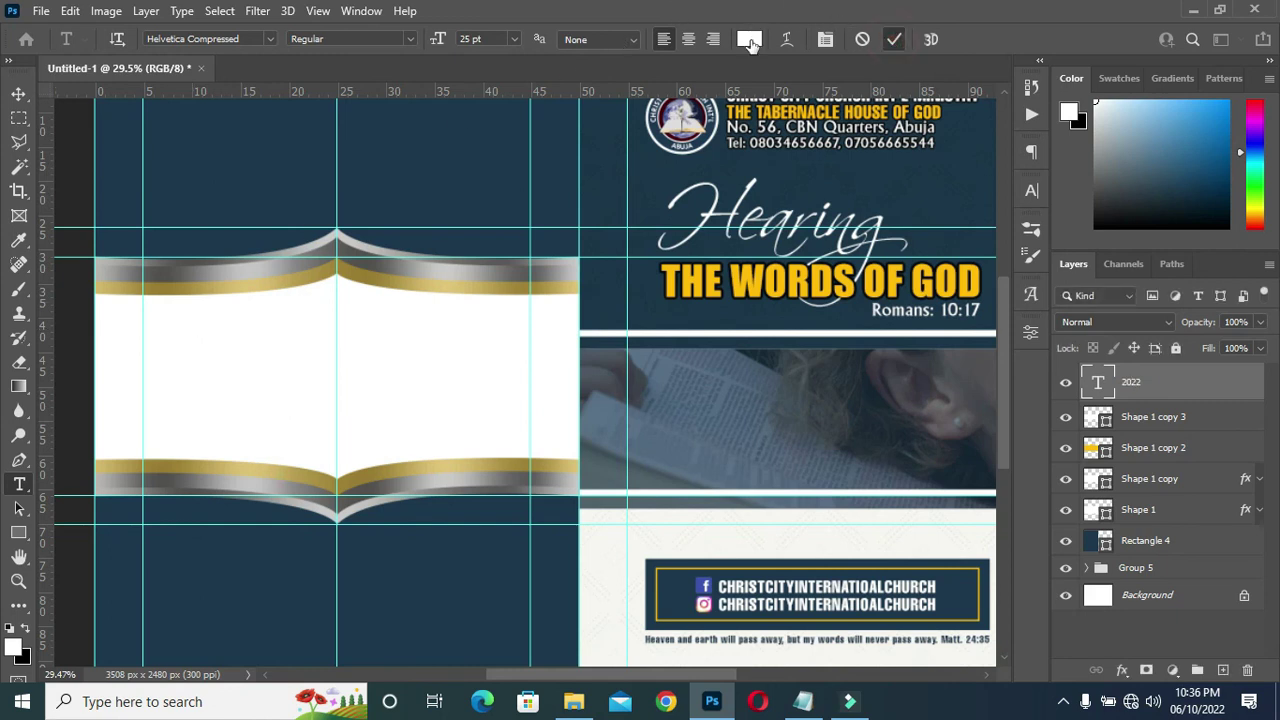
left_click(748, 39)
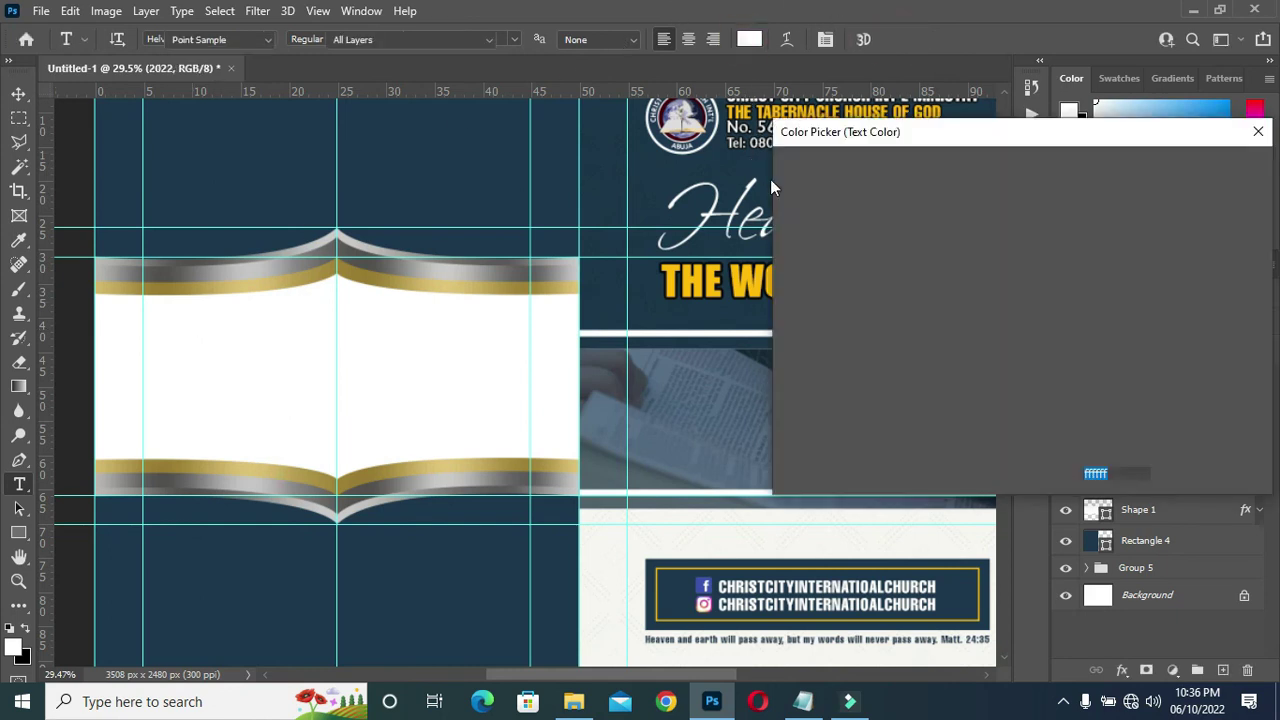
left_click(518, 149)
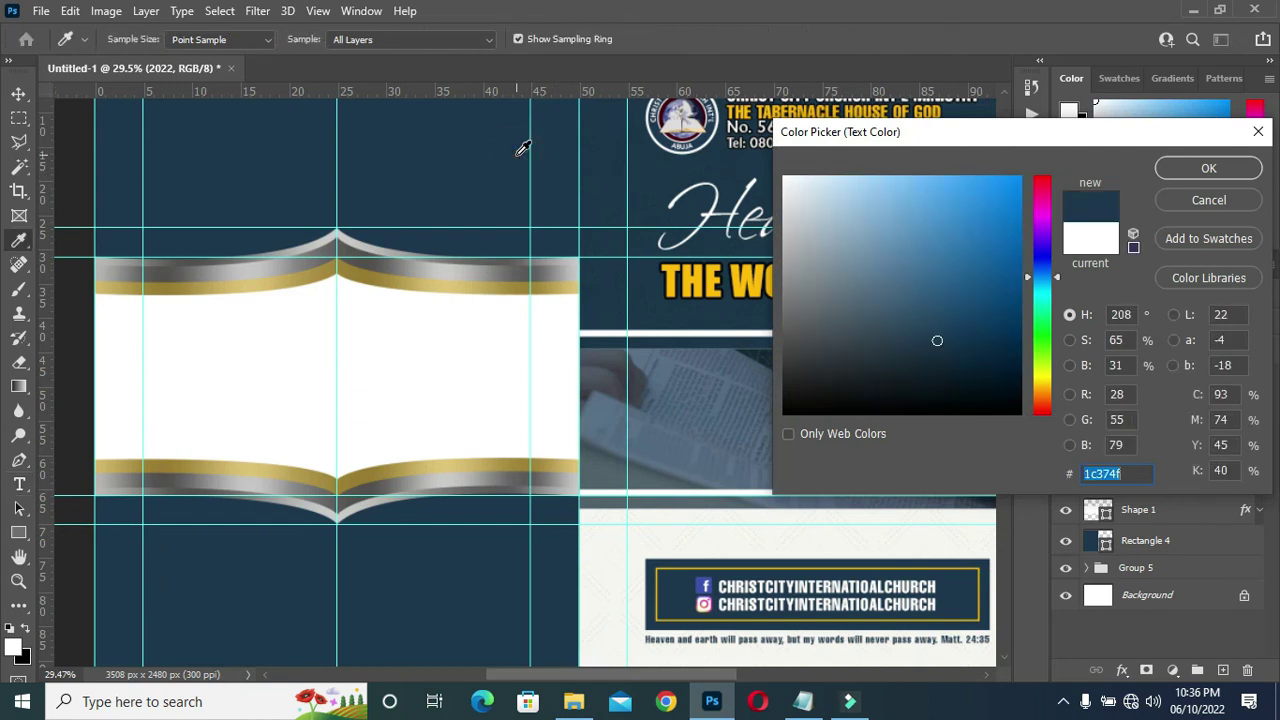
left_click(1210, 167)
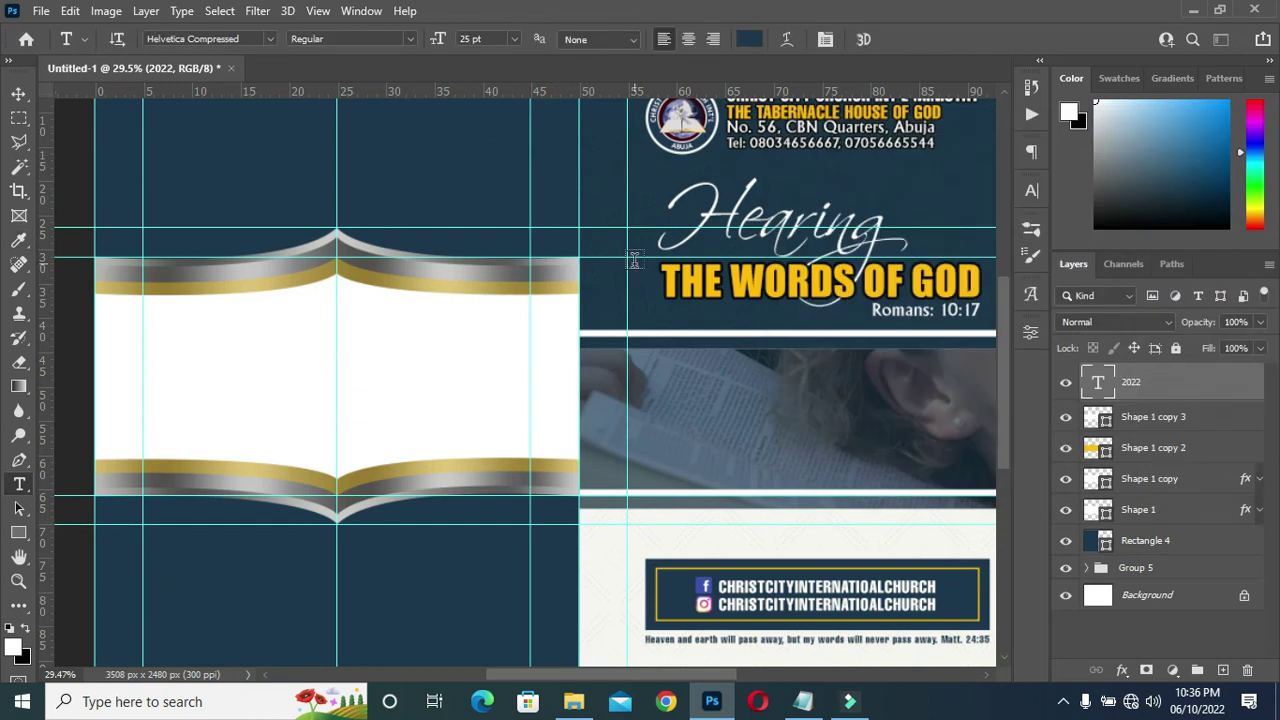
Centre and enlarge the 2022 text, then place a duplicate just below it.
left_click(18, 93)
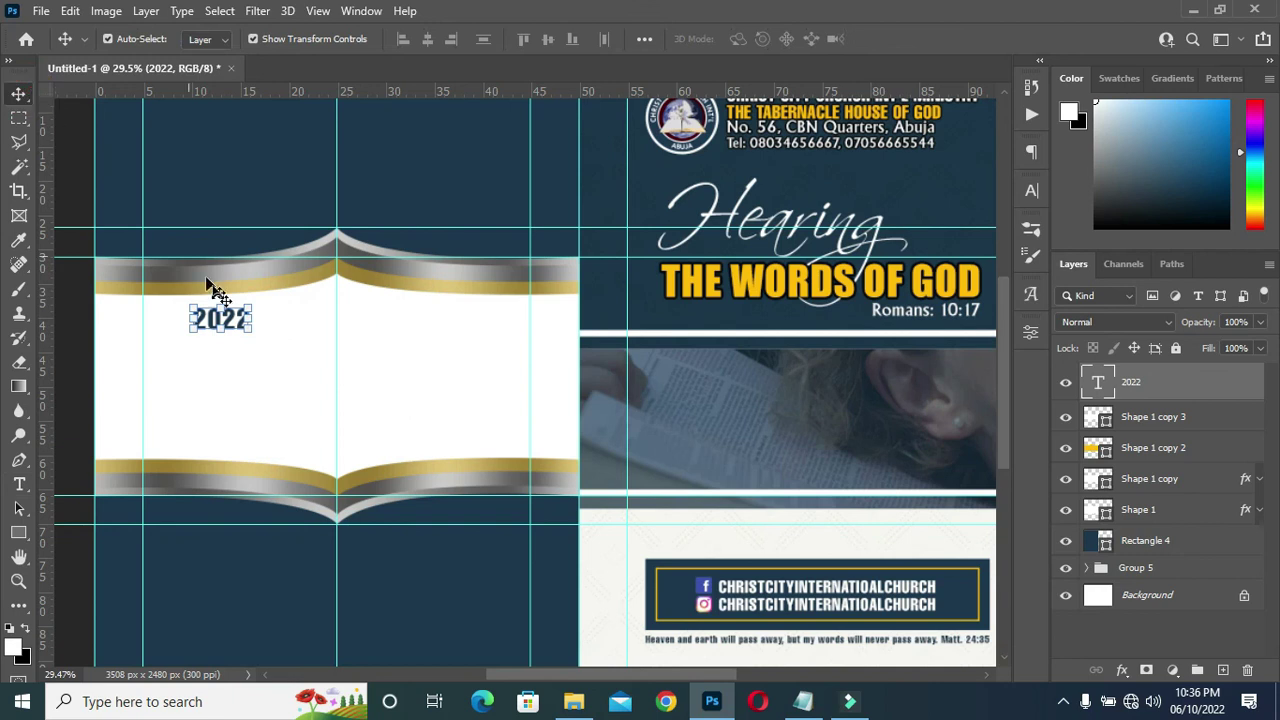
left_click_drag(223, 321, 338, 348)
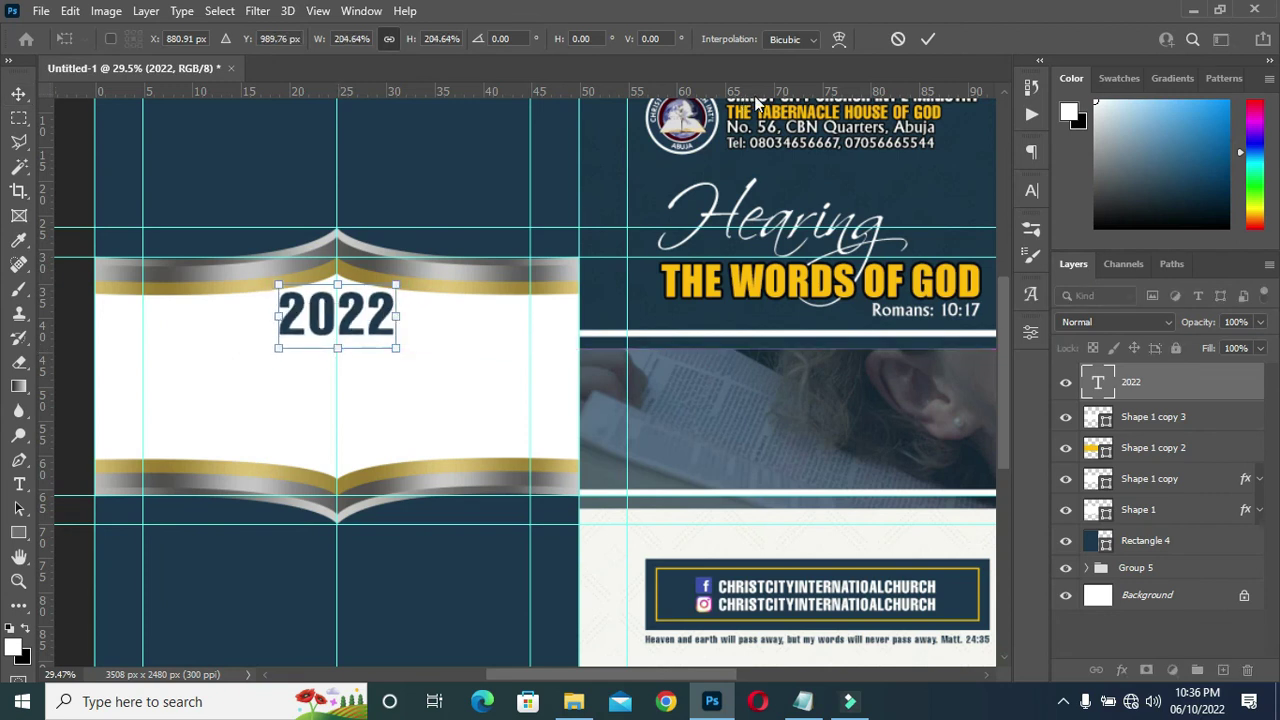
left_click(927, 39)
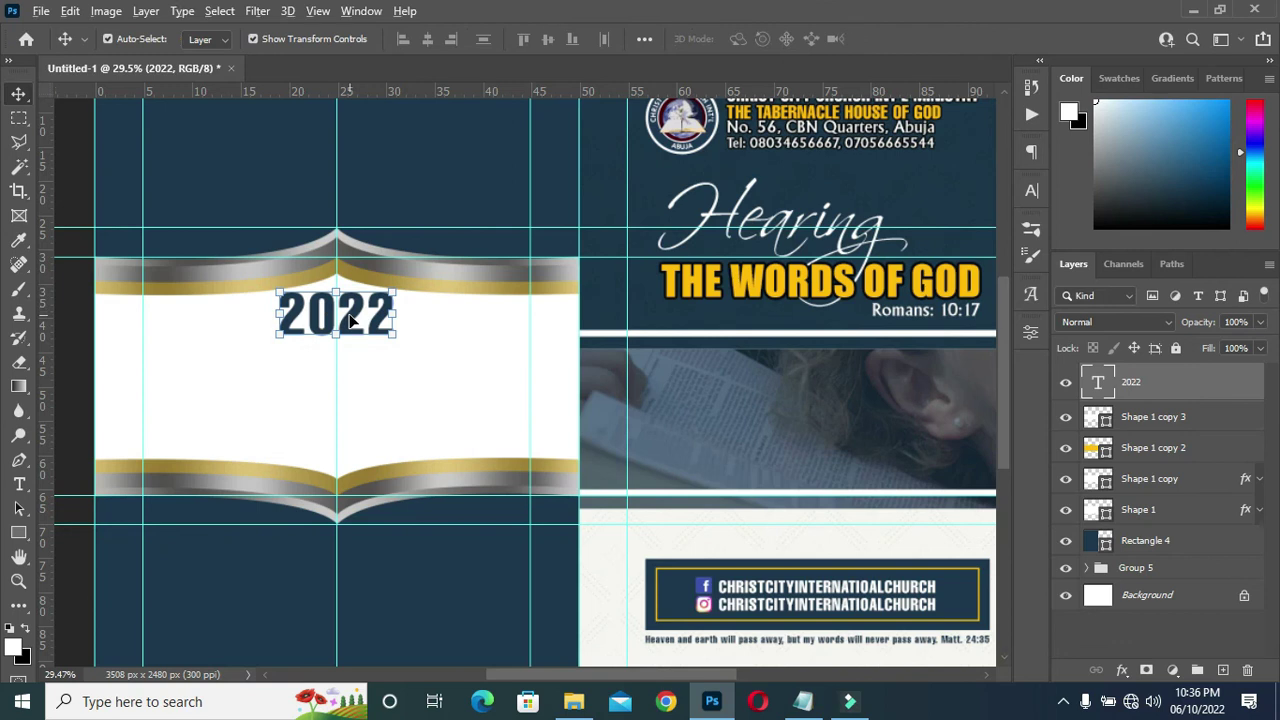
left_click_drag(353, 305, 348, 362)
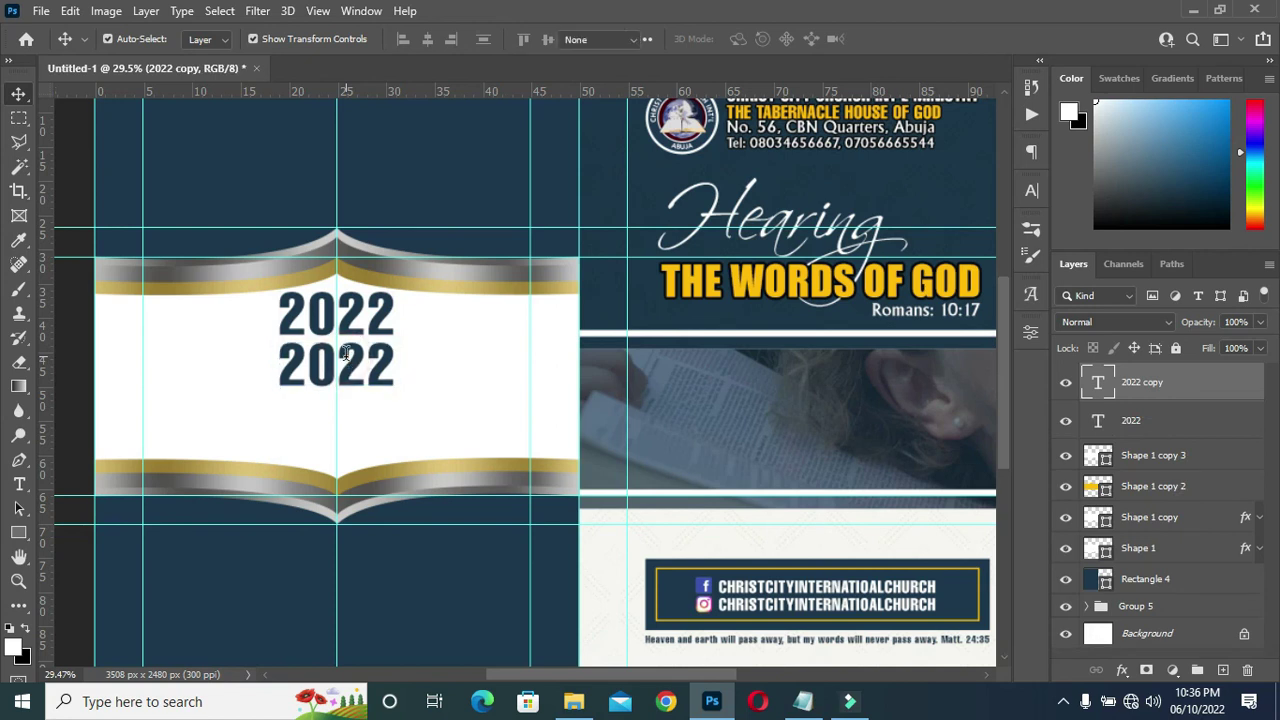
Change the copied line to 'Annual Youth' and centre it beneath 2022.
double_click(345, 352)
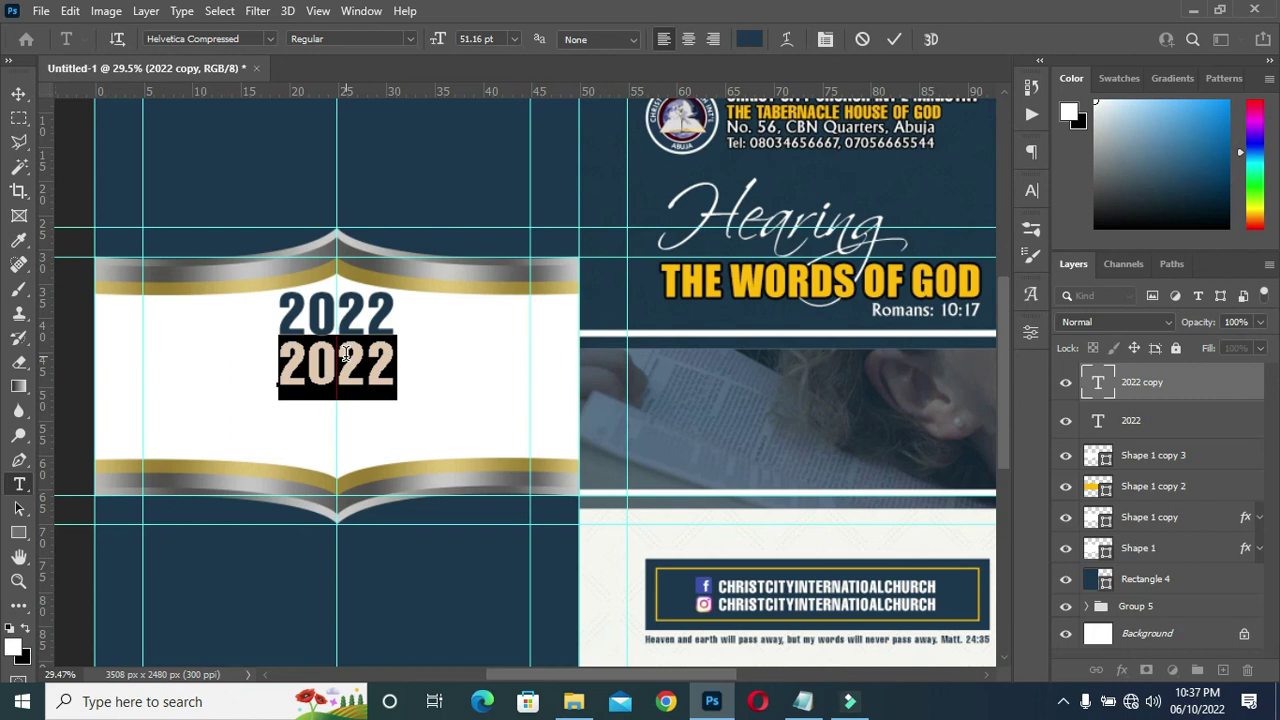
type("Ann")
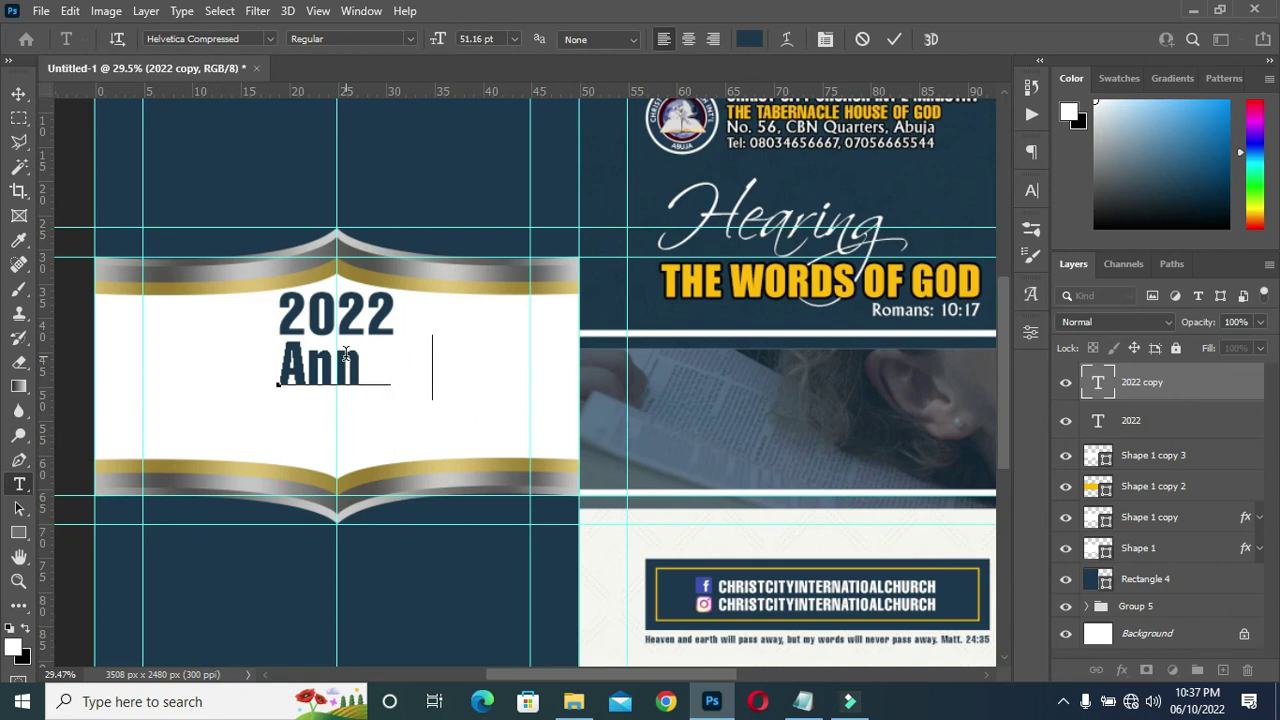
type("ual Youth")
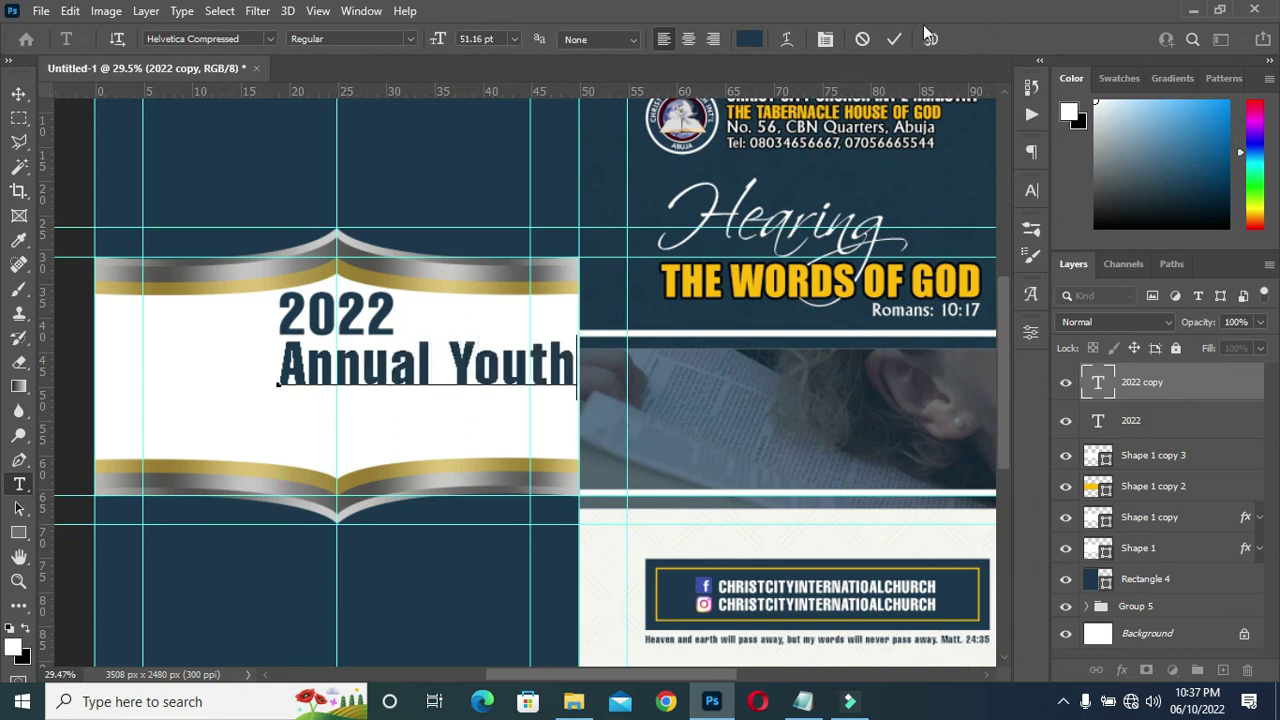
left_click(894, 39)
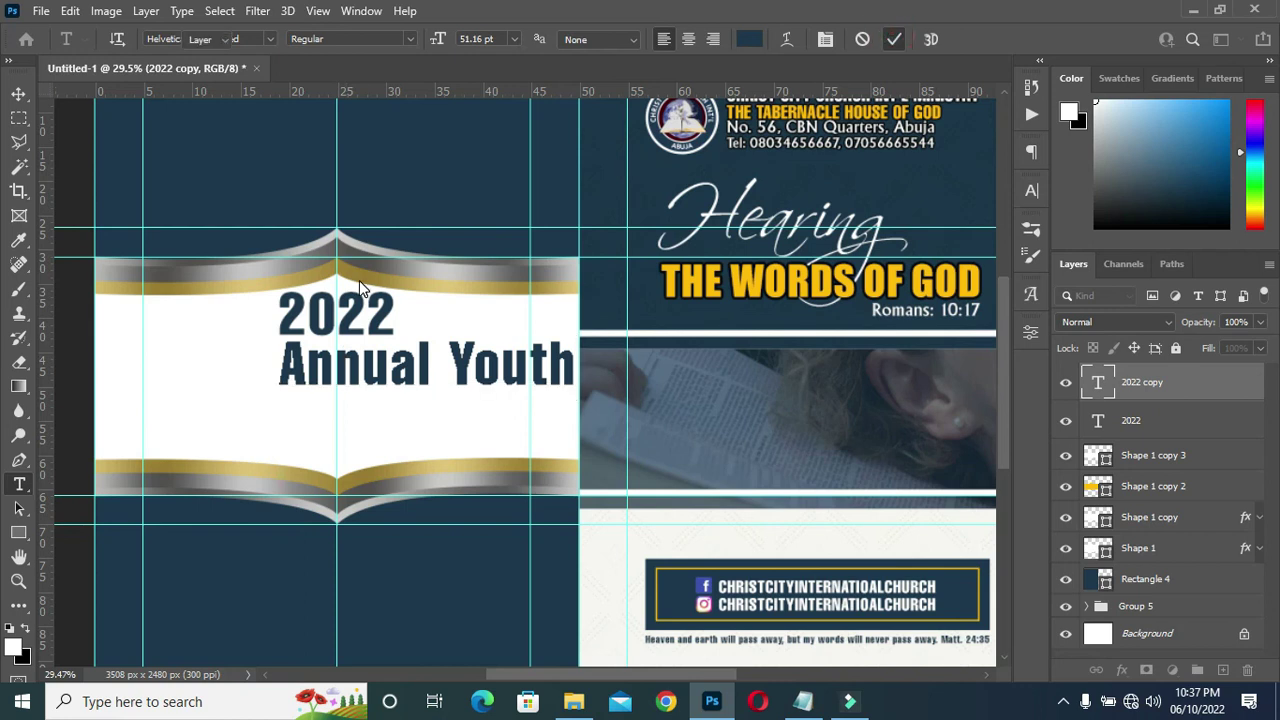
left_click(18, 93)
left_click_drag(414, 366, 326, 368)
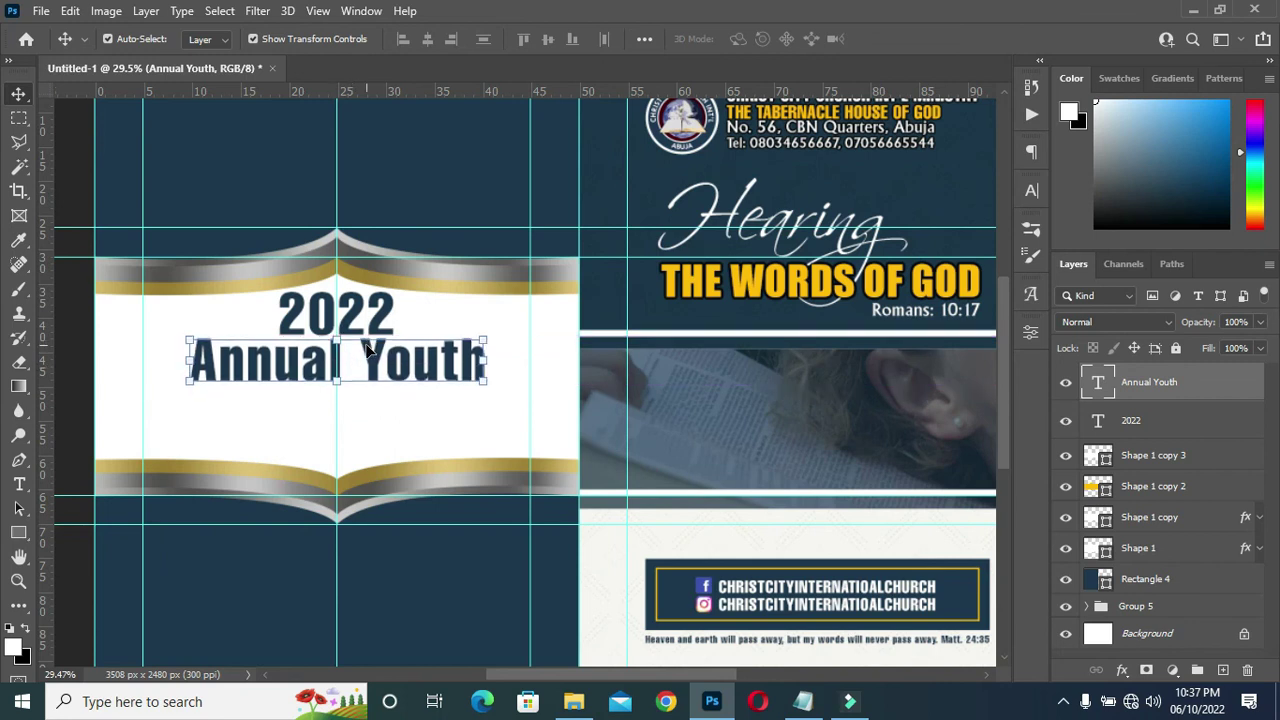
left_click(82, 414)
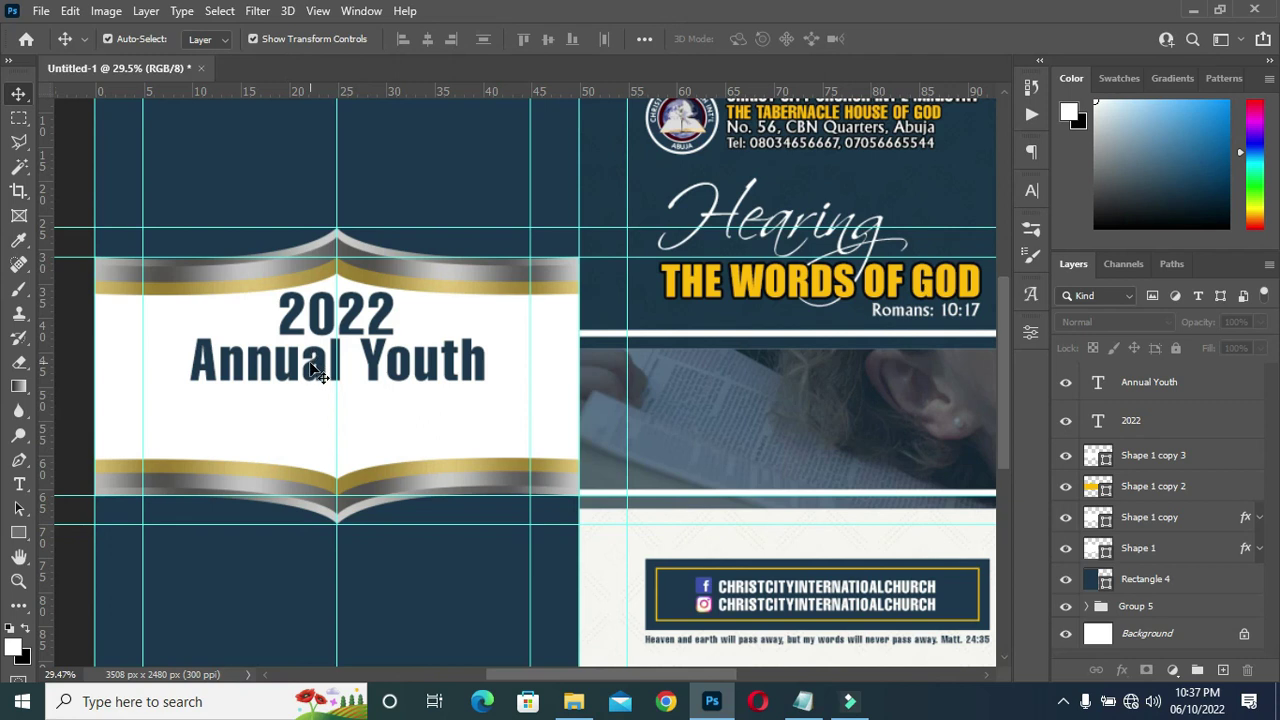
Duplicate the Annual Youth line and move the copy below it for editing.
left_click(318, 360)
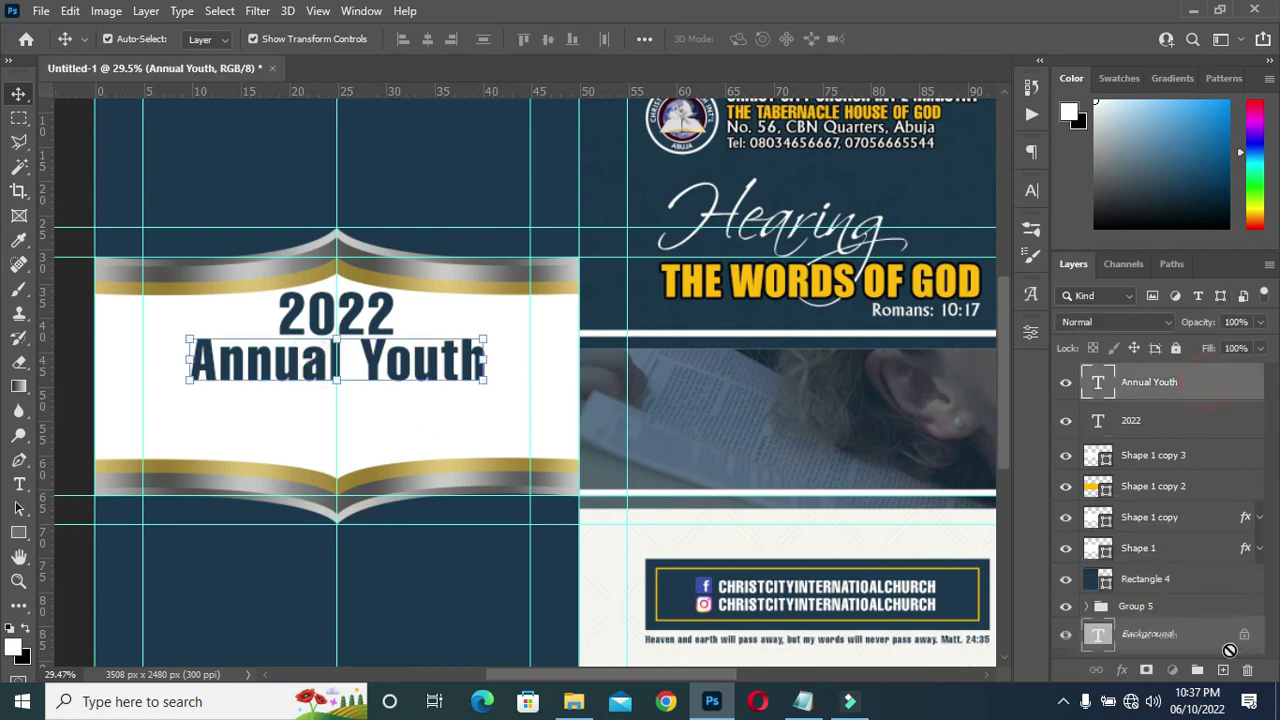
key("ctrl+j")
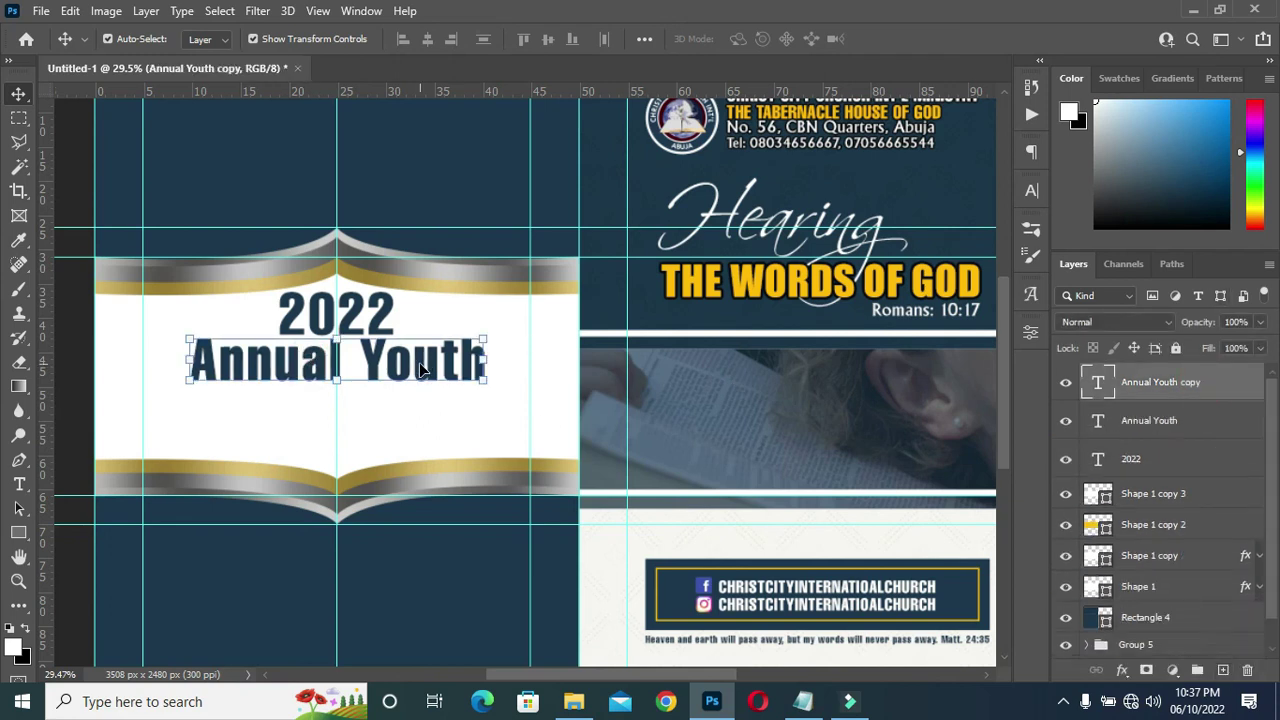
left_click_drag(419, 362, 408, 418)
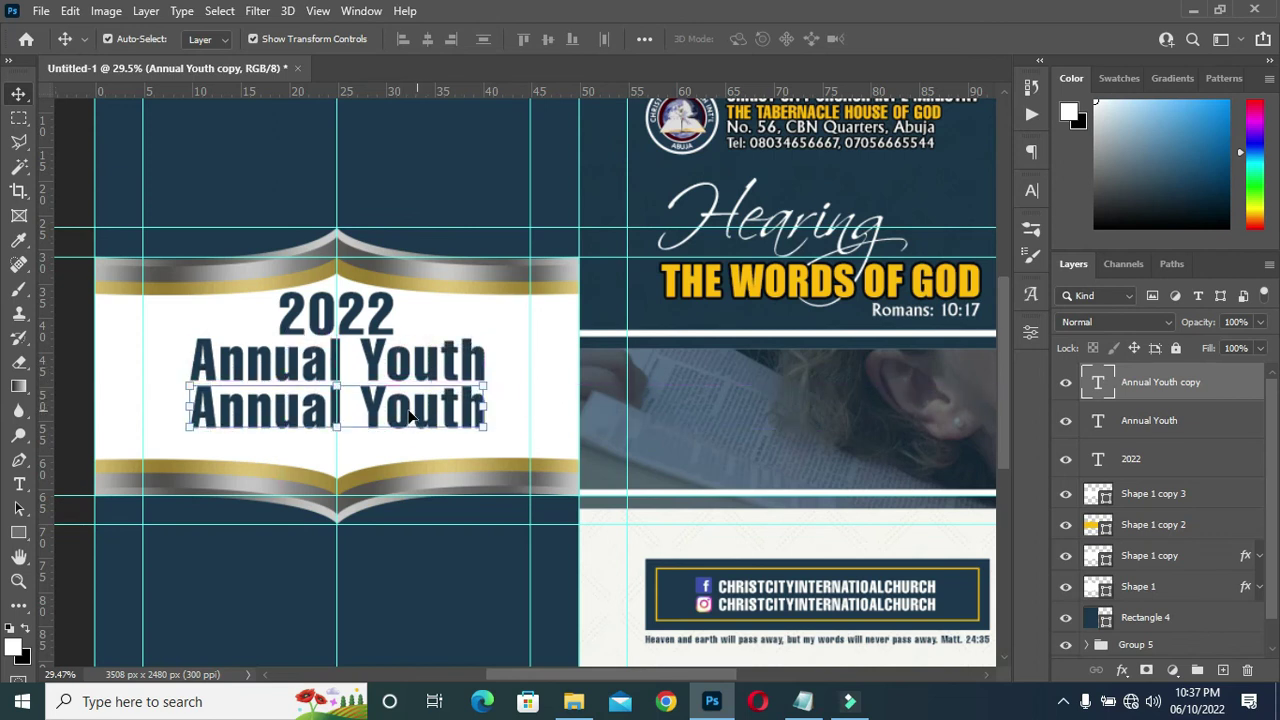
double_click(408, 405)
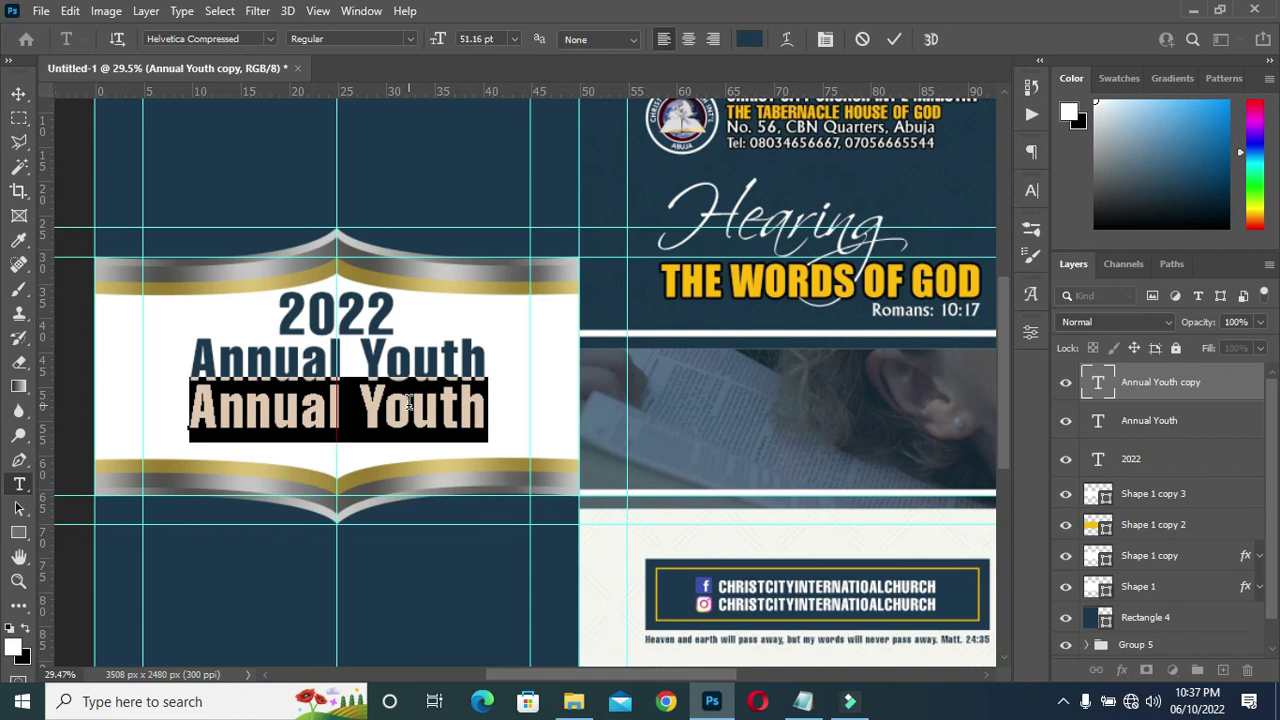
Retype the third line as 'Conference' with a capital C and nudge it to centre.
key("Left")
key("ctrl+a")
type("con")
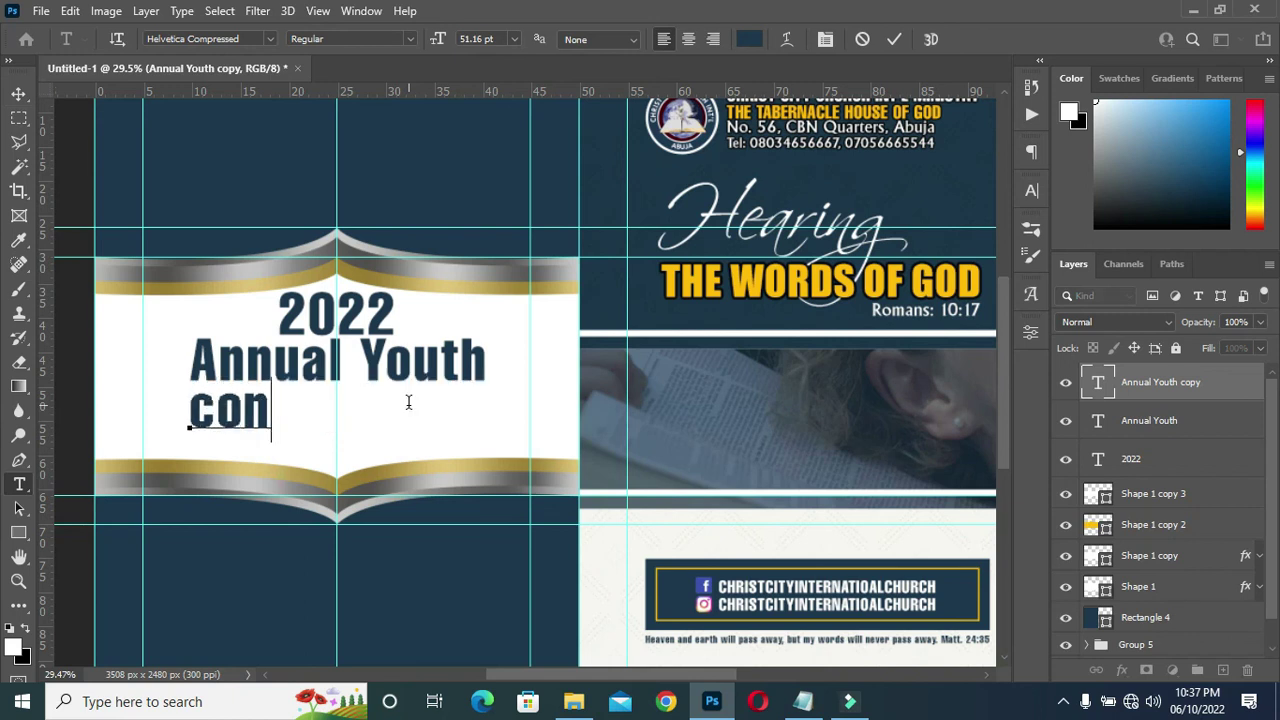
type("ference")
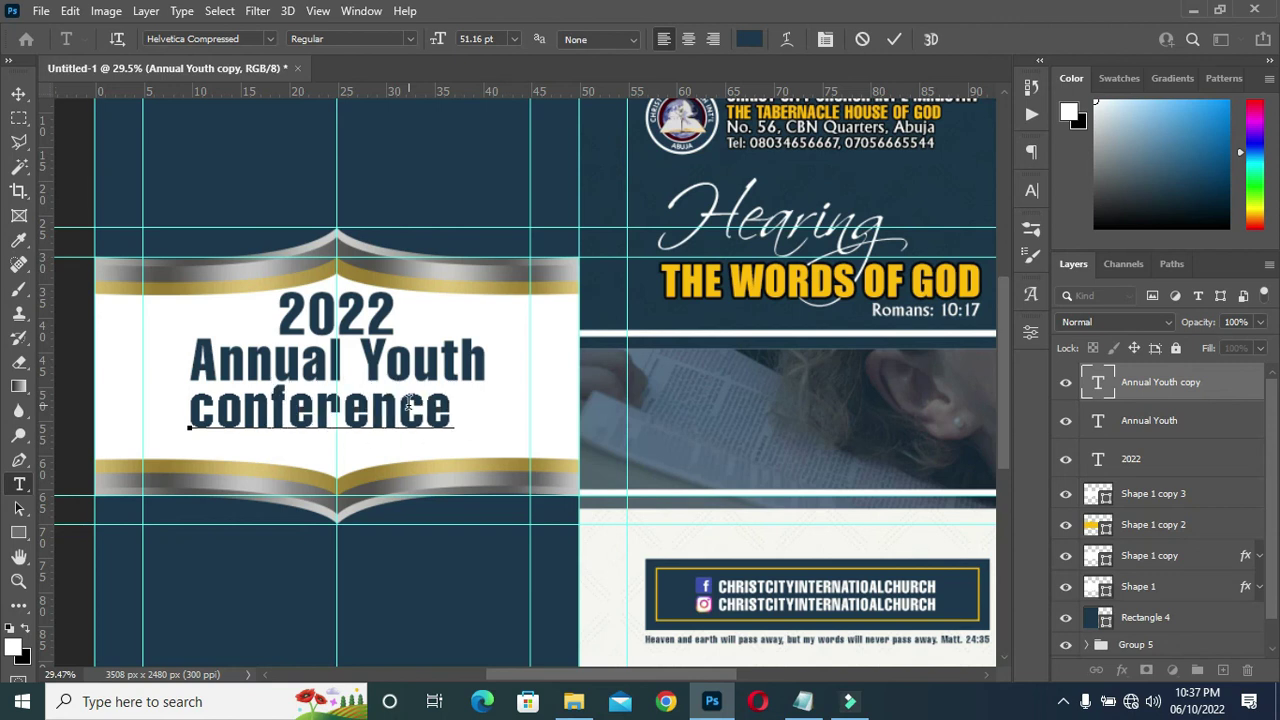
left_click_drag(217, 406, 192, 404)
type("C")
left_click(894, 39)
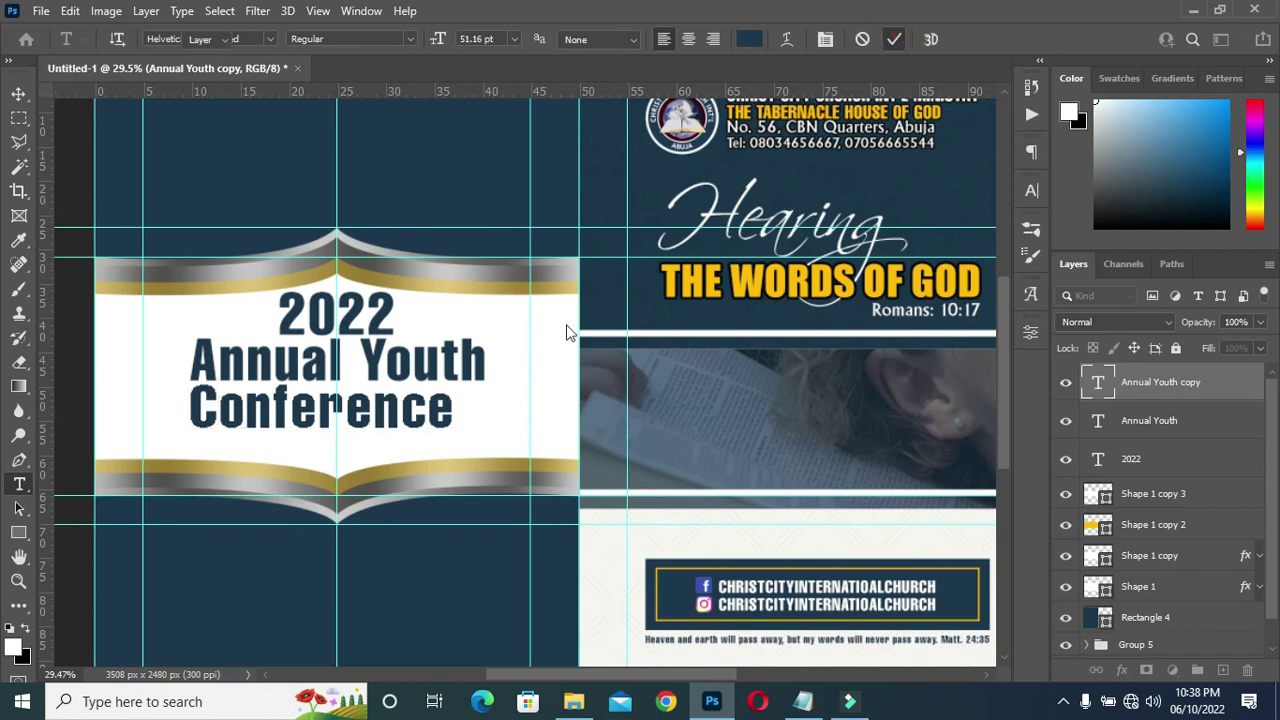
left_click(20, 90)
left_click_drag(334, 413, 342, 414)
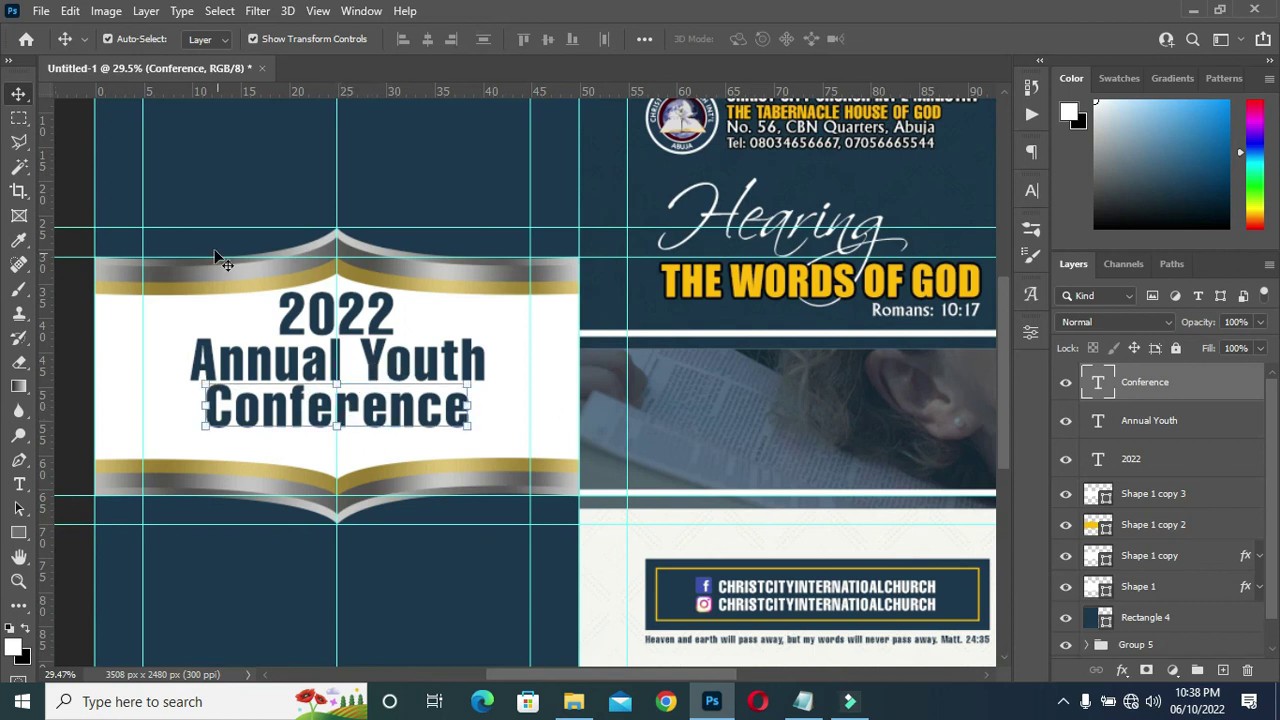
left_click(626, 401)
Scale the 2022, Annual Youth and Conference layers together to about 88%.
scroll(400, 340, "down", 2)
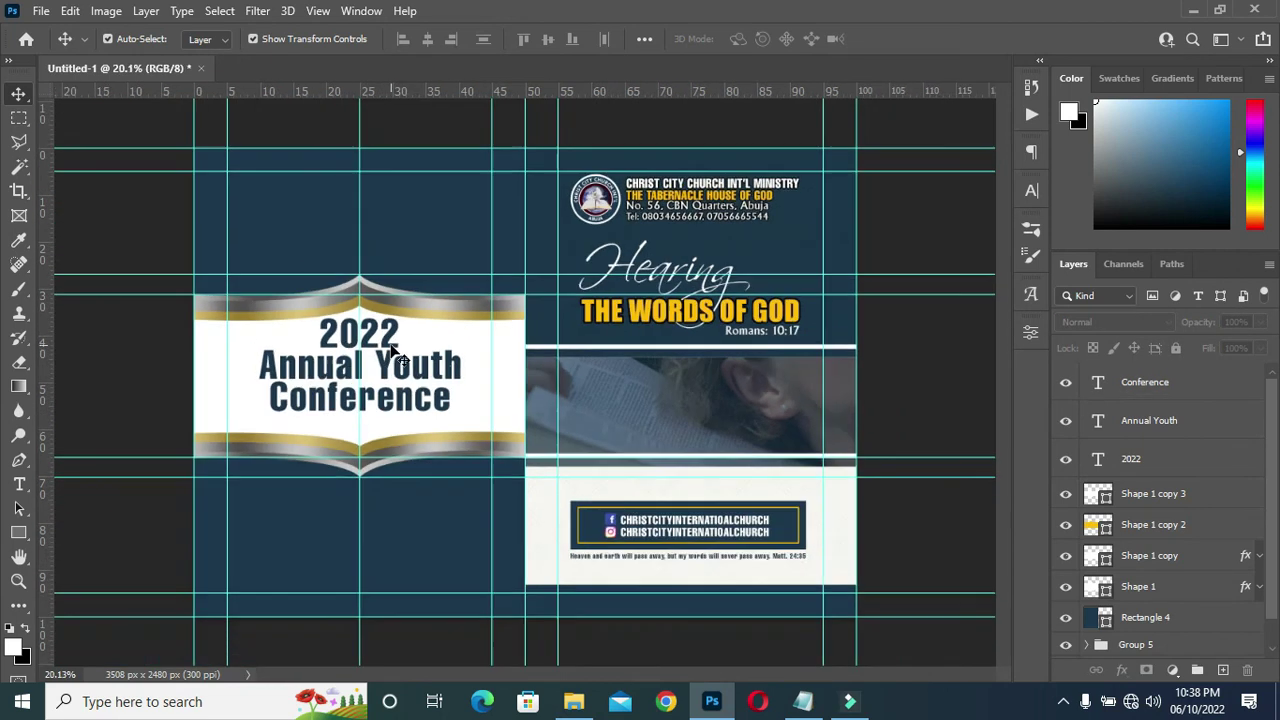
left_click(1160, 462)
left_click(1158, 386, "shift")
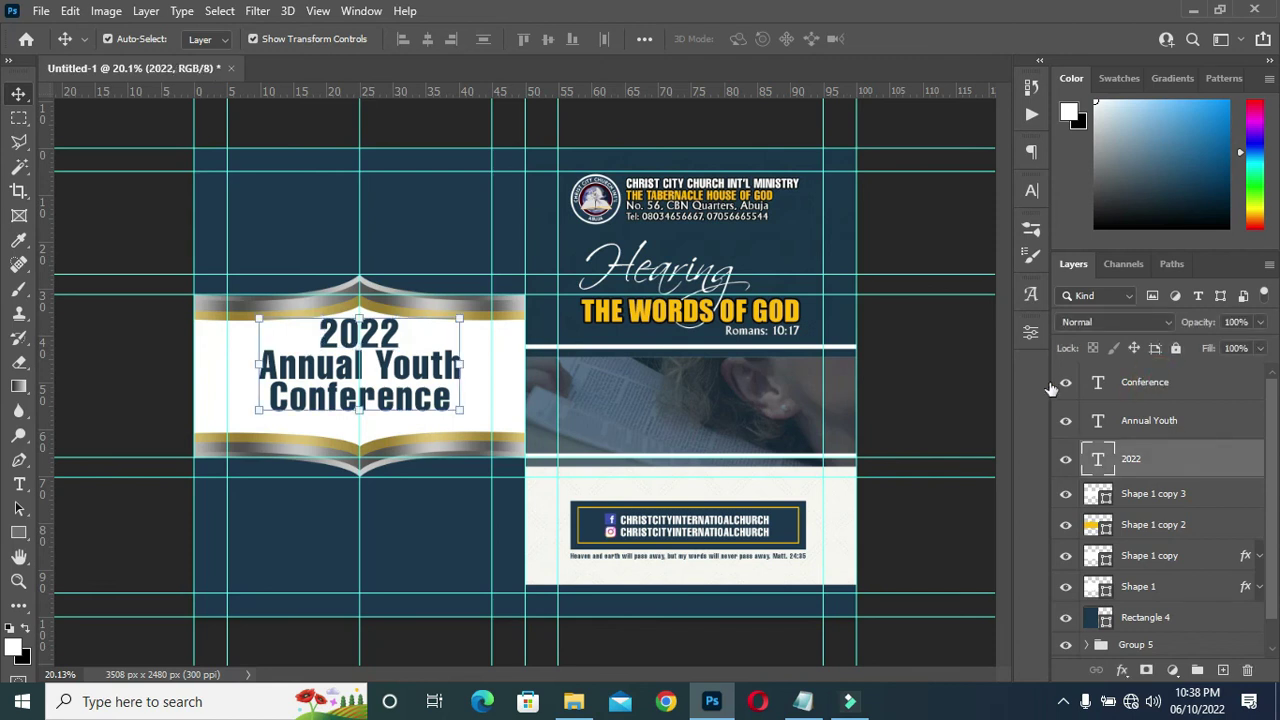
left_click_drag(359, 318, 360, 330)
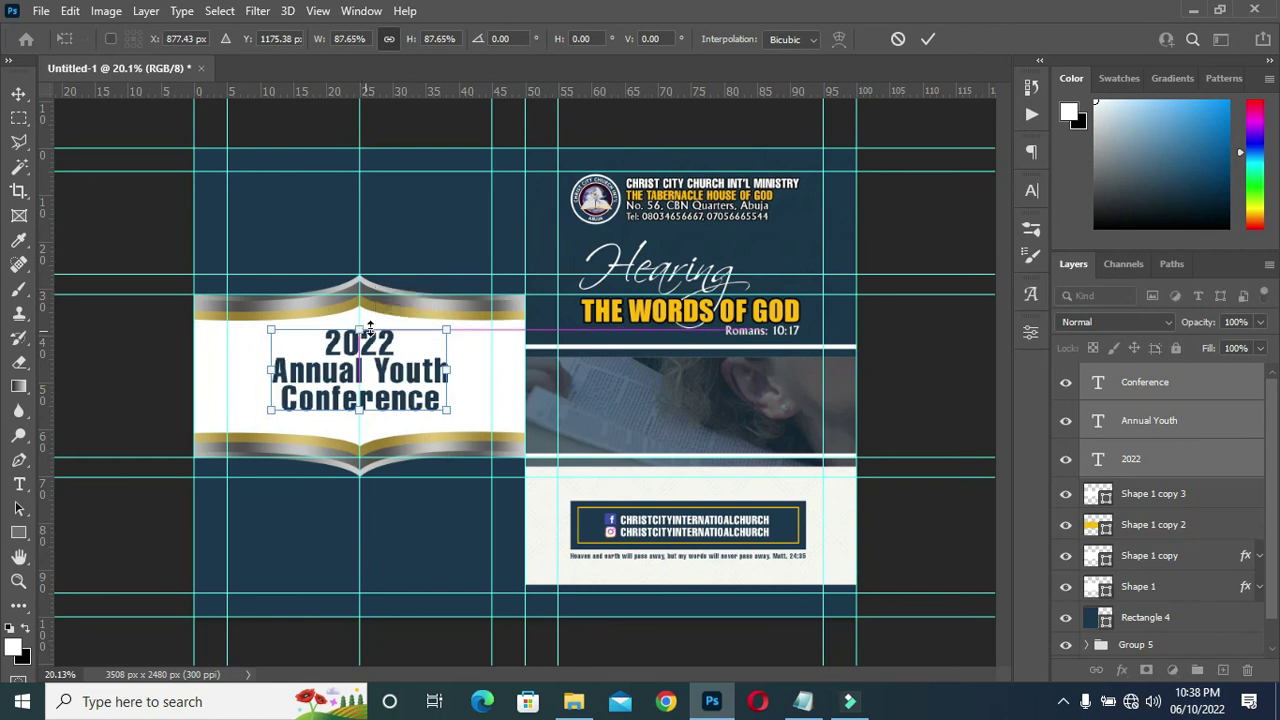
left_click(928, 39)
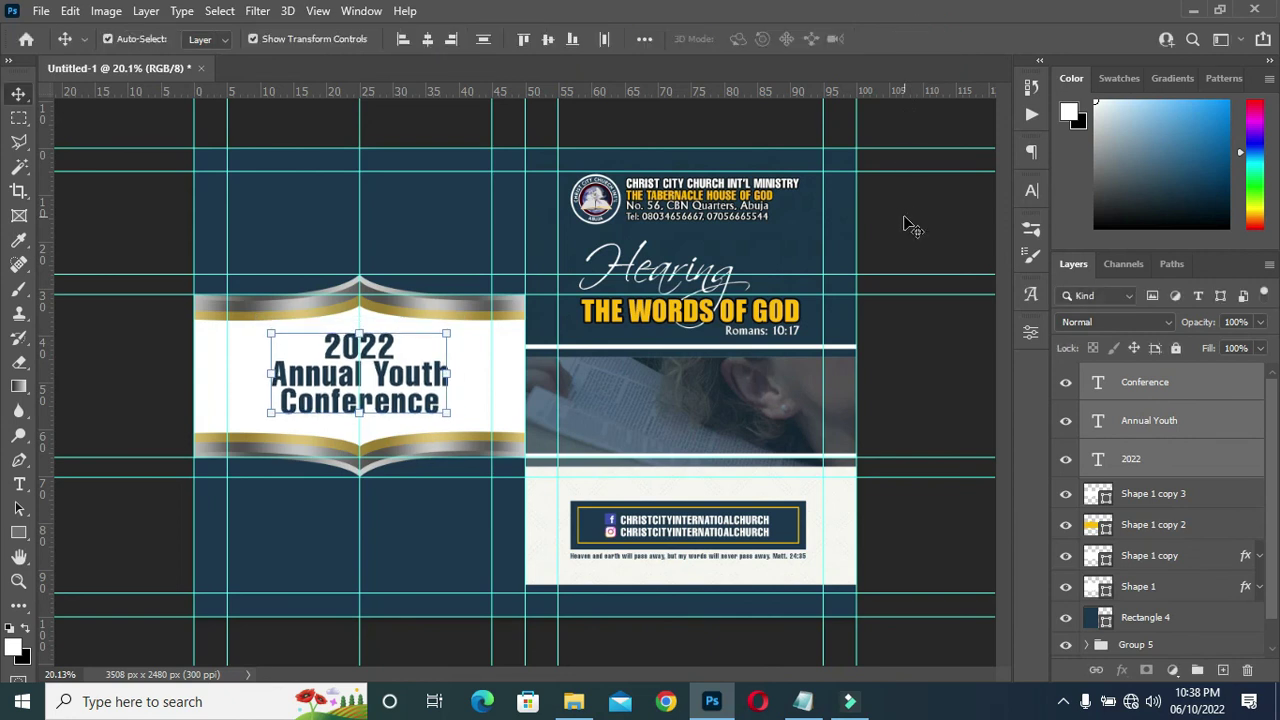
left_click(910, 360)
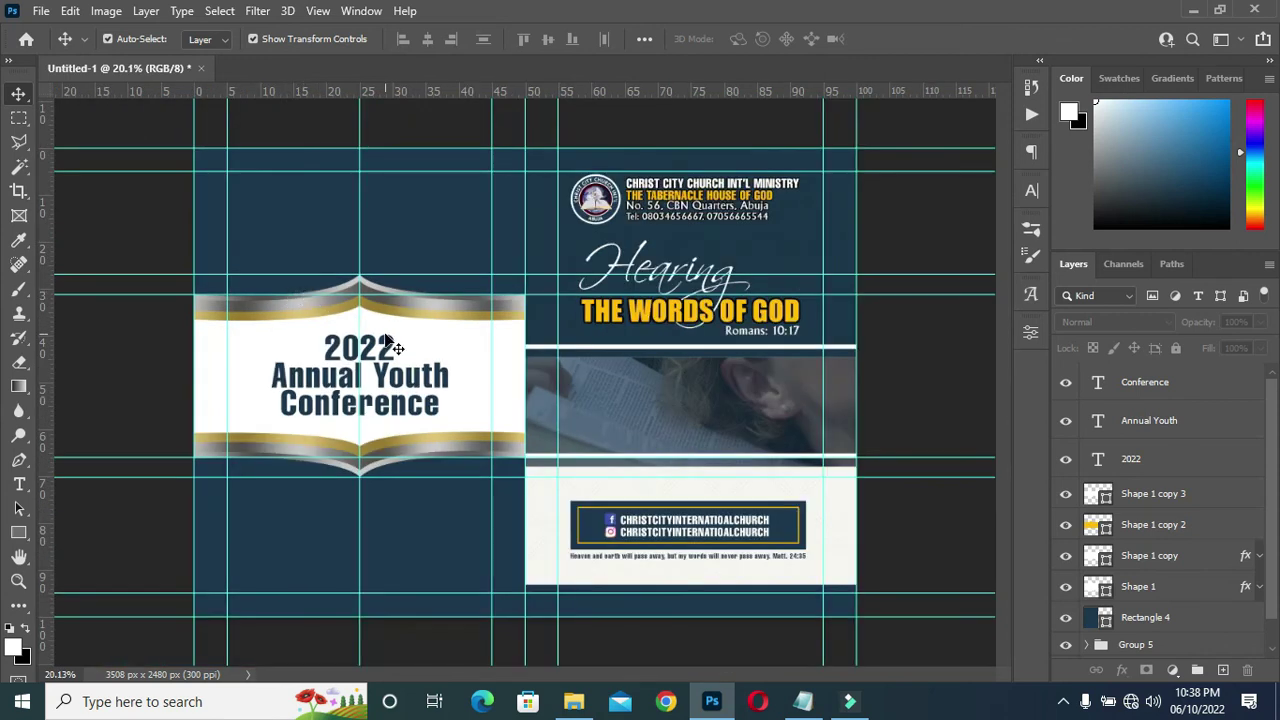
scroll(640, 340, "up", 3)
scroll(790, 292, "down", 2)
scroll(543, 500, "up", 2)
scroll(613, 446, "down", 2)
left_click(12, 532)
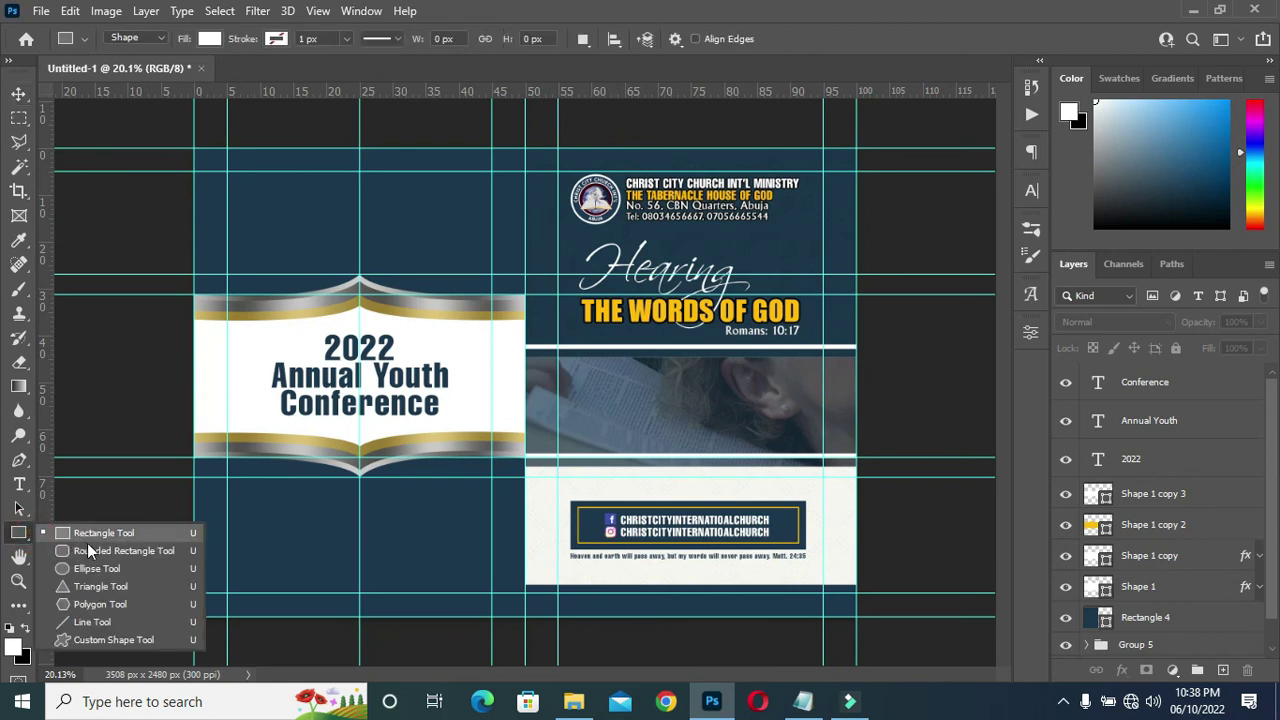
Draw a white rounded rectangle below the banner and nudge it into place.
left_click(89, 550)
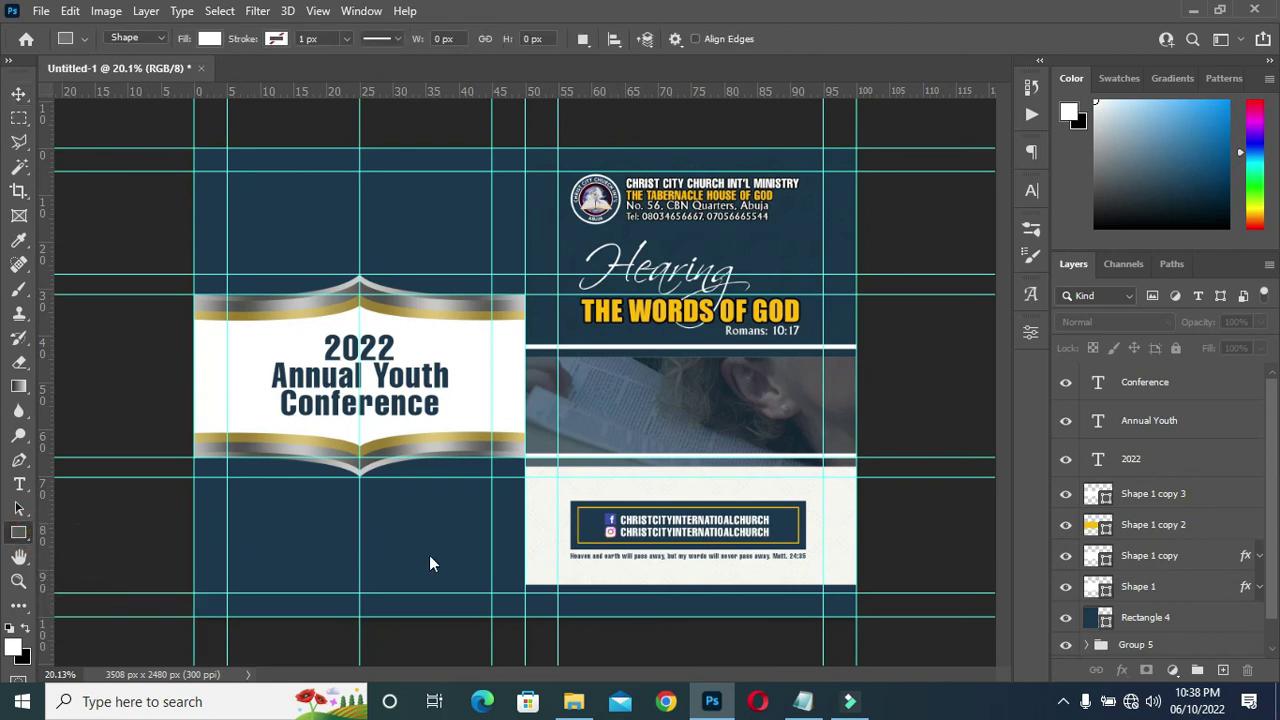
scroll(700, 555, "up", 4)
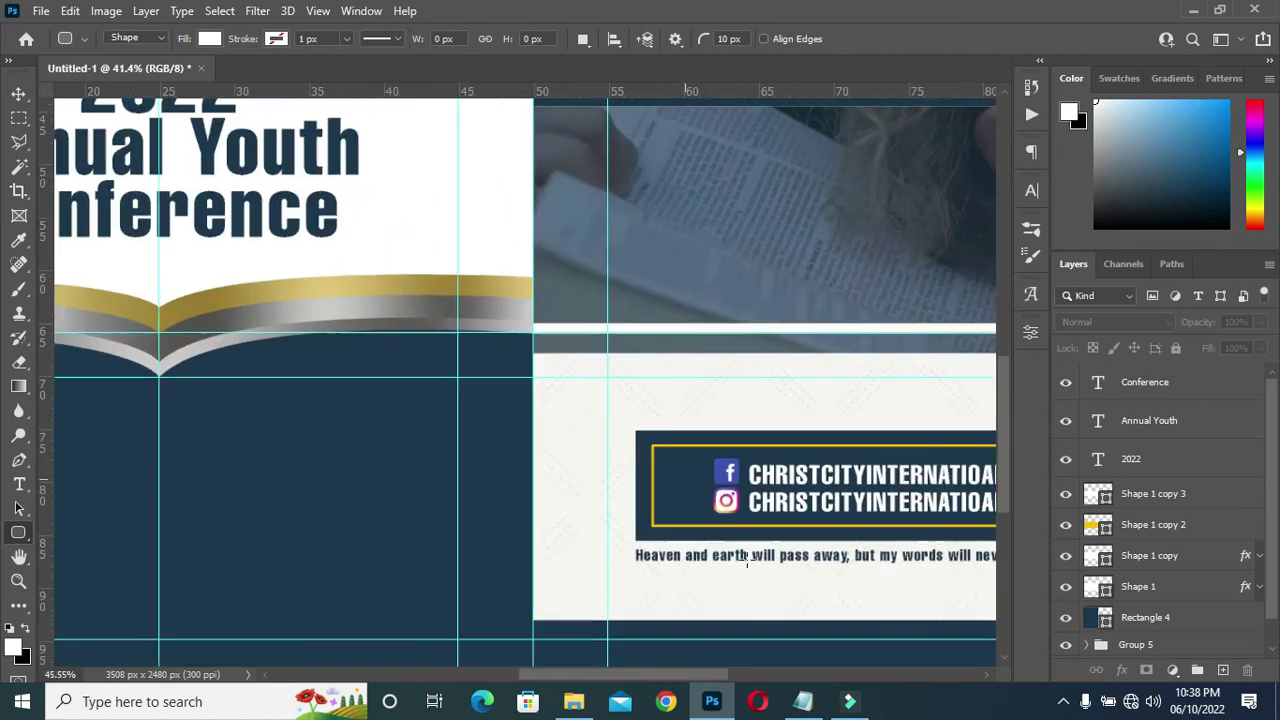
scroll(267, 512, "down", 2)
scroll(174, 494, "up", 1)
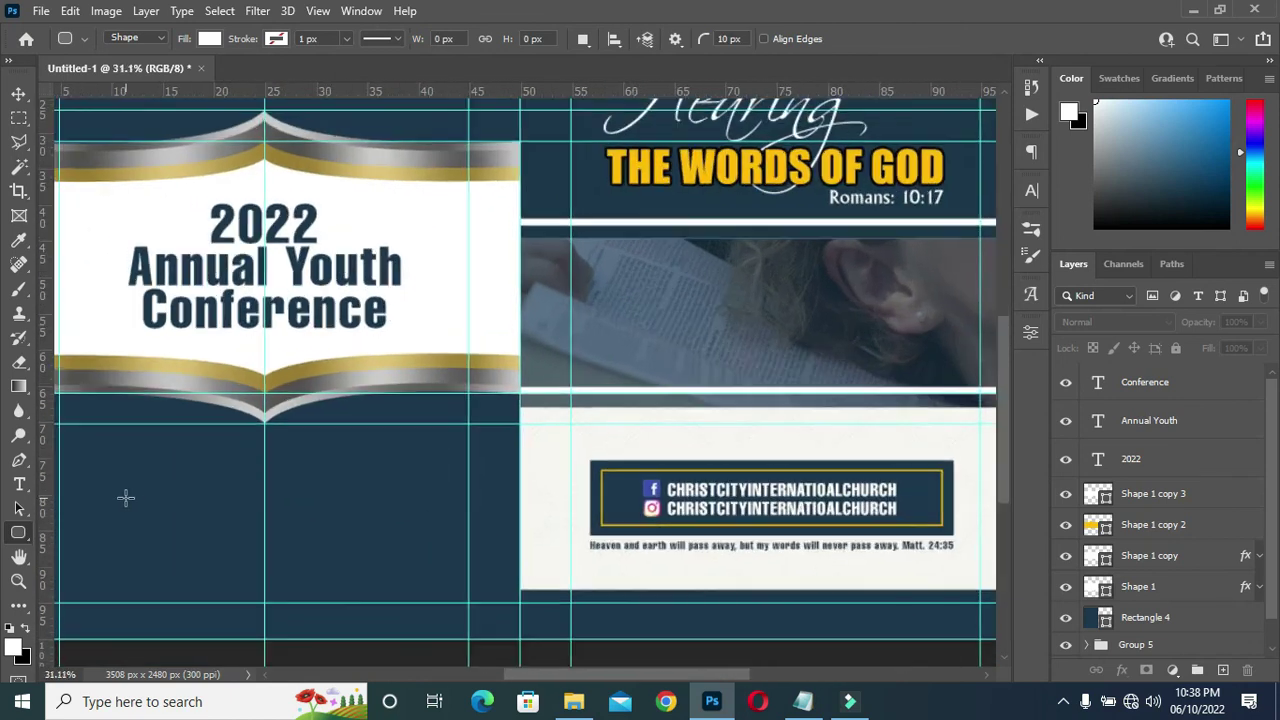
left_click_drag(149, 506, 368, 536)
left_click(979, 326)
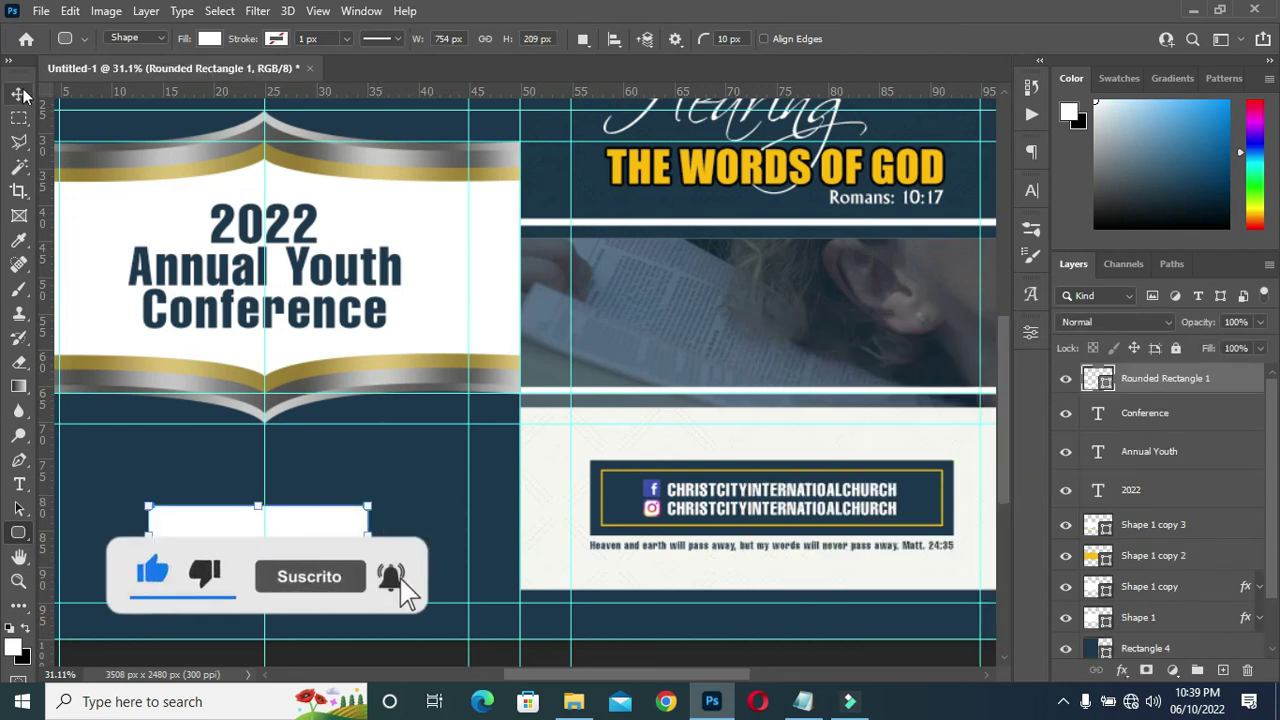
key("v")
left_click_drag(202, 537, 214, 533)
Scale the rounded rectangle to about 77% and recentre it below the banner.
key("ctrl+t")
left_click_drag(379, 568, 265, 564)
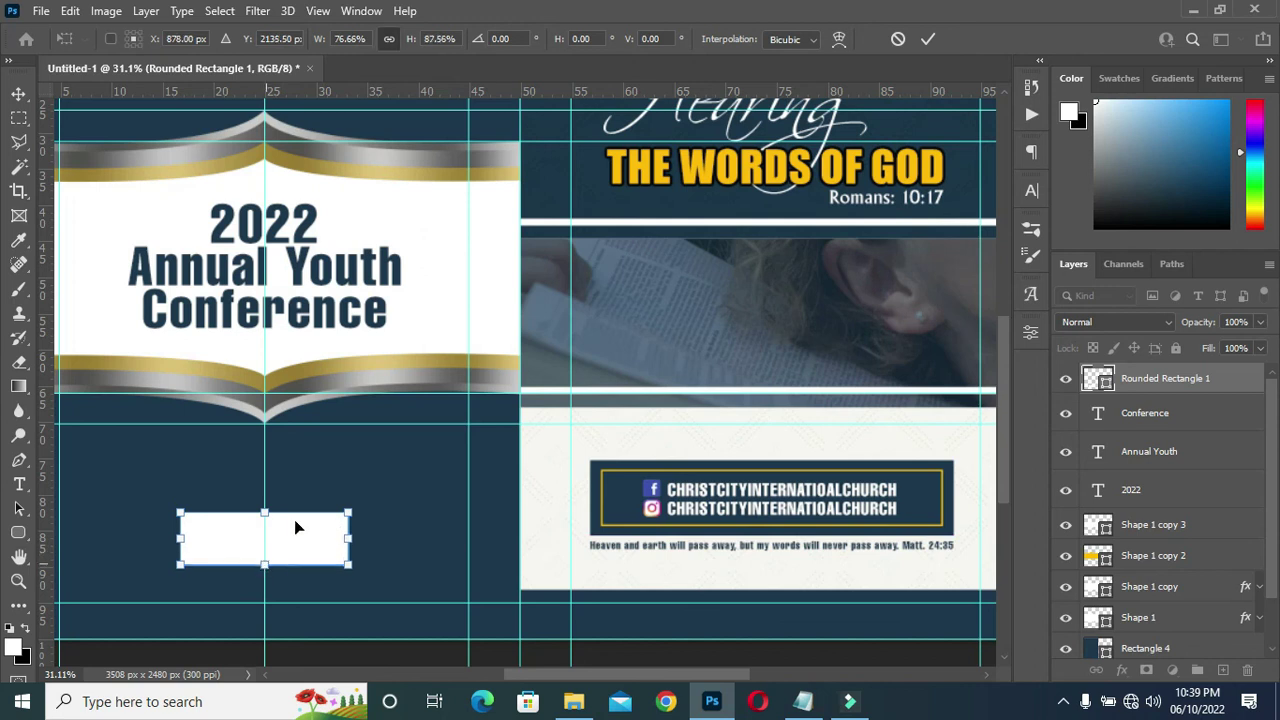
left_click(928, 38)
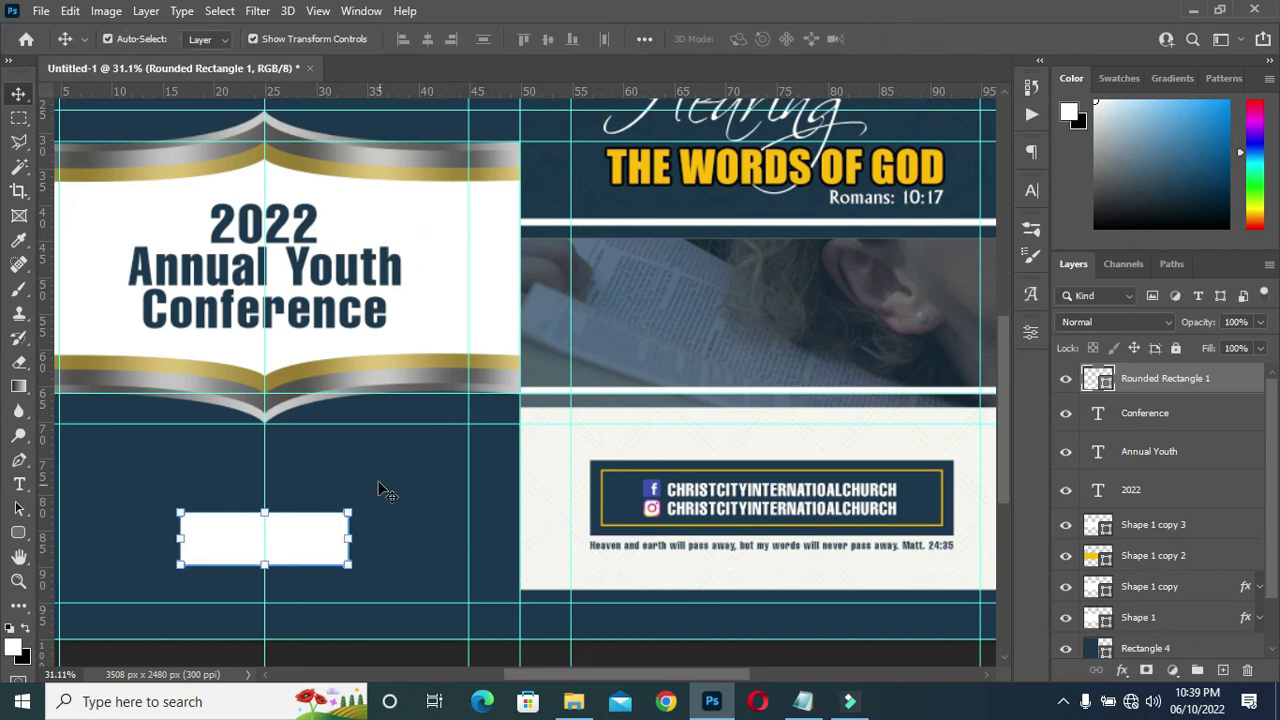
scroll(528, 585, "down", 3)
left_click(78, 556)
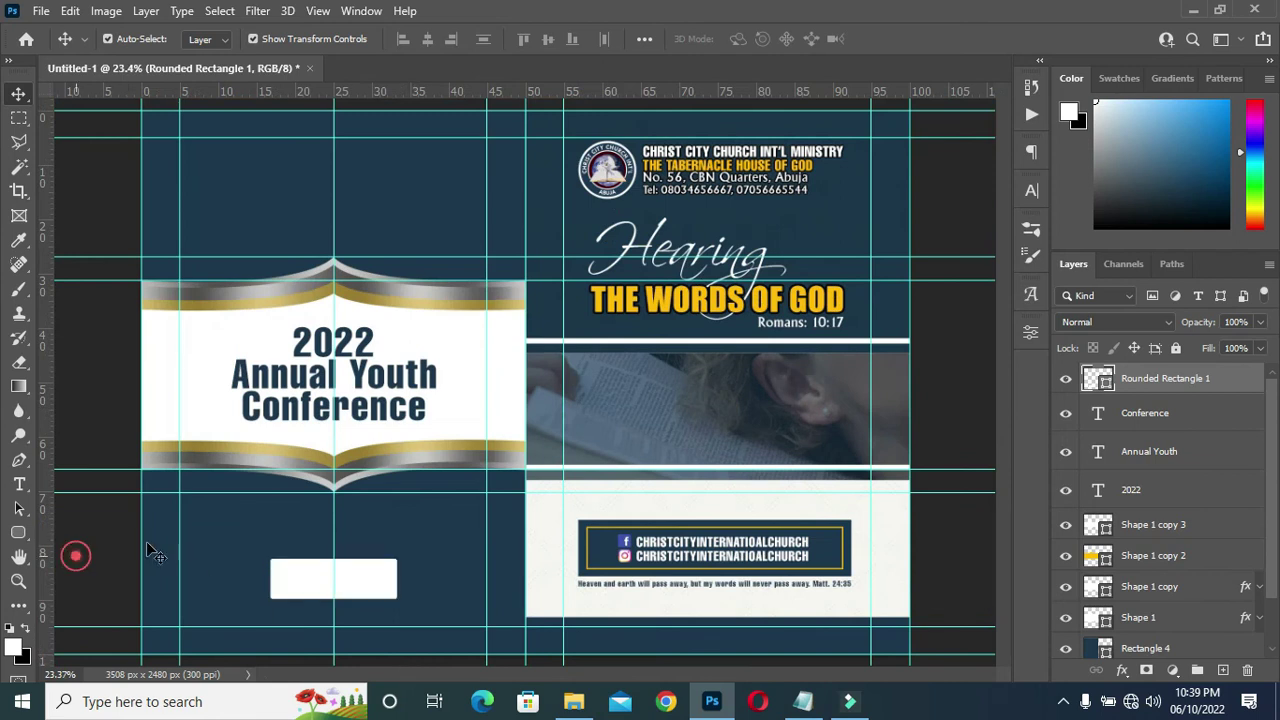
scroll(328, 604, "up", 2)
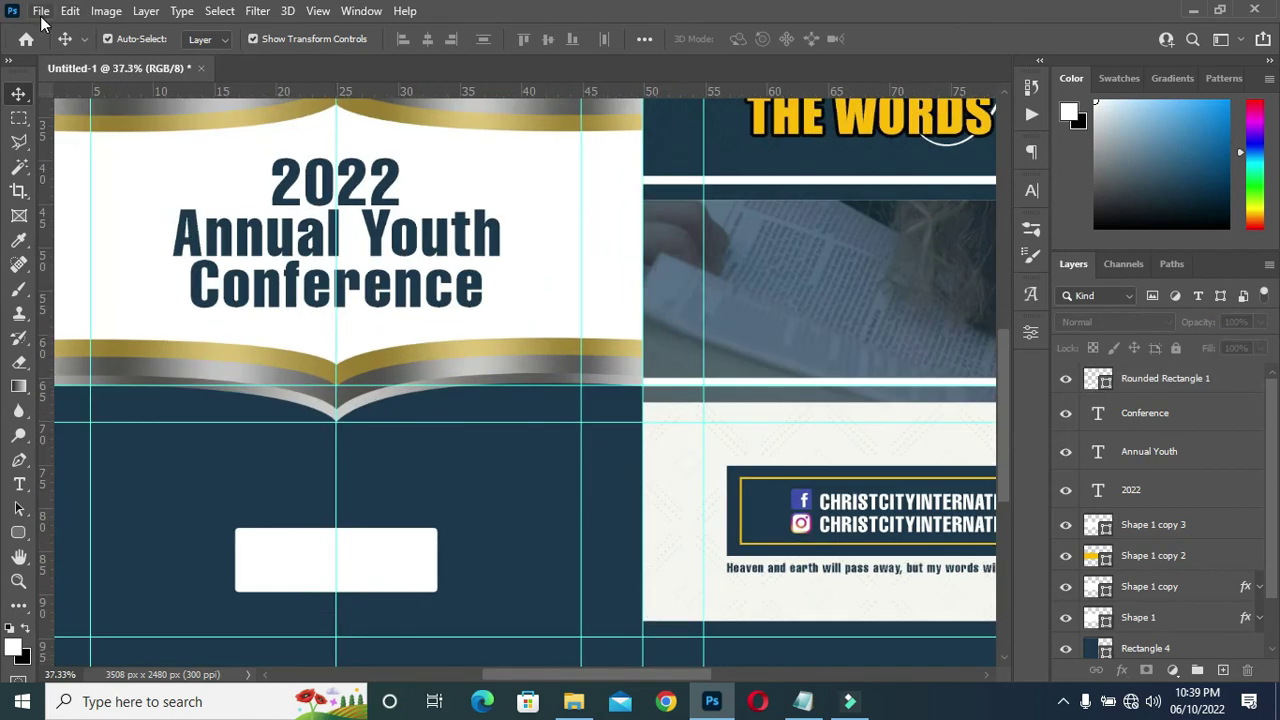
left_click(41, 11)
Embed the designer's logo image and scale it down to fit the white badge.
left_click(120, 392)
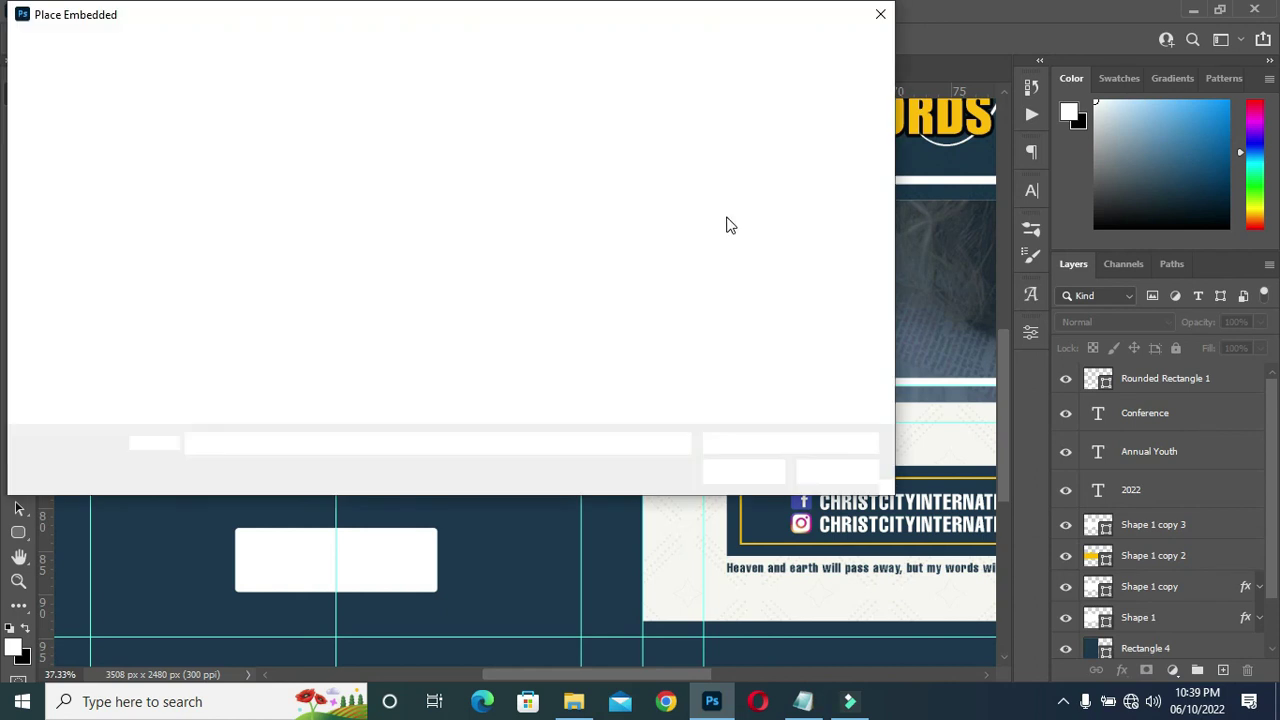
double_click(726, 223)
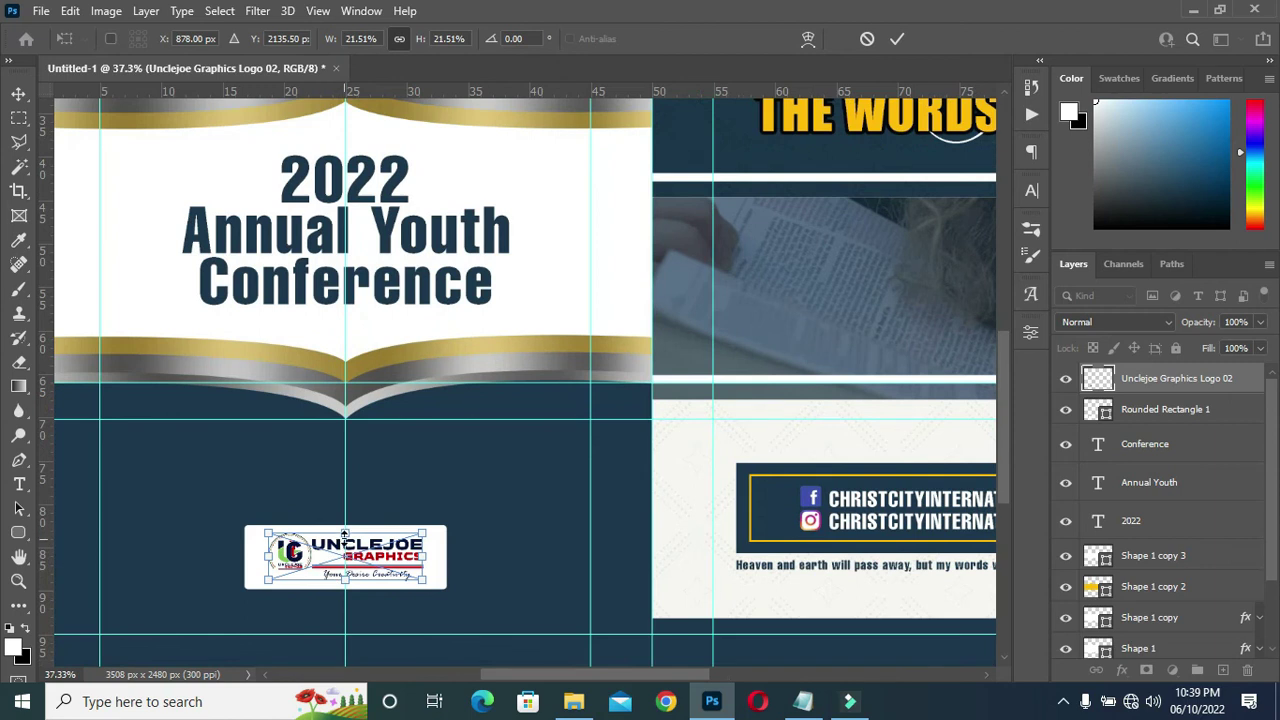
left_click_drag(345, 532, 347, 567)
left_click(897, 38)
Shrink the white badge to about 74% and fit the whole document in view.
left_click(441, 563)
left_click_drag(444, 588, 419, 585)
left_click(928, 38)
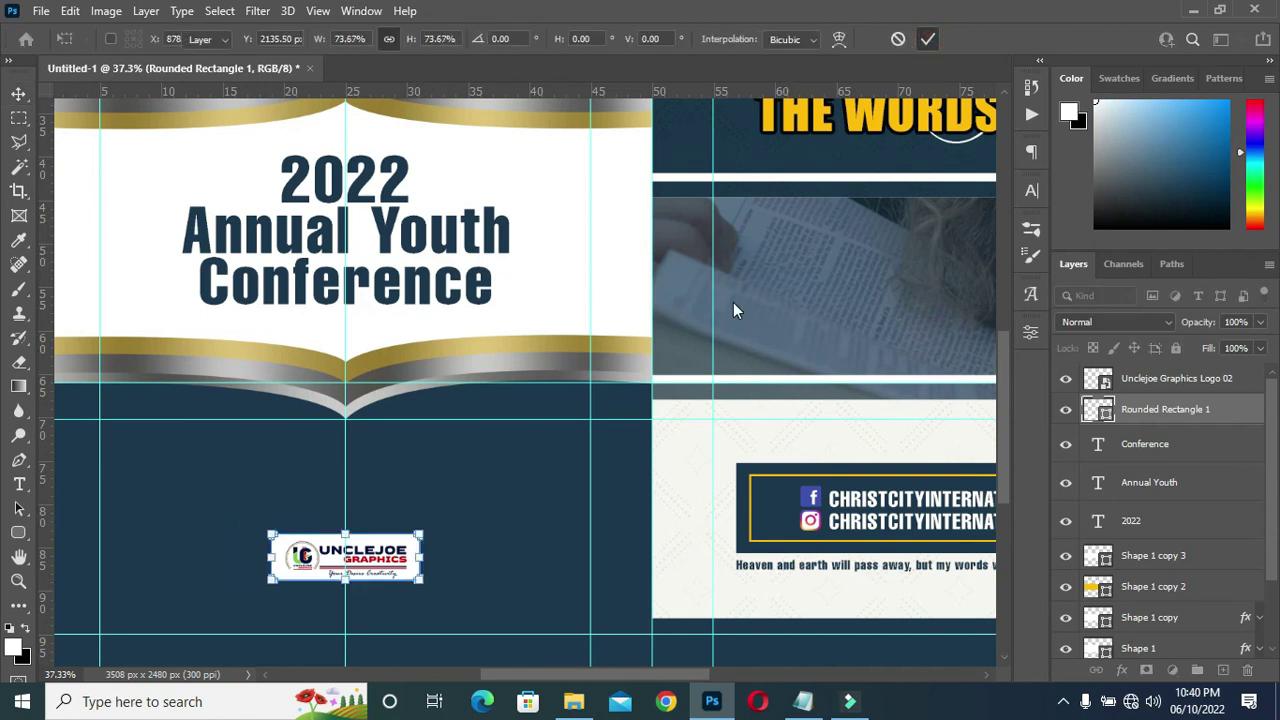
scroll(686, 357, "down", 3)
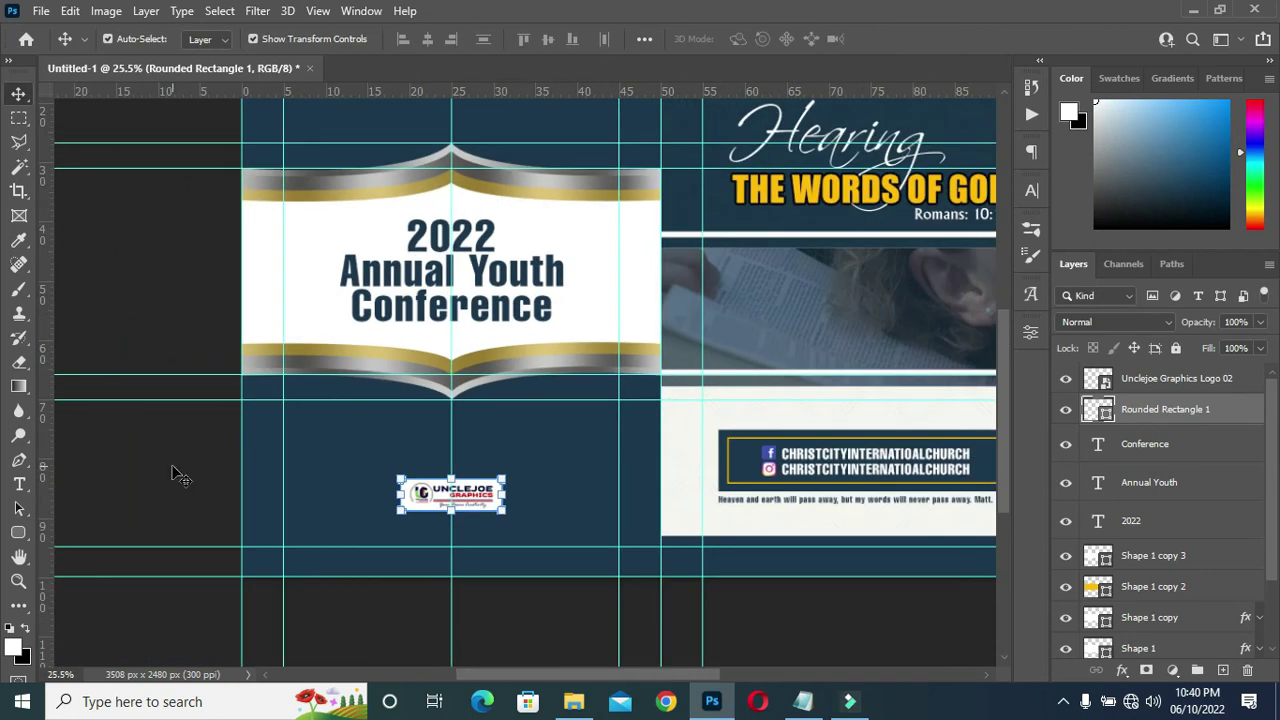
left_click(171, 457)
key("ctrl+0")
scroll(487, 484, "down", 2)
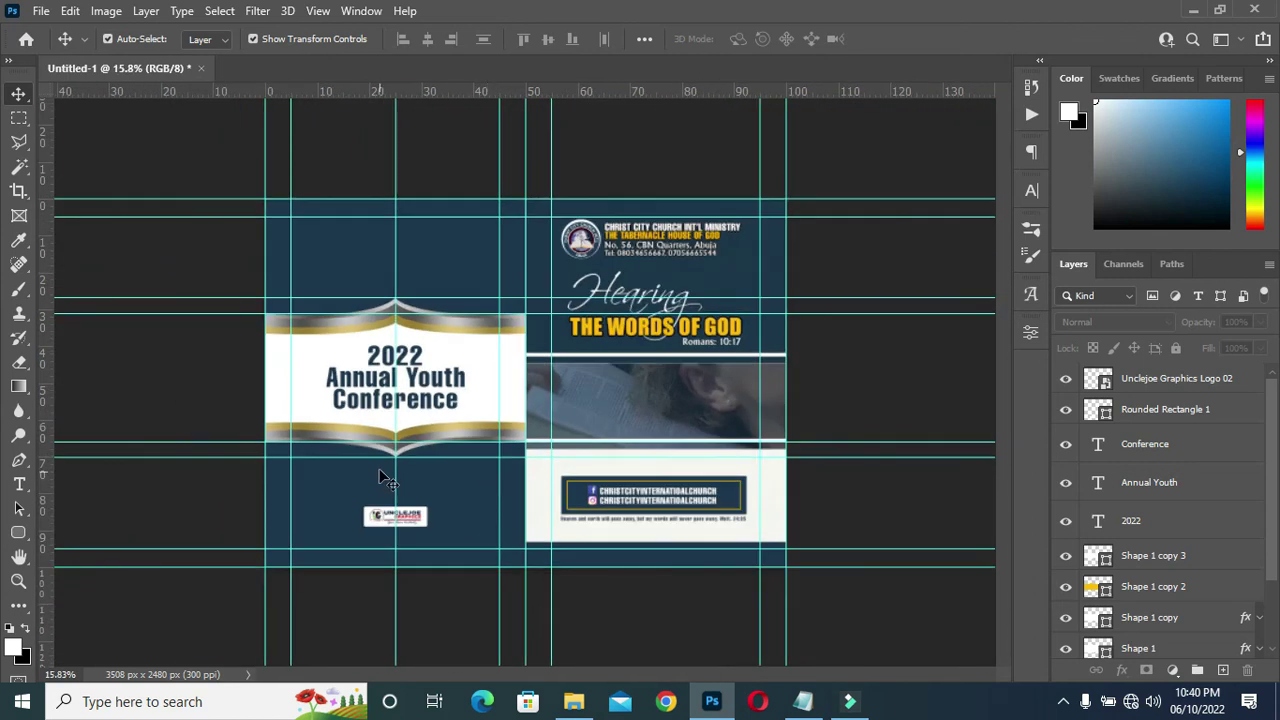
scroll(381, 478, "up", 2)
scroll(390, 470, "down", 2)
scroll(395, 508, "up", 2)
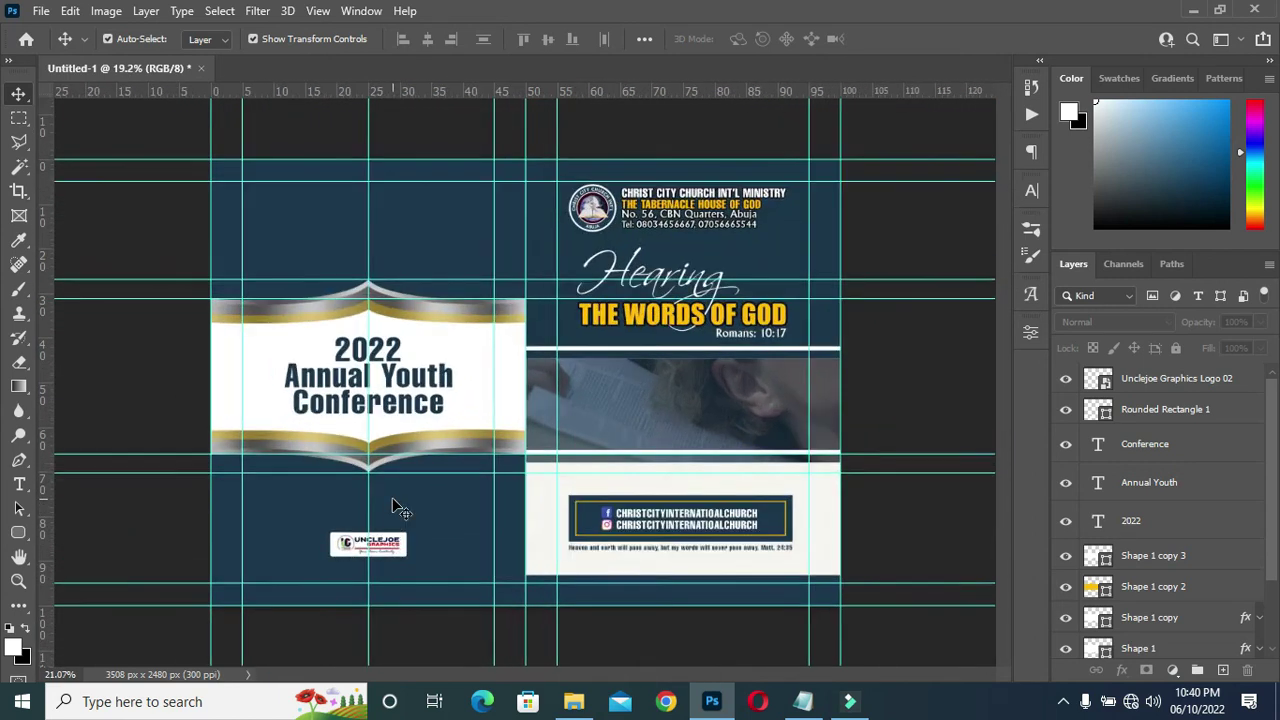
scroll(405, 505, "down", 1)
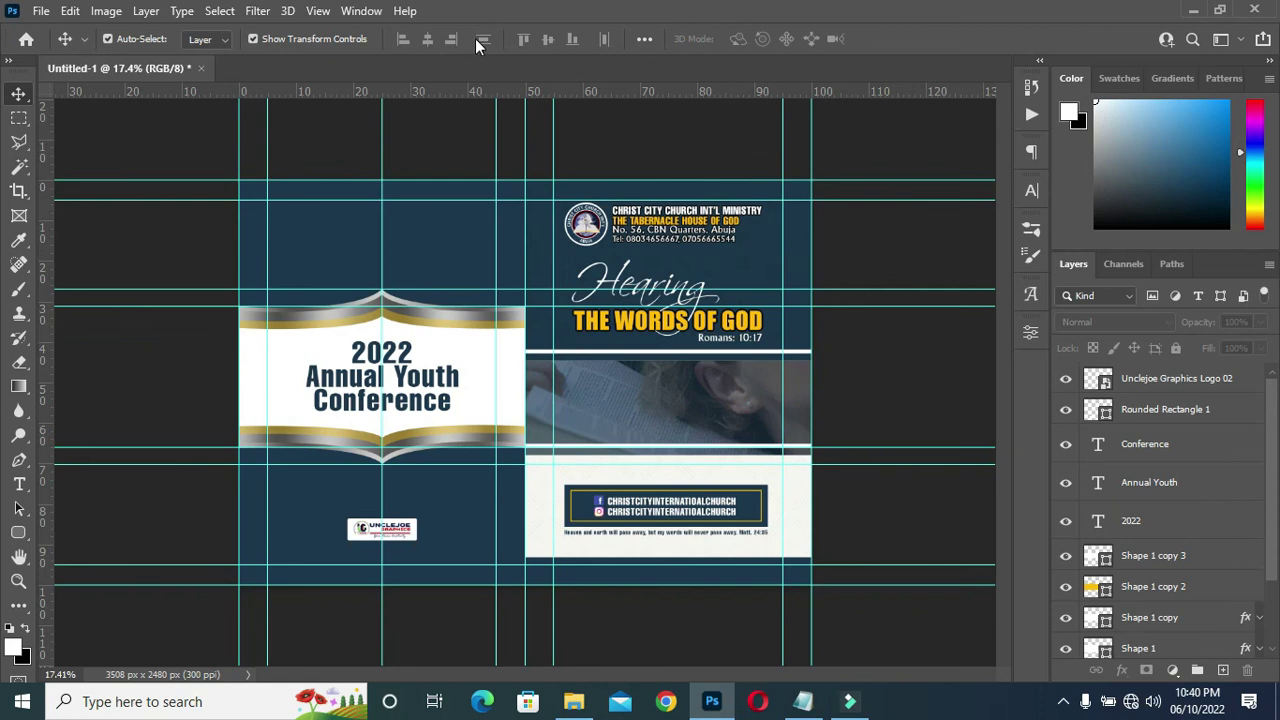
Clear all guides from the canvas using View > Clear Guides.
left_click(318, 11)
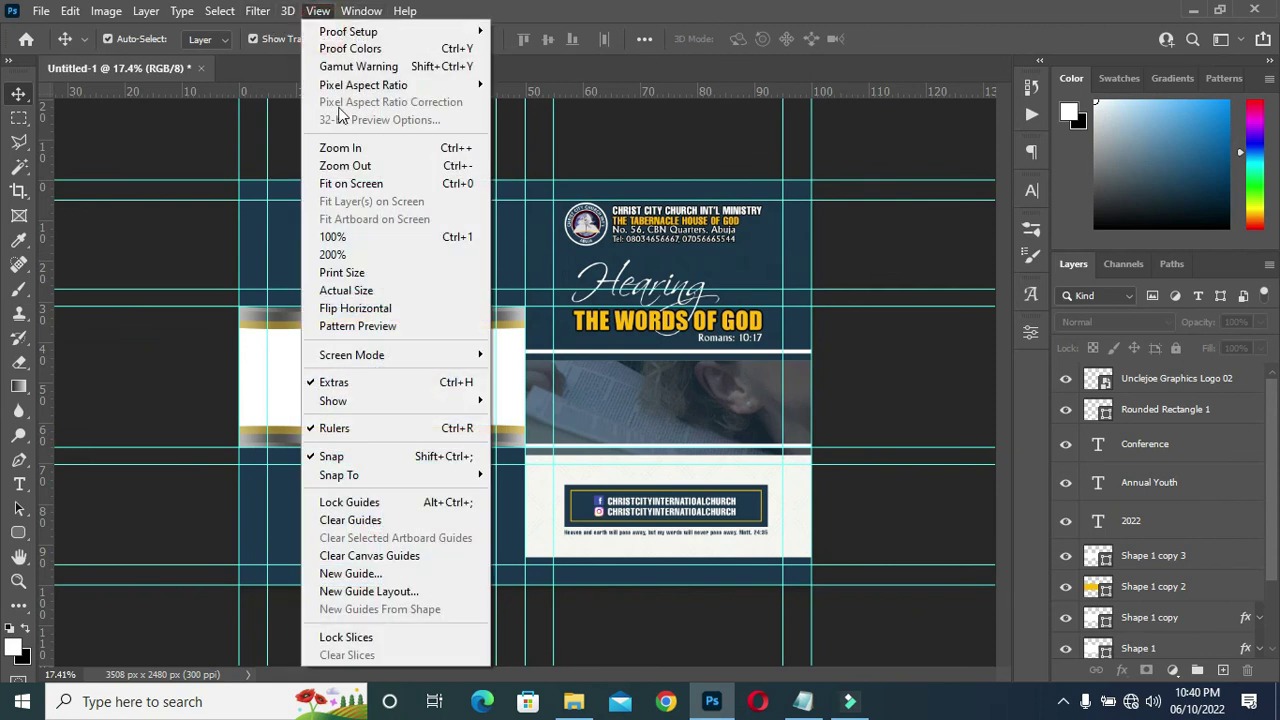
left_click(373, 521)
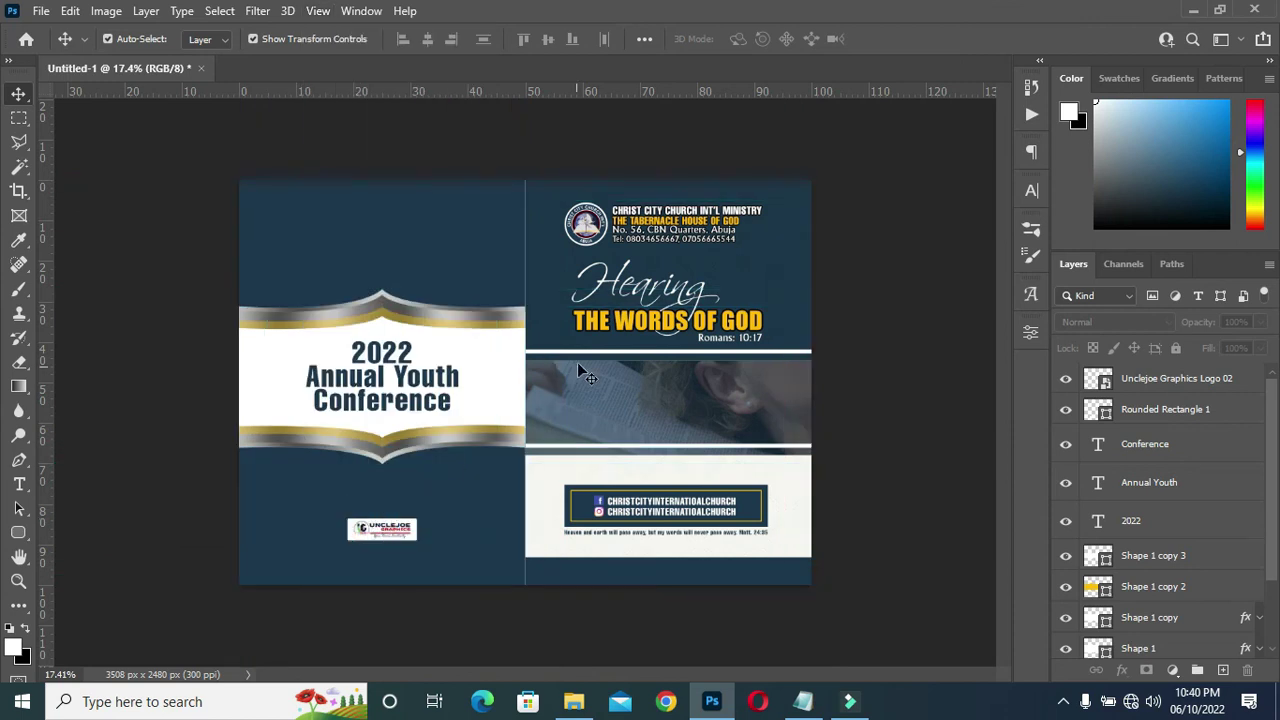
scroll(571, 357, "up", 2)
scroll(570, 332, "down", 1)
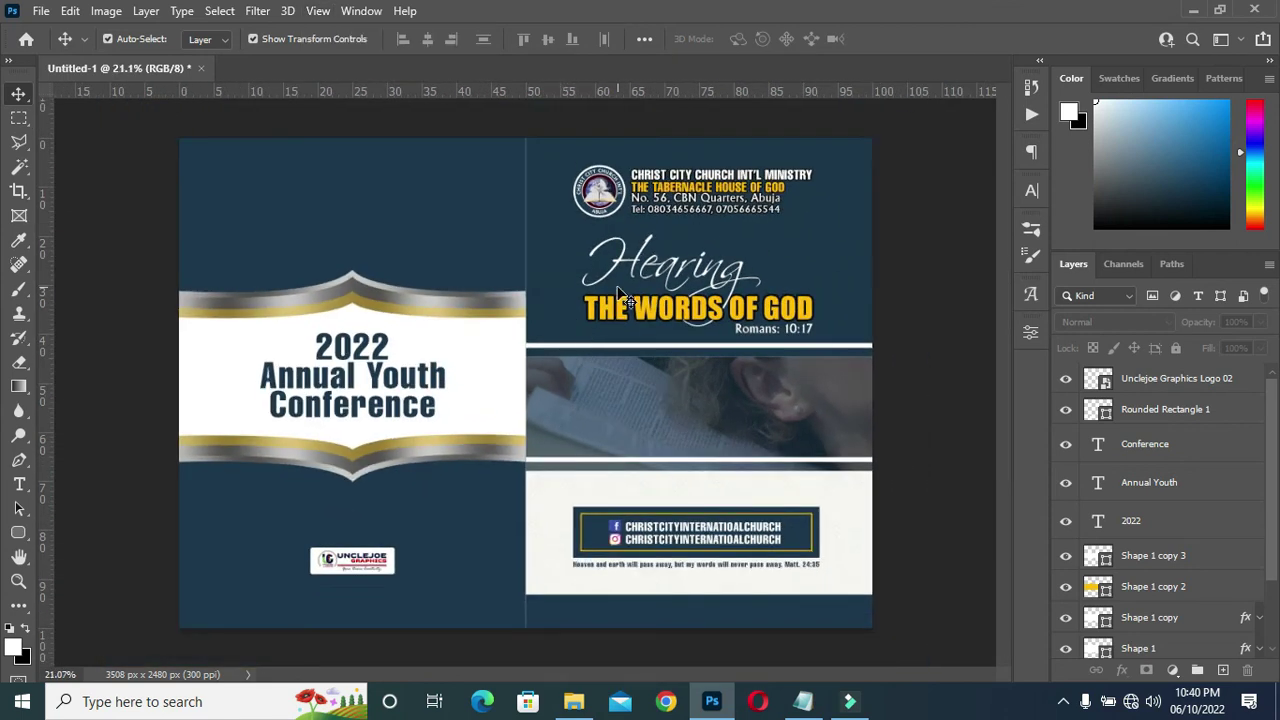
scroll(620, 297, "up", 1)
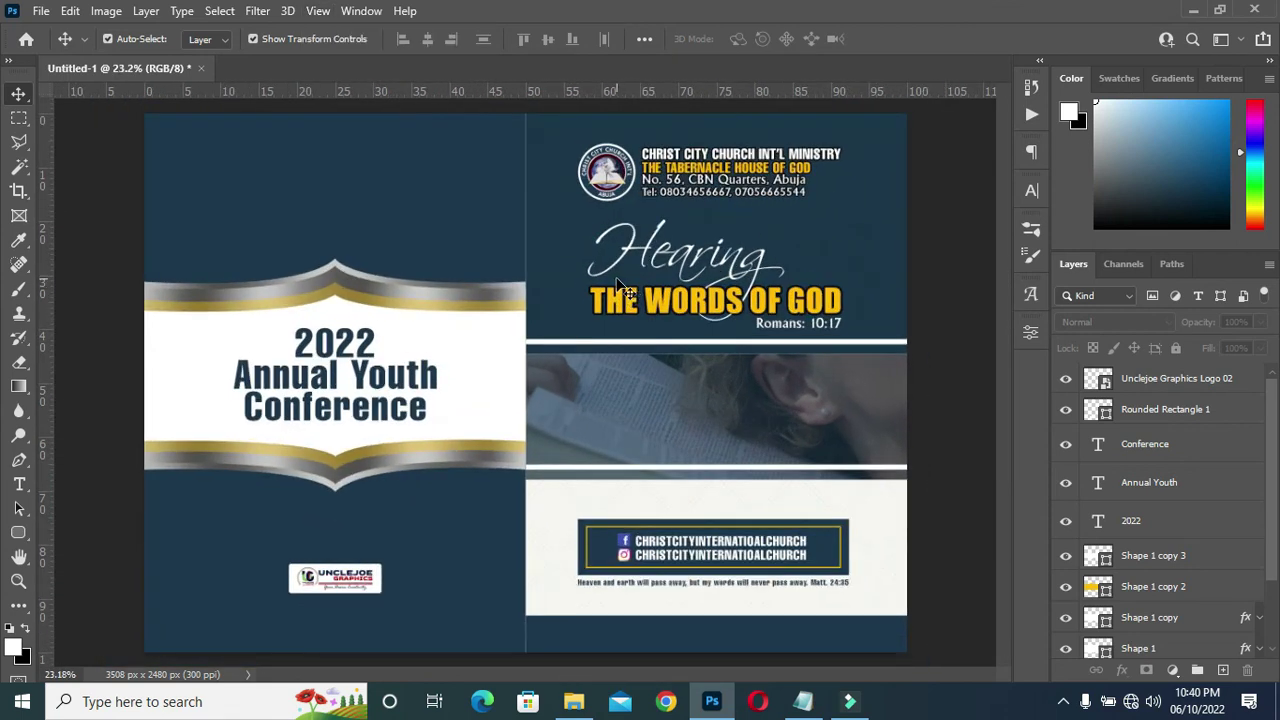